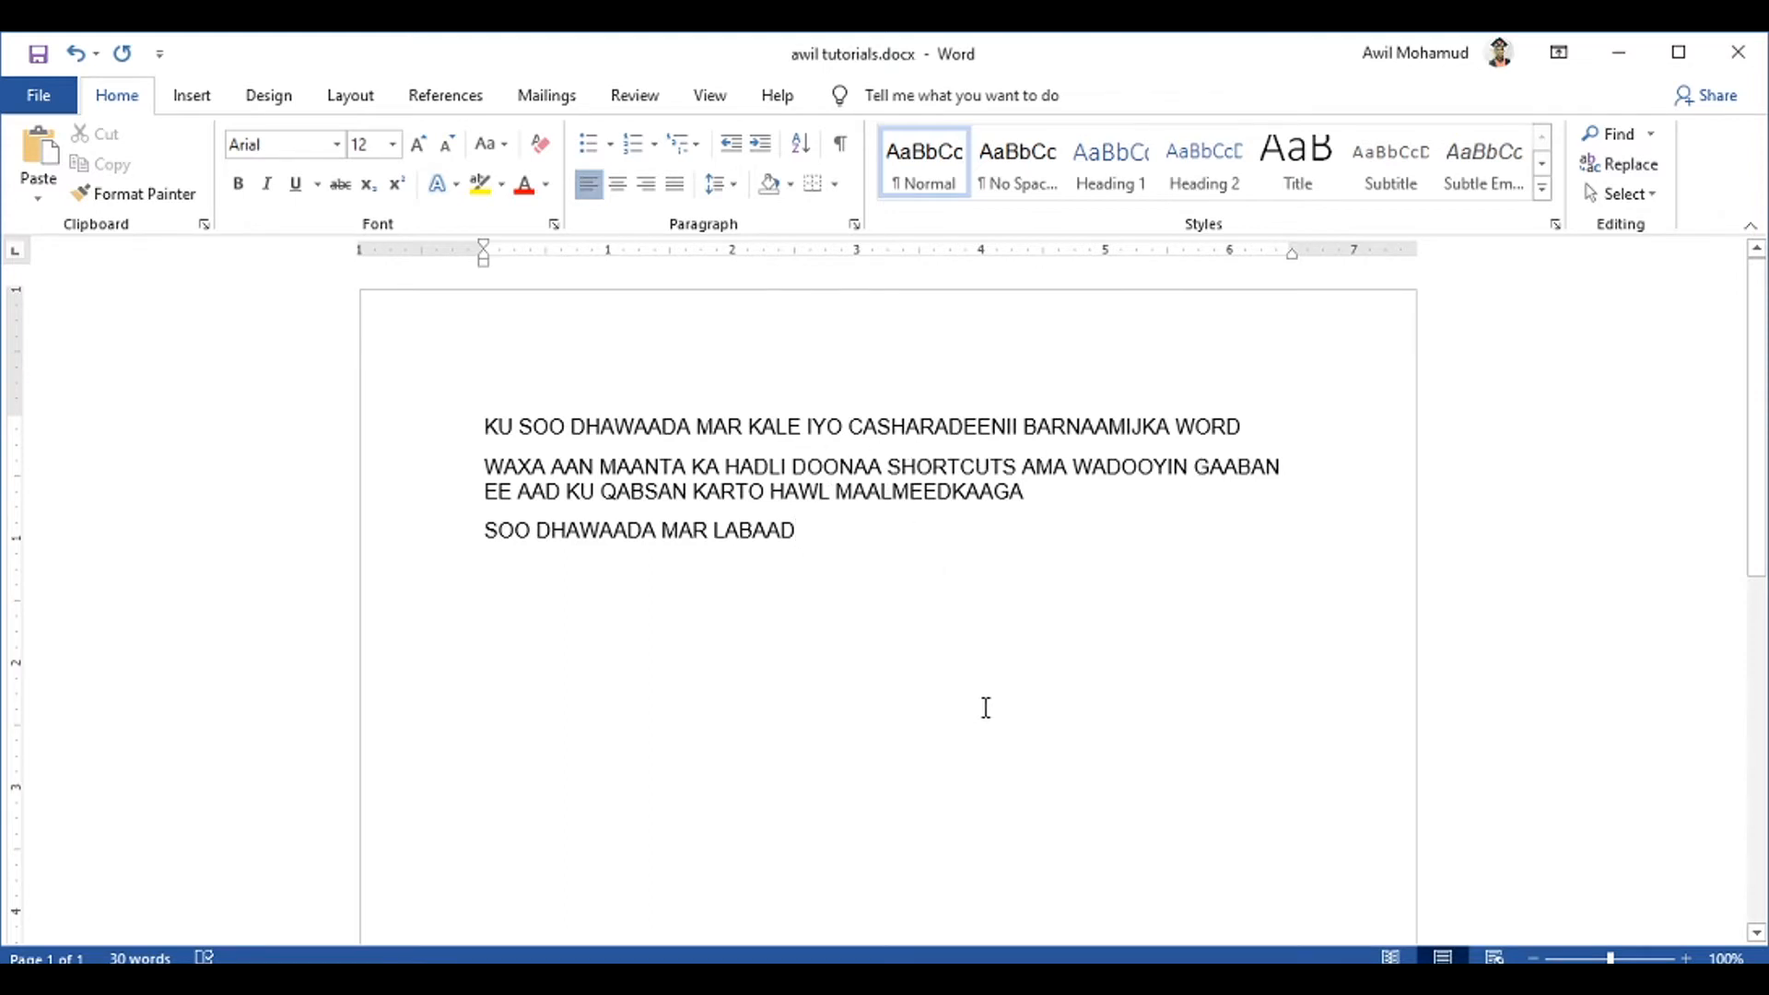
# Select all three paragraphs of the document and clear the selection
pyautogui.hotkey('ctrl', 'a')
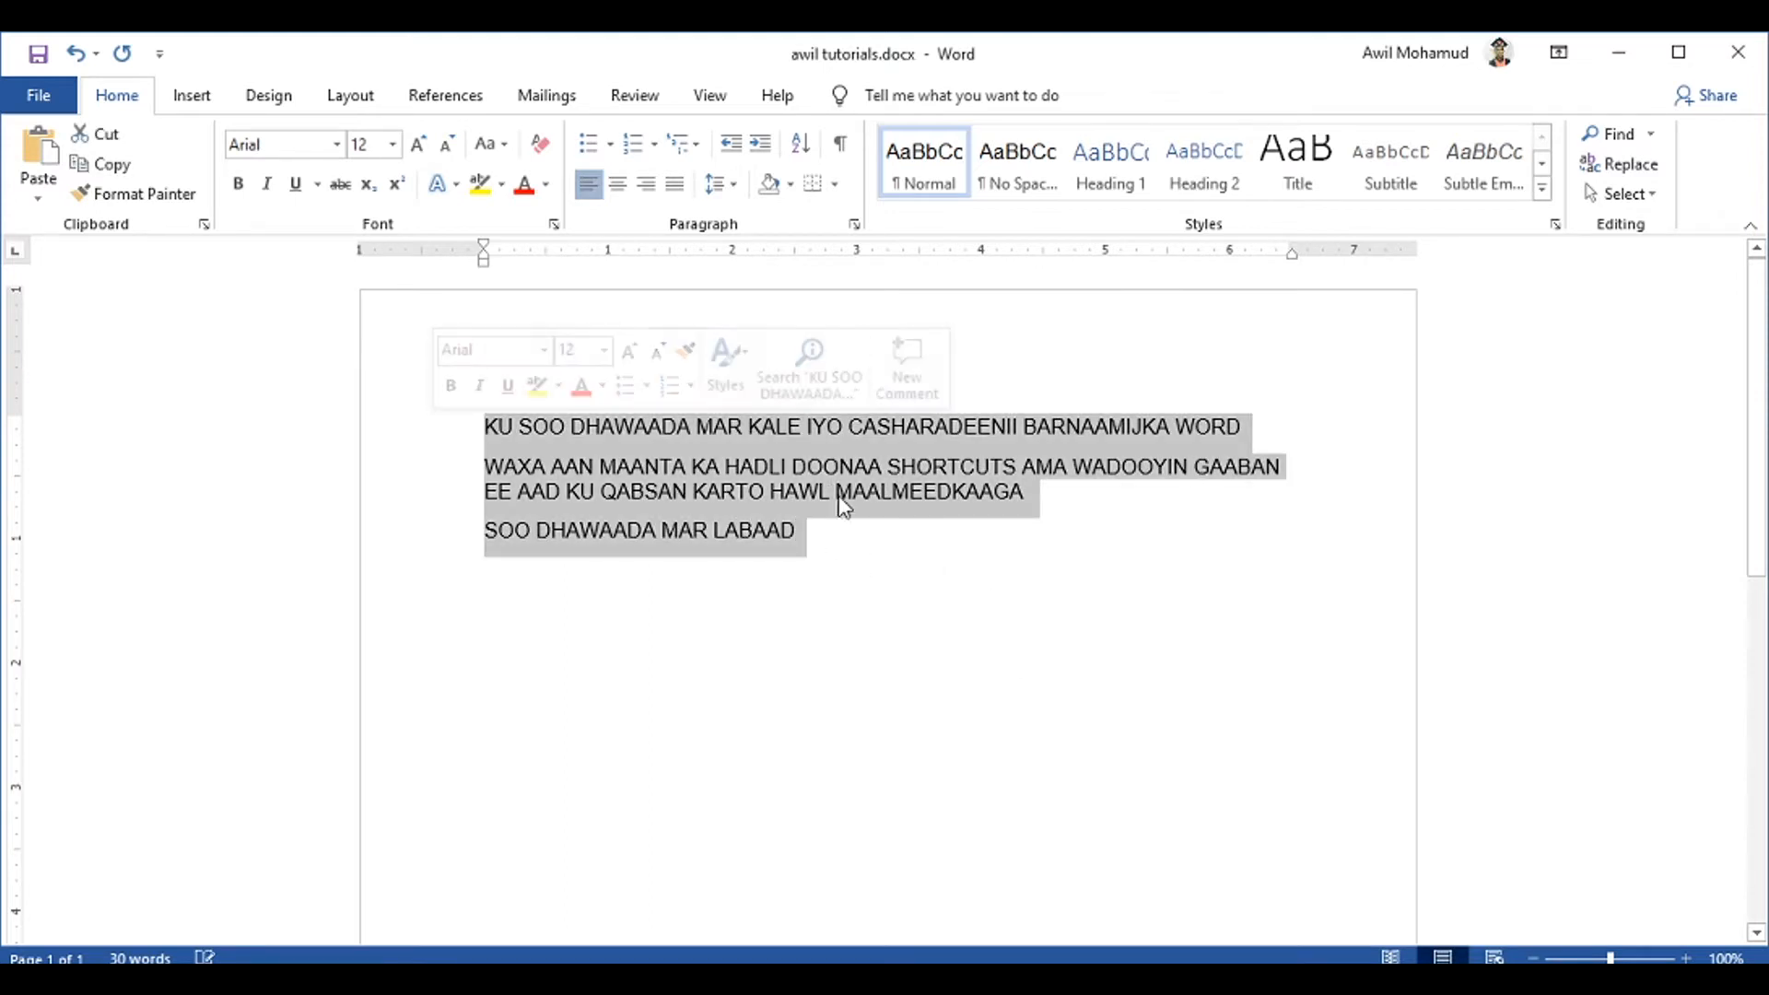
pyautogui.click(811, 534)
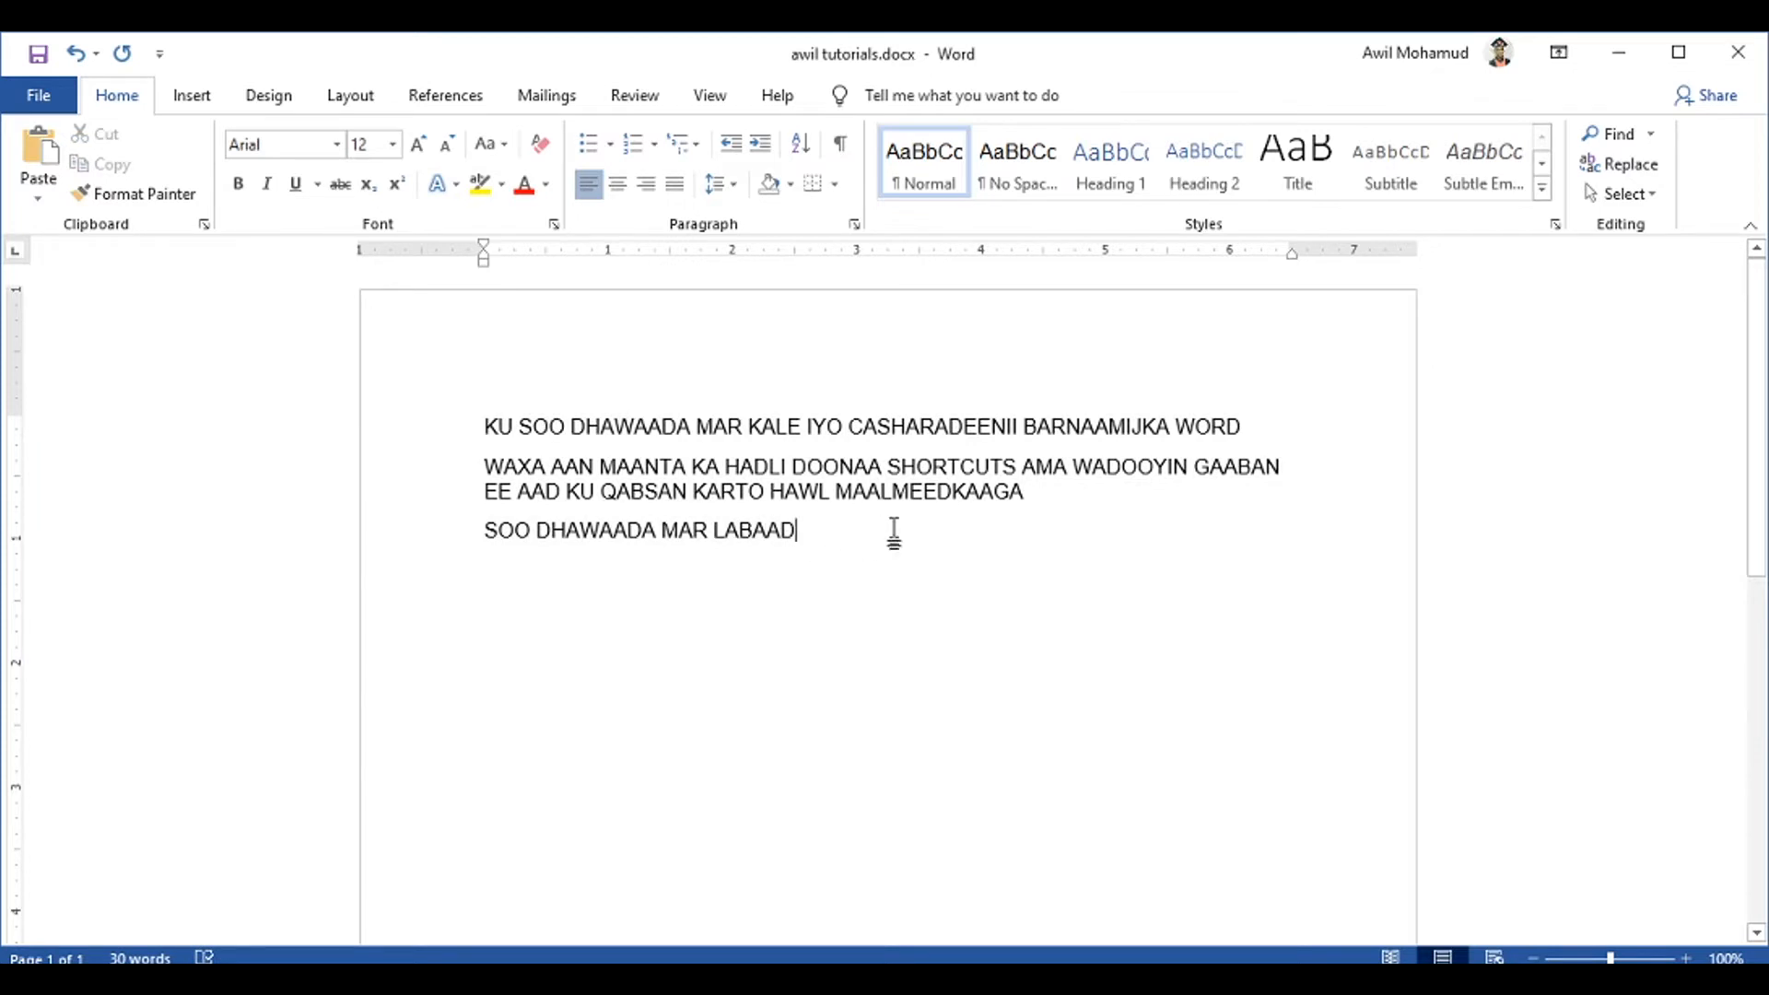
pyautogui.press('Return')
pyautogui.moveTo(804, 537); pyautogui.dragTo(727, 540)
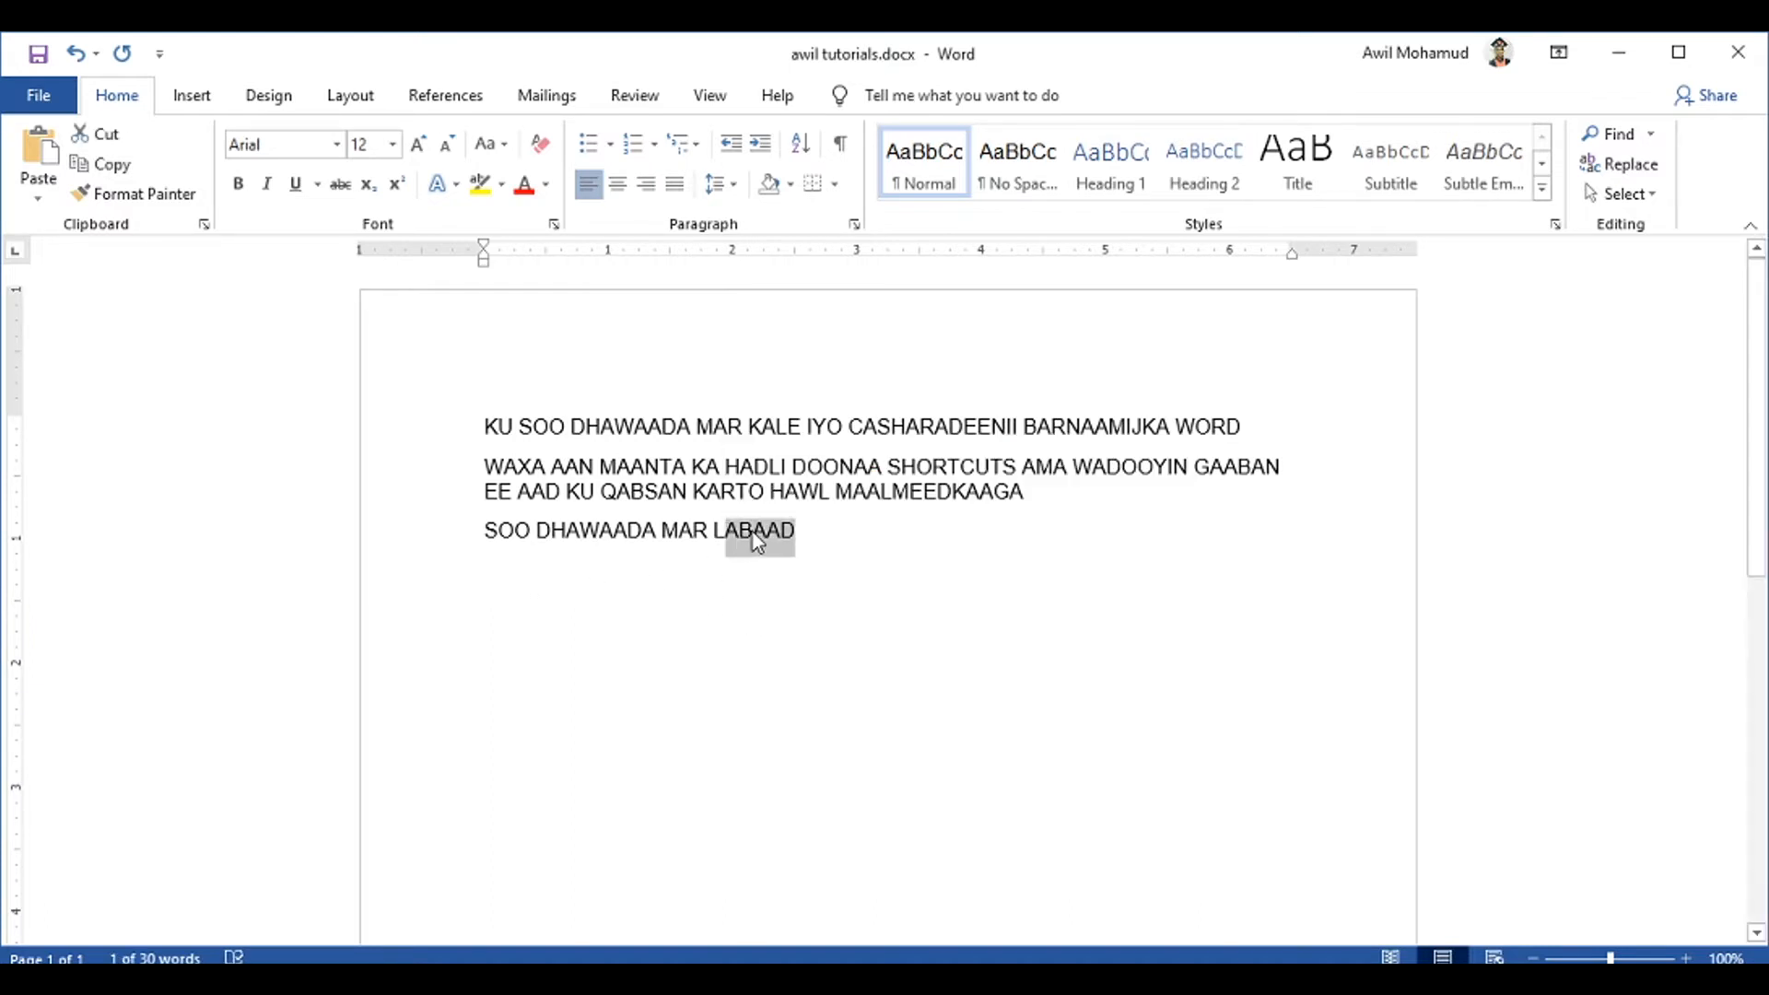
pyautogui.click(754, 545)
pyautogui.press('Return')
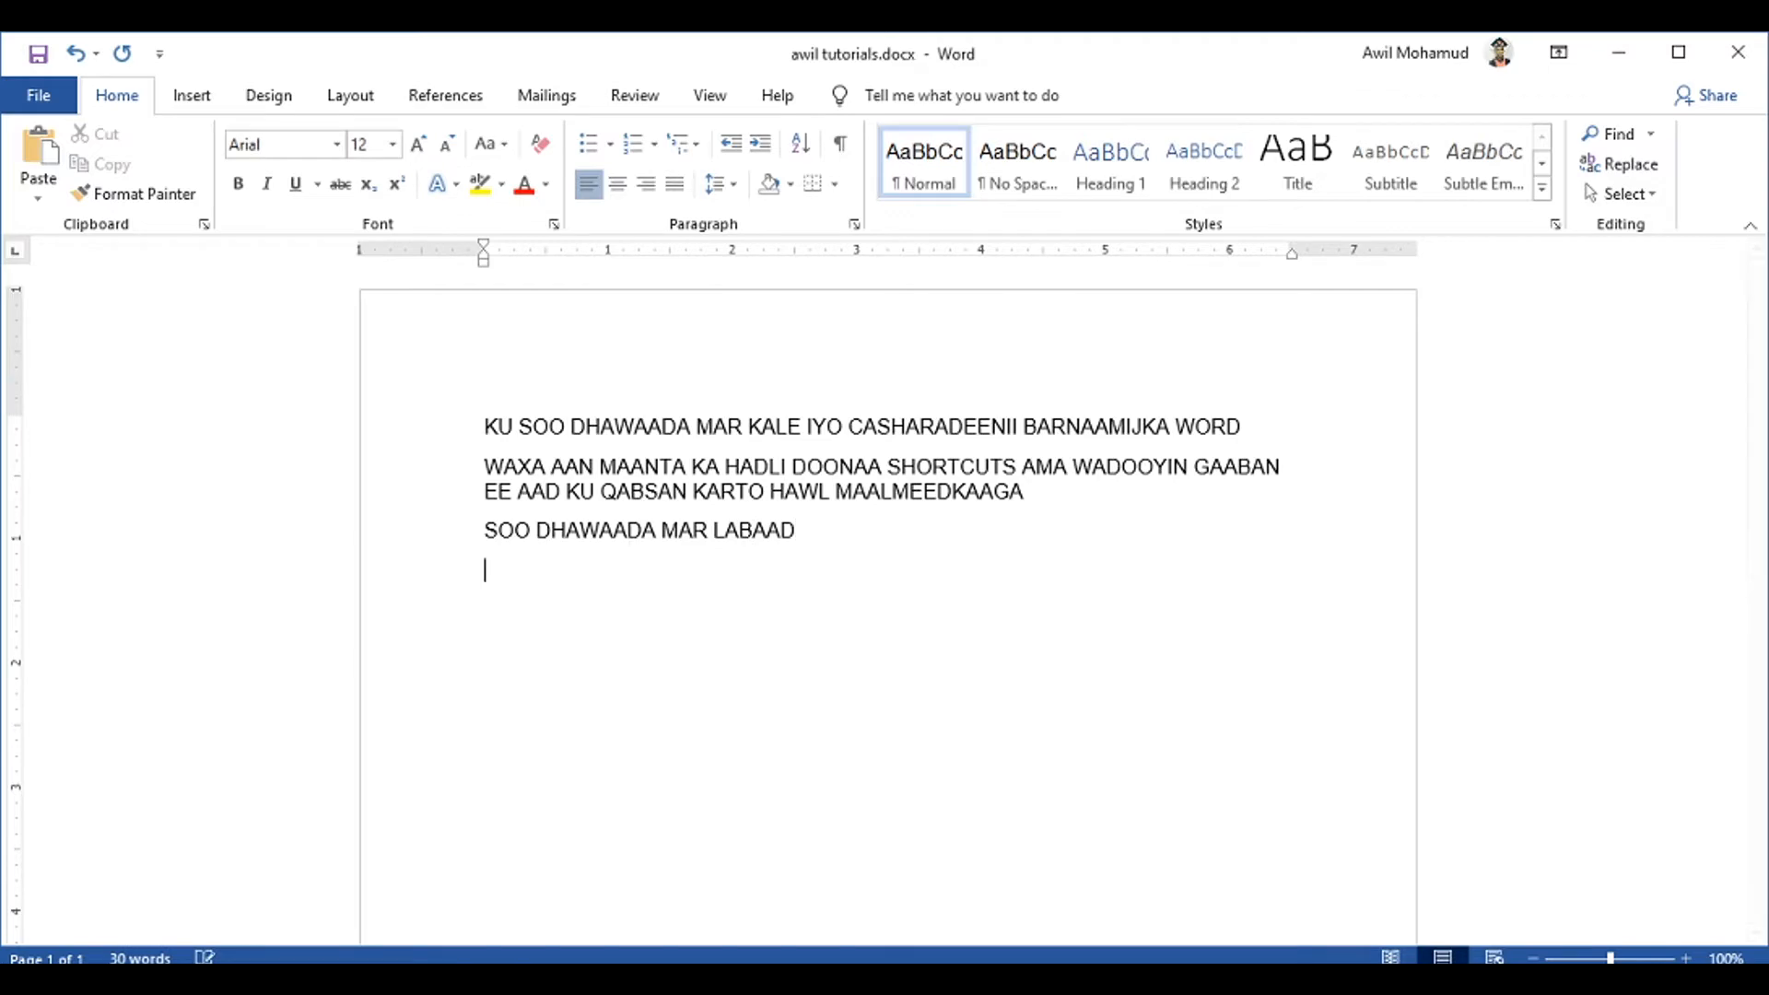
pyautogui.moveTo(832, 526); pyautogui.dragTo(416, 426)
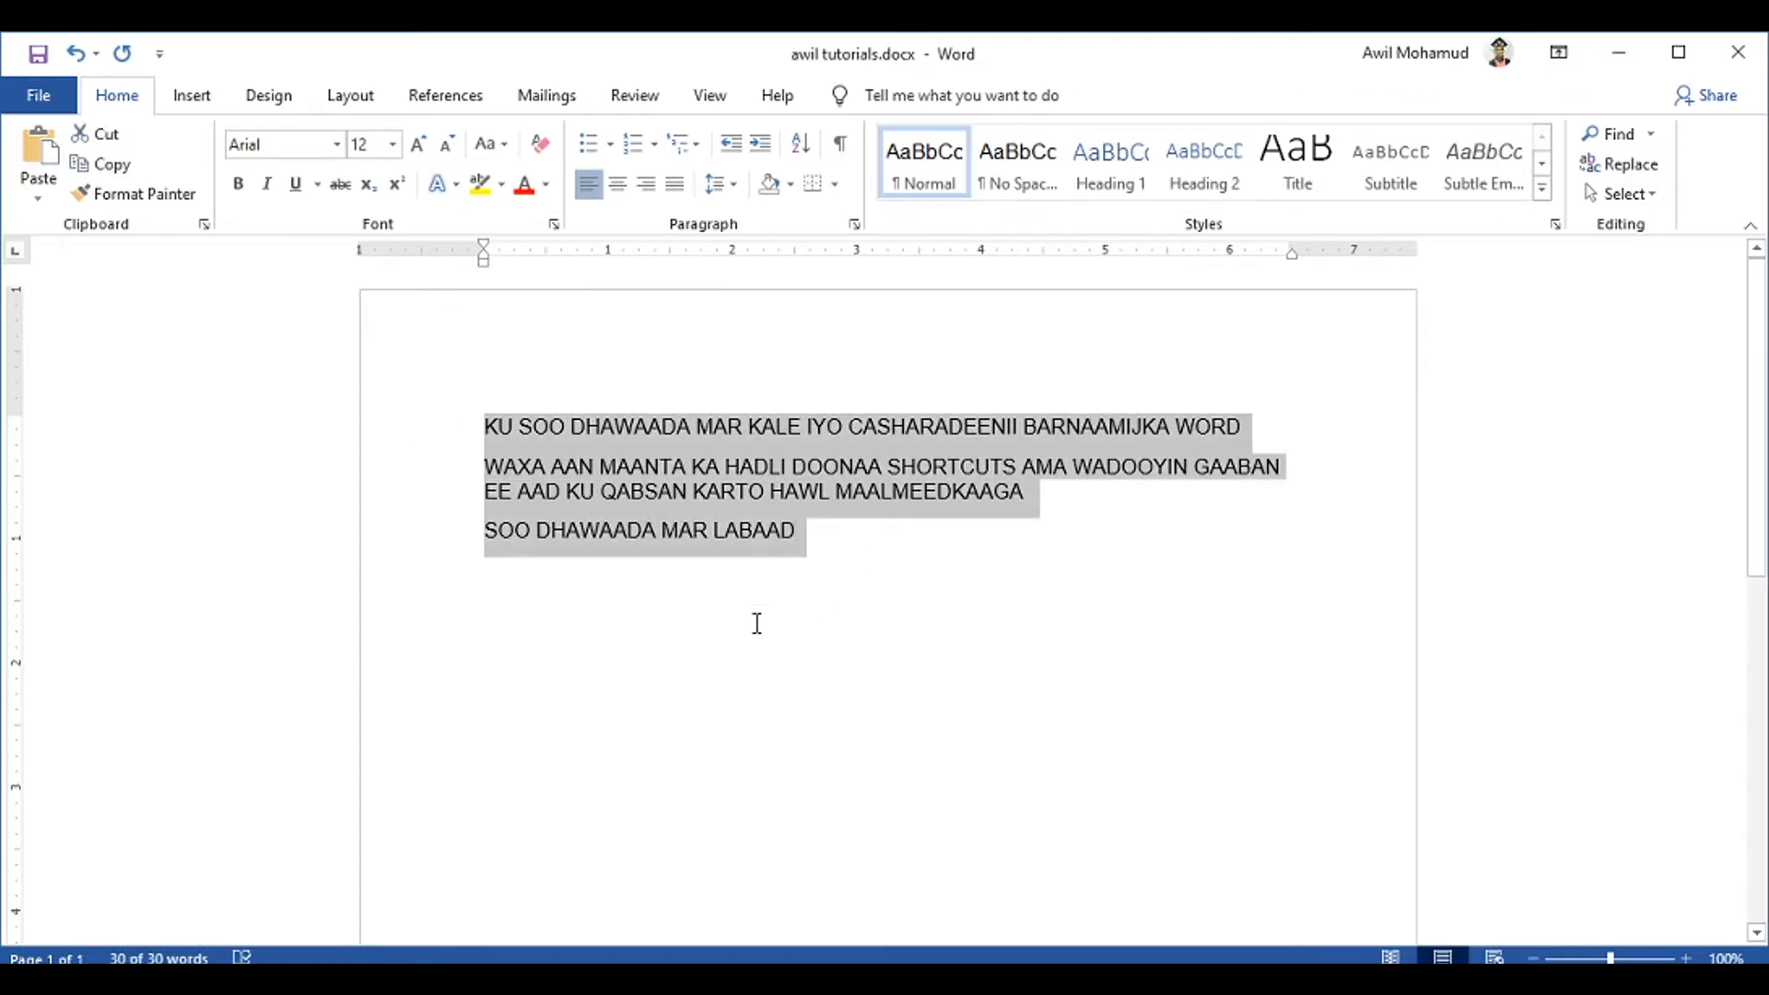
pyautogui.press('Right')
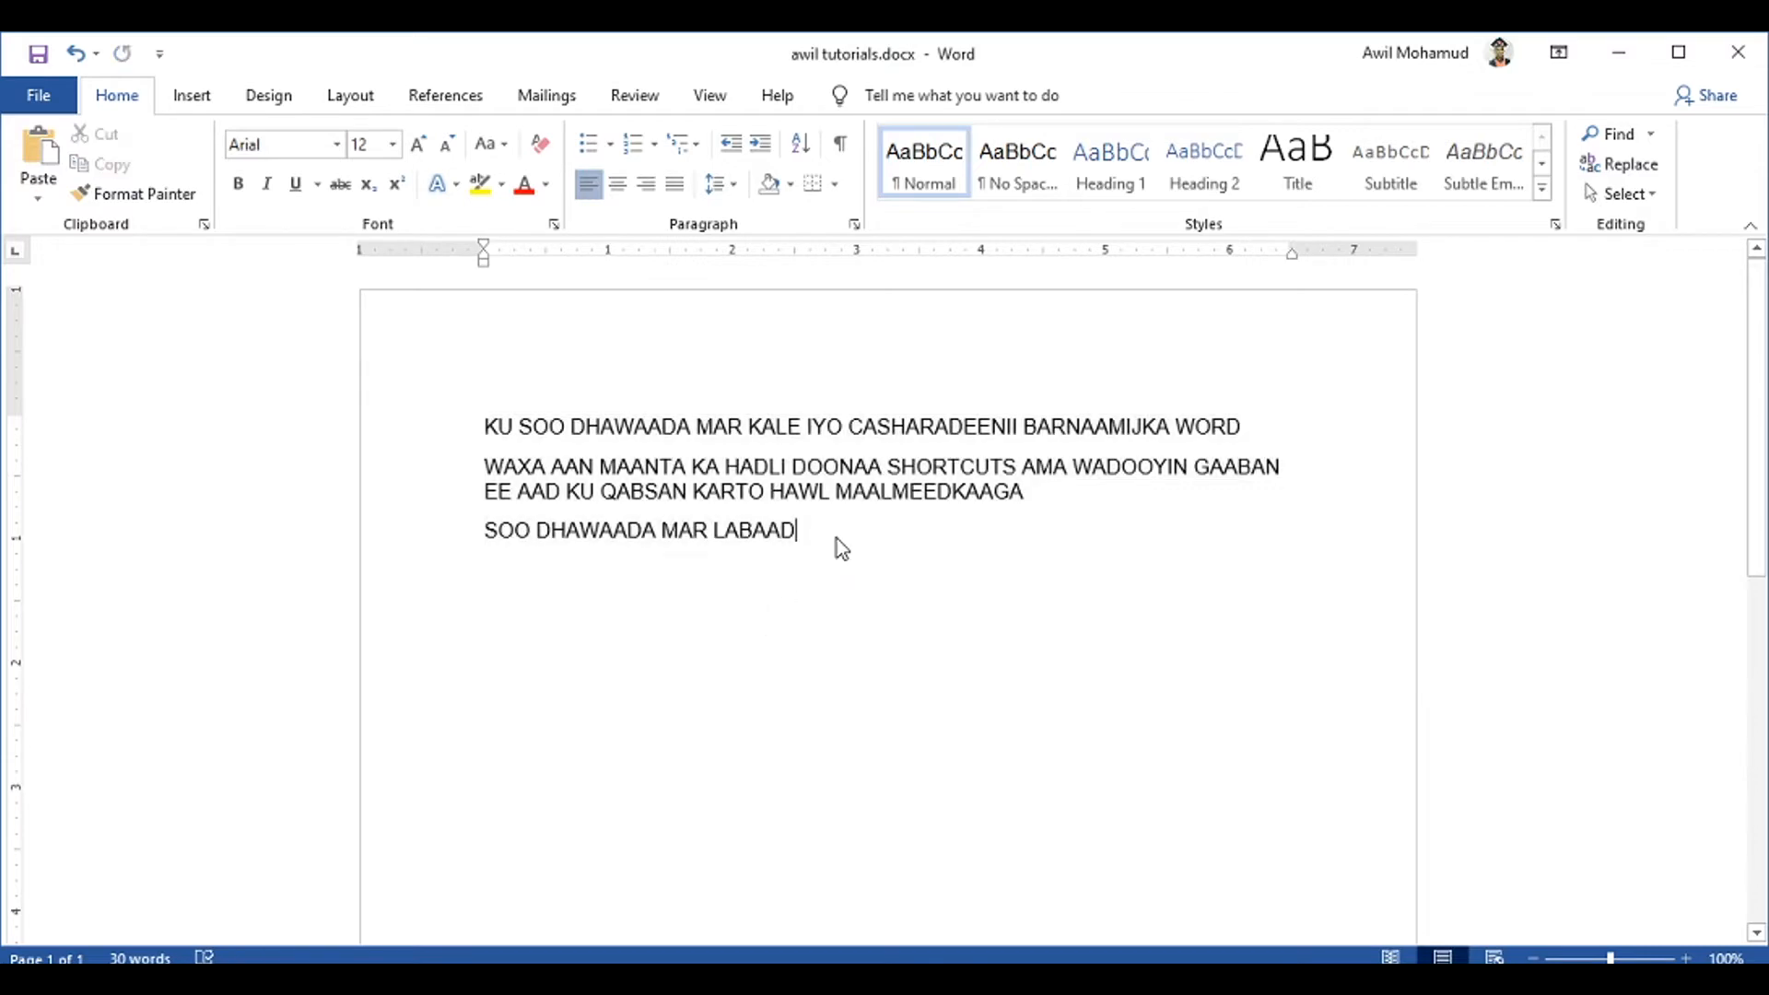
# Add the line "Ctrol+c" below the last paragraph and copy the three paragraphs above it
pyautogui.write('ct')
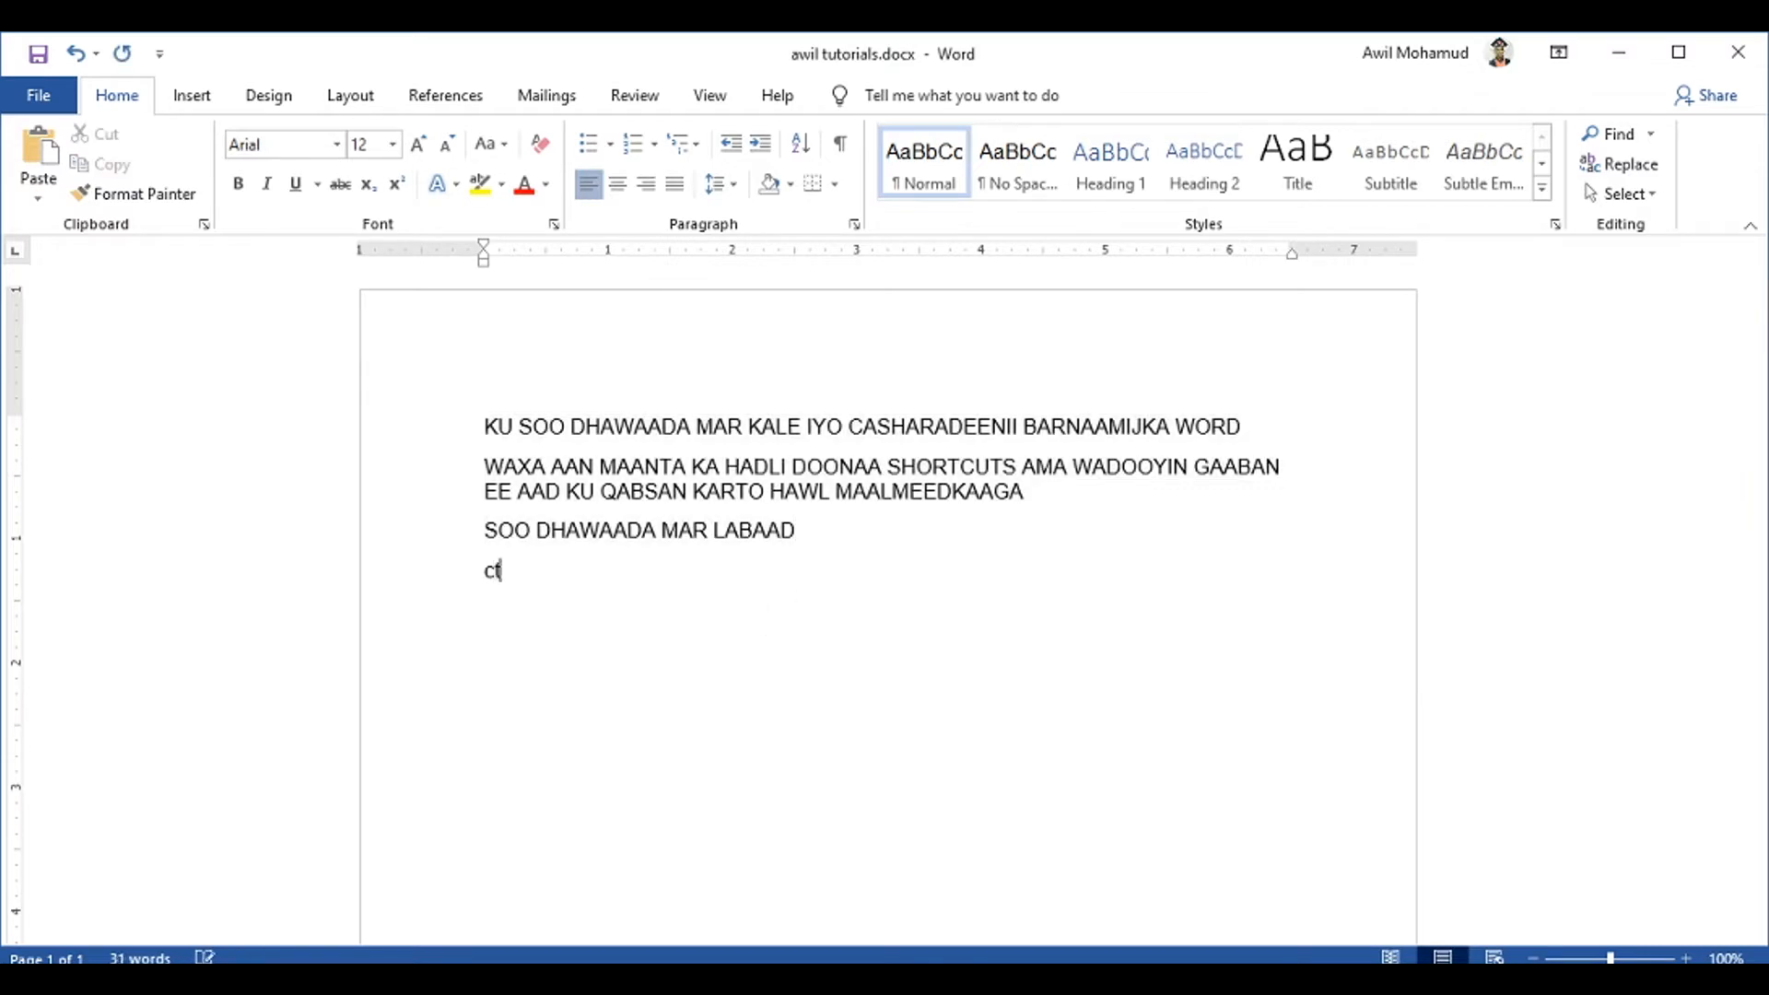
pyautogui.write('rol+c')
pyautogui.hotkey('ctrl', 'a')
pyautogui.hotkey('ctrl', 'c')
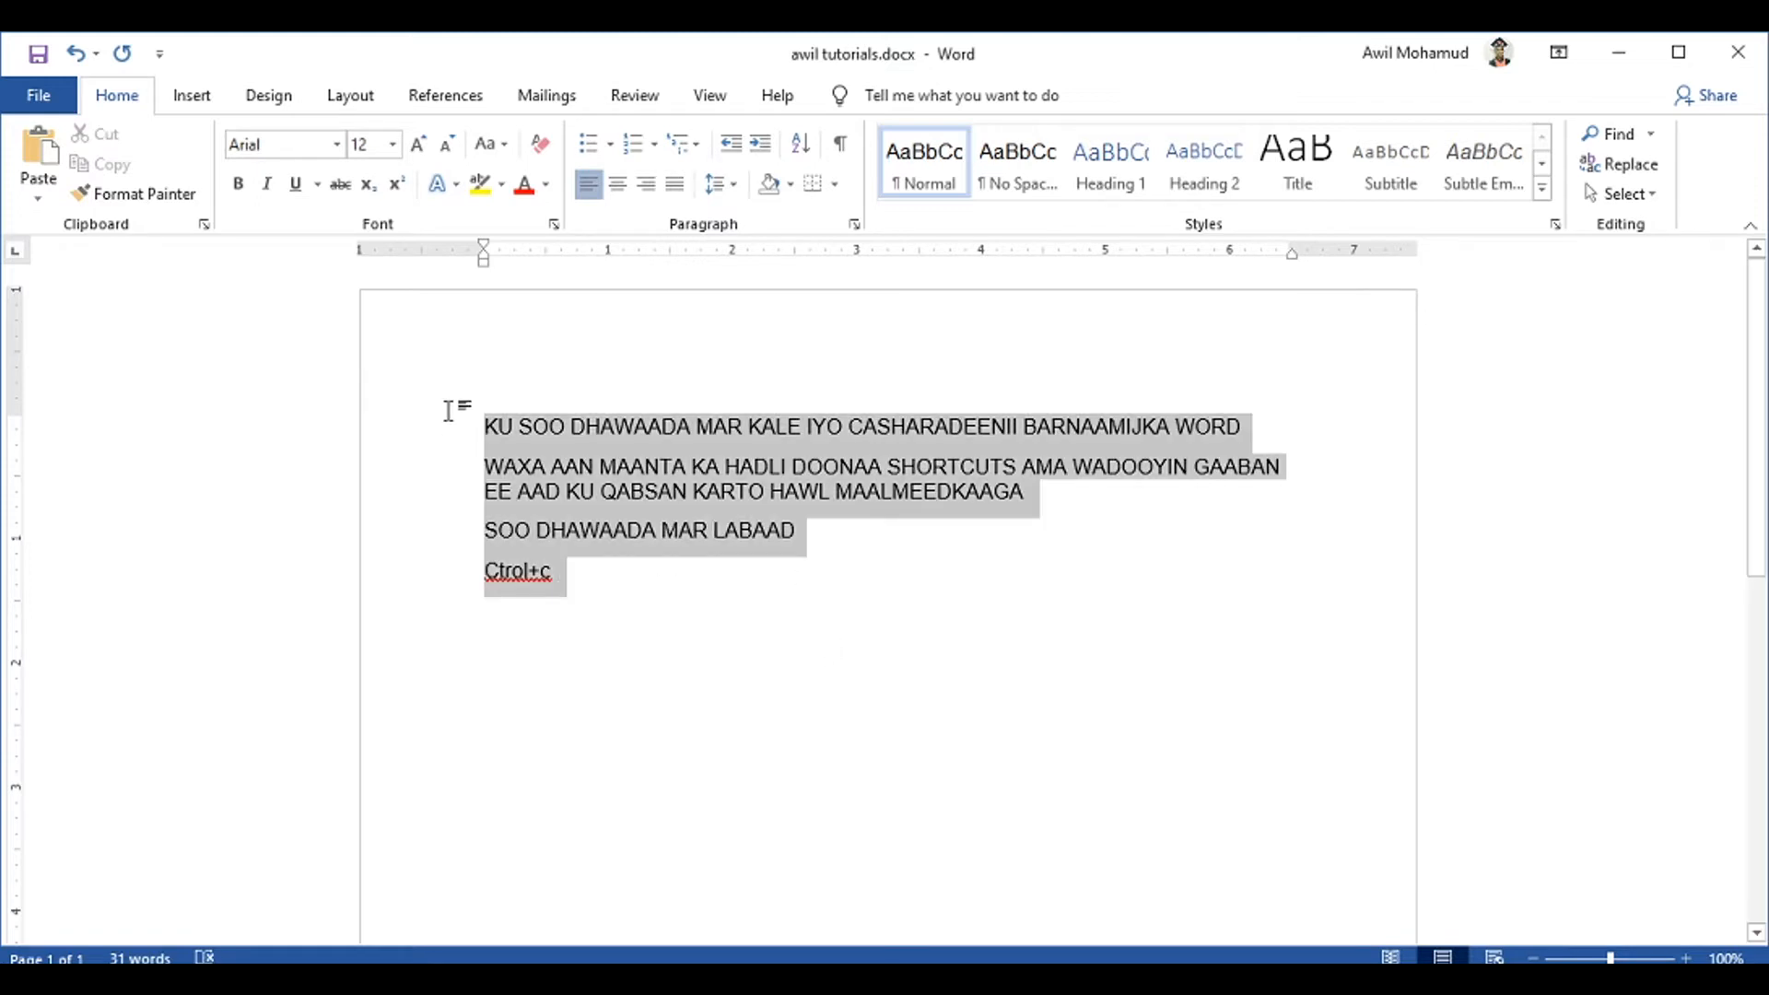
pyautogui.click(620, 584)
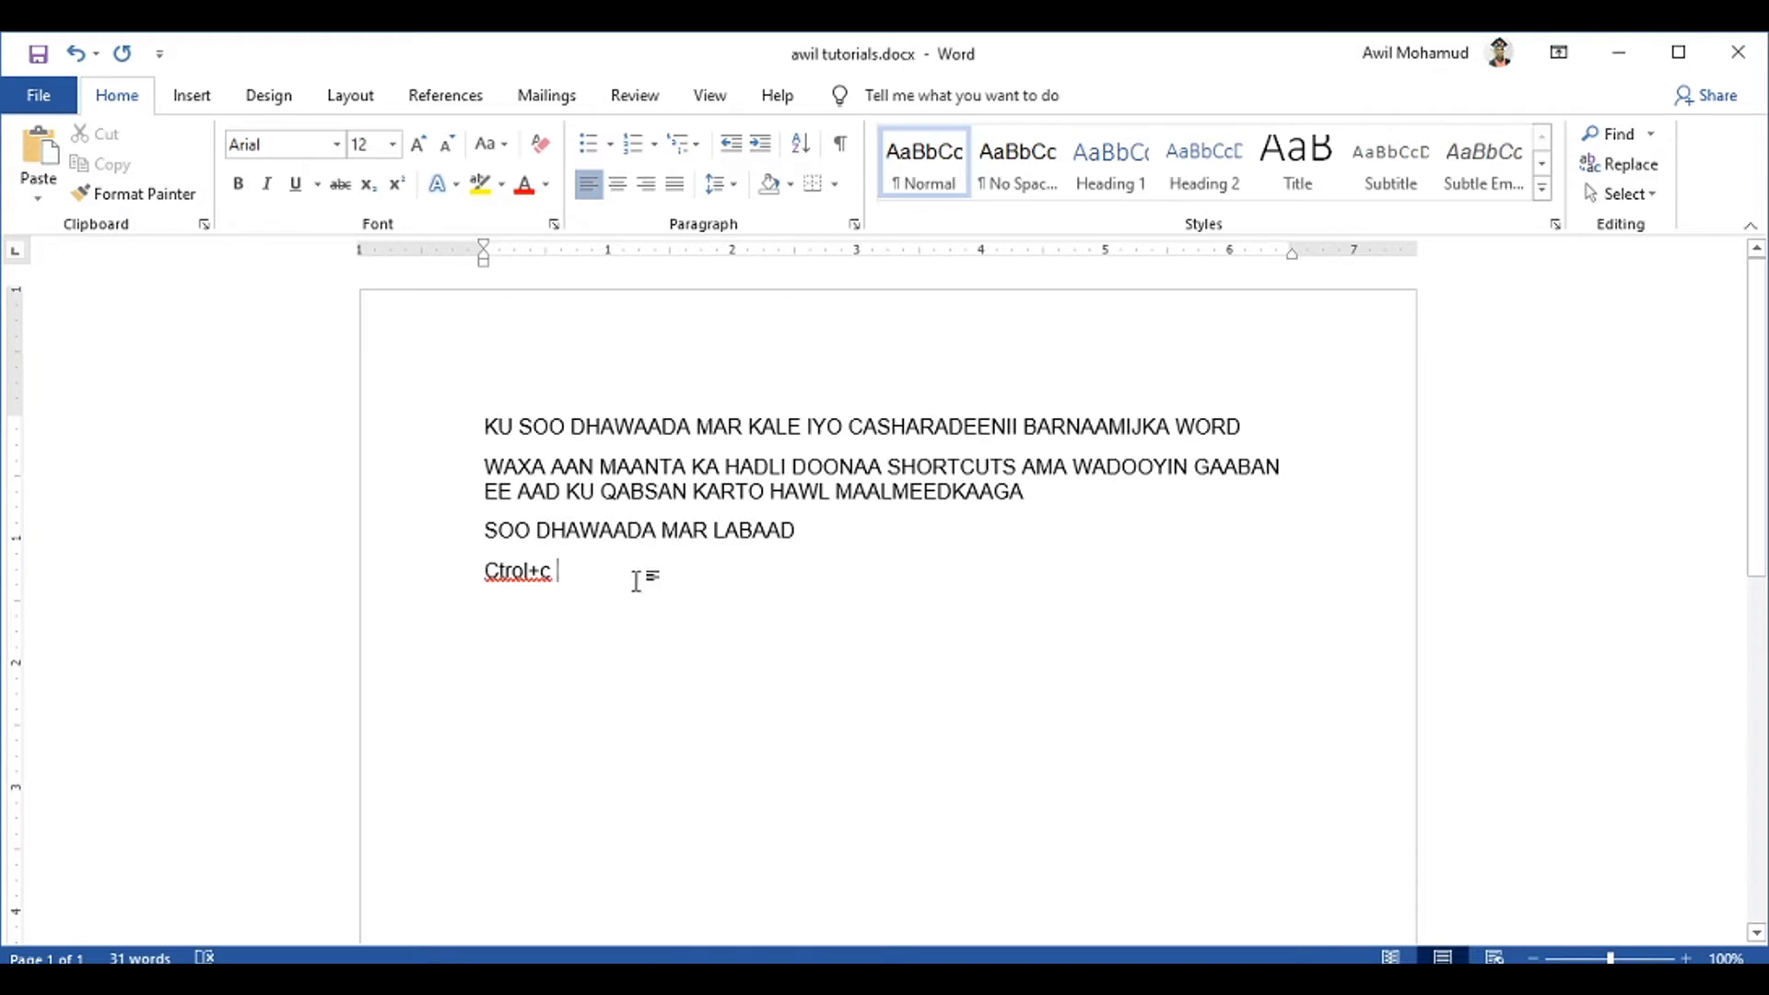
# Add the line "Ctrol+v" and paste the copied paragraphs on the line below it
pyautogui.press('Return')
pyautogui.write('ctrol+v')
pyautogui.press('Return')
pyautogui.hotkey('ctrl', 'v')
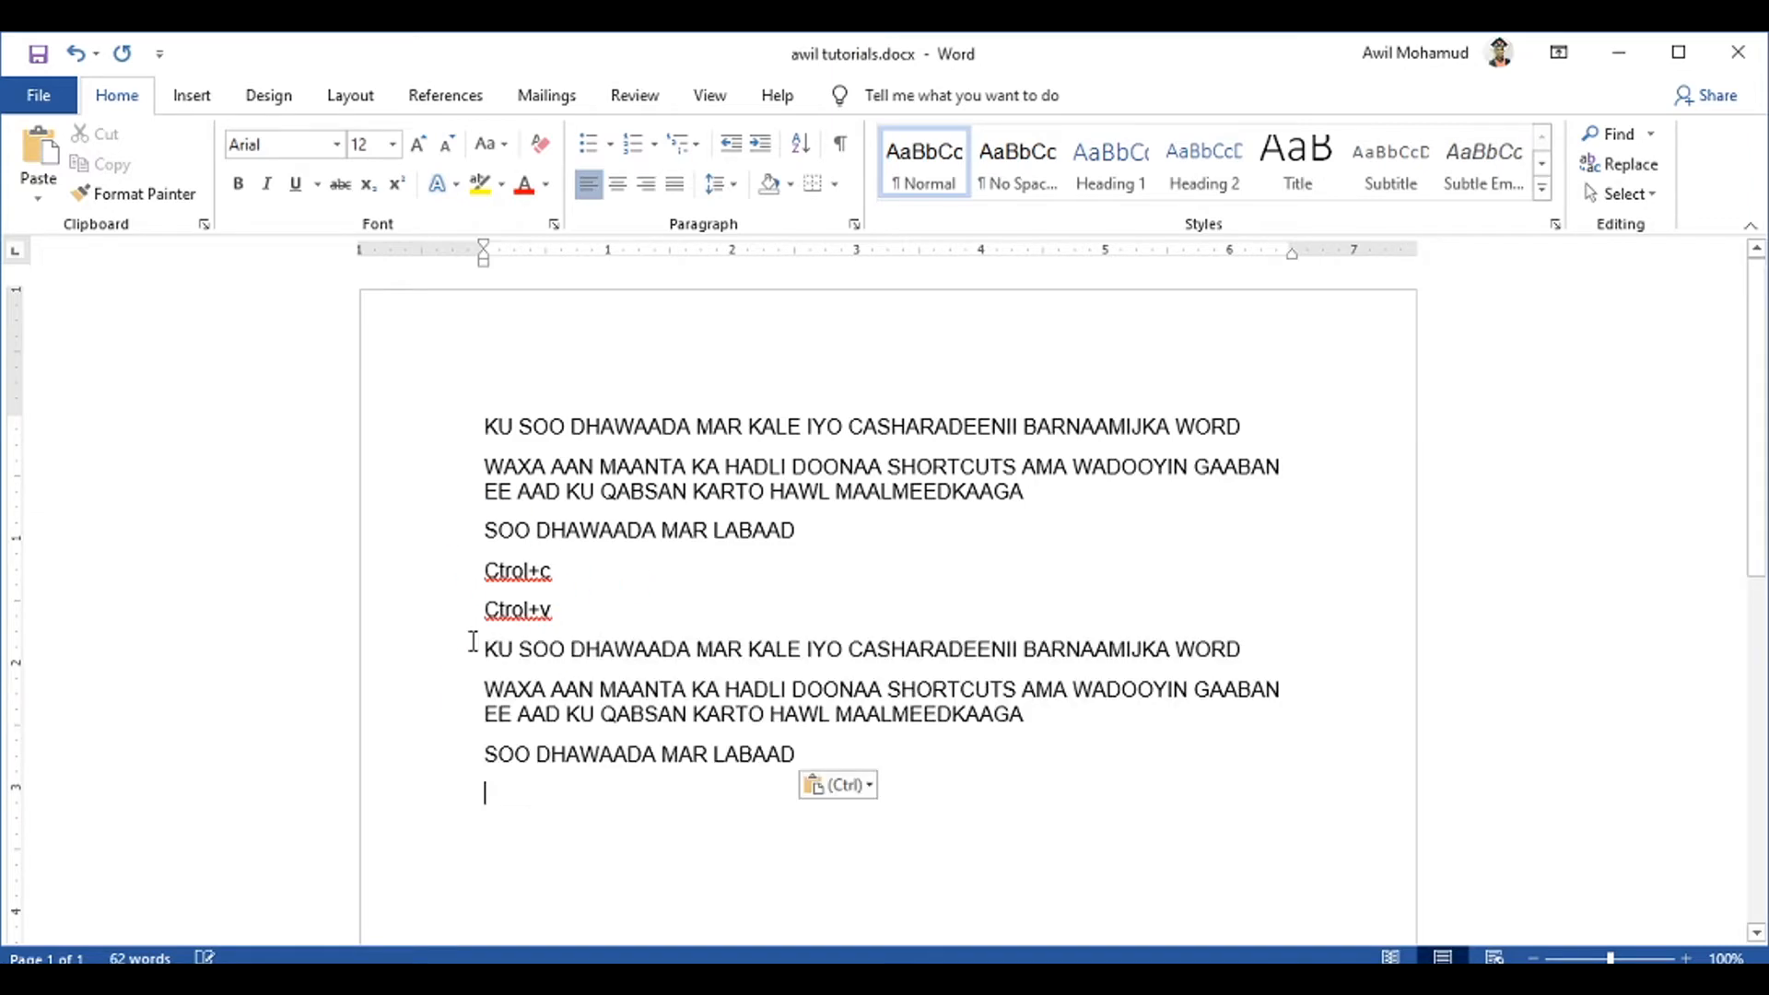
# Undo and redo the paste, and add the line "Ctrol+X" below the pasted paragraphs
pyautogui.hotkey('ctrl', 'z')
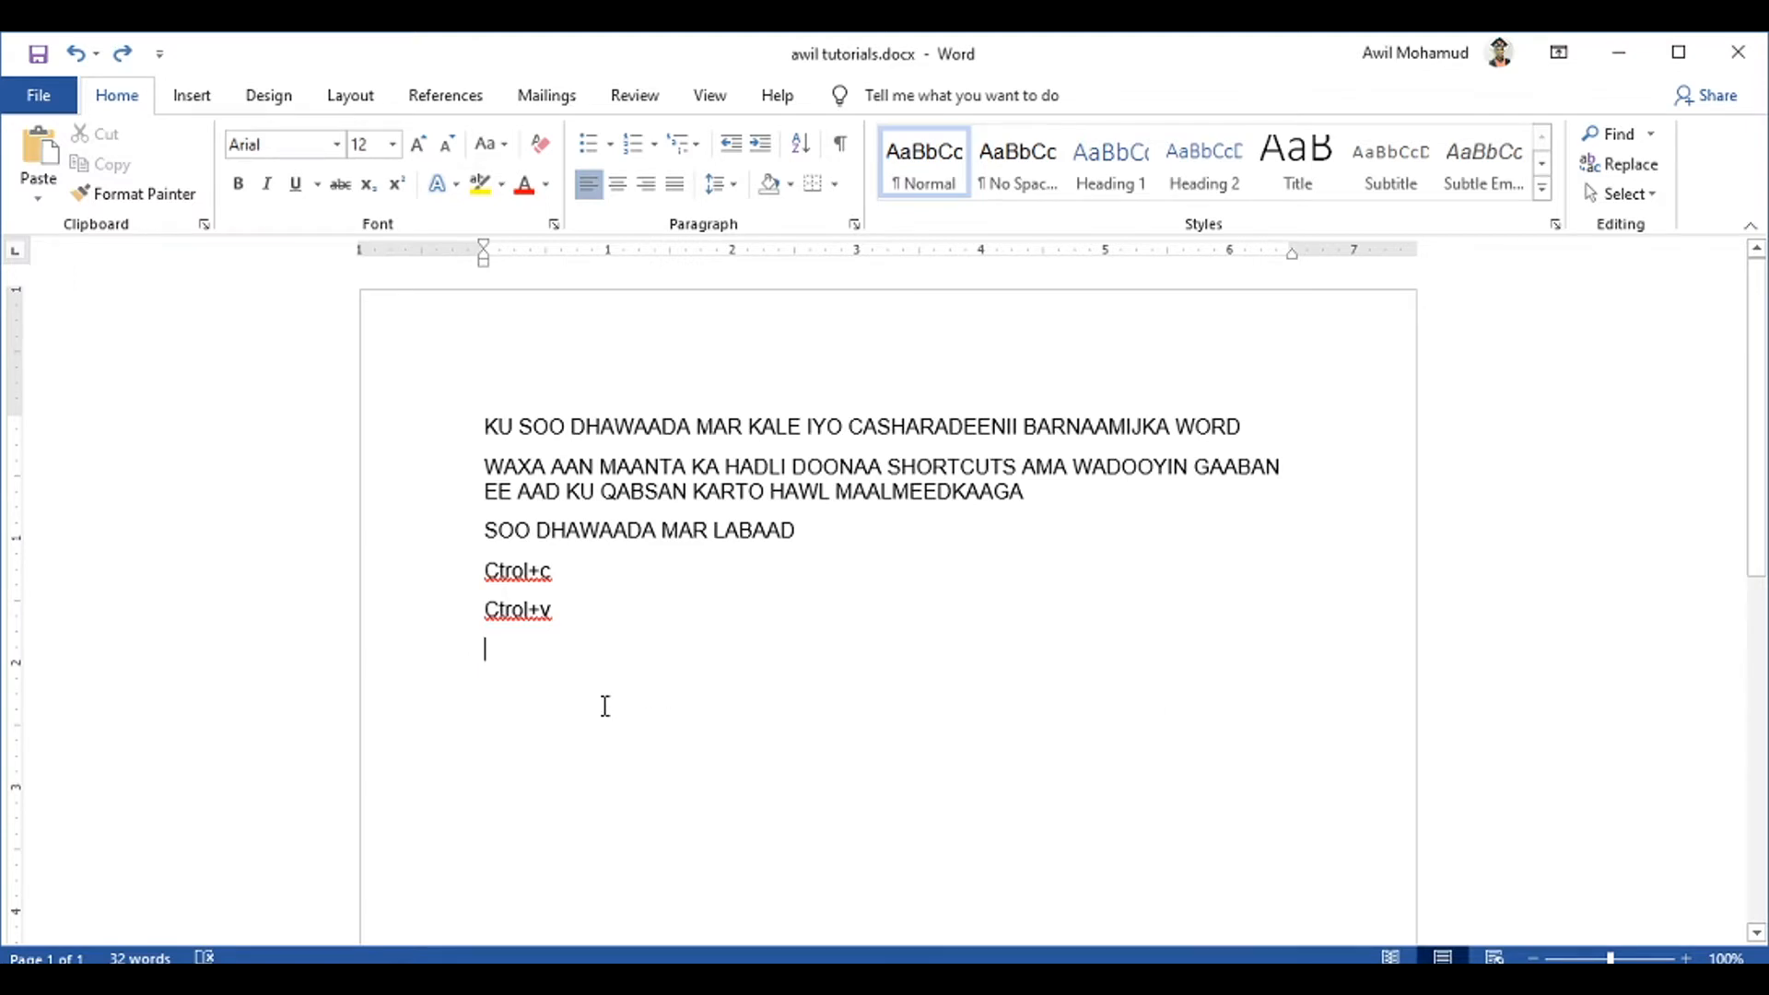
pyautogui.hotkey('ctrl', 'y')
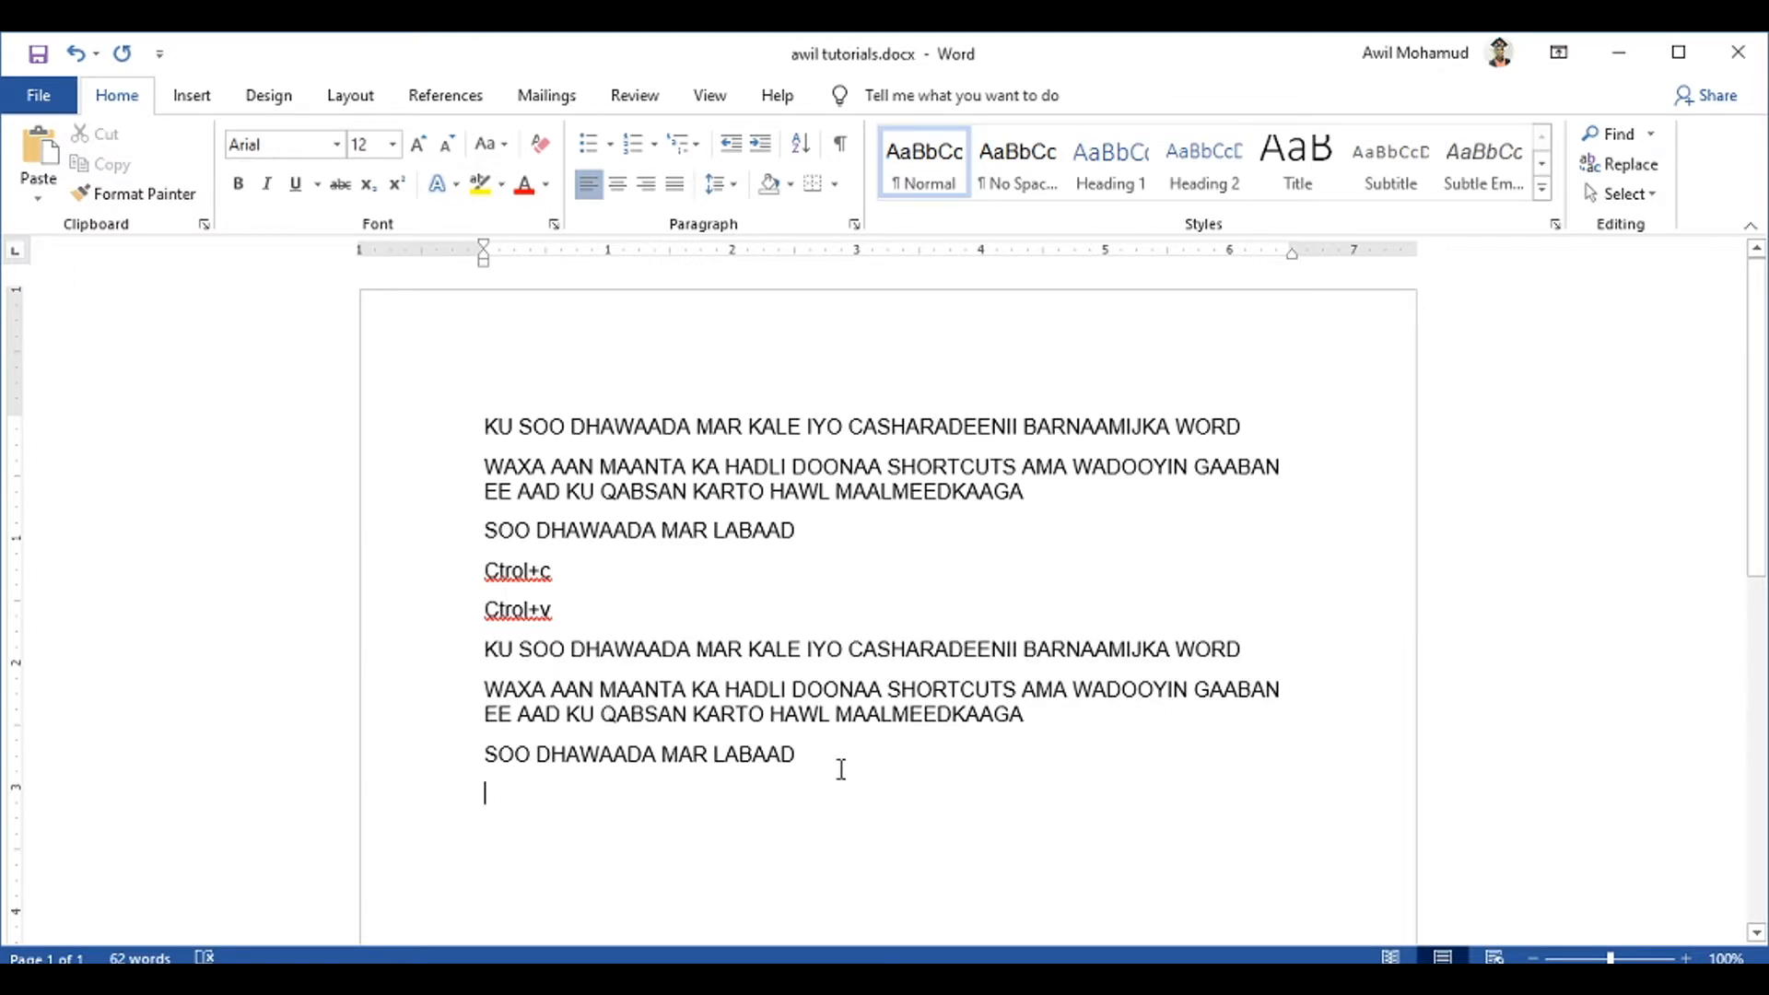
pyautogui.write('ctro')
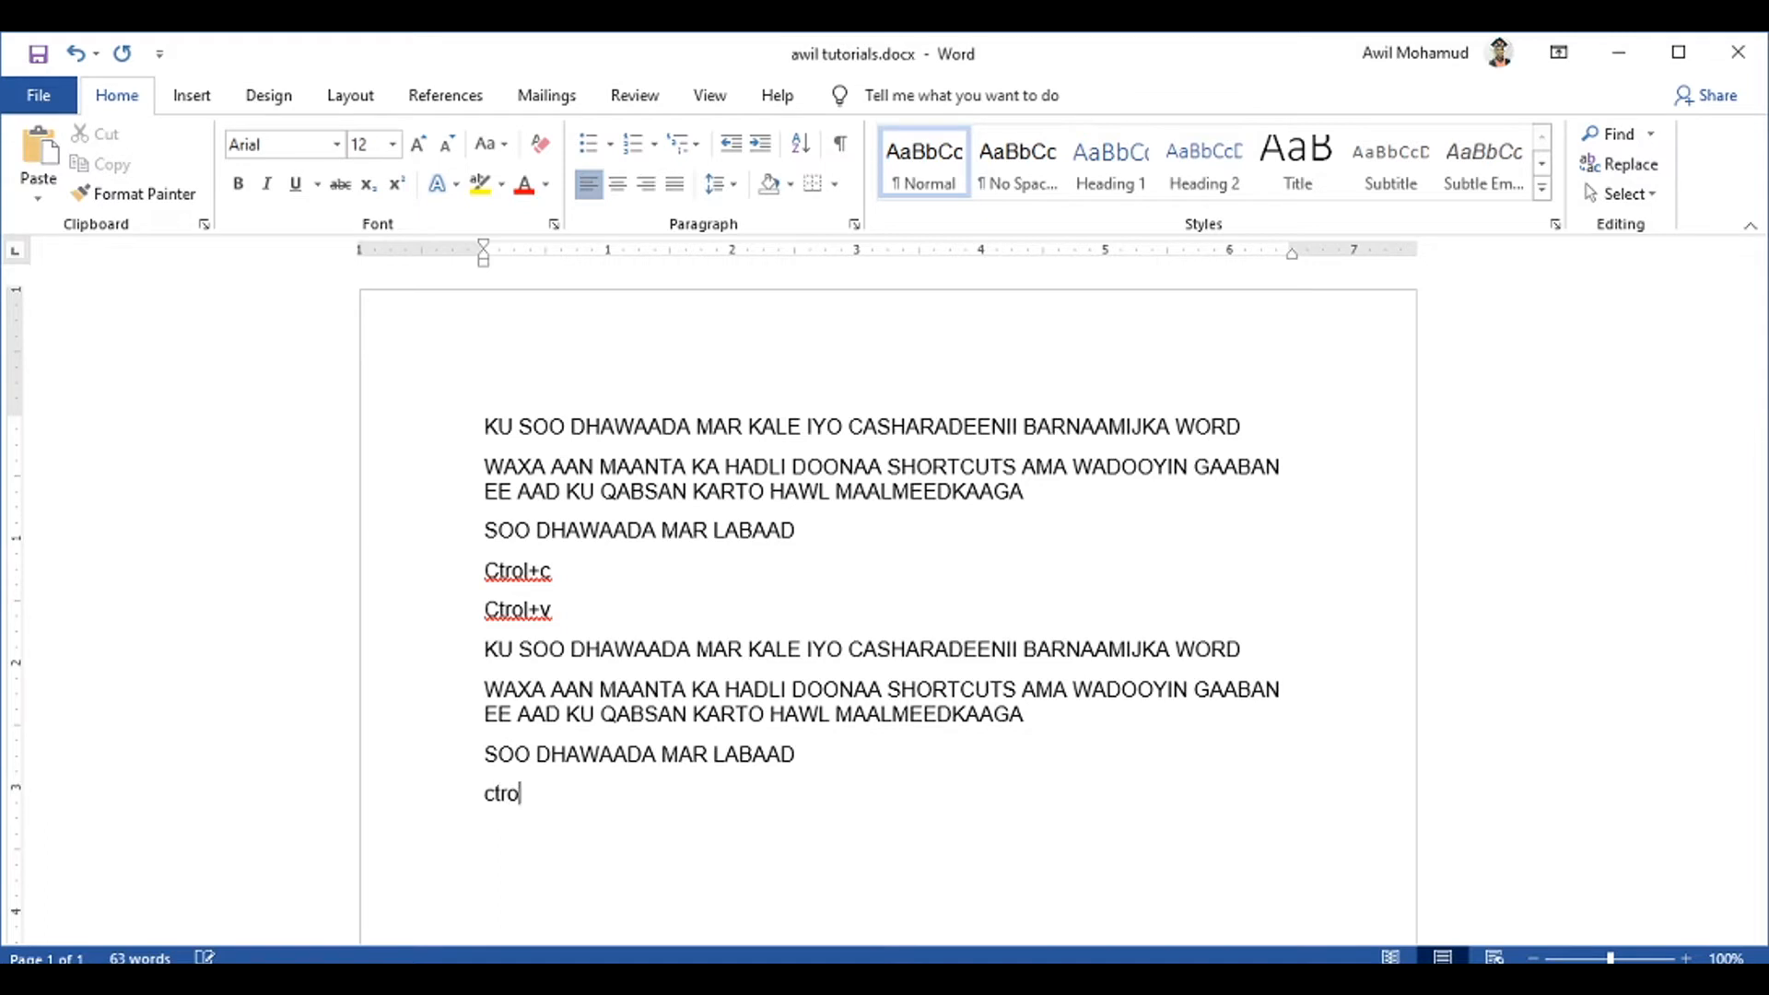
pyautogui.write('l+X')
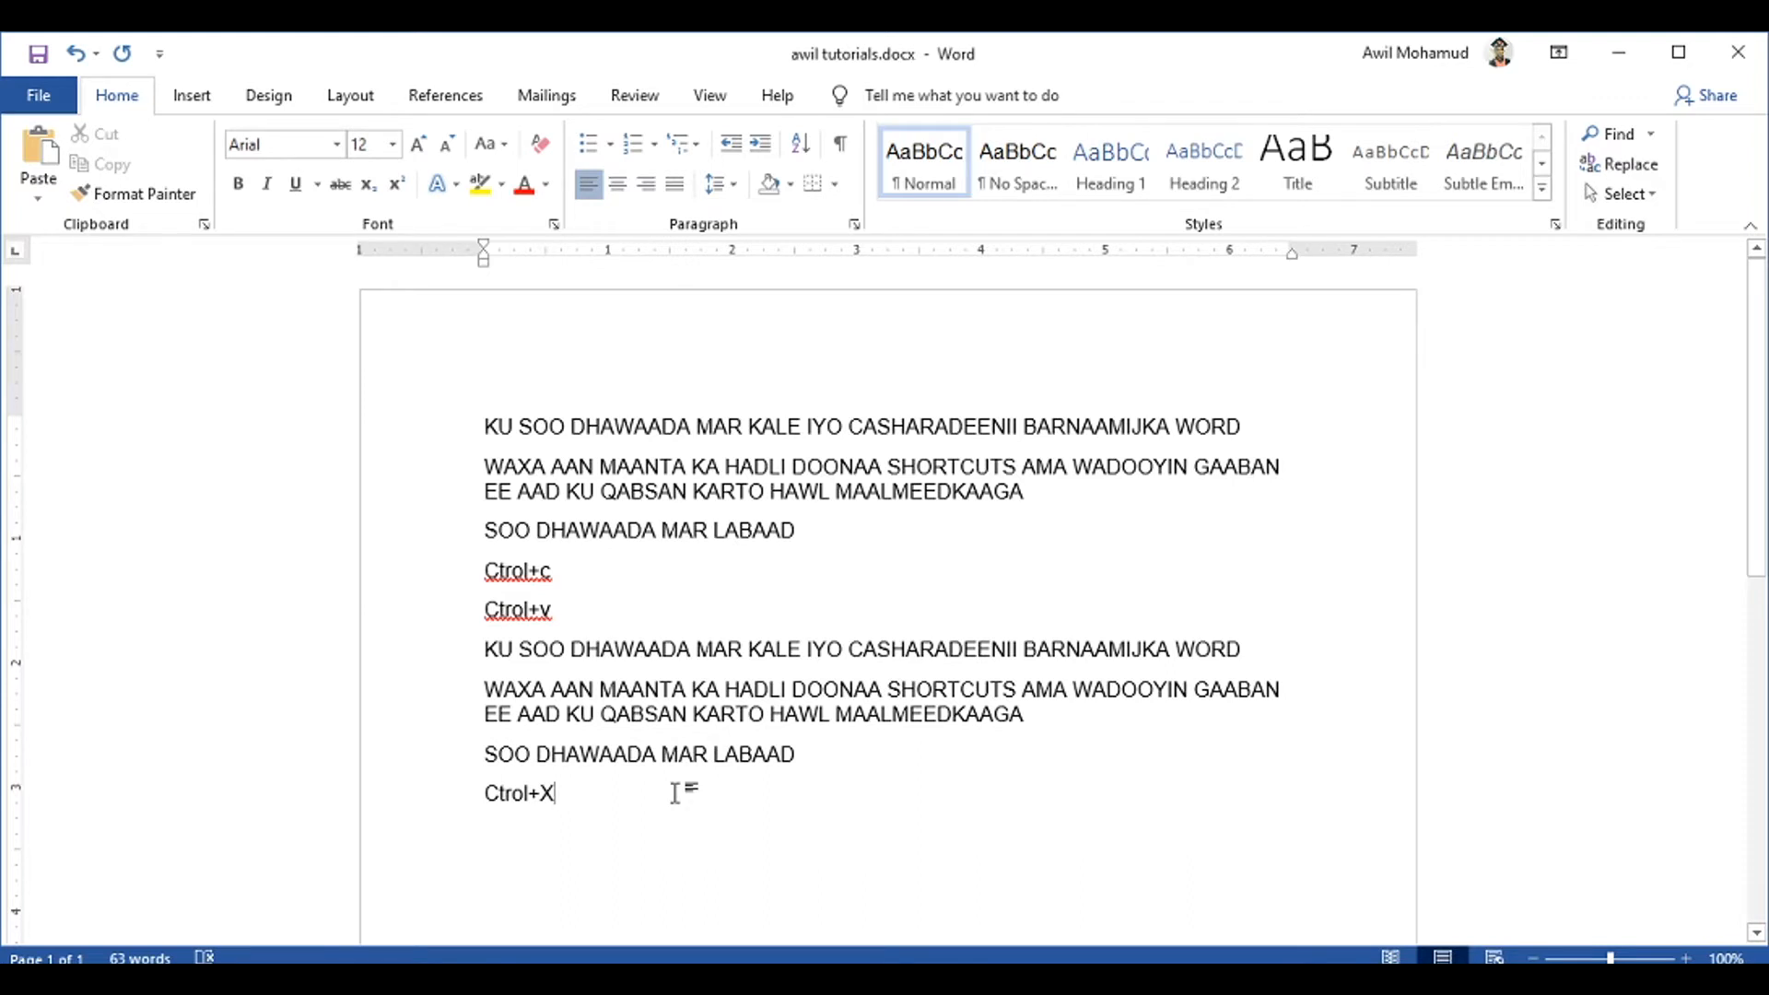
# Cut the pasted copy of the three paragraphs between the Ctrol+v and Ctrol+X lines
pyautogui.moveTo(815, 755); pyautogui.dragTo(474, 651)
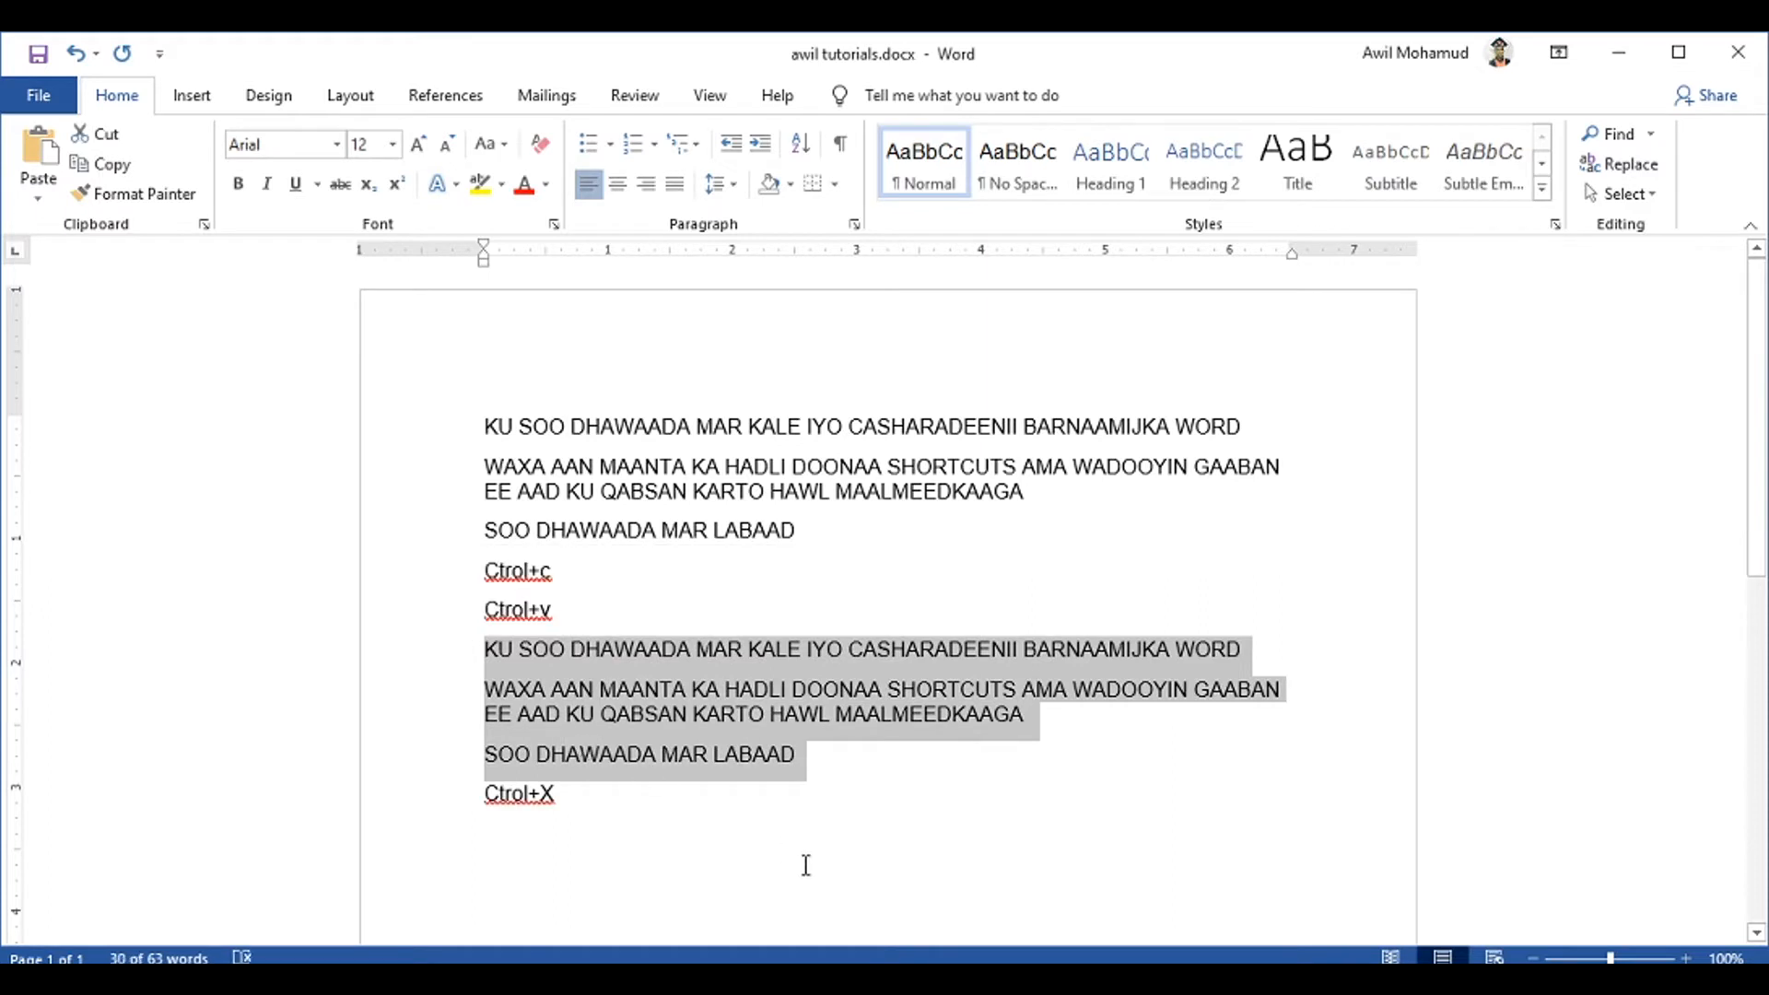
pyautogui.hotkey('ctrl', 'x')
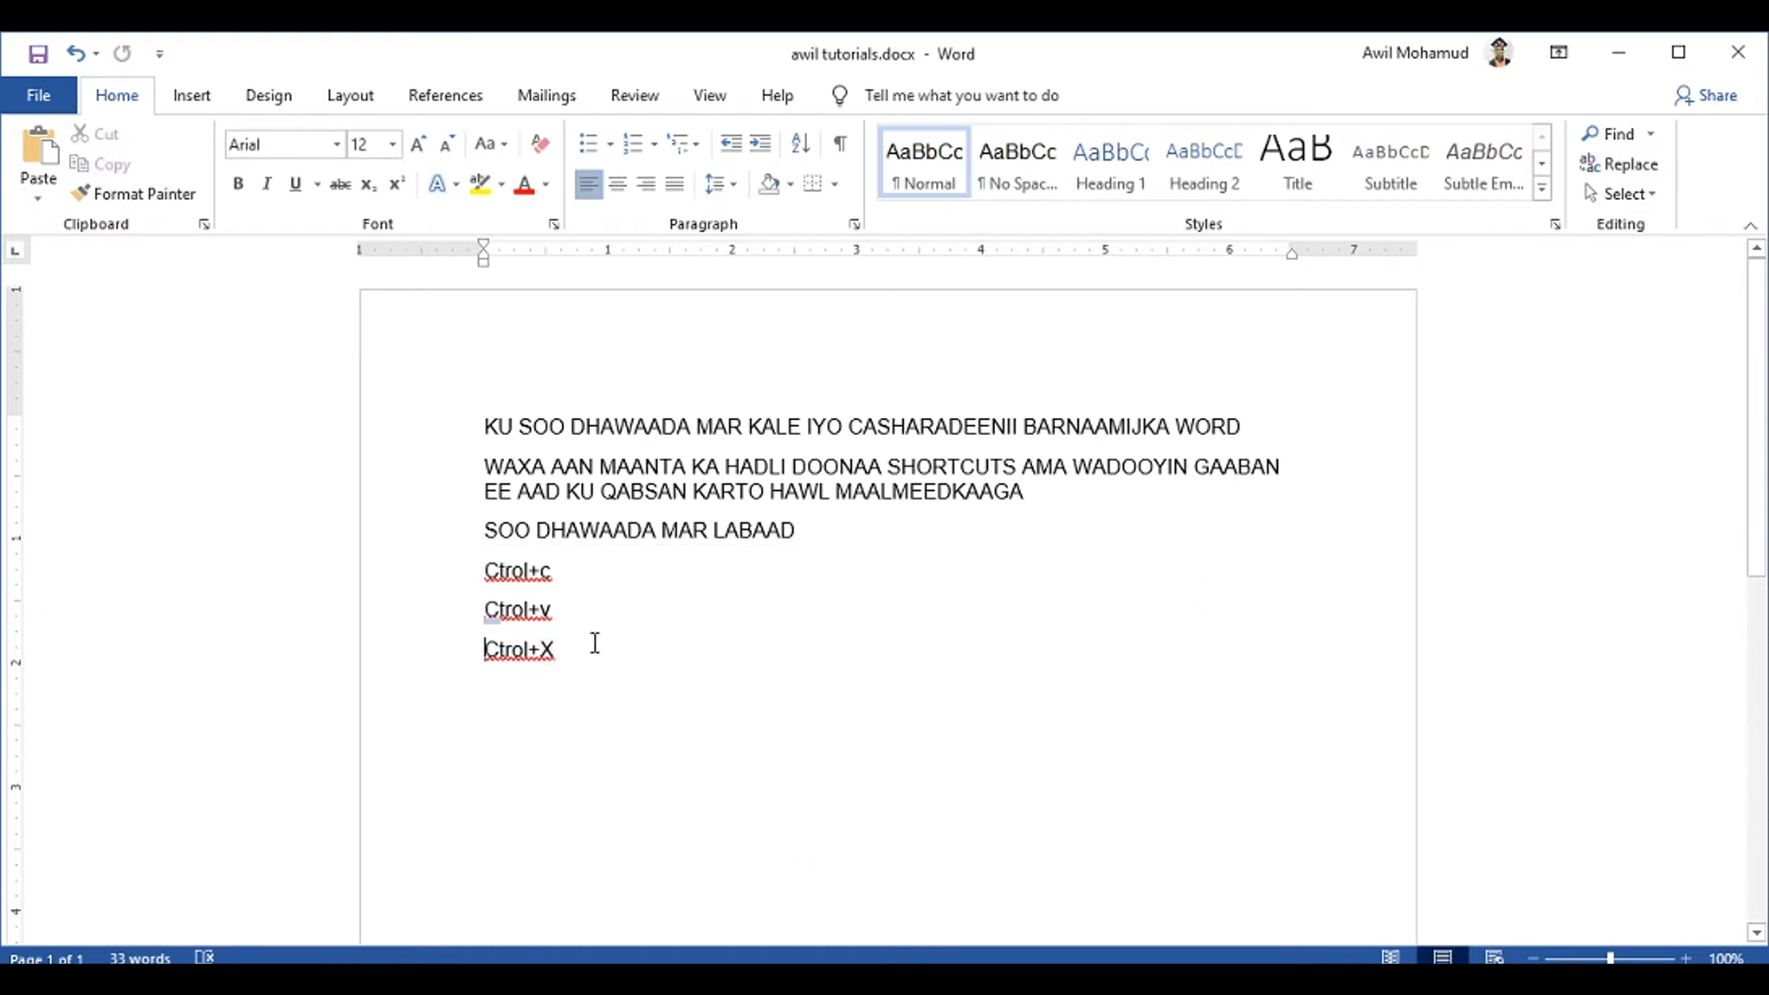
pyautogui.moveTo(580, 661); pyautogui.dragTo(494, 568)
pyautogui.click(600, 679)
# Cut the three opening paragraphs above the Ctrol+c line and undo the cut
pyautogui.click(838, 539)
pyautogui.keyDown('shift'); pyautogui.click(426, 351); pyautogui.keyUp('shift')
pyautogui.hotkey('ctrl', 'x')
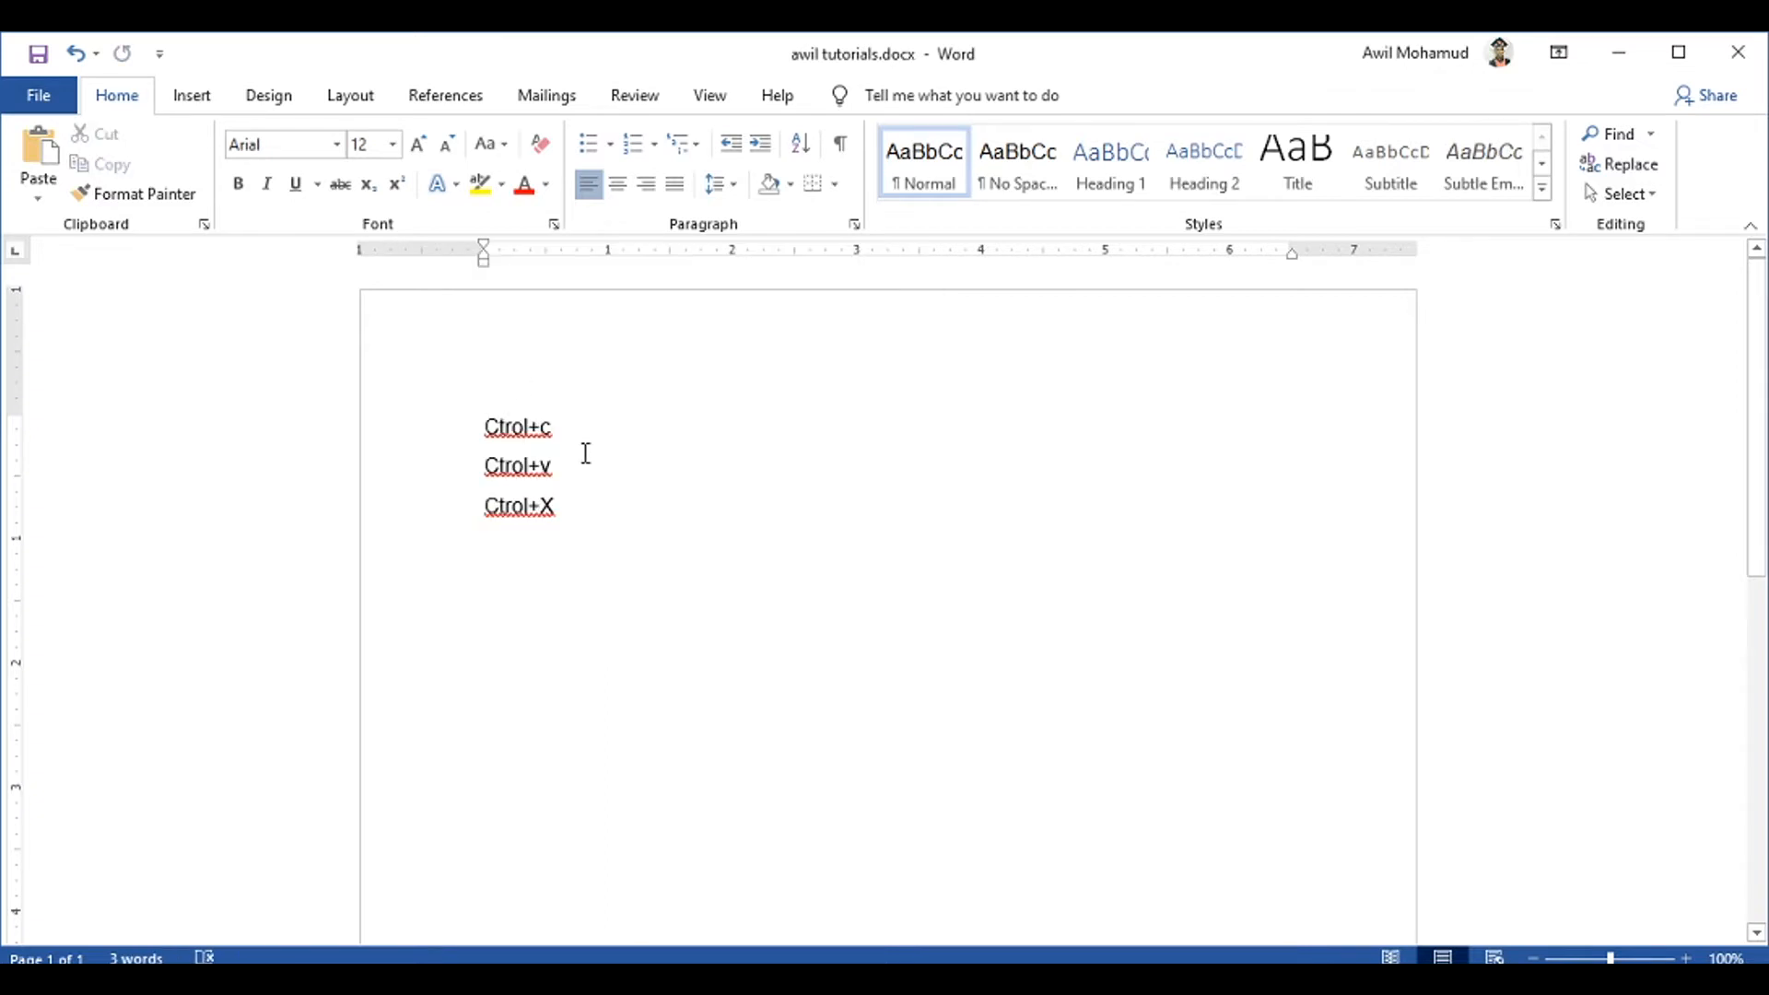
pyautogui.press('Return')
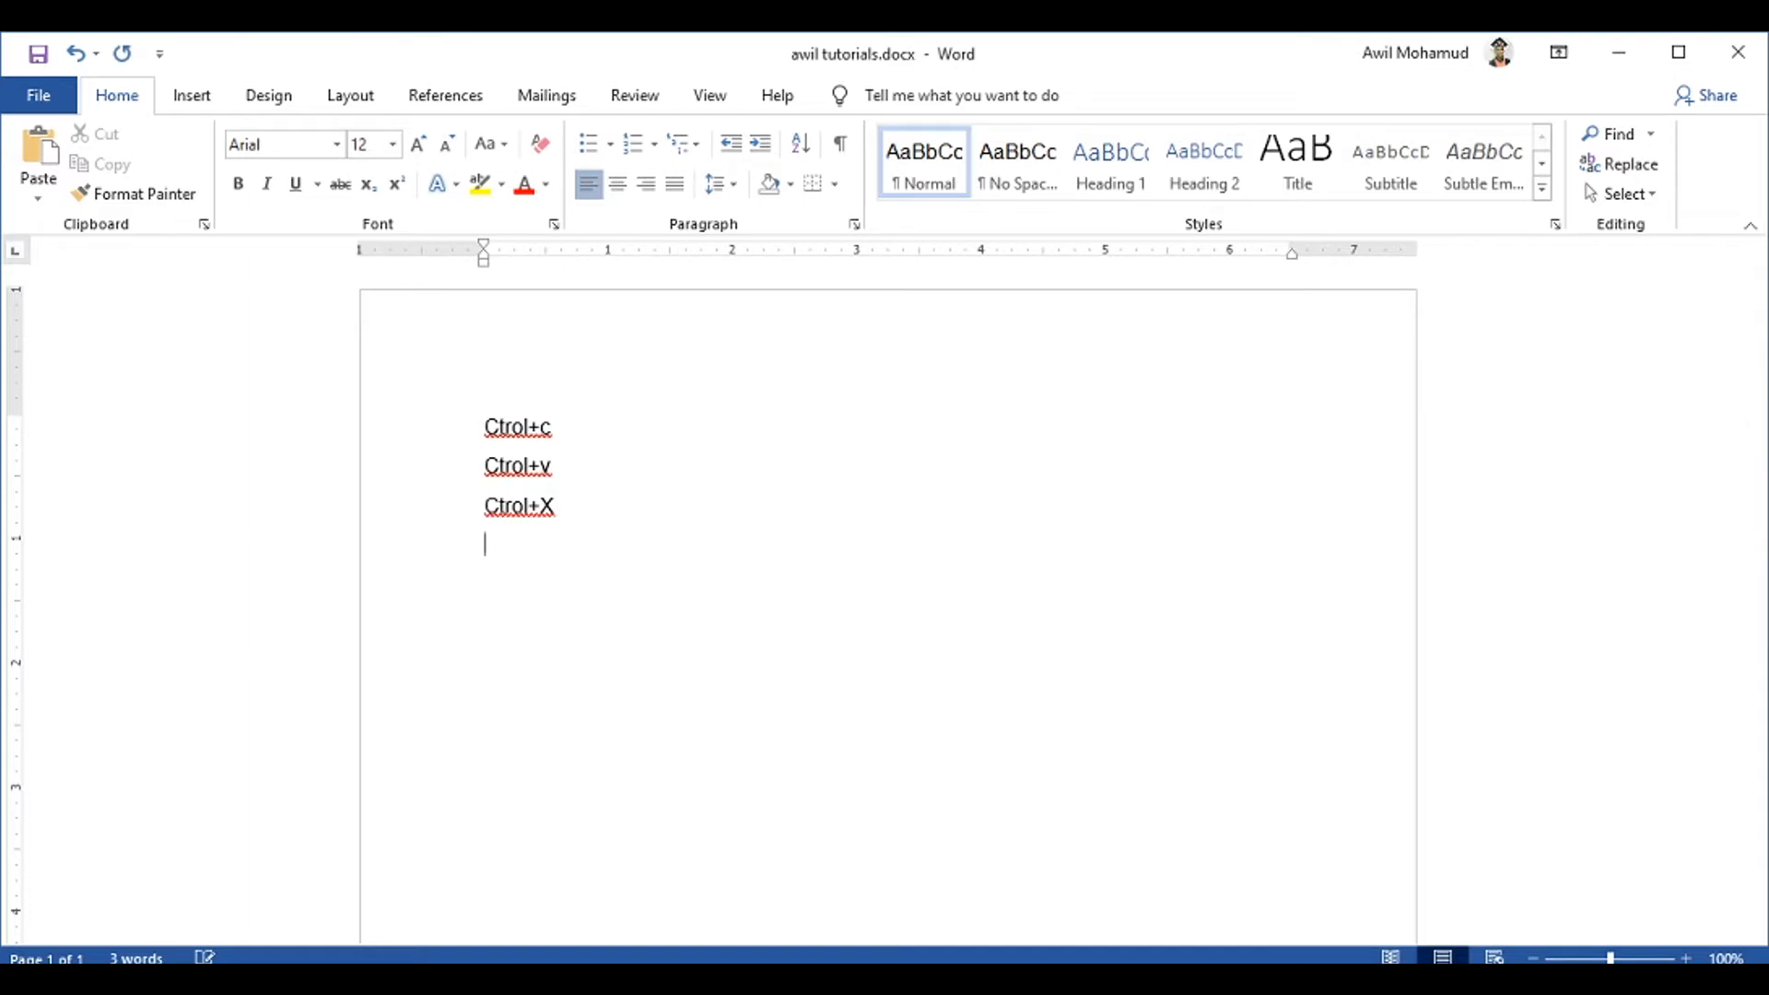
pyautogui.hotkey('ctrl', 'z')
pyautogui.hotkey('ctrl', 'z')
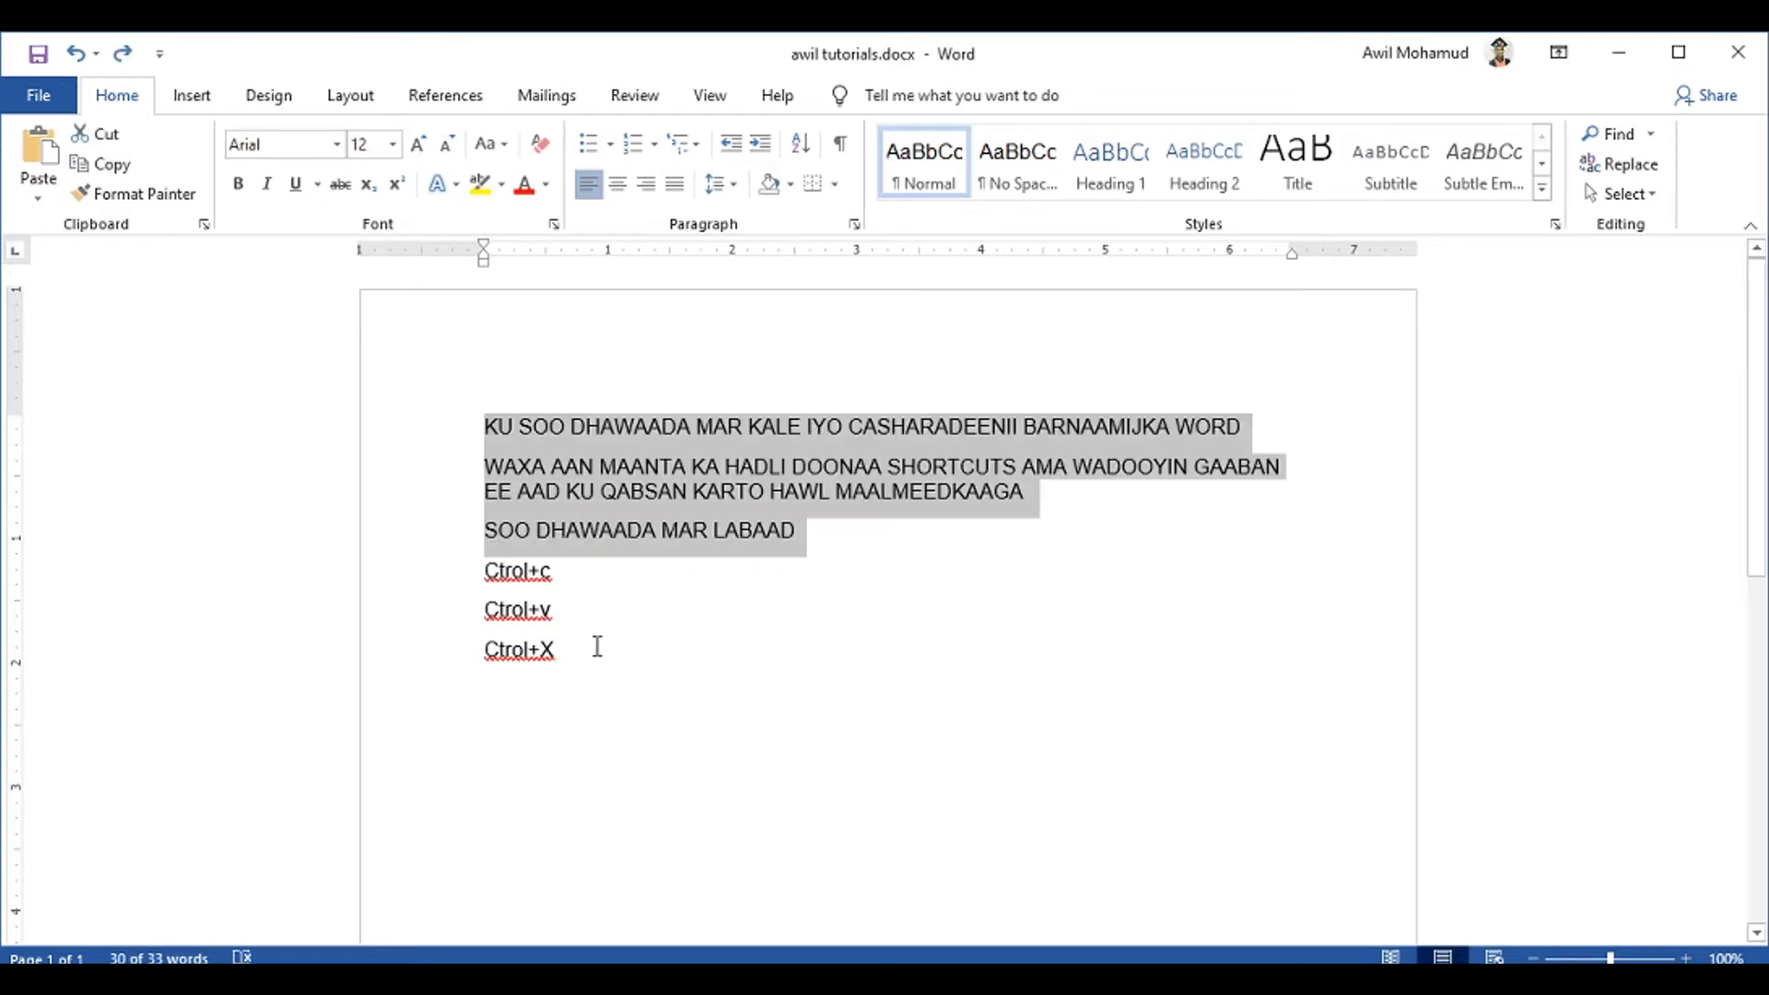
# Add the lines "Ctrol+z" and "Ctrol+y" below the Ctrol+X line
pyautogui.click(597, 647)
pyautogui.press('Return')
pyautogui.write('ct')
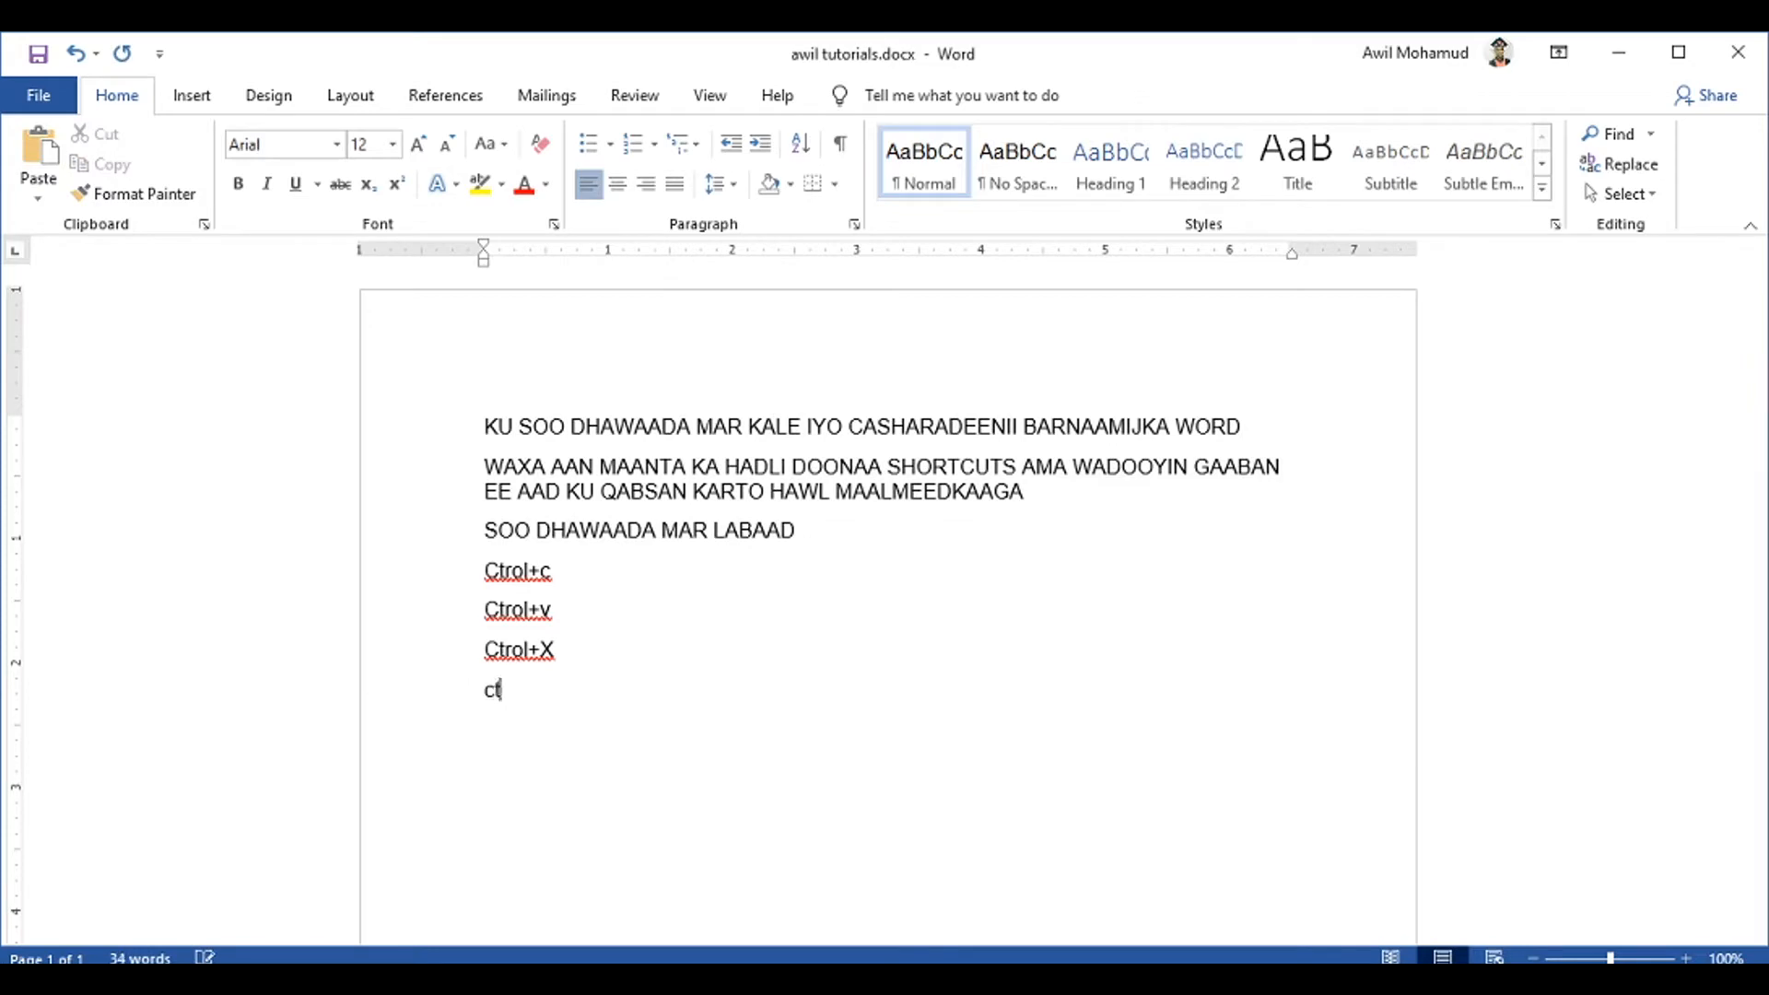
pyautogui.write('rol+z')
pyautogui.press('Return')
pyautogui.write('ctrol+y')
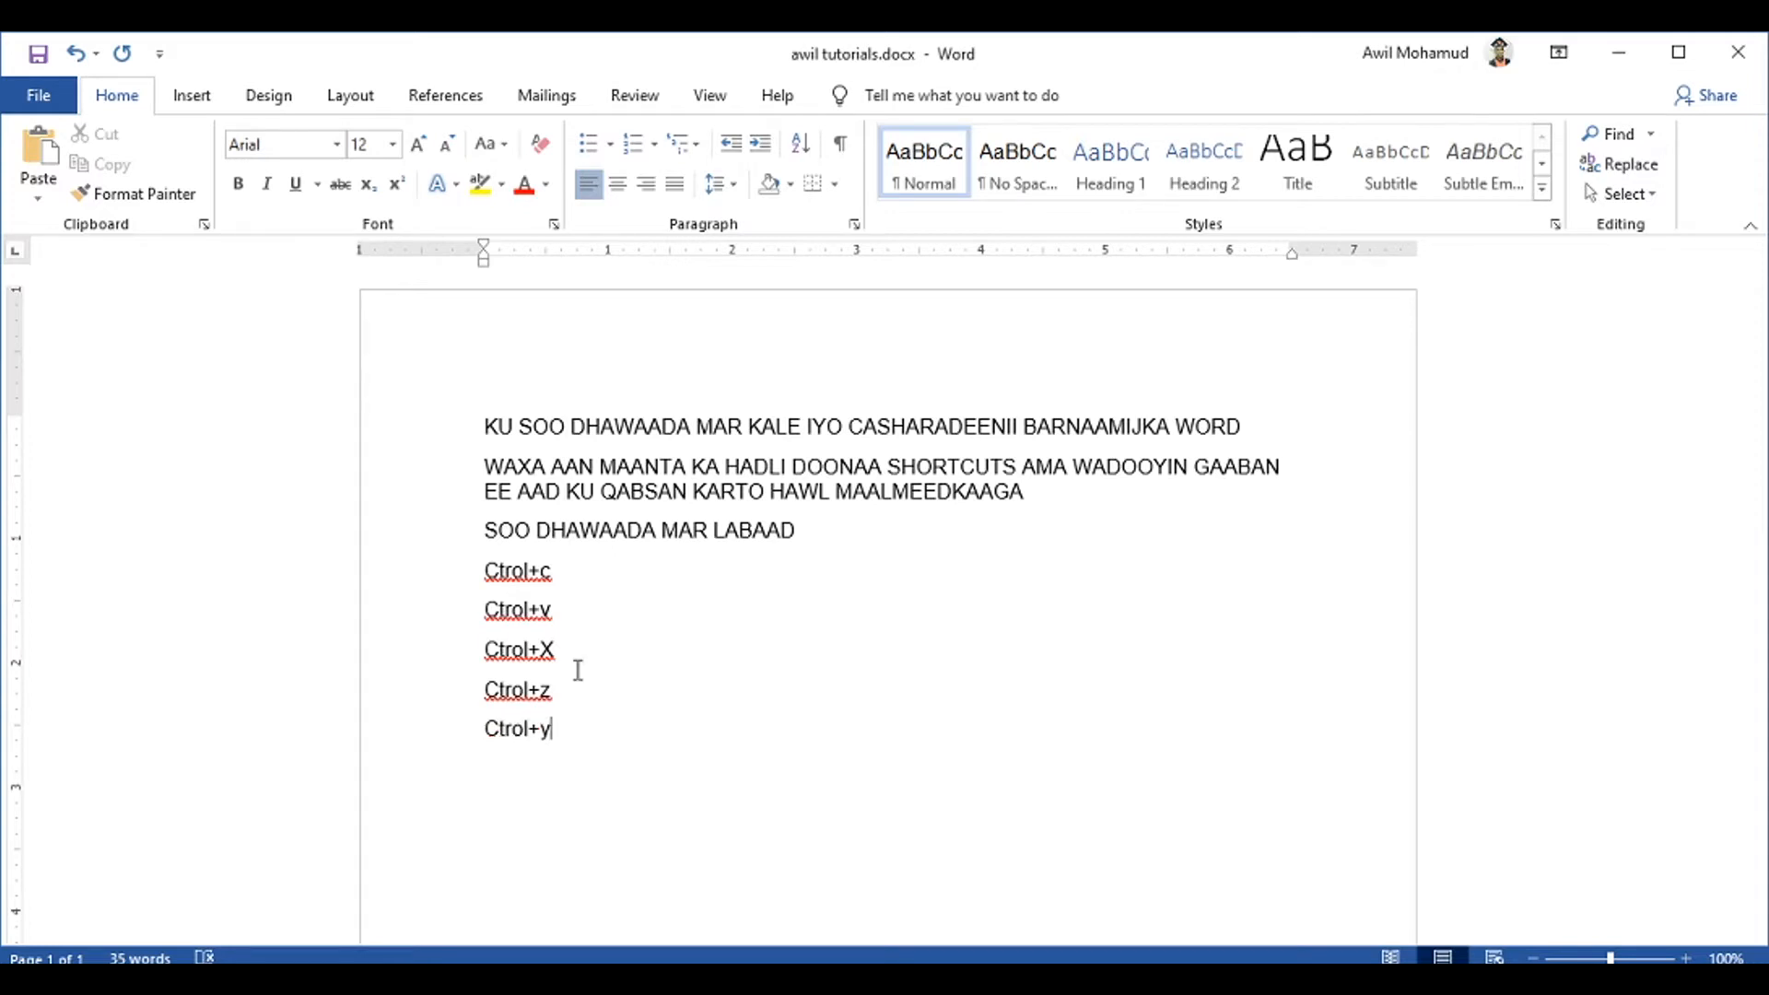
pyautogui.moveTo(557, 728); pyautogui.dragTo(486, 571)
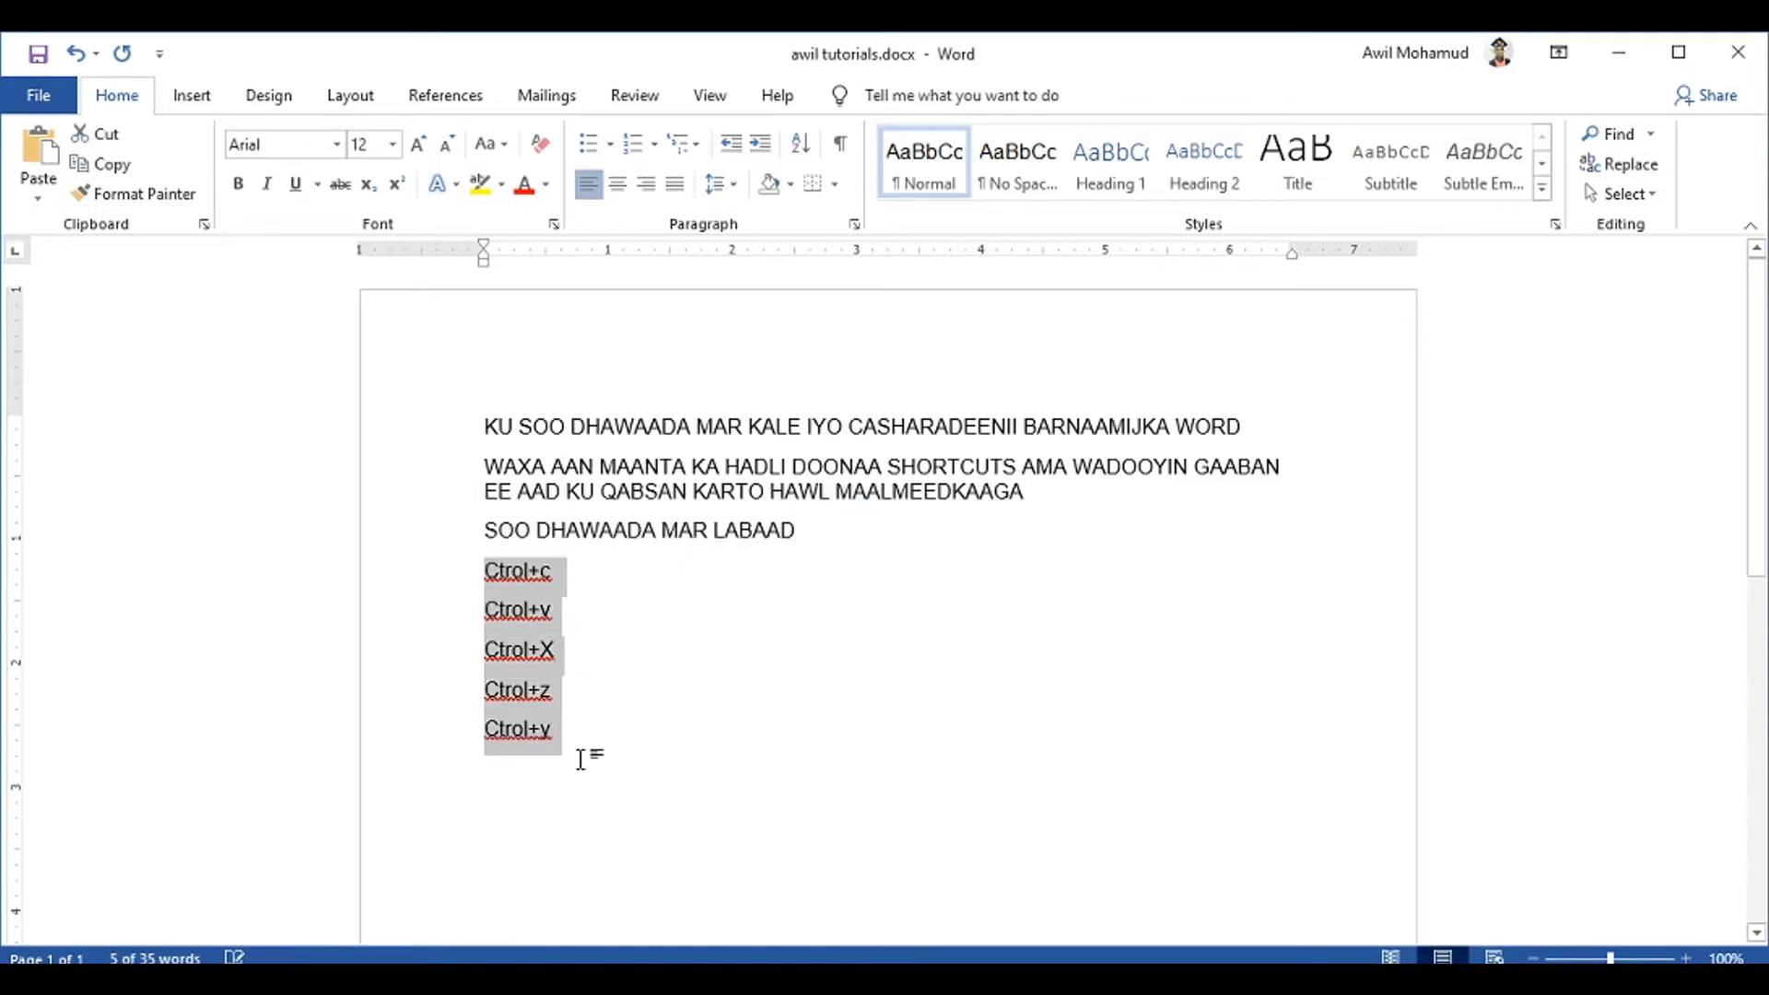
pyautogui.click(561, 727)
pyautogui.moveTo(569, 757); pyautogui.dragTo(493, 493)
pyautogui.click(622, 723)
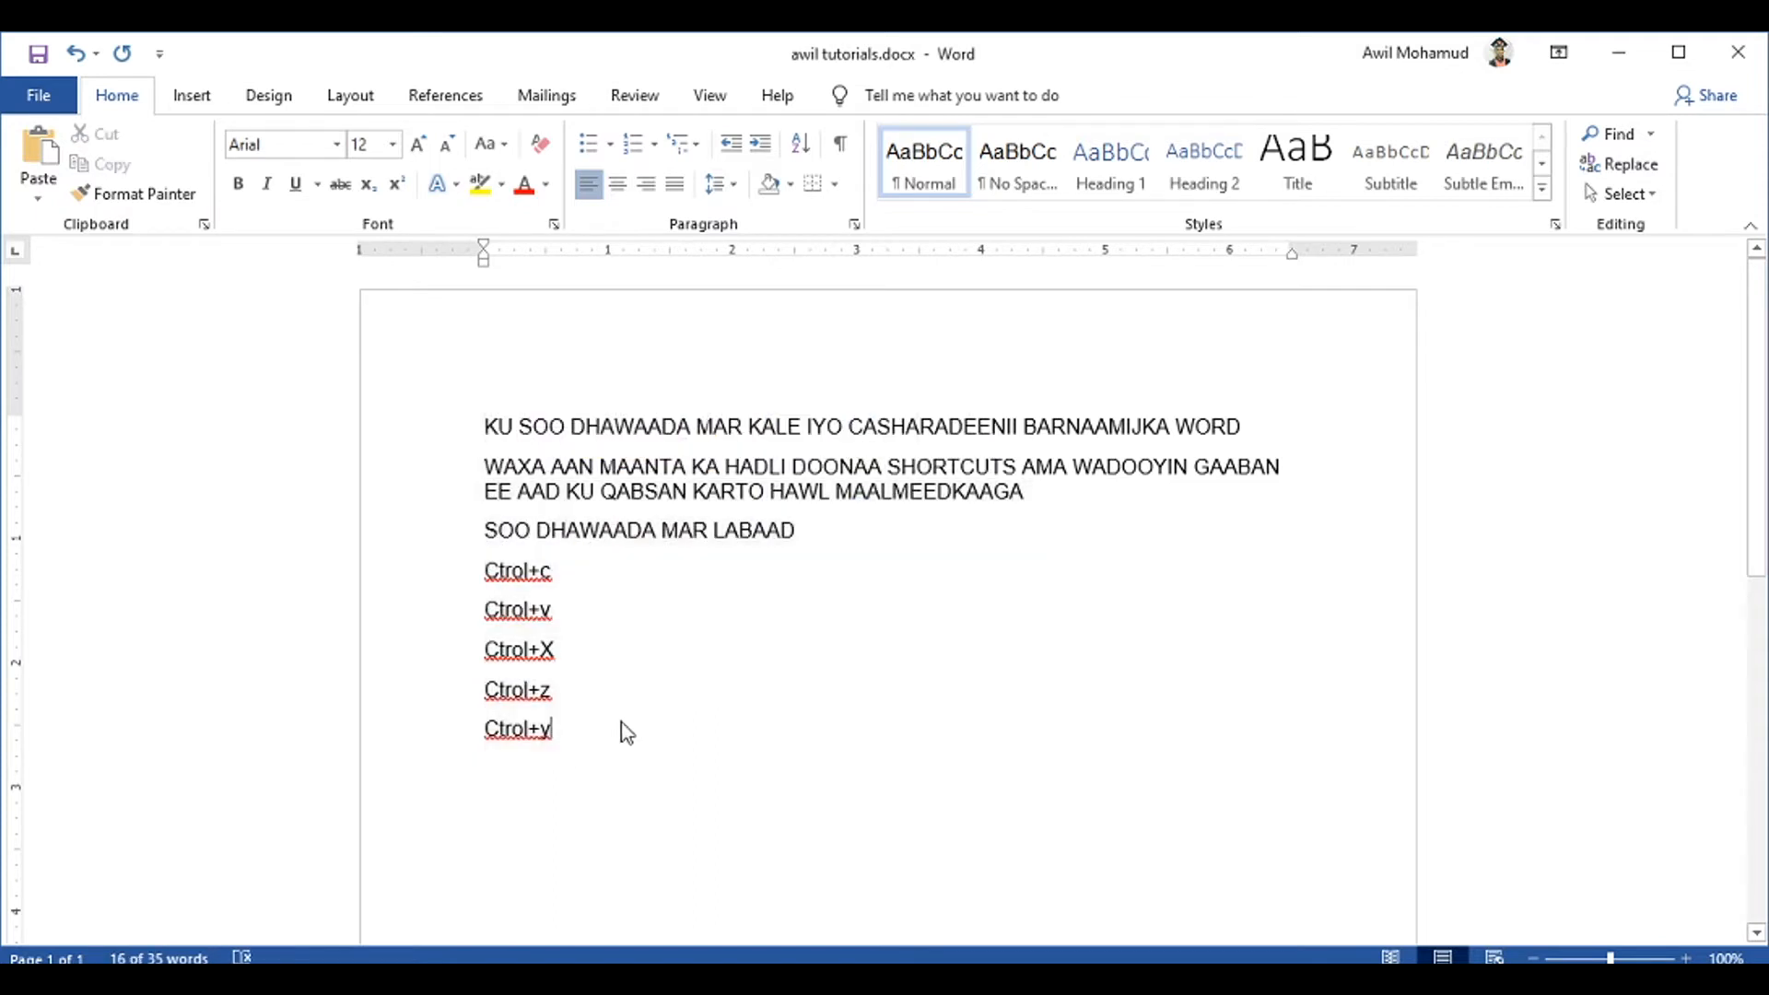
# Insert a single full-width horizontal line below the Ctrol+y entry by autoformatting three hyphens (---)
pyautogui.press('Return')
pyautogui.write('---')
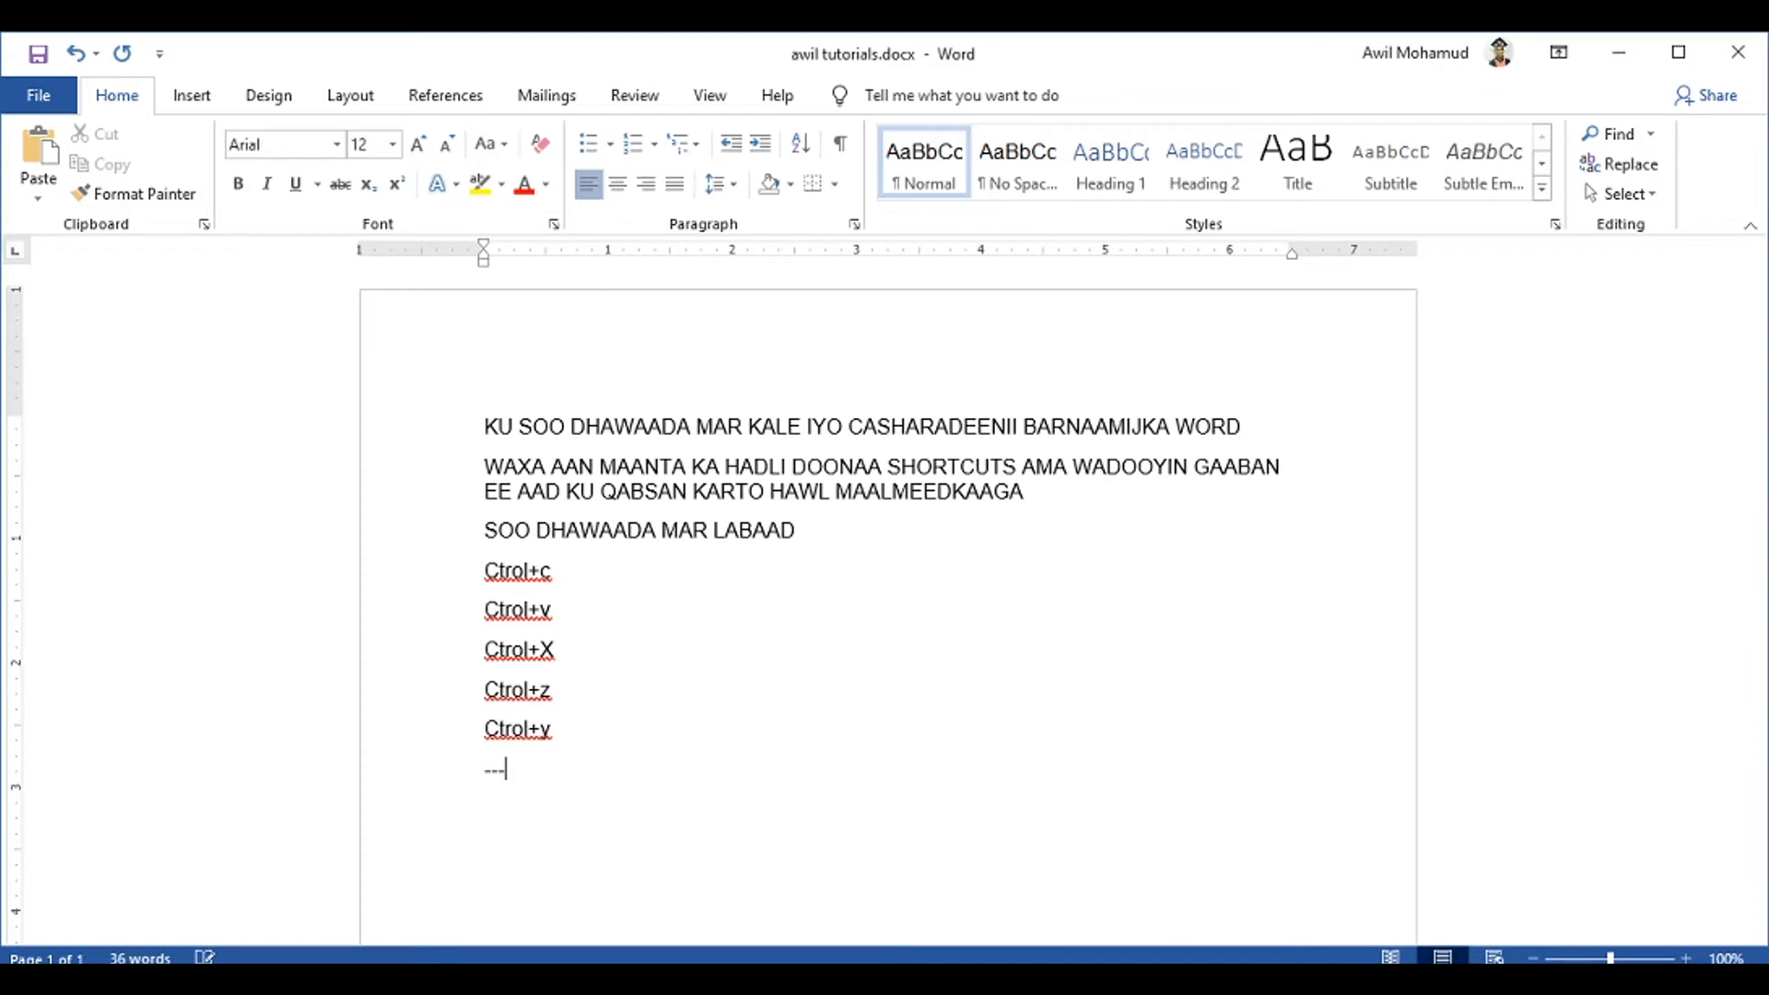
pyautogui.press('Return')
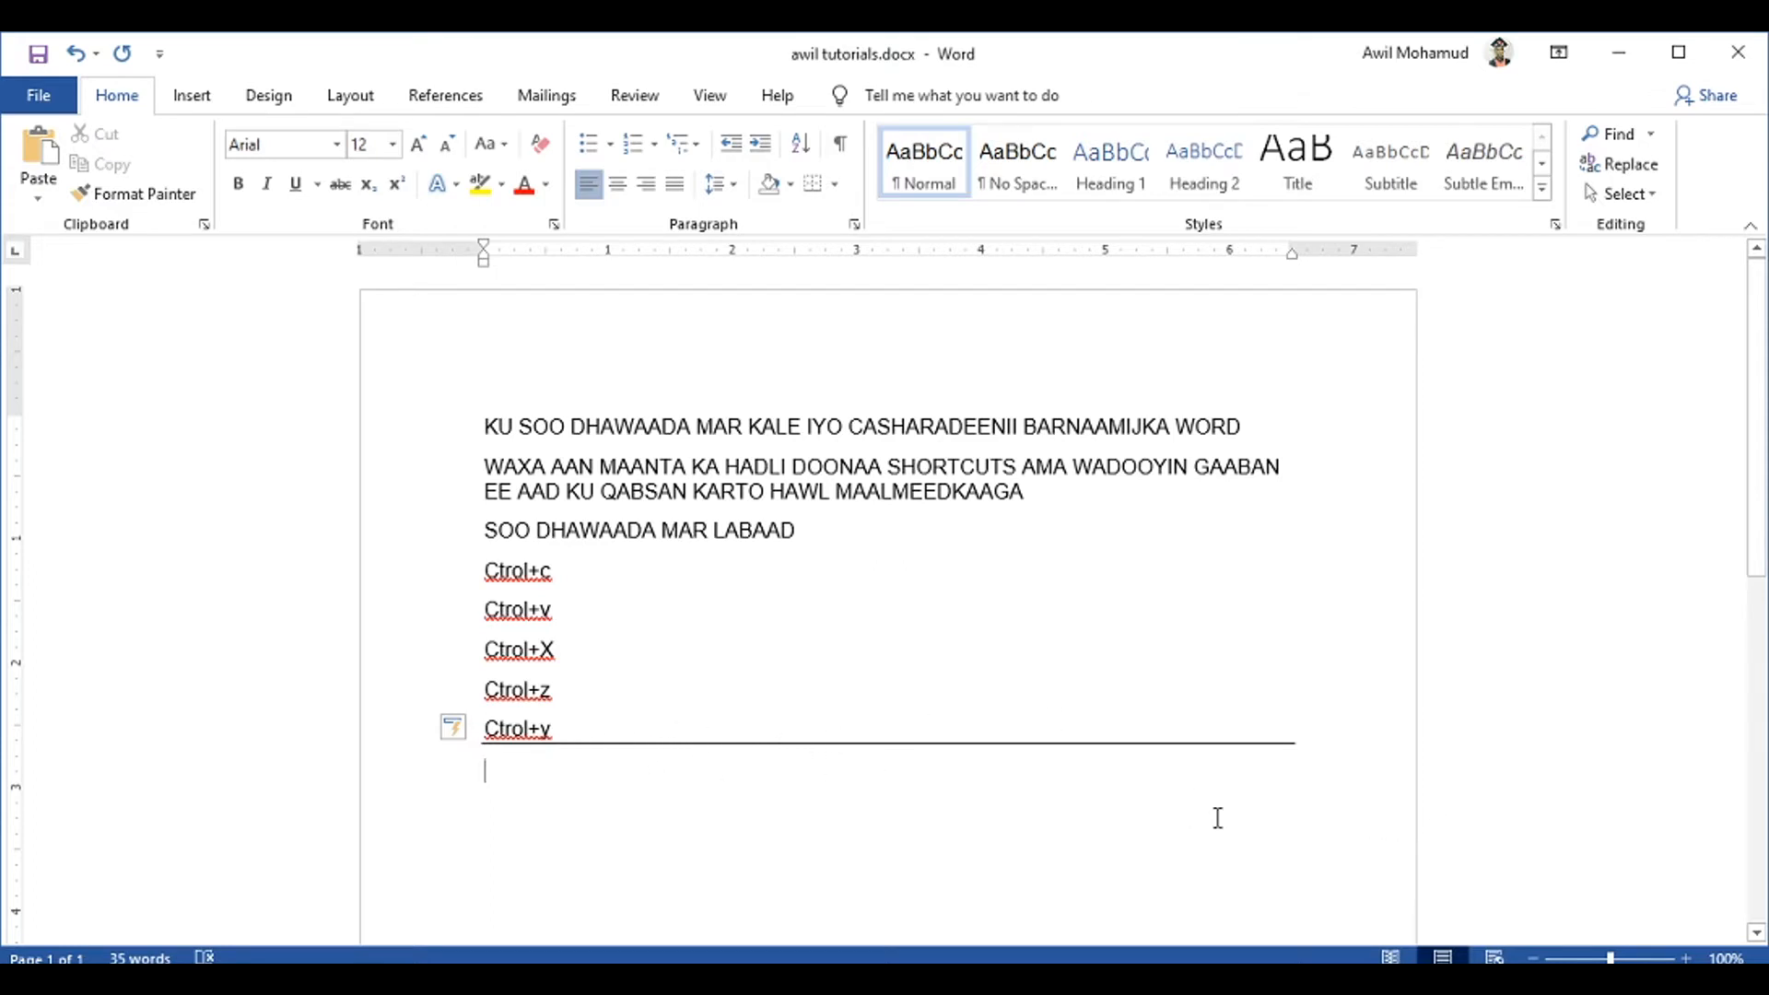
# Enter the text "Line" and insert a double horizontal line below it by autoformatting three equals signs (===)
pyautogui.write('line')
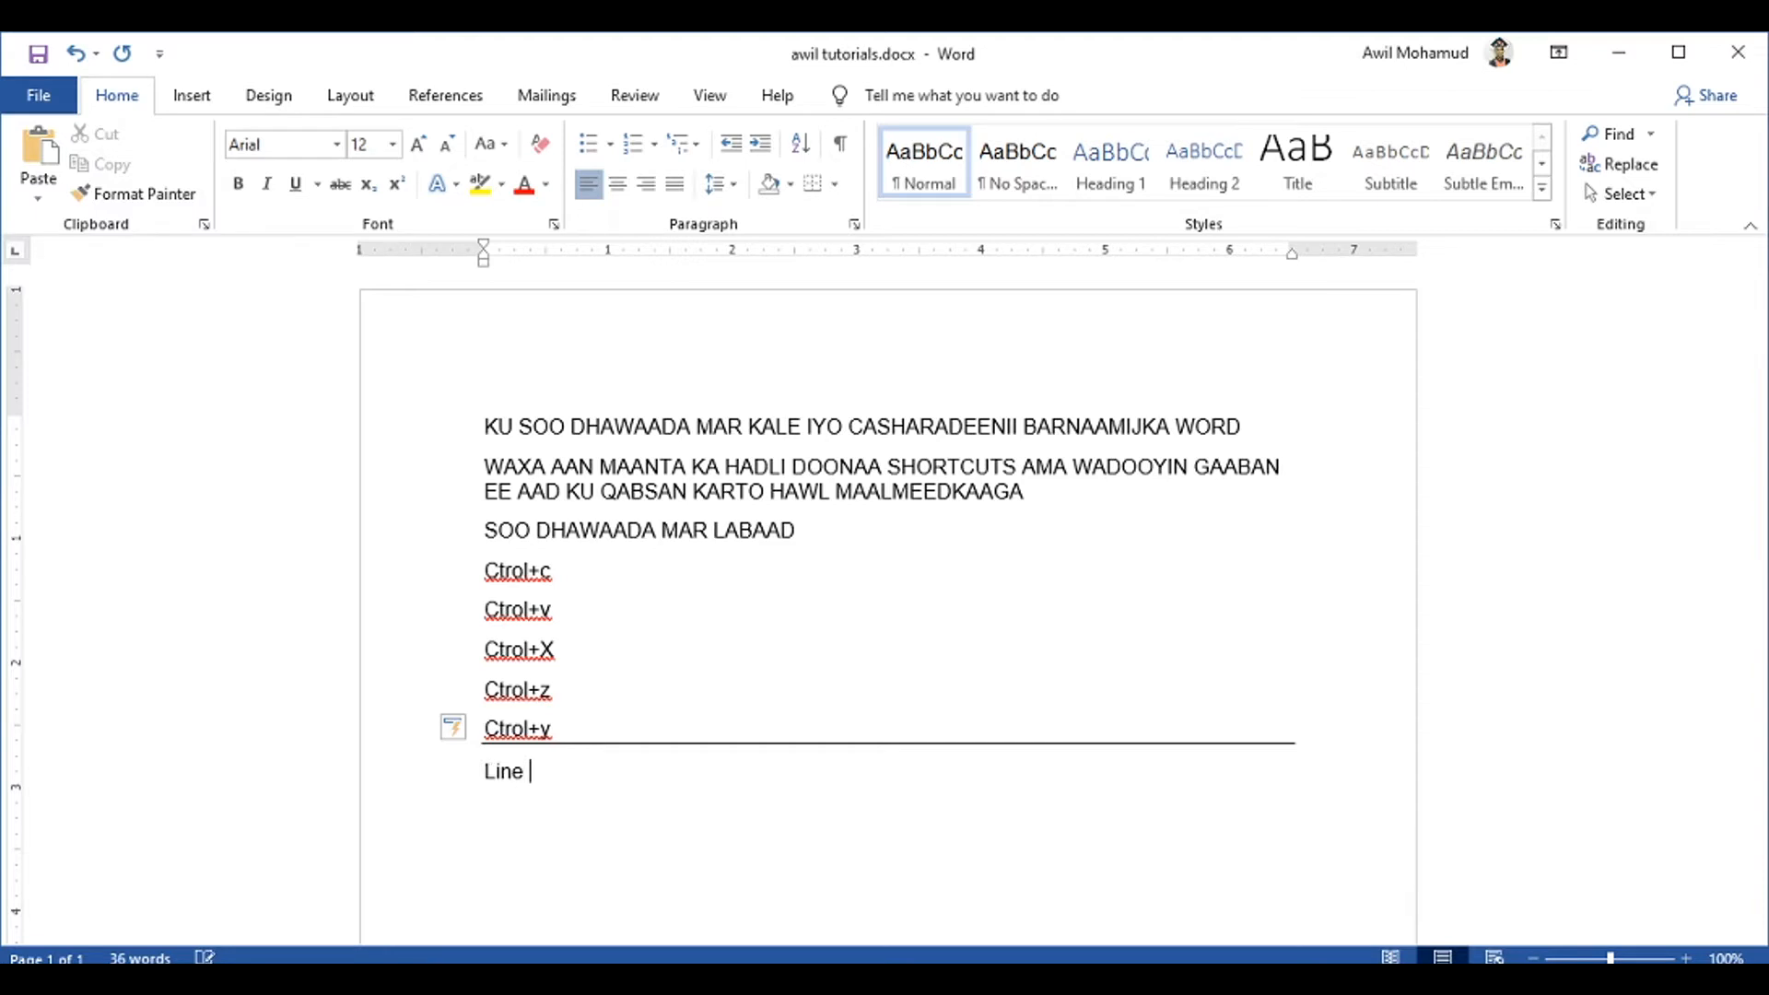
pyautogui.press('Return')
pyautogui.write('===')
pyautogui.press('Return')
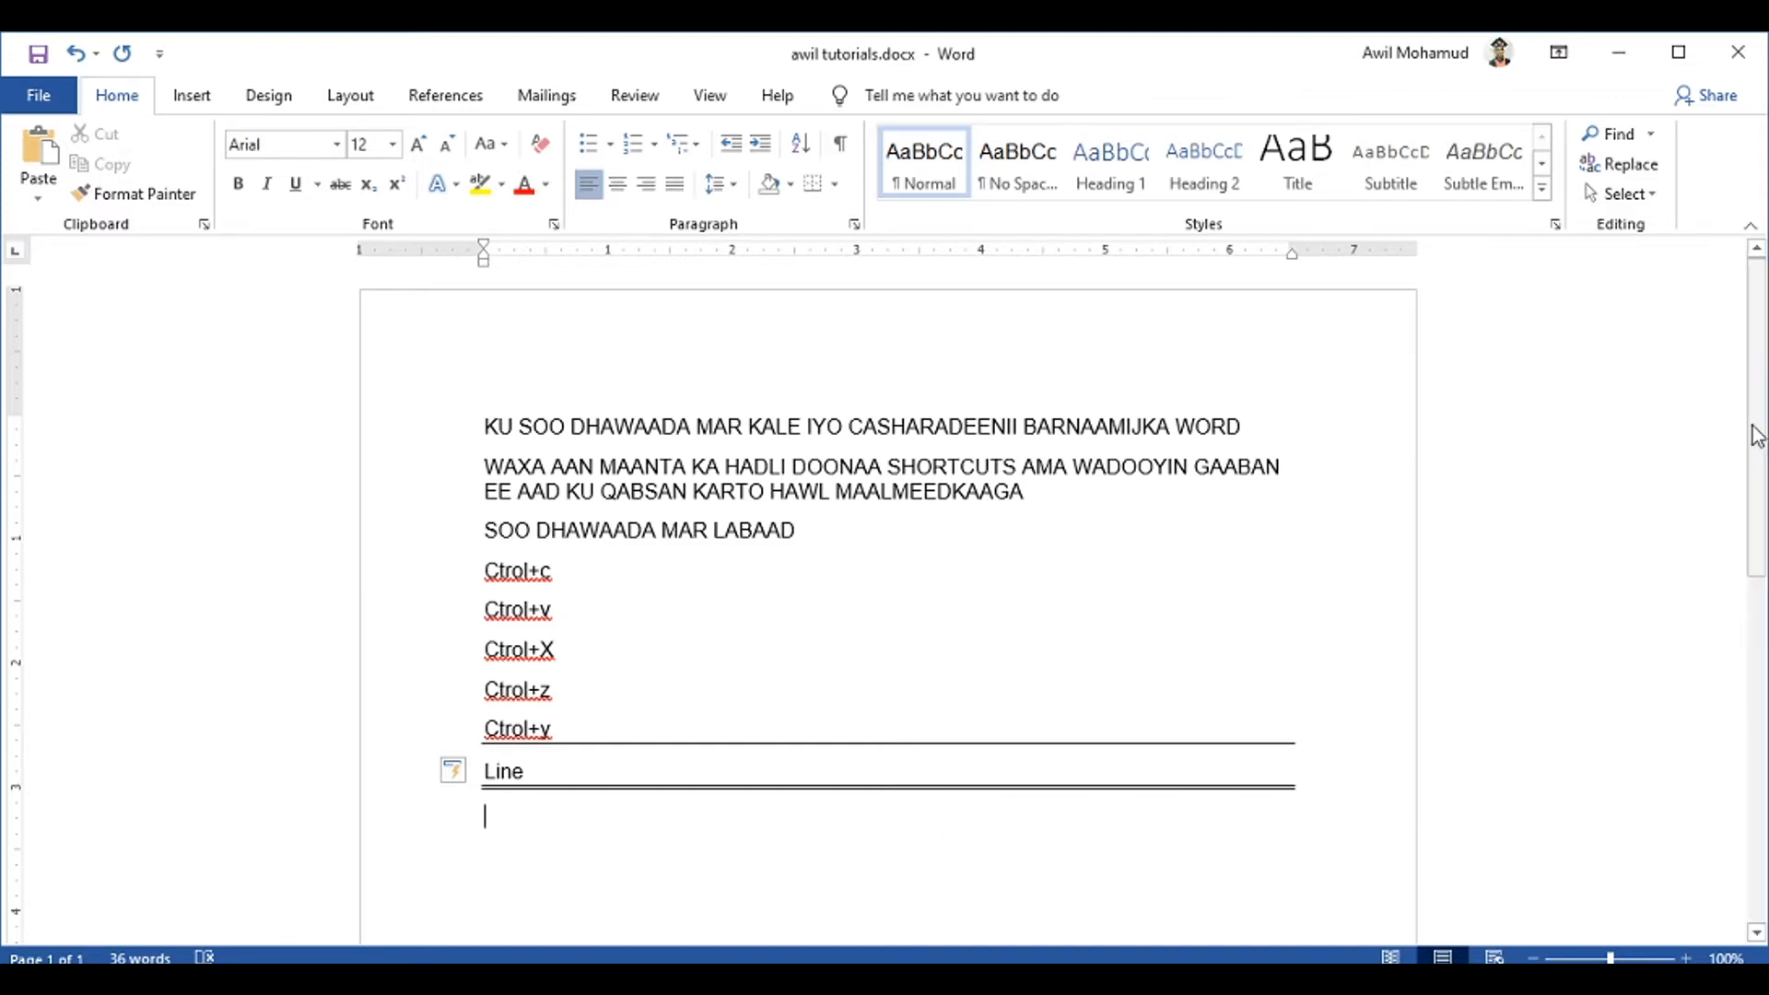
# Right-align the empty paragraph below the double line and set it back to left alignment
pyautogui.moveTo(1756, 423); pyautogui.dragTo(1756, 507)
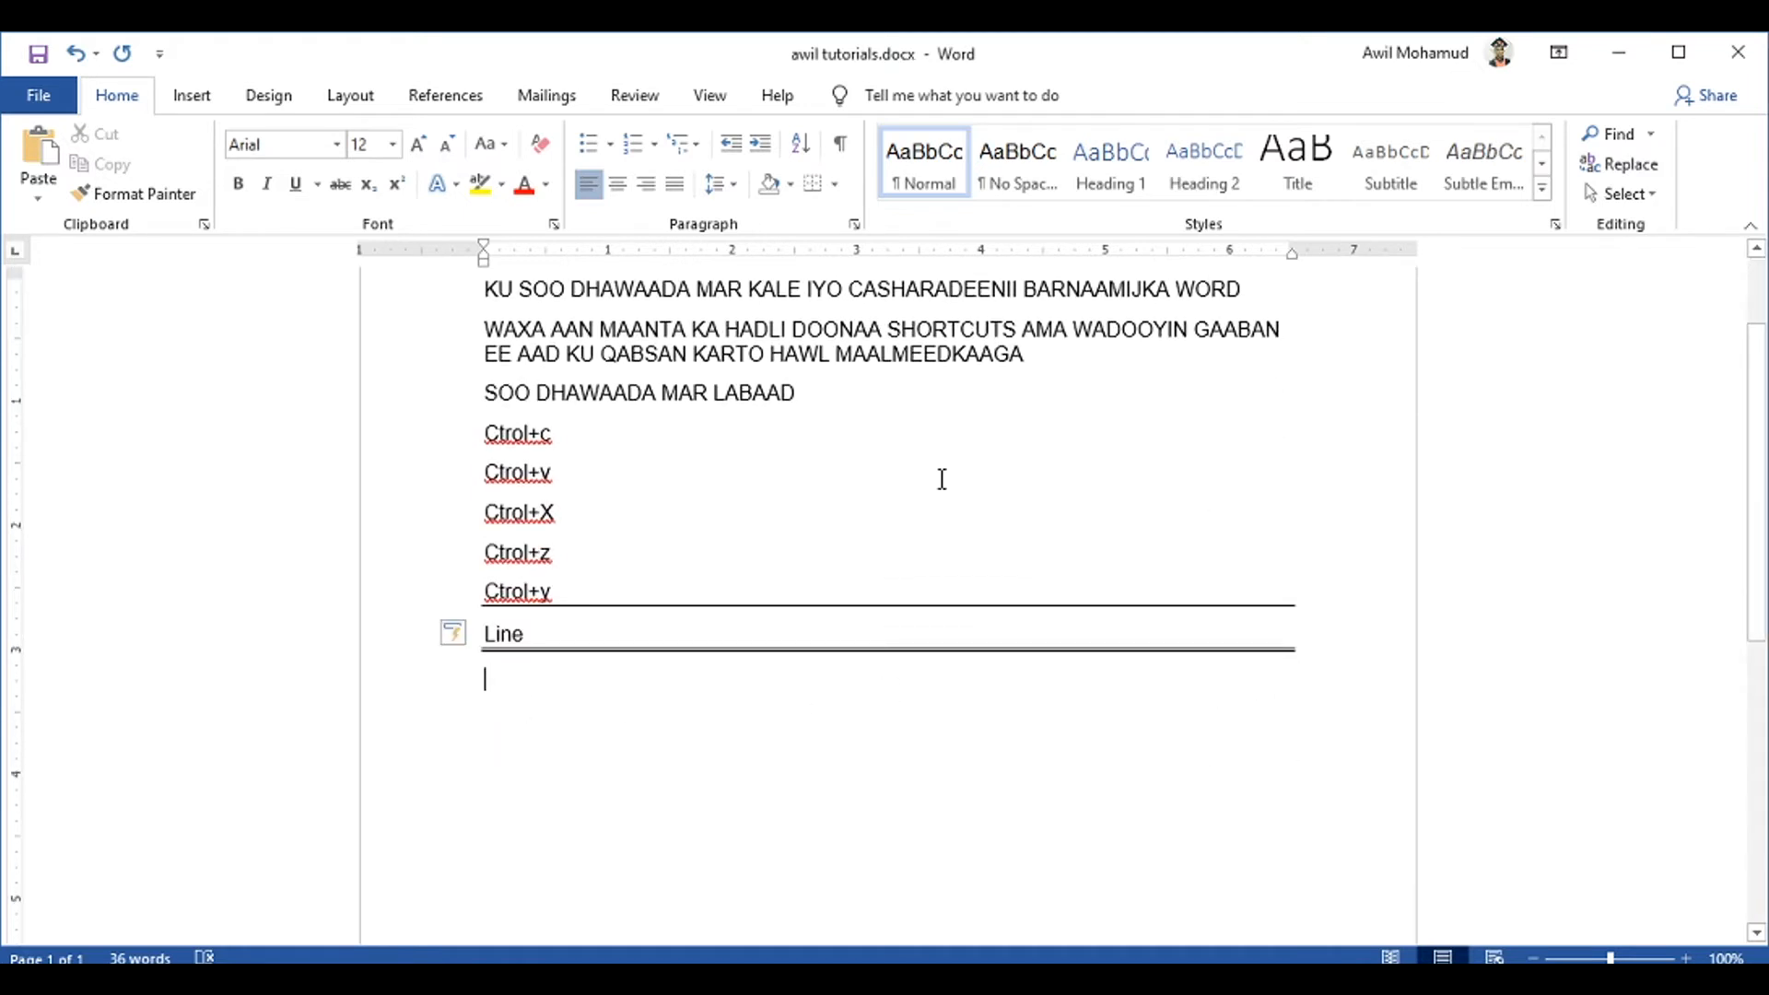
pyautogui.hotkey('ctrl', 'r')
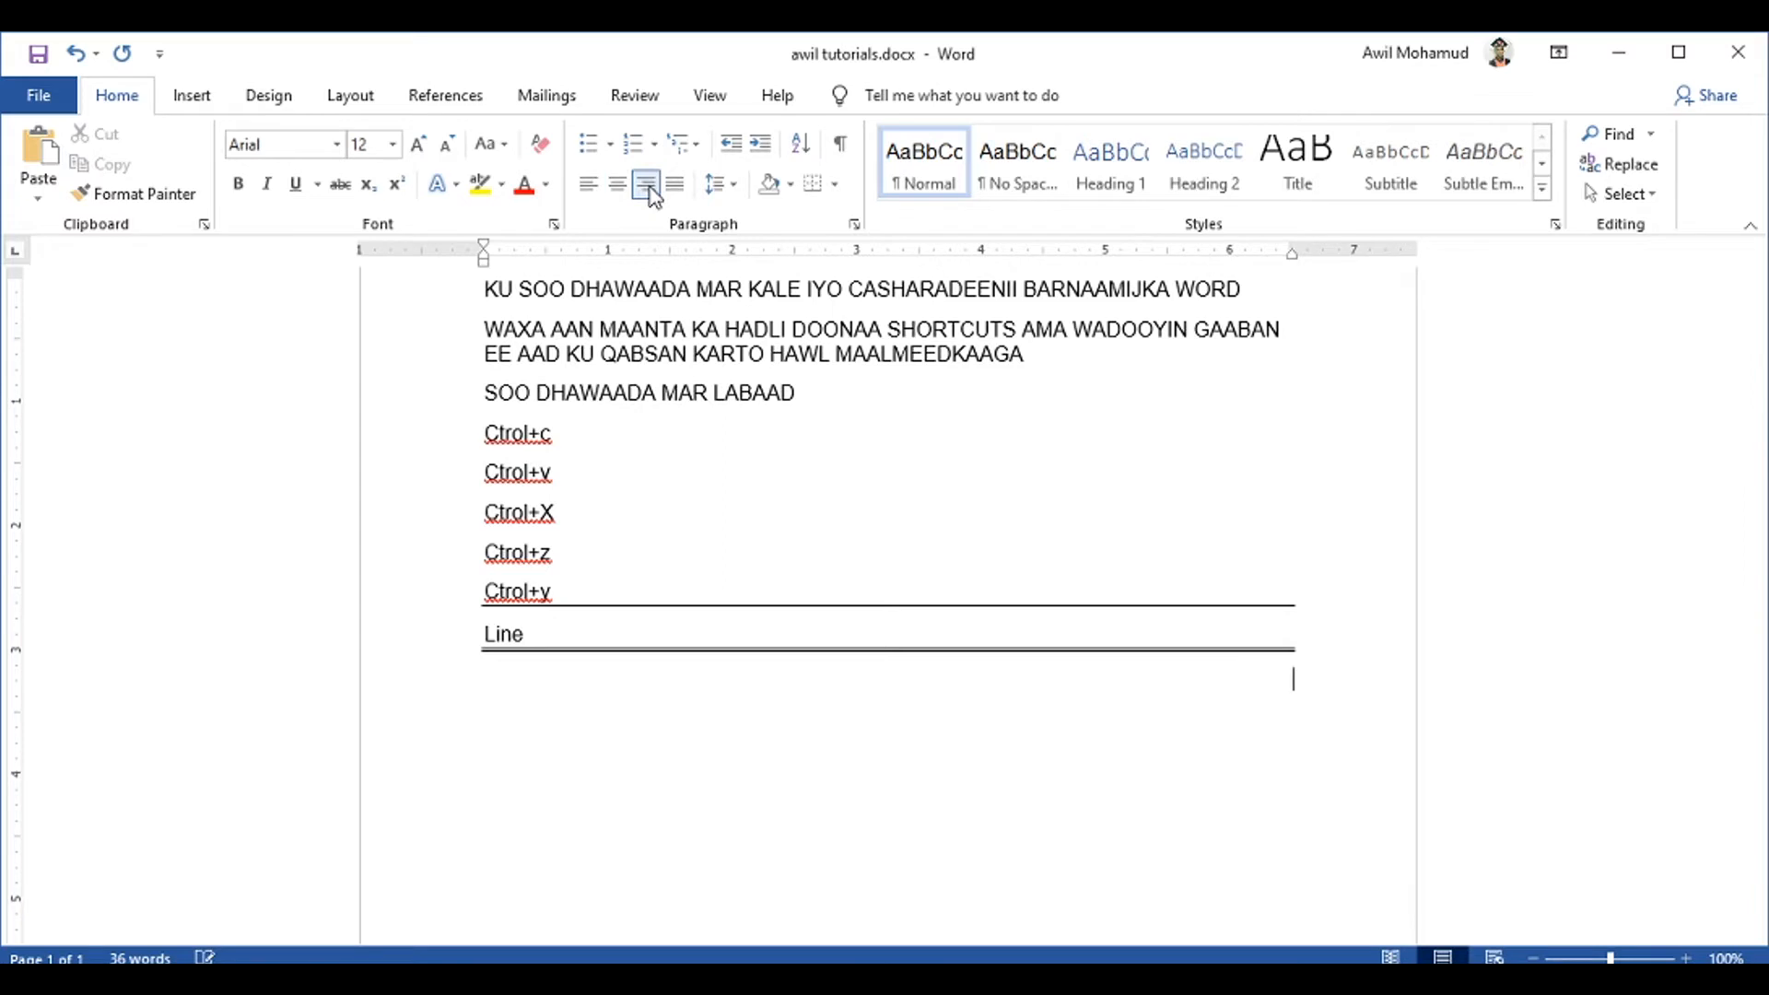
pyautogui.click(587, 184)
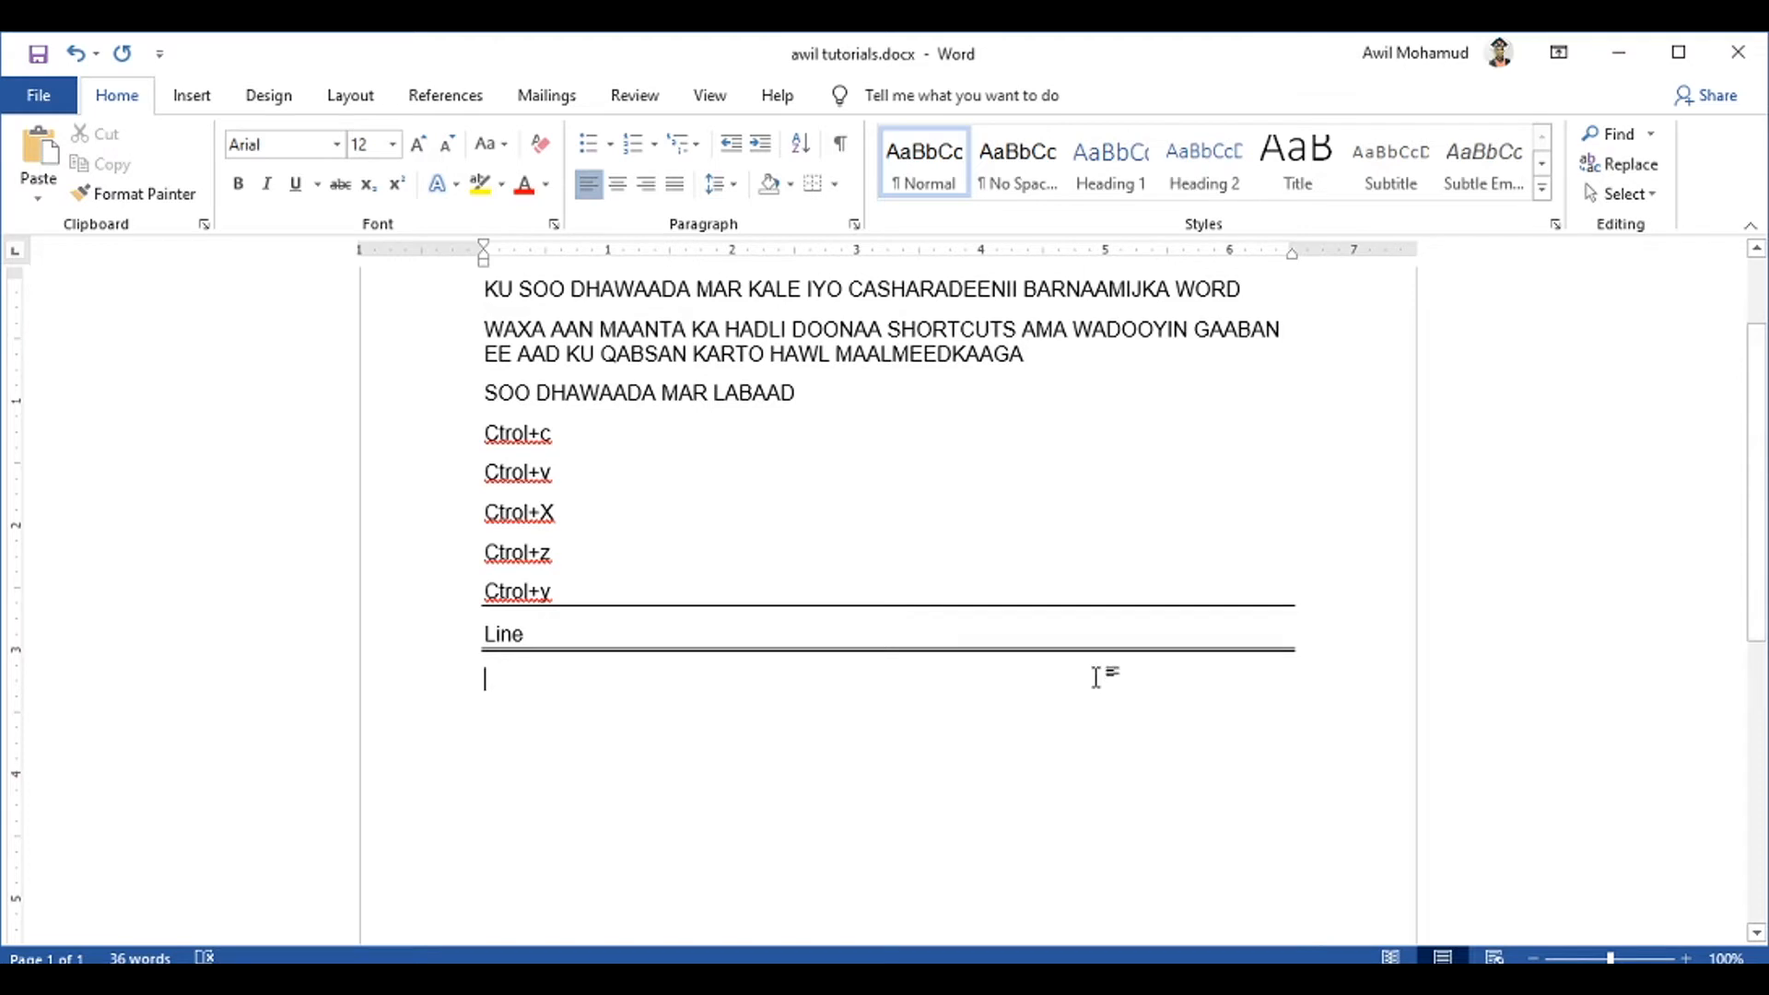
# Enter the text "Double click" at the start of the empty paragraph below the double line
pyautogui.doubleClick(1135, 677)
pyautogui.press('BackSpace')
pyautogui.write('do')
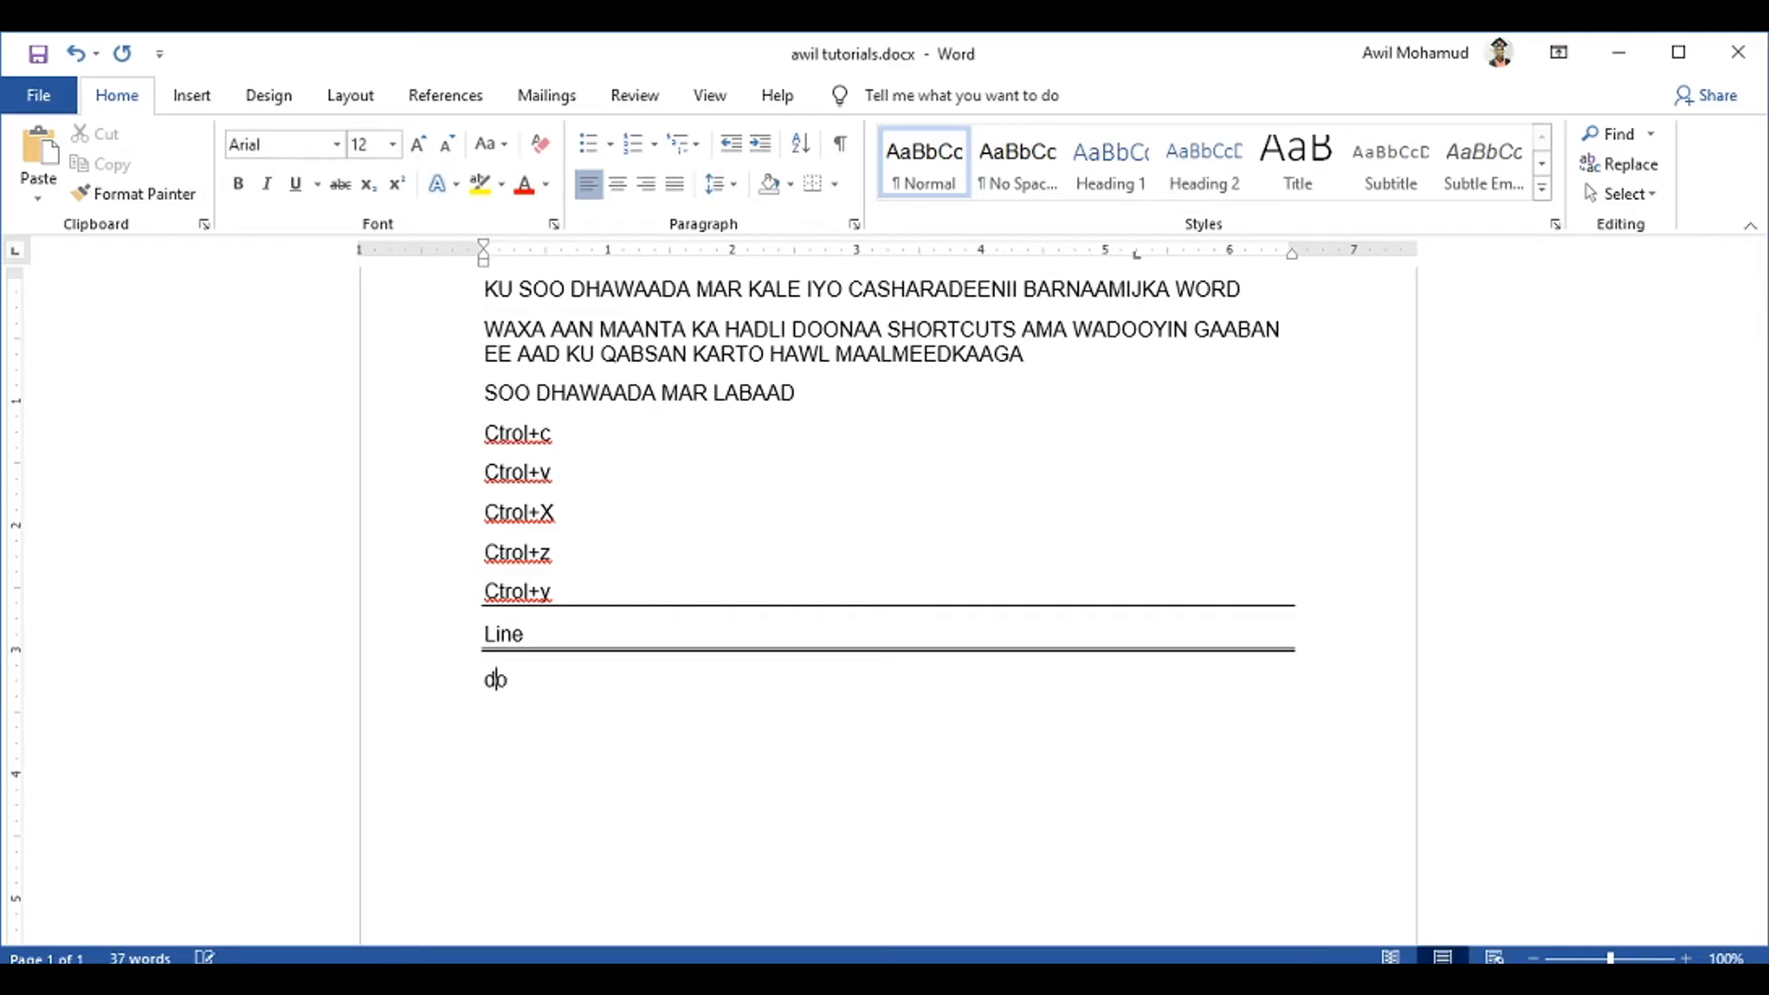
pyautogui.write('uble click')
# Place the insertion point in the blank area beside the "Double click" text and undo that placement
pyautogui.doubleClick(1040, 686)
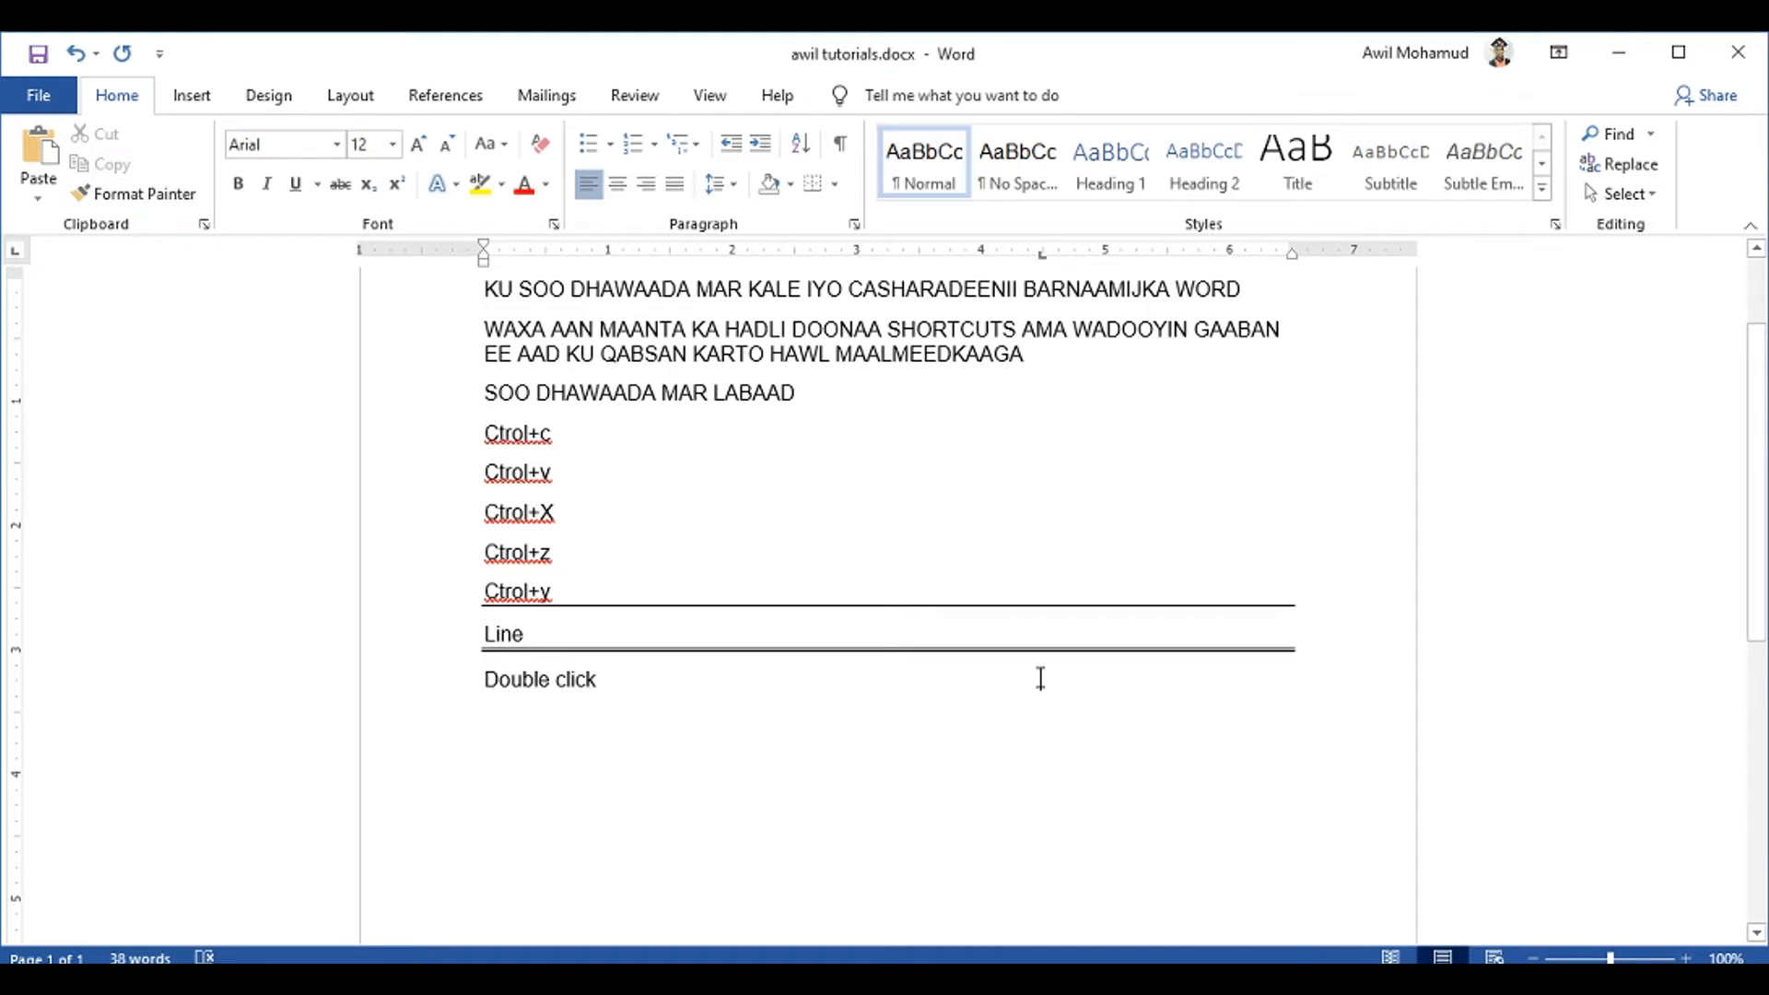
pyautogui.hotkey('ctrl', 'z')
pyautogui.press('Return')
# Center the "Double click" paragraph on the page
pyautogui.click(446, 683)
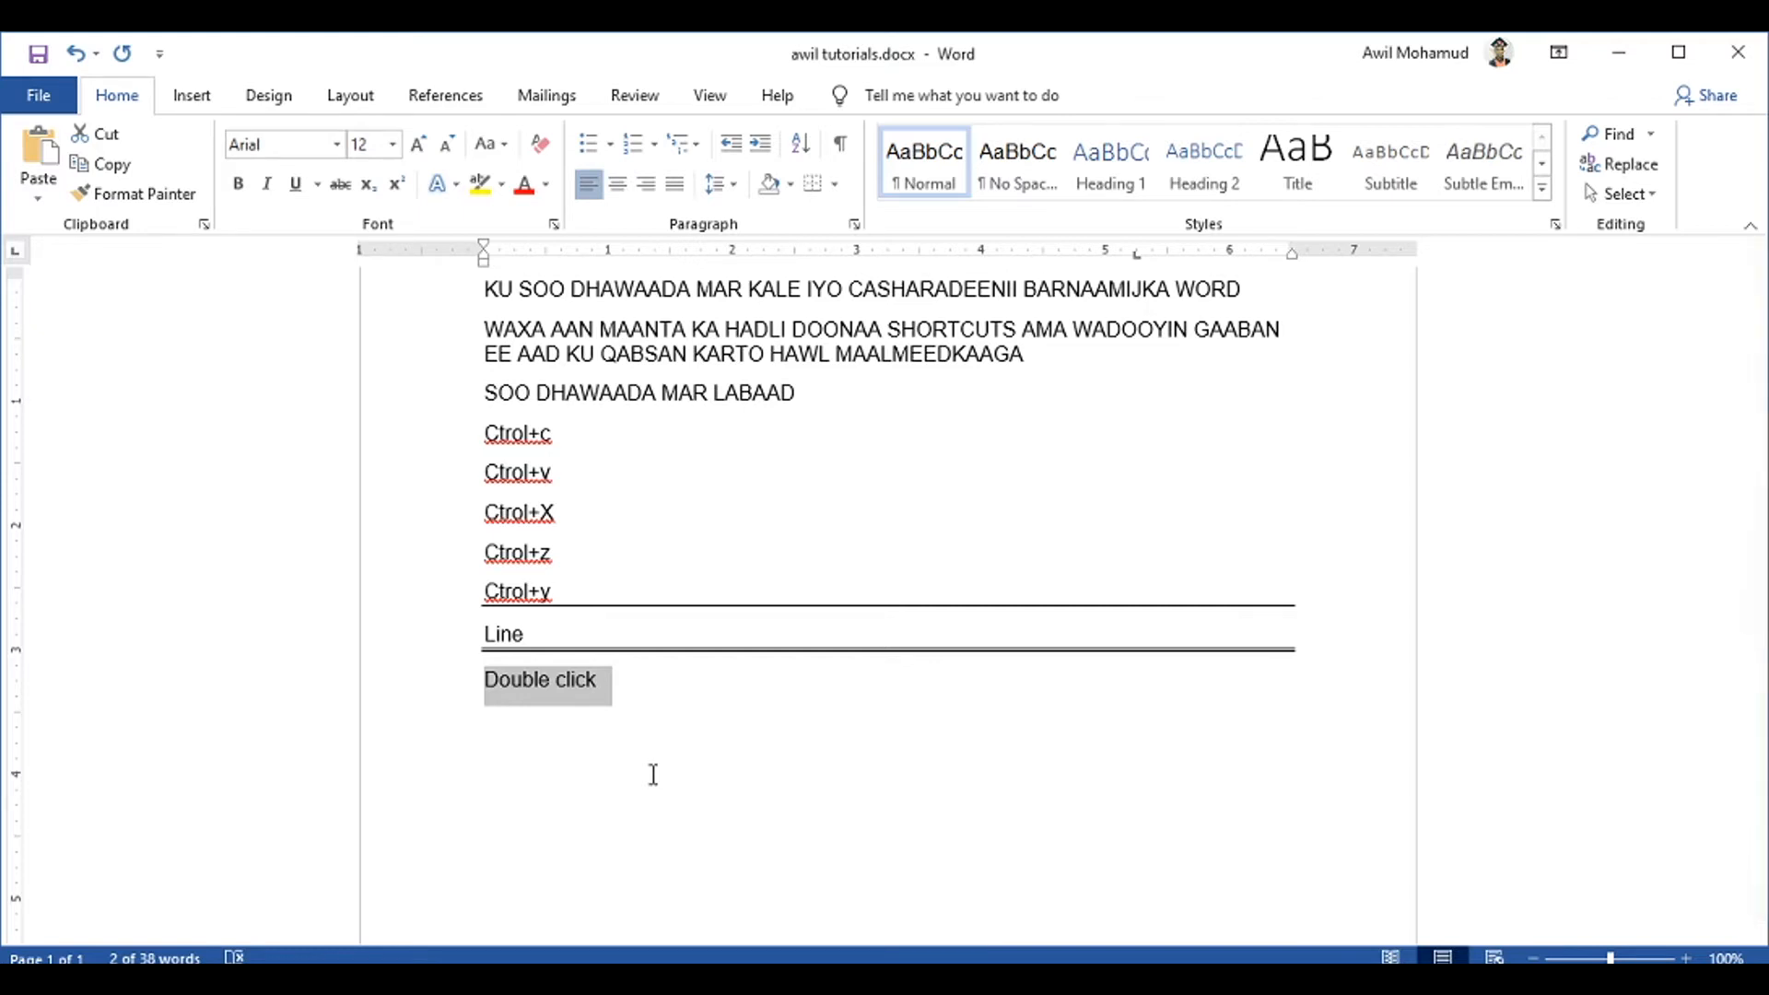
pyautogui.hotkey('ctrl', 'e')
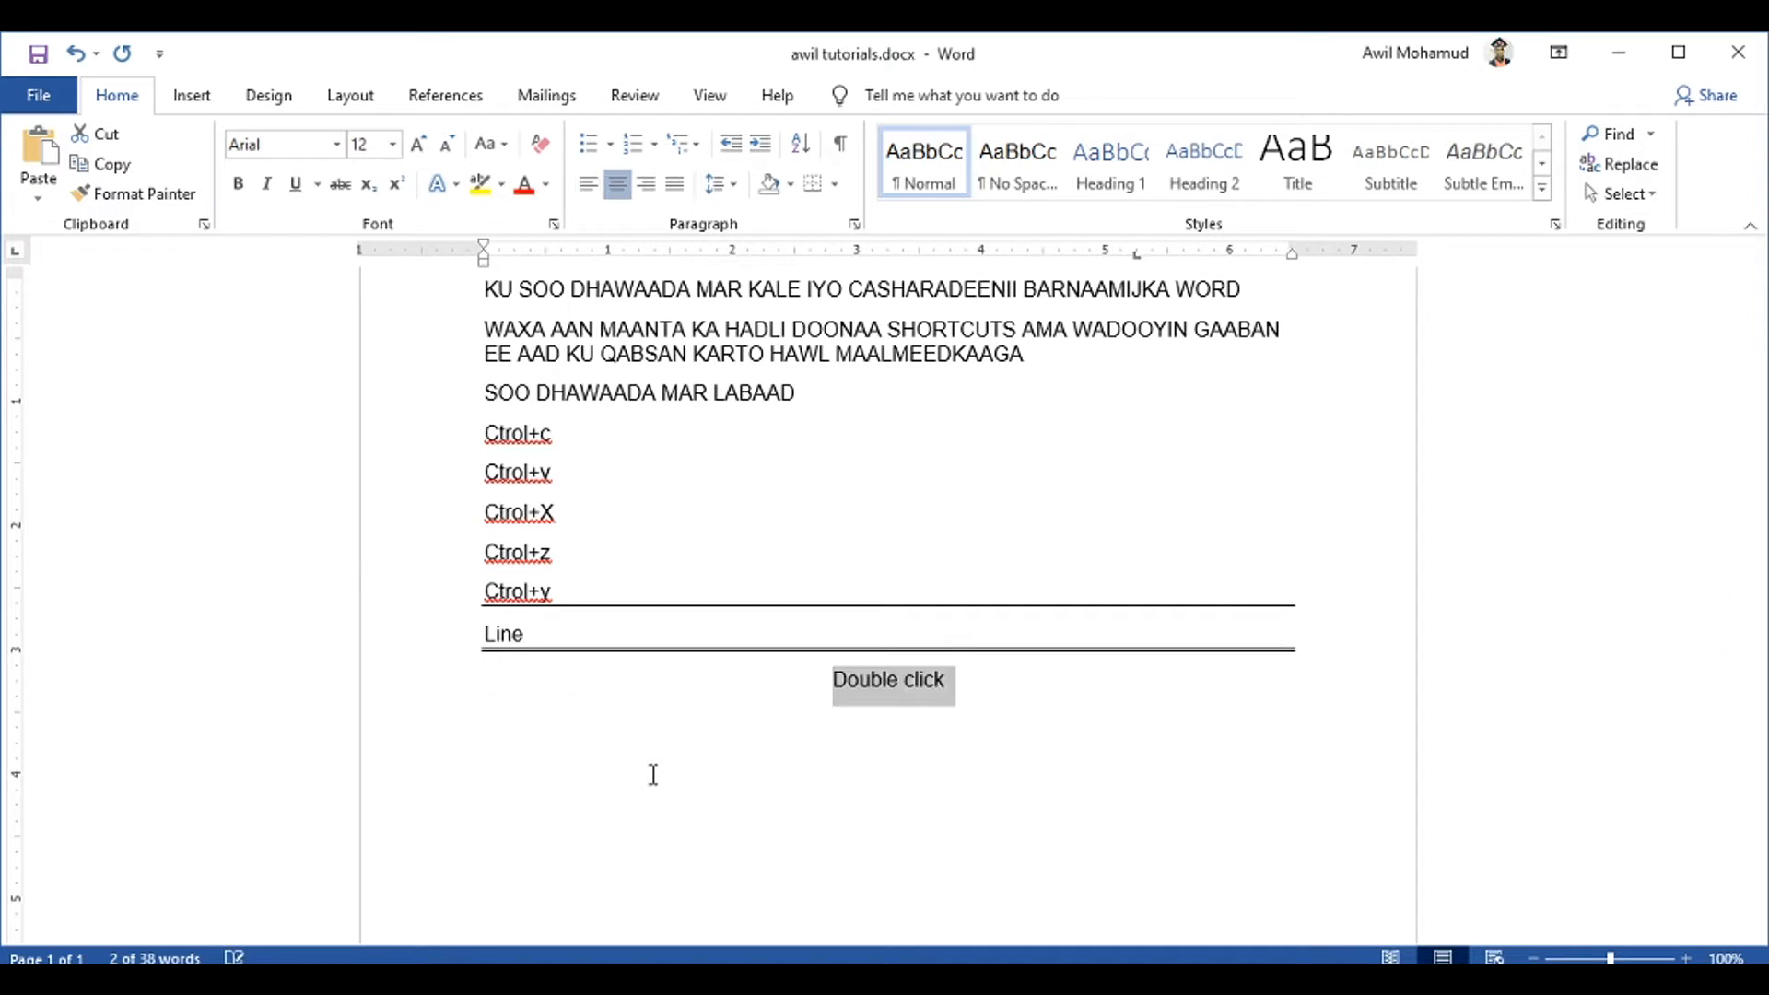
pyautogui.click(1019, 690)
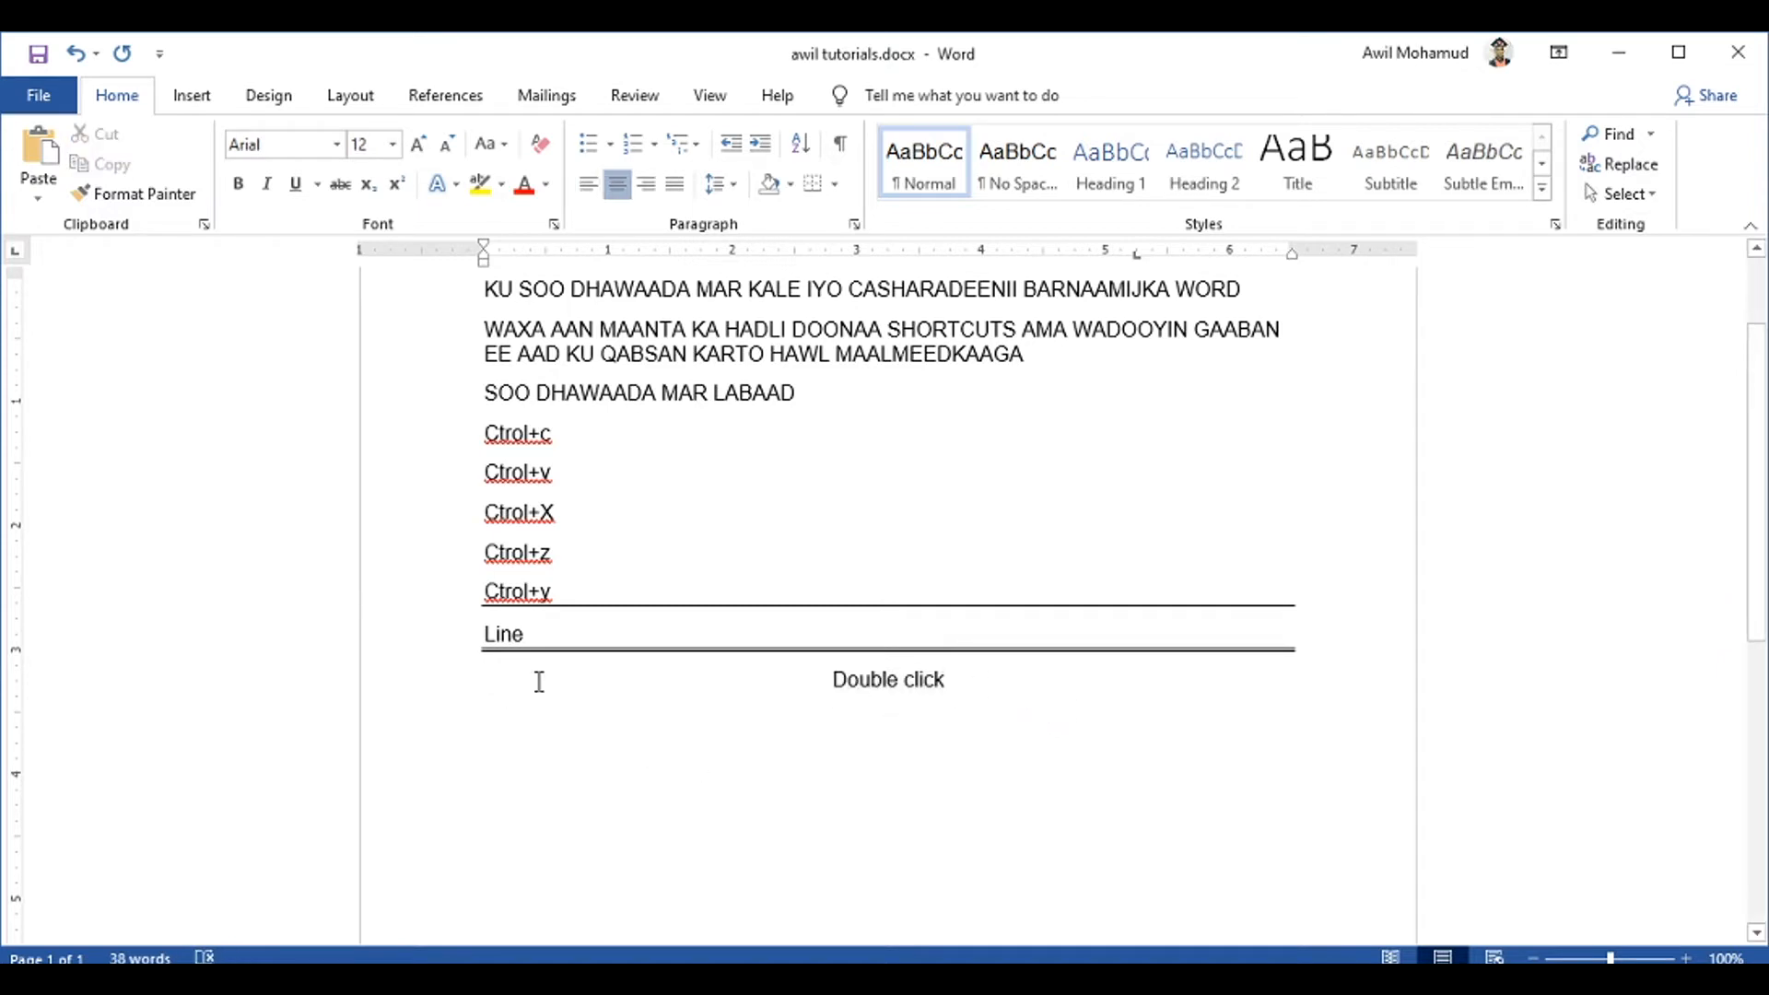
# Return the "Double click" paragraph to left alignment and add the line "Ctrol + E" above it
pyautogui.press('Home')
pyautogui.click(973, 688)
pyautogui.click(510, 698)
pyautogui.doubleClick(588, 684)
pyautogui.write('ctrol ')
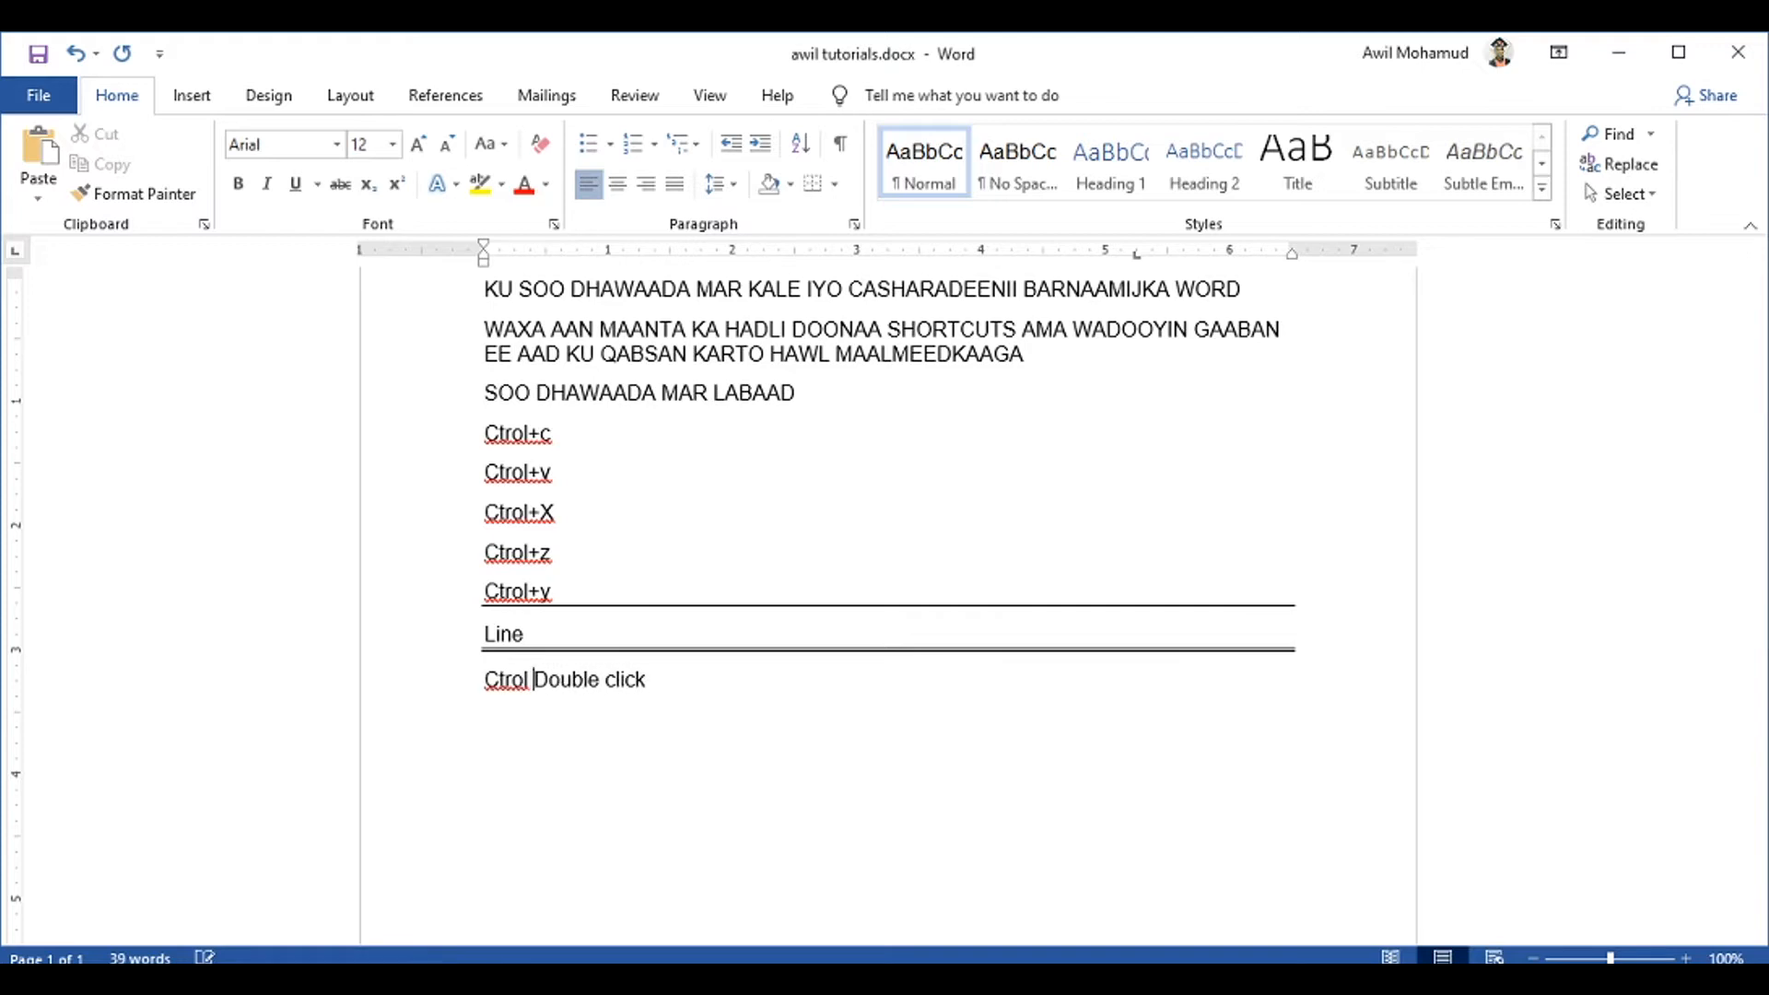
pyautogui.write('+ E')
pyautogui.press('BackSpace')
pyautogui.write('E')
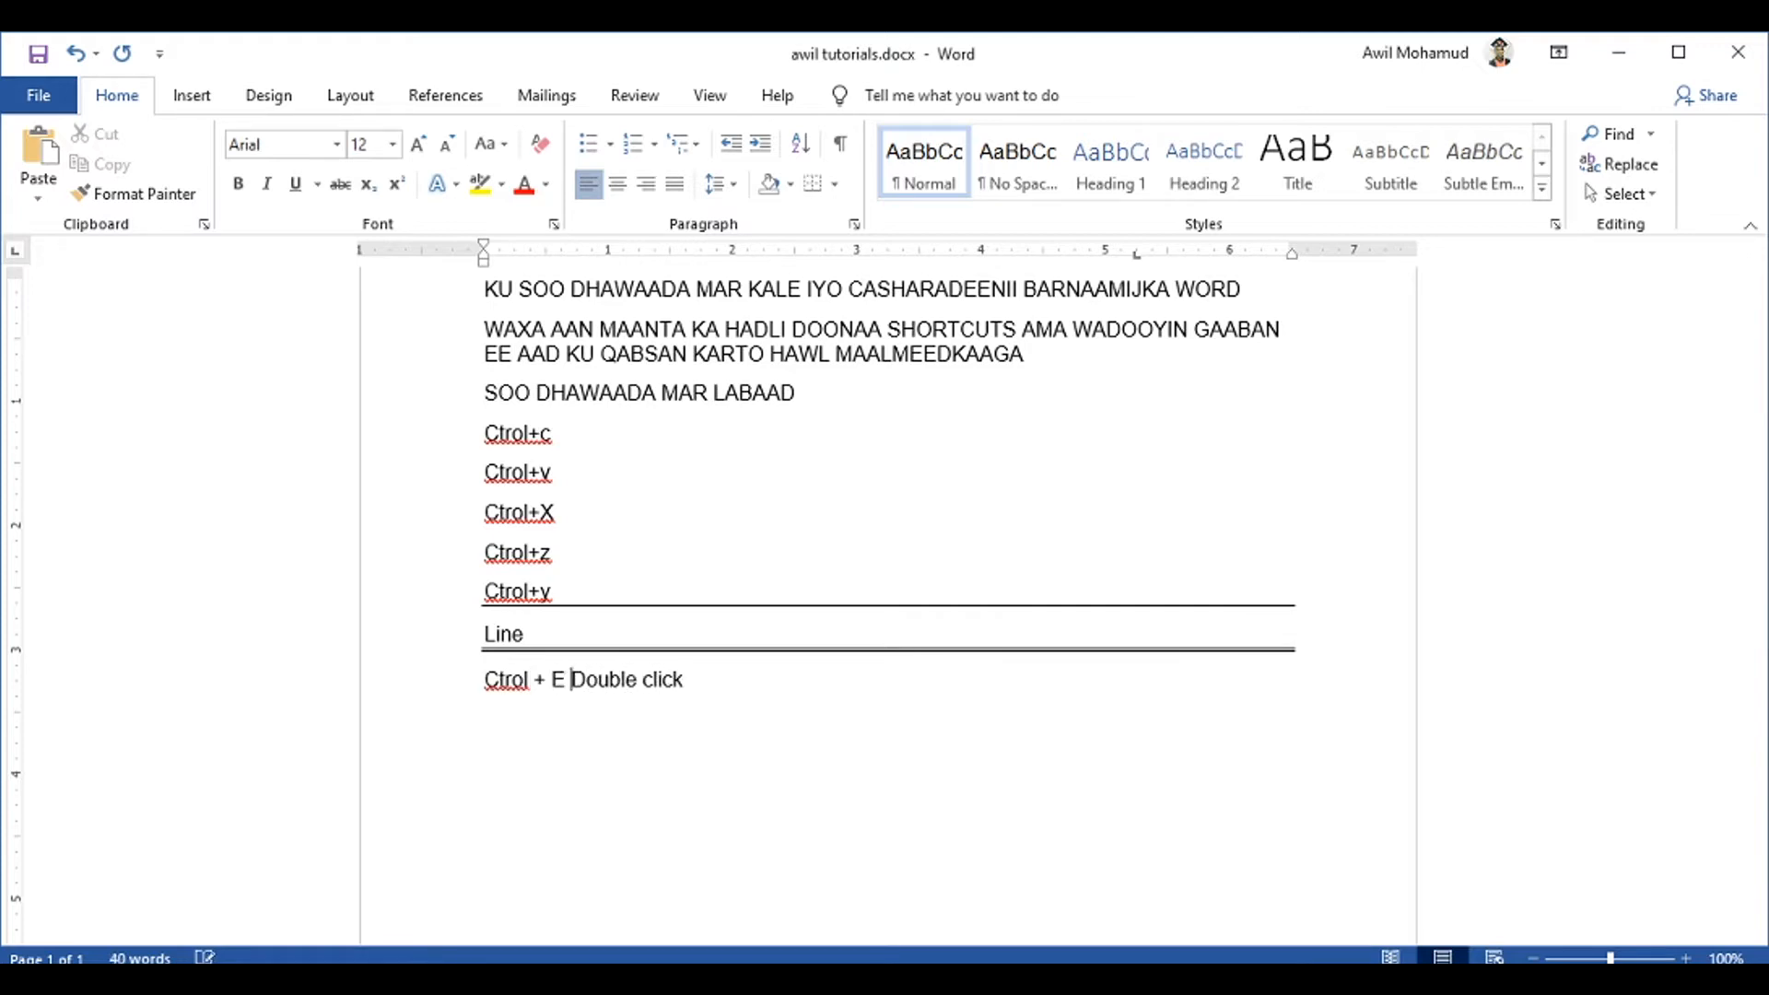
pyautogui.press('Return')
# Center the "Double click" paragraph below the "Ctrol + E" line
pyautogui.tripleClick(480, 729)
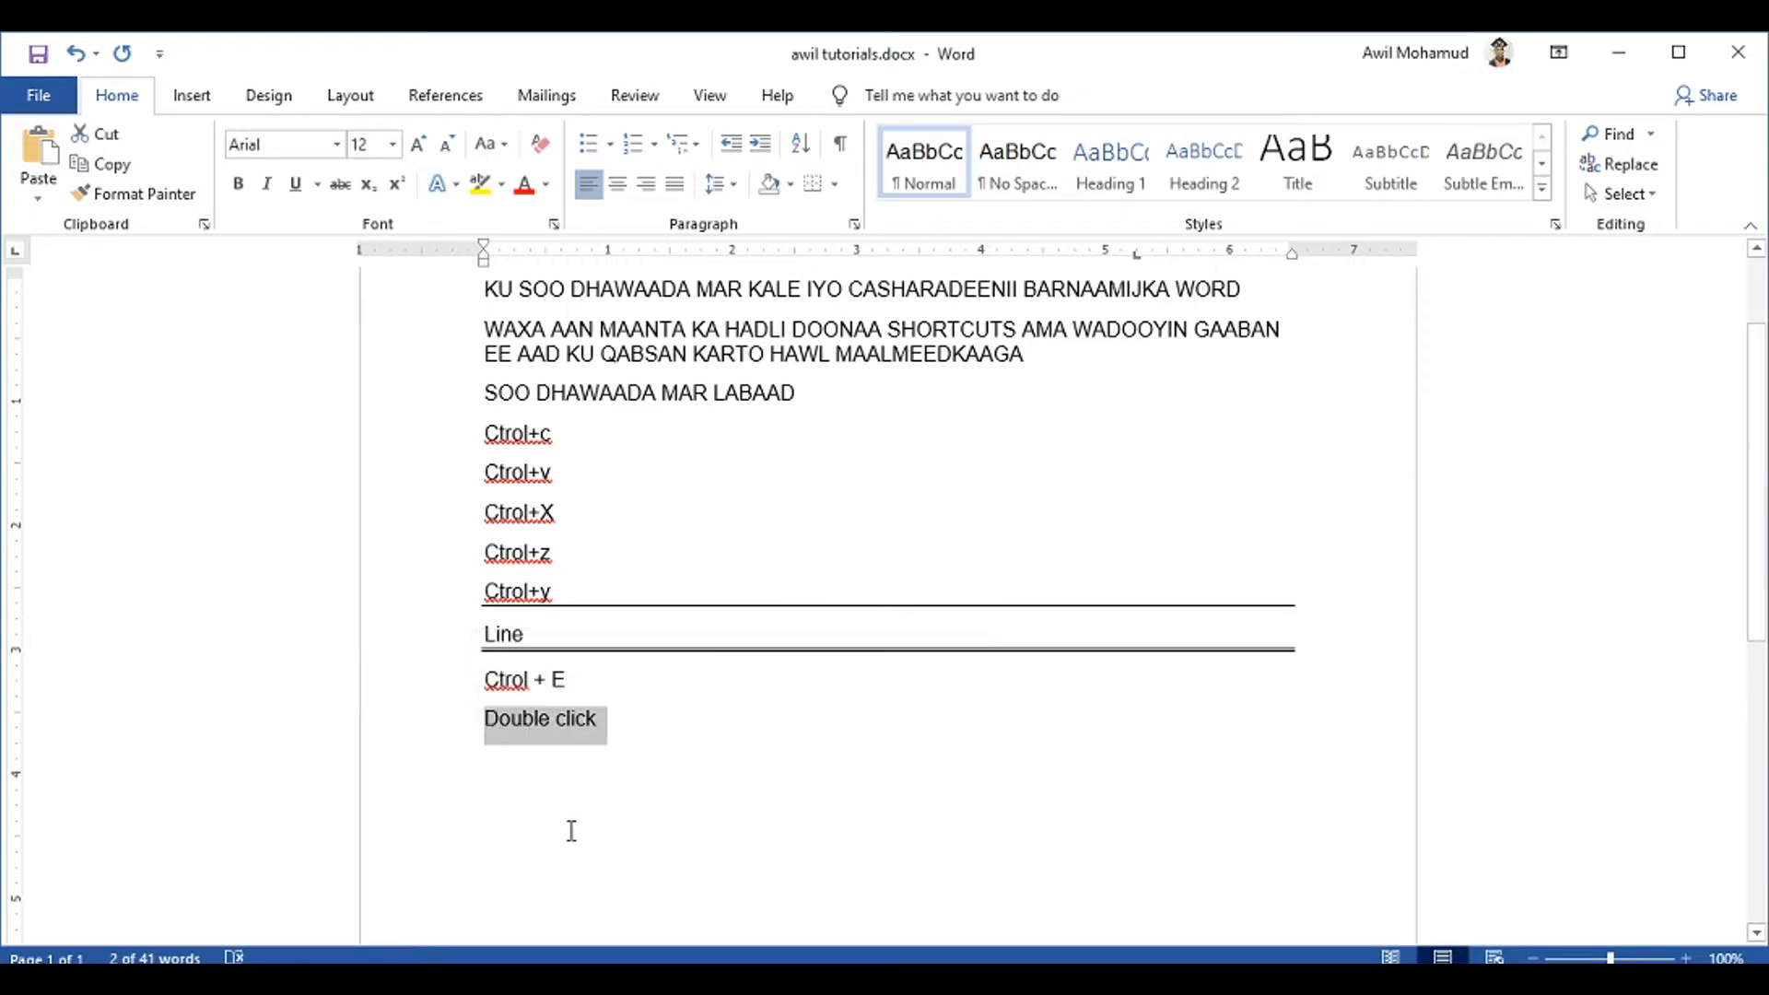
pyautogui.hotkey('ctrl', 'e')
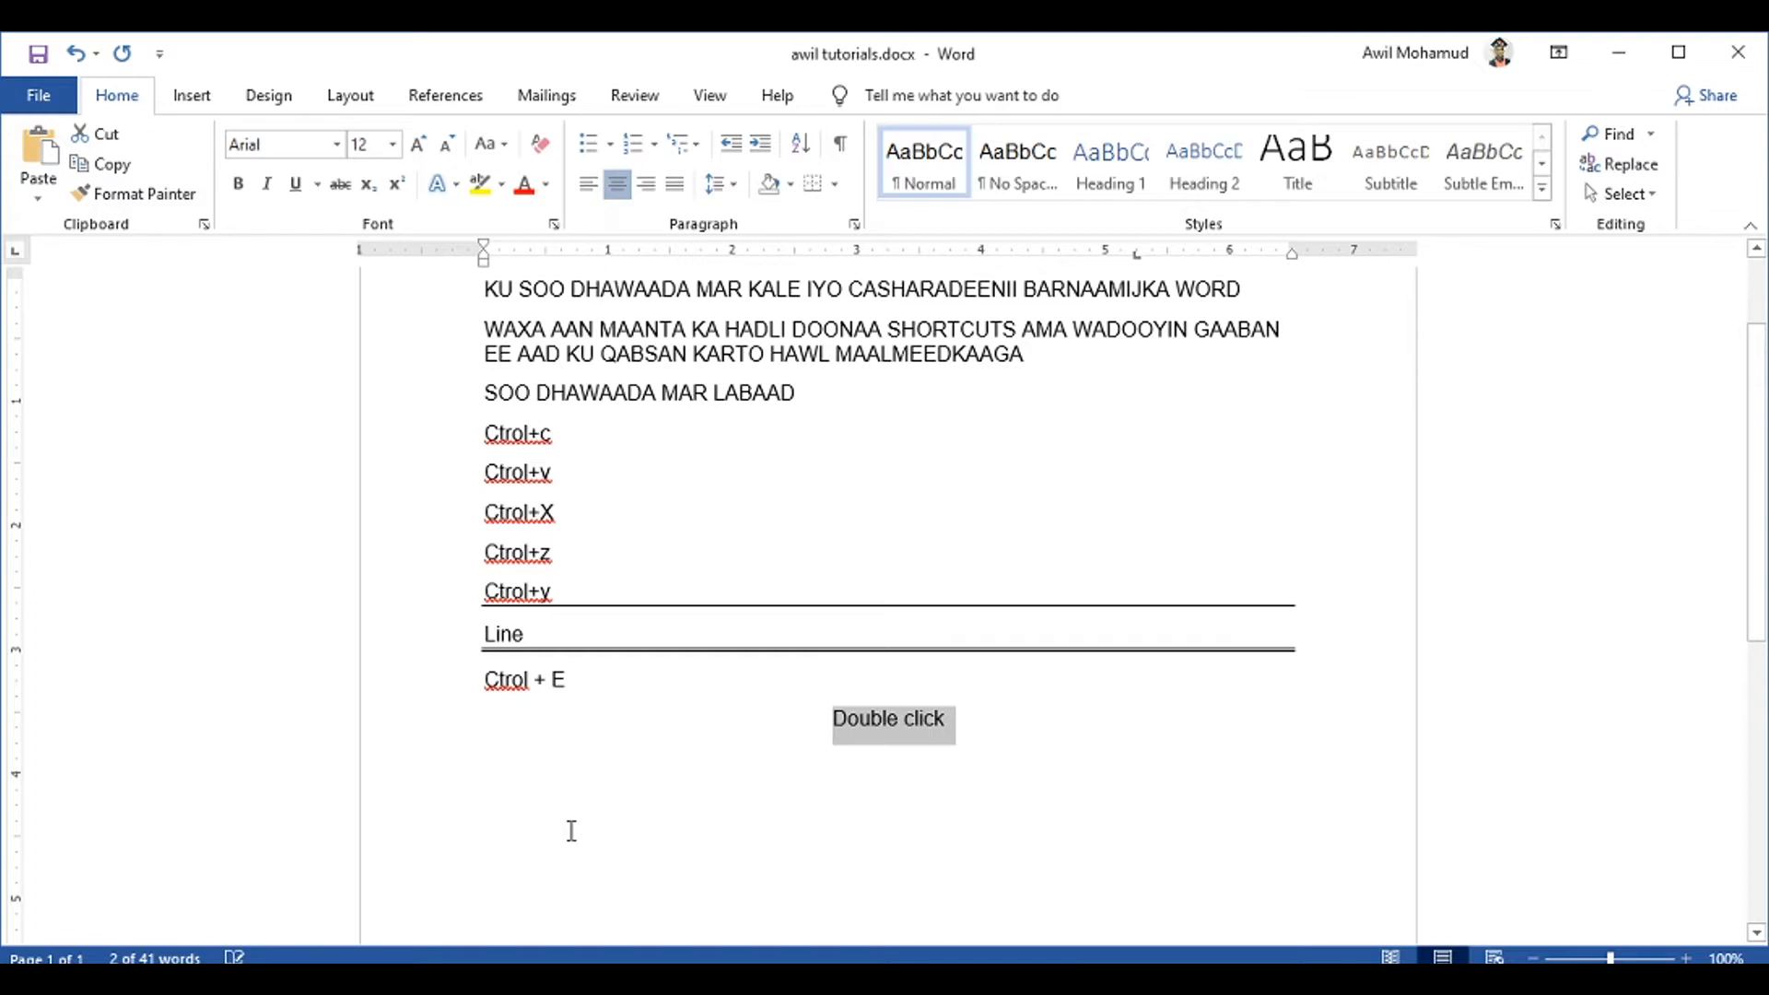
pyautogui.click(995, 724)
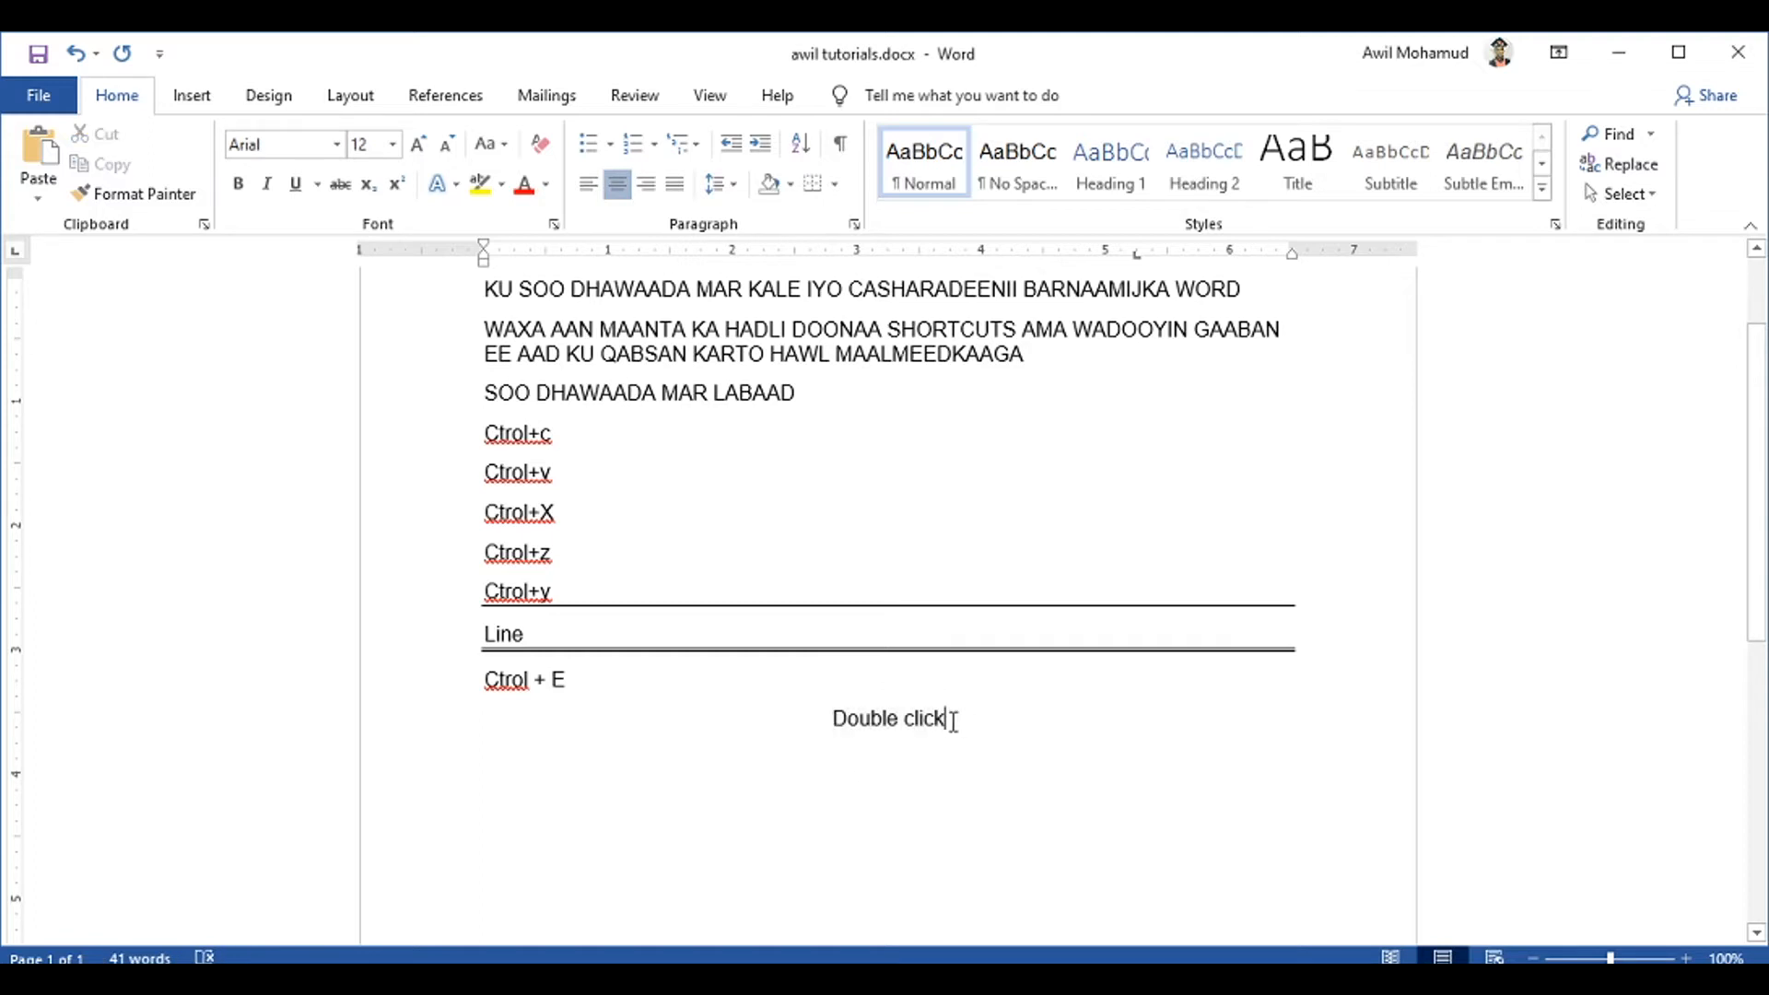
# Increase the left indent of the centered "Double click" paragraph by seven levels, to 3.5 inches
pyautogui.moveTo(954, 720); pyautogui.dragTo(834, 718)
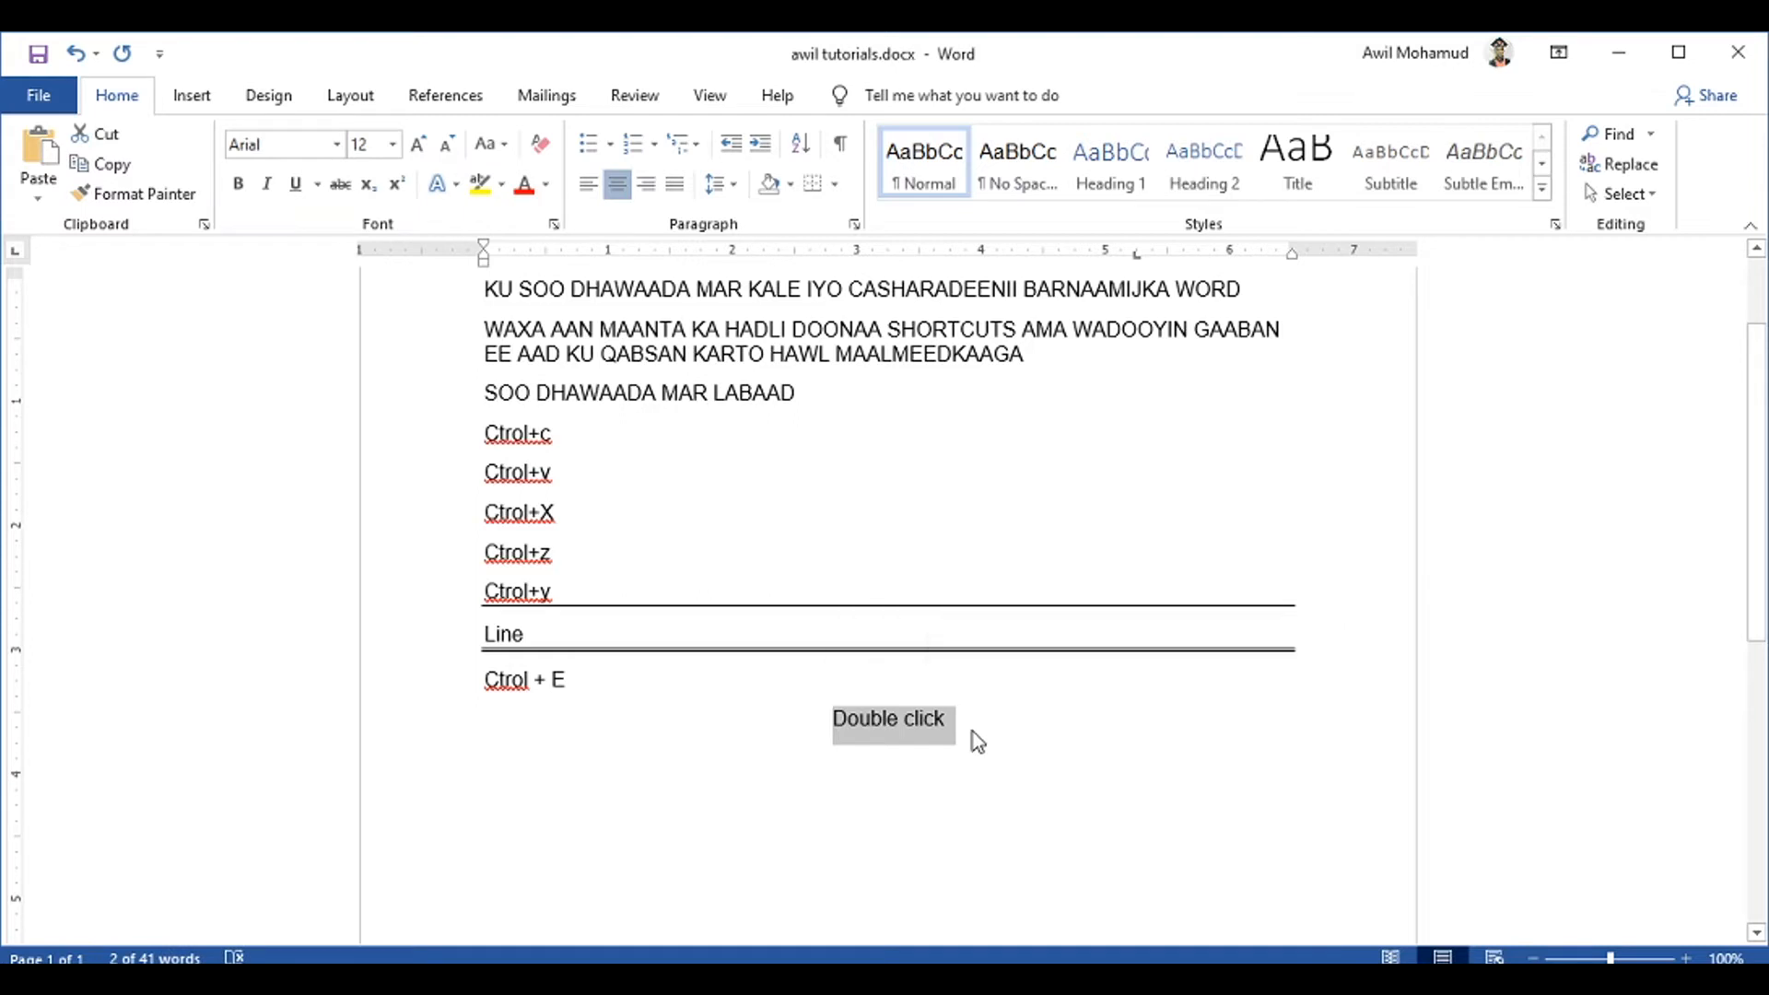
pyautogui.hotkey('ctrl', 'm')
pyautogui.hotkey('ctrl', 'm')
pyautogui.hotkey('ctrl', 'm')
pyautogui.hotkey('ctrl', 'm')
pyautogui.hotkey('ctrl', 'm')
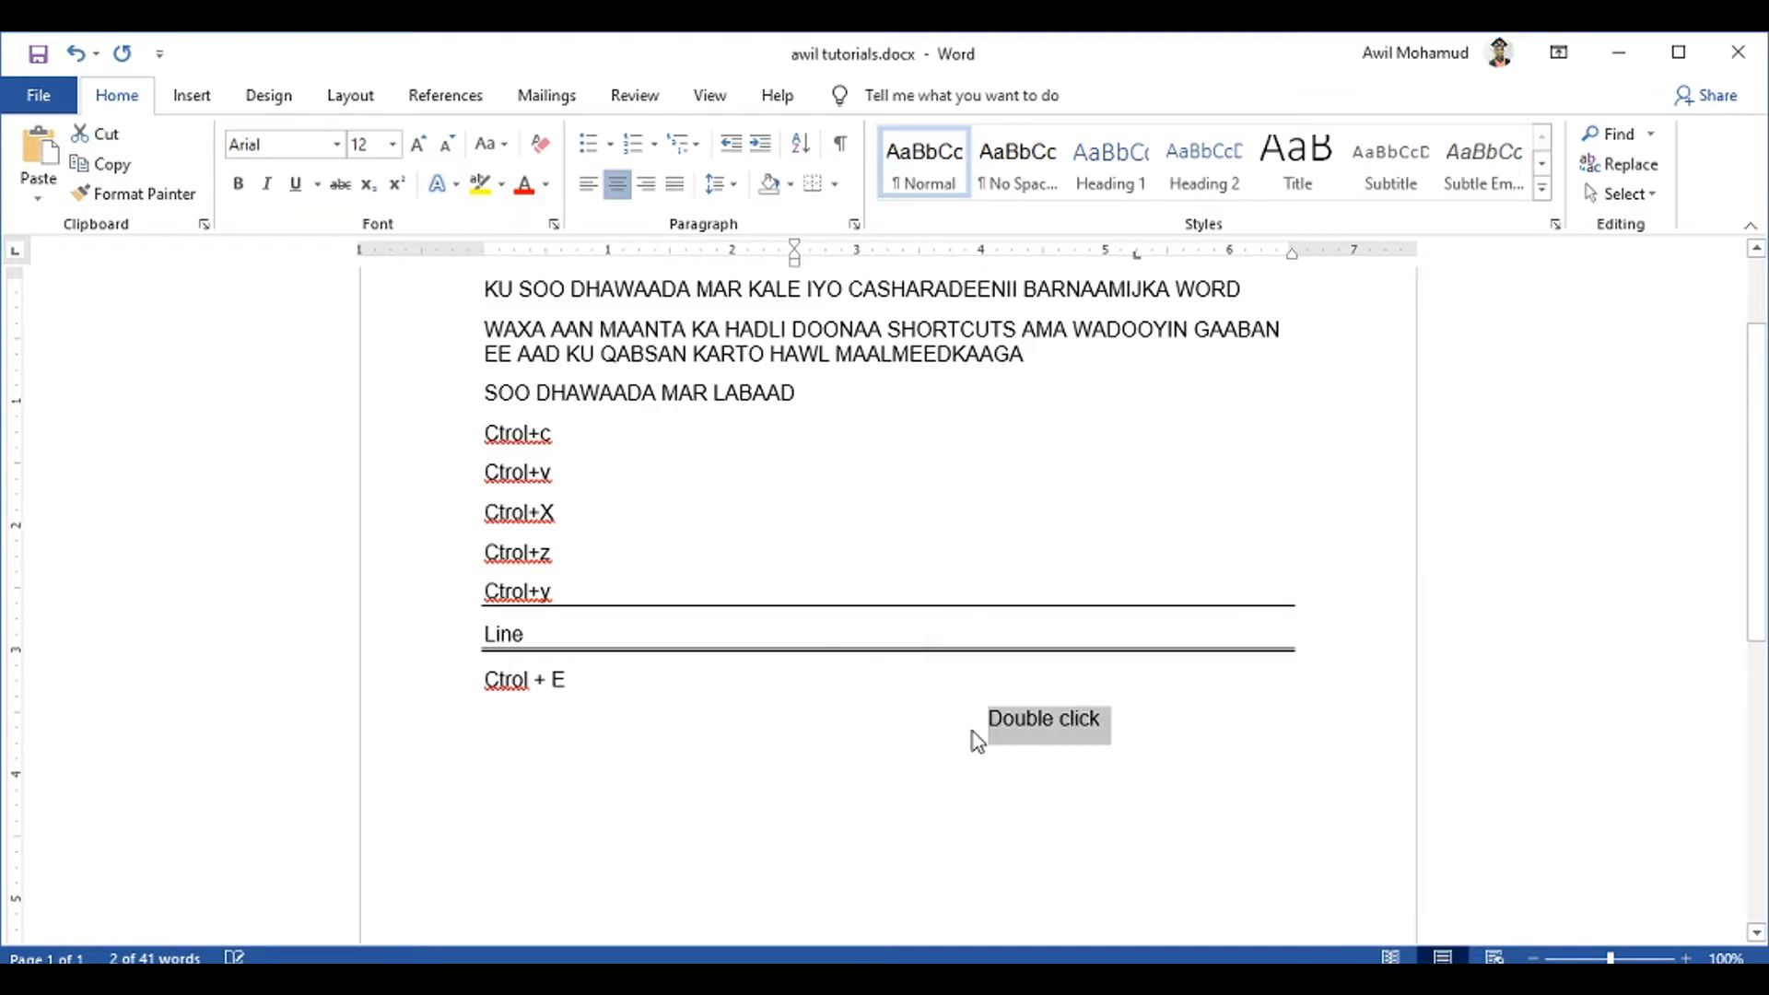
pyautogui.hotkey('ctrl', 'm')
pyautogui.hotkey('ctrl', 'm')
# Add the line "Ctrol + M" below the "Ctrol + E" line
pyautogui.click(728, 696)
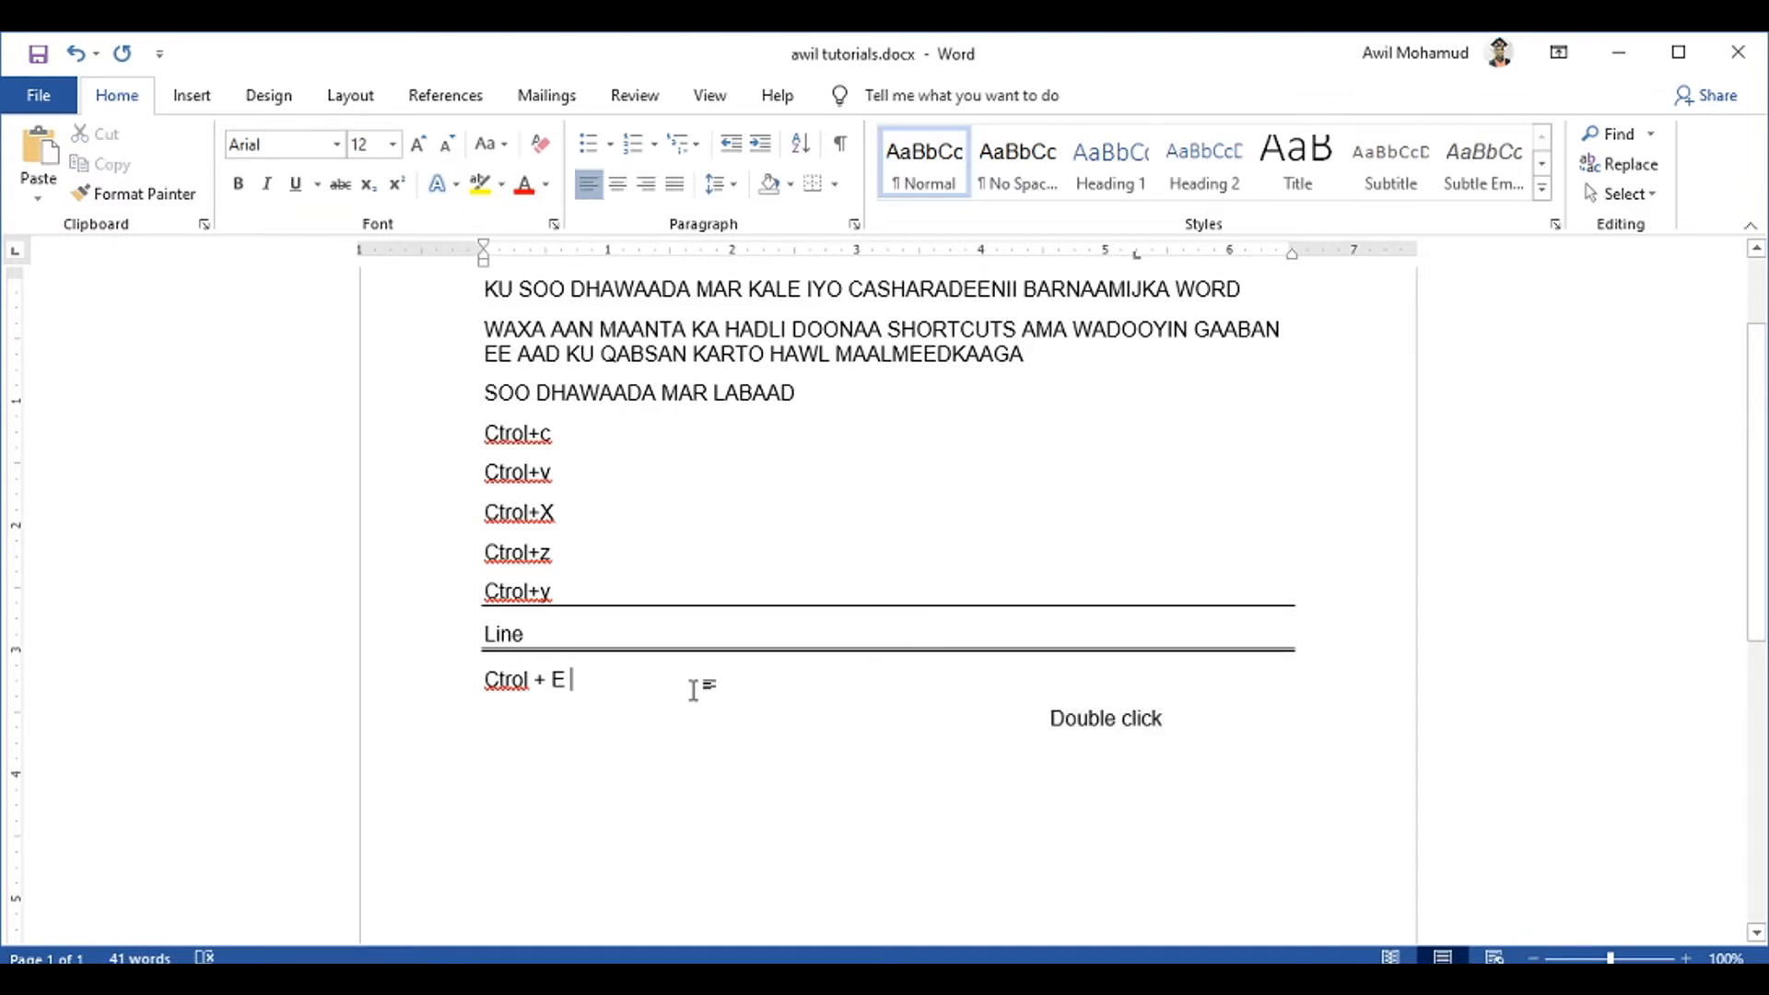
pyautogui.press('Return')
pyautogui.write('ctrol +')
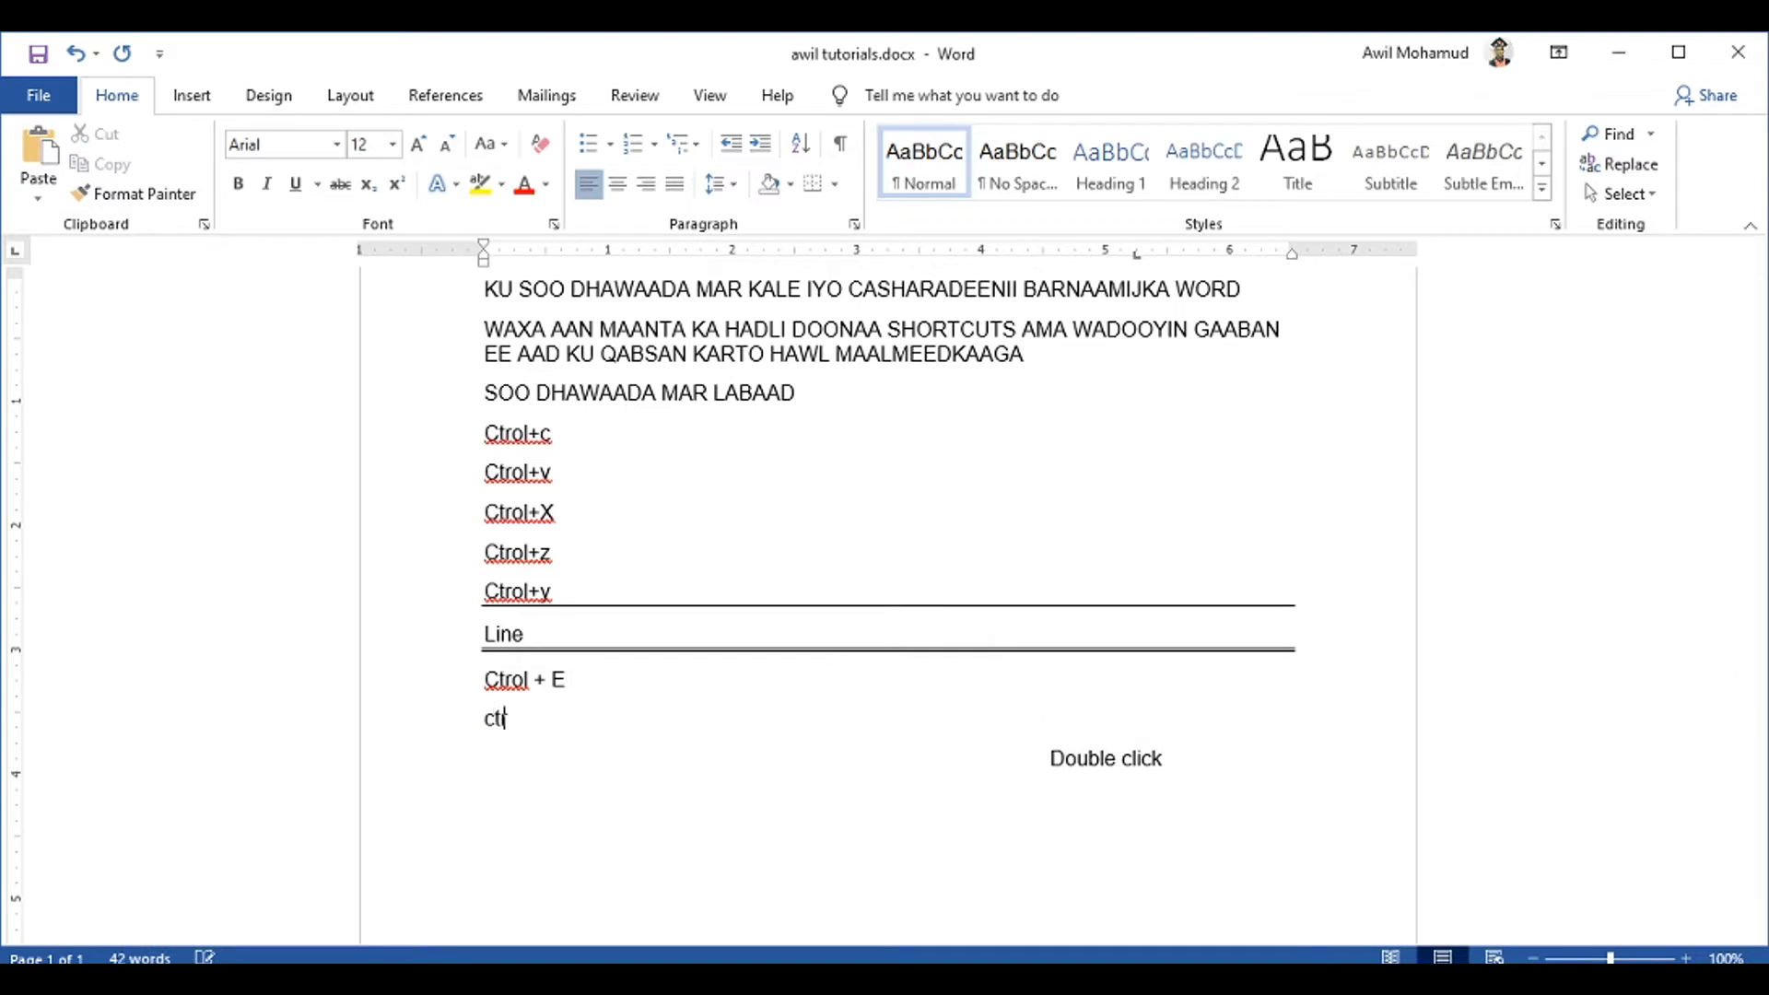
pyautogui.write(' M')
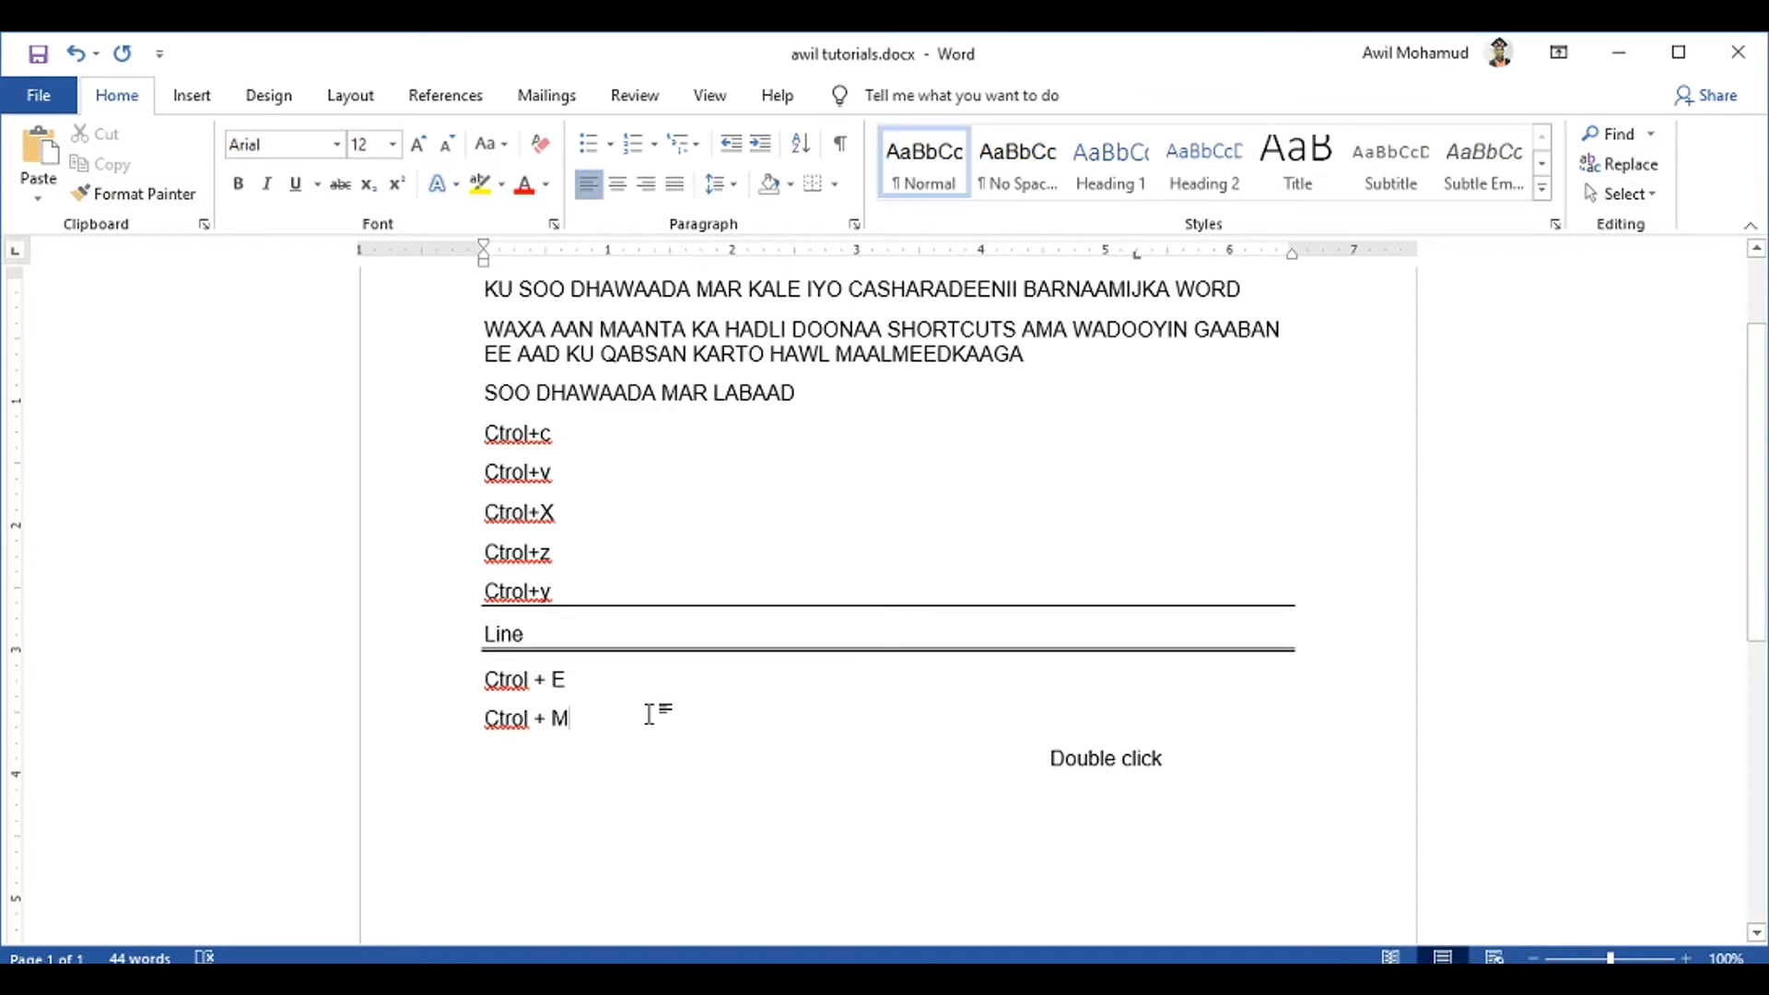
# Add a left-aligned, unindented paragraph below "Double click" and insert an empty field in it
pyautogui.click(1207, 758)
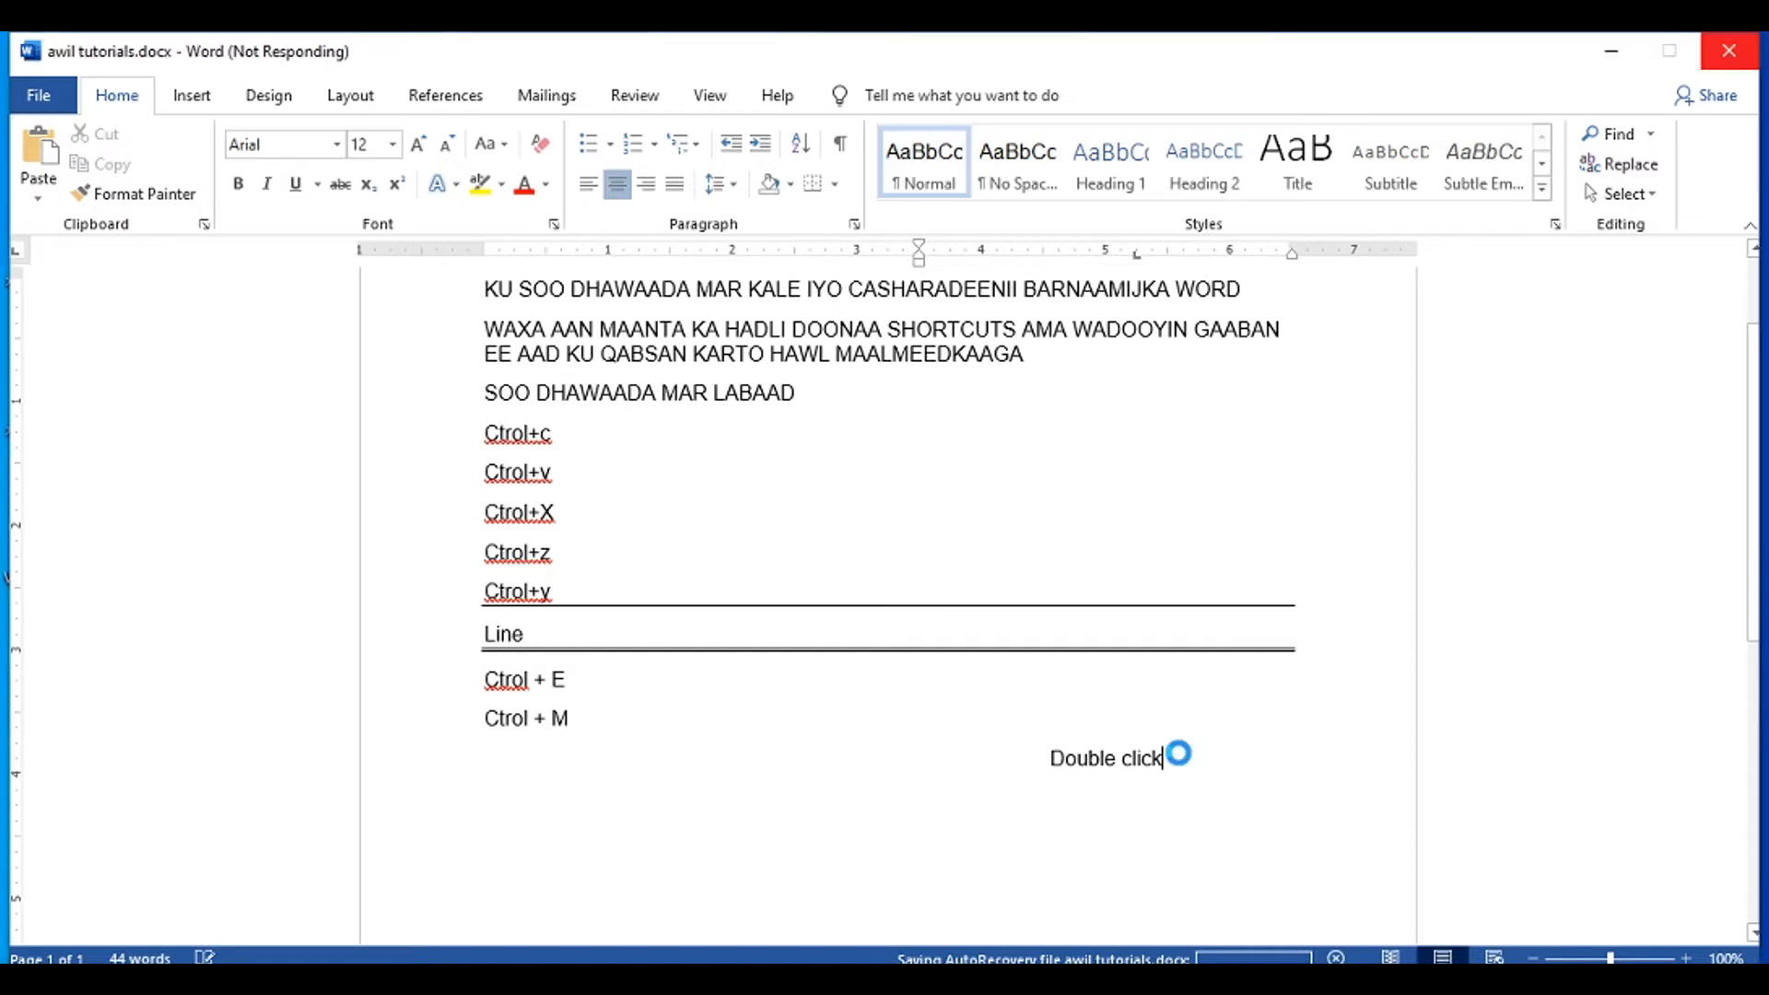
pyautogui.press('Return')
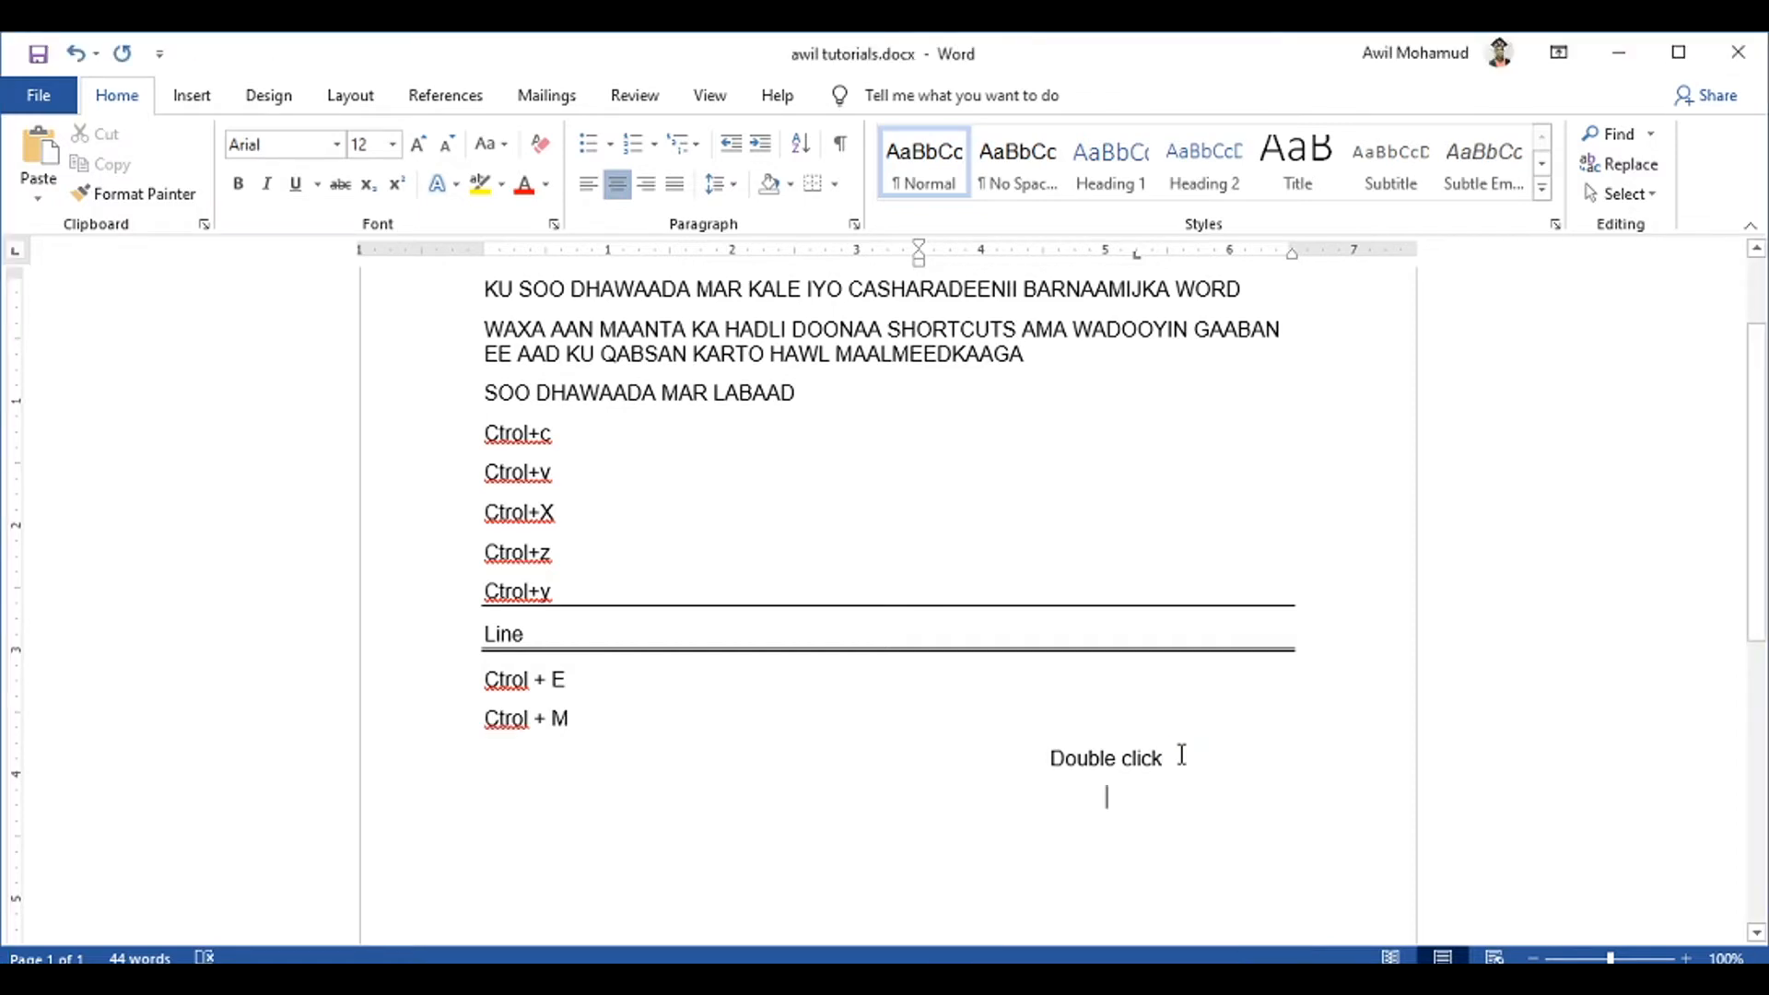
pyautogui.press('BackSpace')
pyautogui.press('Return')
pyautogui.press('Return')
pyautogui.hotkey('ctrl', 'l')
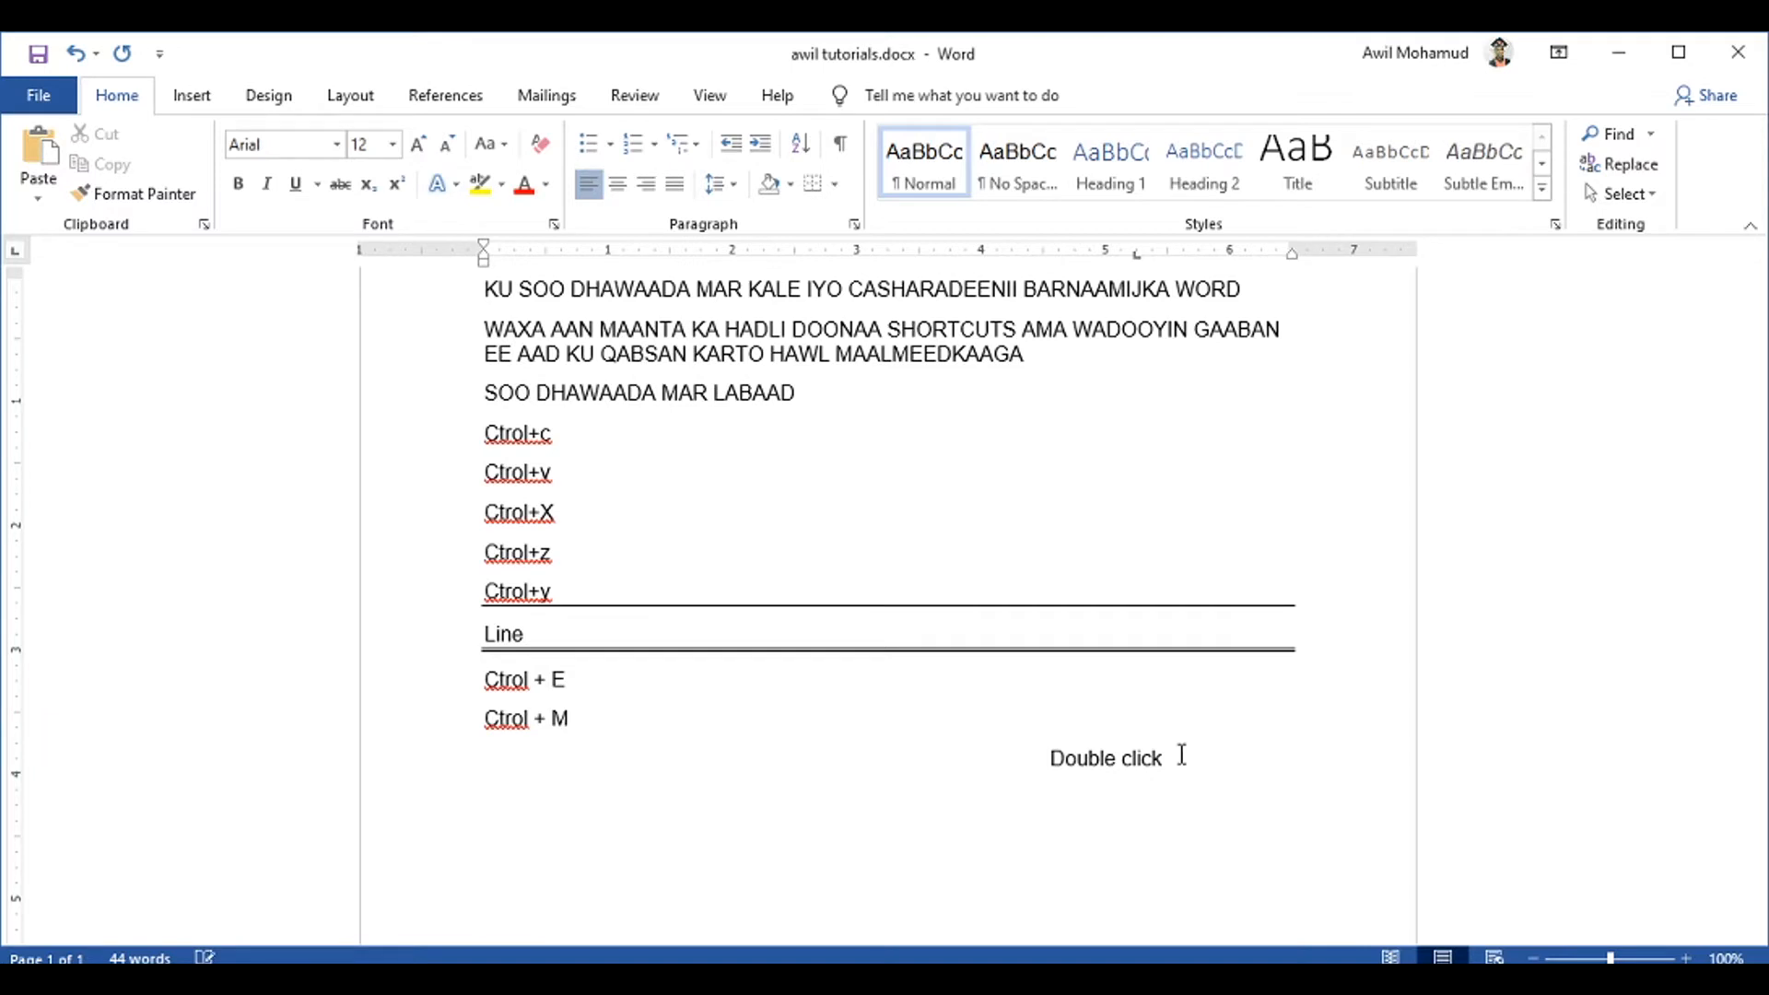
pyautogui.hotkey('ctrl', 'F9')
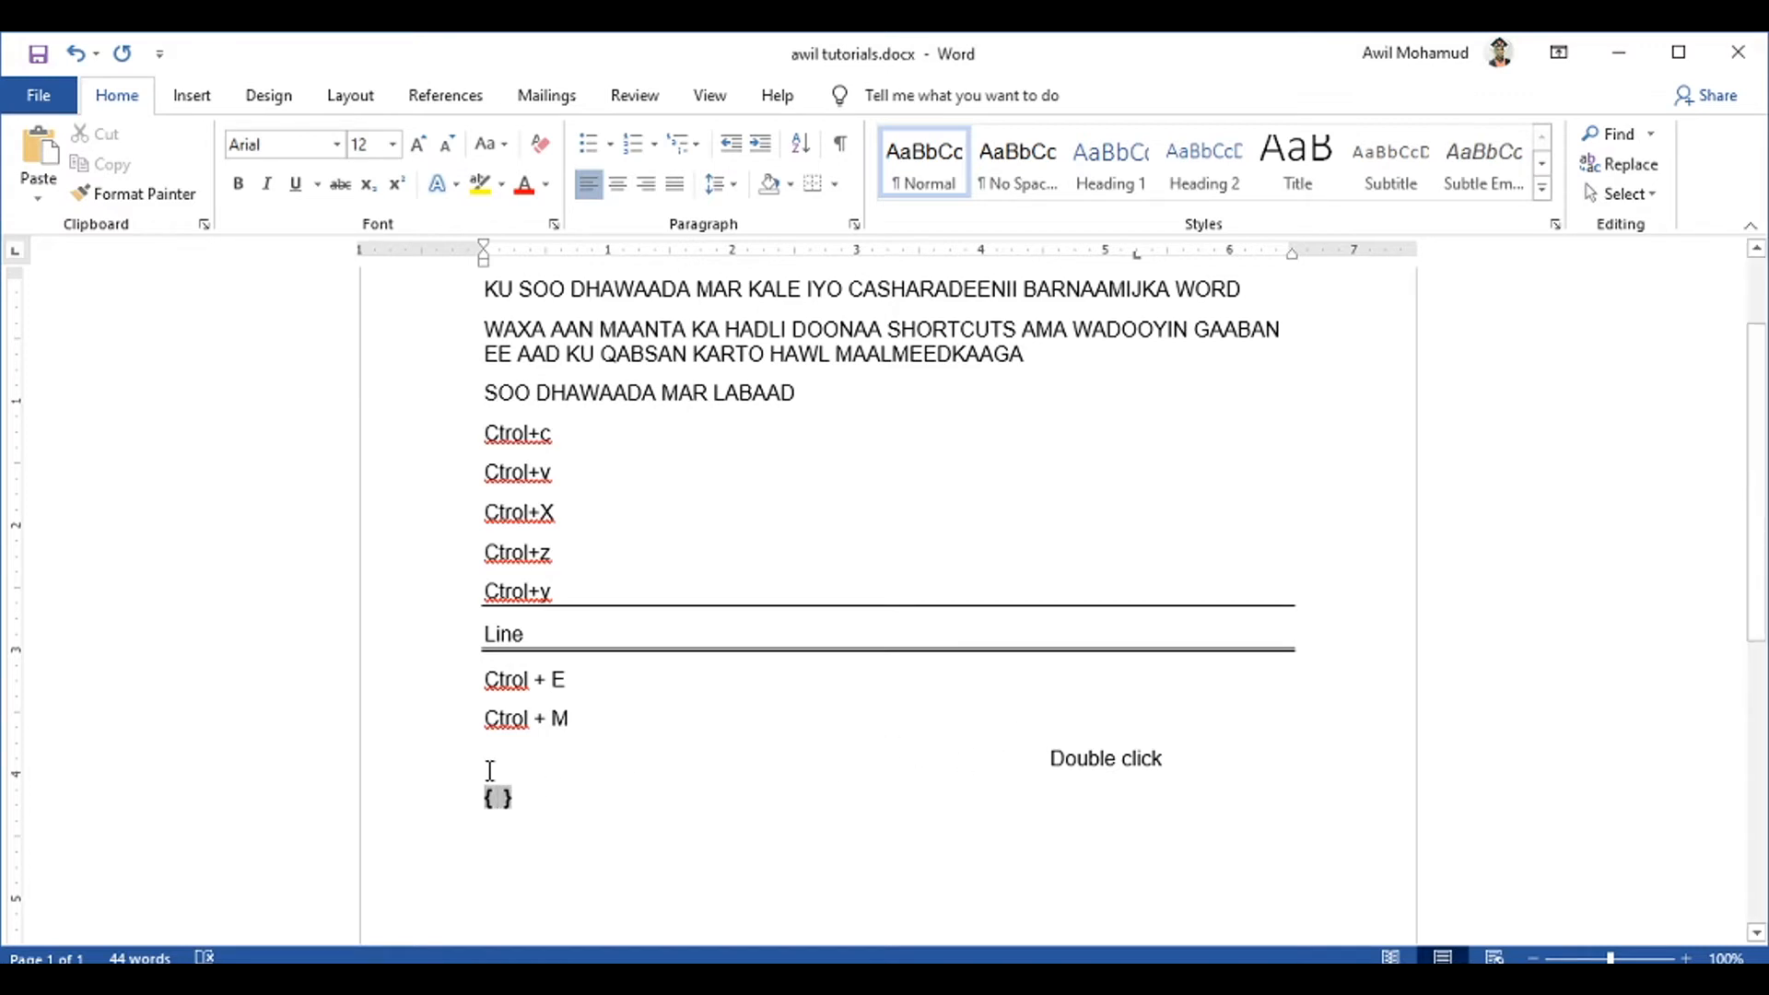
# Add the line "Crtol +F9" below the "Ctrol + M" line
pyautogui.click(489, 770)
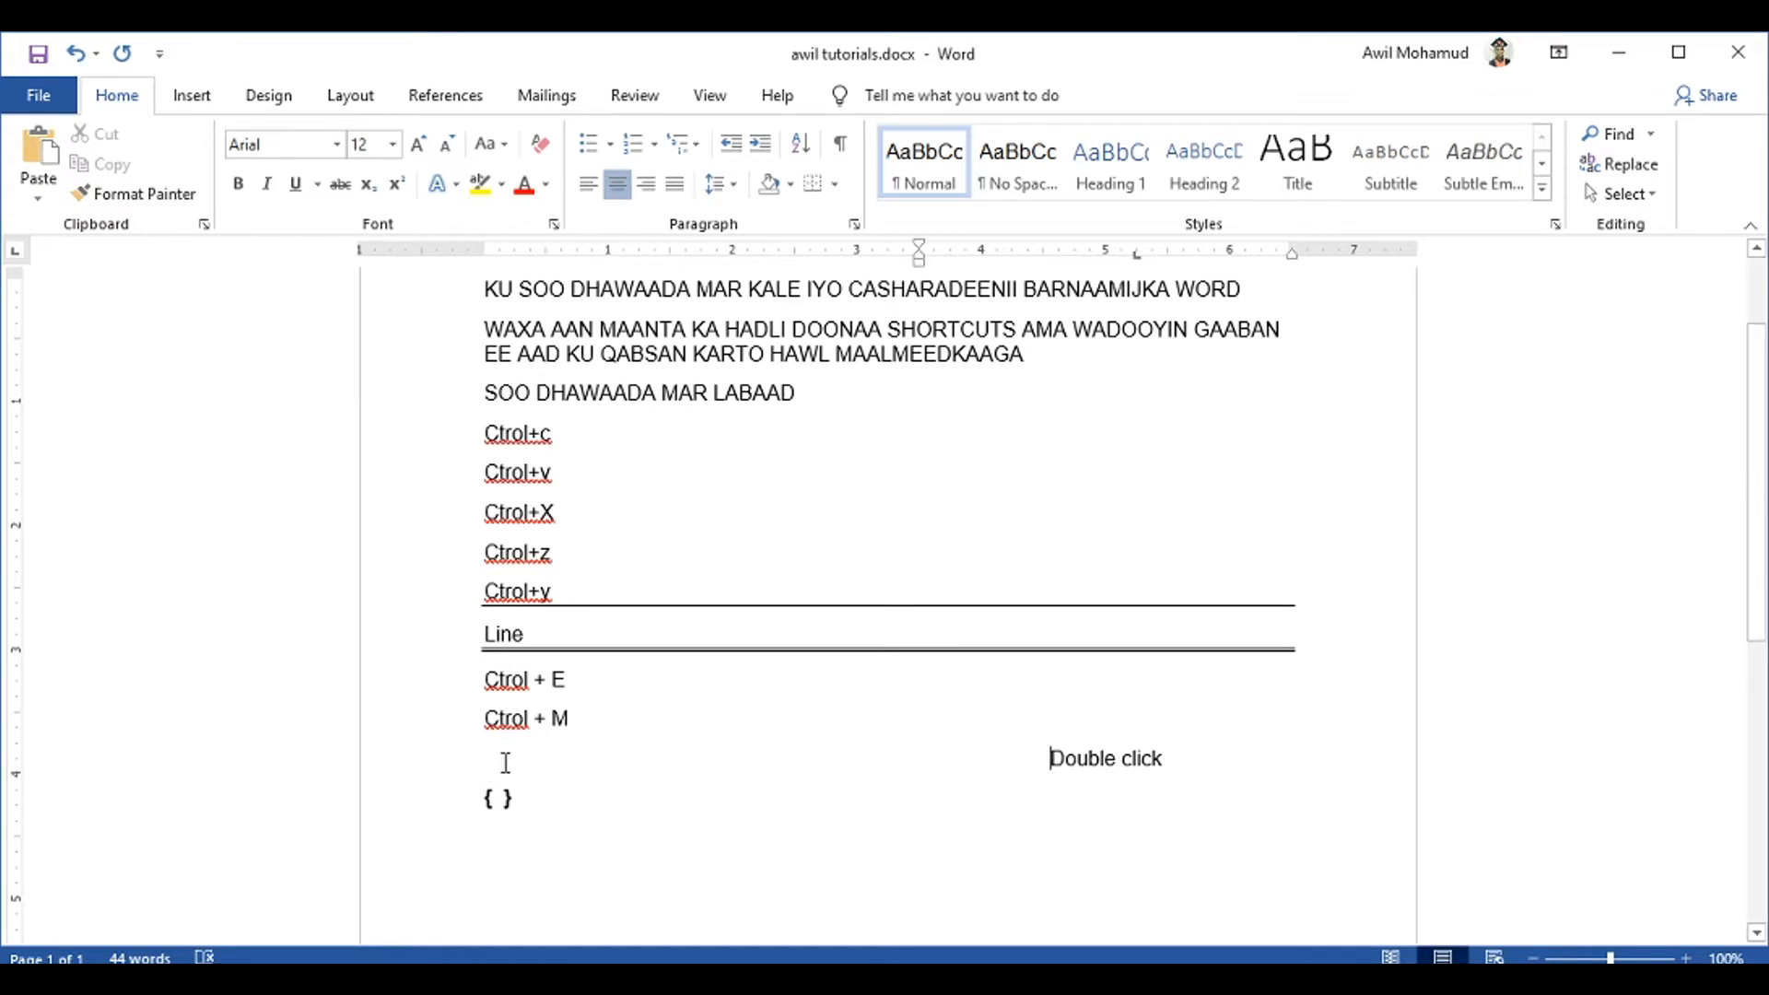
pyautogui.click(559, 739)
pyautogui.click(614, 705)
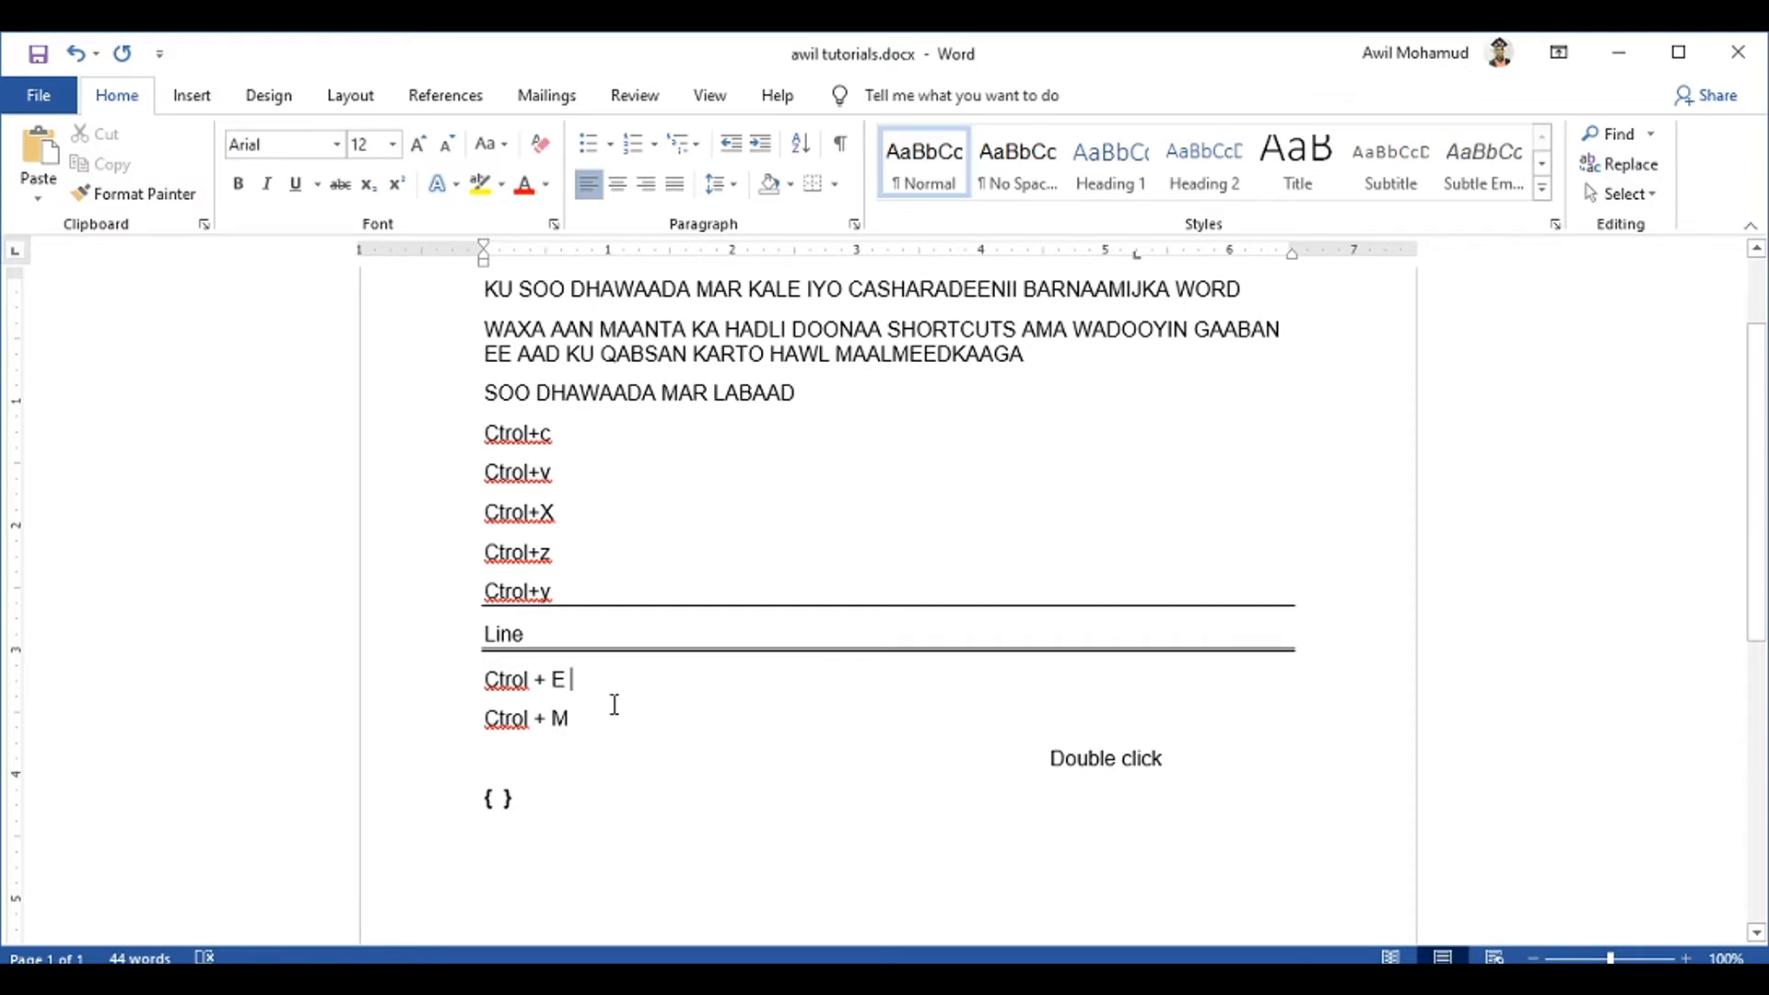
pyautogui.click(594, 723)
pyautogui.press('Return')
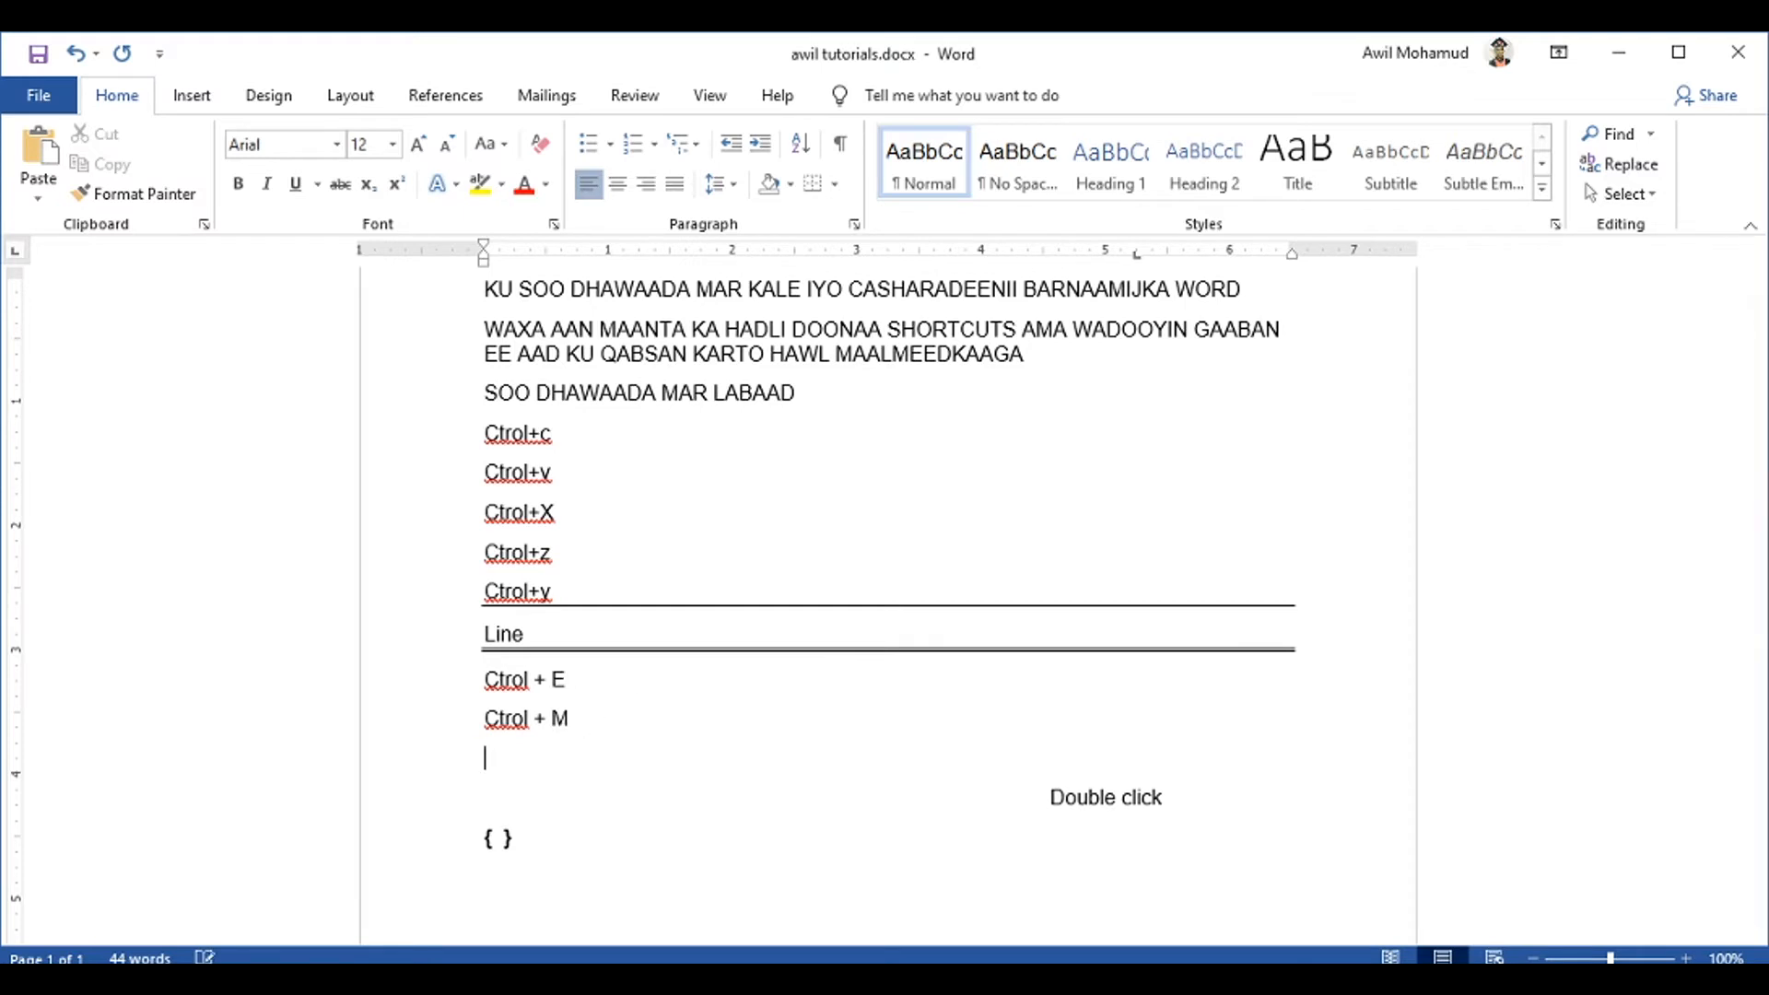
pyautogui.write('Crtol +F9')
# Enter the formula "=2+5*4" in the empty field and update the field to calculate it
pyautogui.click(507, 838)
pyautogui.press('BackSpace')
pyautogui.write('=2+5*4')
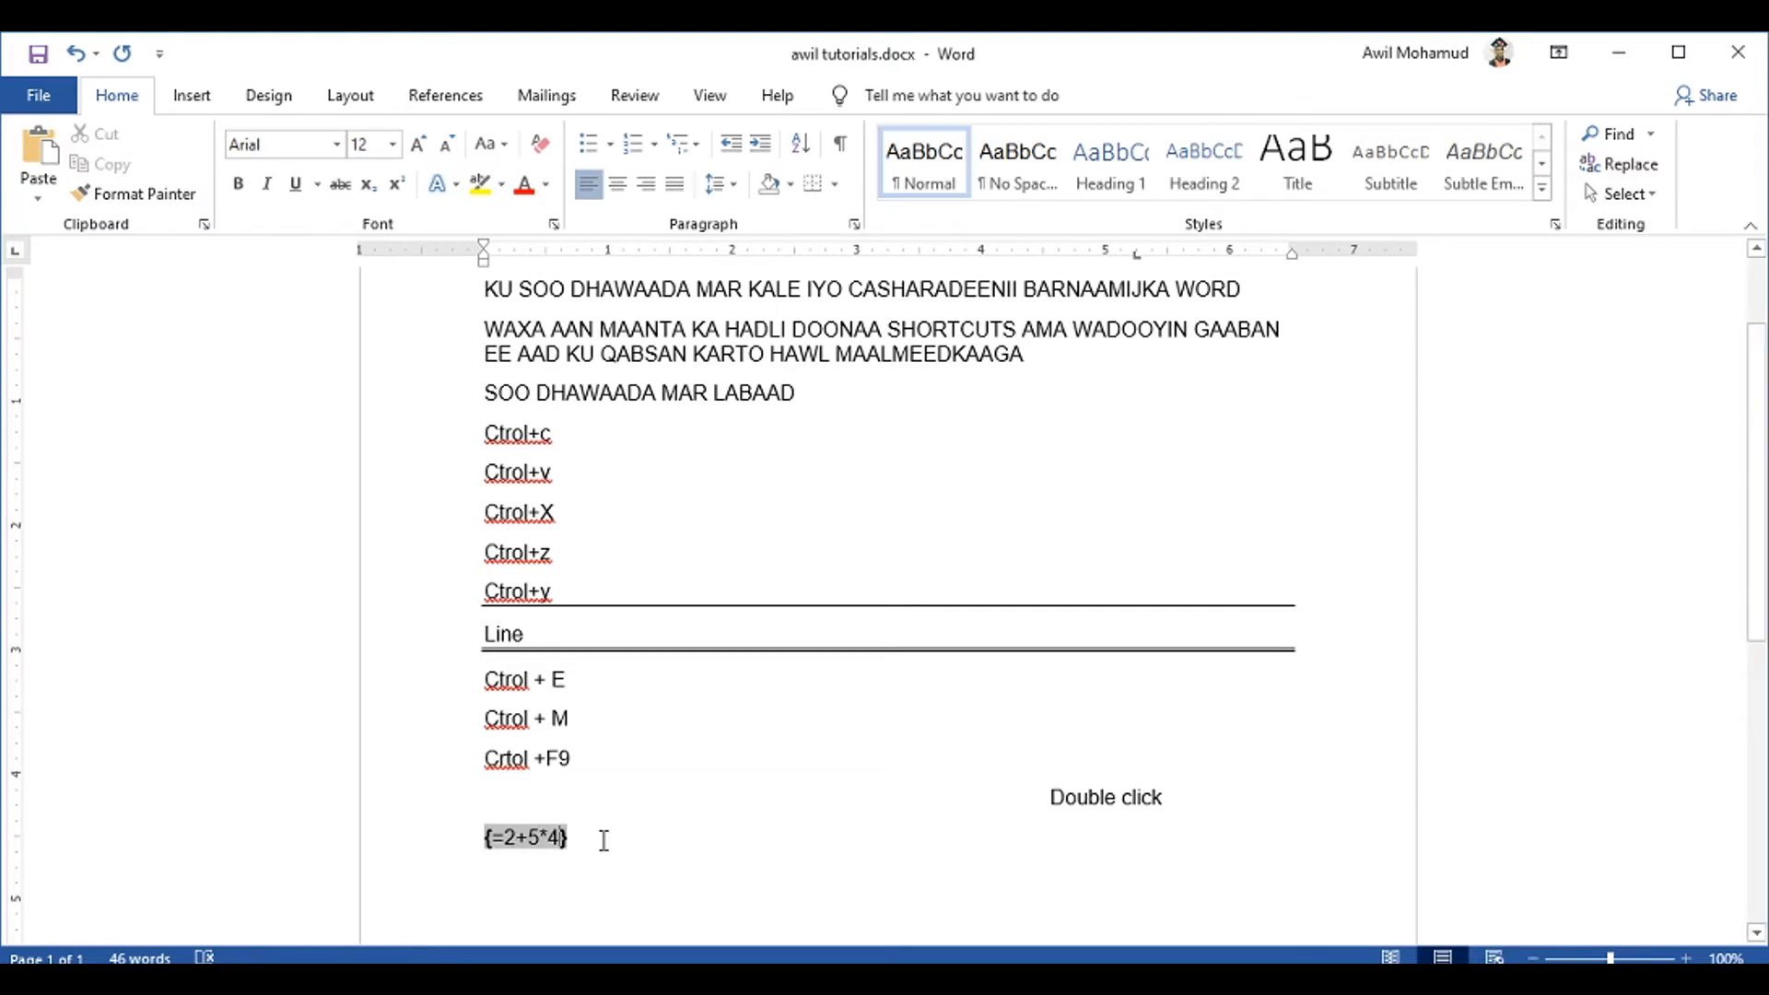
pyautogui.rightClick(540, 836)
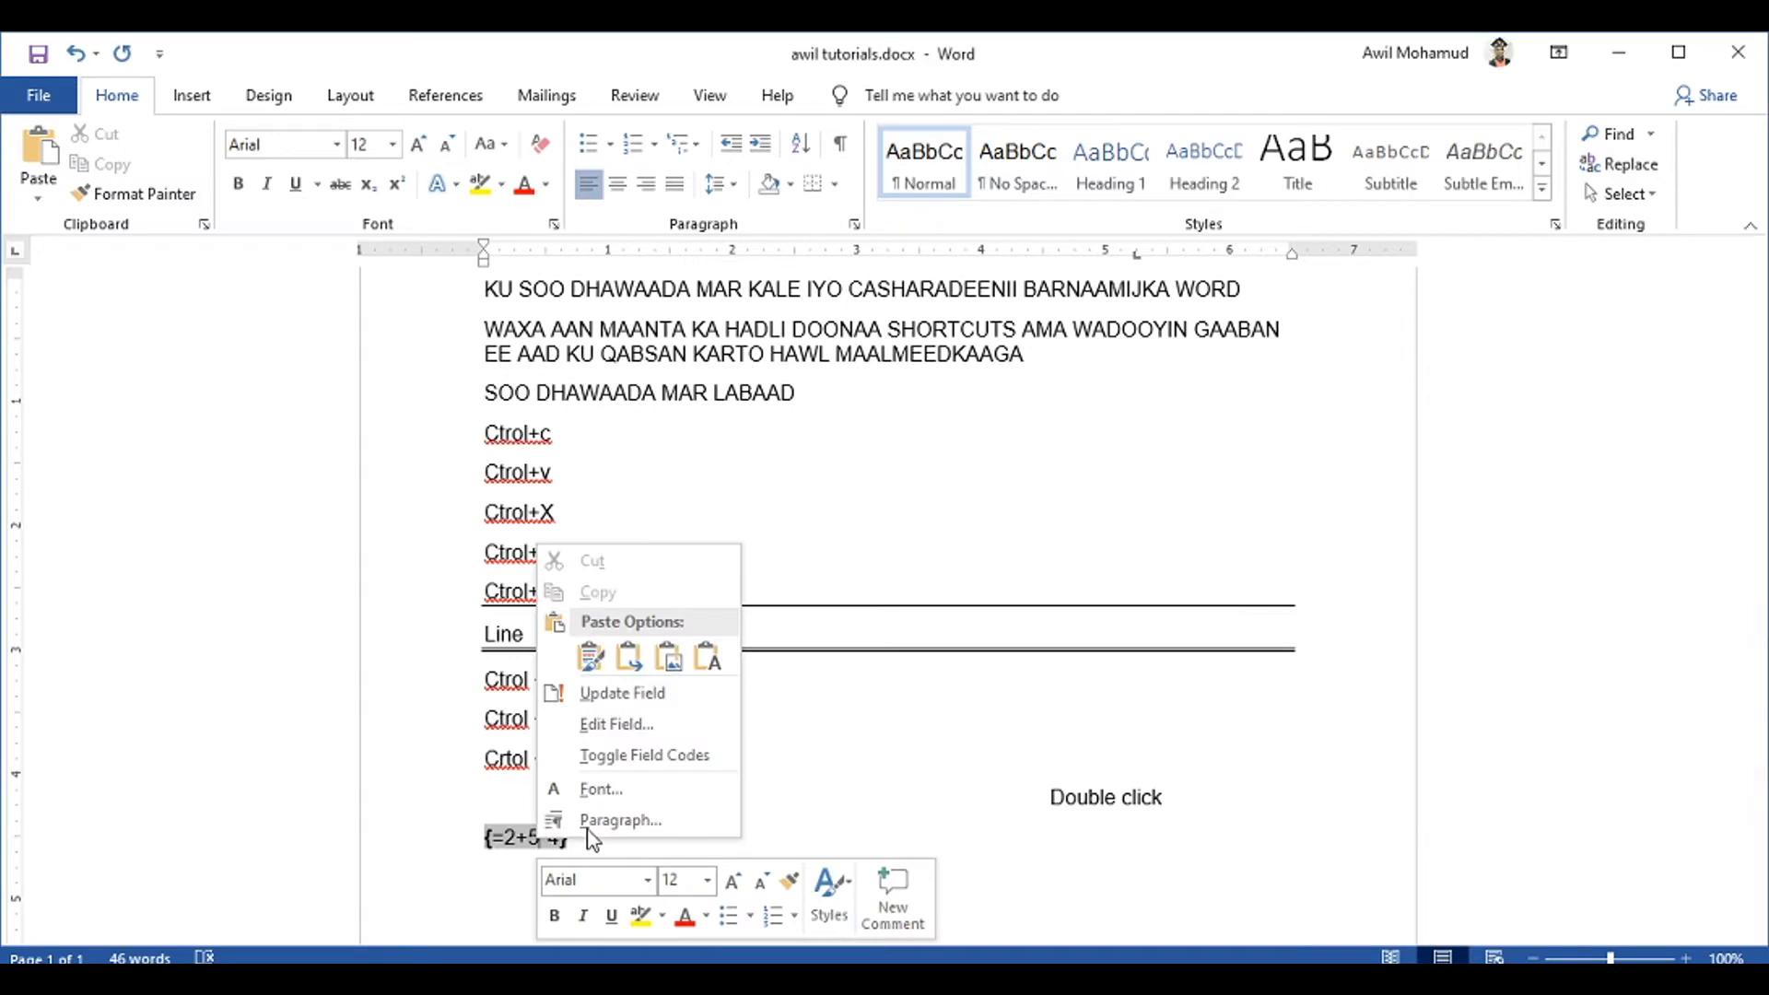
pyautogui.click(631, 700)
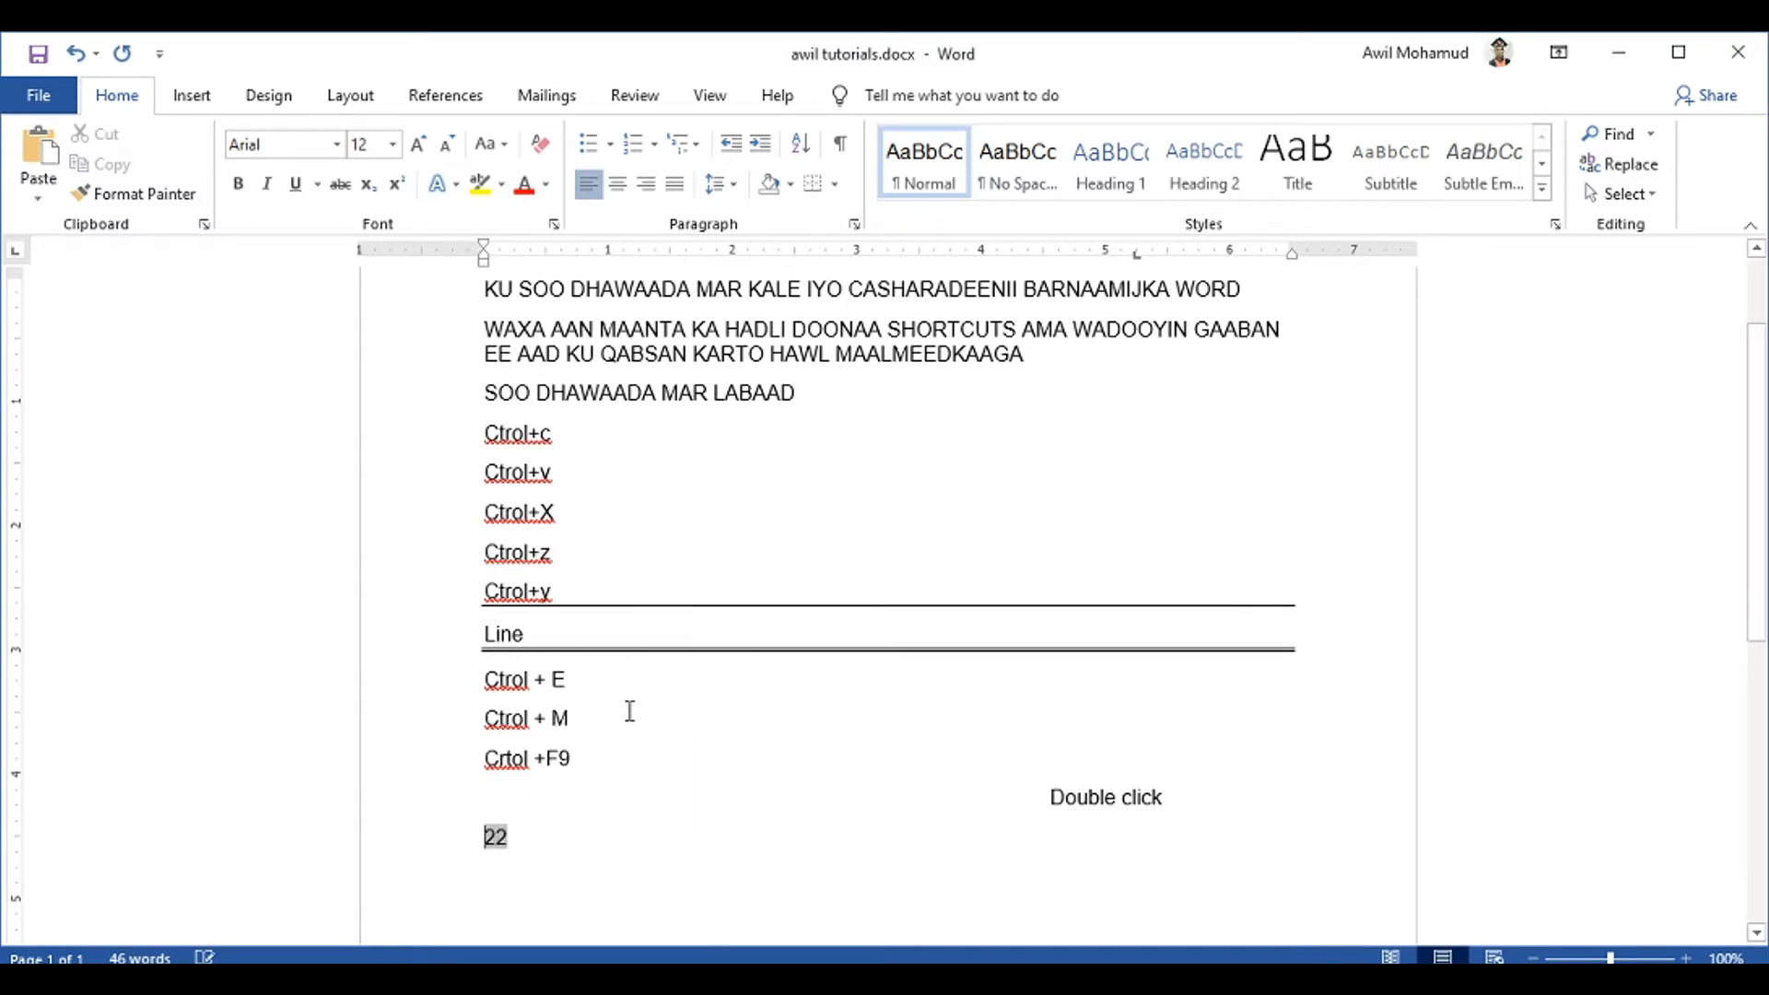
# Add the line "{=xisabta qoro}" below the "Crtol +F9" line
pyautogui.moveTo(470, 834); pyautogui.dragTo(565, 845)
pyautogui.click(564, 844)
pyautogui.click(605, 753)
pyautogui.press('Return')
pyautogui.hotkey('ctrl', 'F9')
pyautogui.press('Left')
pyautogui.write('=')
pyautogui.write('xisab')
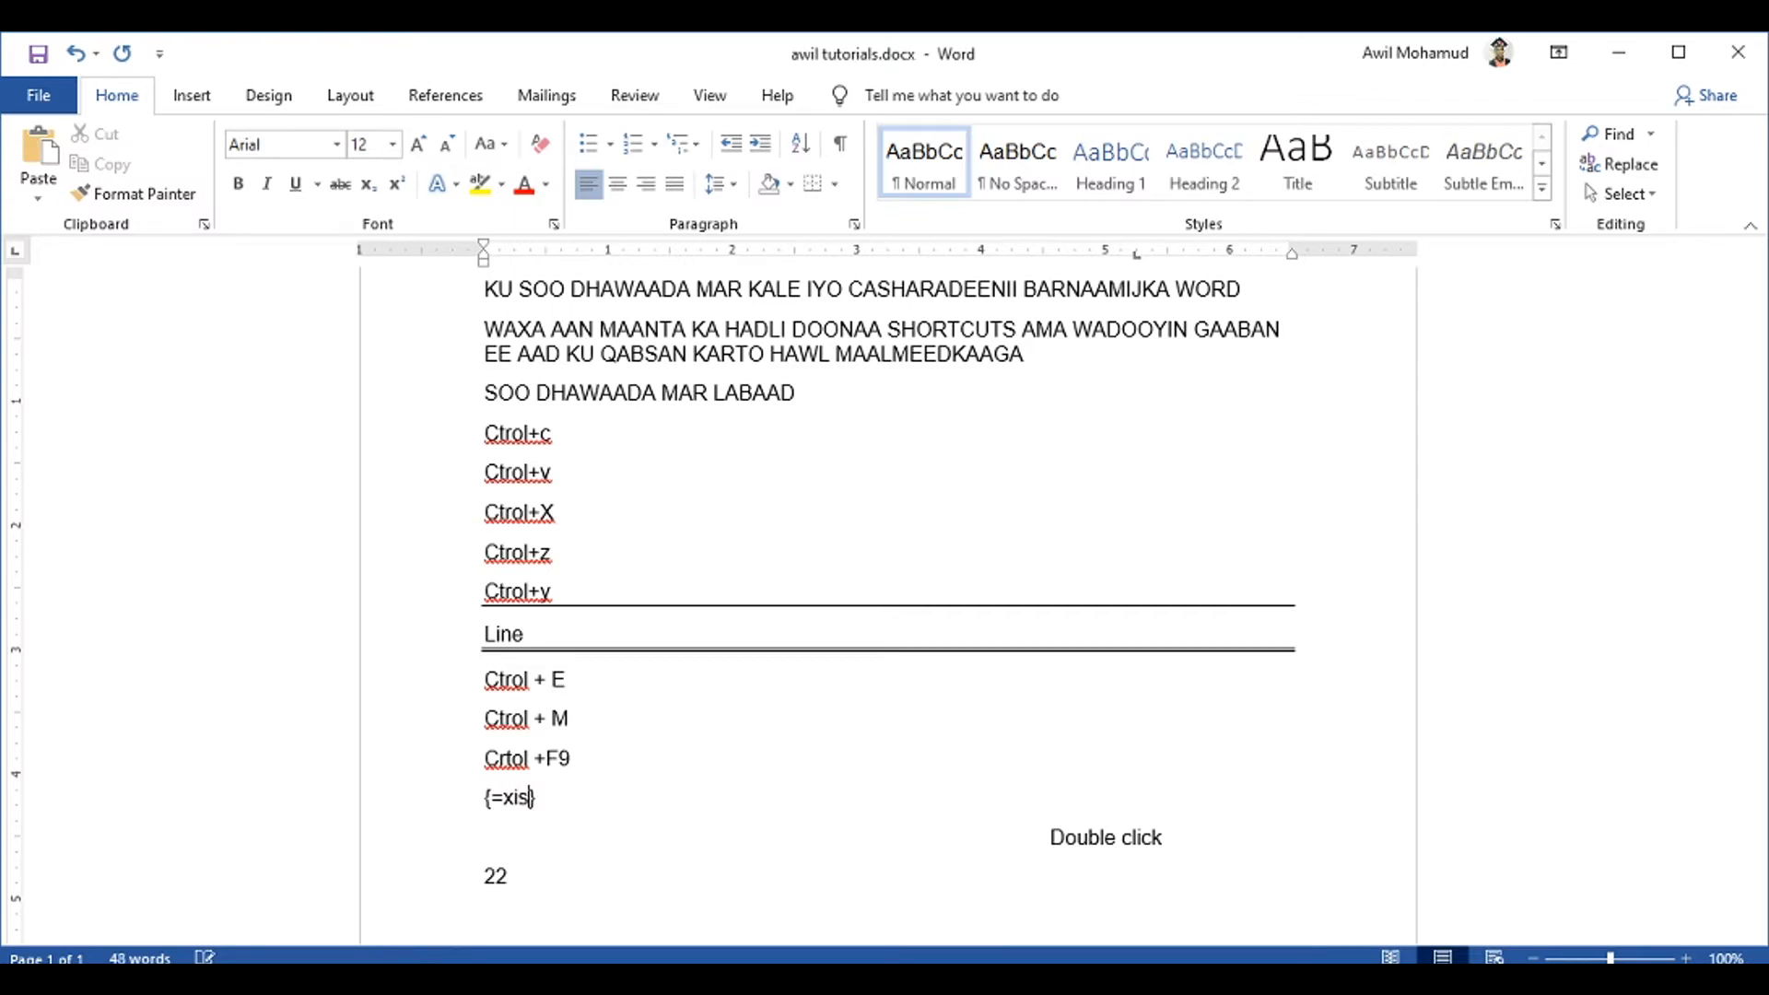
pyautogui.write('ta qoro')
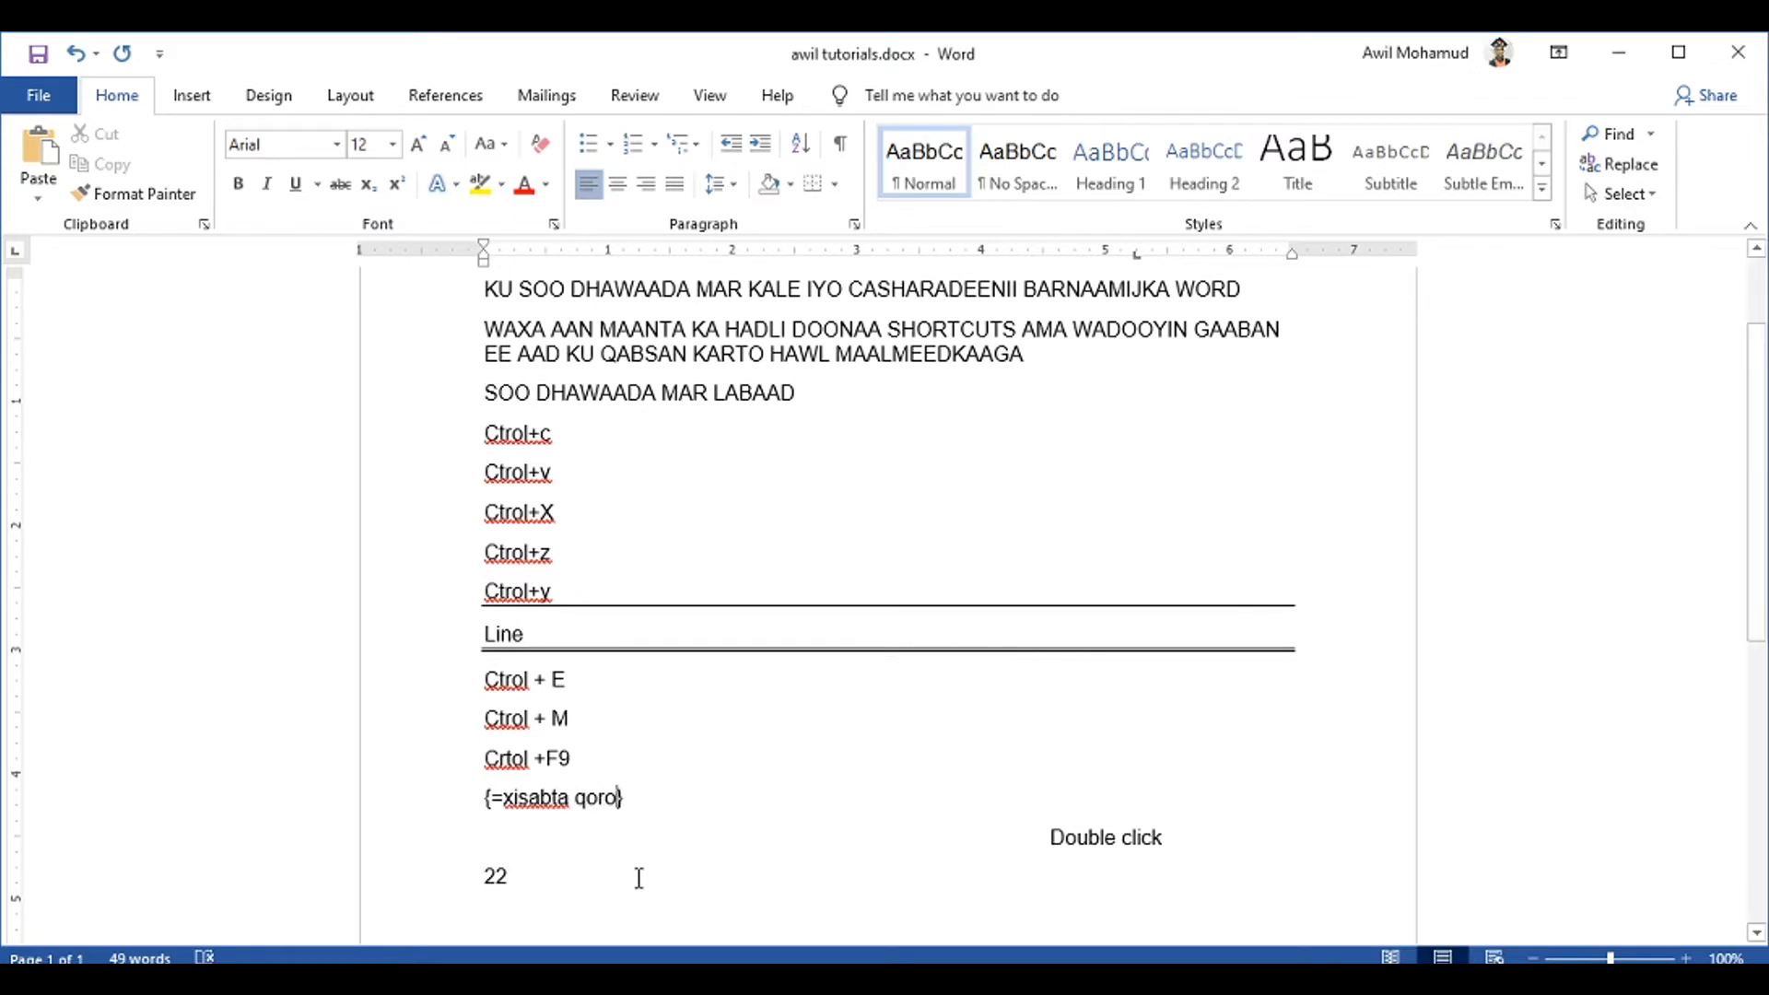
pyautogui.click(636, 873)
pyautogui.press('Return')
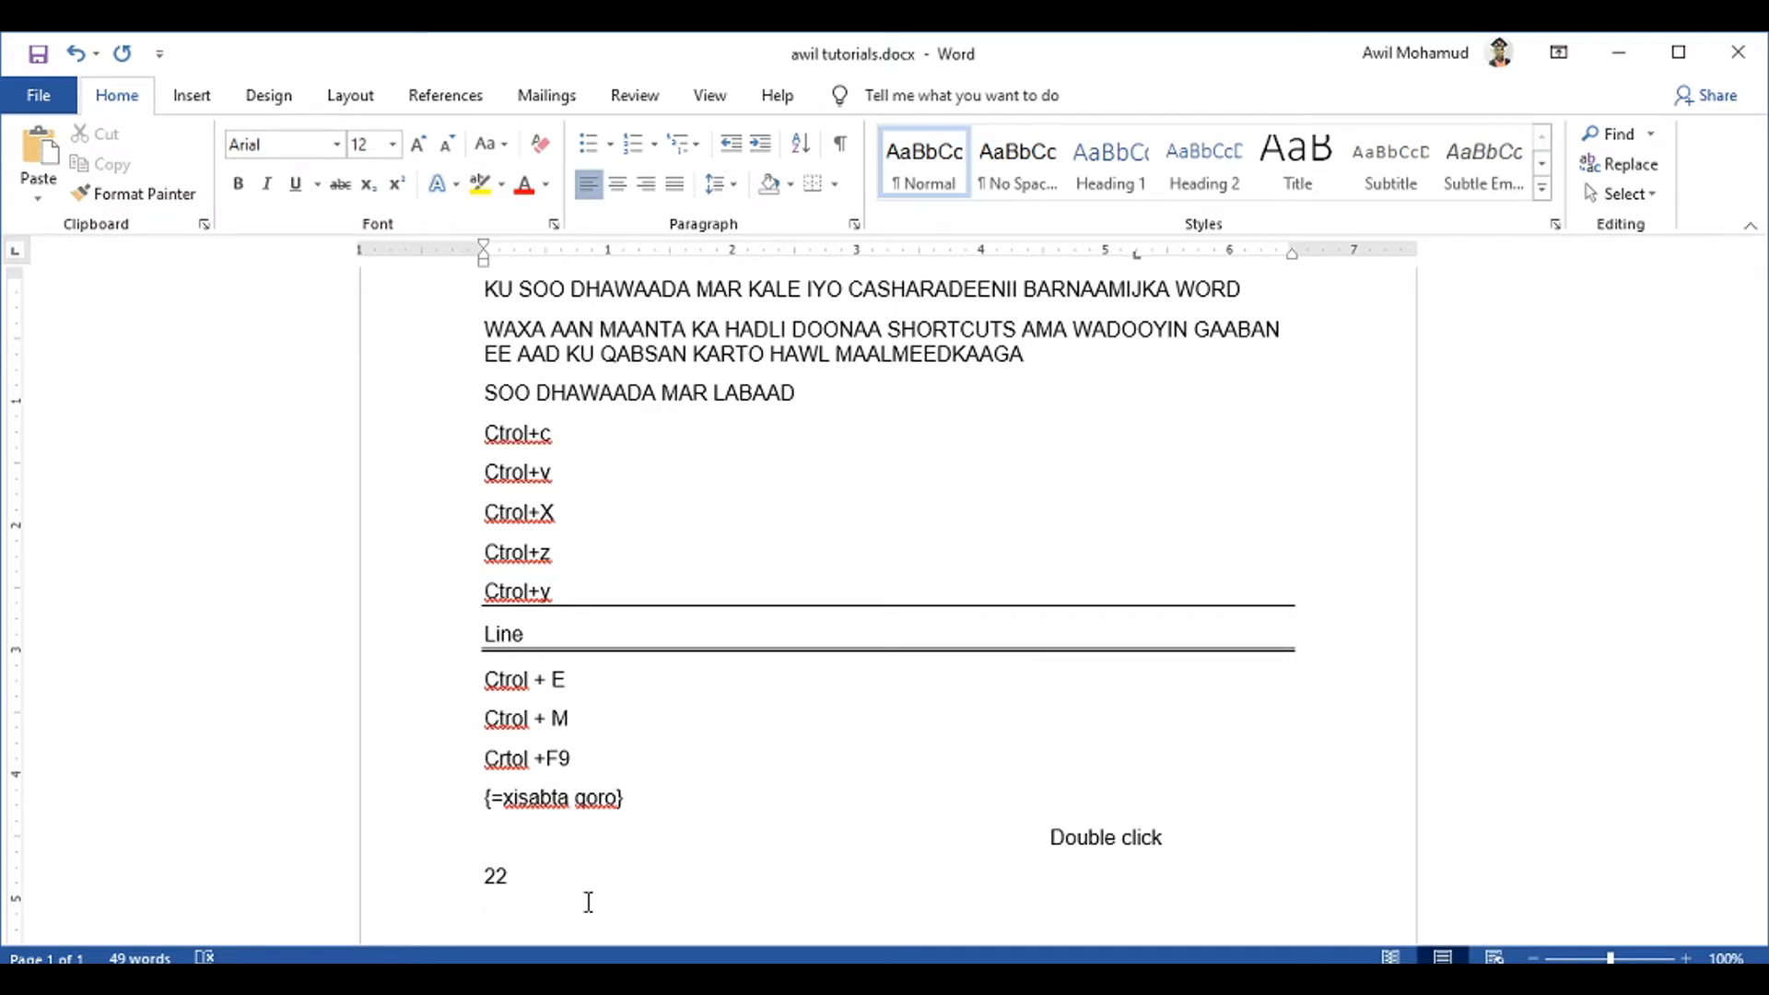
# Try the Arial Black font on the "{=xisabta qoro}" line
pyautogui.moveTo(642, 806); pyautogui.dragTo(490, 819)
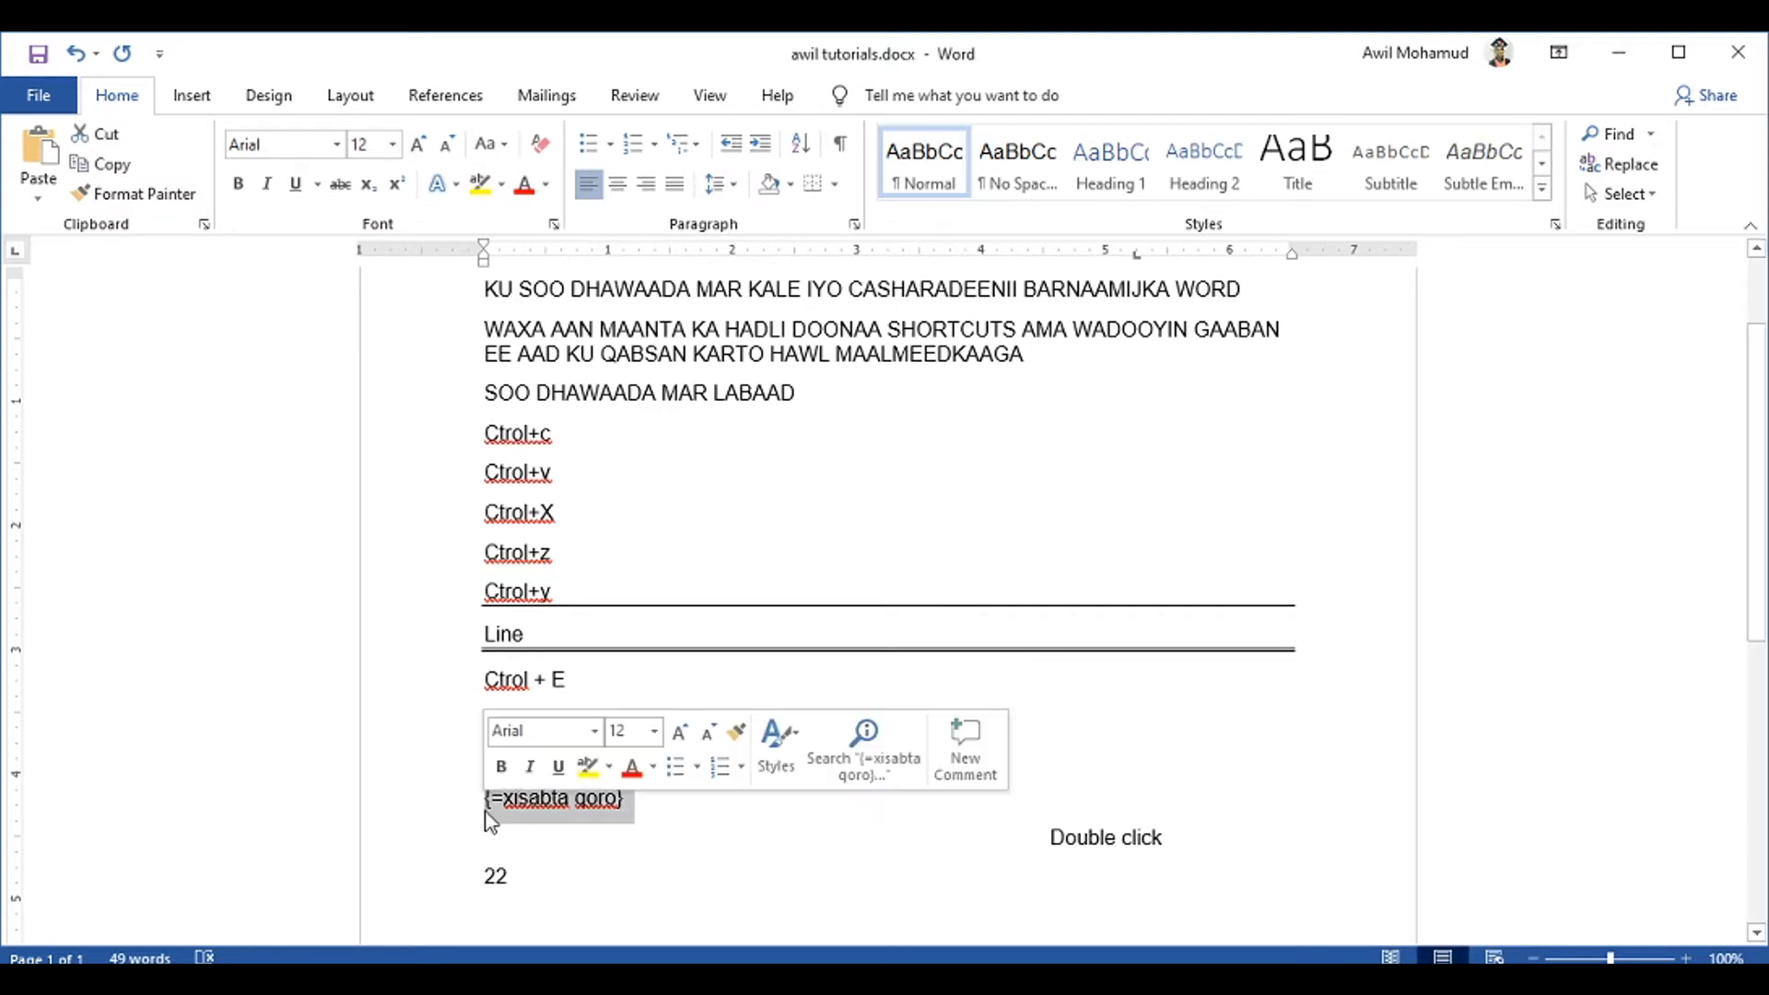
pyautogui.click(338, 143)
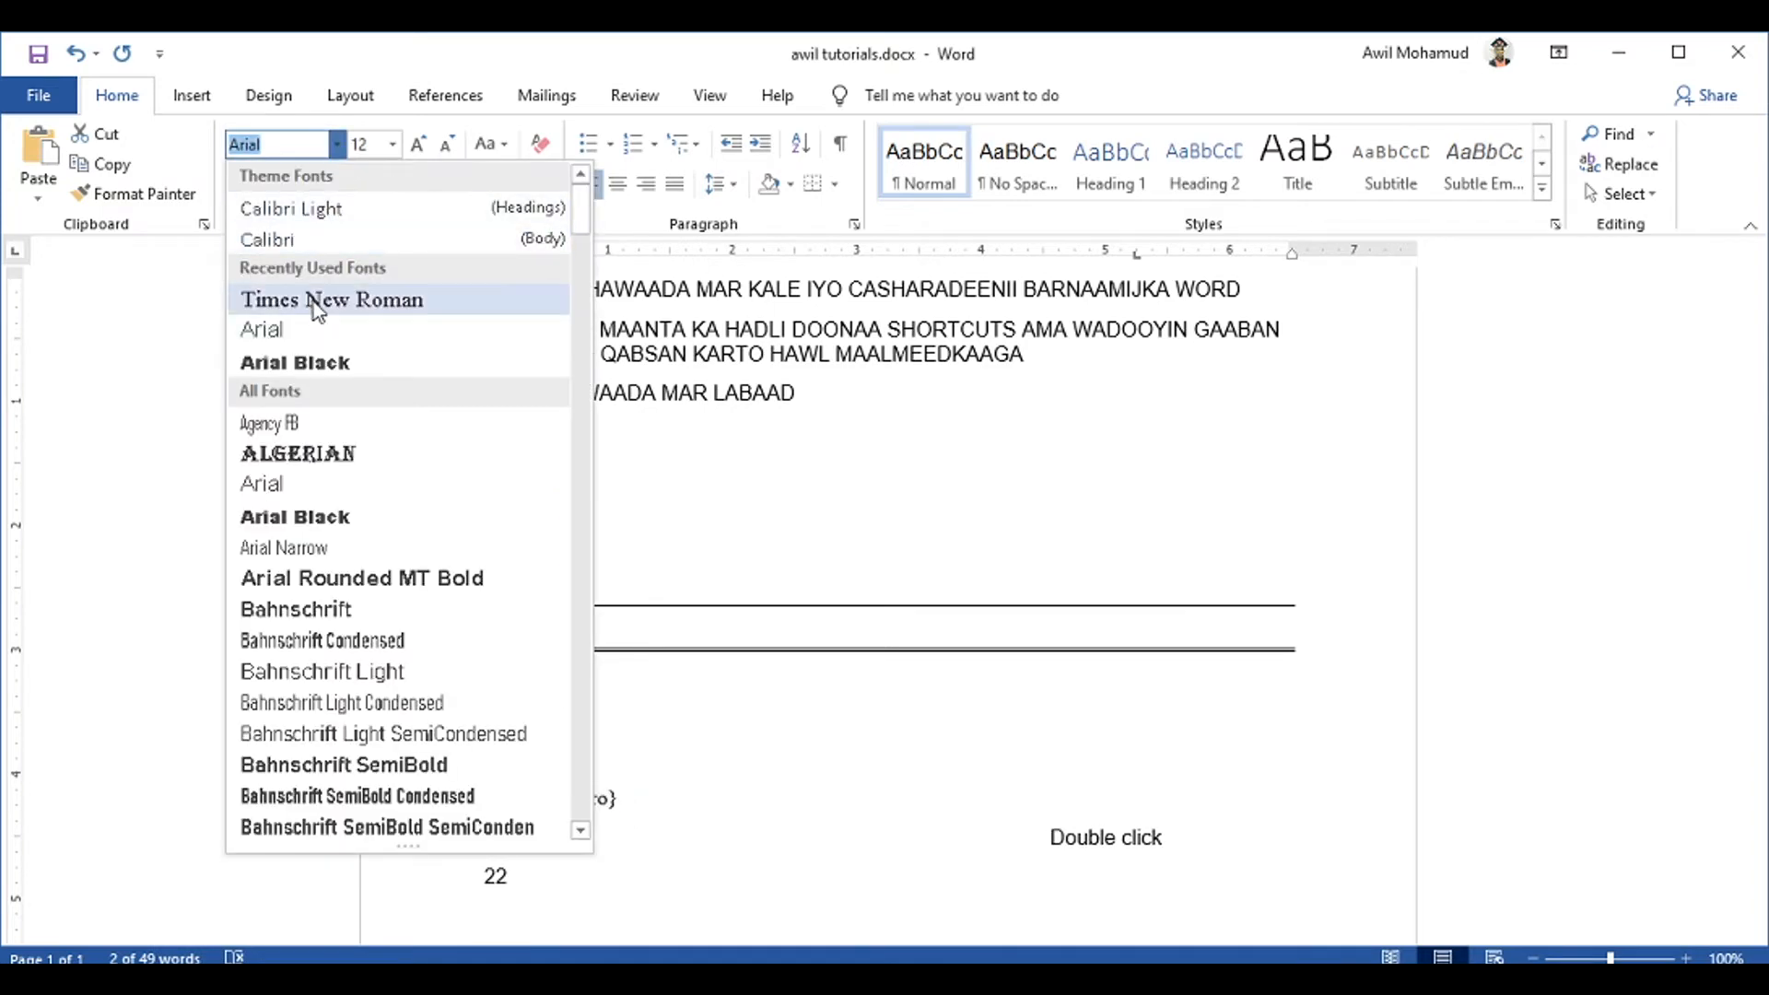
pyautogui.click(307, 361)
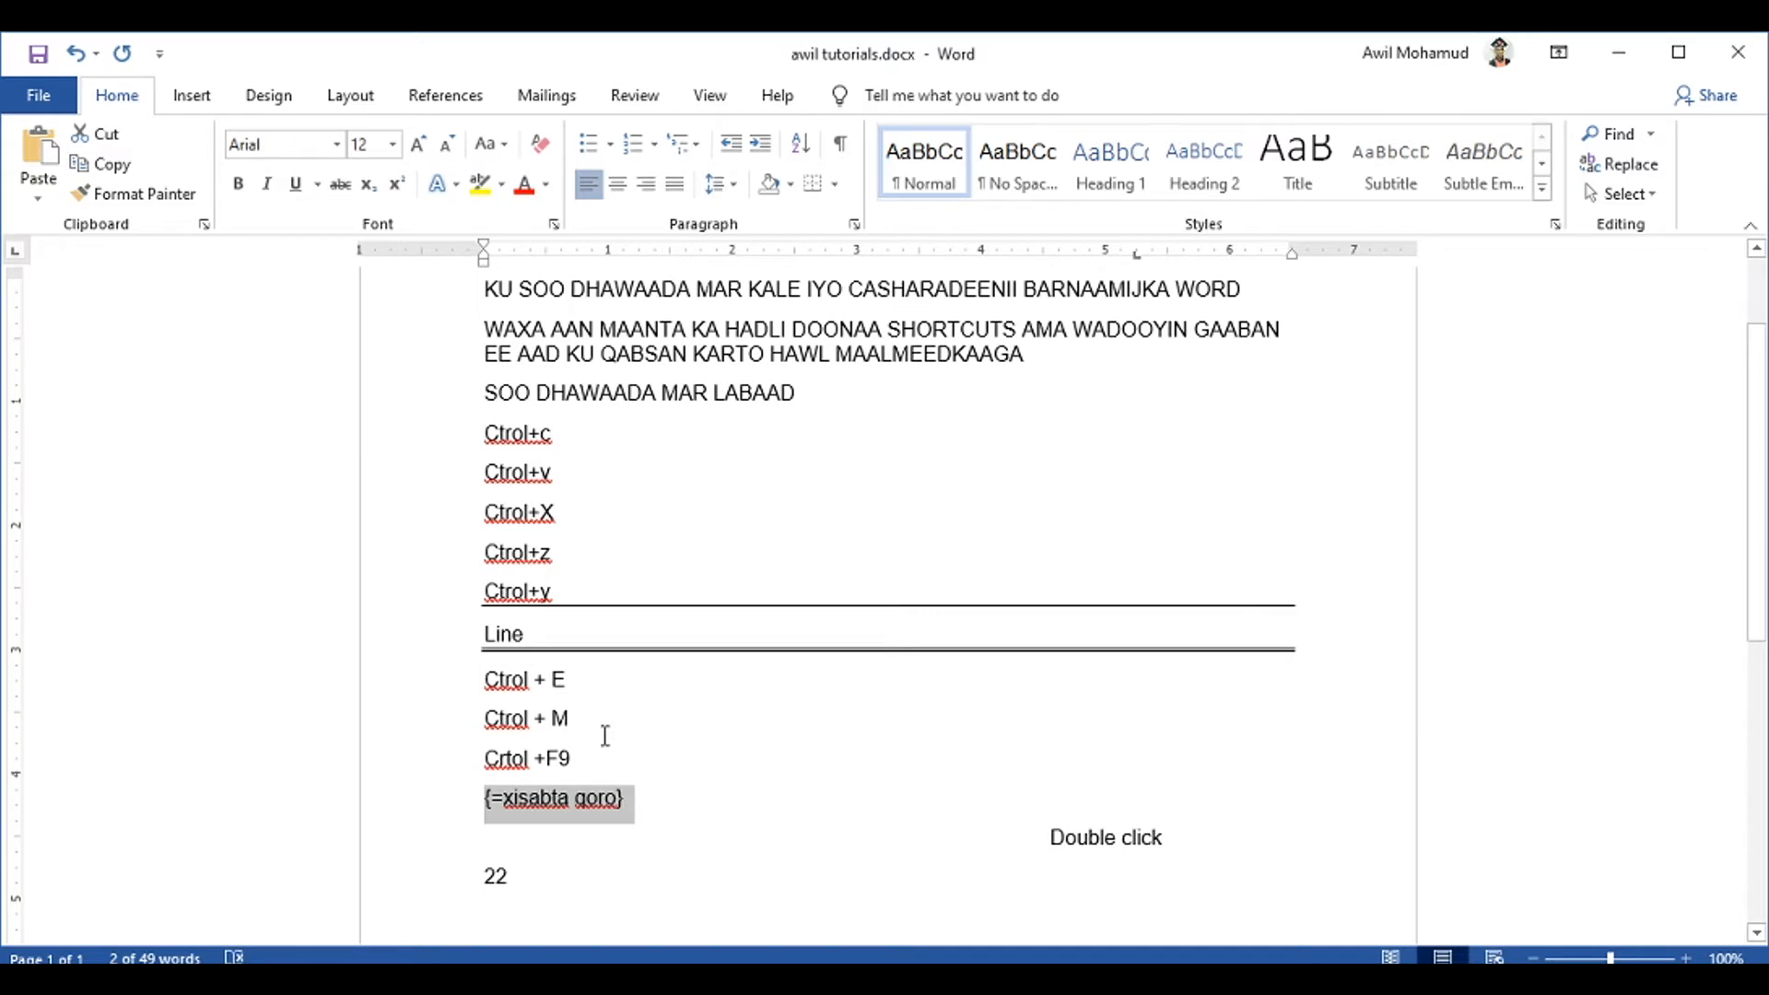
# Add the line "Si ad ugu labato orjinal text ctrol + space" below the calculated field result and start a new paragraph
pyautogui.click(548, 829)
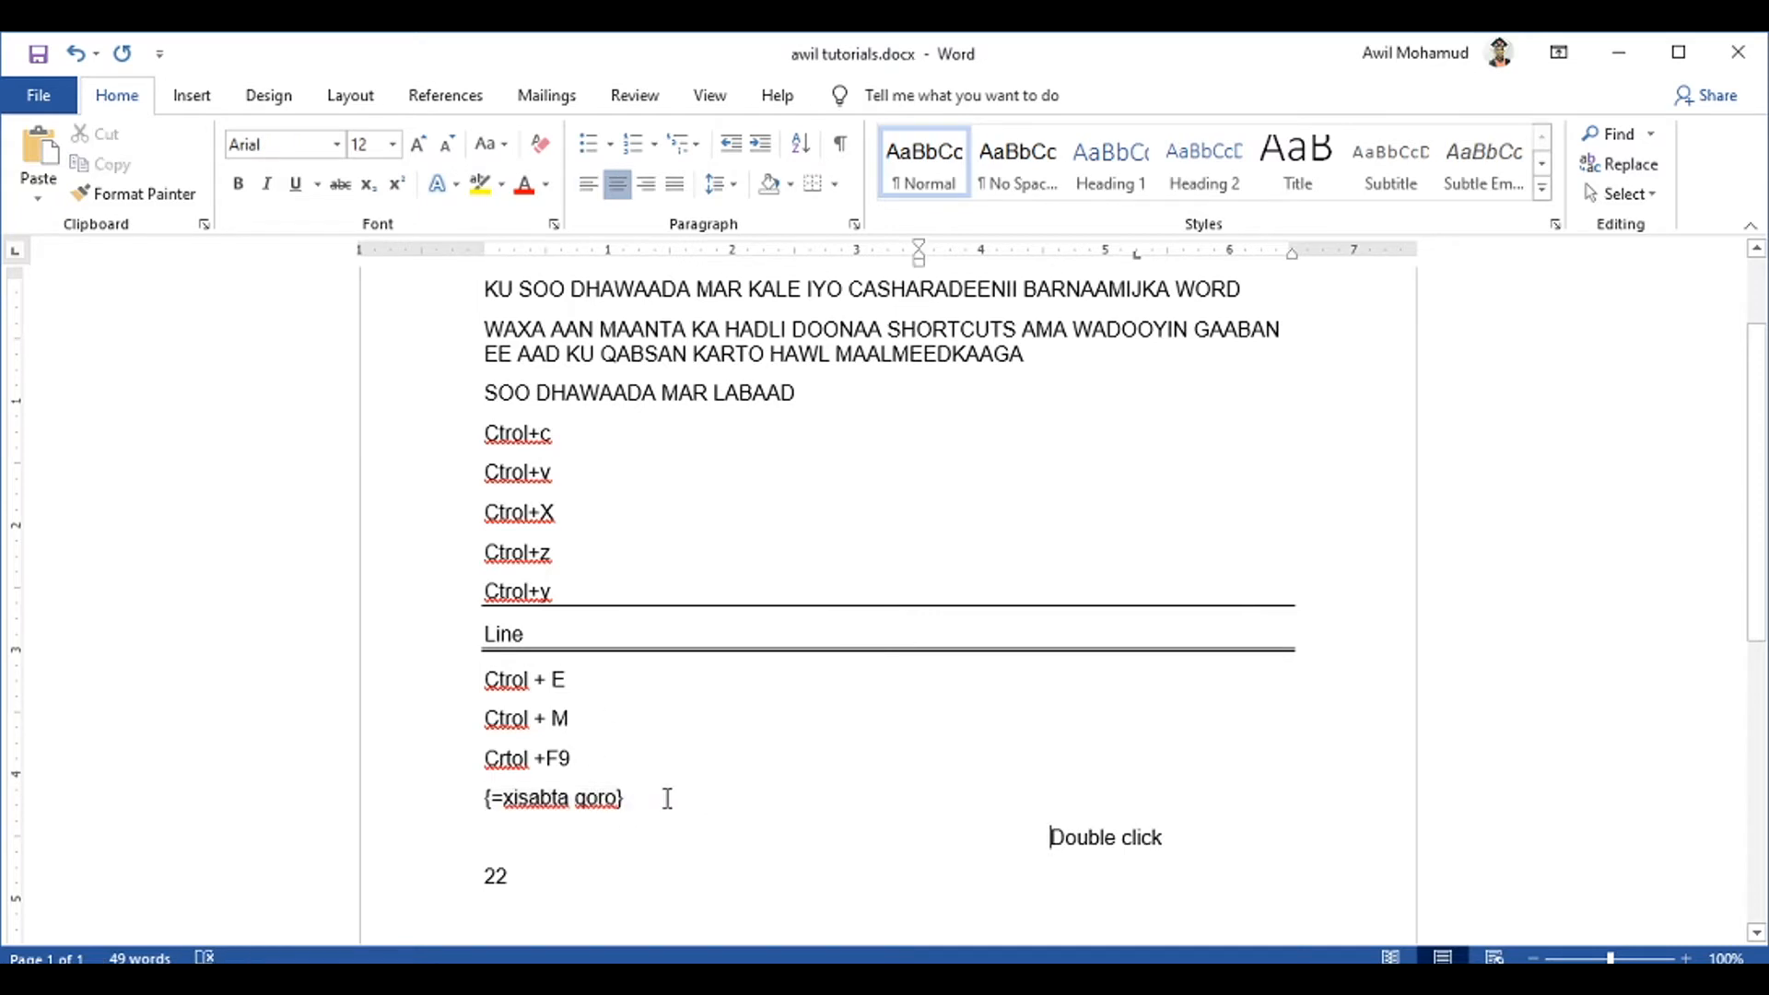
pyautogui.click(597, 770)
pyautogui.click(561, 835)
pyautogui.click(557, 894)
pyautogui.press('Return')
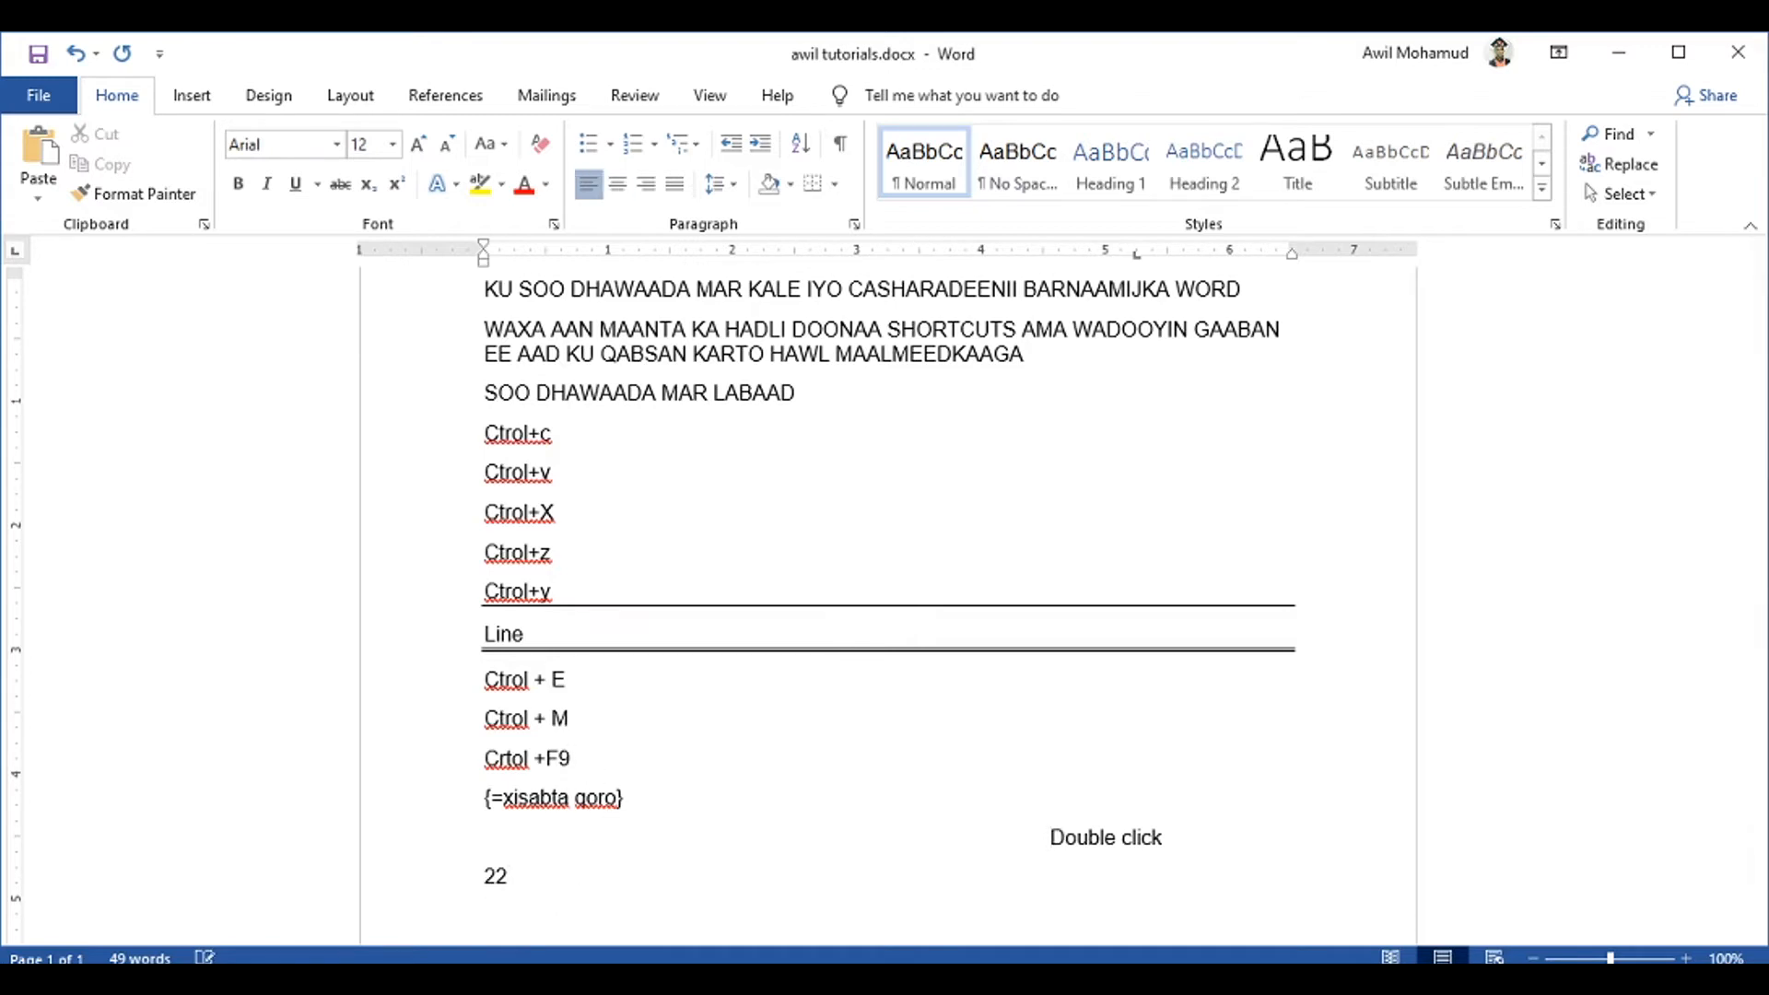
pyautogui.write('Si ad ugu laba')
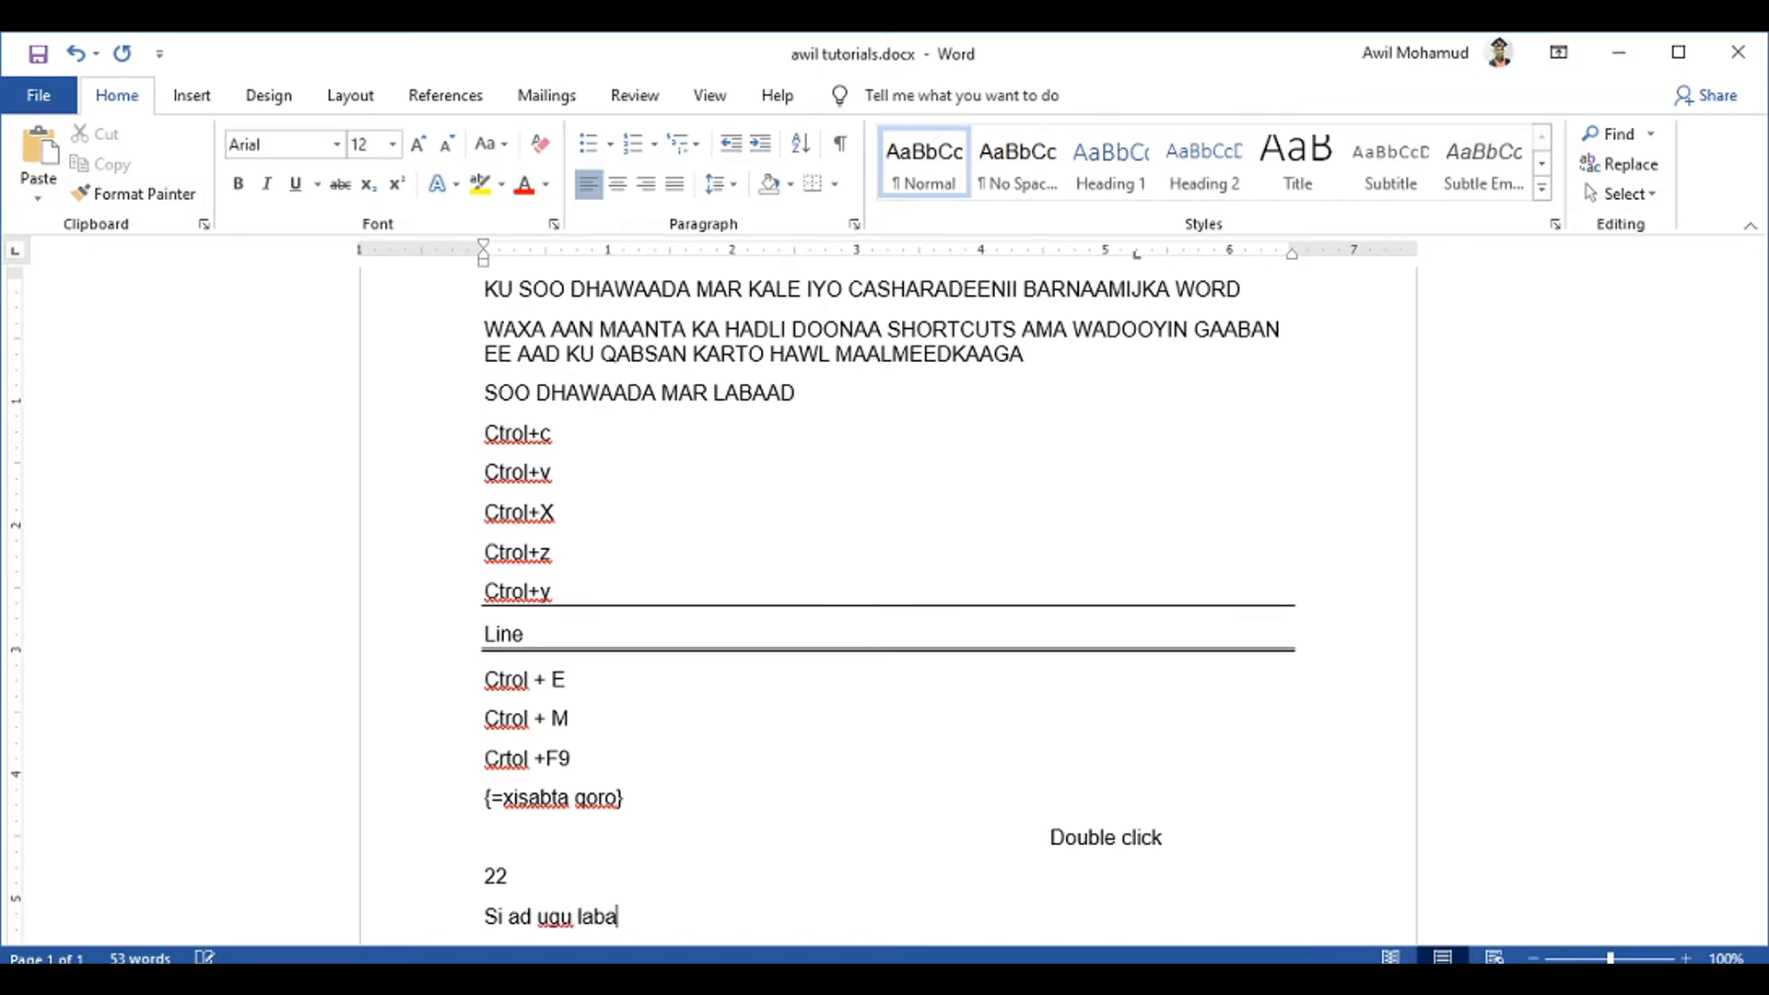
pyautogui.write('to orjinal tex')
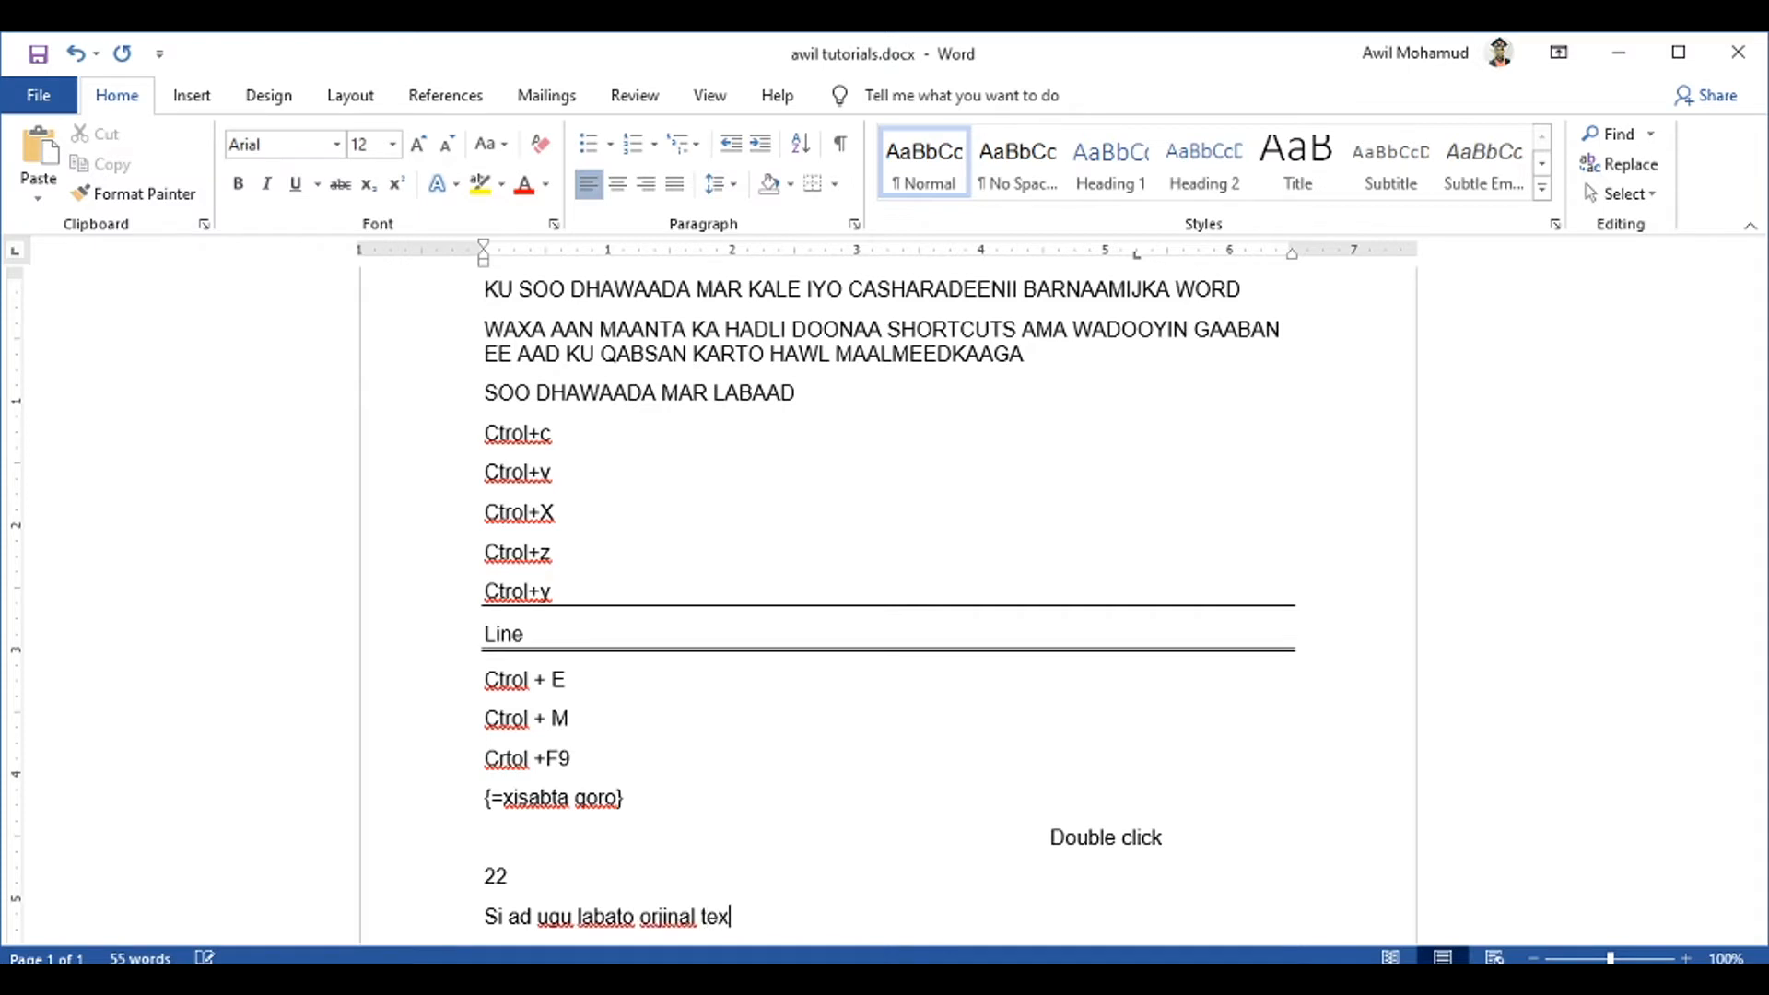
pyautogui.write('t ctrol + spave')
pyautogui.press('BackSpace')
pyautogui.write('e')
pyautogui.press('BackSpace')
pyautogui.press('BackSpace')
pyautogui.write('ce')
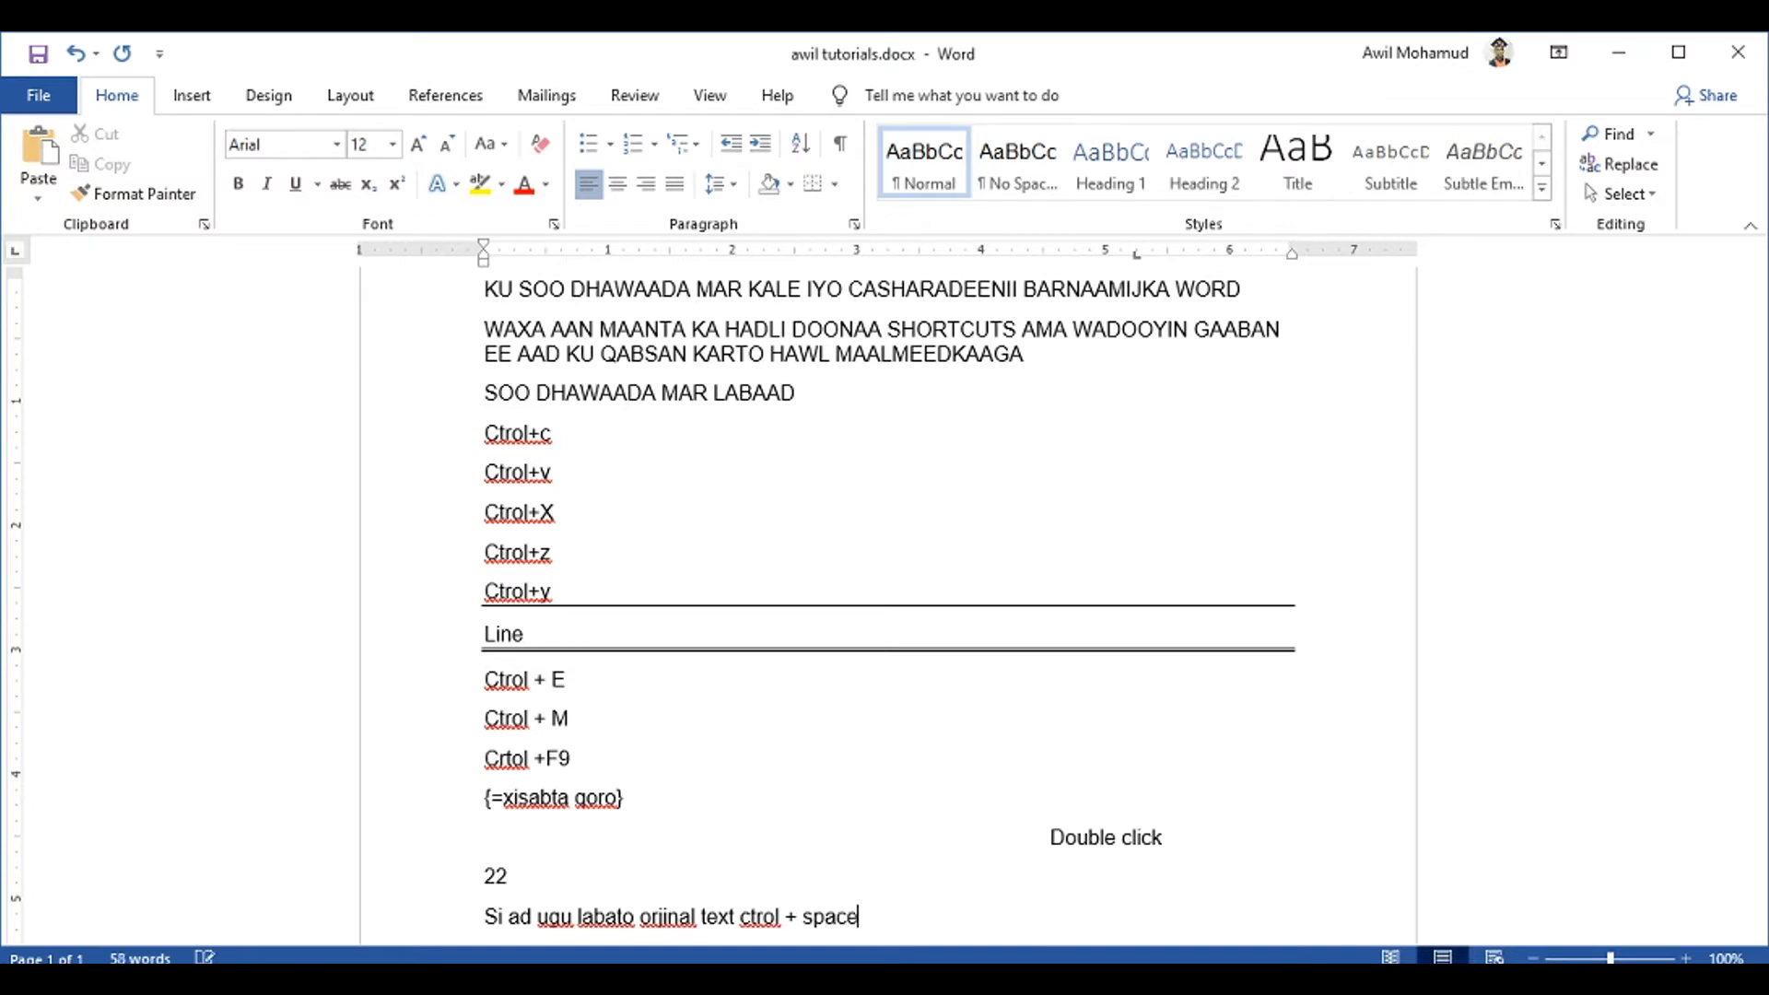
pyautogui.press('Return')
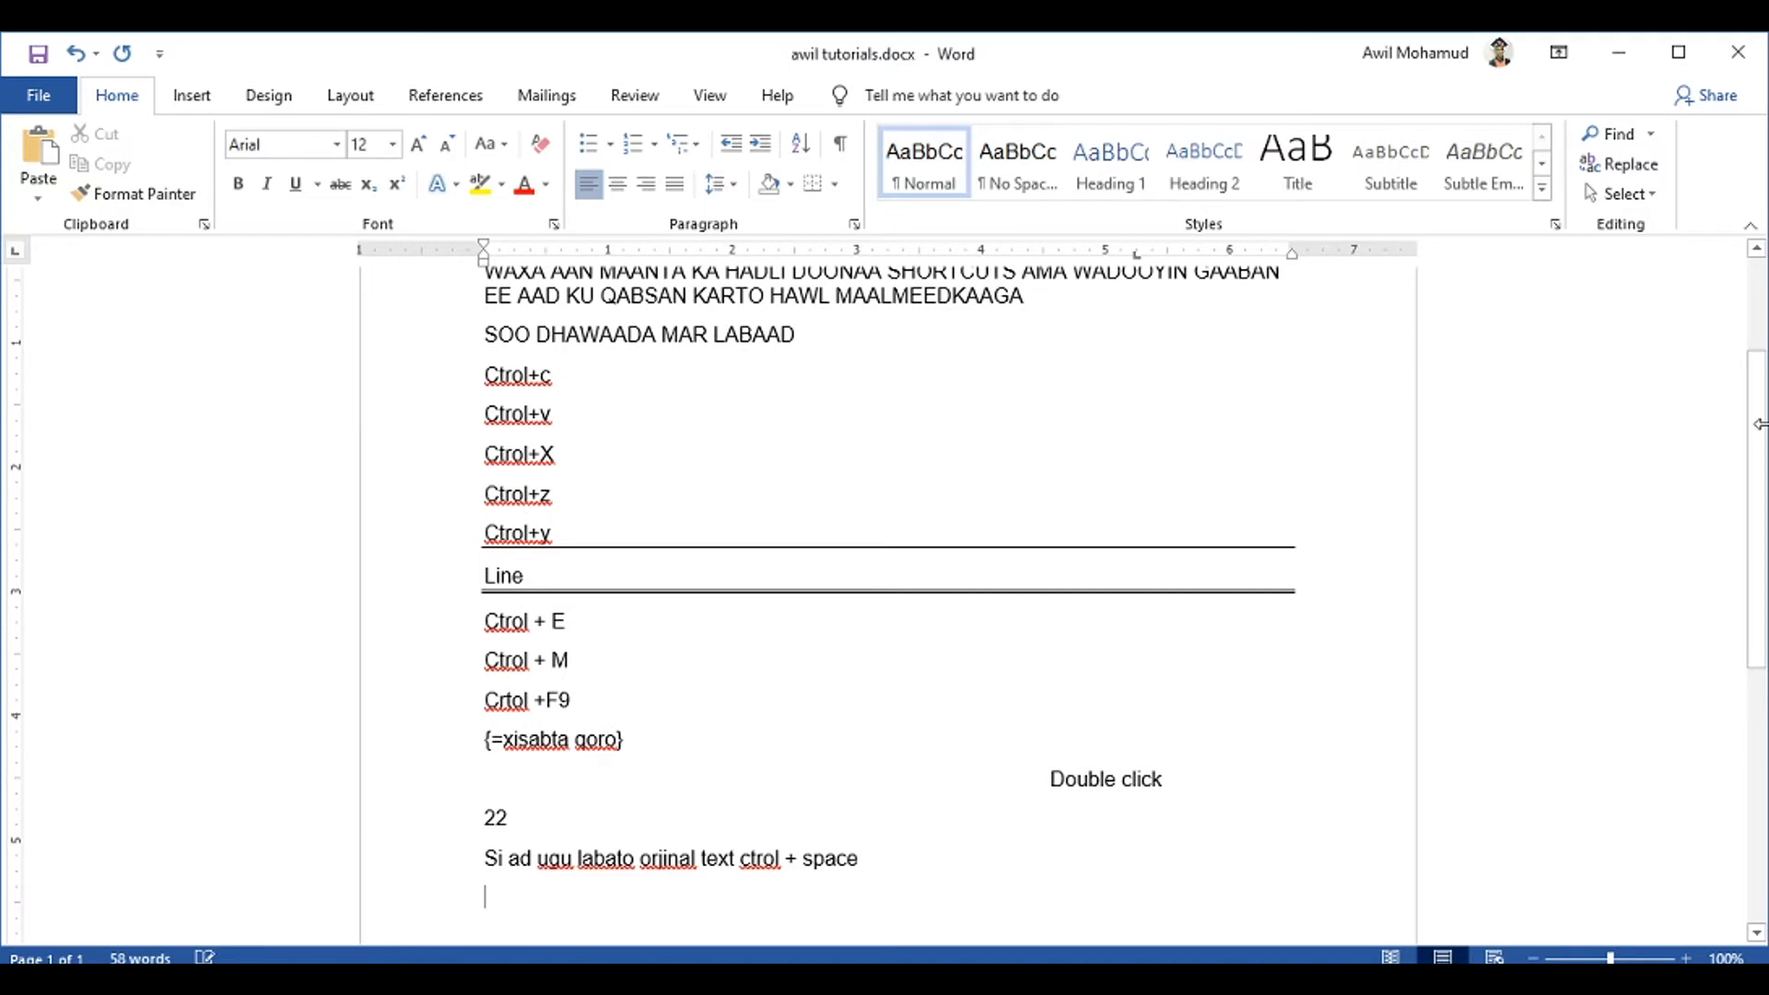
# Enter the sample text "asdfasd" below the "ctrol + space" line and delete it
pyautogui.moveTo(1759, 446); pyautogui.dragTo(1753, 560)
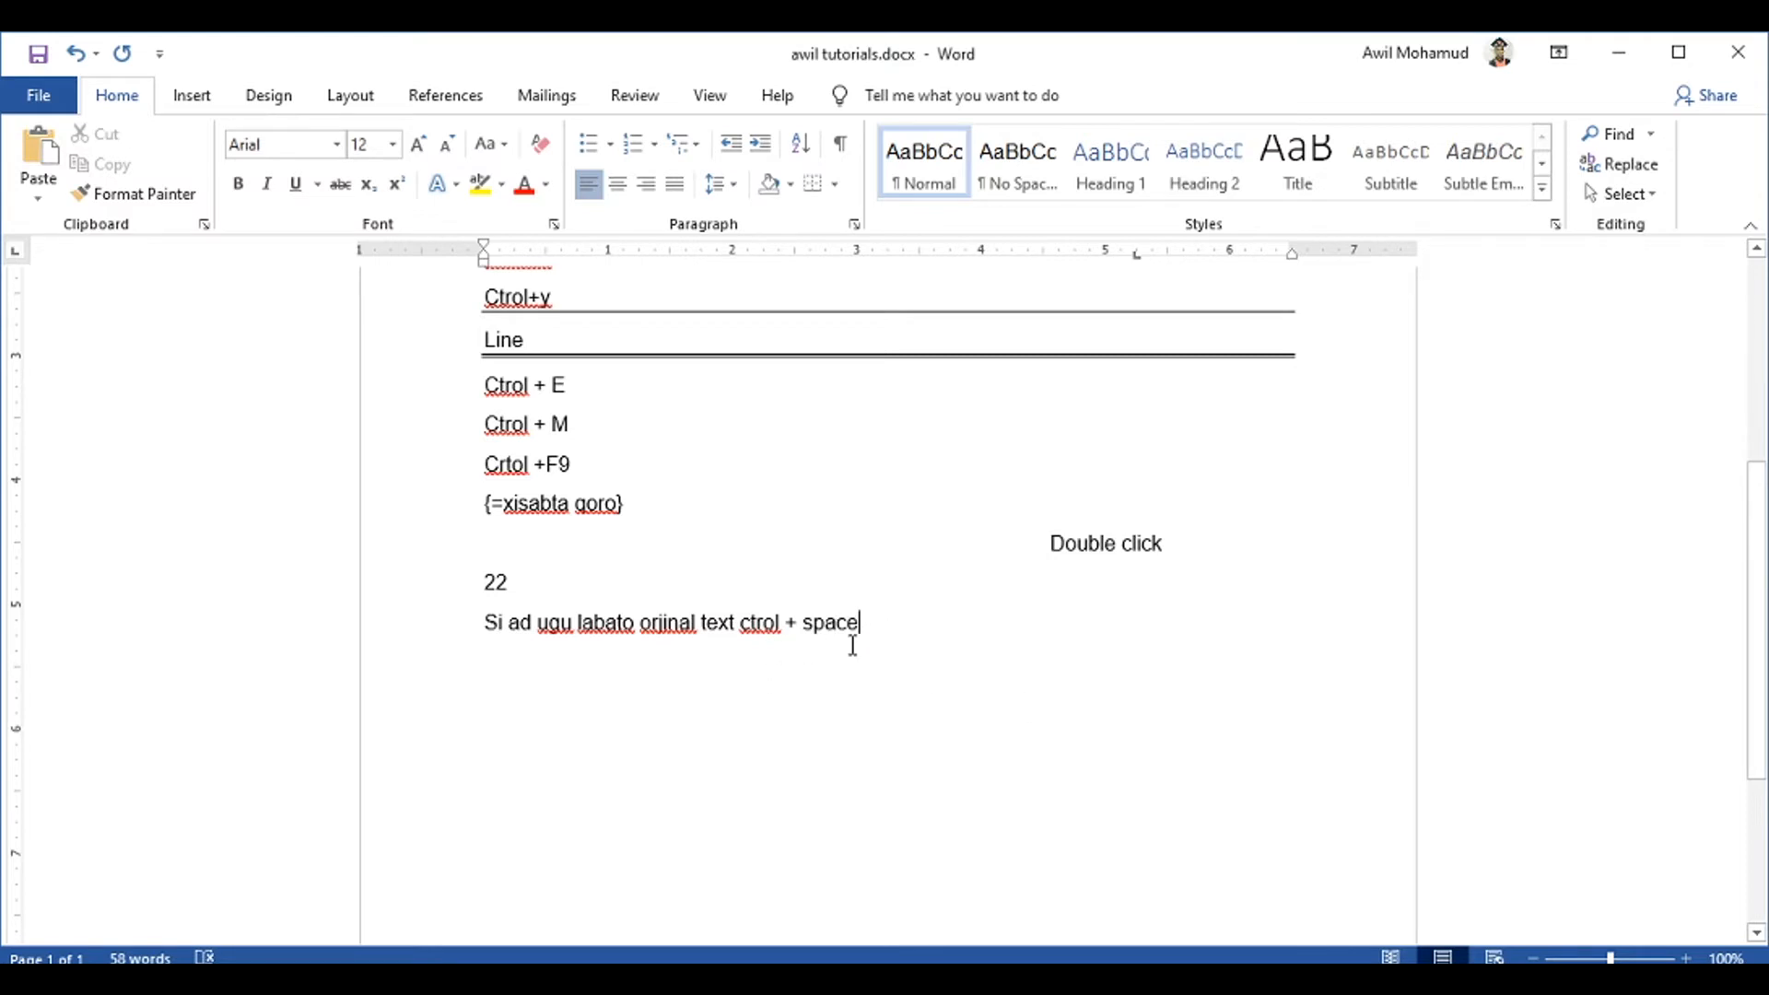
pyautogui.write('asdfasd')
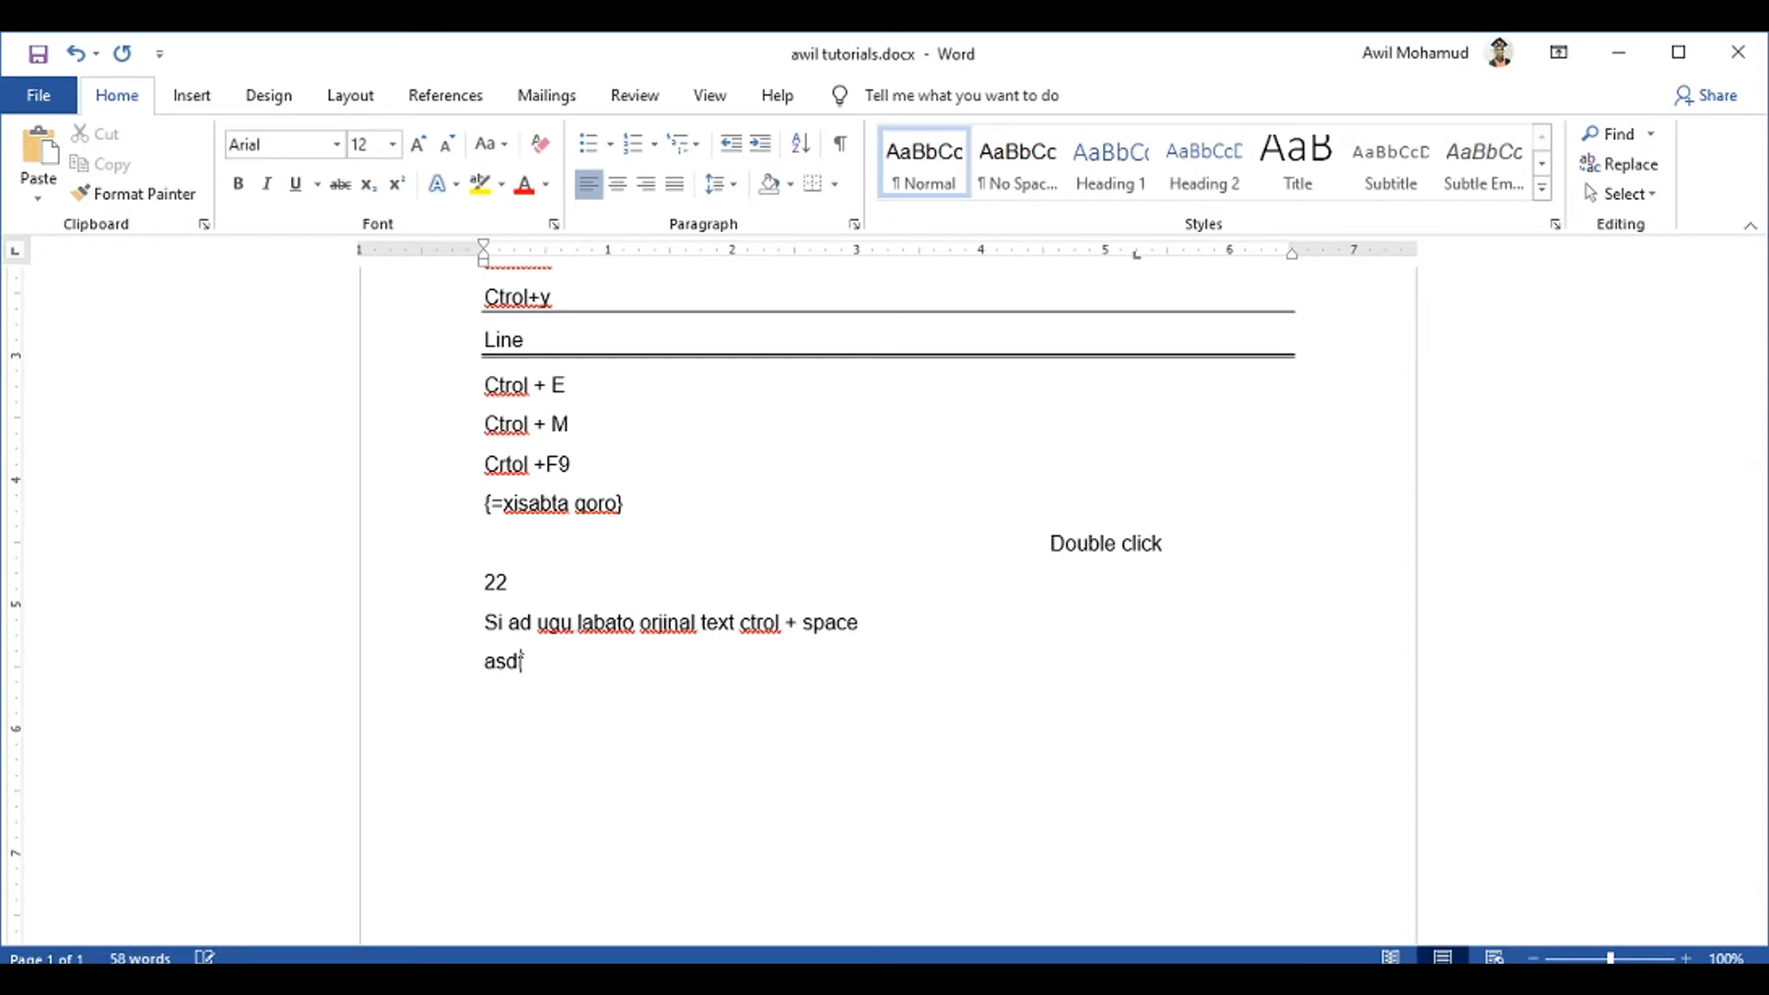
pyautogui.press('BackSpace')
pyautogui.press('BackSpace')
pyautogui.hotkey('ctrl', 'BackSpace')
# Enter the line "Ctrol+backspace" below the "ctrol + space" line and start a new paragraph
pyautogui.write('ctrol')
pyautogui.press('BackSpace')
pyautogui.press('BackSpace')
pyautogui.write('ol+backspace')
pyautogui.press('Return')
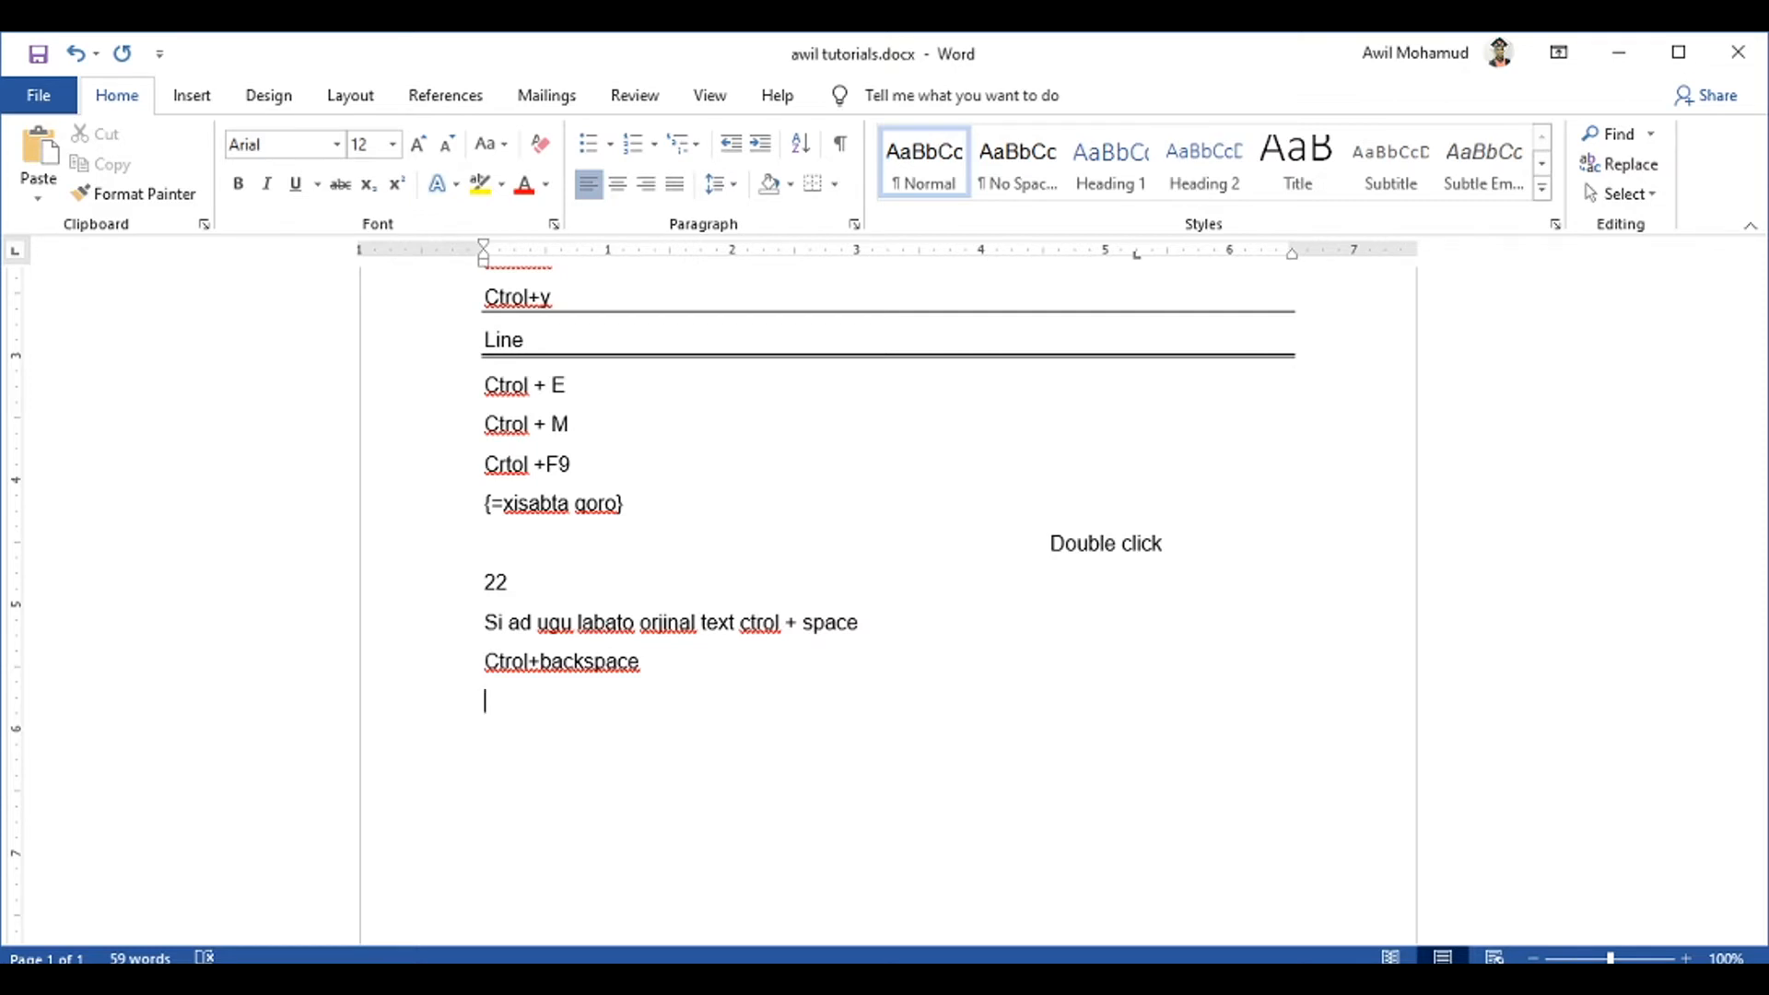
# Enter the line "Dhextaal keenu waa gabay" below the "Ctrol+backspace" line
pyautogui.write('dhextal')
pyautogui.press('BackSpace')
pyautogui.write('al keee')
pyautogui.press('BackSpace')
pyautogui.write('nu waa gabay')
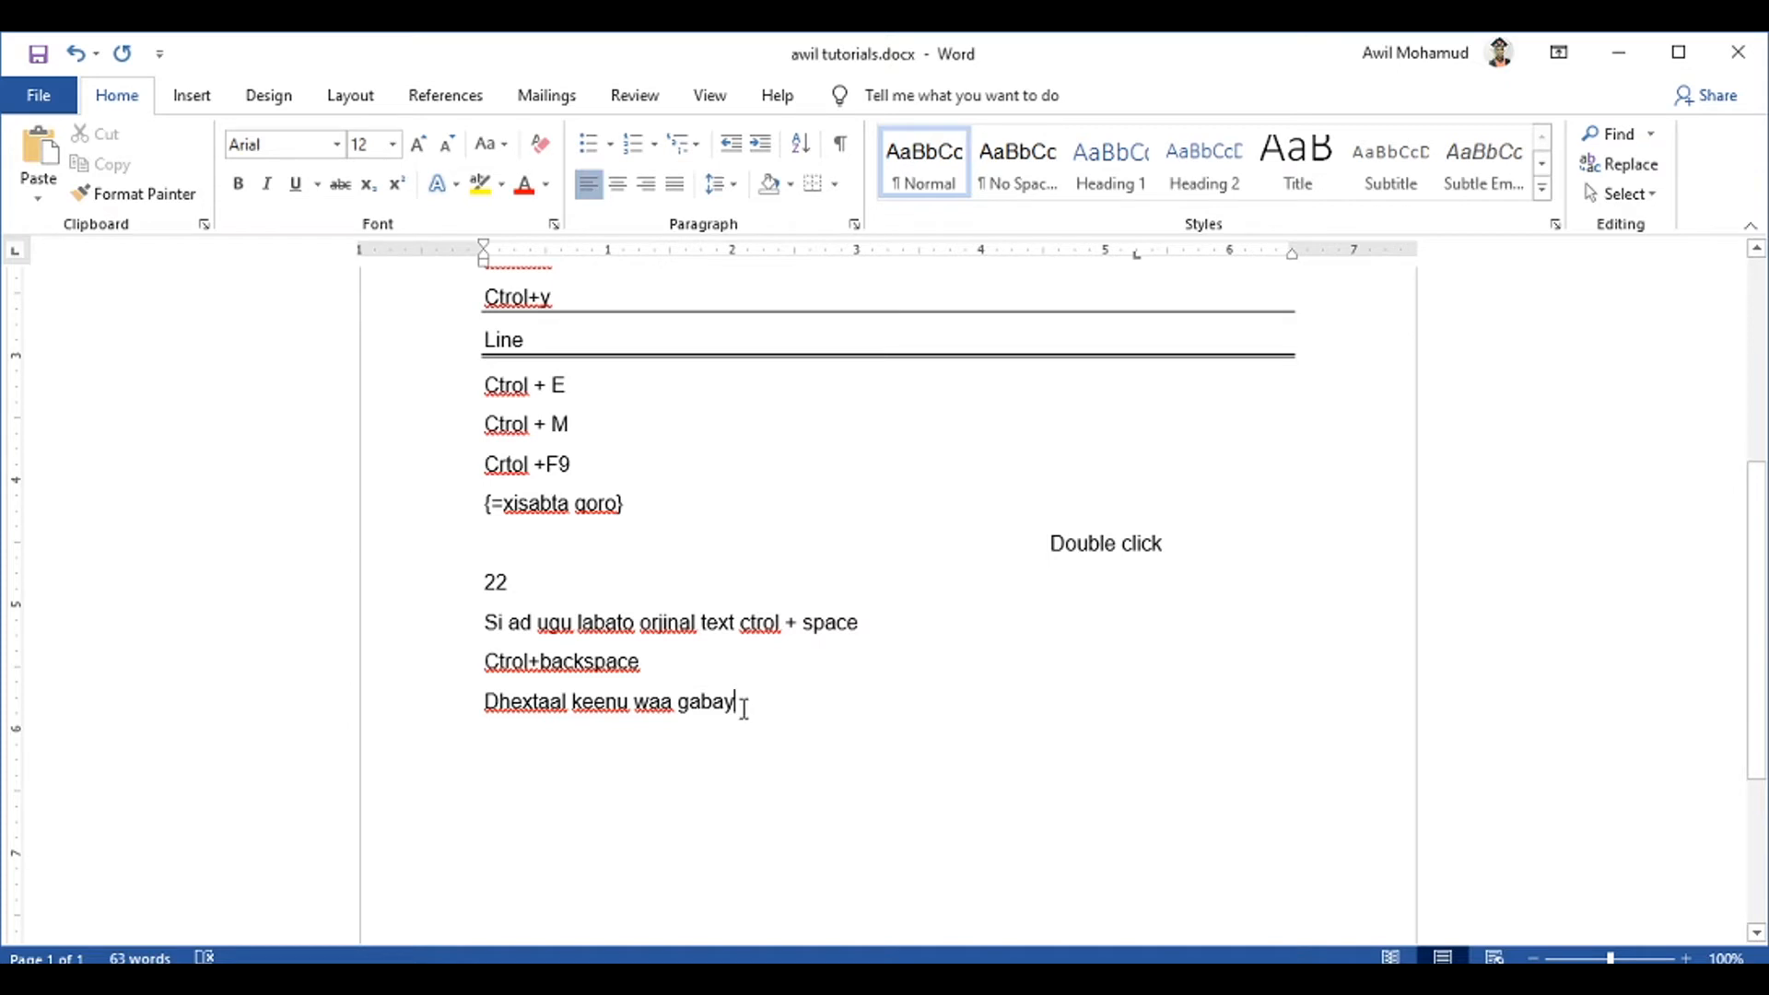
# Select the "Dhextaal keenu waa gabay" line and open the AutoCorrect options from the proofing settings
pyautogui.moveTo(744, 703); pyautogui.dragTo(505, 707)
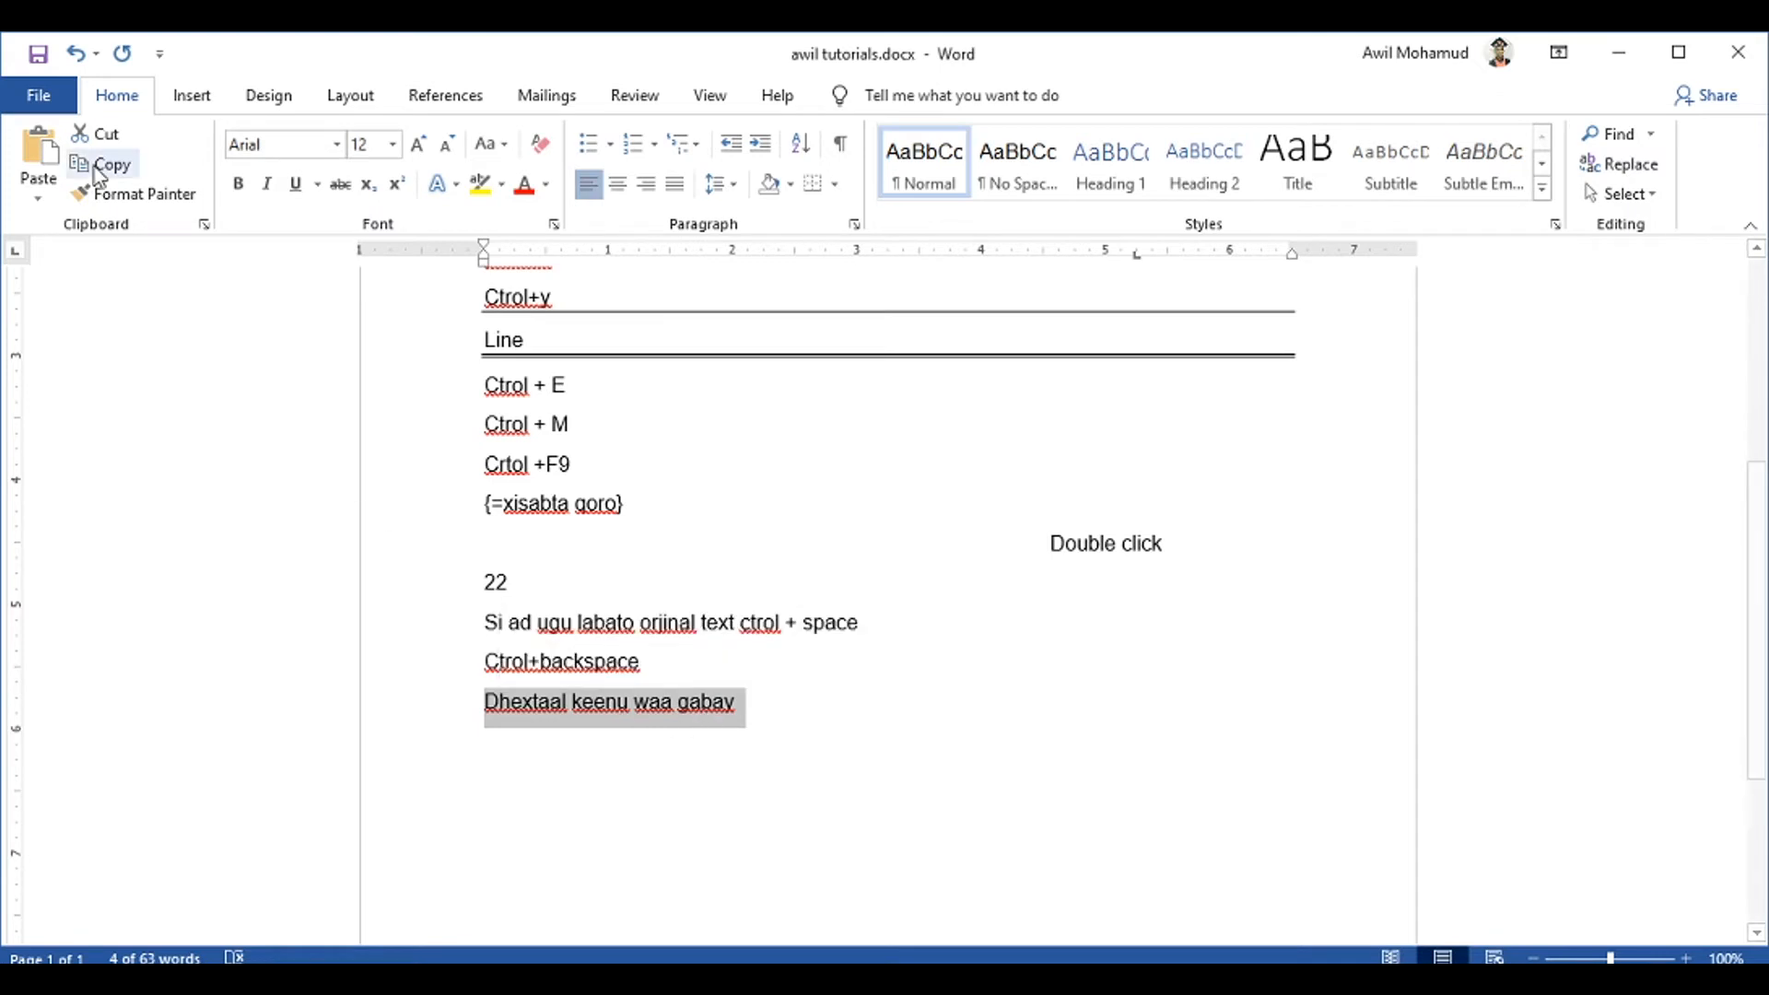
pyautogui.click(37, 97)
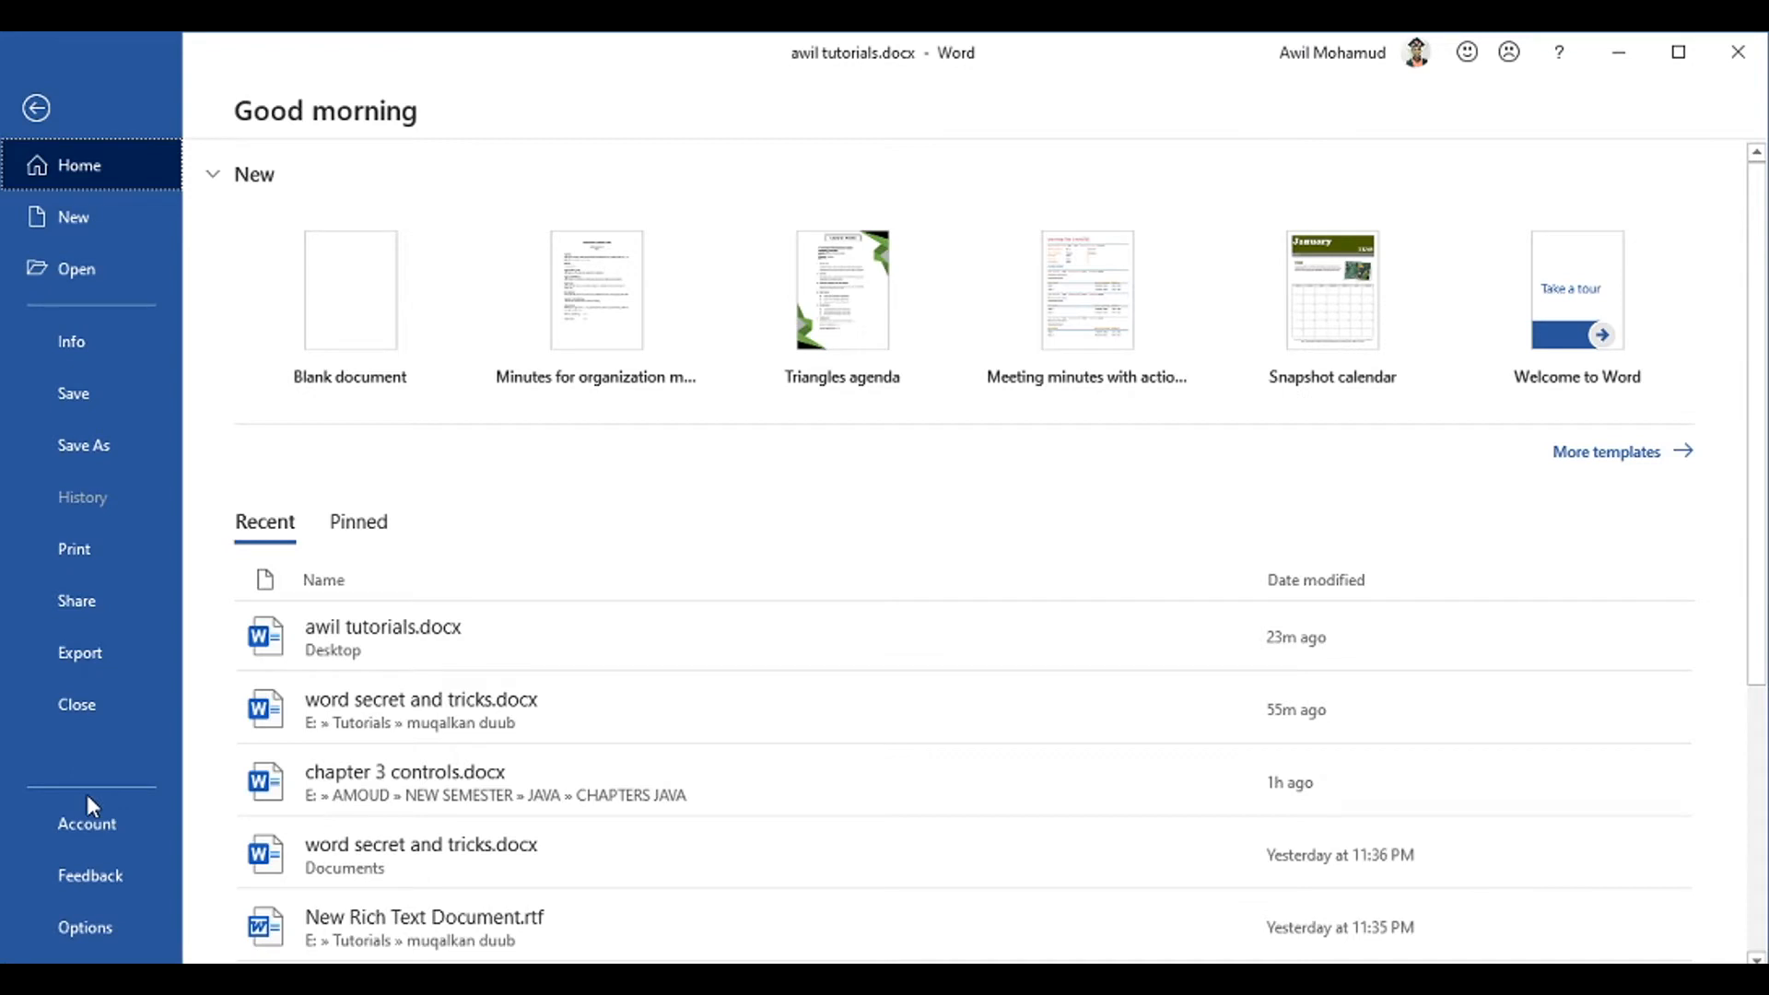
pyautogui.press('Escape')
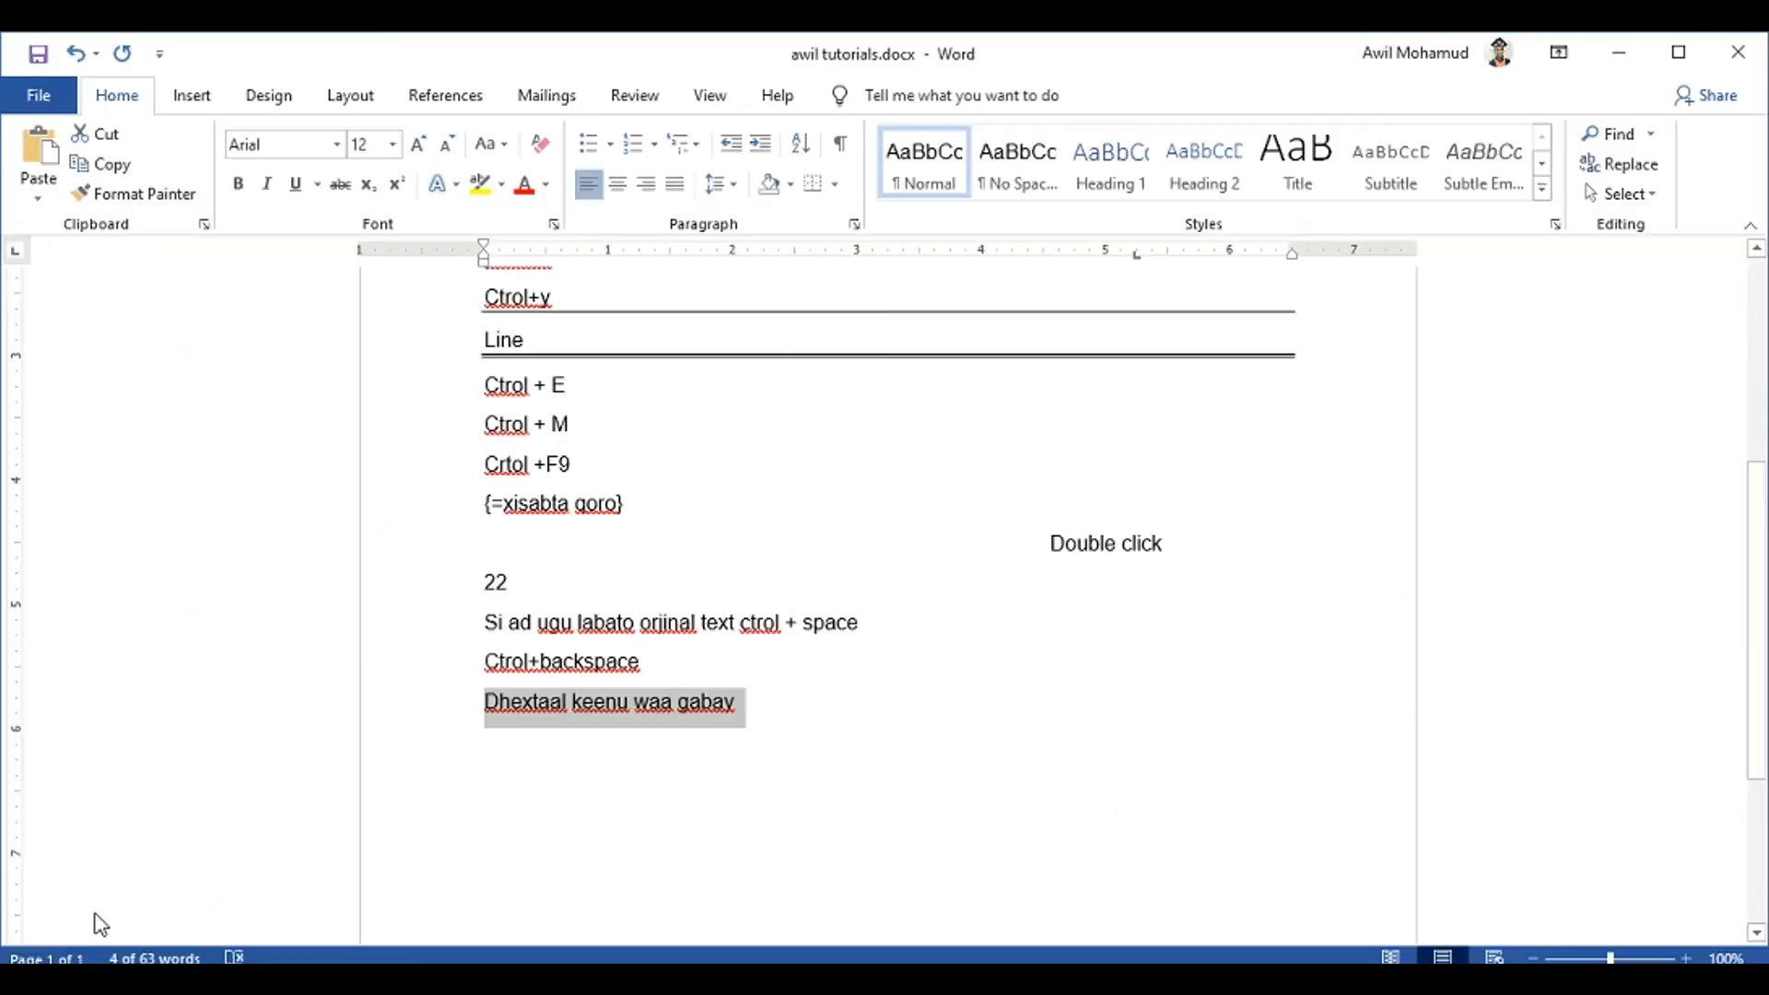
pyautogui.click(164, 916)
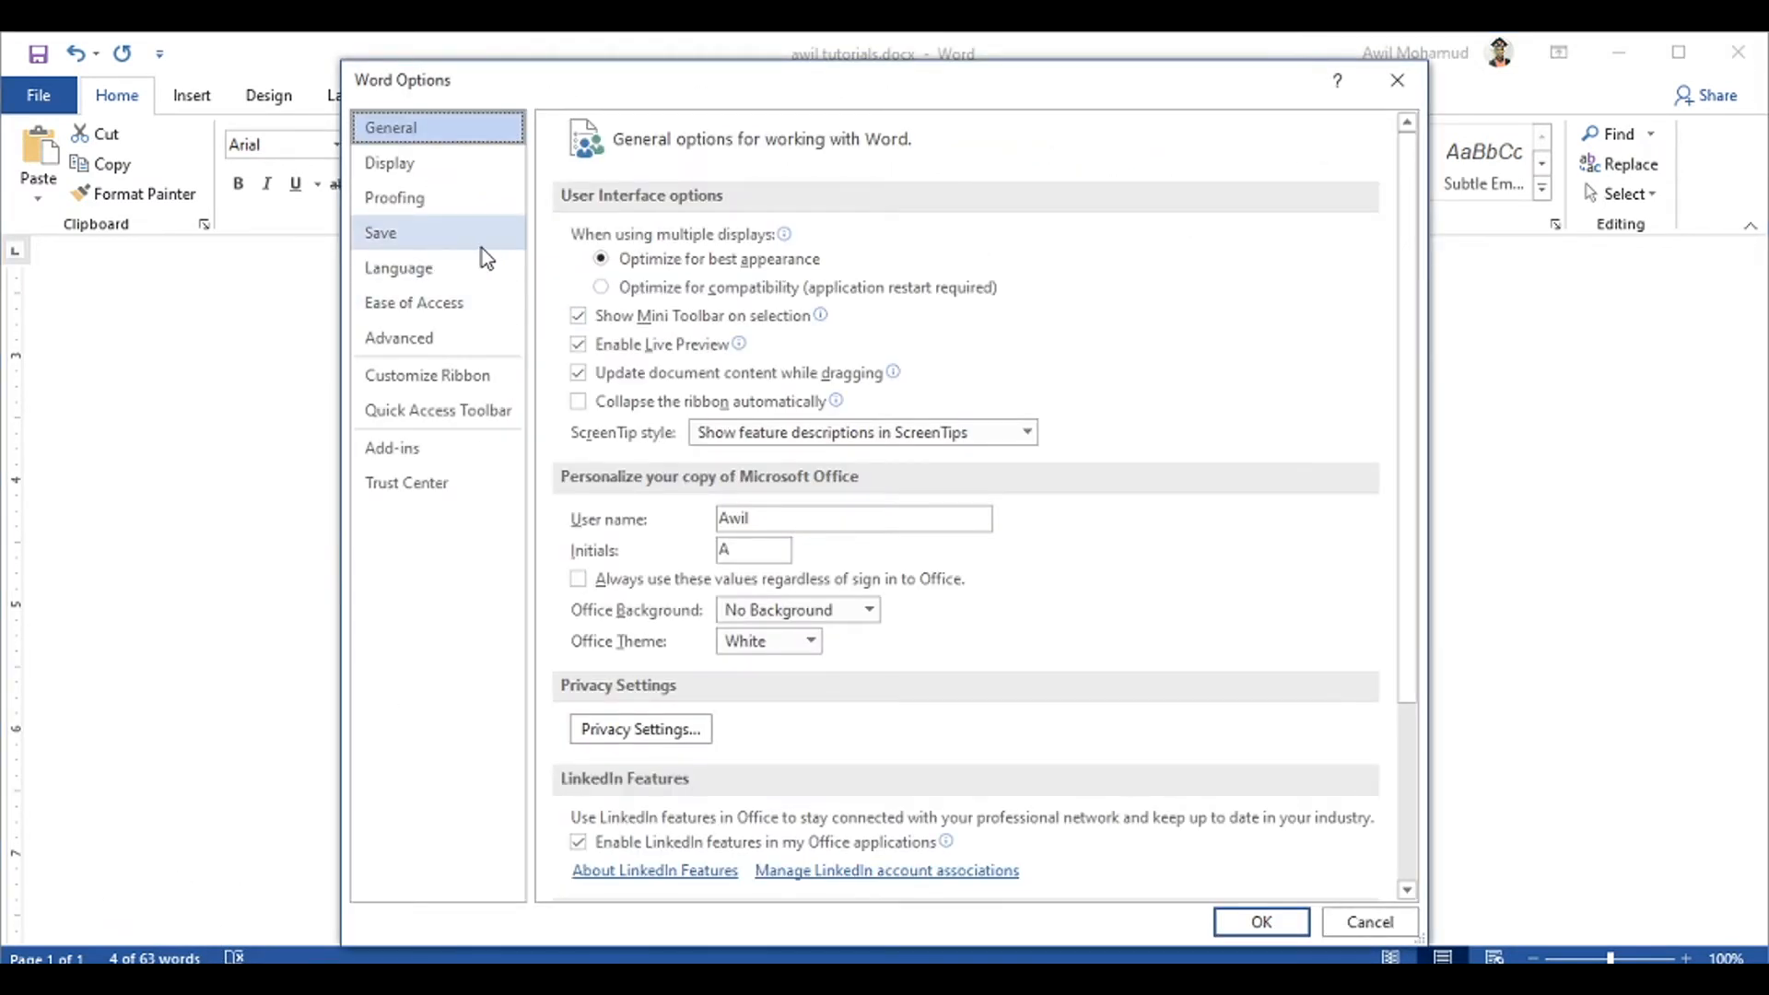
pyautogui.click(423, 205)
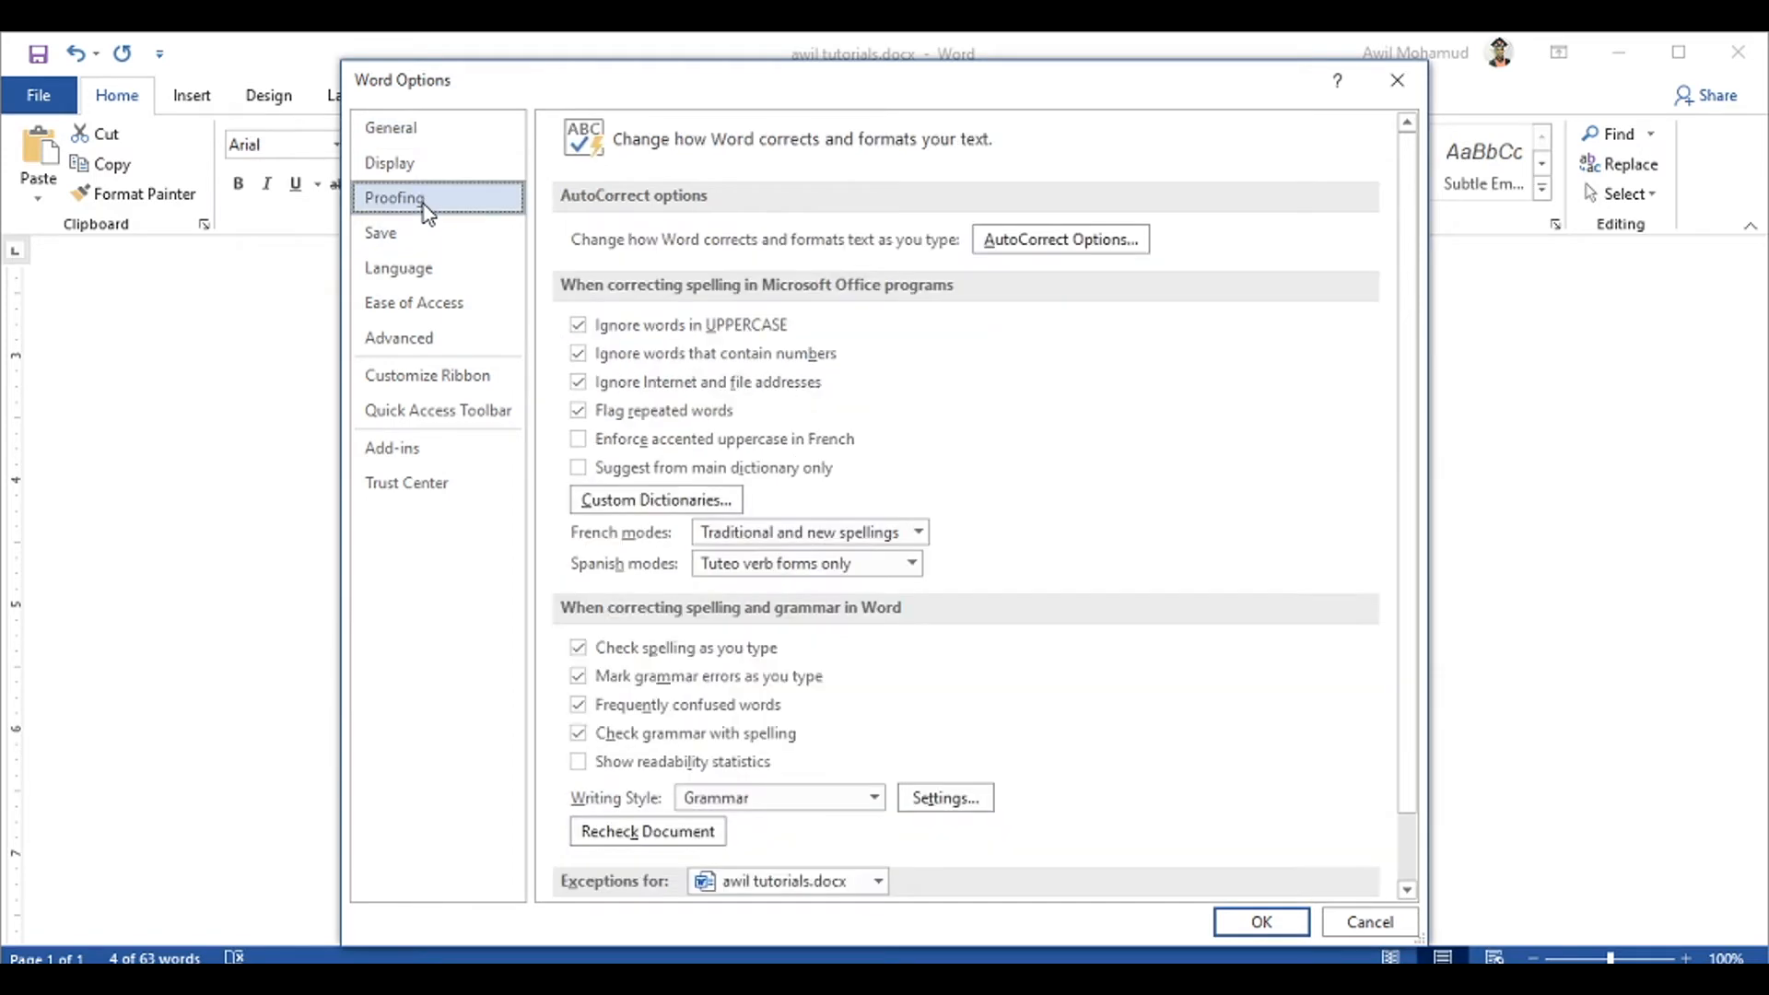
pyautogui.click(1039, 243)
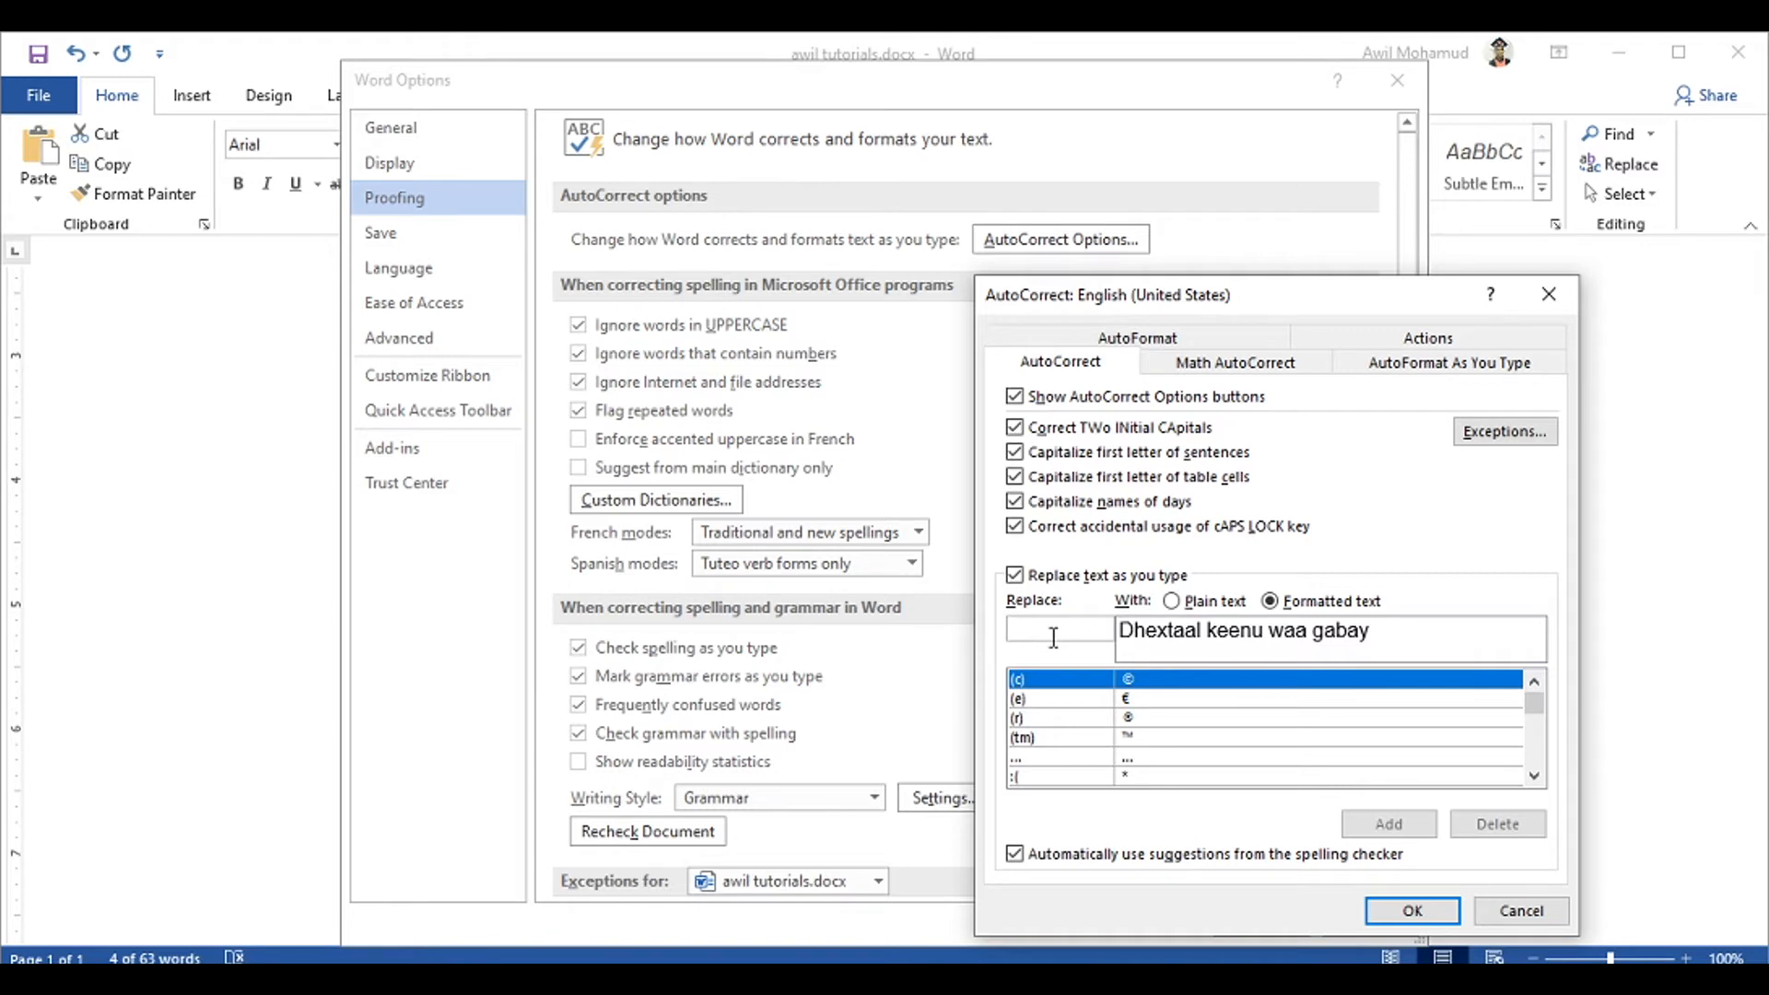
# Add an AutoCorrect entry that replaces "++" with the formatted text "Dhextaal keenu waa gabay" and confirm the settings
pyautogui.write('|')
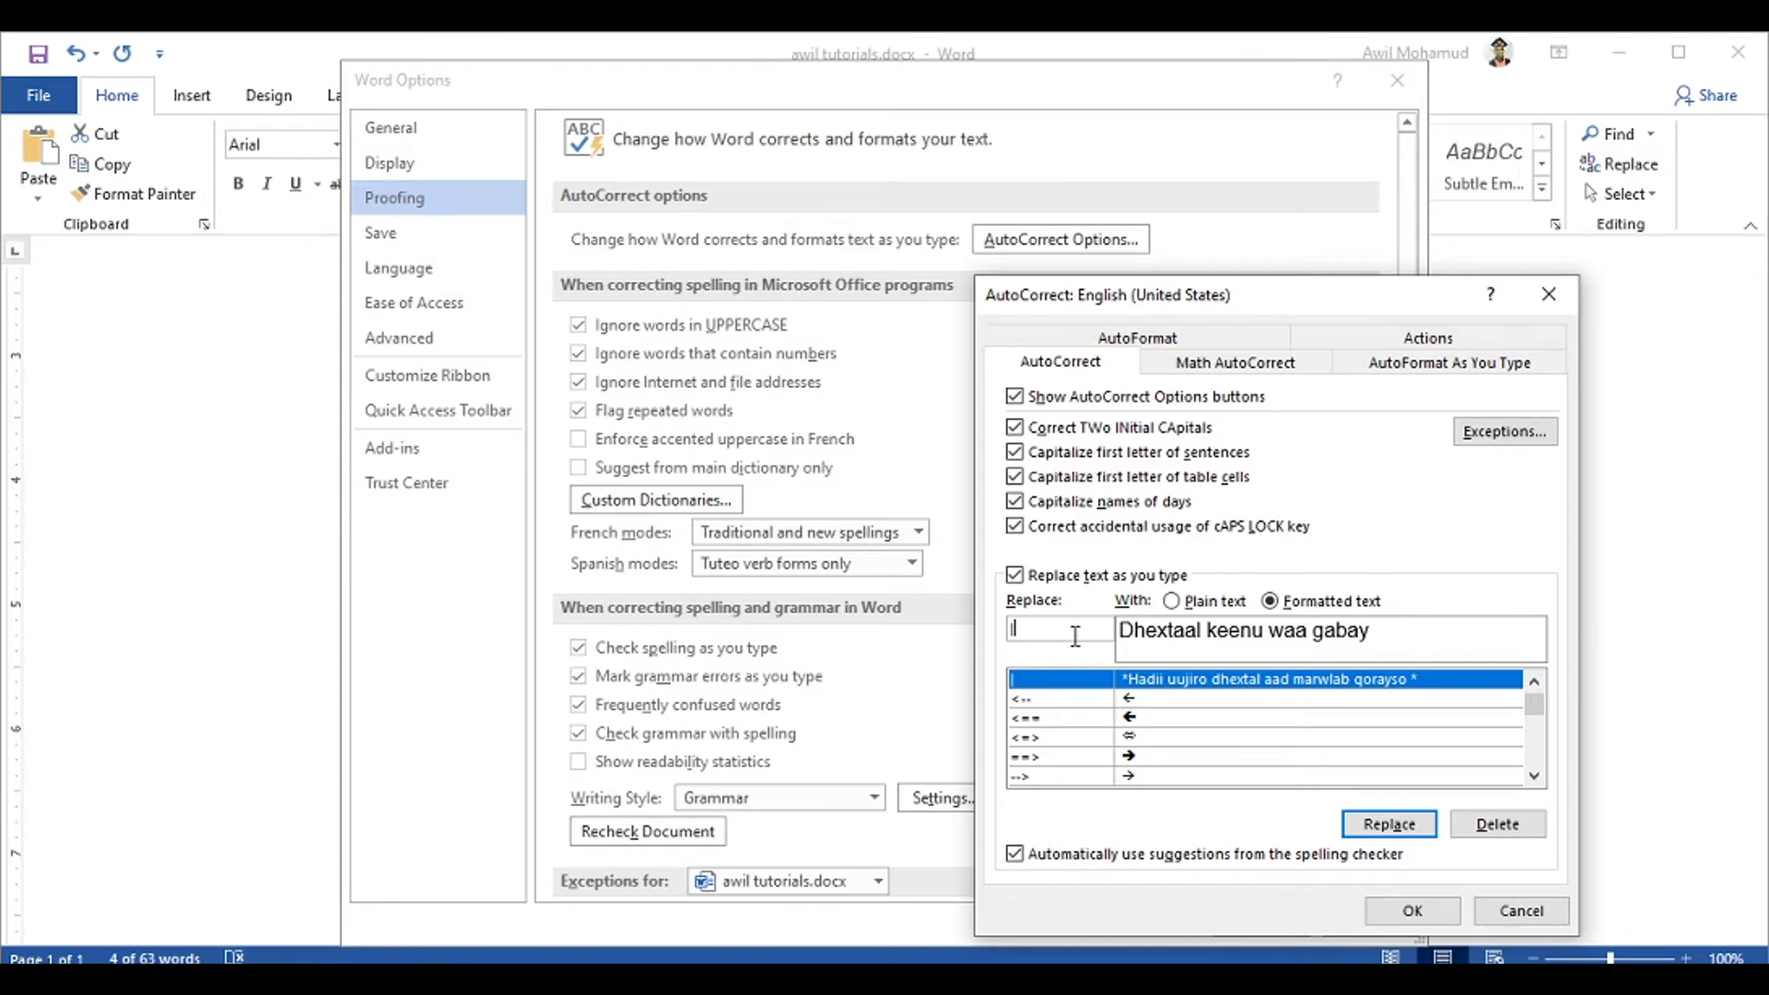
pyautogui.press('BackSpace')
pyautogui.write('*')
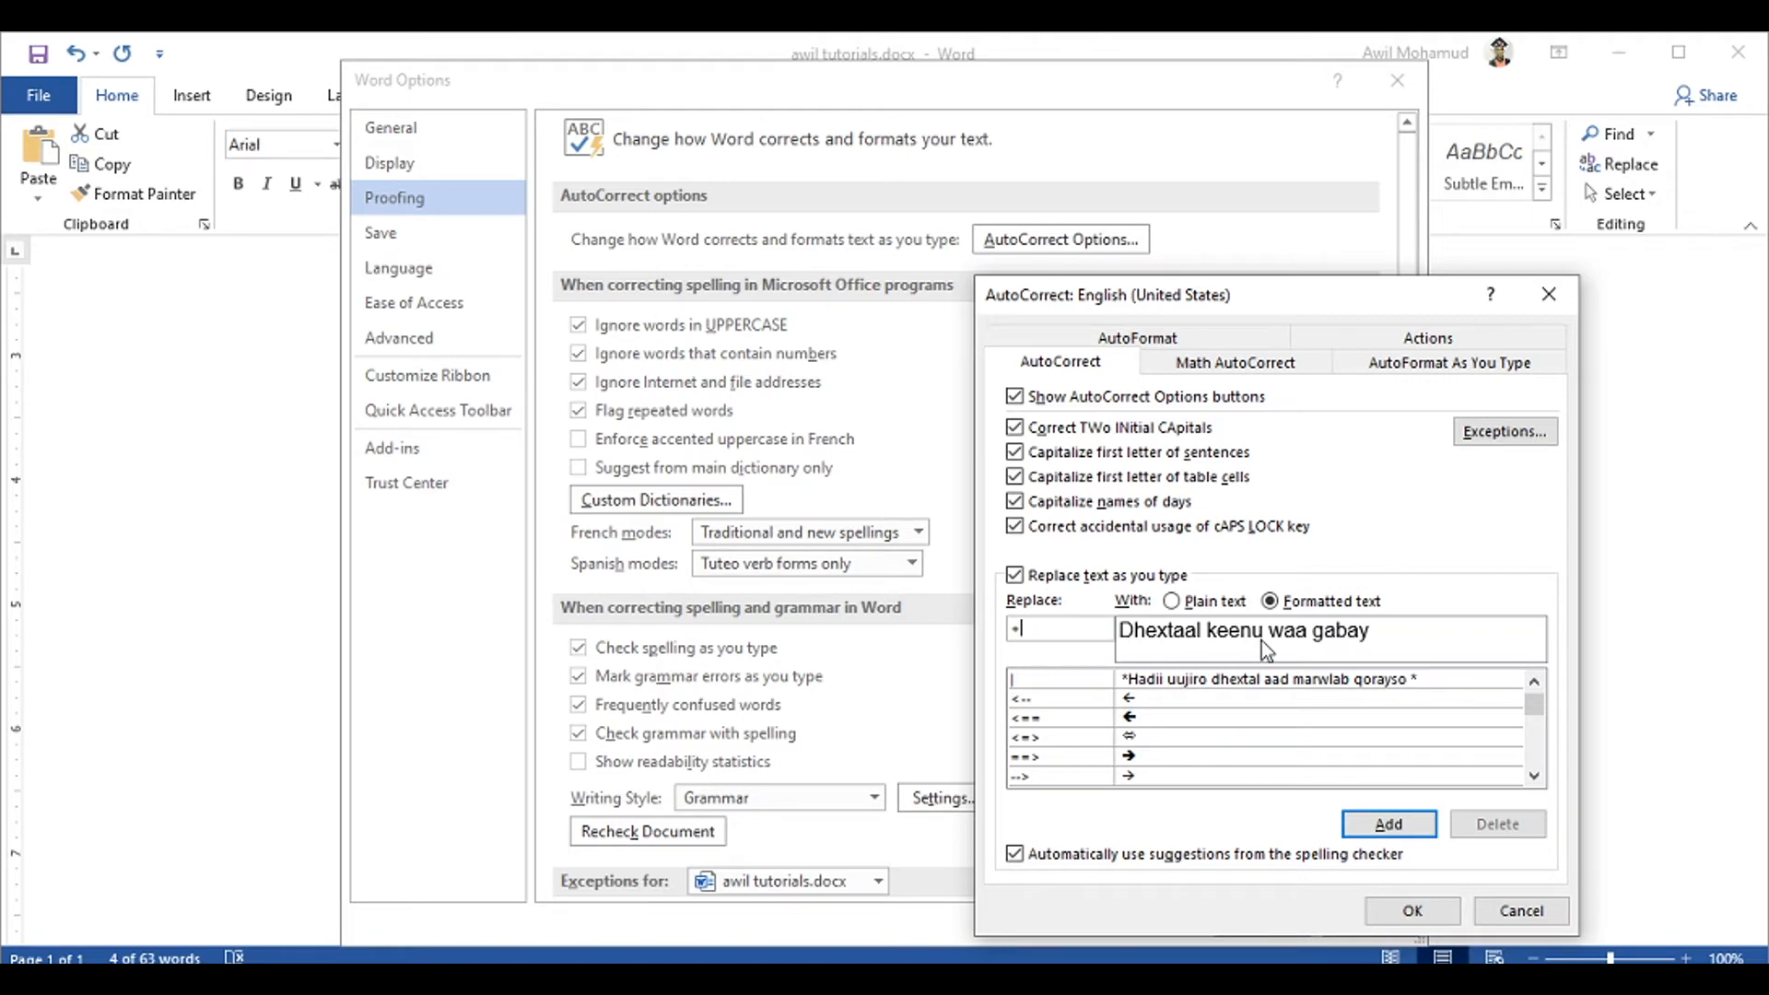
pyautogui.write('*')
pyautogui.click(1389, 825)
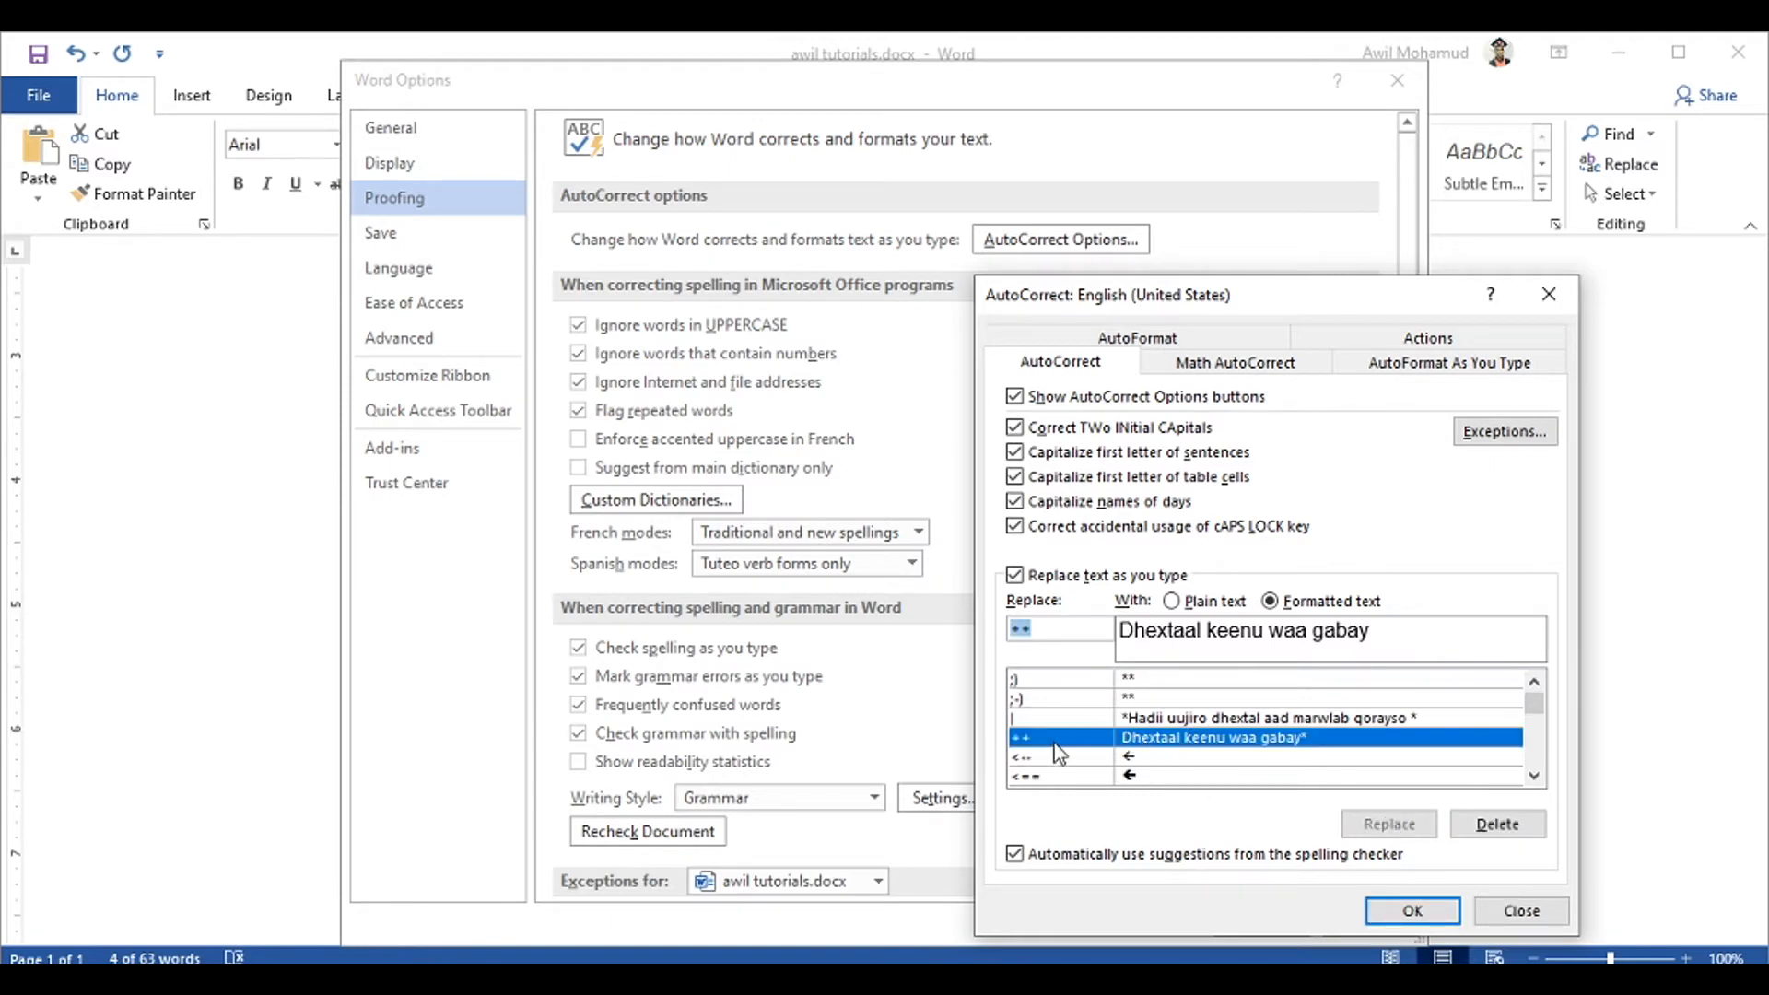
pyautogui.click(1409, 910)
pyautogui.click(1283, 922)
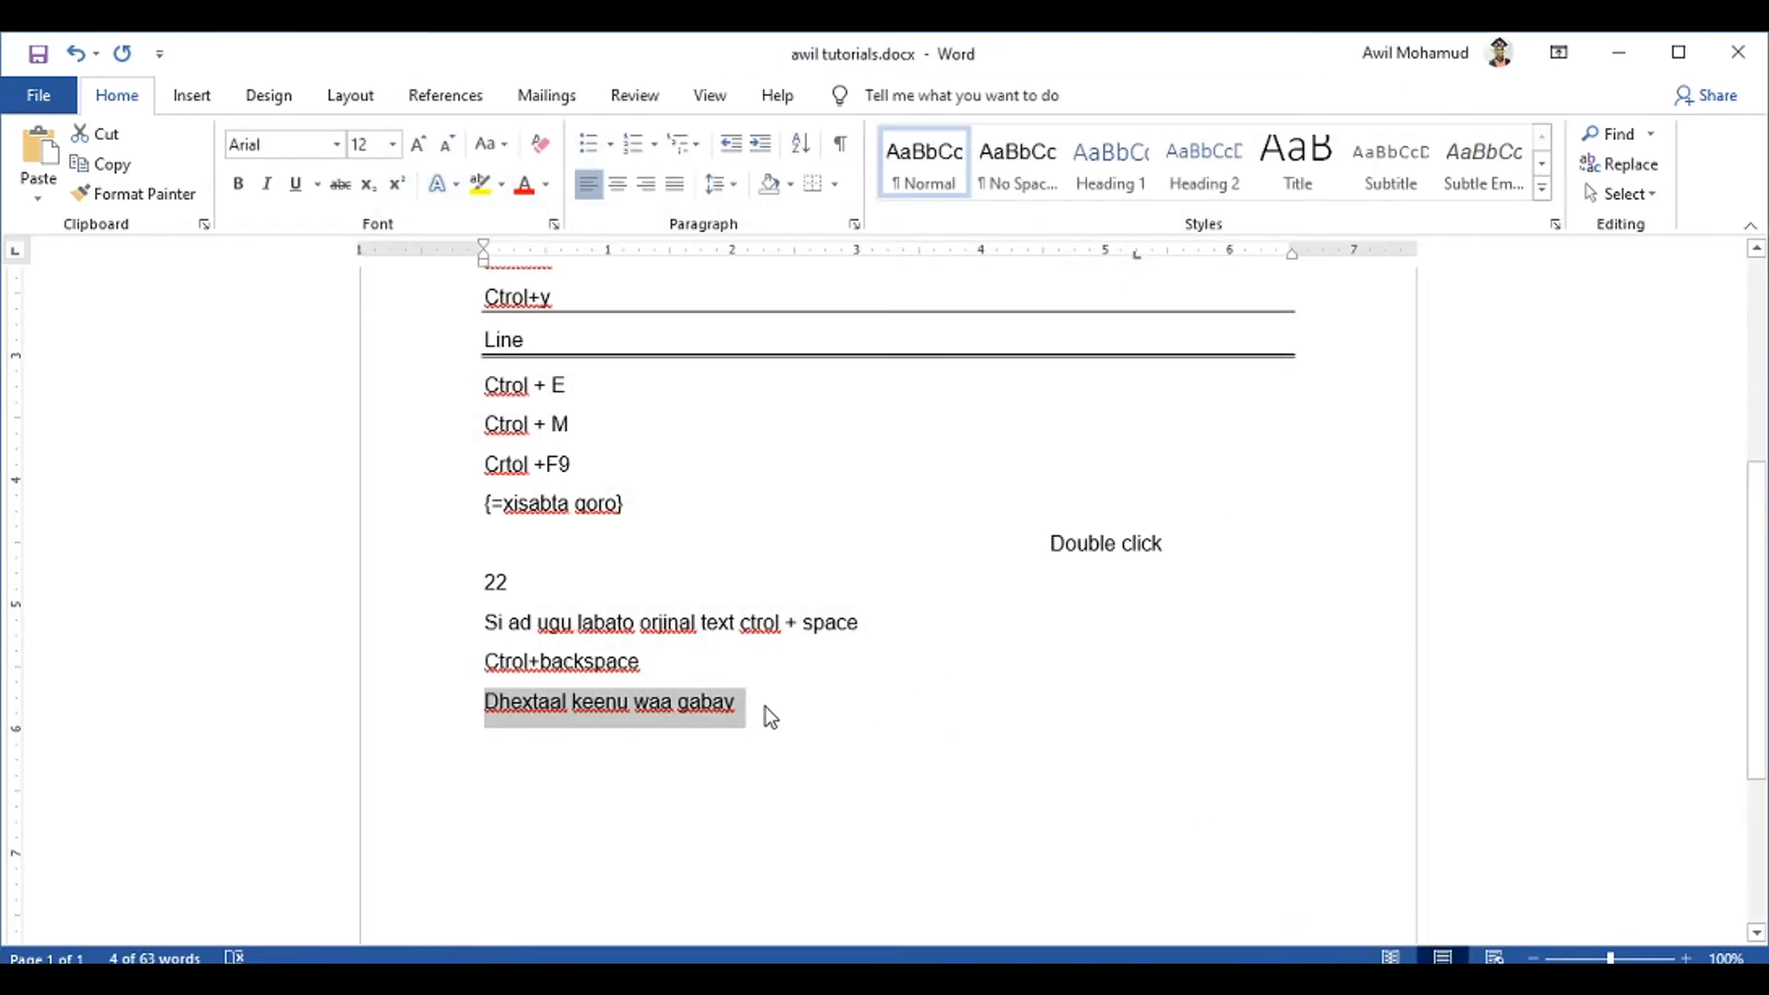
# Try the "++" AutoCorrect entry on a new line below "Dhextaal keenu waa gabay"
pyautogui.click(765, 705)
pyautogui.press('Return')
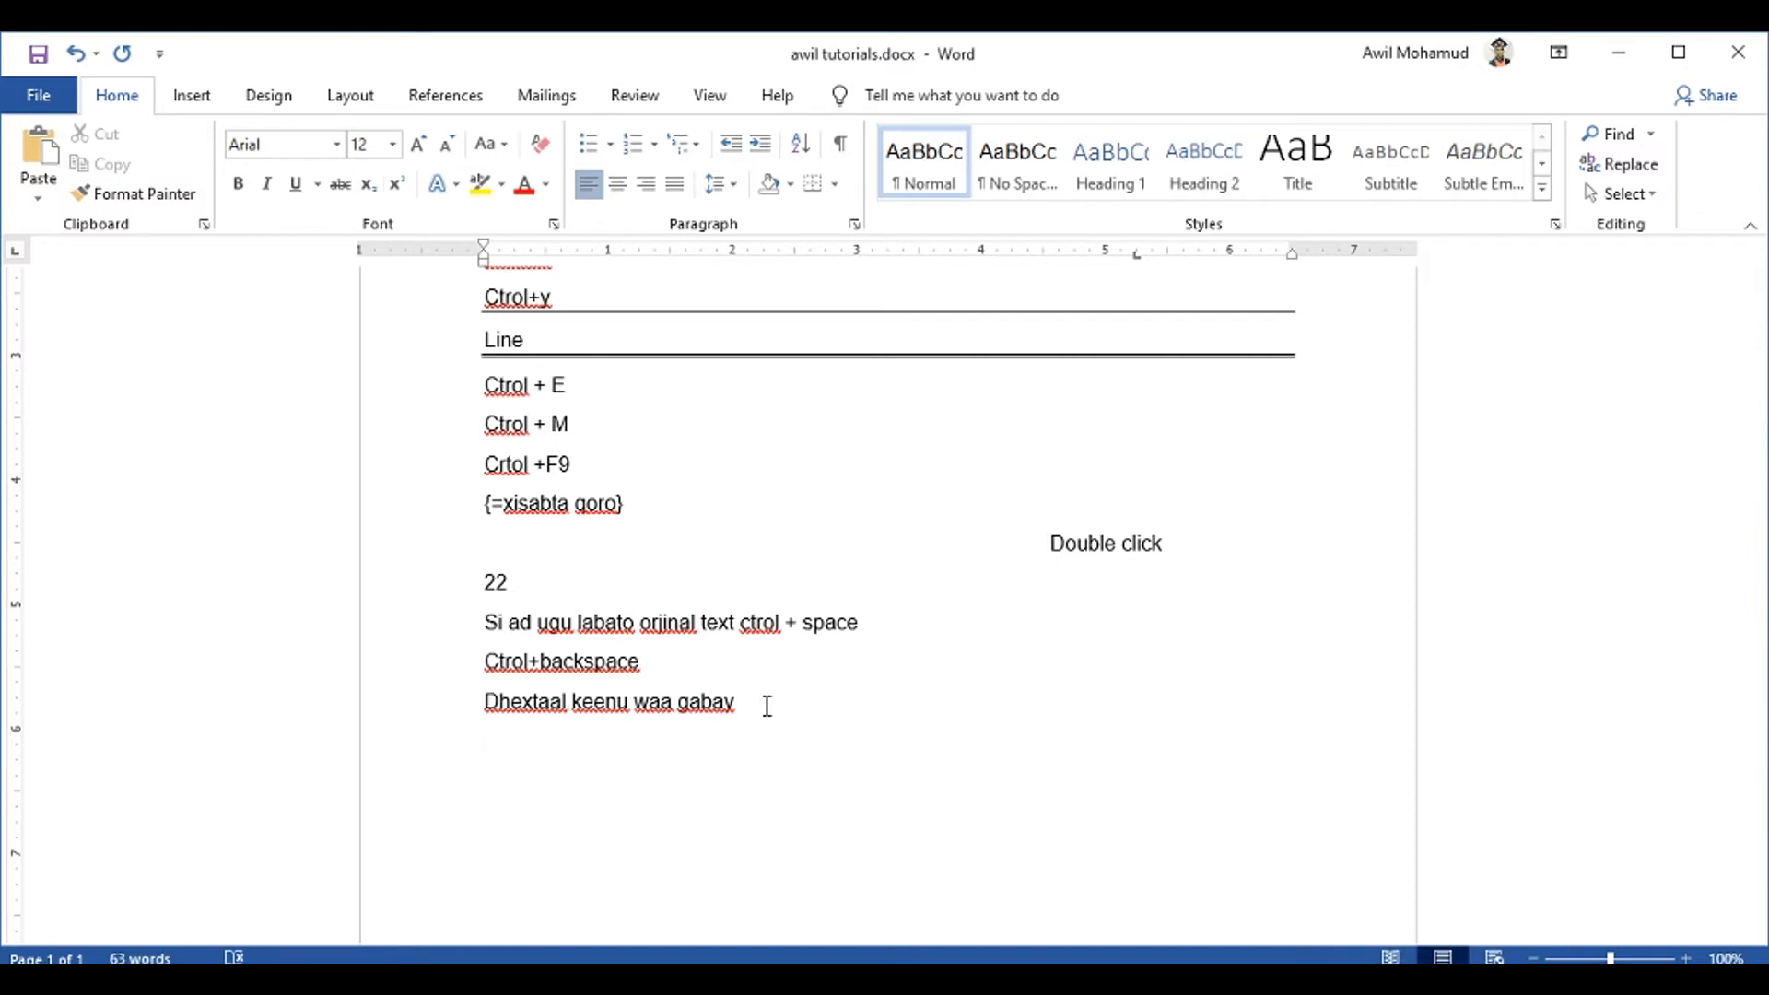
pyautogui.hotkey('ctrl', '=')
pyautogui.hotkey('ctrl', '=')
pyautogui.hotkey('ctrl', '=')
# Add an AutoCorrect entry that replaces "~" with the formatted text of the "Dhextaal keenu waa gabay" line
pyautogui.tripleClick(597, 707)
pyautogui.hotkey('ctrl', 'c')
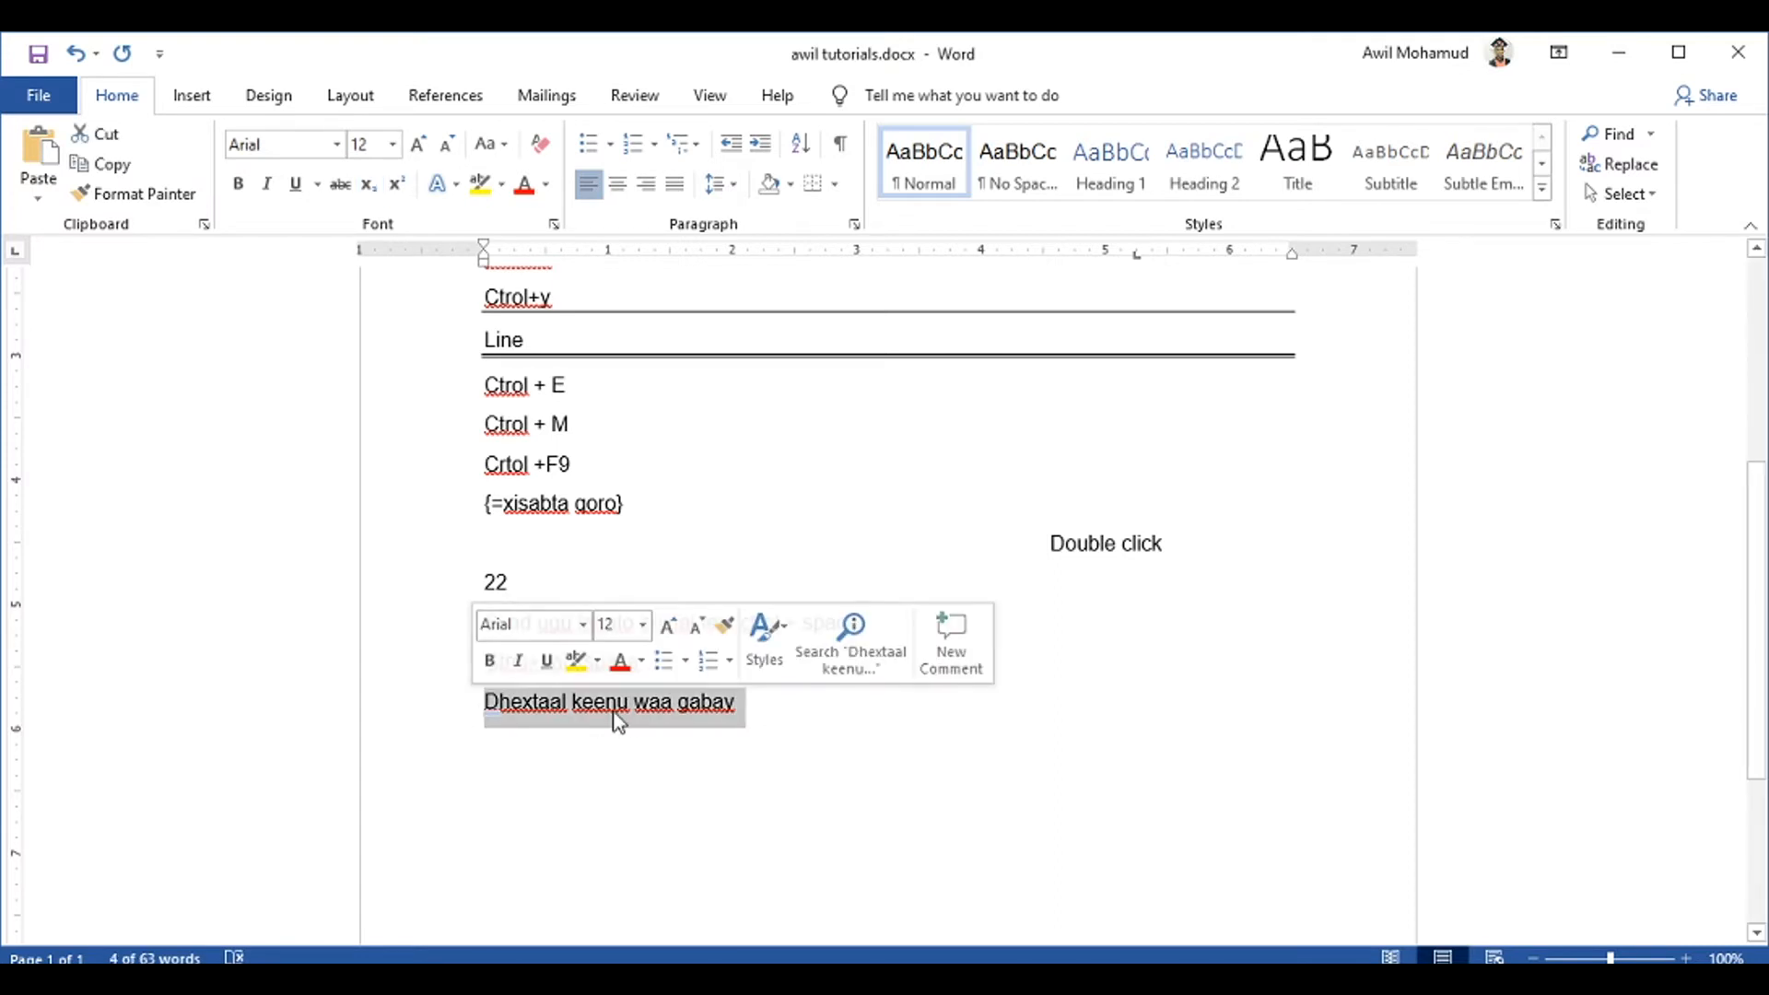
pyautogui.click(41, 101)
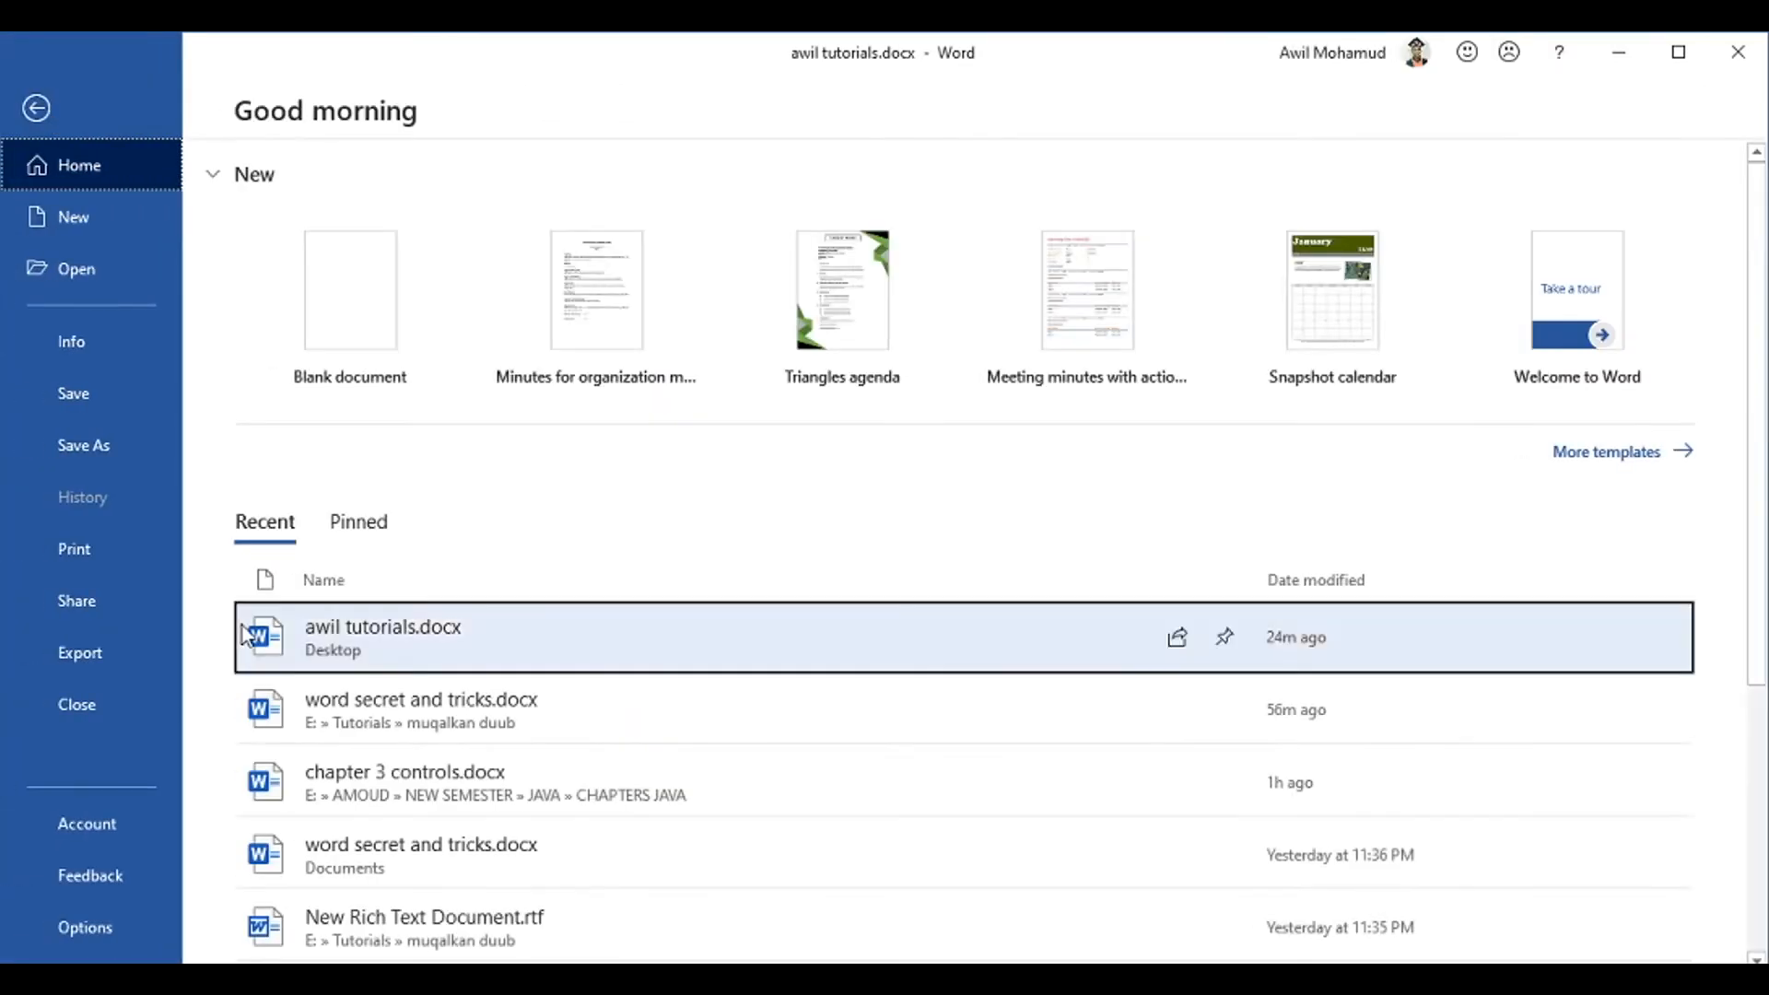
pyautogui.click(93, 943)
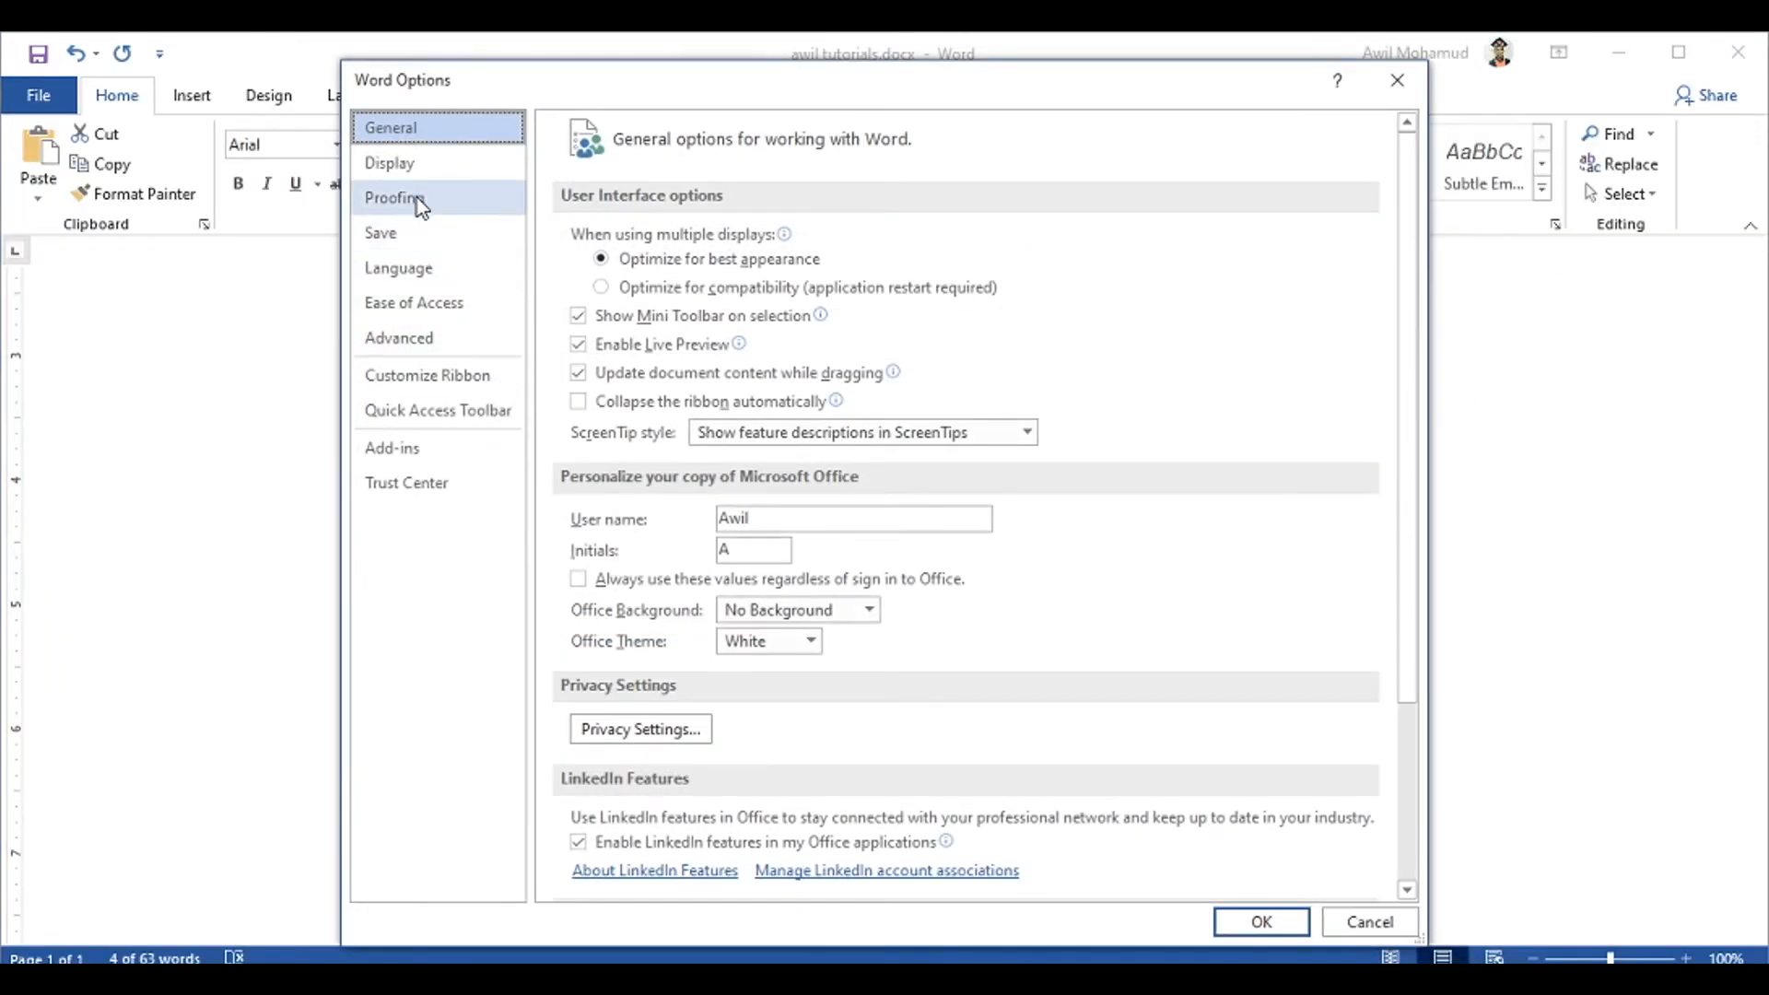
pyautogui.click(419, 203)
pyautogui.click(1069, 242)
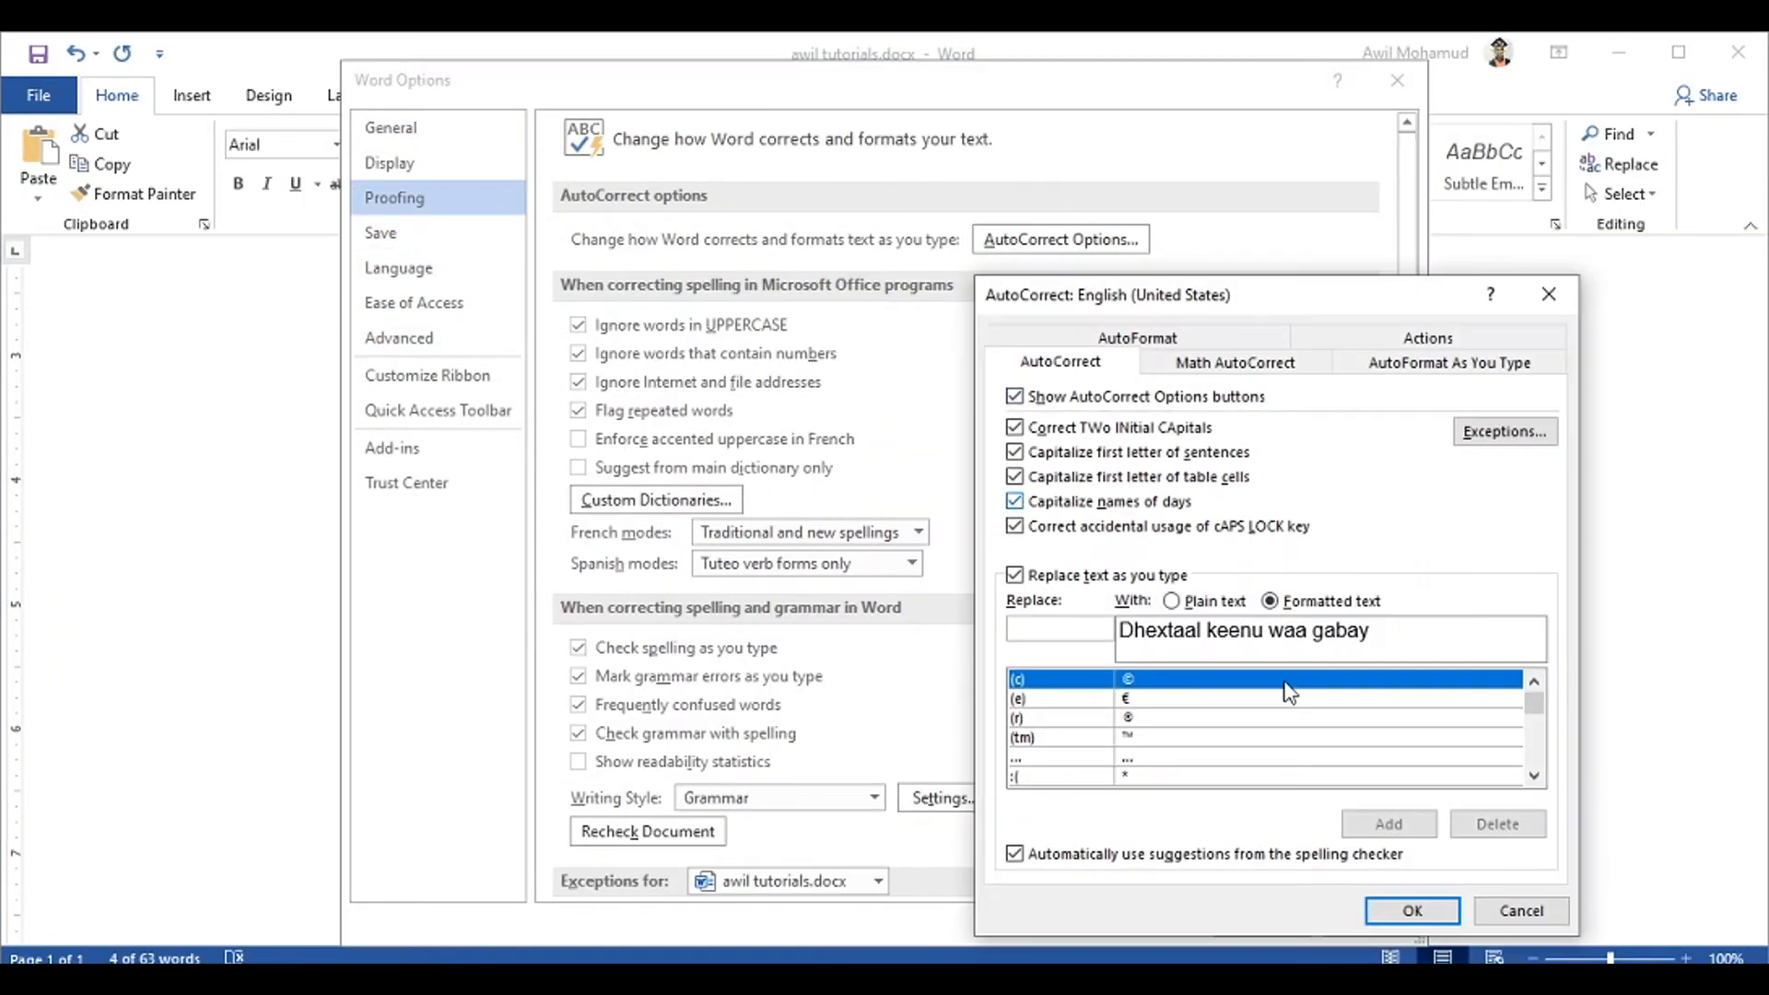
pyautogui.click(1047, 627)
pyautogui.write('-')
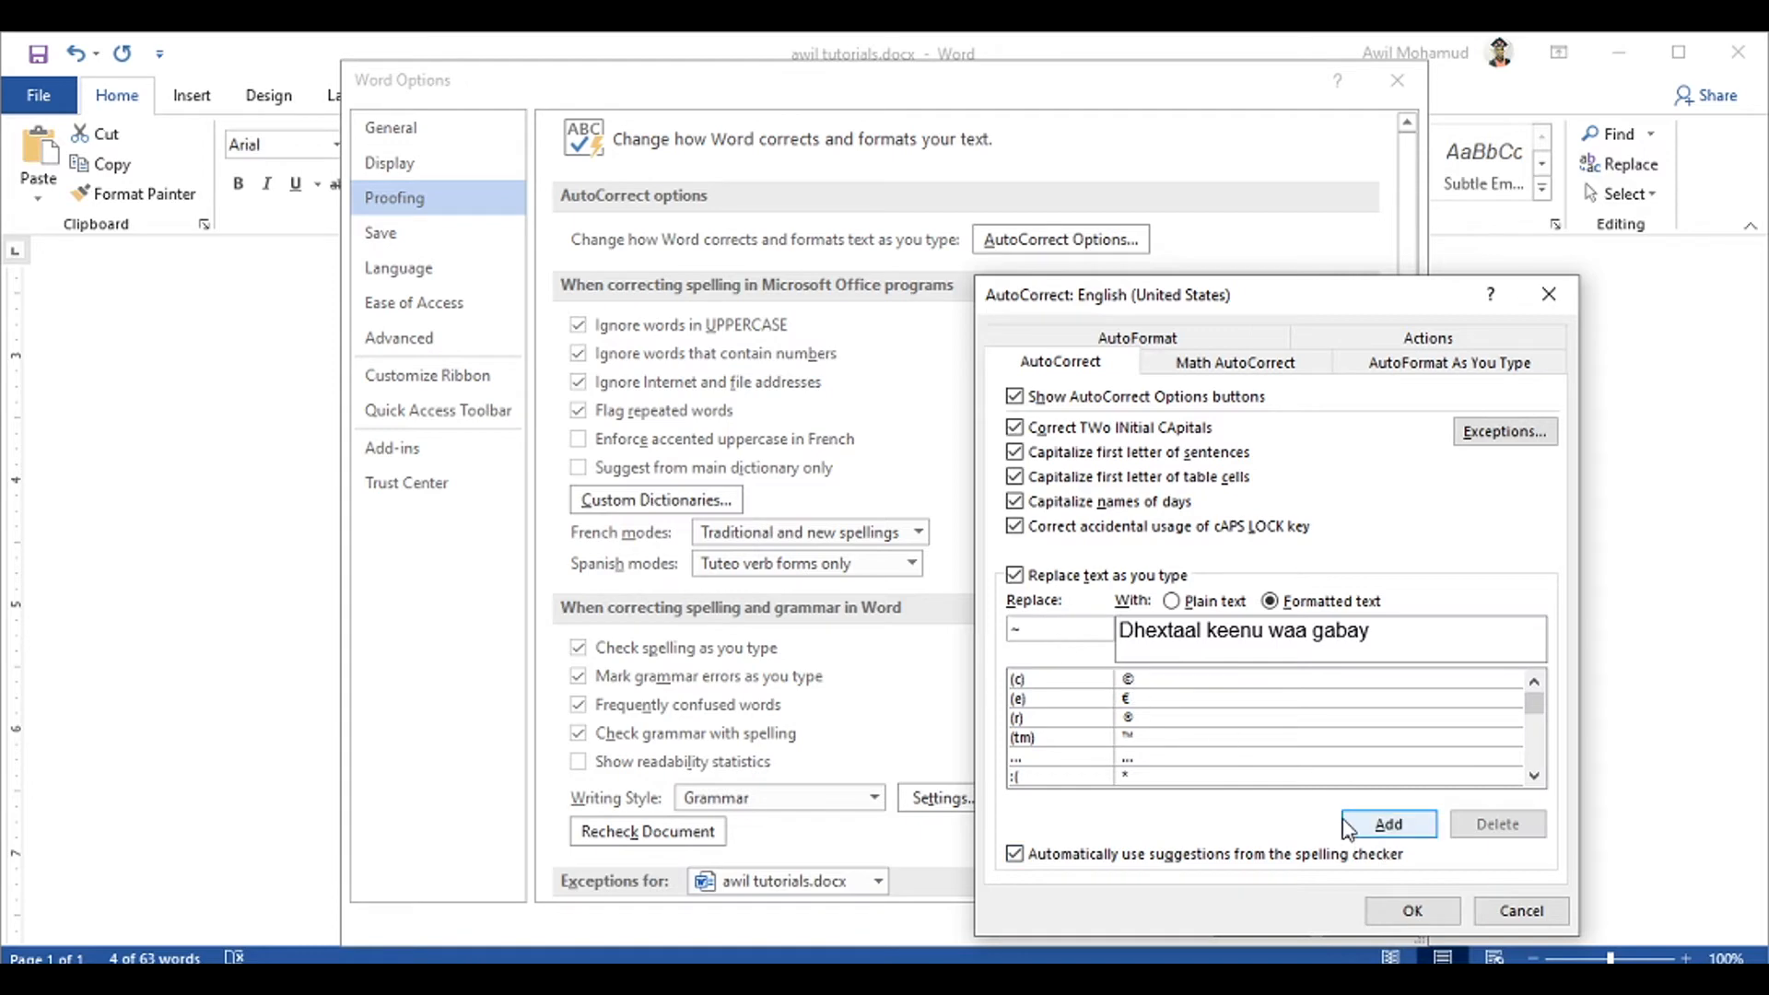
pyautogui.click(1371, 824)
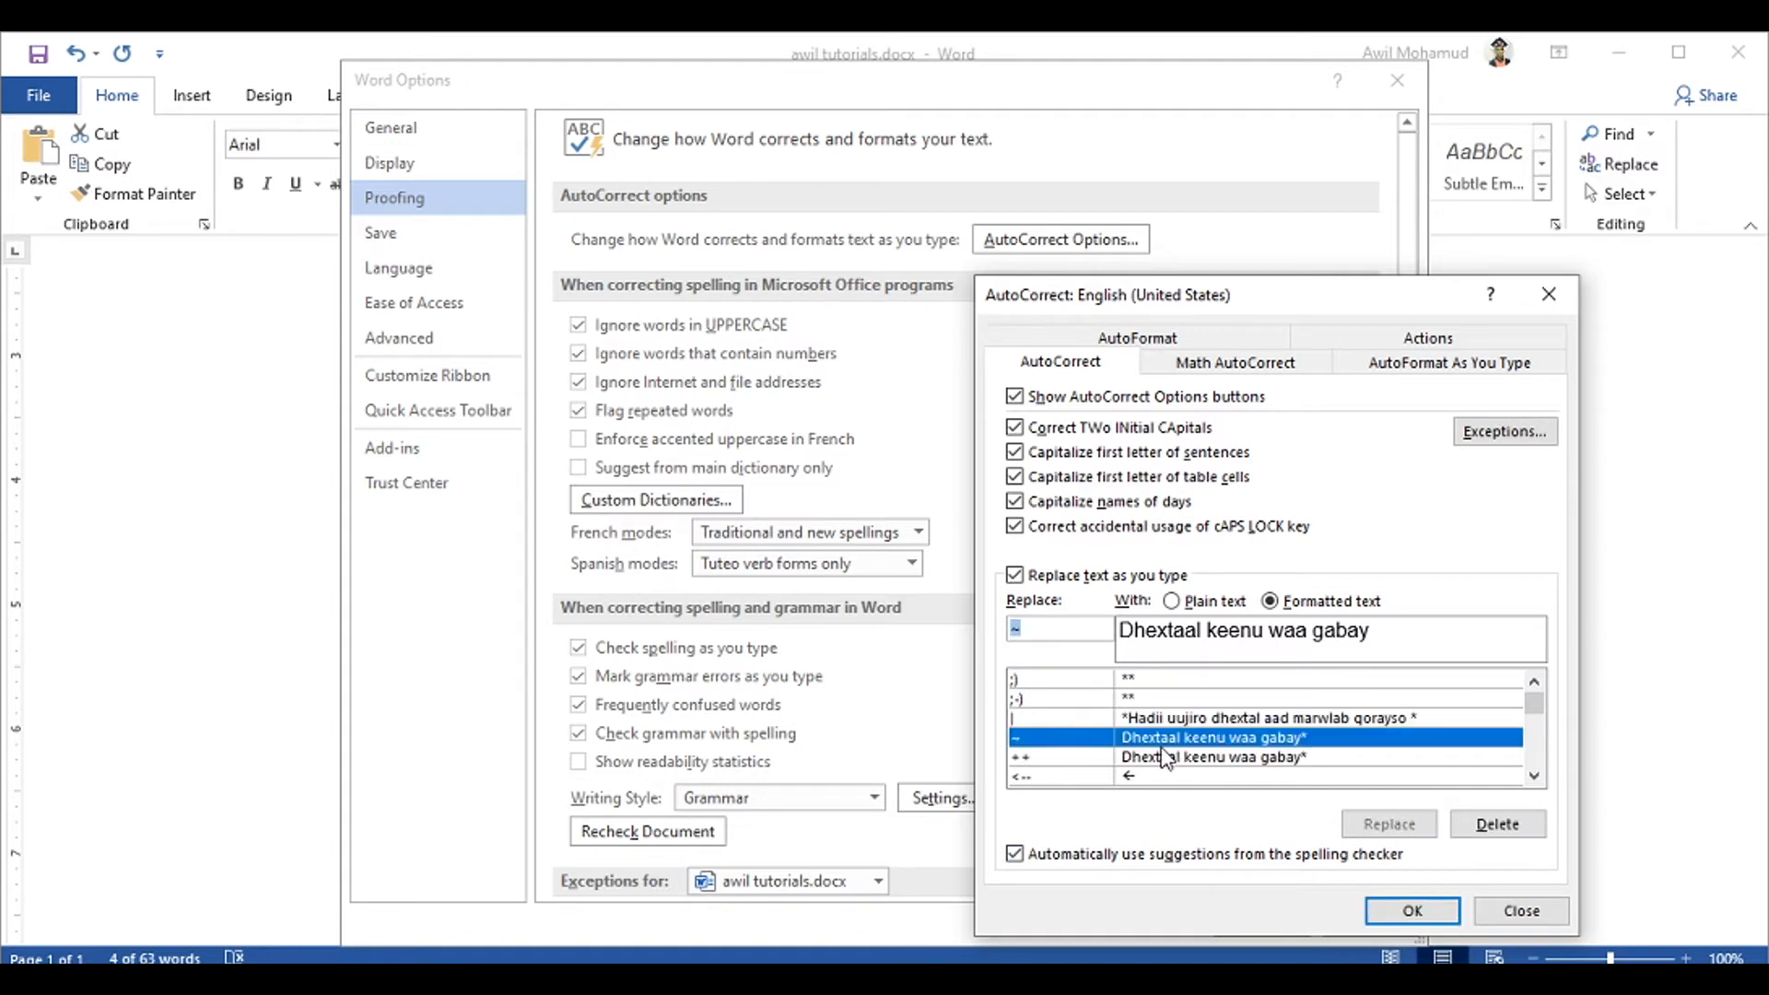
# Delete the "++" AutoCorrect entry and confirm the settings
pyautogui.click(1080, 757)
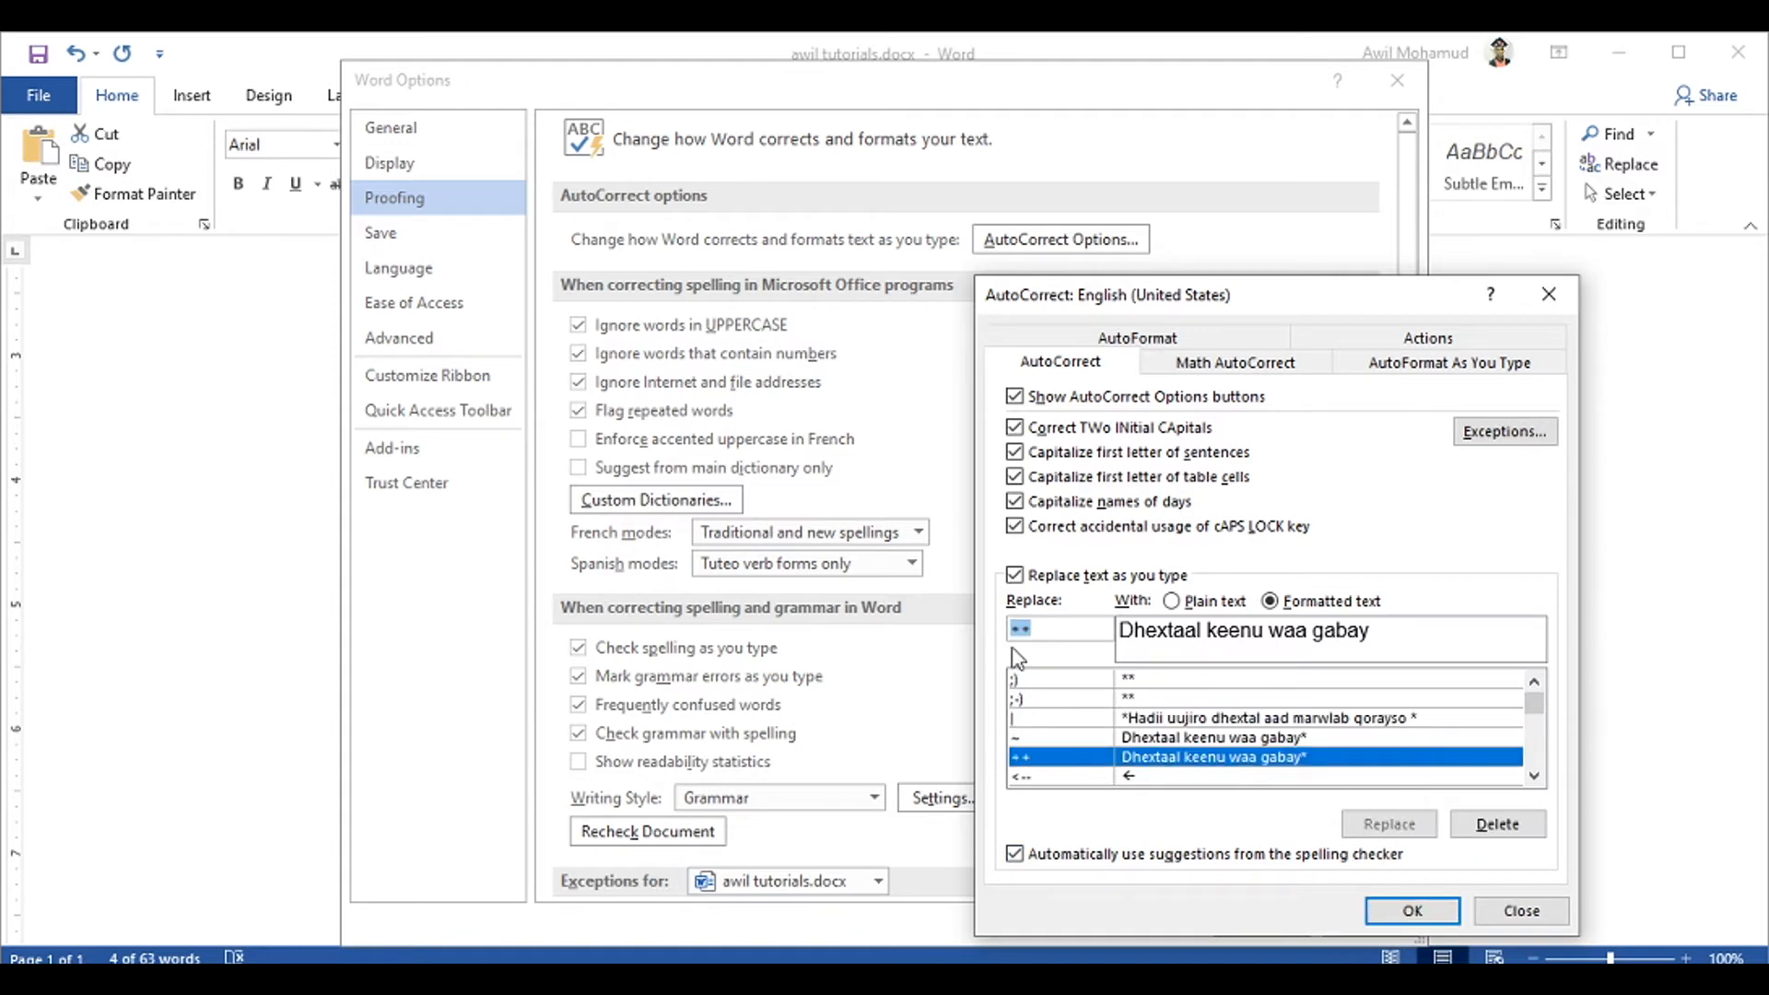
pyautogui.press('BackSpace')
pyautogui.press('BackSpace')
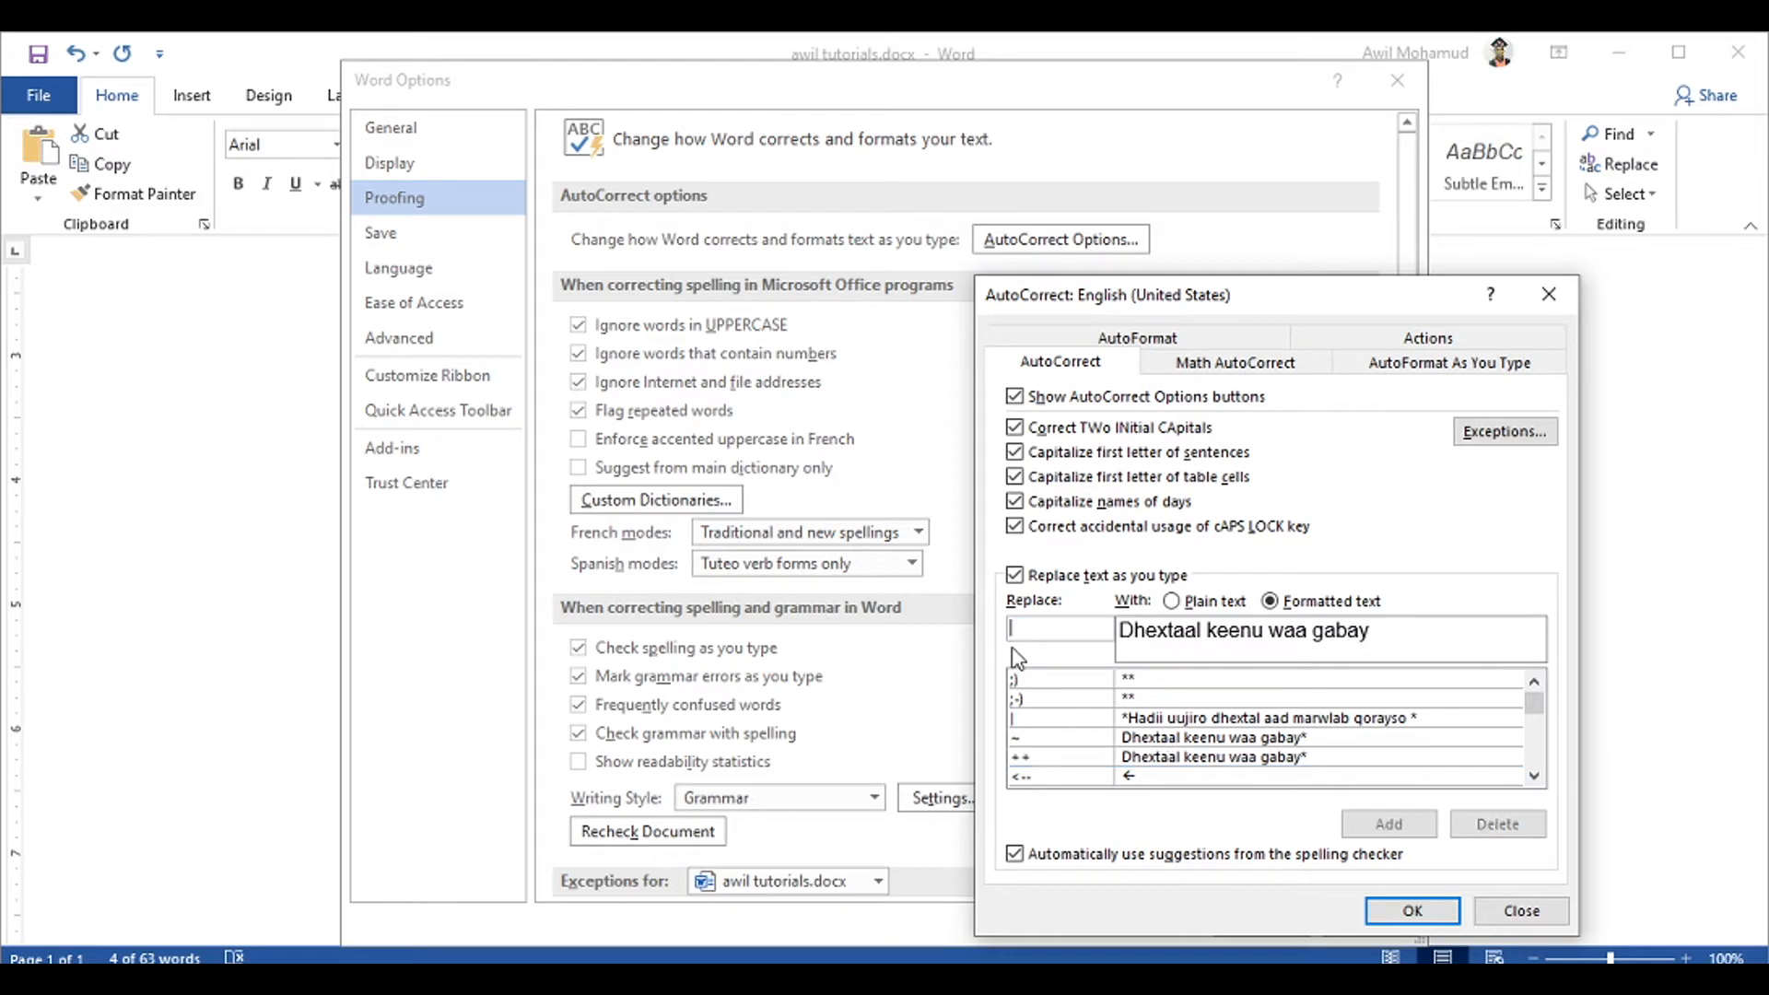
pyautogui.click(1066, 759)
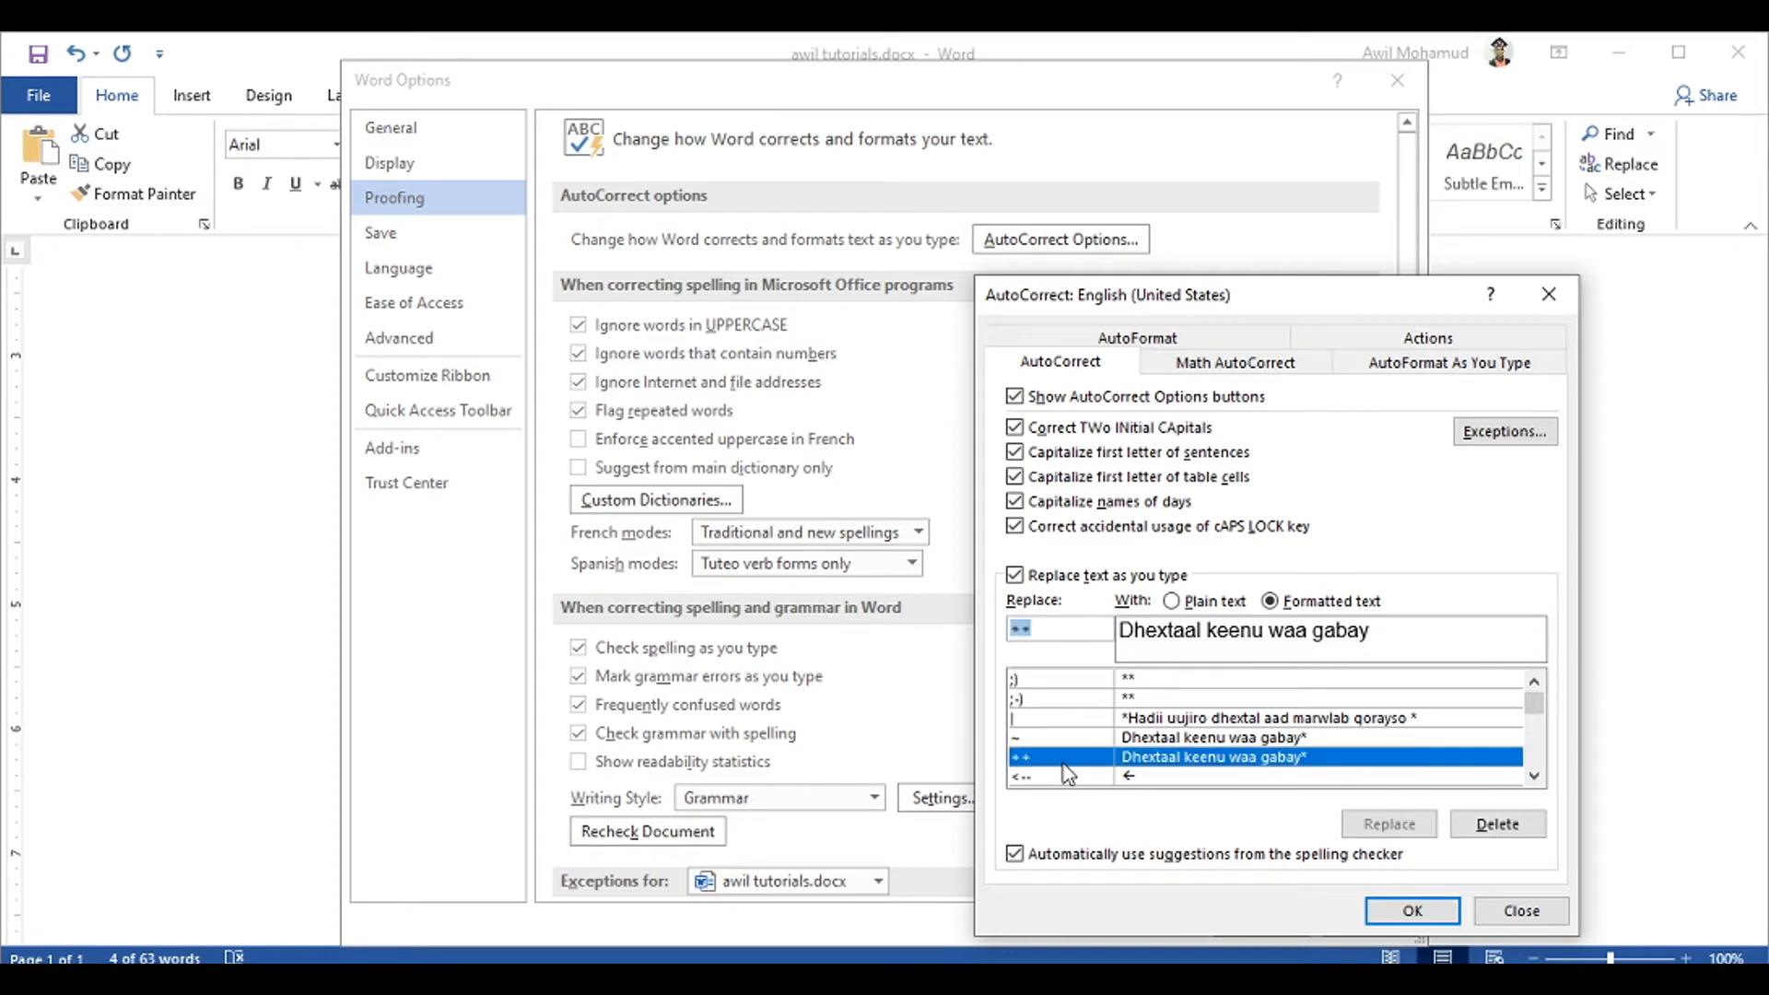
pyautogui.click(1490, 827)
pyautogui.click(1380, 908)
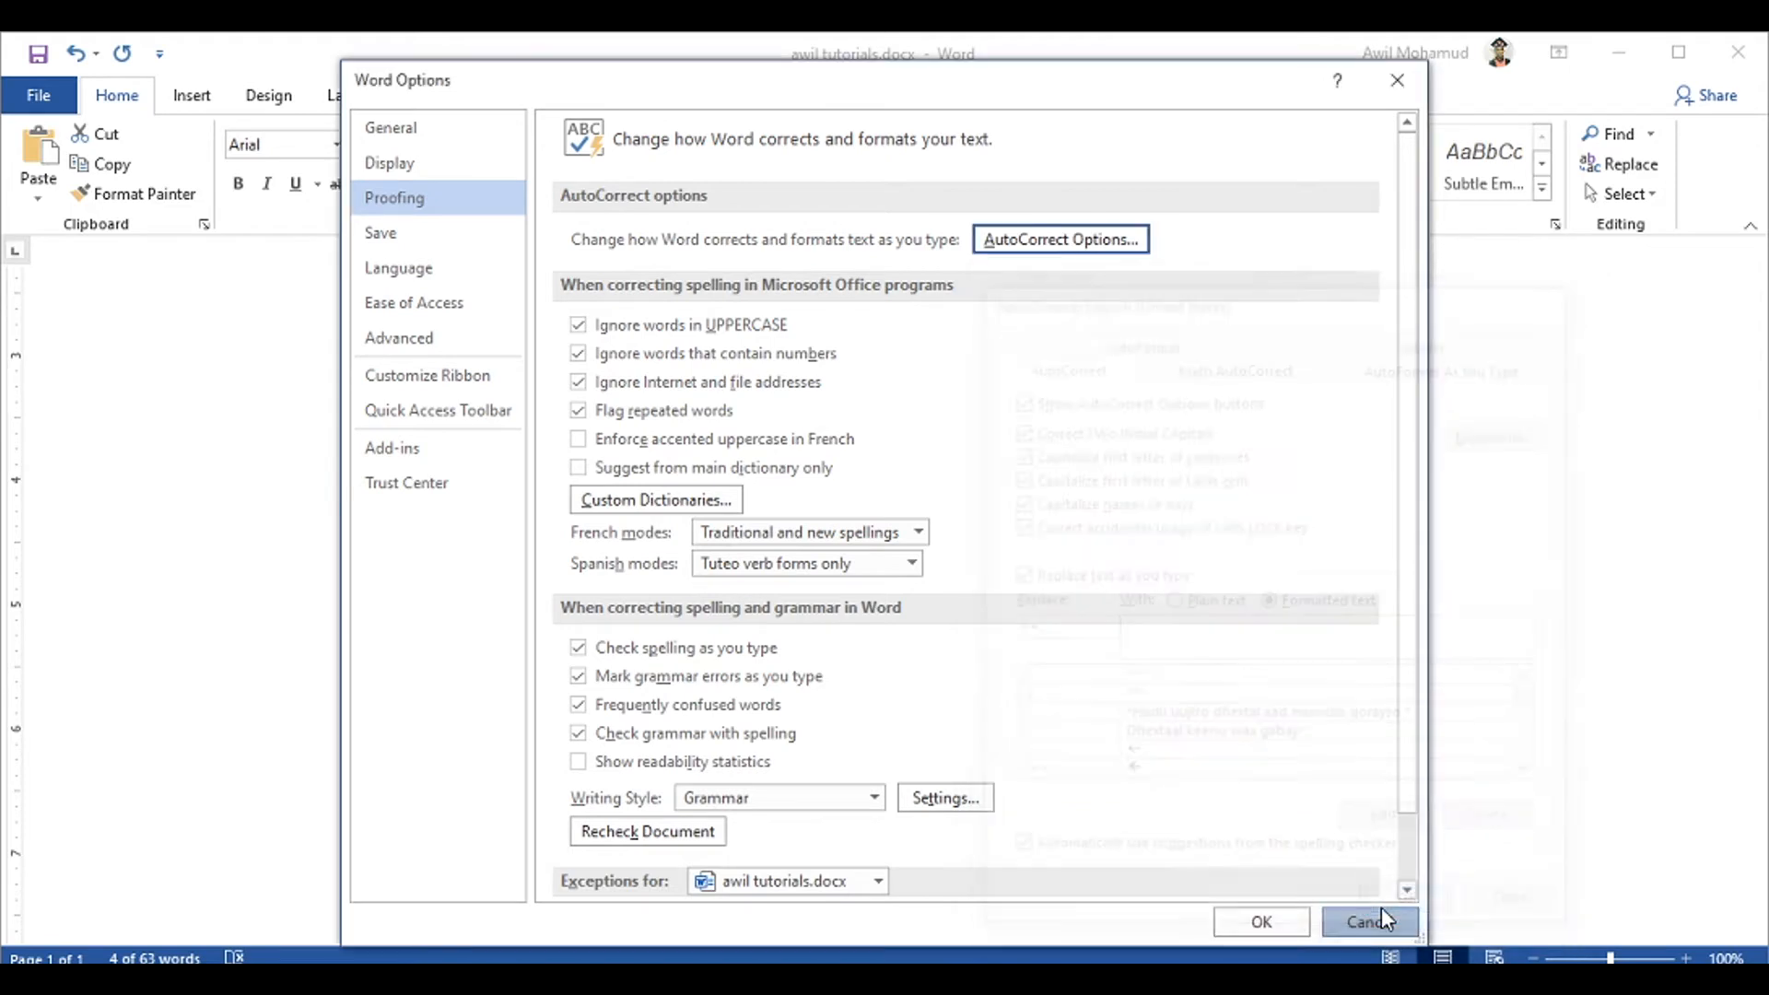
pyautogui.click(1245, 919)
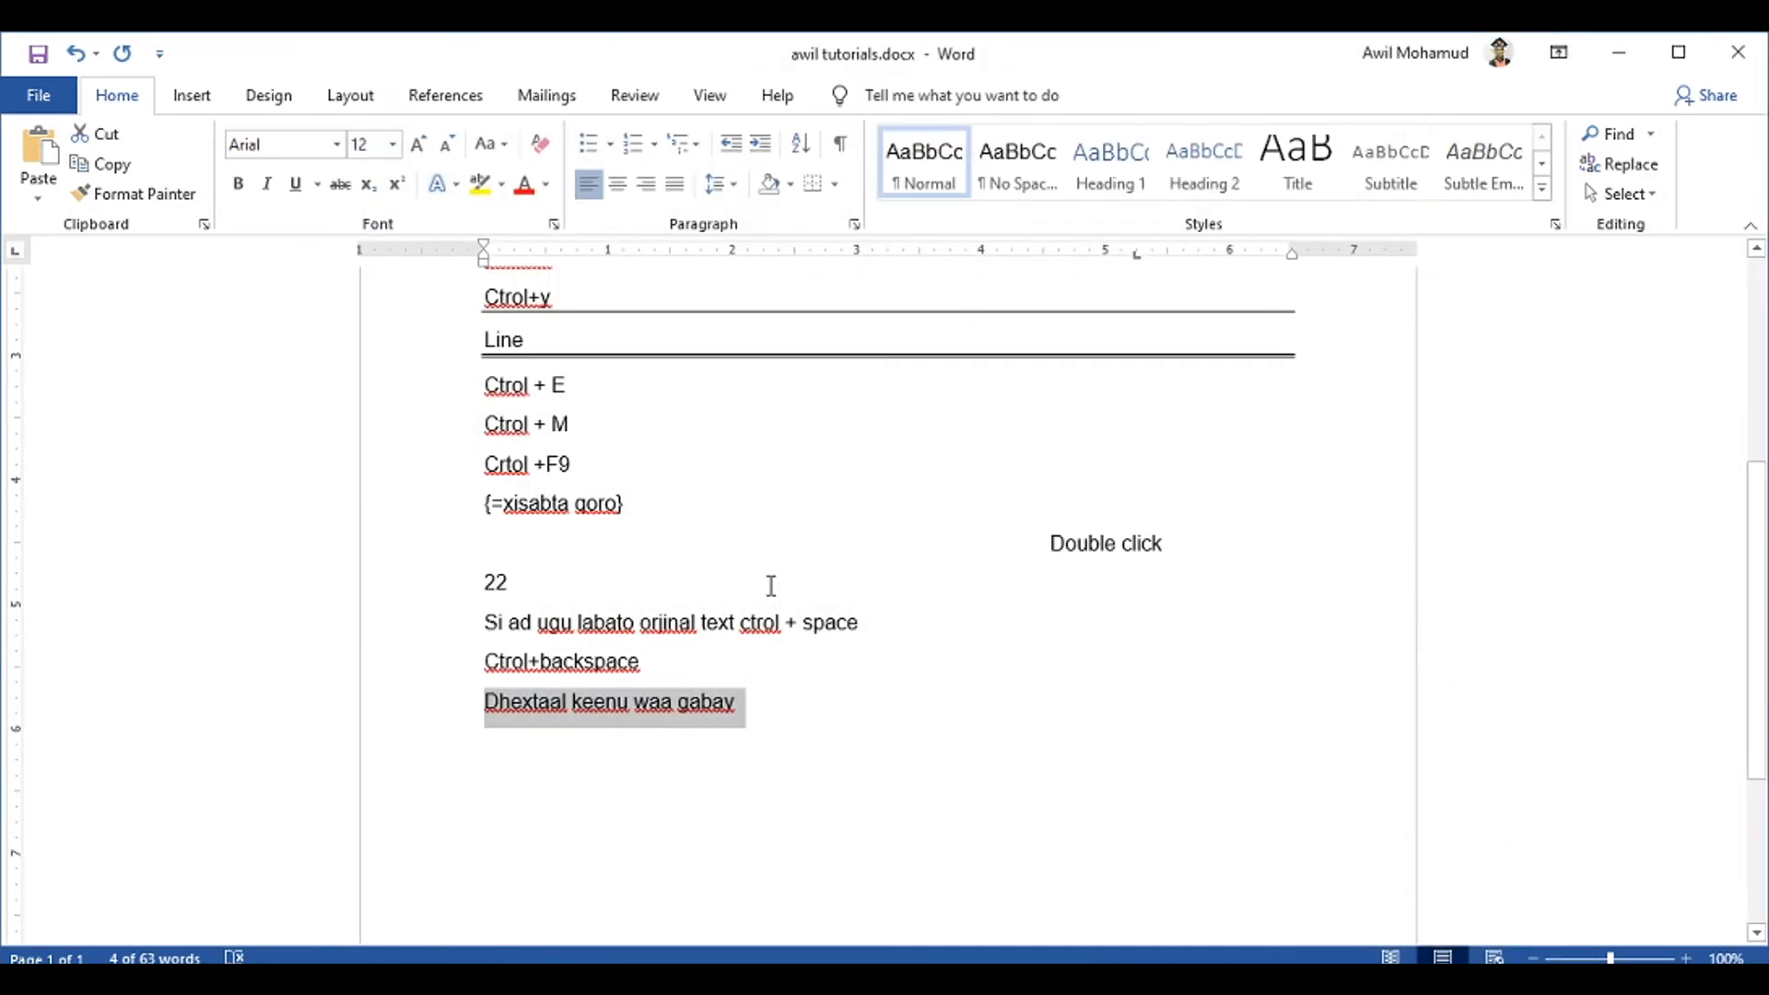
# Insert a second "Dhextaal keenu waa gabay" line below the first one, leaving a blank line between them
pyautogui.click(770, 705)
pyautogui.press('Return')
pyautogui.press('Return')
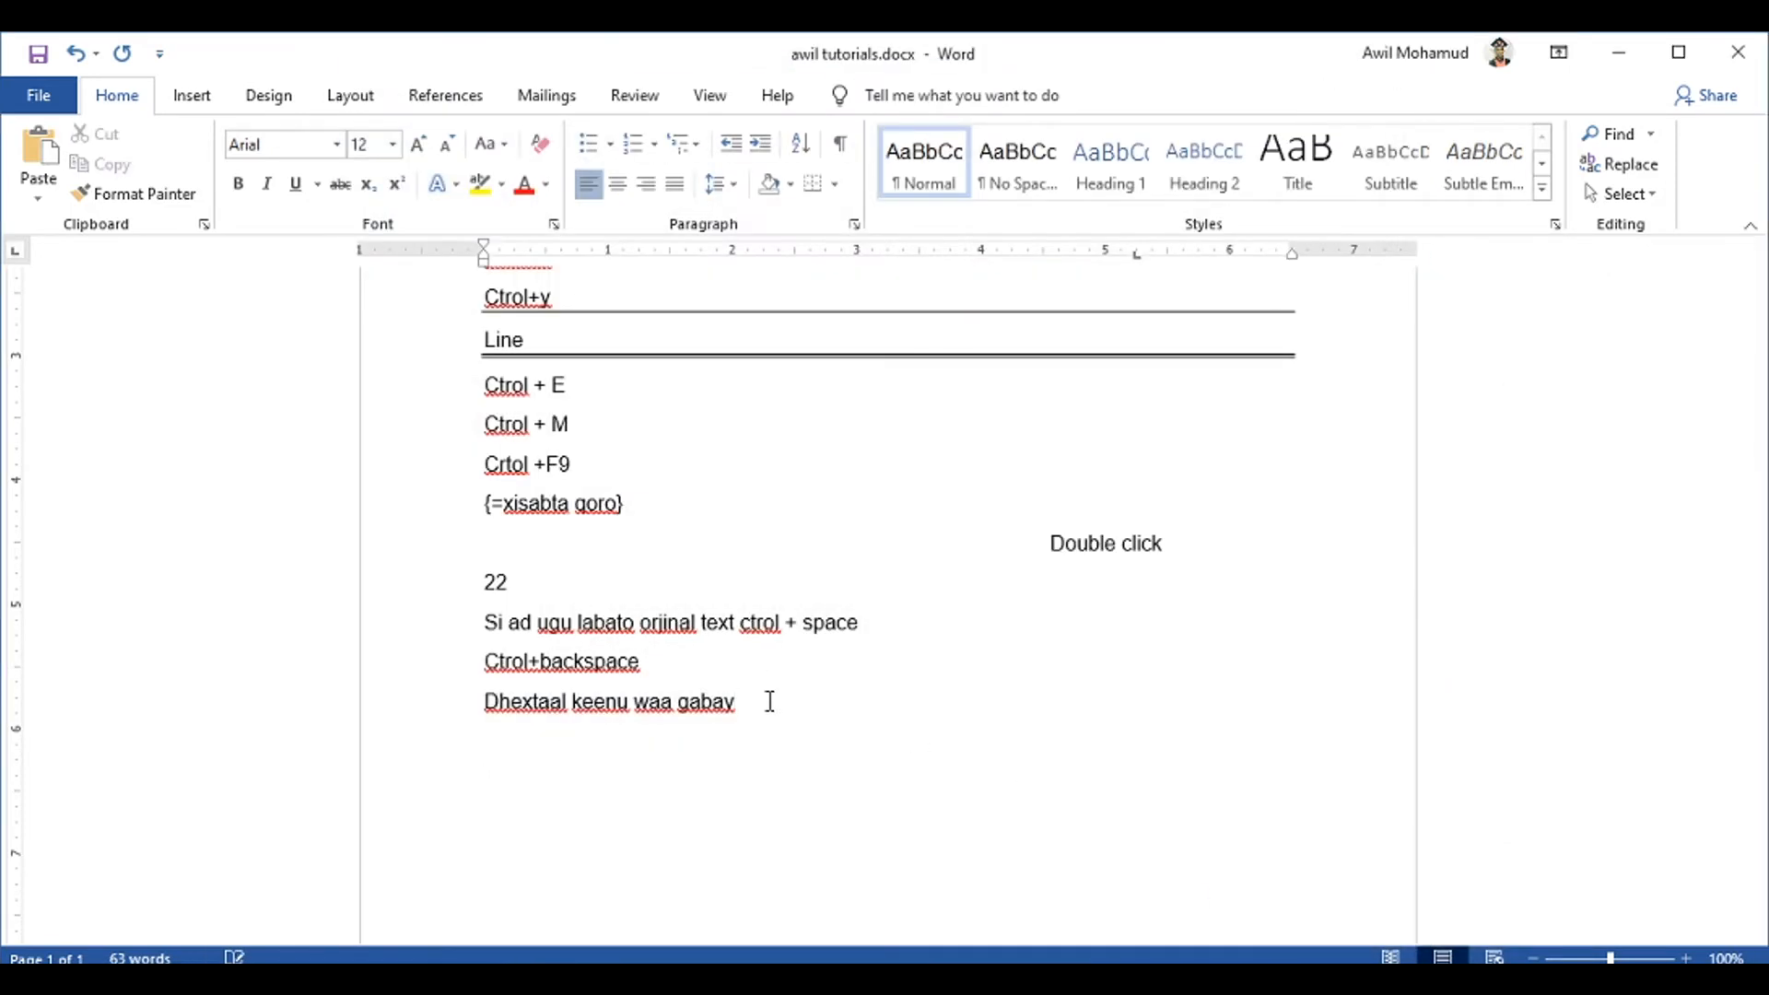
pyautogui.hotkey('ctrl', 'v')
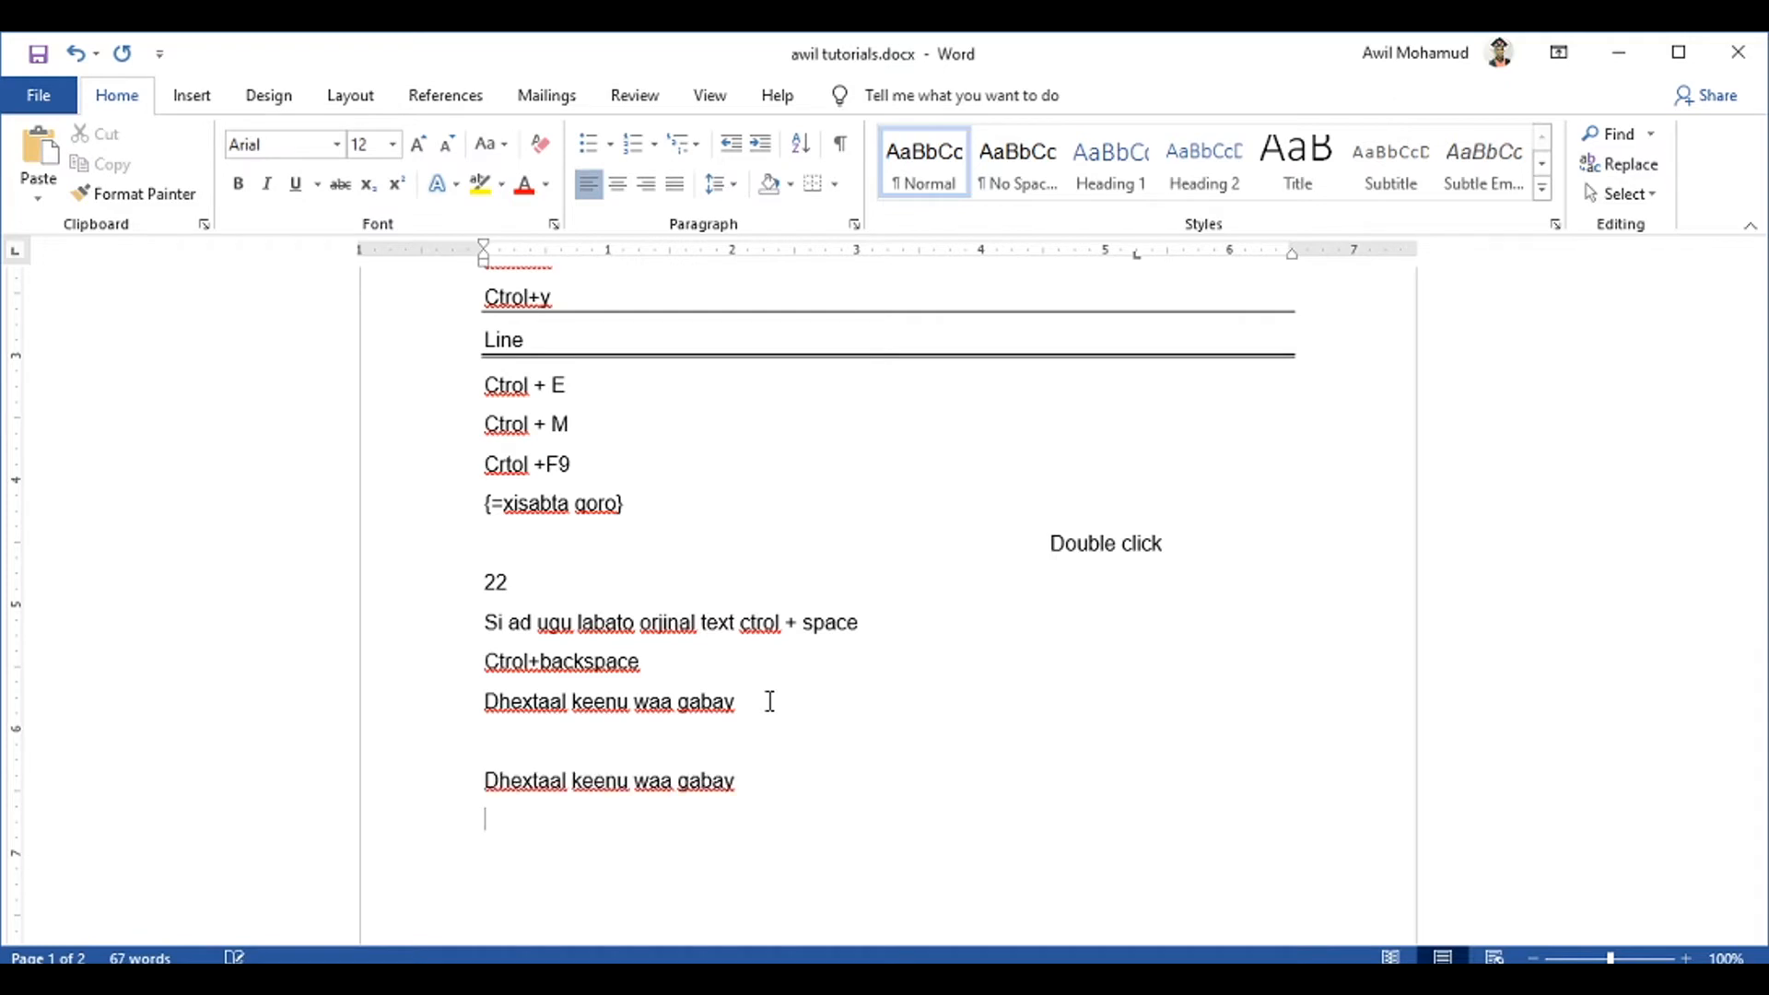
# Enter "```````shift+" on the line below the second copy and insert "Dhextaal keenu waa gabay" after it
pyautogui.click(616, 781)
pyautogui.click(756, 785)
pyautogui.press('Down')
pyautogui.write('```````shift+')
pyautogui.press('shift+Insert')
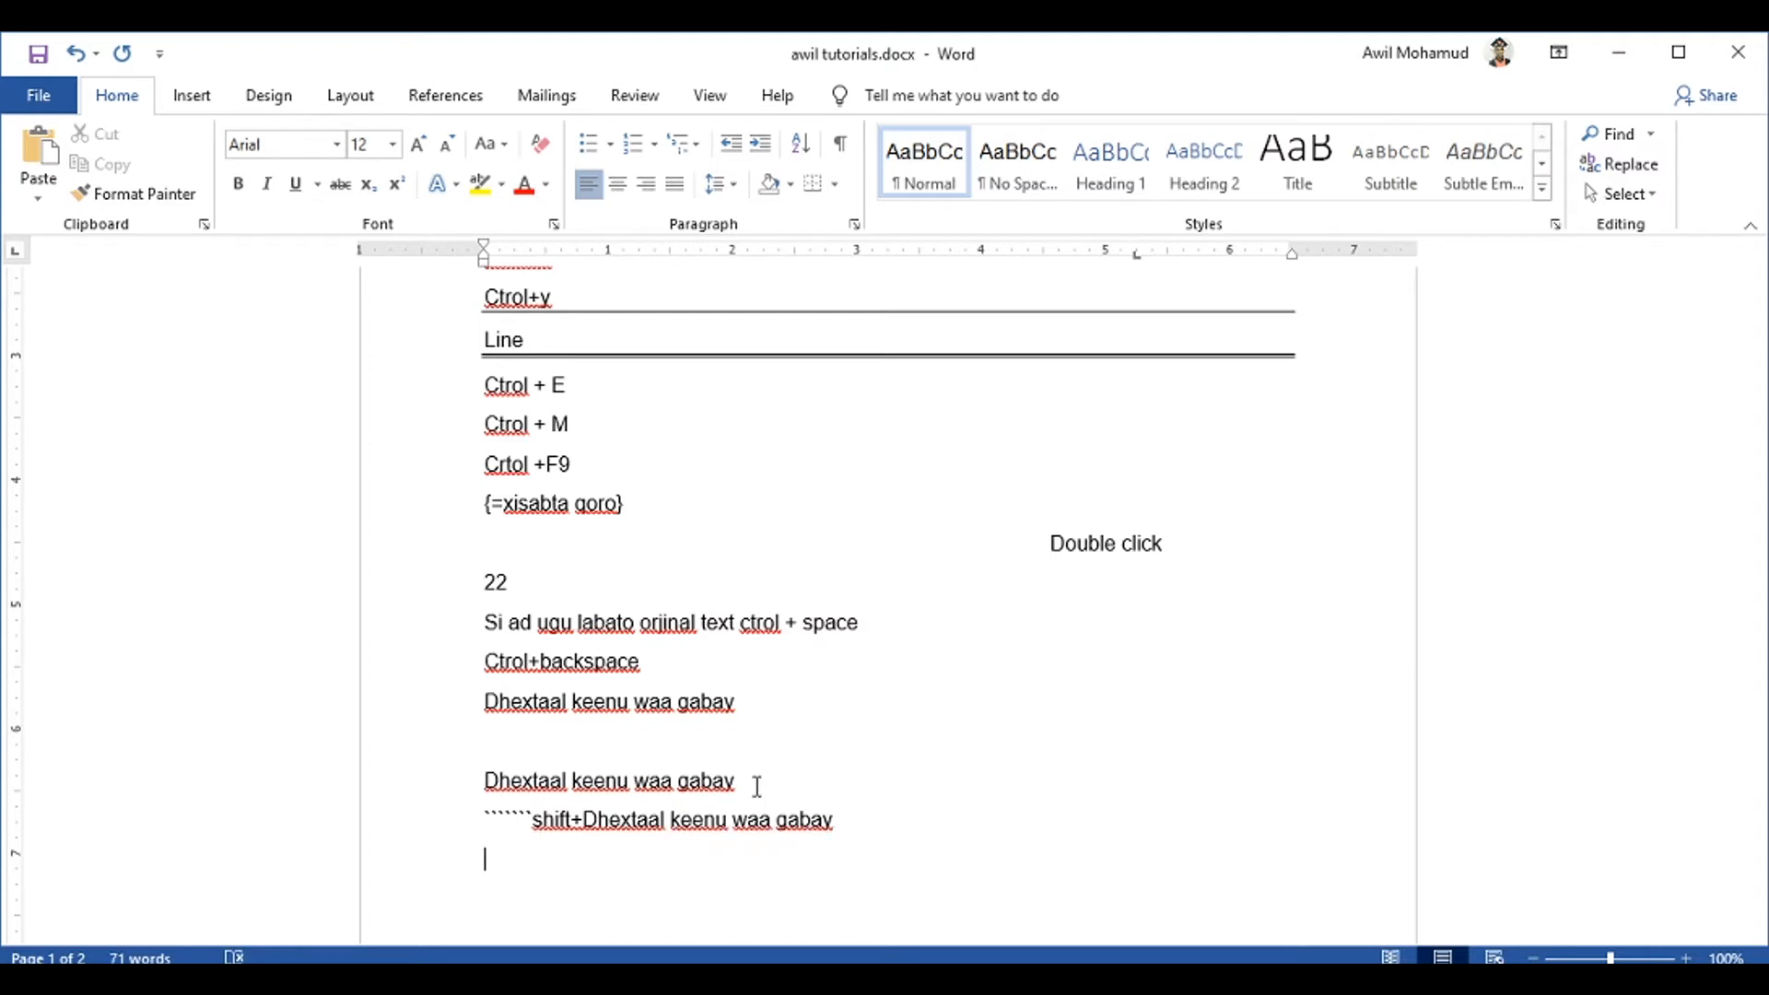
pyautogui.press('Return')
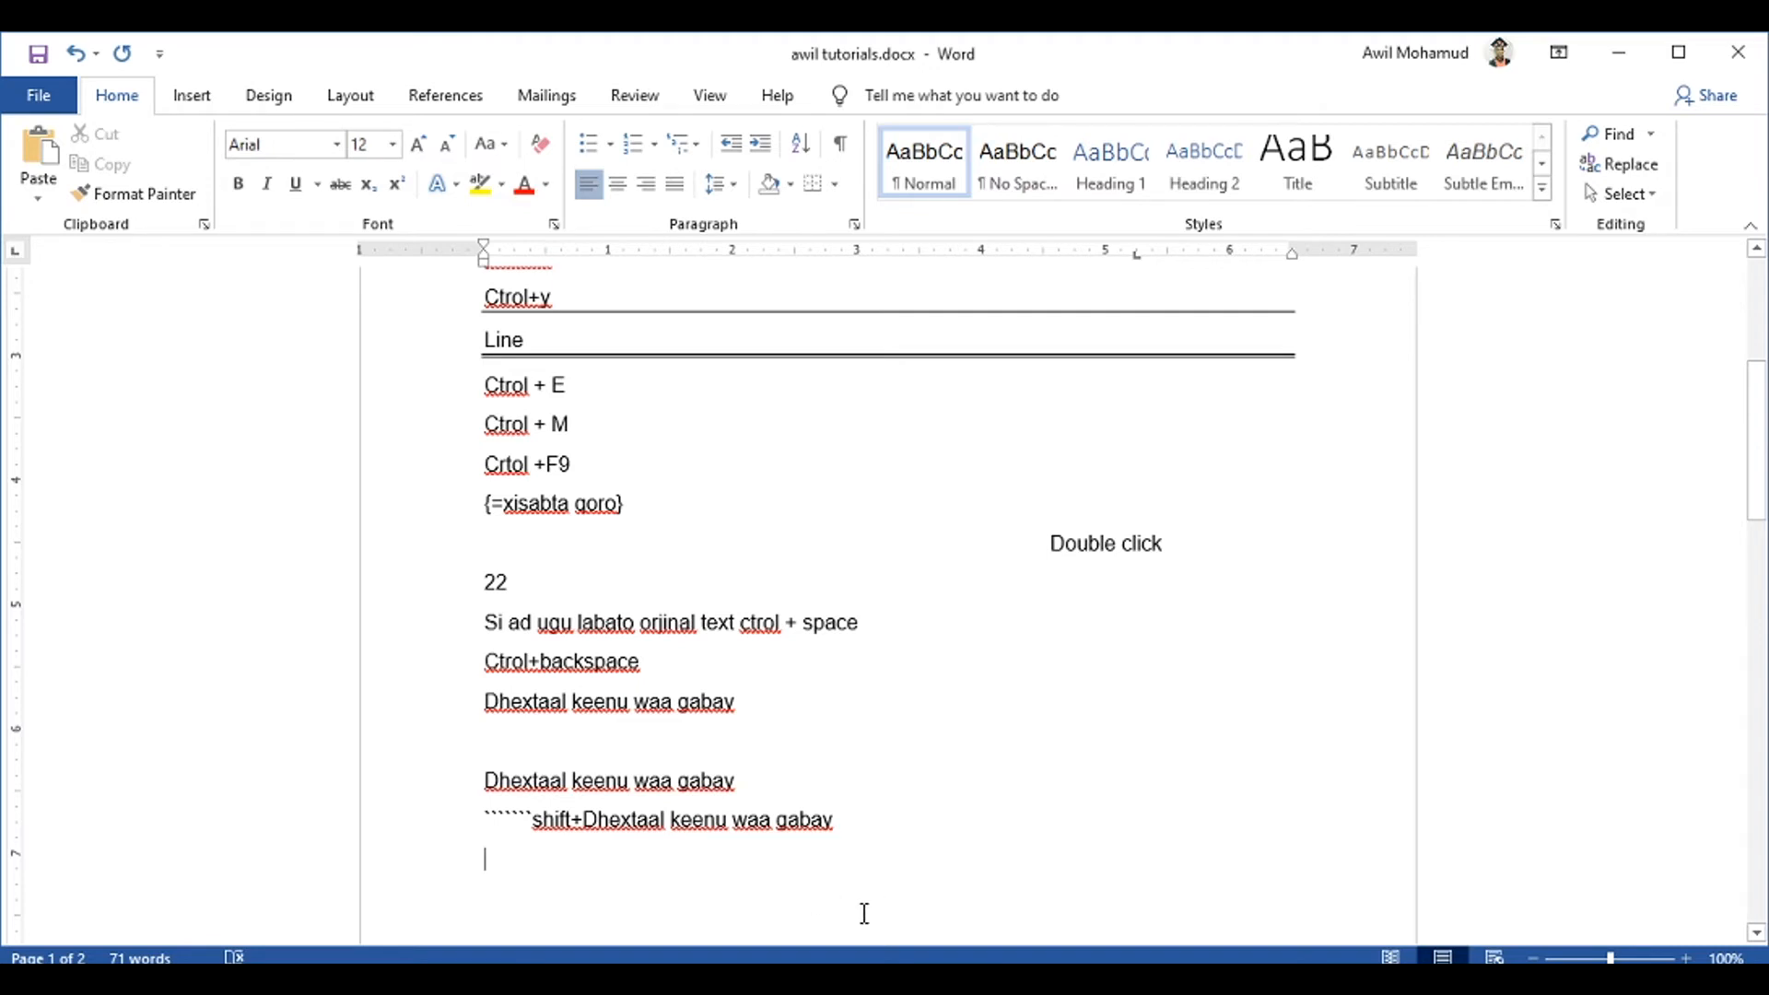
# Replace the "Dhextaal keenu waa gabay" text after "shift+" with "`" so the line reads "```````shift+`"
pyautogui.moveTo(833, 819); pyautogui.dragTo(613, 816)
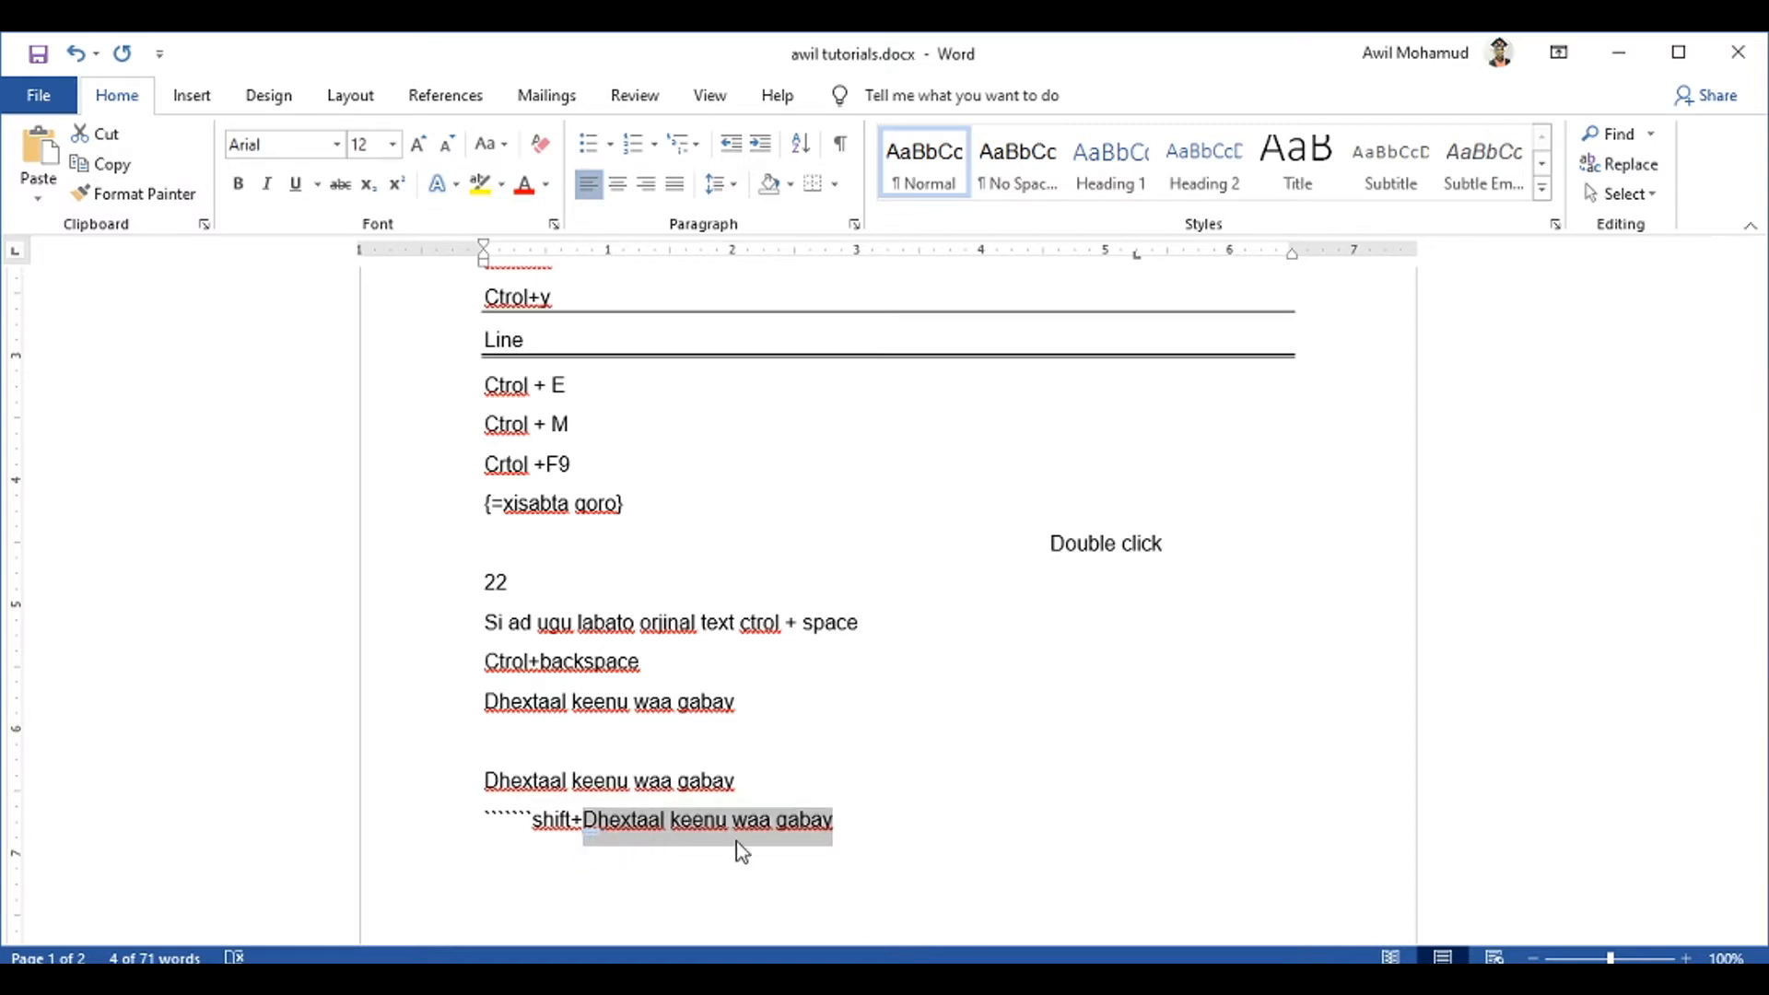
pyautogui.click(588, 822)
pyautogui.keyDown('shift'); pyautogui.click(948, 837); pyautogui.keyUp('shift')
pyautogui.press('BackSpace')
pyautogui.write('``````shift+`')
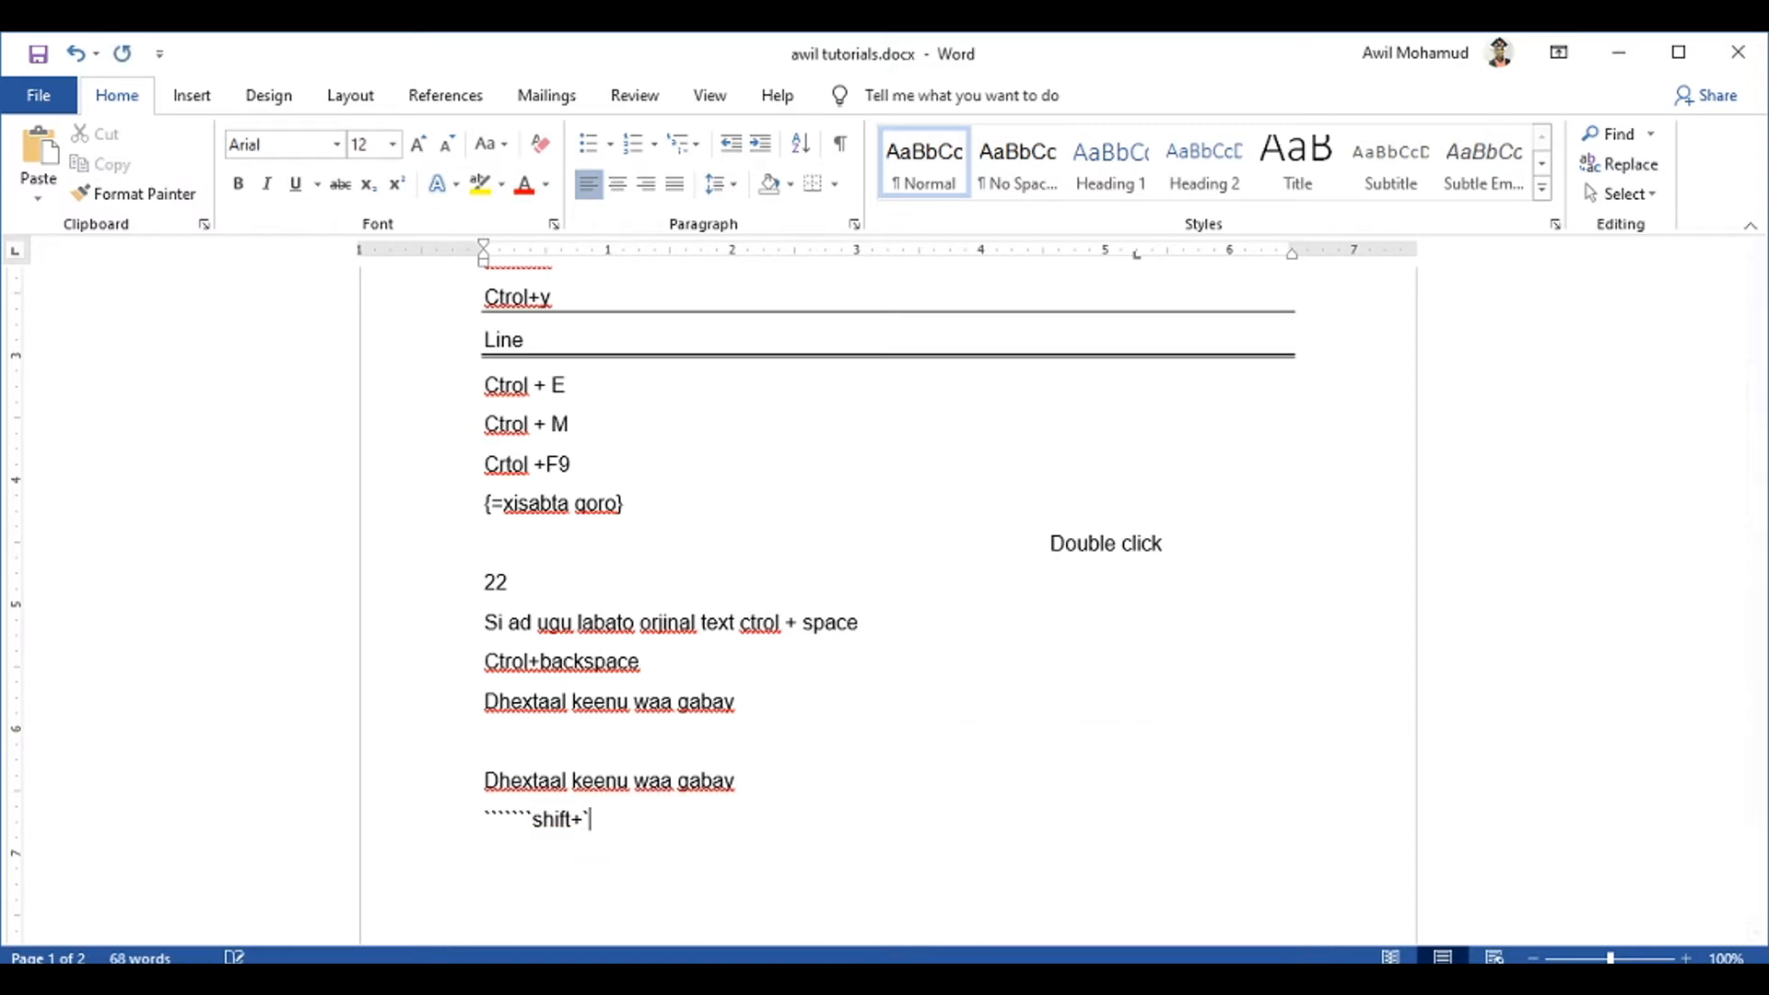
# Enter the line "Capital latter ama small latters" below the "shift+`" line, leaving a blank line between them
pyautogui.press('Return')
pyautogui.write('capo')
pyautogui.press('BackSpace')
pyautogui.press('BackSpace')
pyautogui.write('ital latter ama sma')
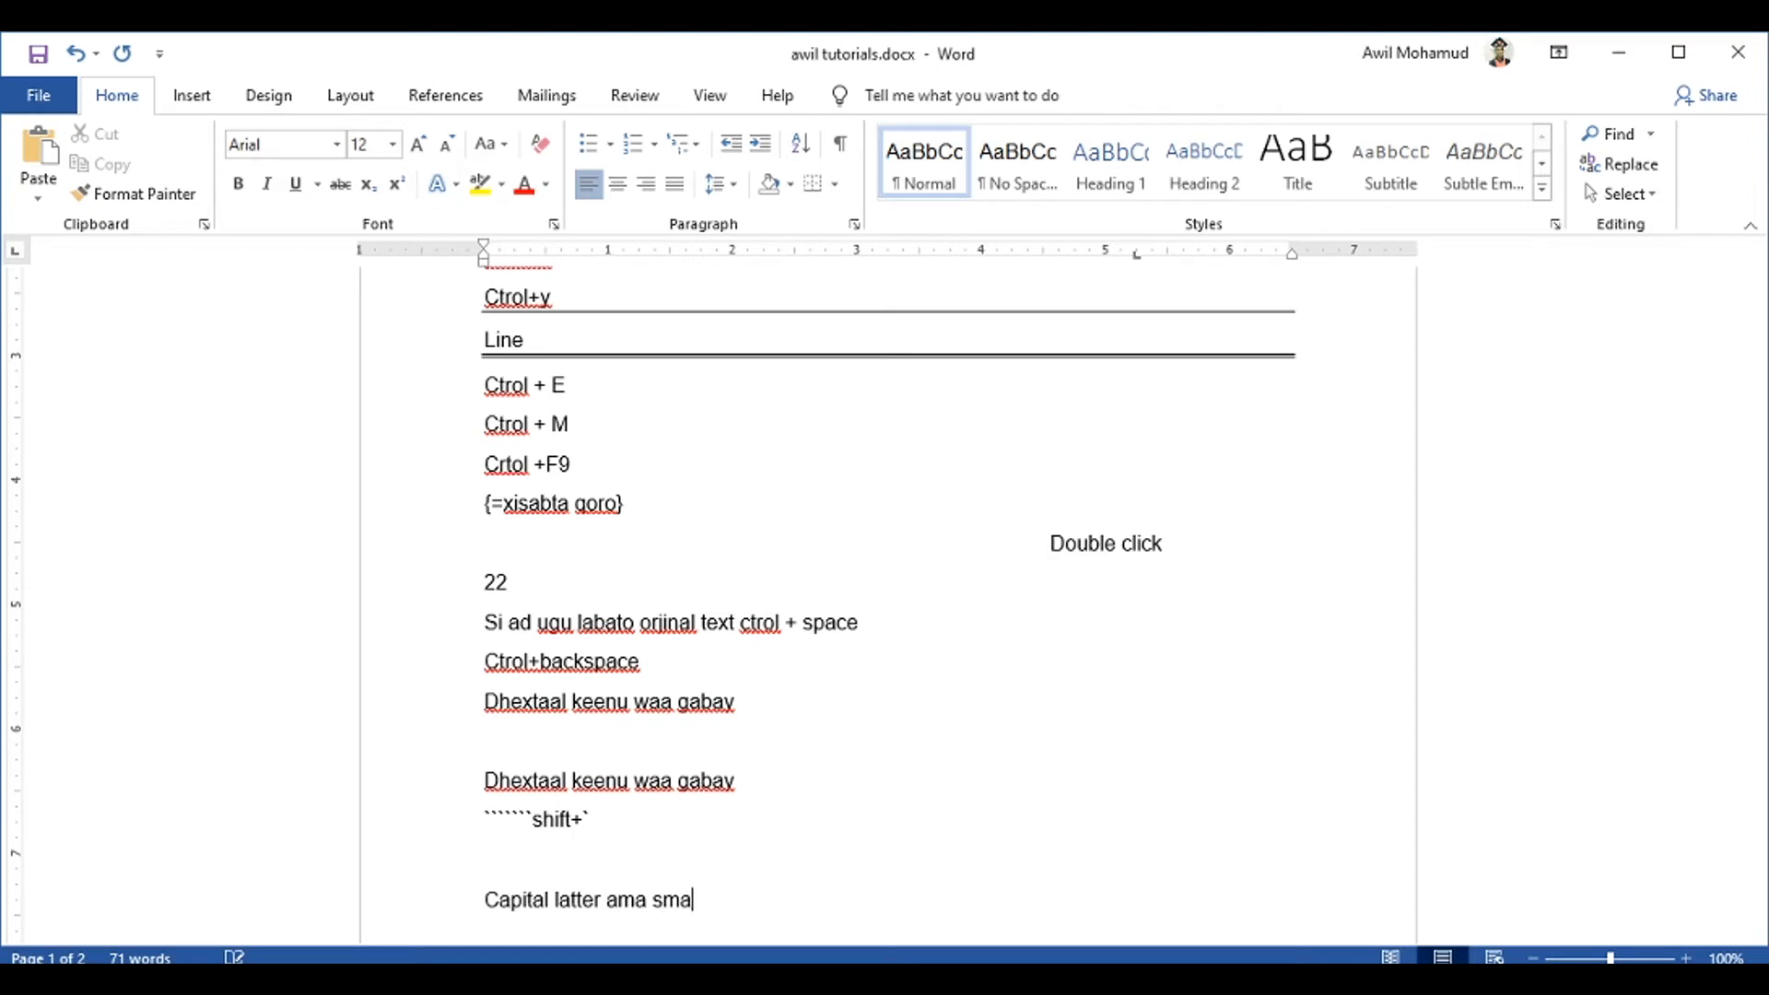
pyautogui.write('ll latters')
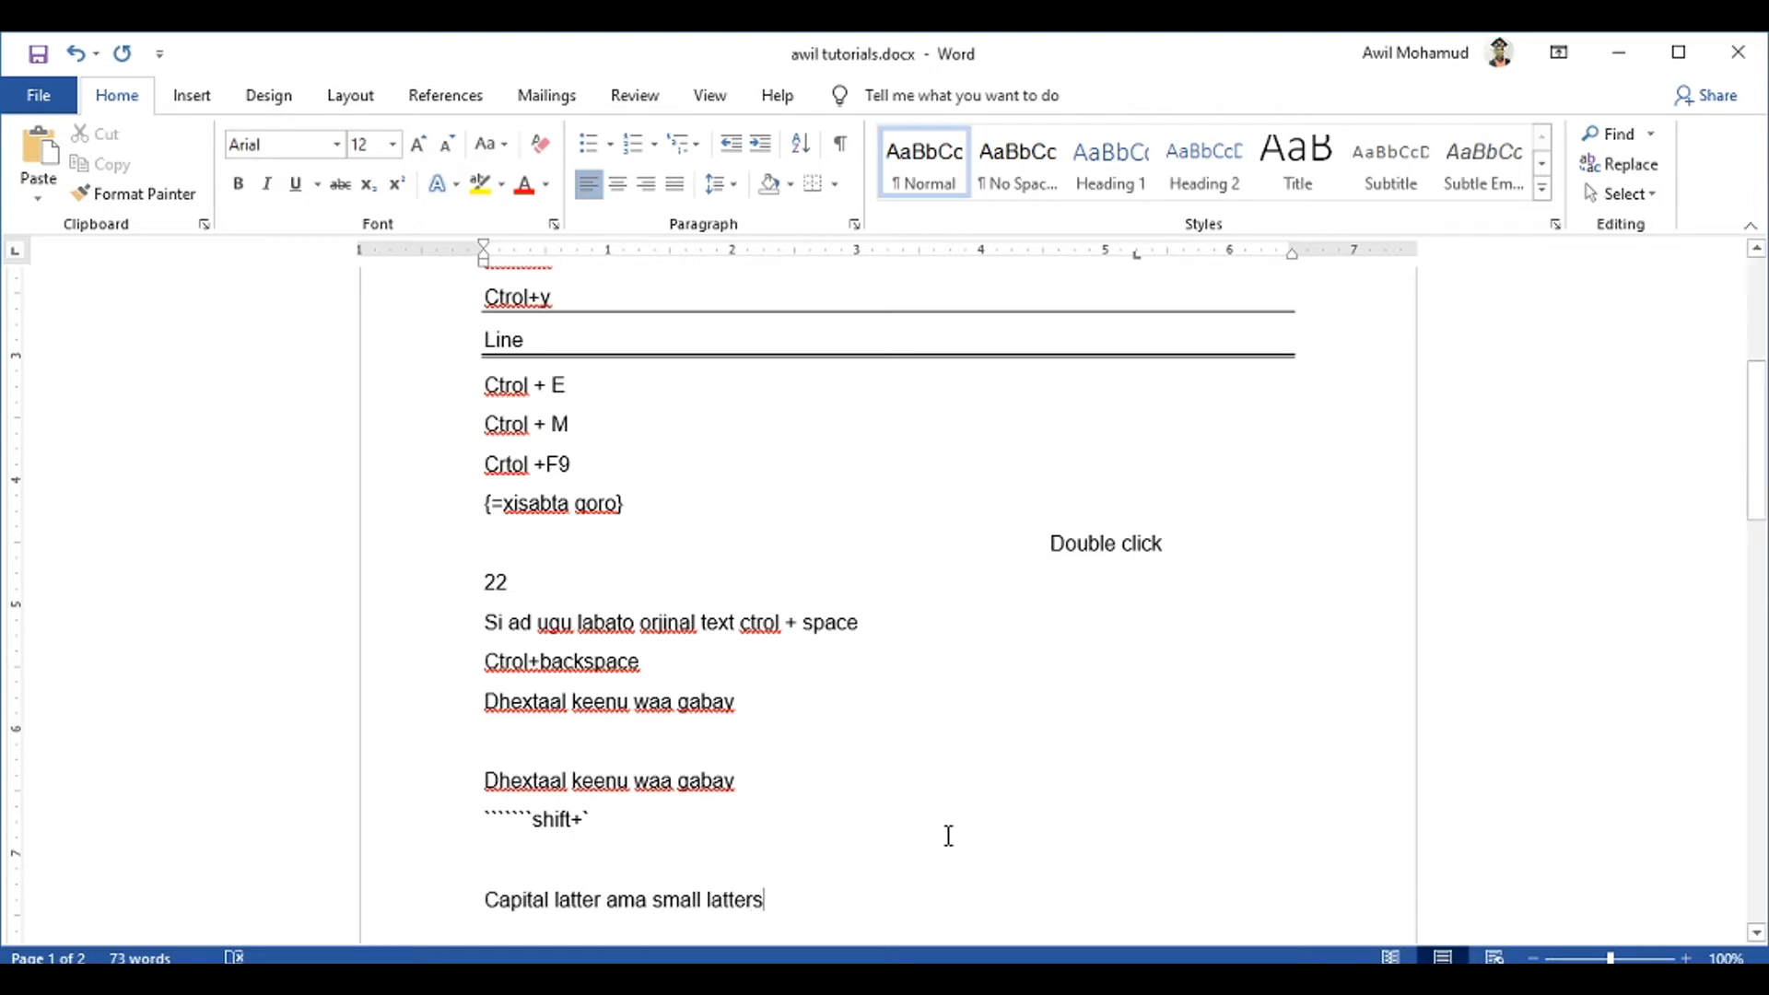
# Change the "Capital latter ama small latters" line to all uppercase
pyautogui.moveTo(783, 910); pyautogui.dragTo(491, 894)
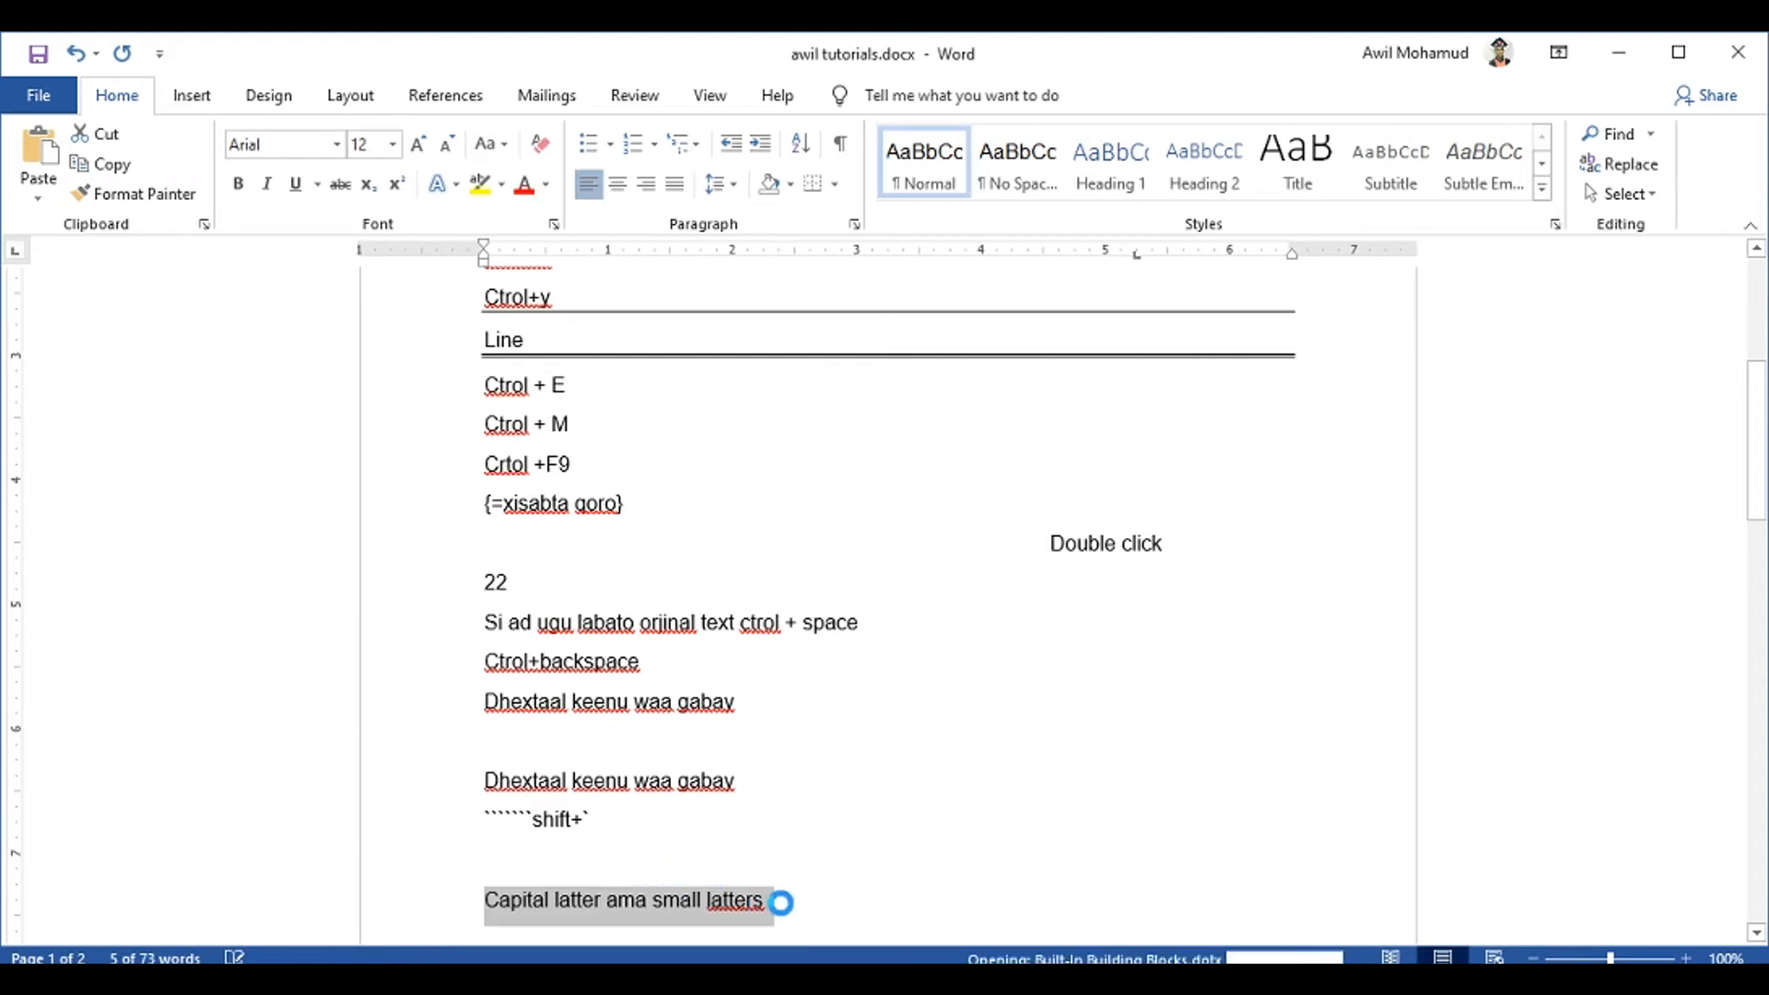
pyautogui.press('Delete')
pyautogui.hotkey('ctrl', 'z')
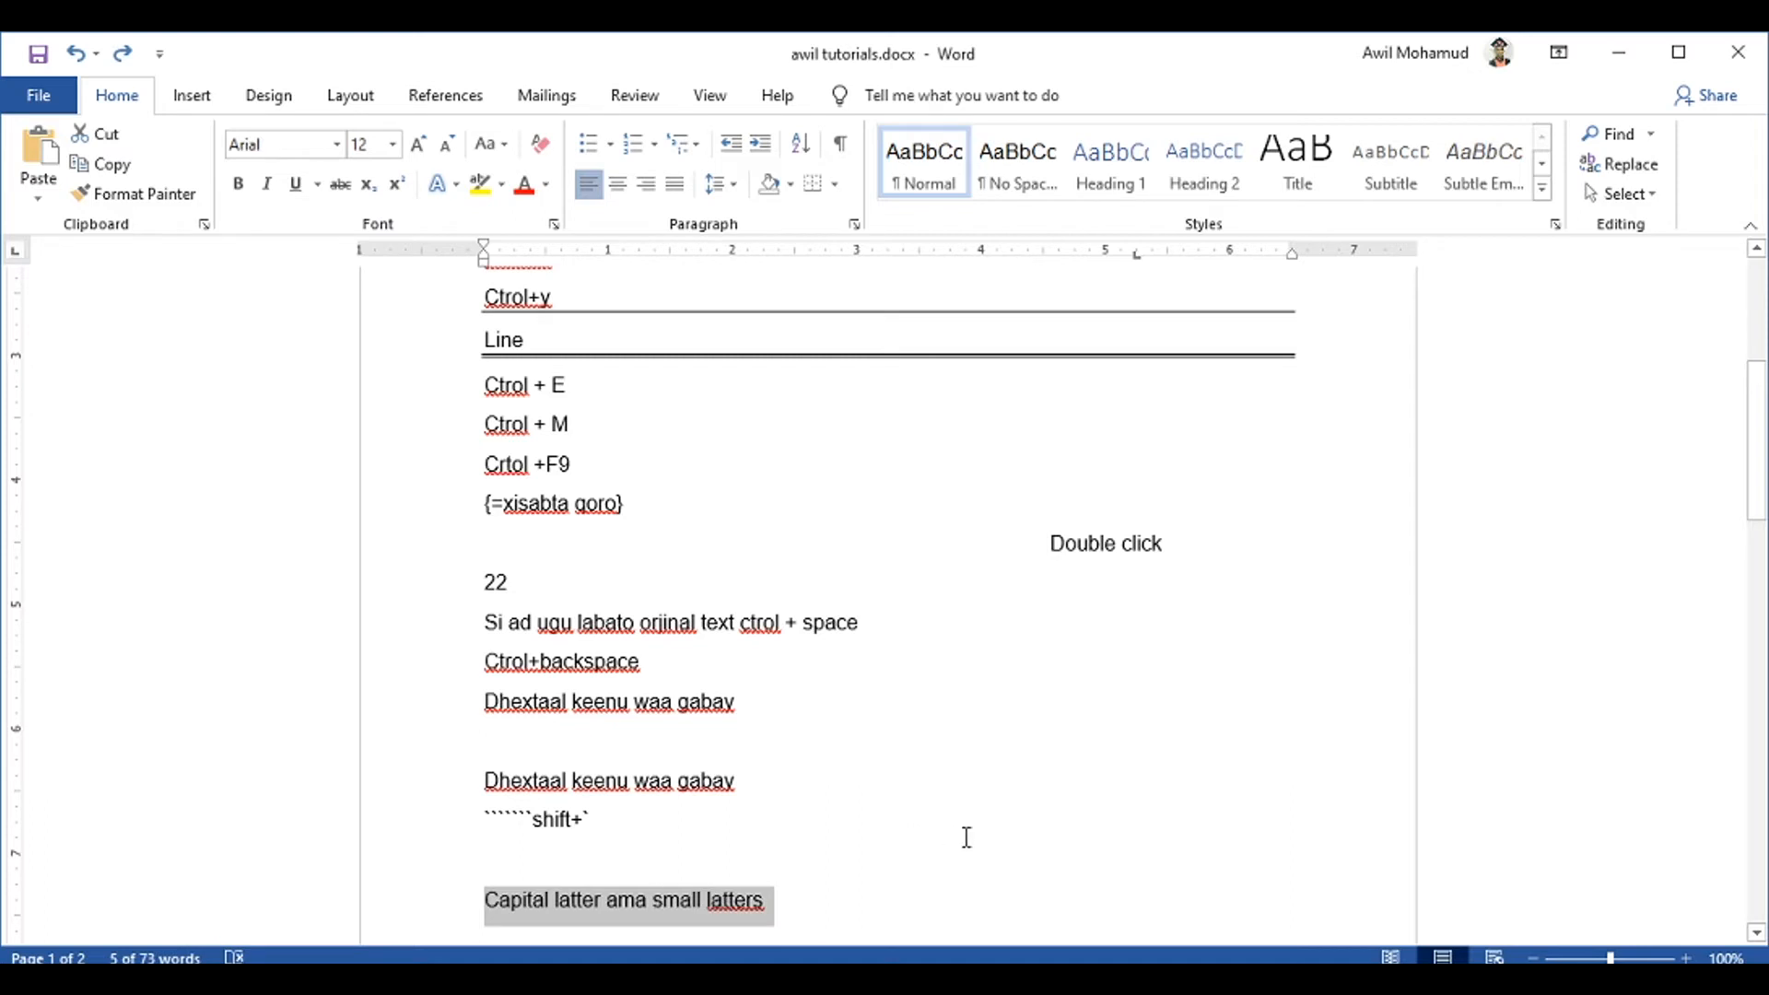
pyautogui.hotkey('shift', 'F3')
# Enter the line "Shift+f3" directly below the uppercase "CAPITAL LATTER AMA SMALL LATTERS" line
pyautogui.click(928, 891)
pyautogui.press('Down')
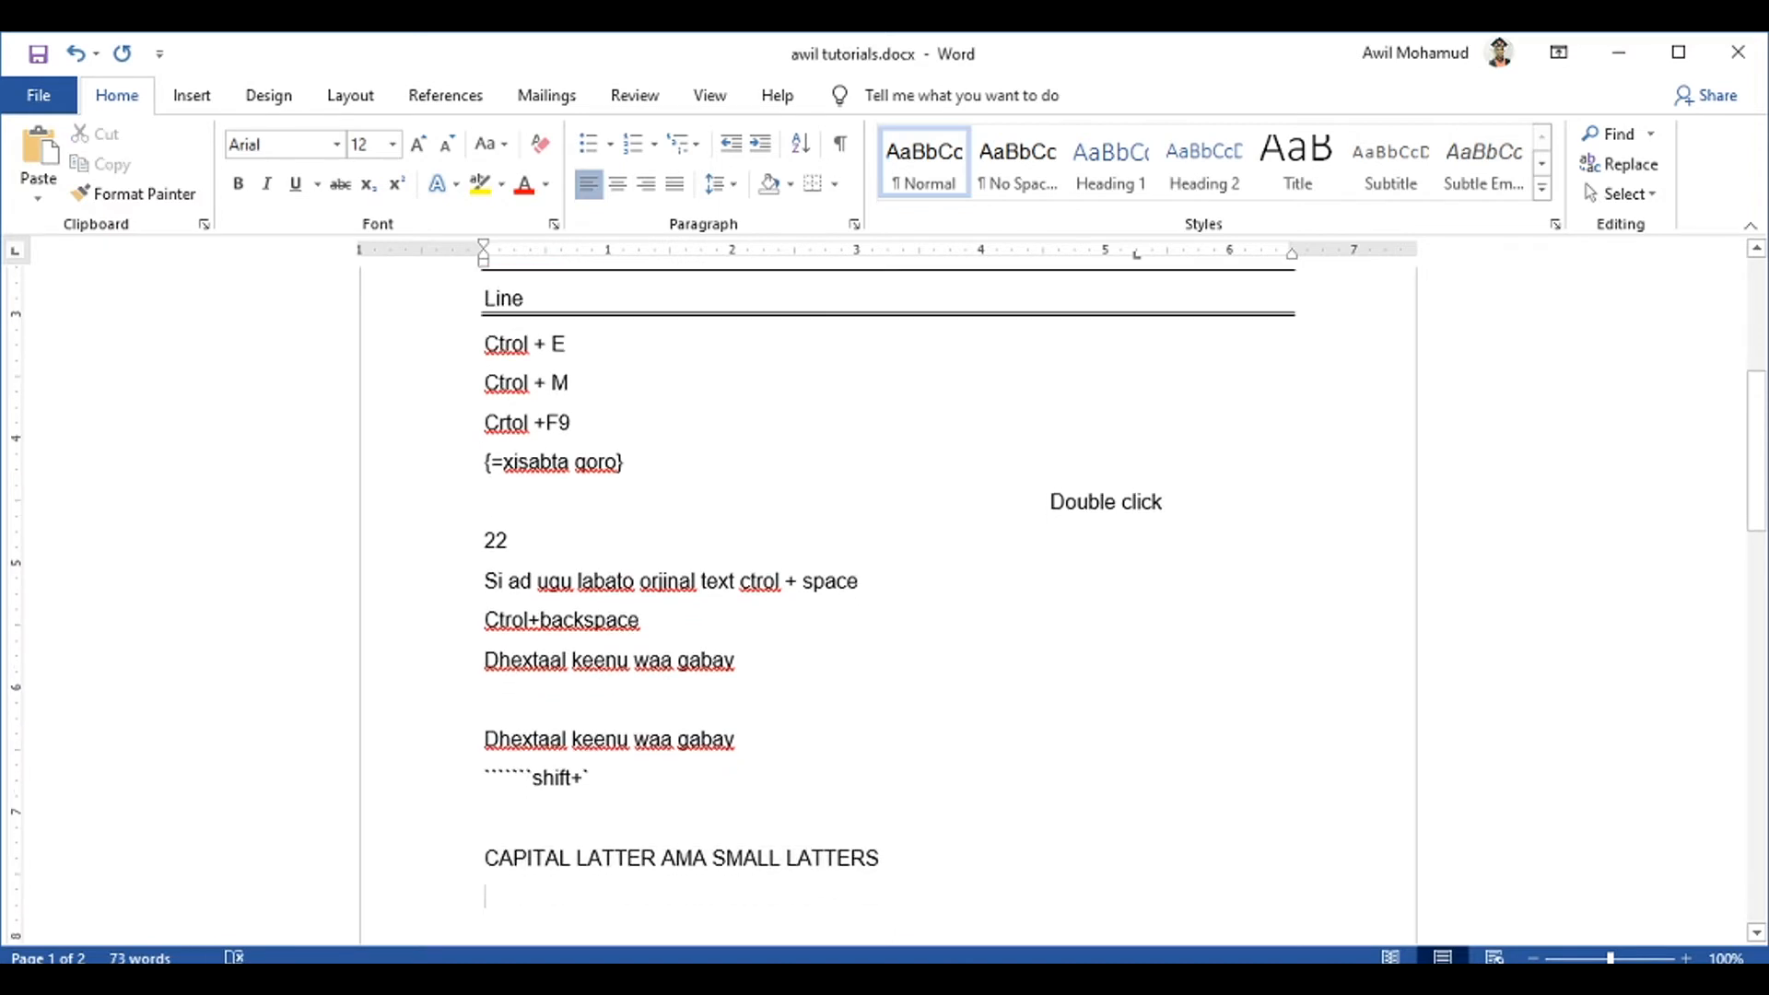
pyautogui.write('shift')
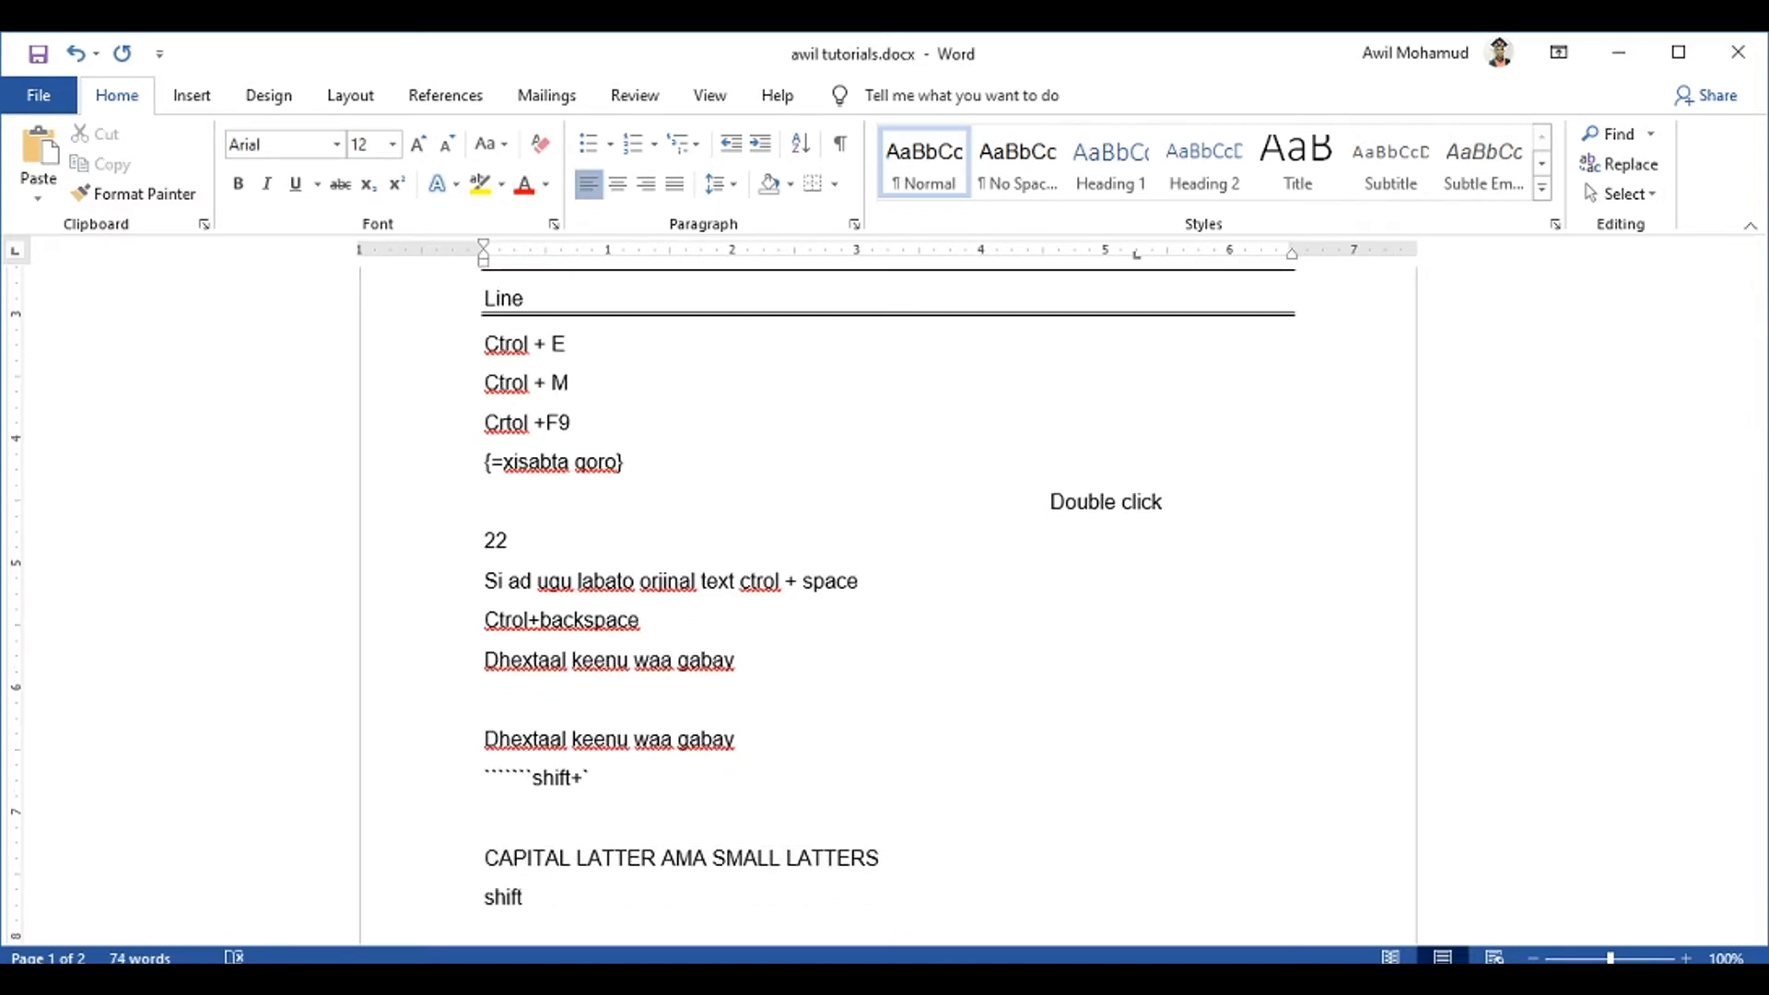
pyautogui.write('+f3')
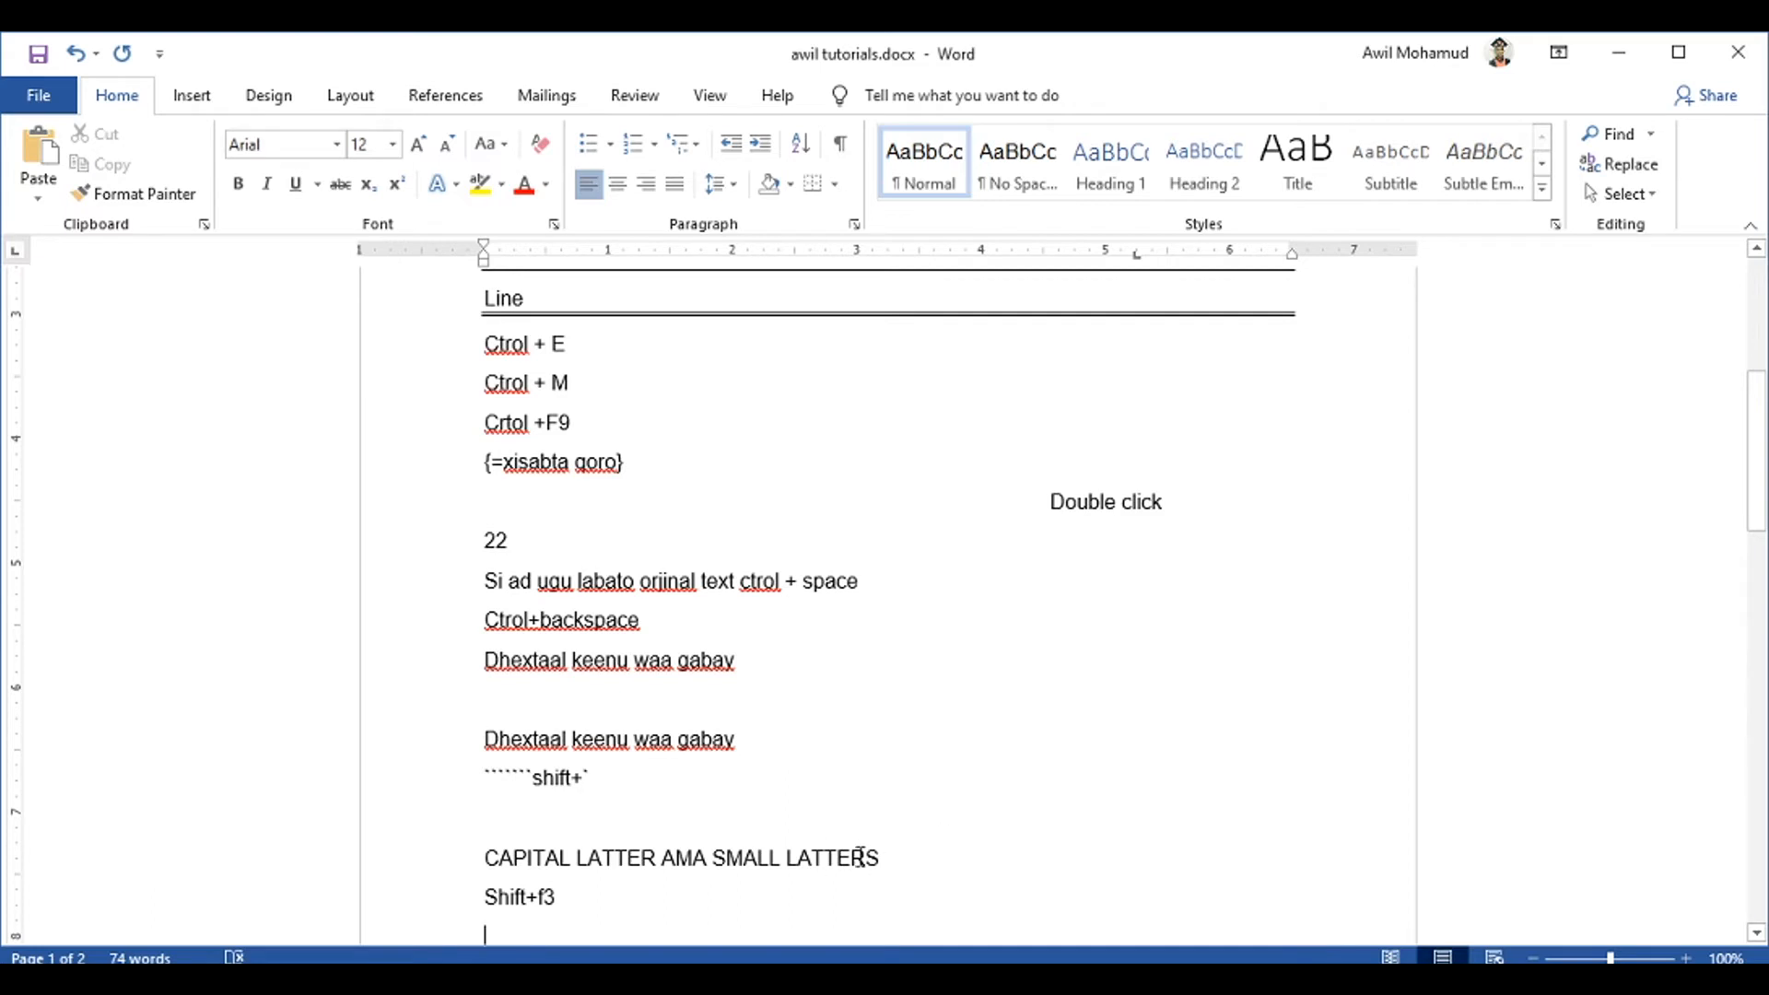
# Enter the line "Alt + psp" below the "Shift+f3" line and start a new line after it
pyautogui.moveTo(1761, 506); pyautogui.dragTo(1714, 620)
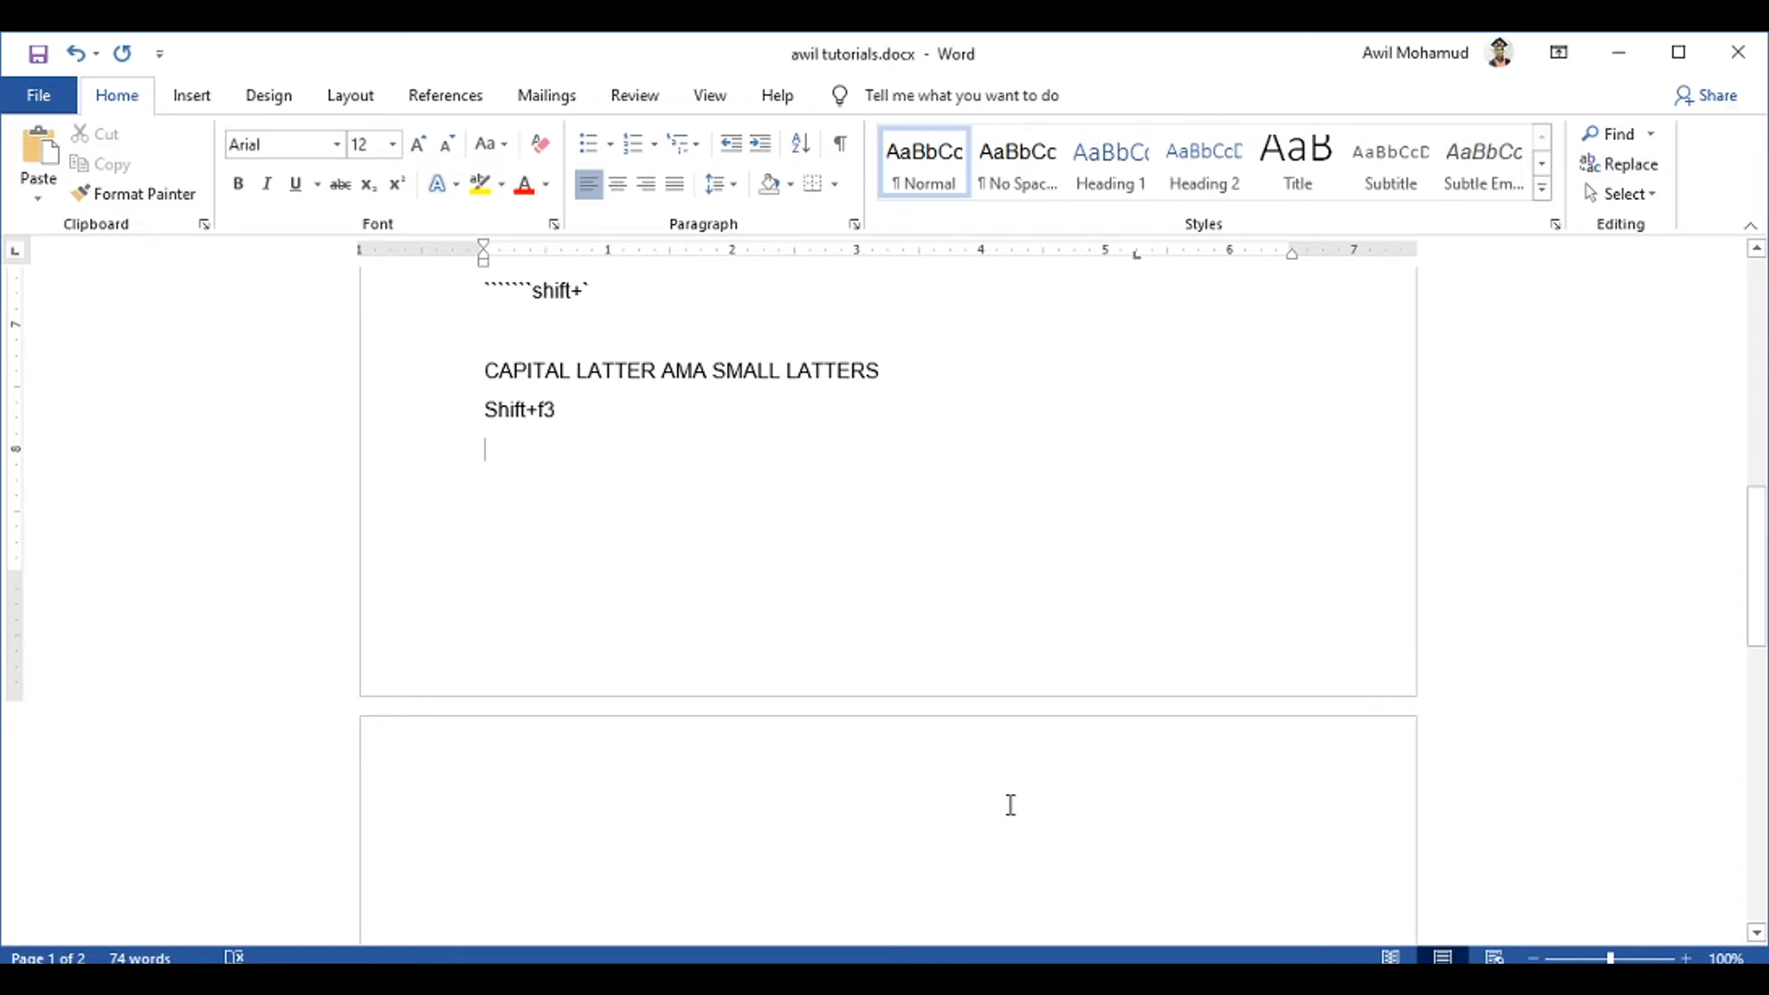
pyautogui.press('Return')
pyautogui.write('Alt + psp')
pyautogui.press('Return')
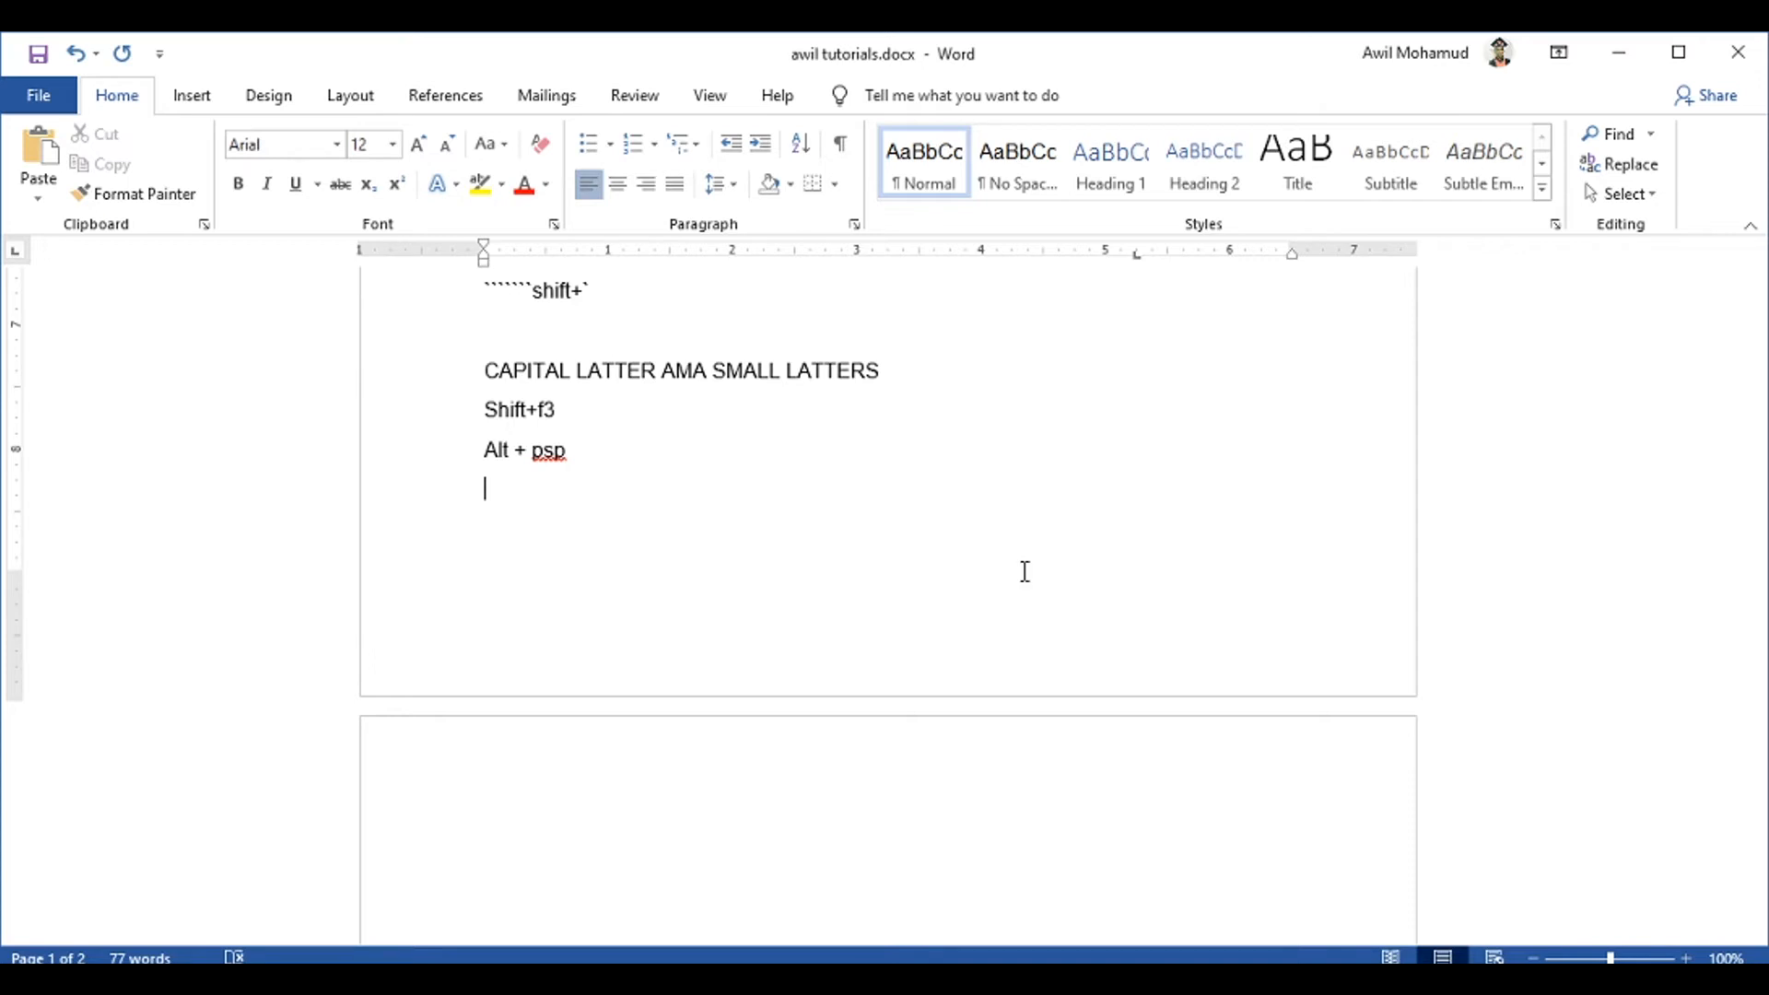
# Set the page orientation to Landscape in Page Setup, applied from this point forward, starting below the "Alt + psp" line
pyautogui.hotkey('alt', 'p')
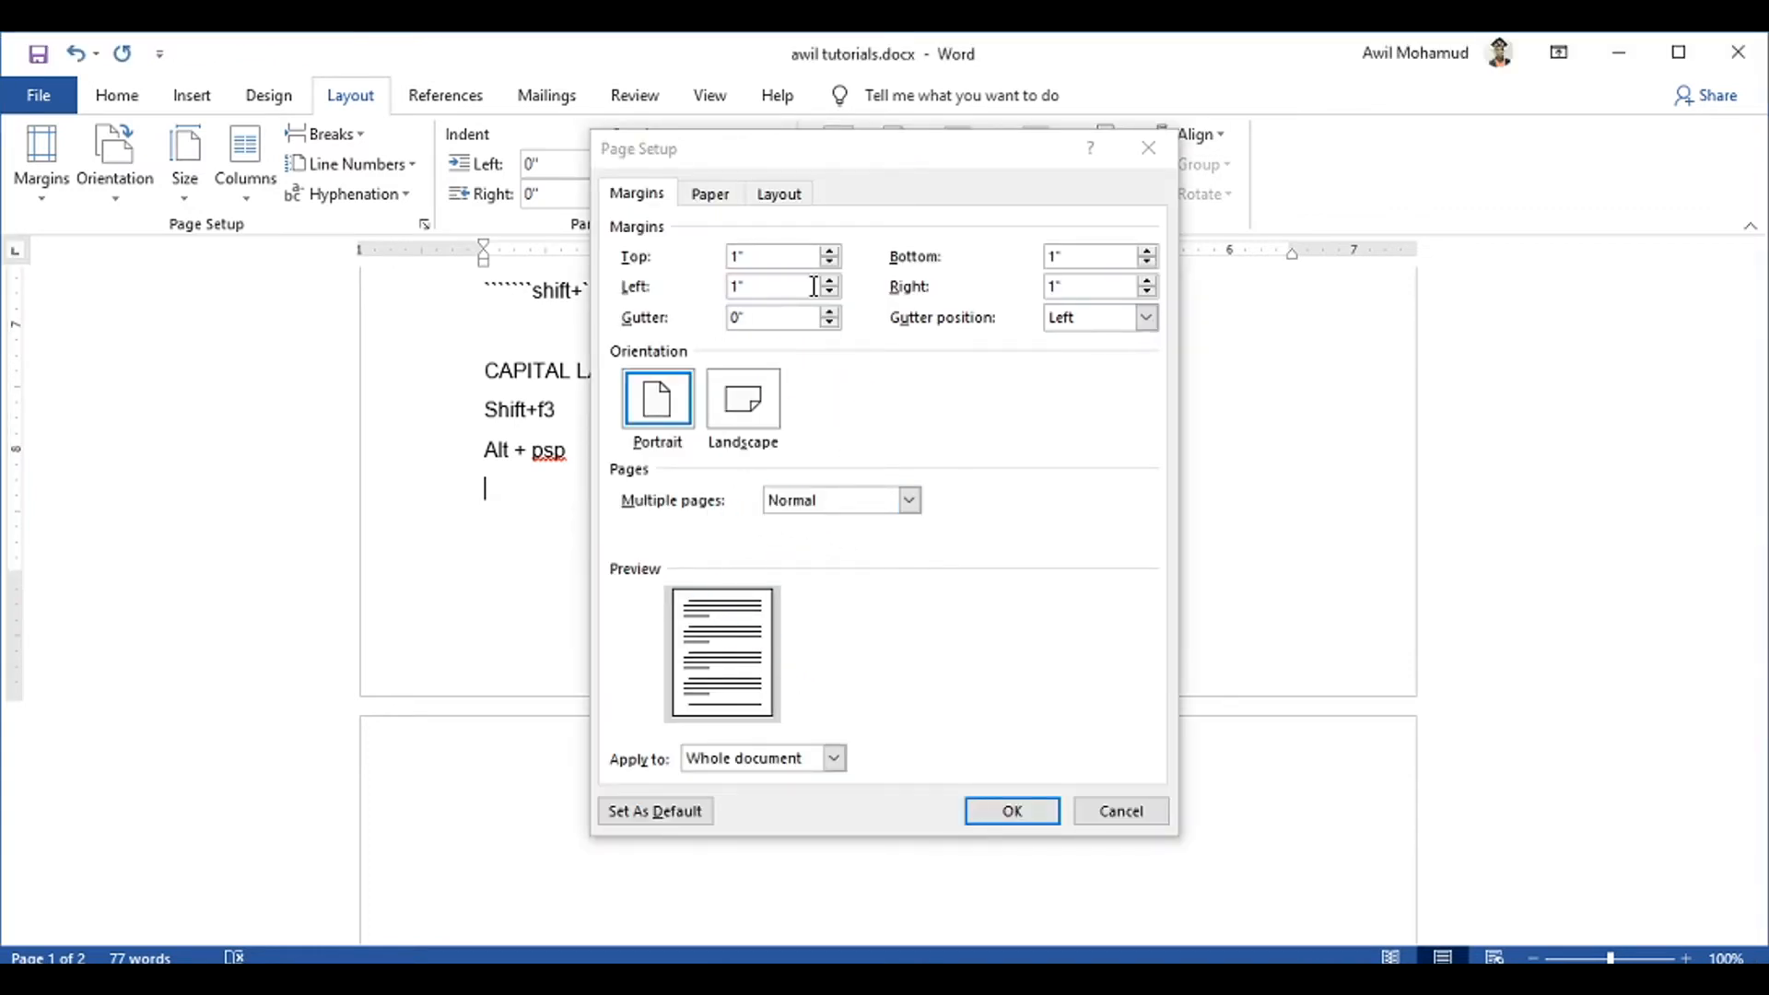
pyautogui.click(744, 400)
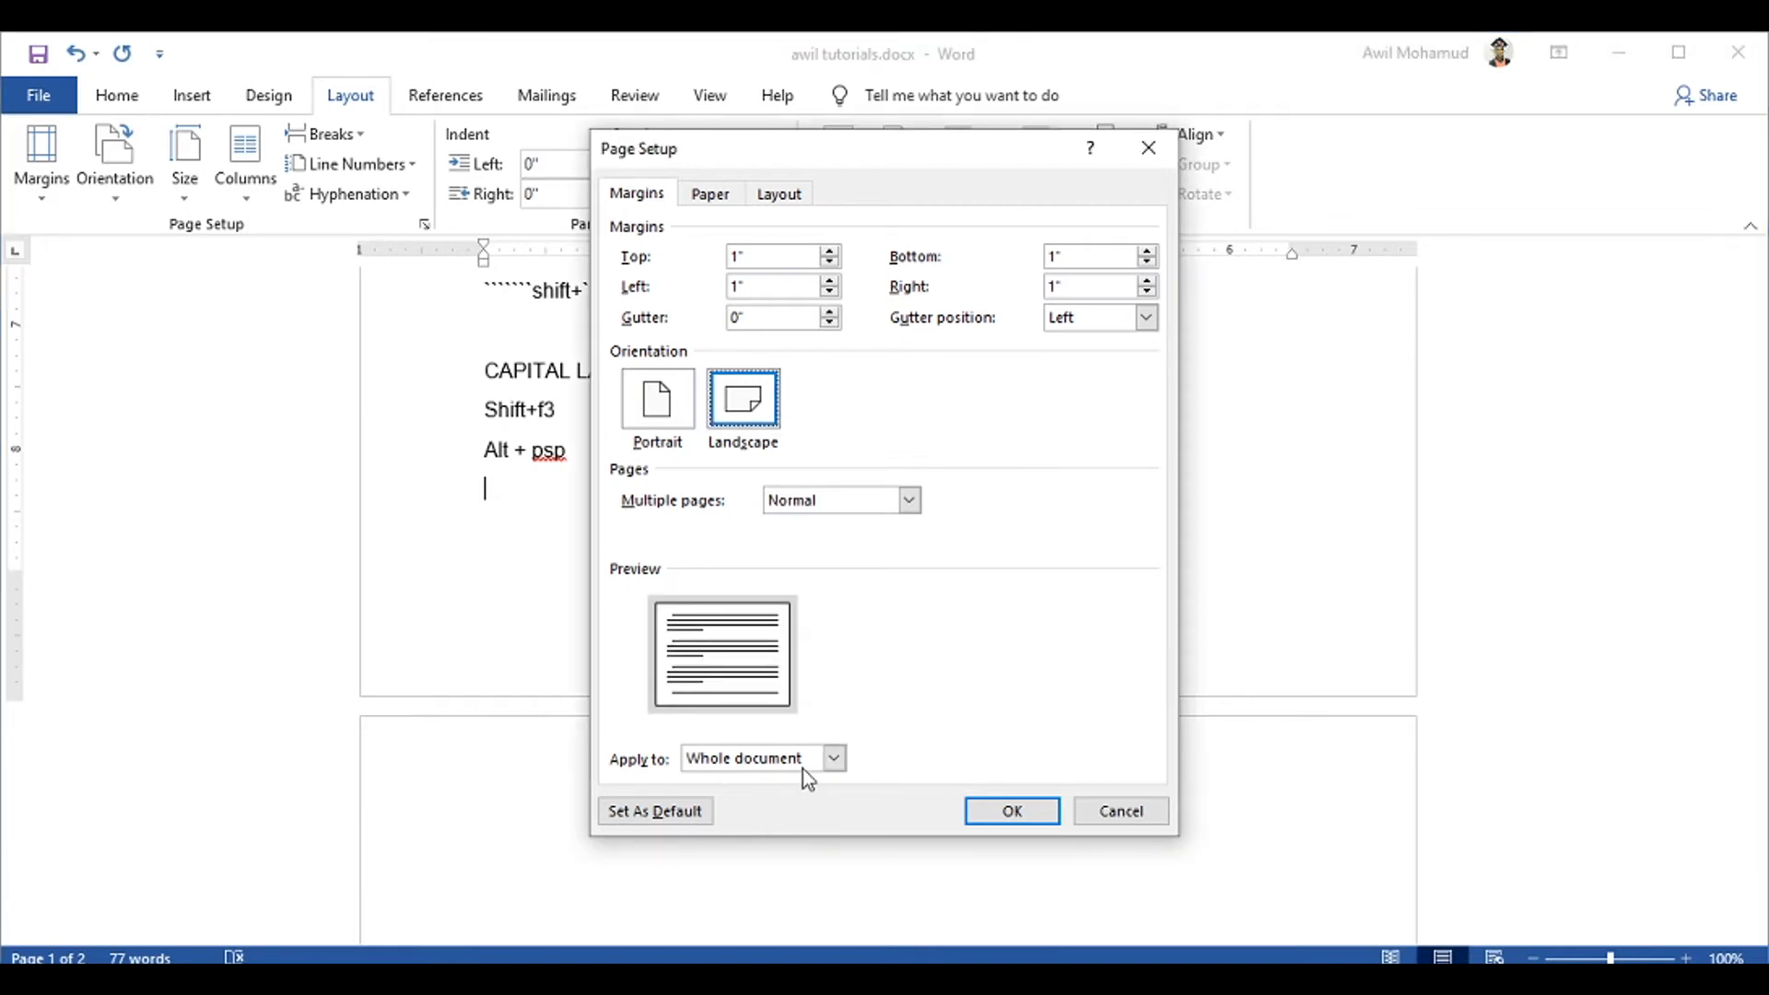
pyautogui.click(838, 764)
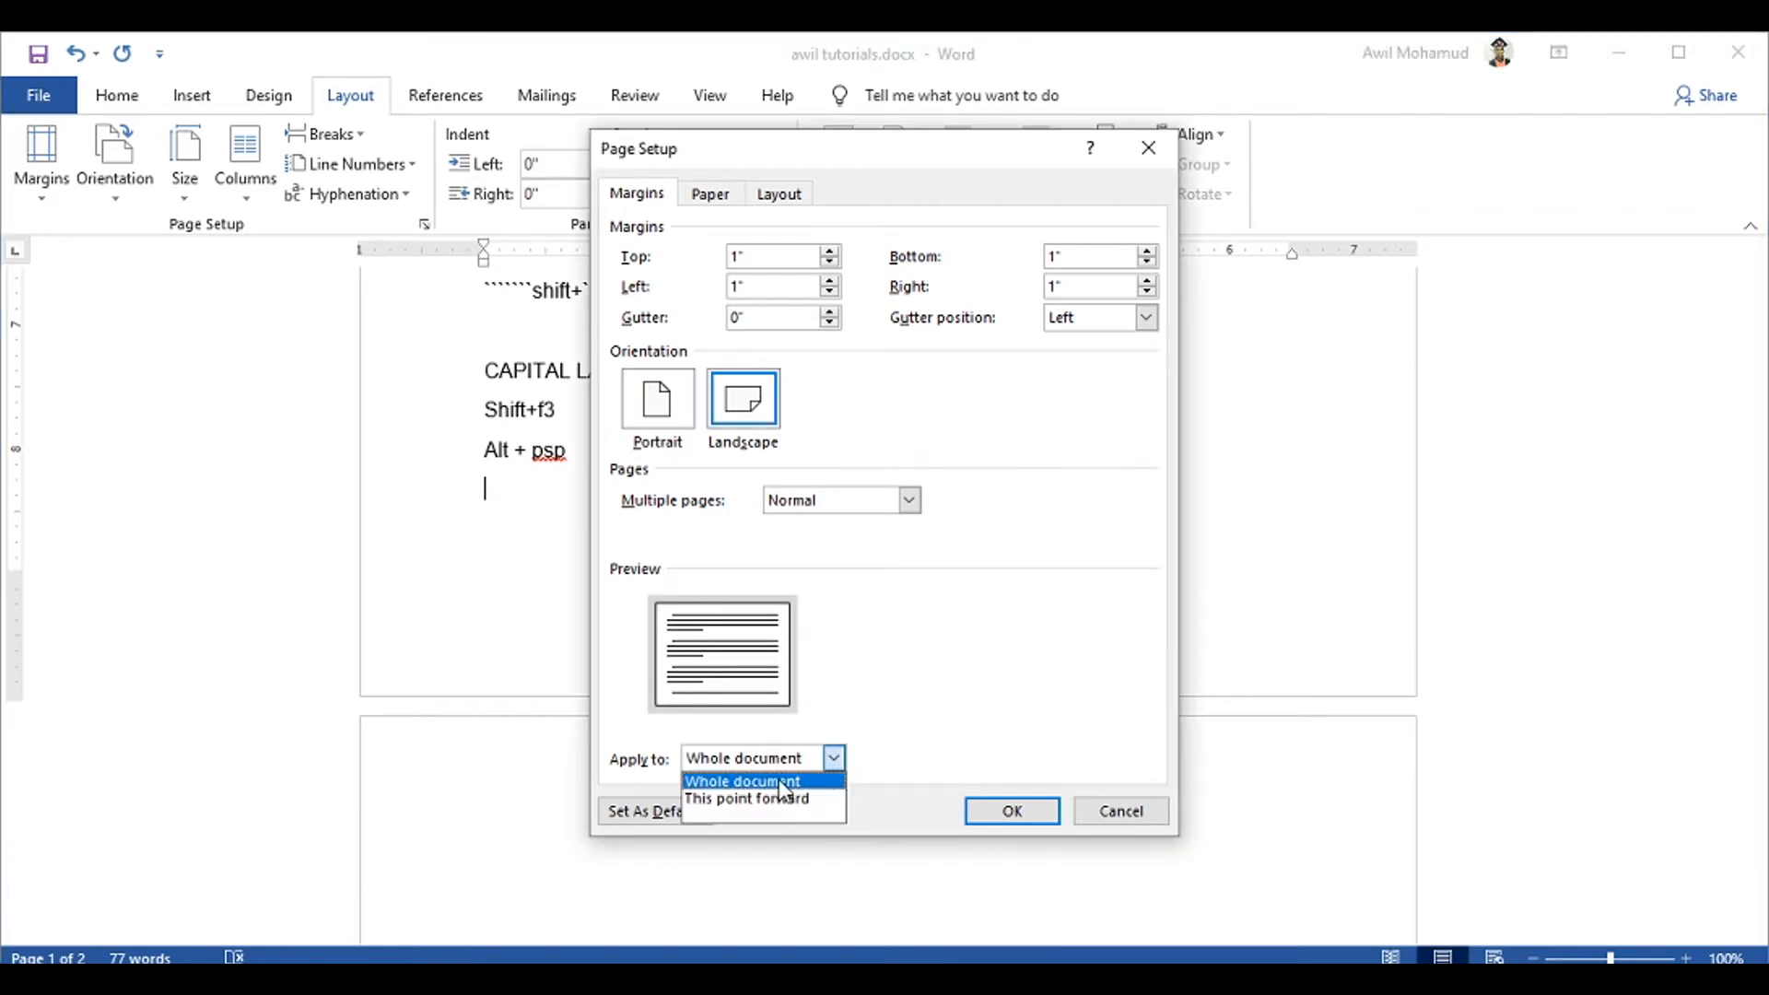
pyautogui.click(750, 799)
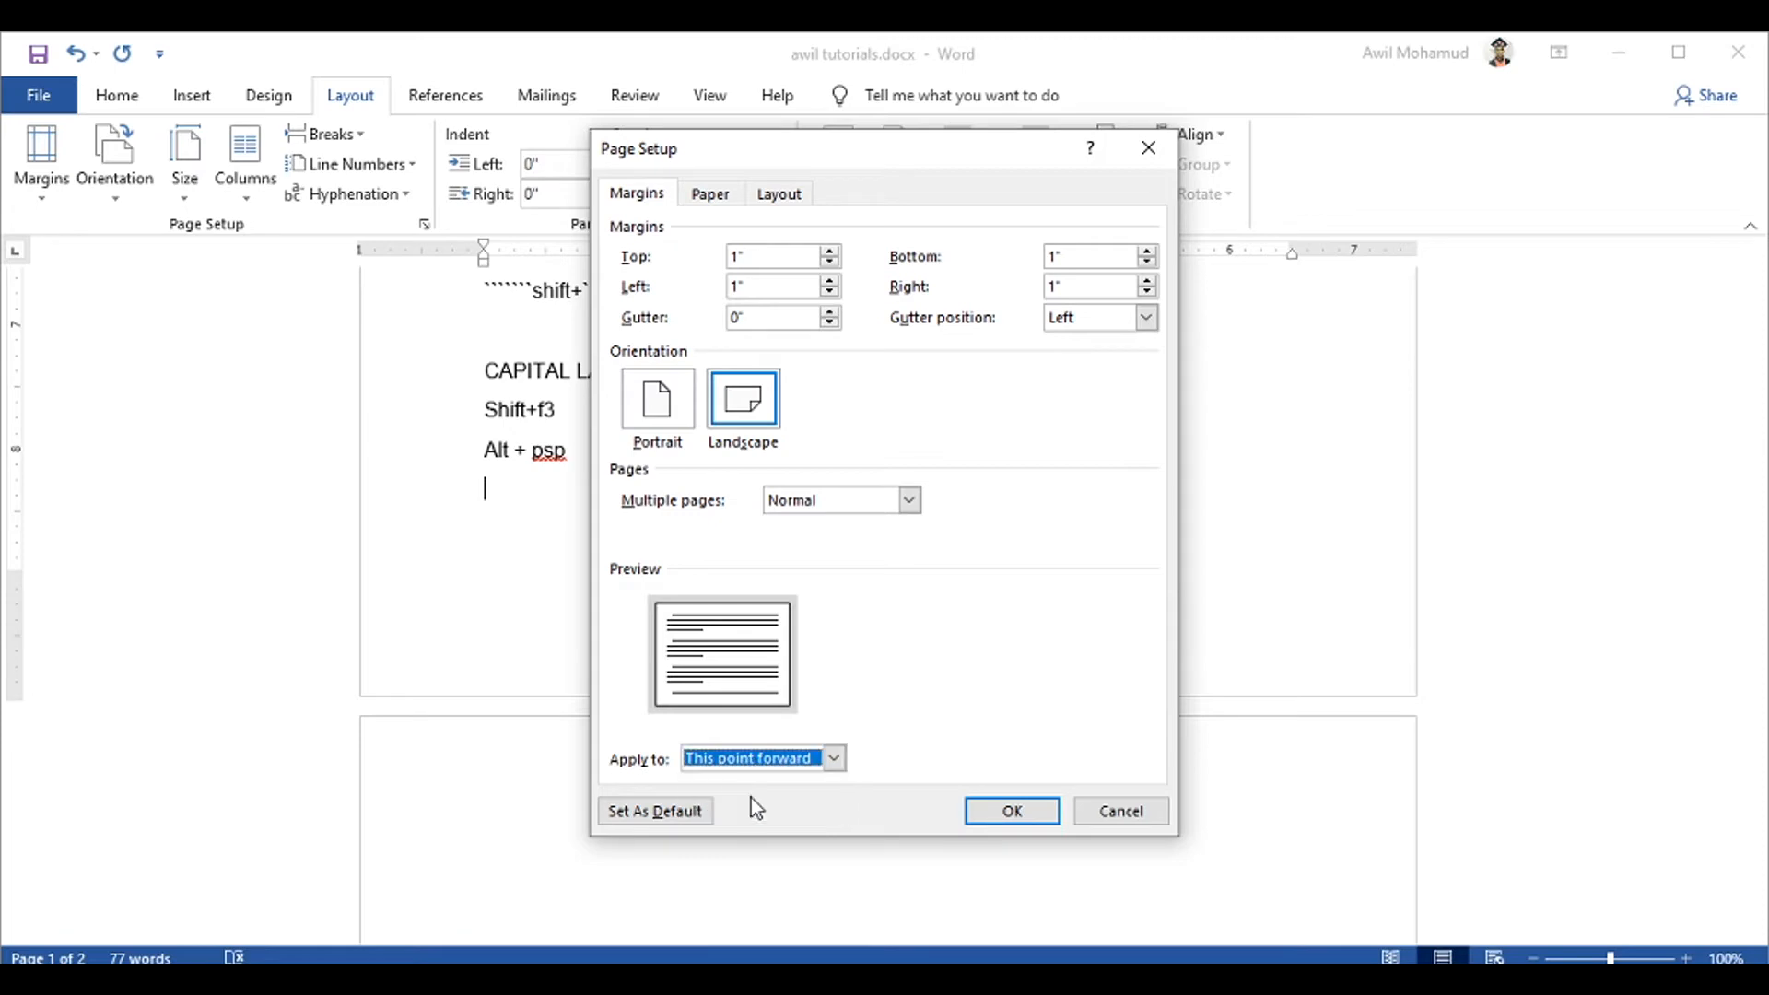
pyautogui.click(1027, 809)
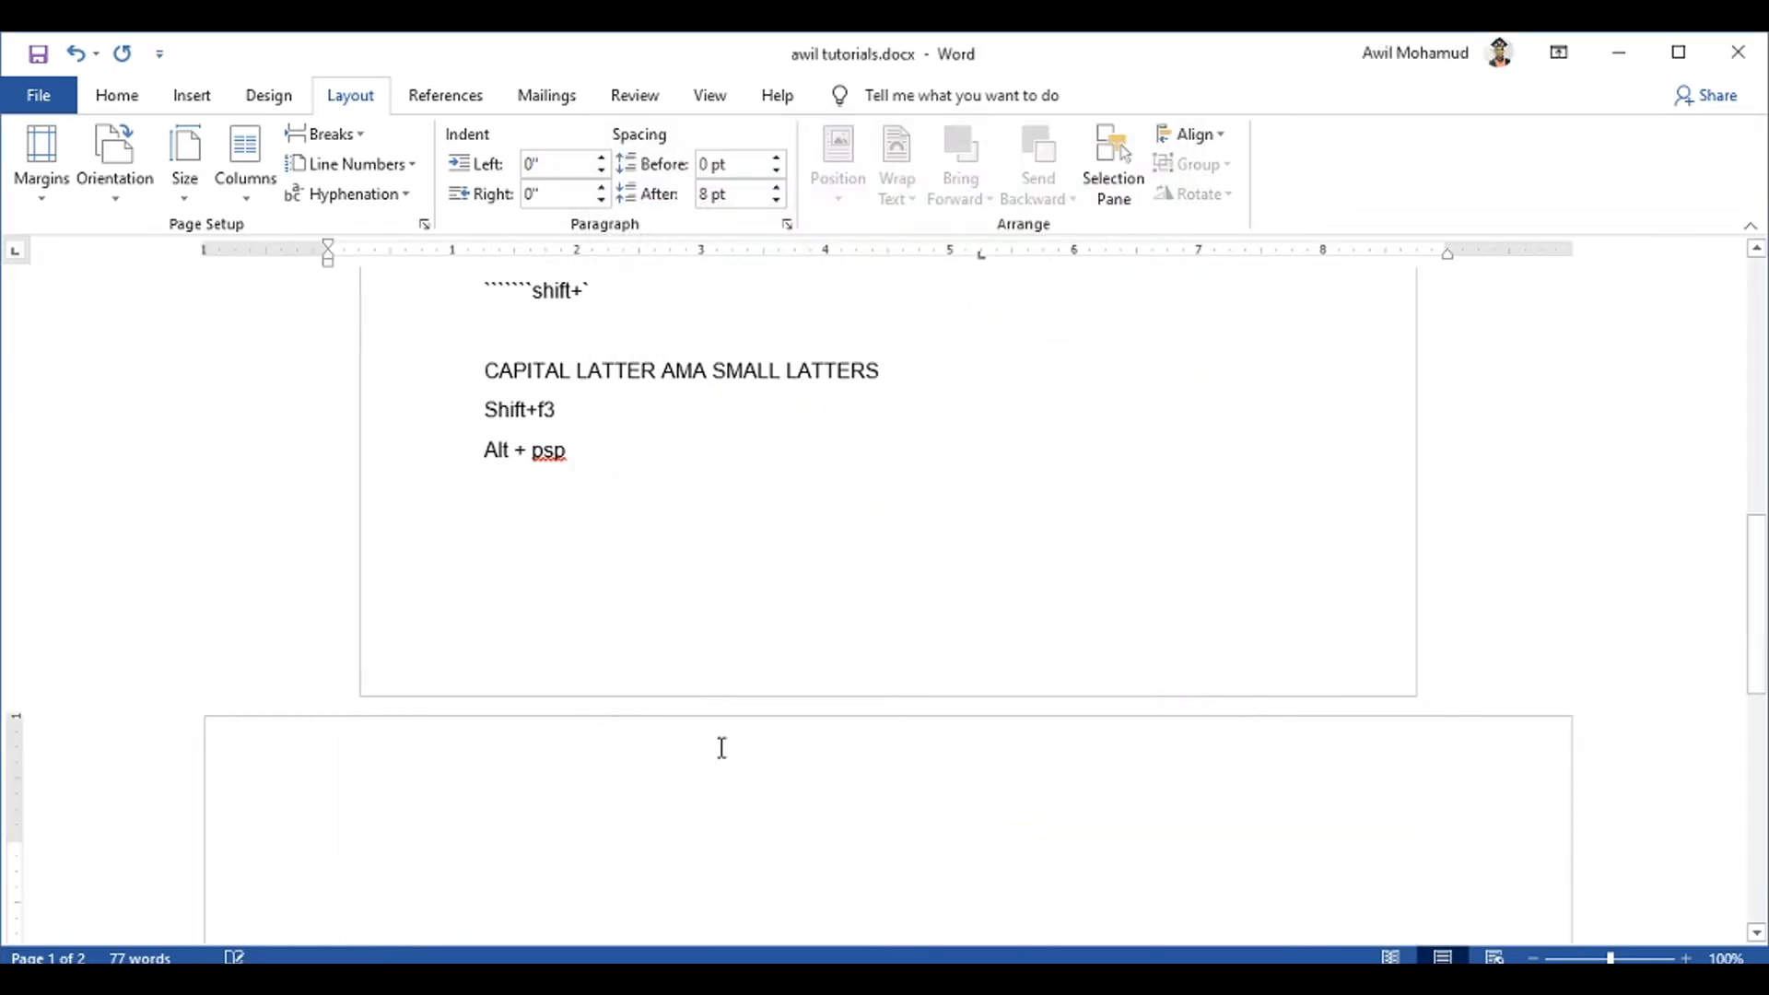
# Compare the portrait and landscape pages, then undo the landscape orientation change
pyautogui.moveTo(1760, 640)
pyautogui.mouseDown()
pyautogui.moveTo(1760, 703)
pyautogui.moveTo(1761, 672)
pyautogui.mouseUp()
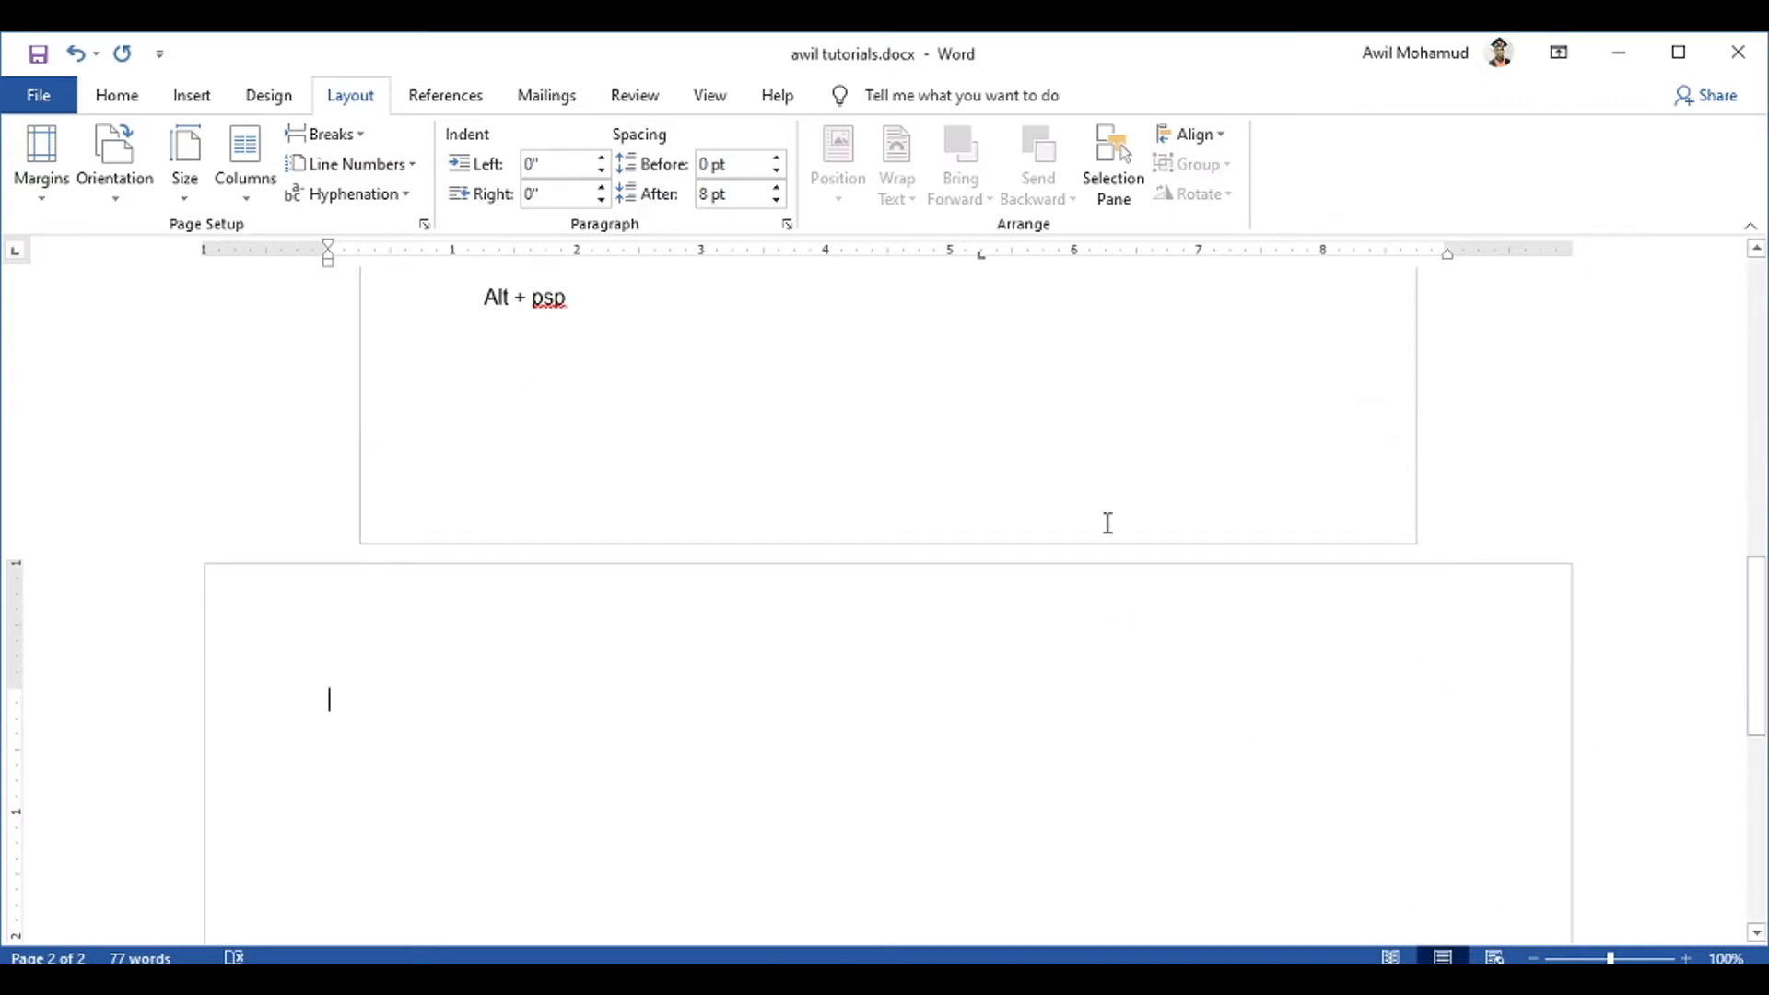
pyautogui.click(844, 399)
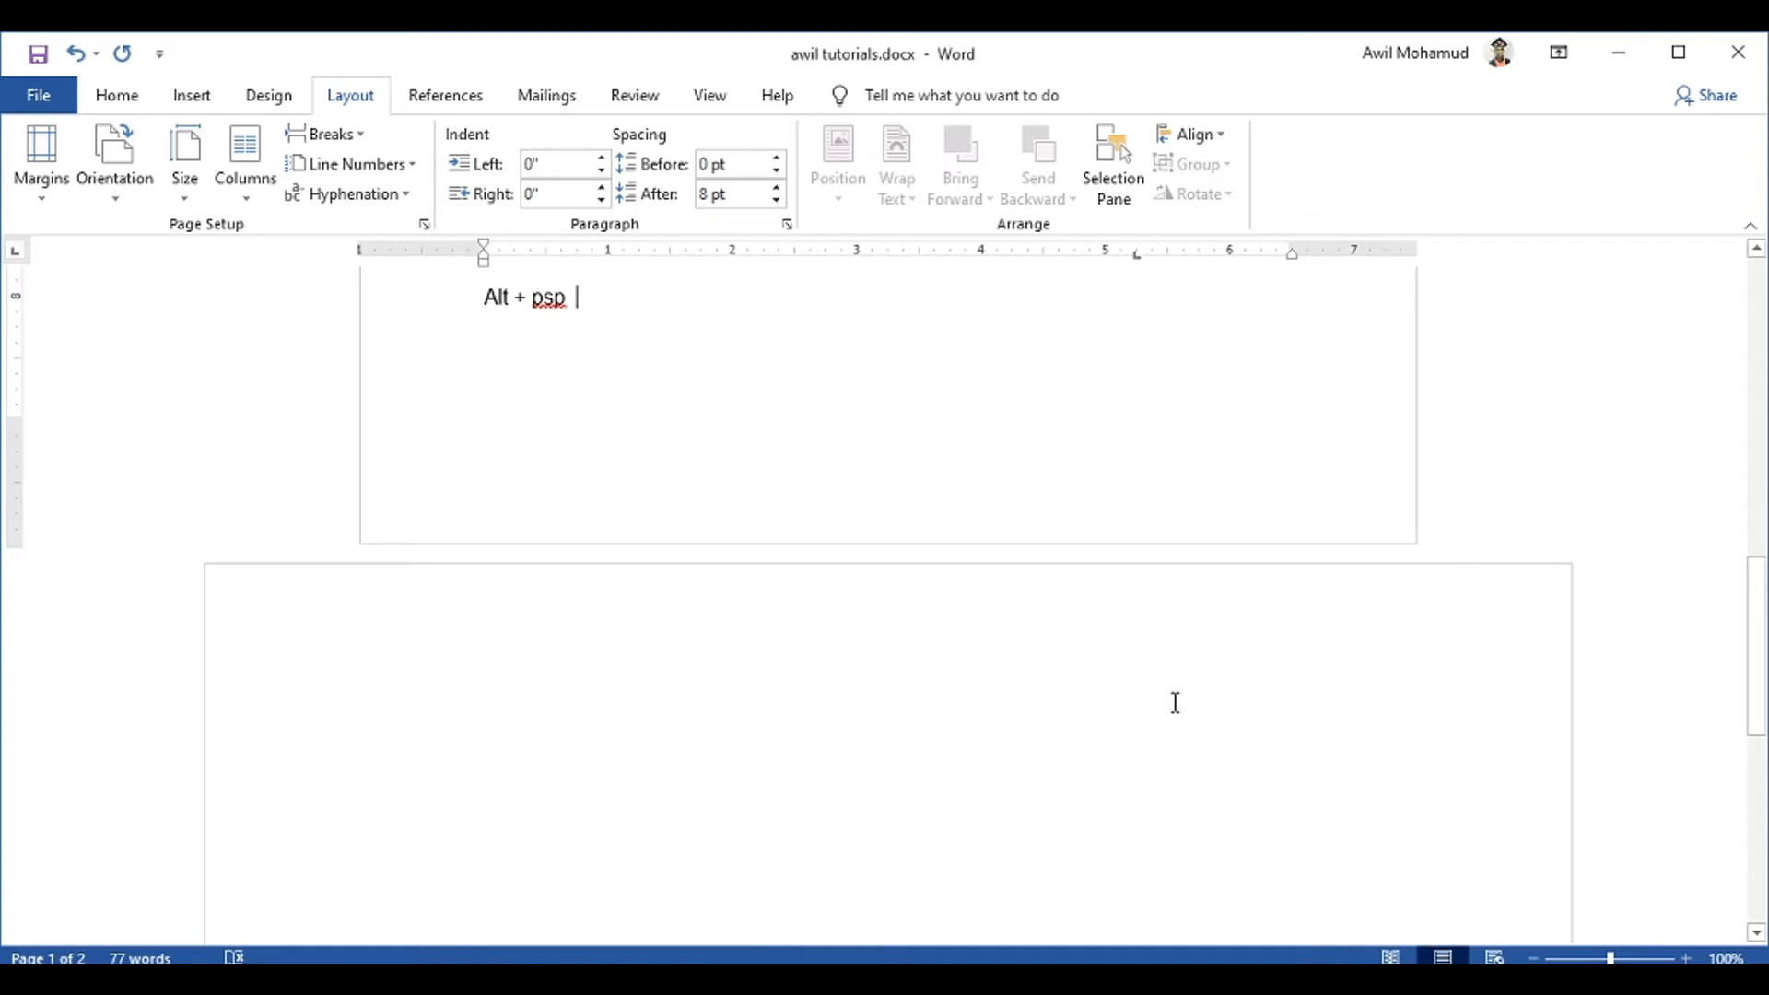
pyautogui.click(1259, 671)
pyautogui.moveTo(1753, 639)
pyautogui.mouseDown()
pyautogui.moveTo(1755, 750)
pyautogui.moveTo(1731, 618)
pyautogui.mouseUp()
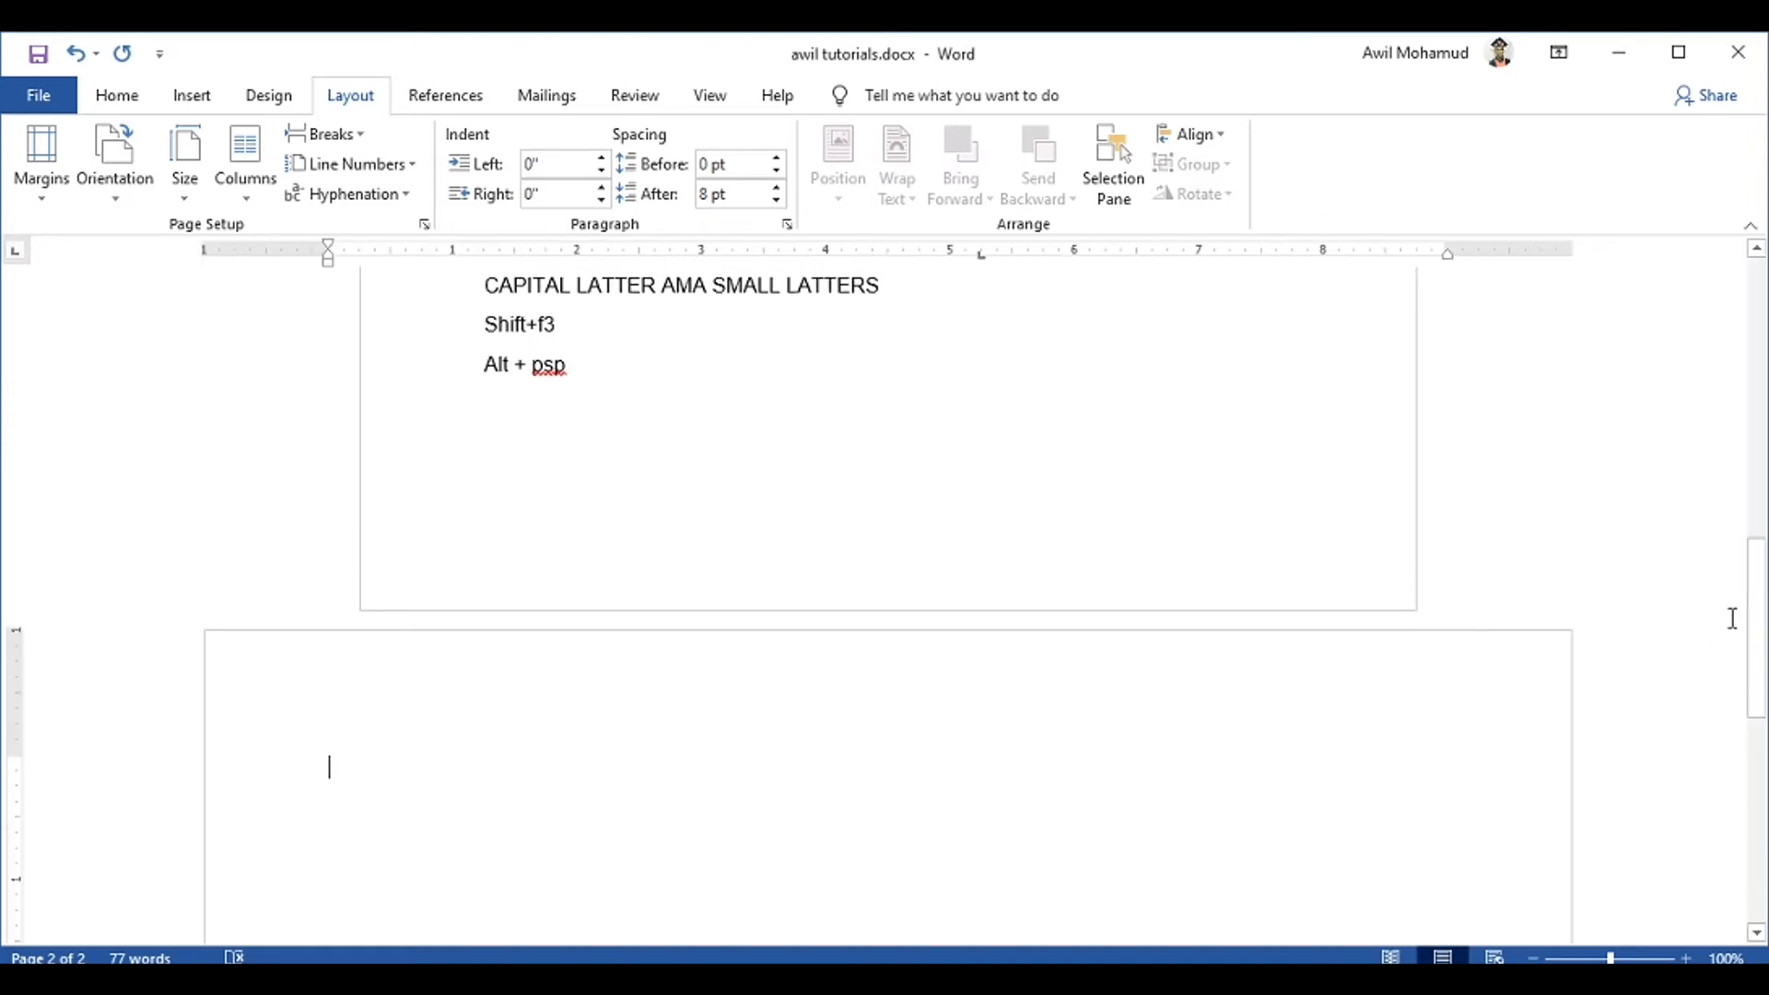
pyautogui.doubleClick(1258, 748)
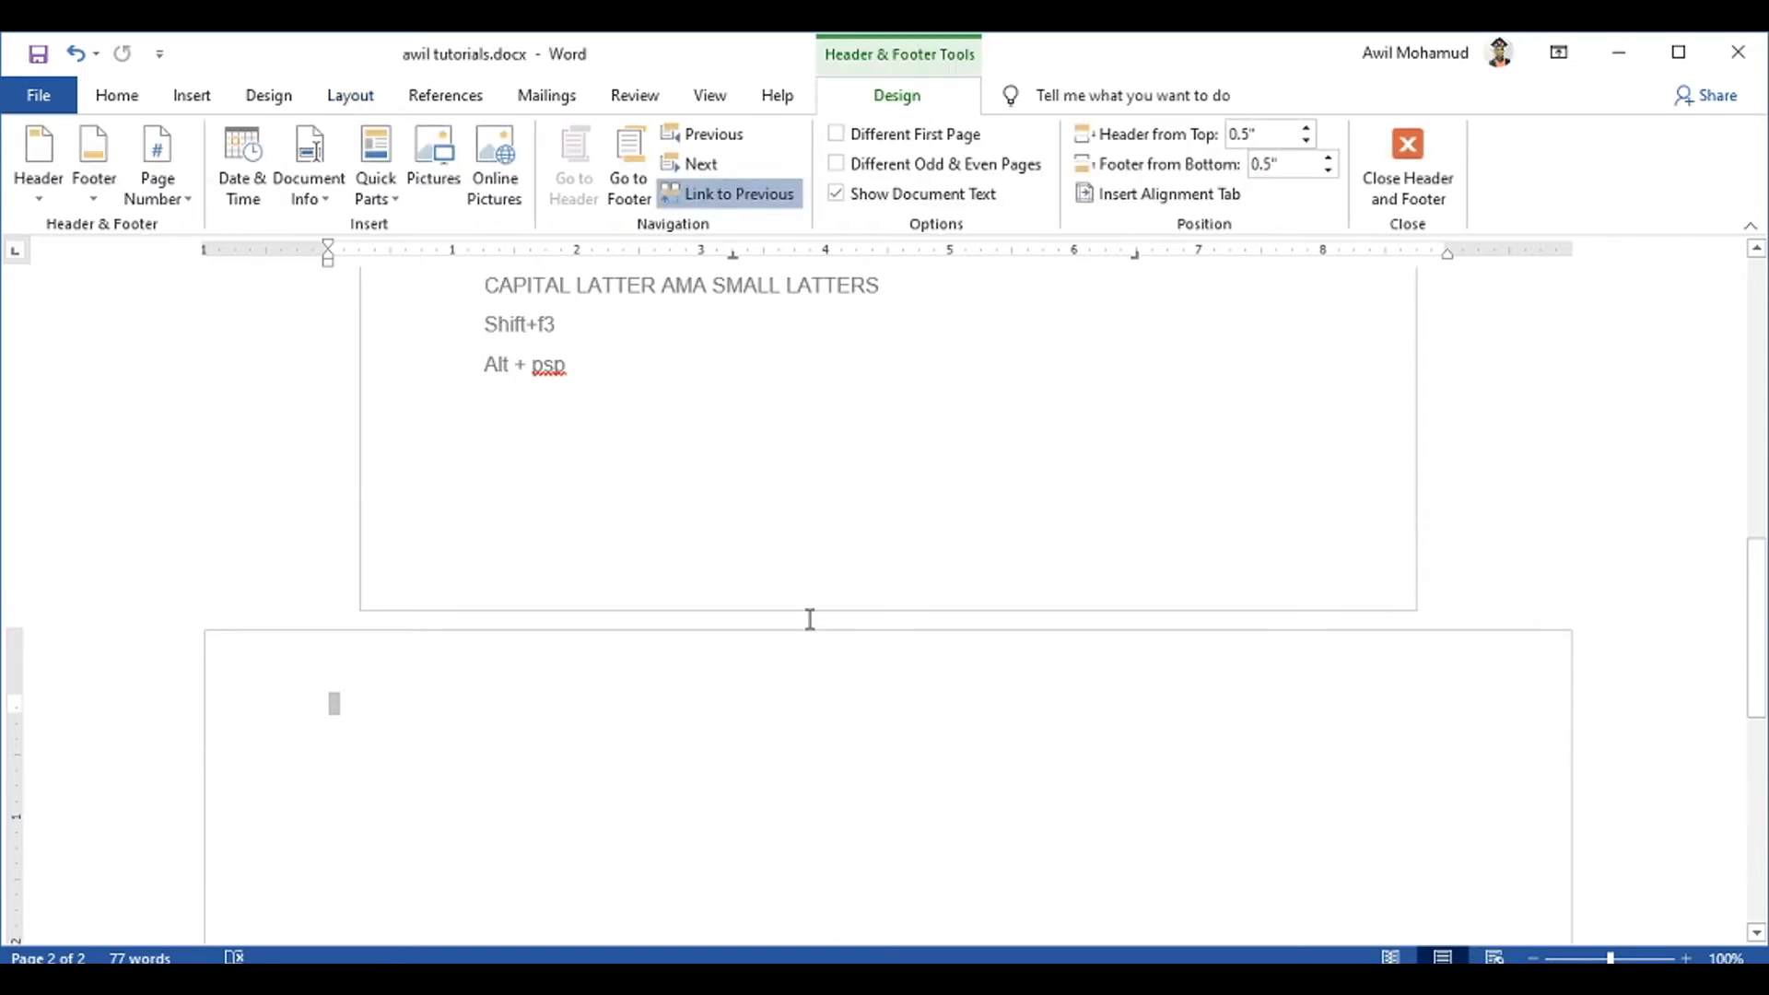
pyautogui.hotkey('ctrl', 'z')
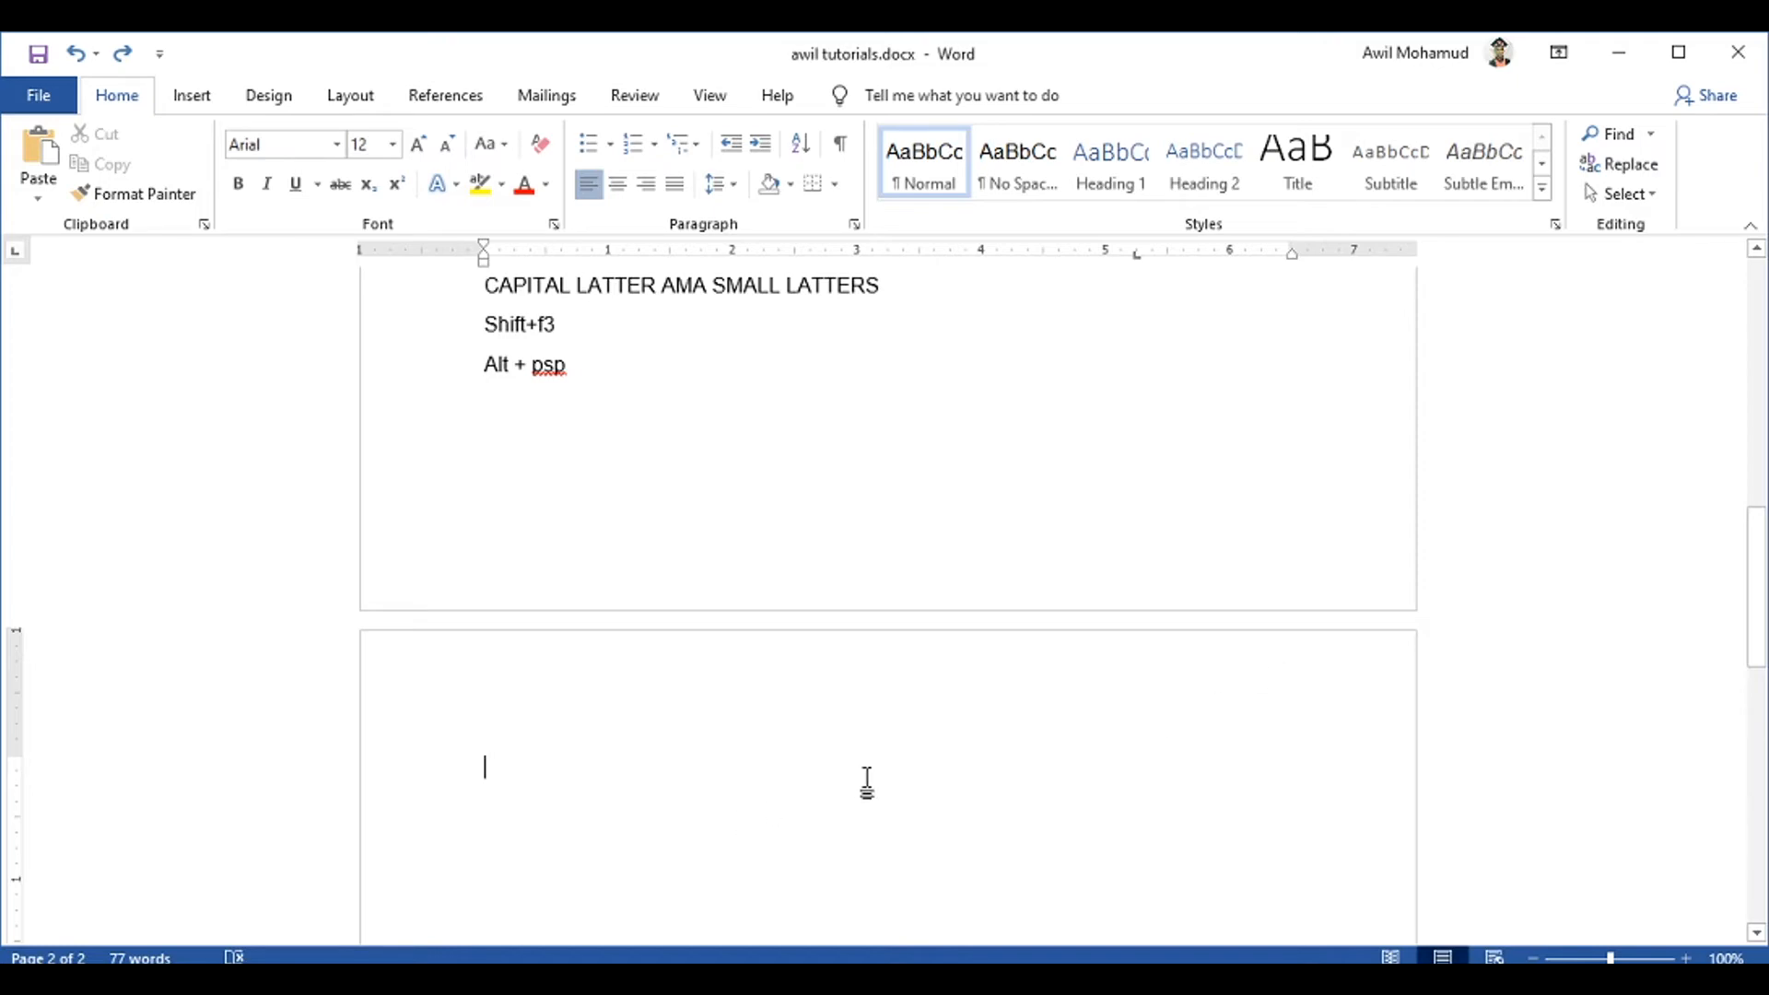
# Insert a table with three columns and two rows at the start of the second page
pyautogui.click(192, 102)
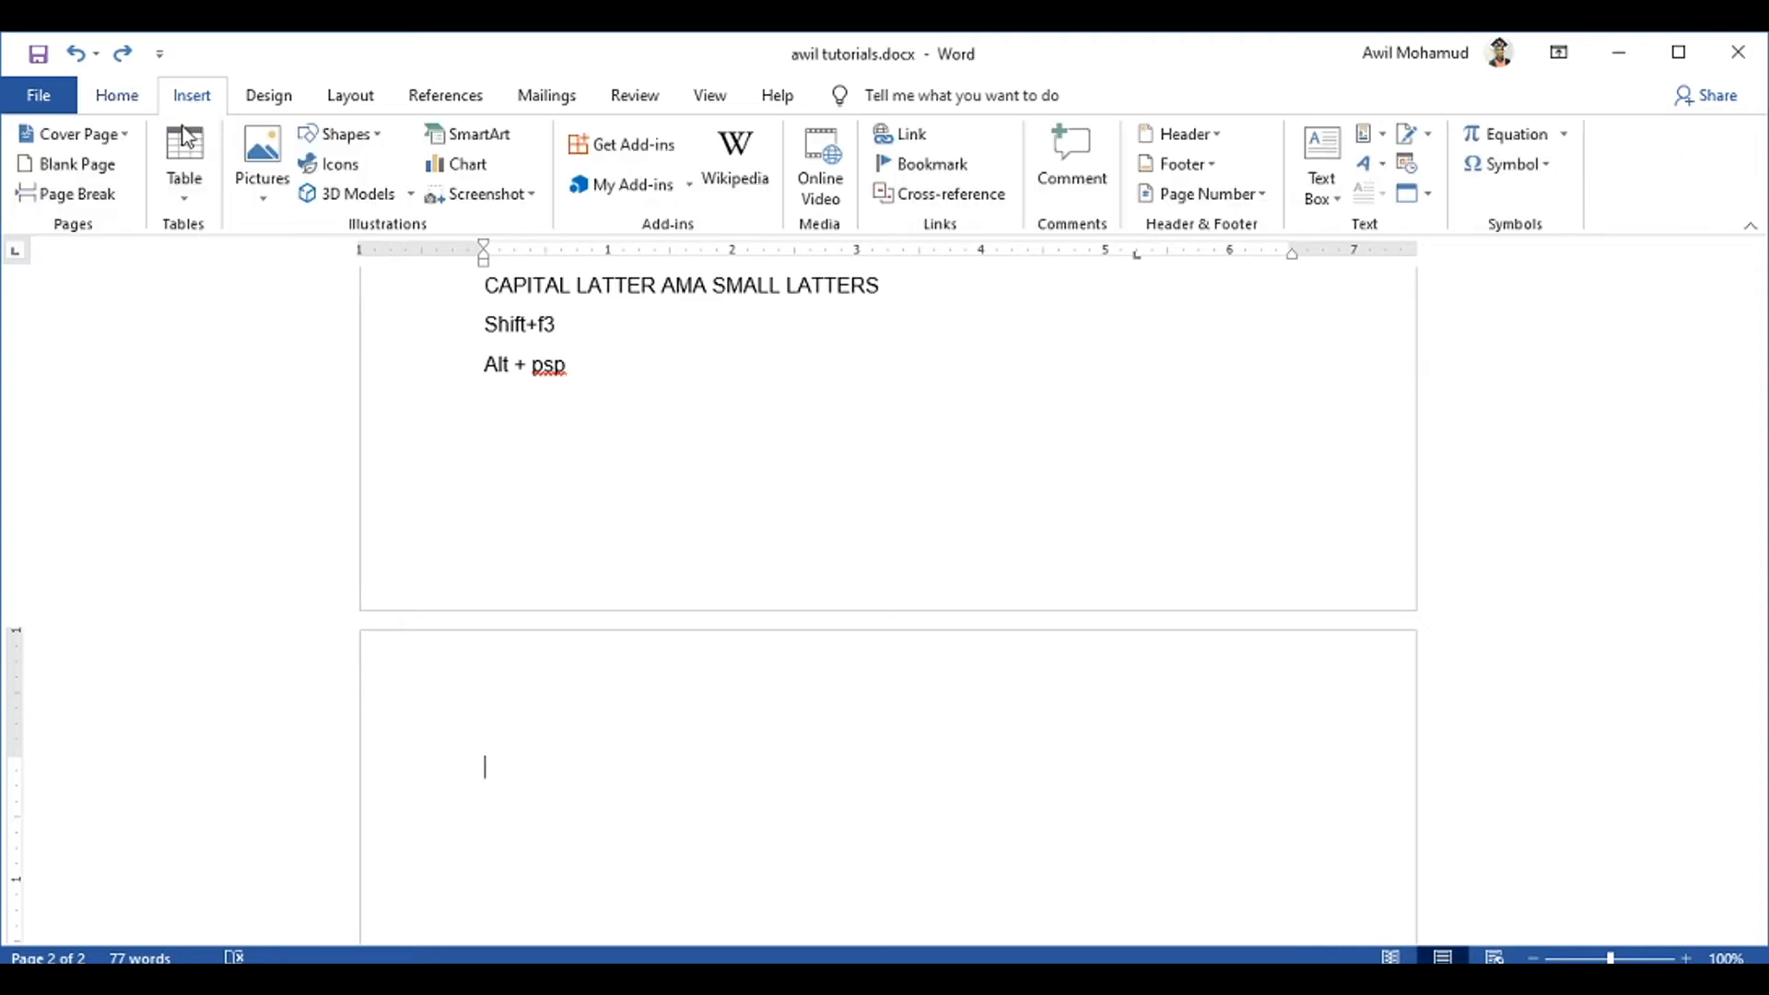
pyautogui.click(185, 179)
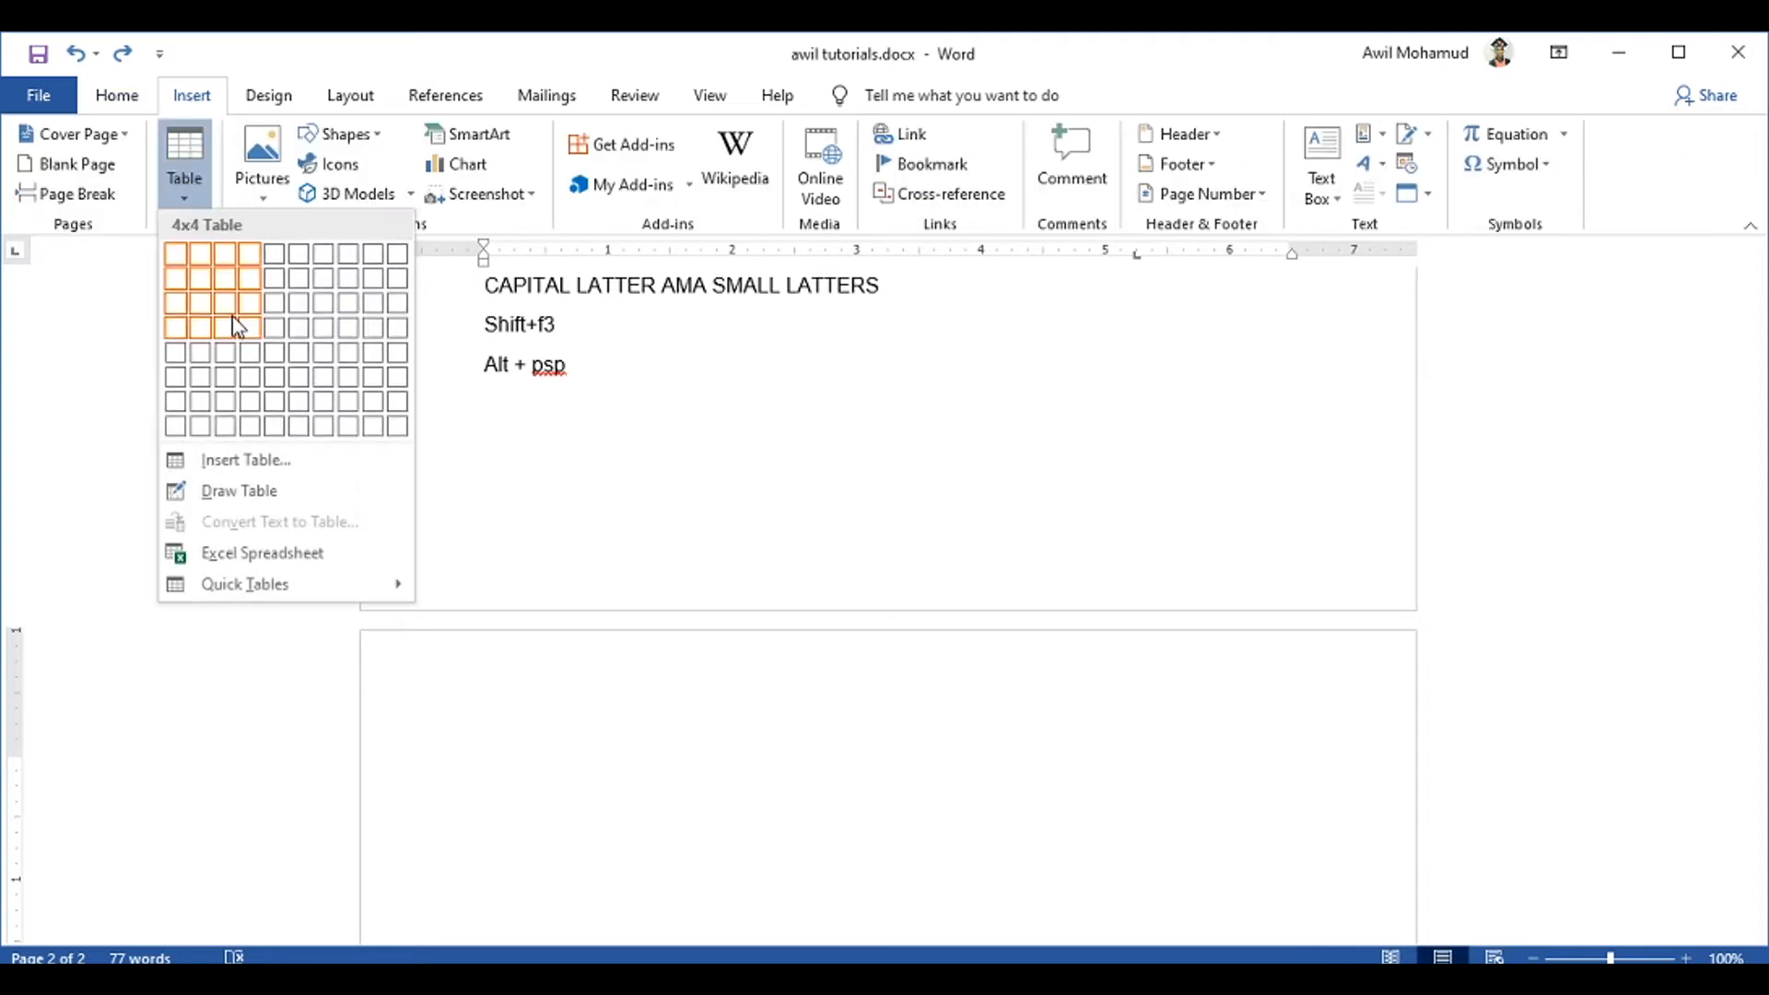
pyautogui.click(226, 286)
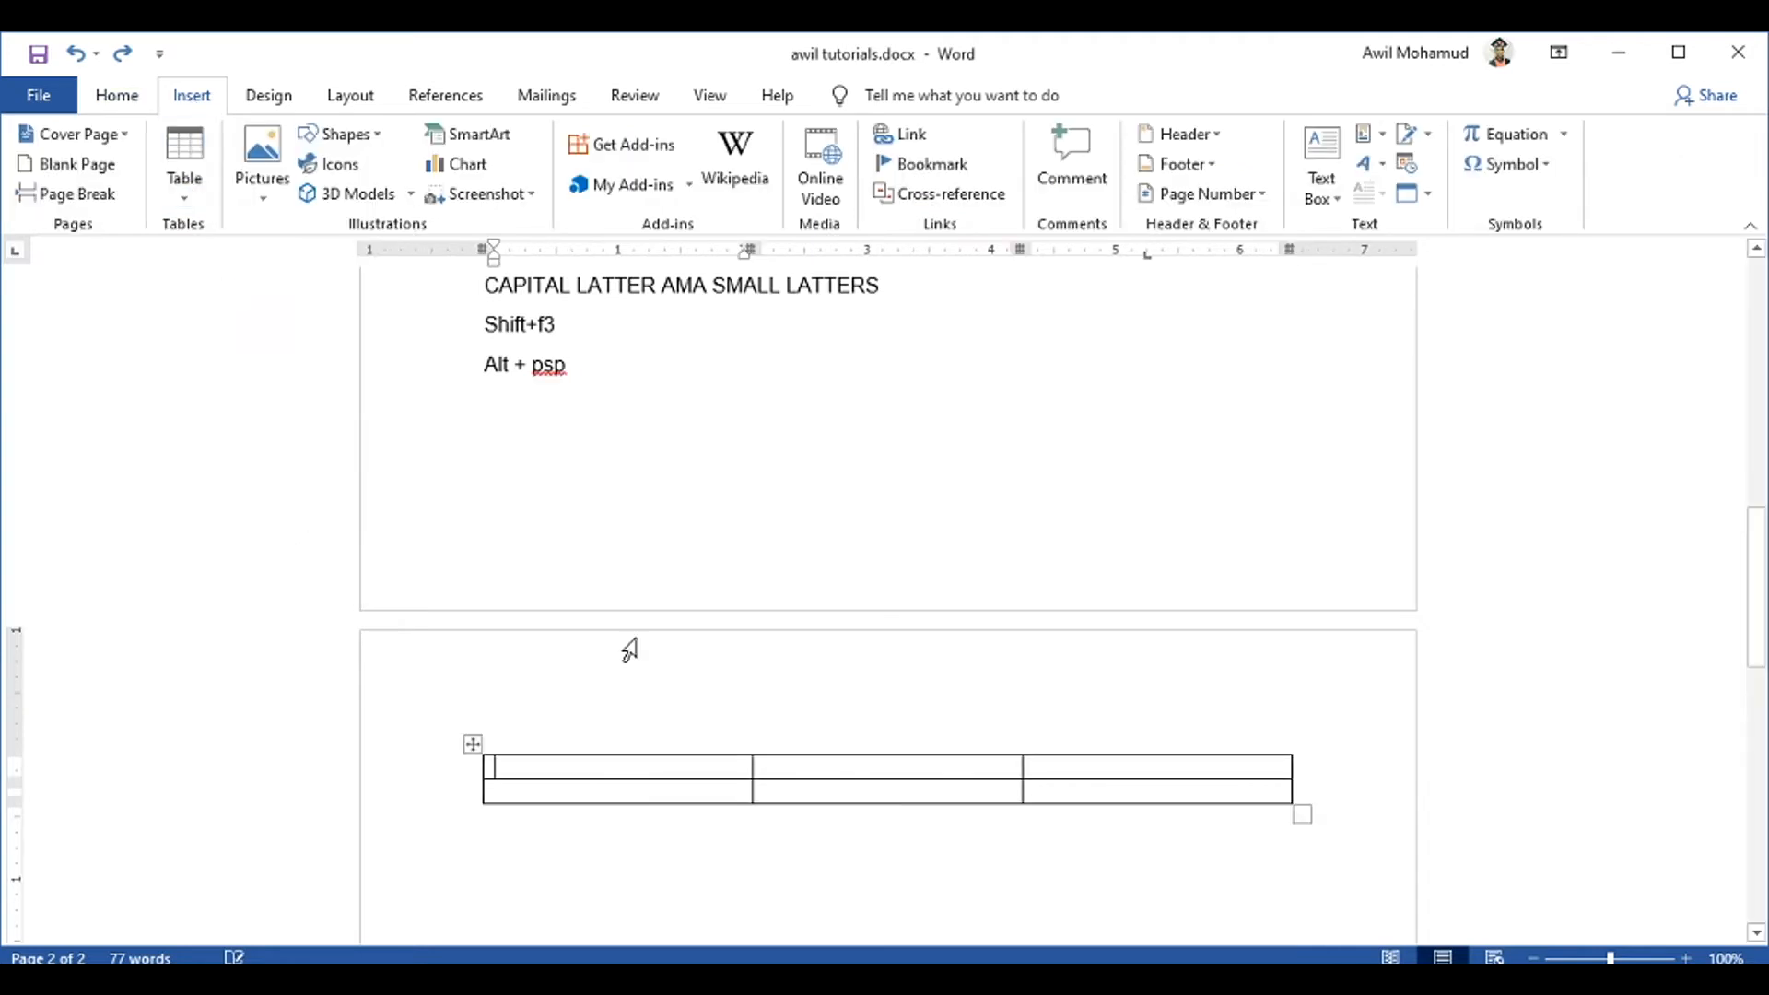
# Fill the table's first row with a person's first name, 12 and 33
pyautogui.write('cawil')
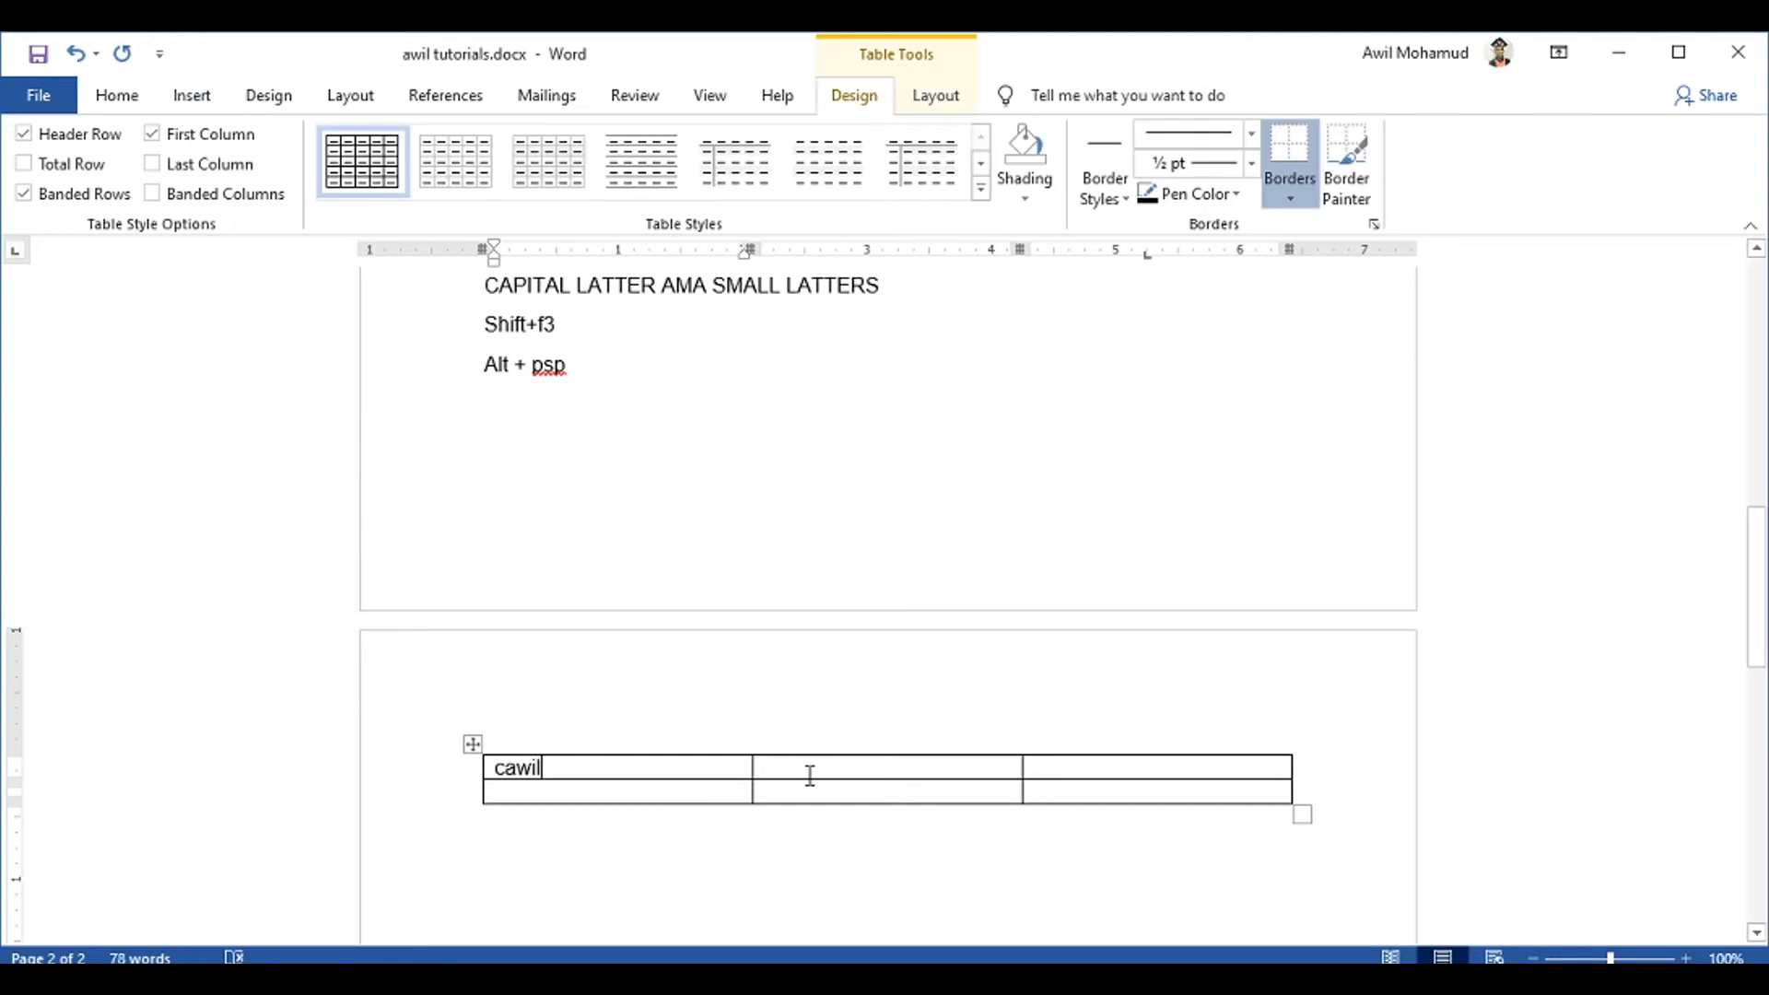
pyautogui.press('Tab')
pyautogui.write('12')
pyautogui.click(1067, 762)
pyautogui.write('33')
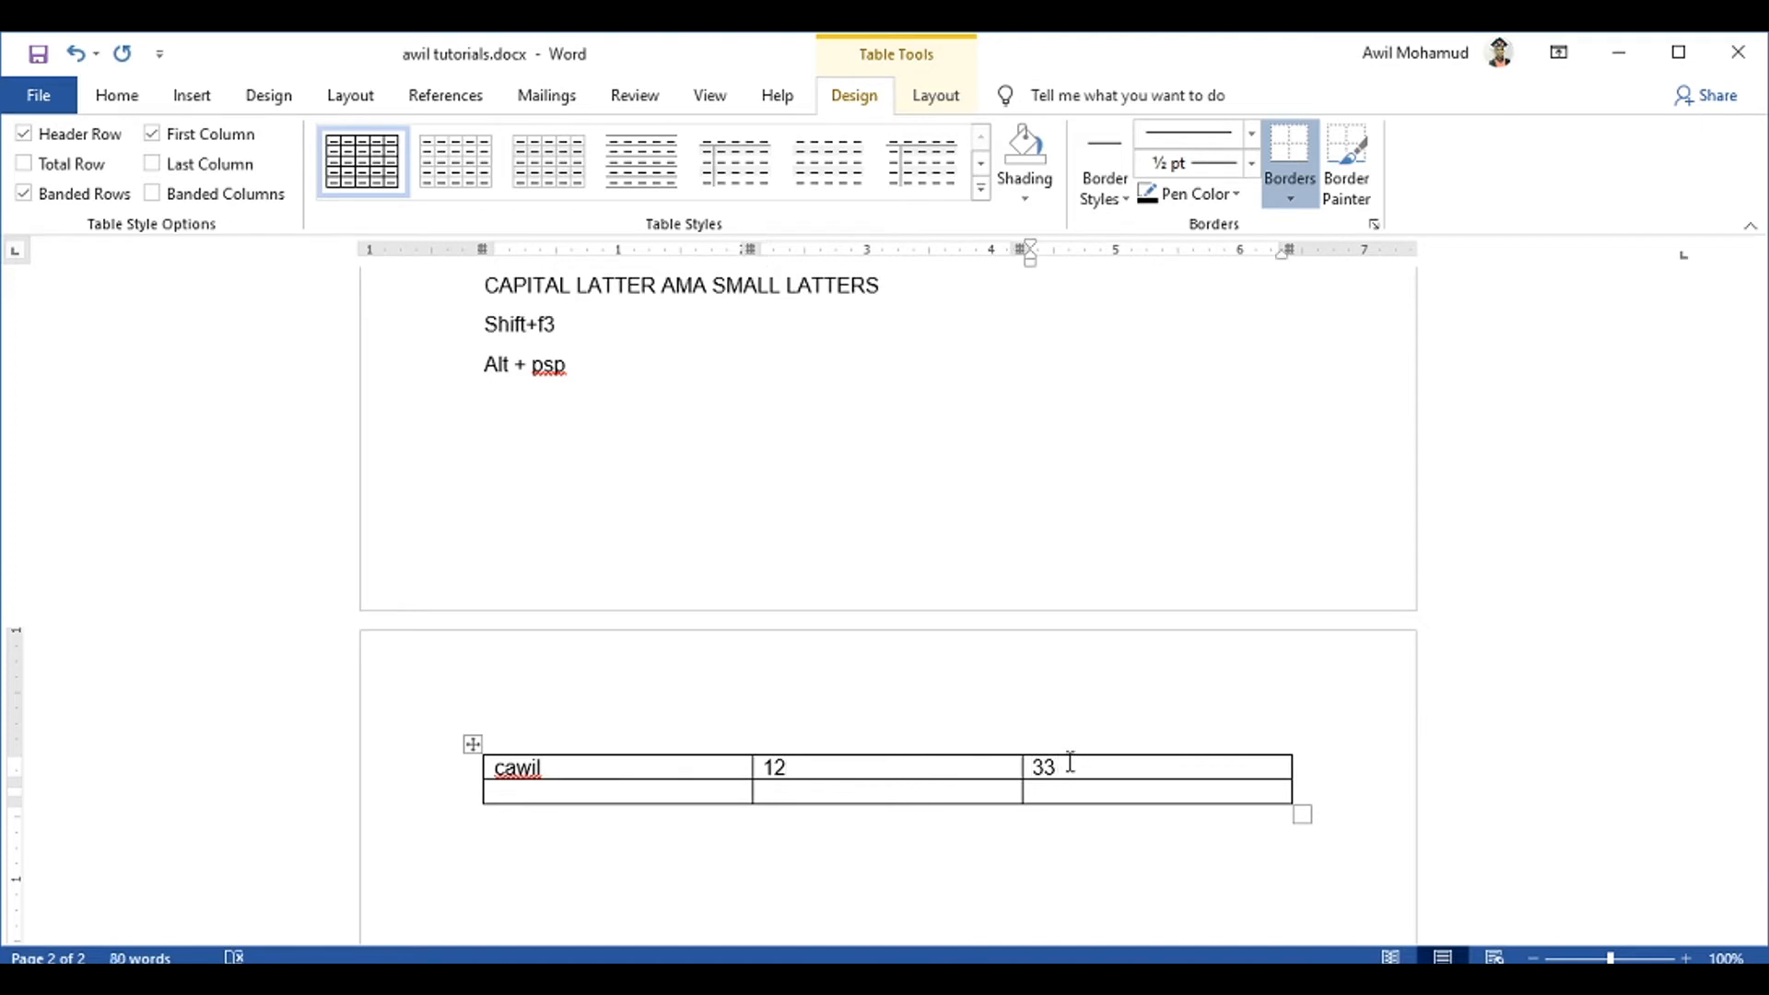
# Fill the table's second row with another person's first name, 54 and 46
pyautogui.click(699, 791)
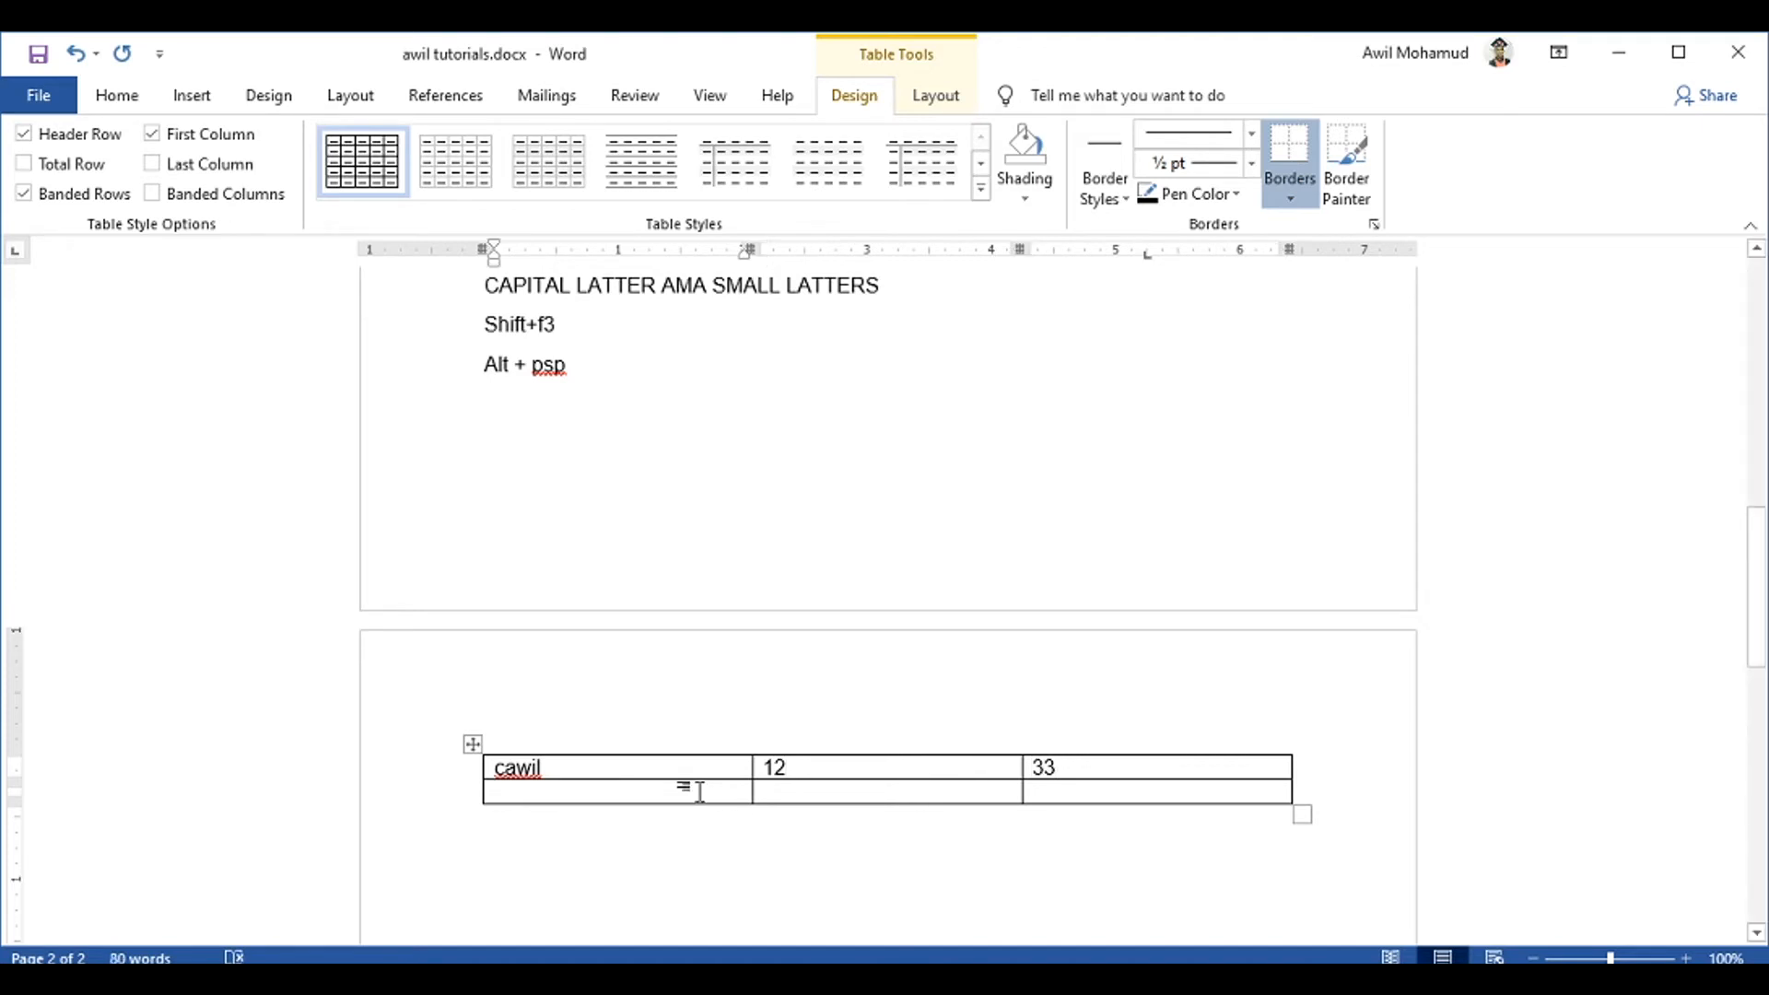
pyautogui.write('osman')
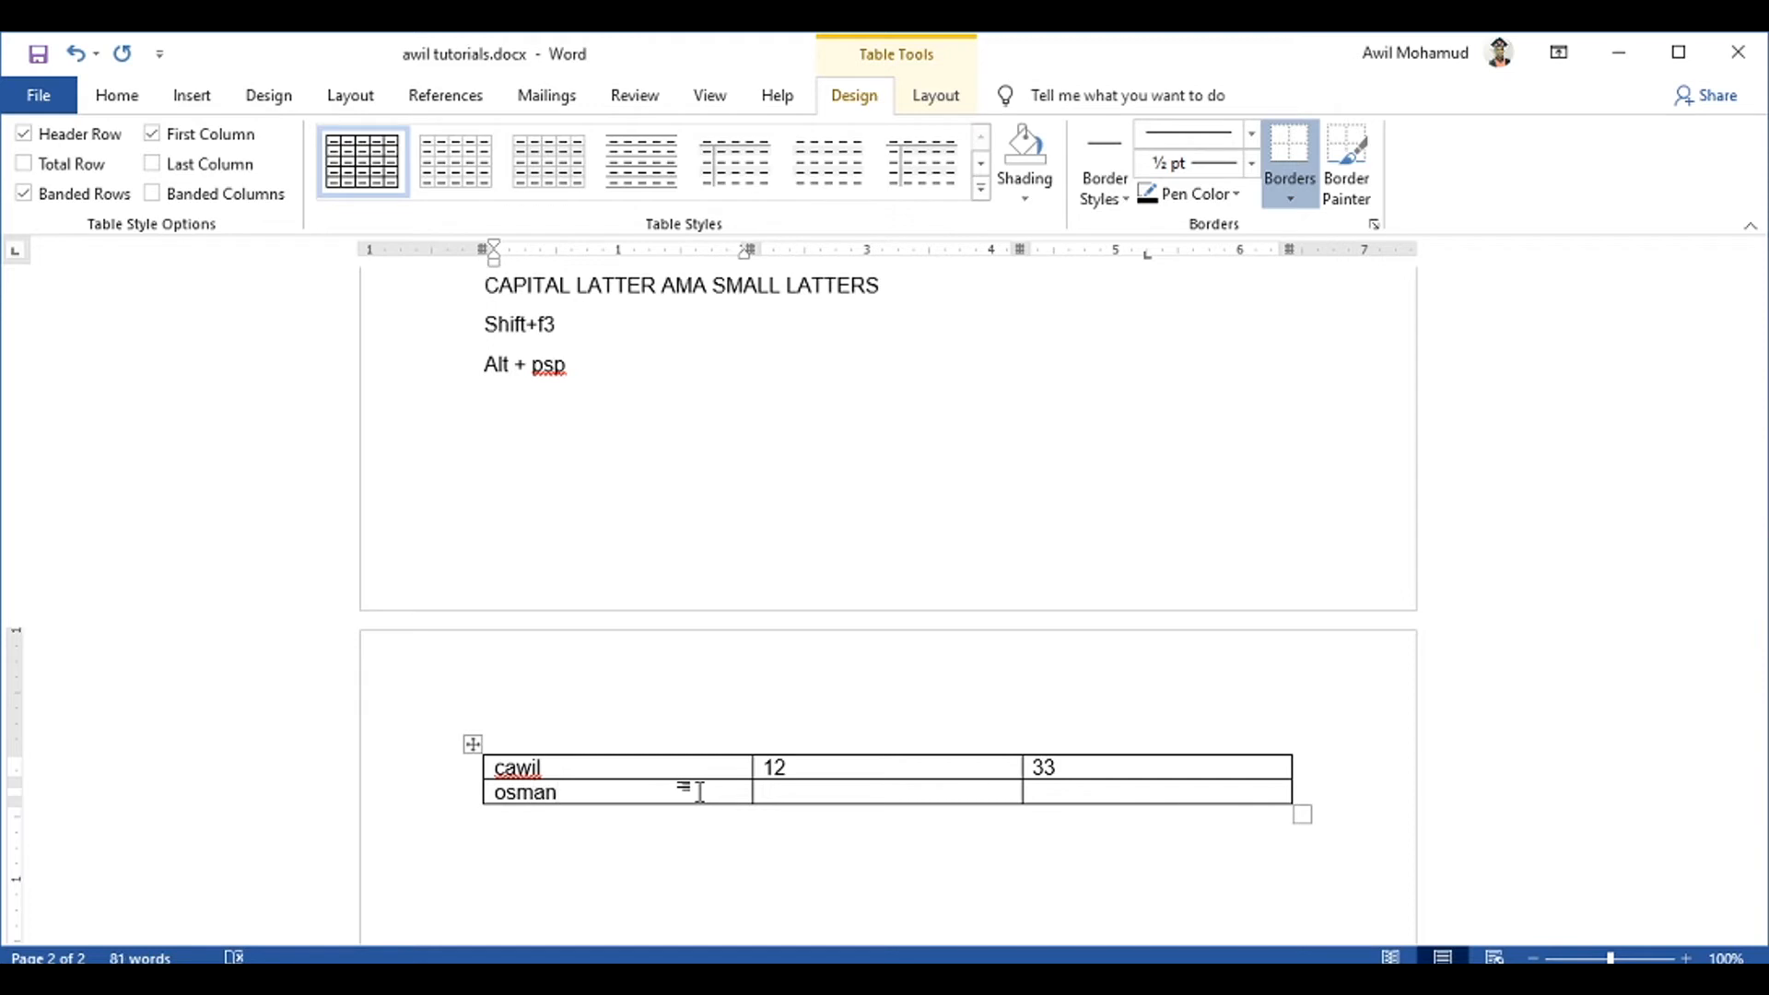
pyautogui.click(836, 790)
pyautogui.write('54')
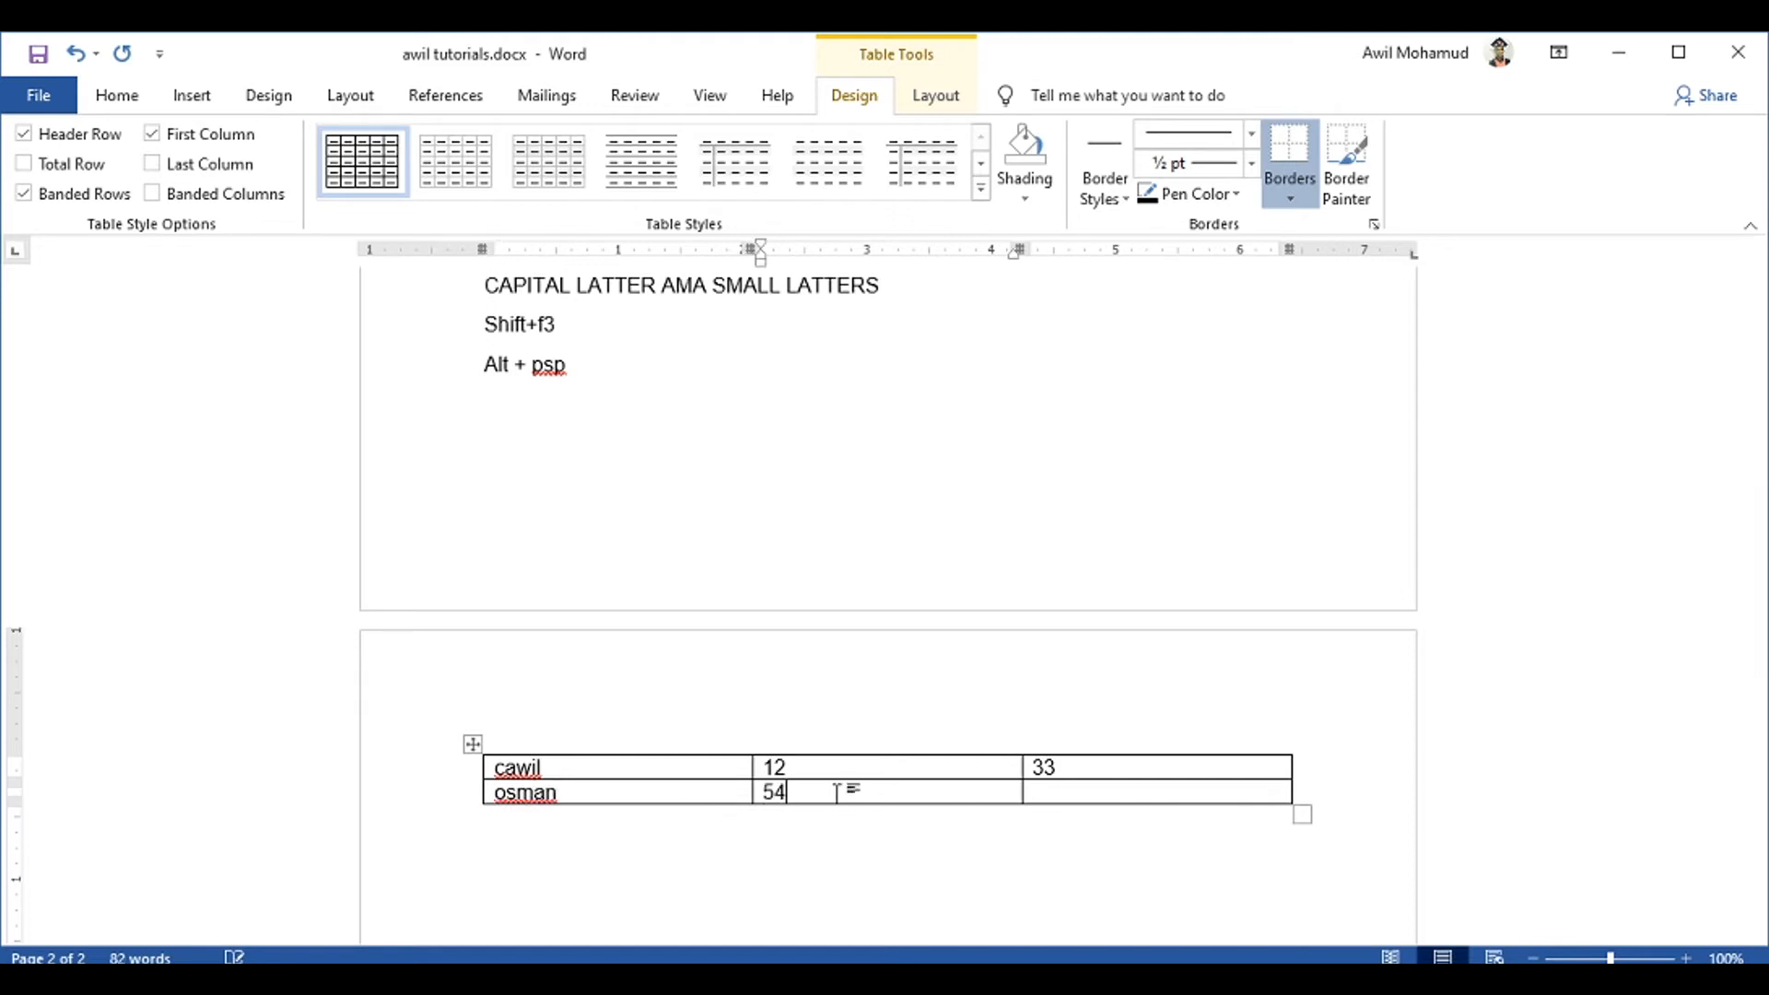
pyautogui.click(1076, 792)
pyautogui.write('46')
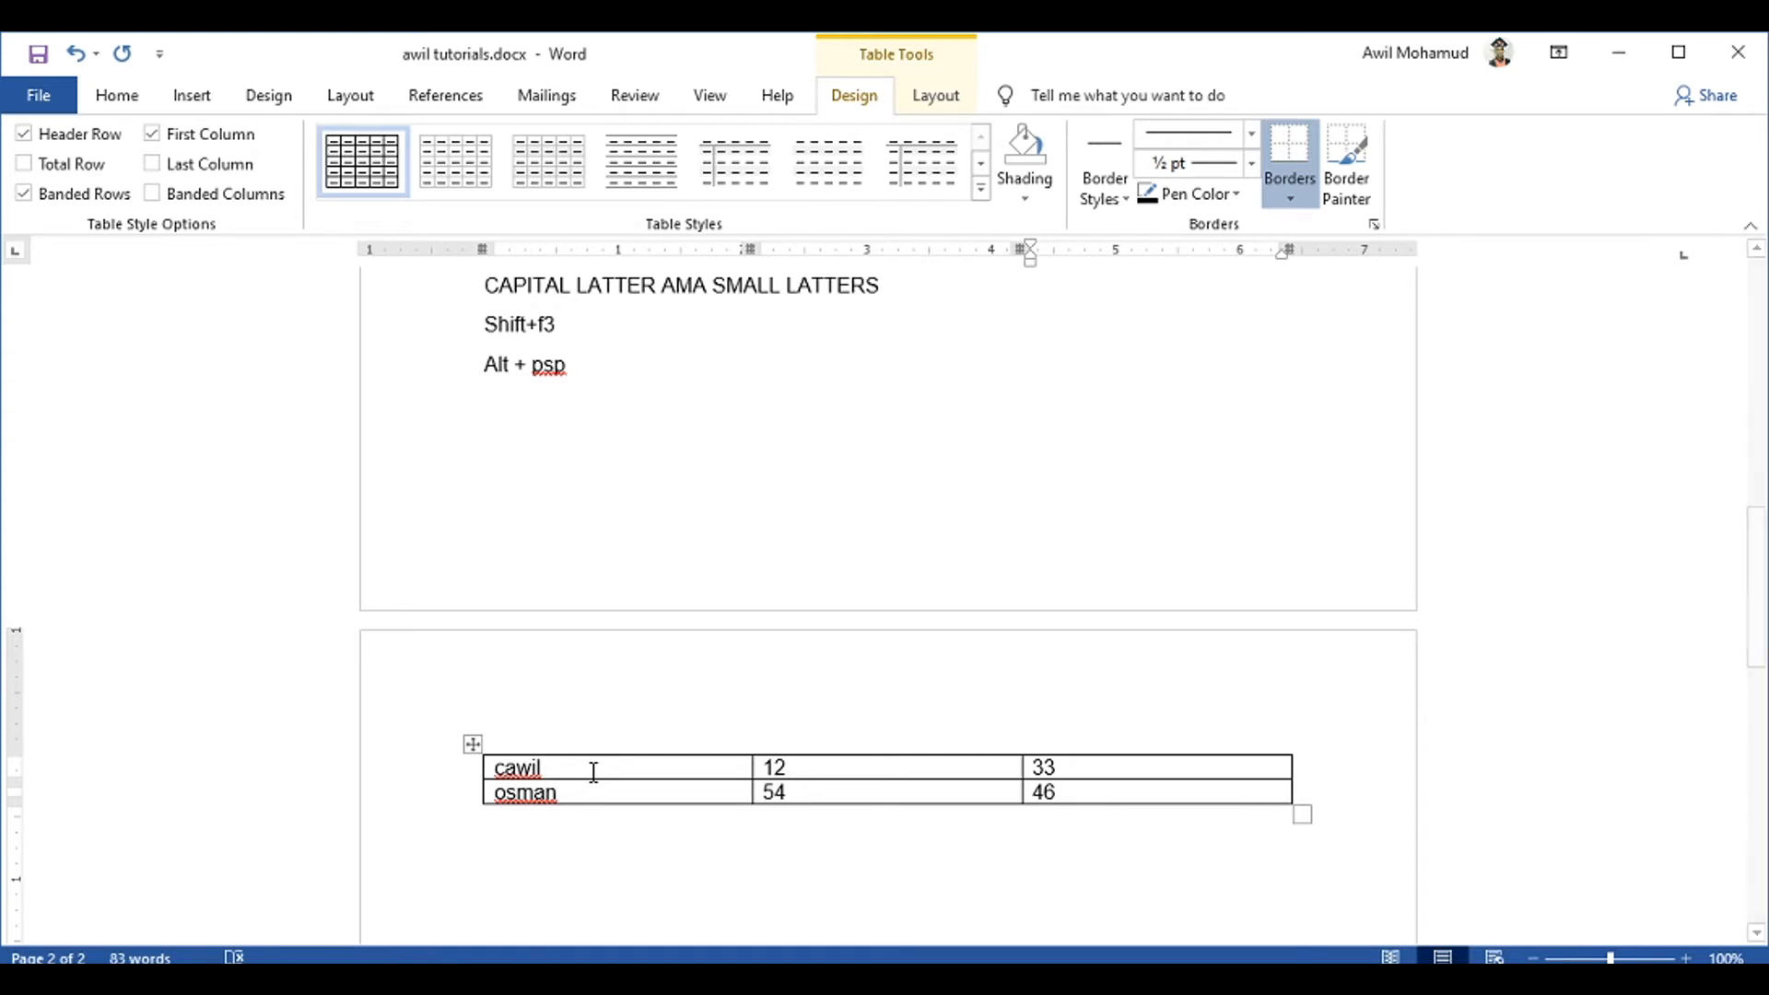
# Convert the whole table to text separated with tabs, and clear the selection
pyautogui.click(475, 744)
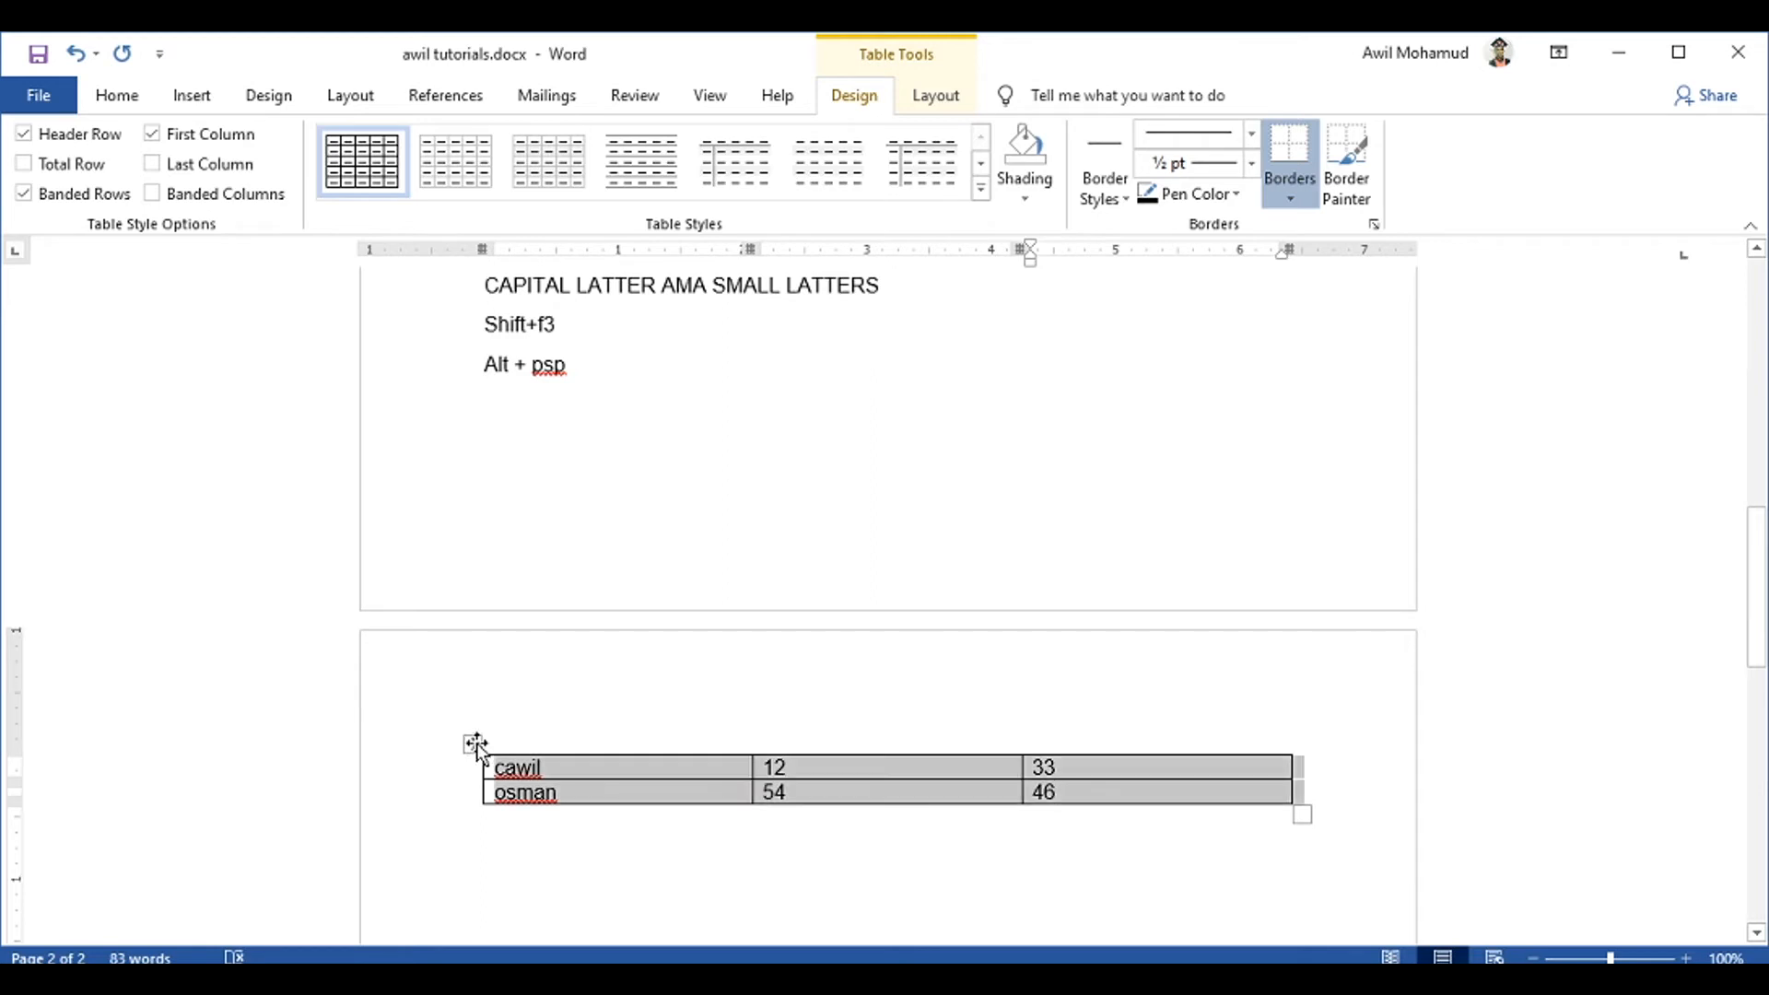
pyautogui.click(936, 95)
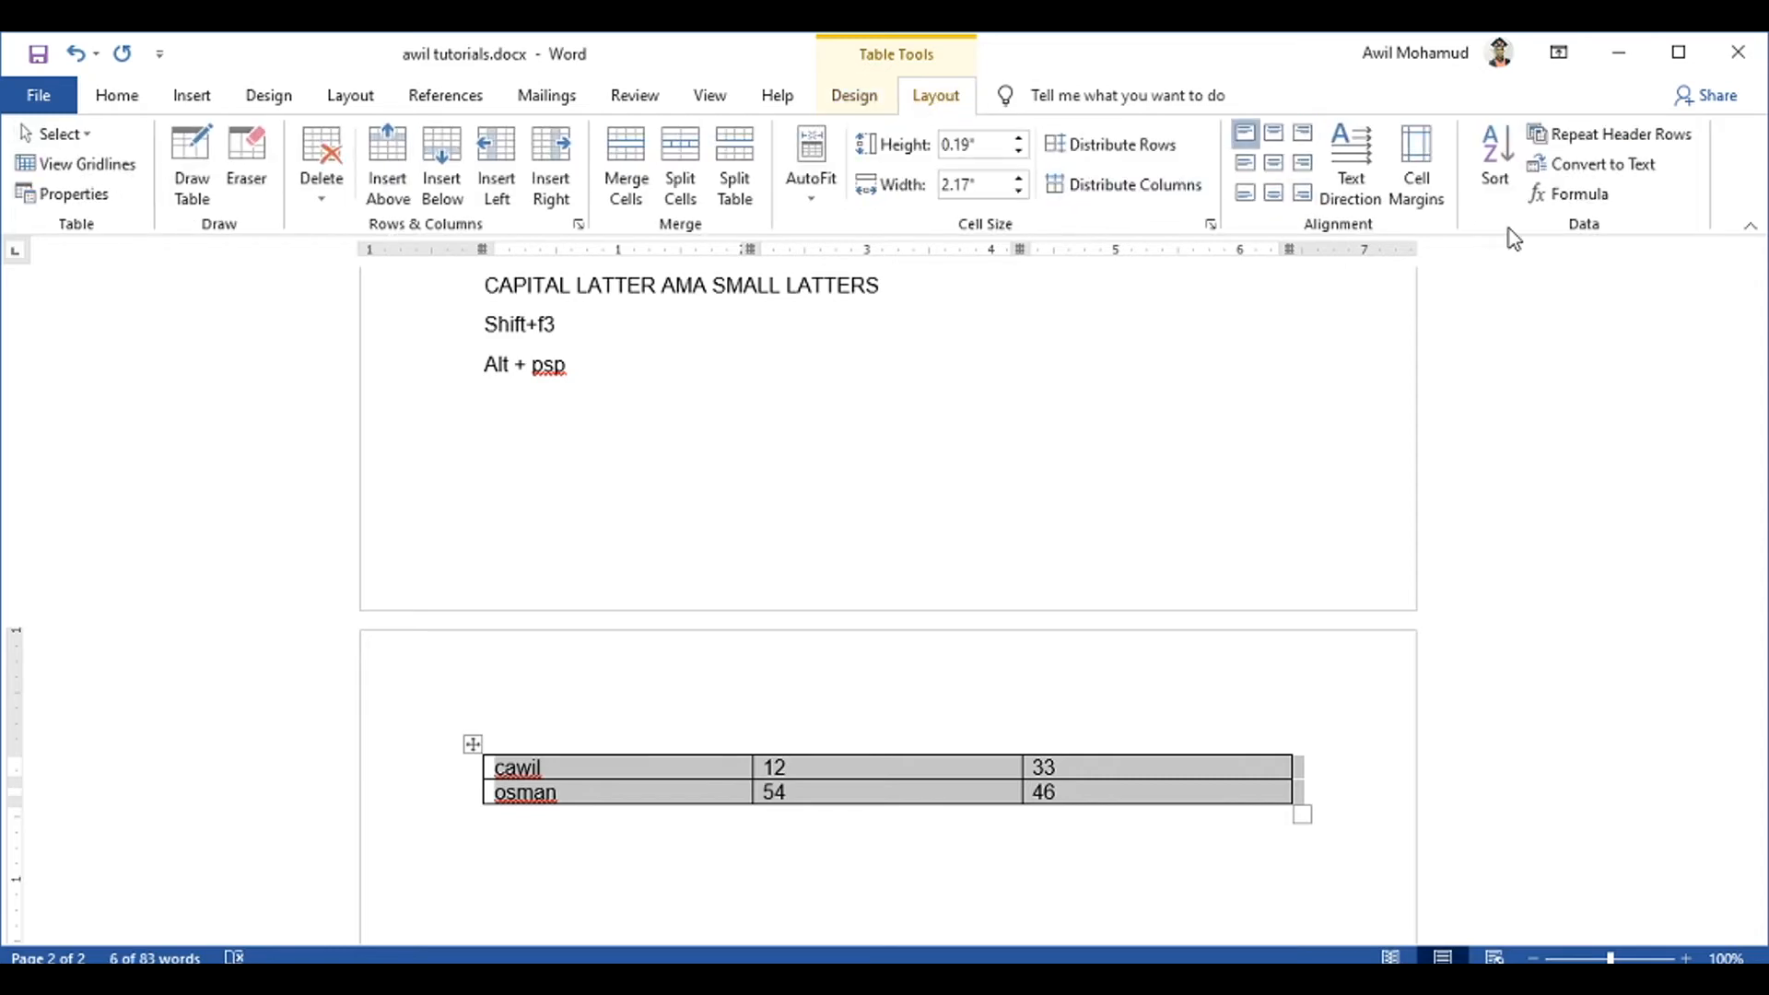
pyautogui.click(1661, 171)
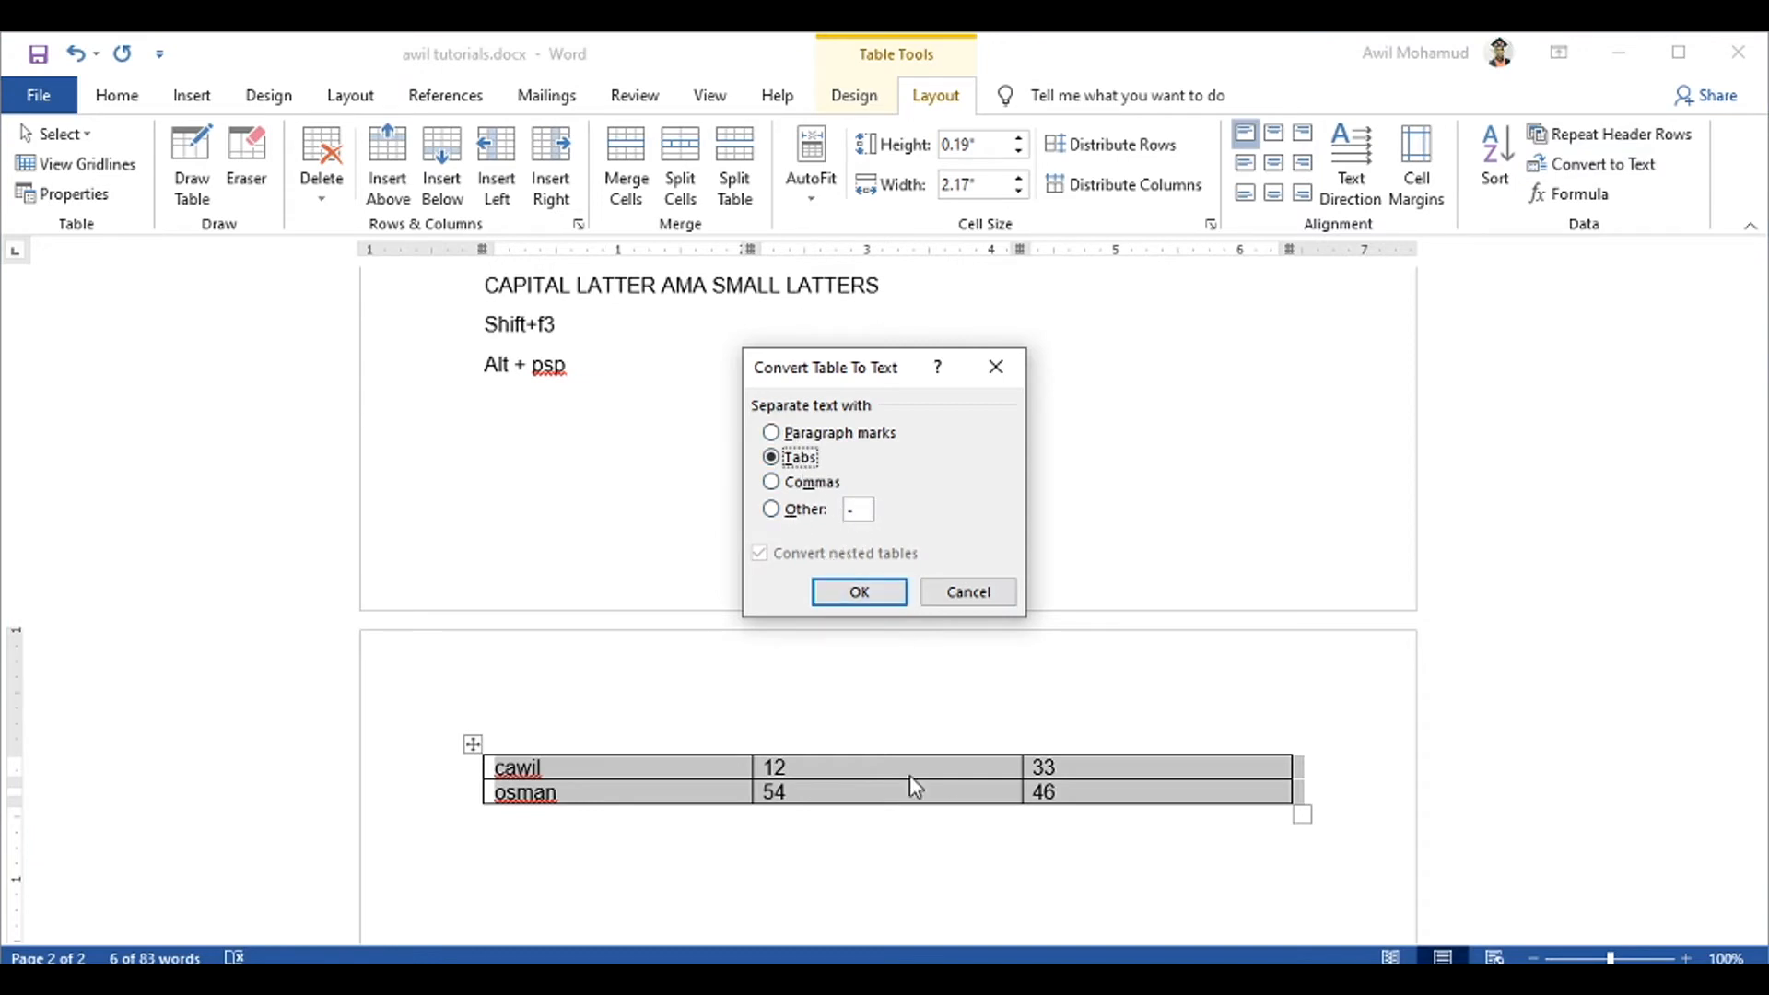
pyautogui.click(854, 596)
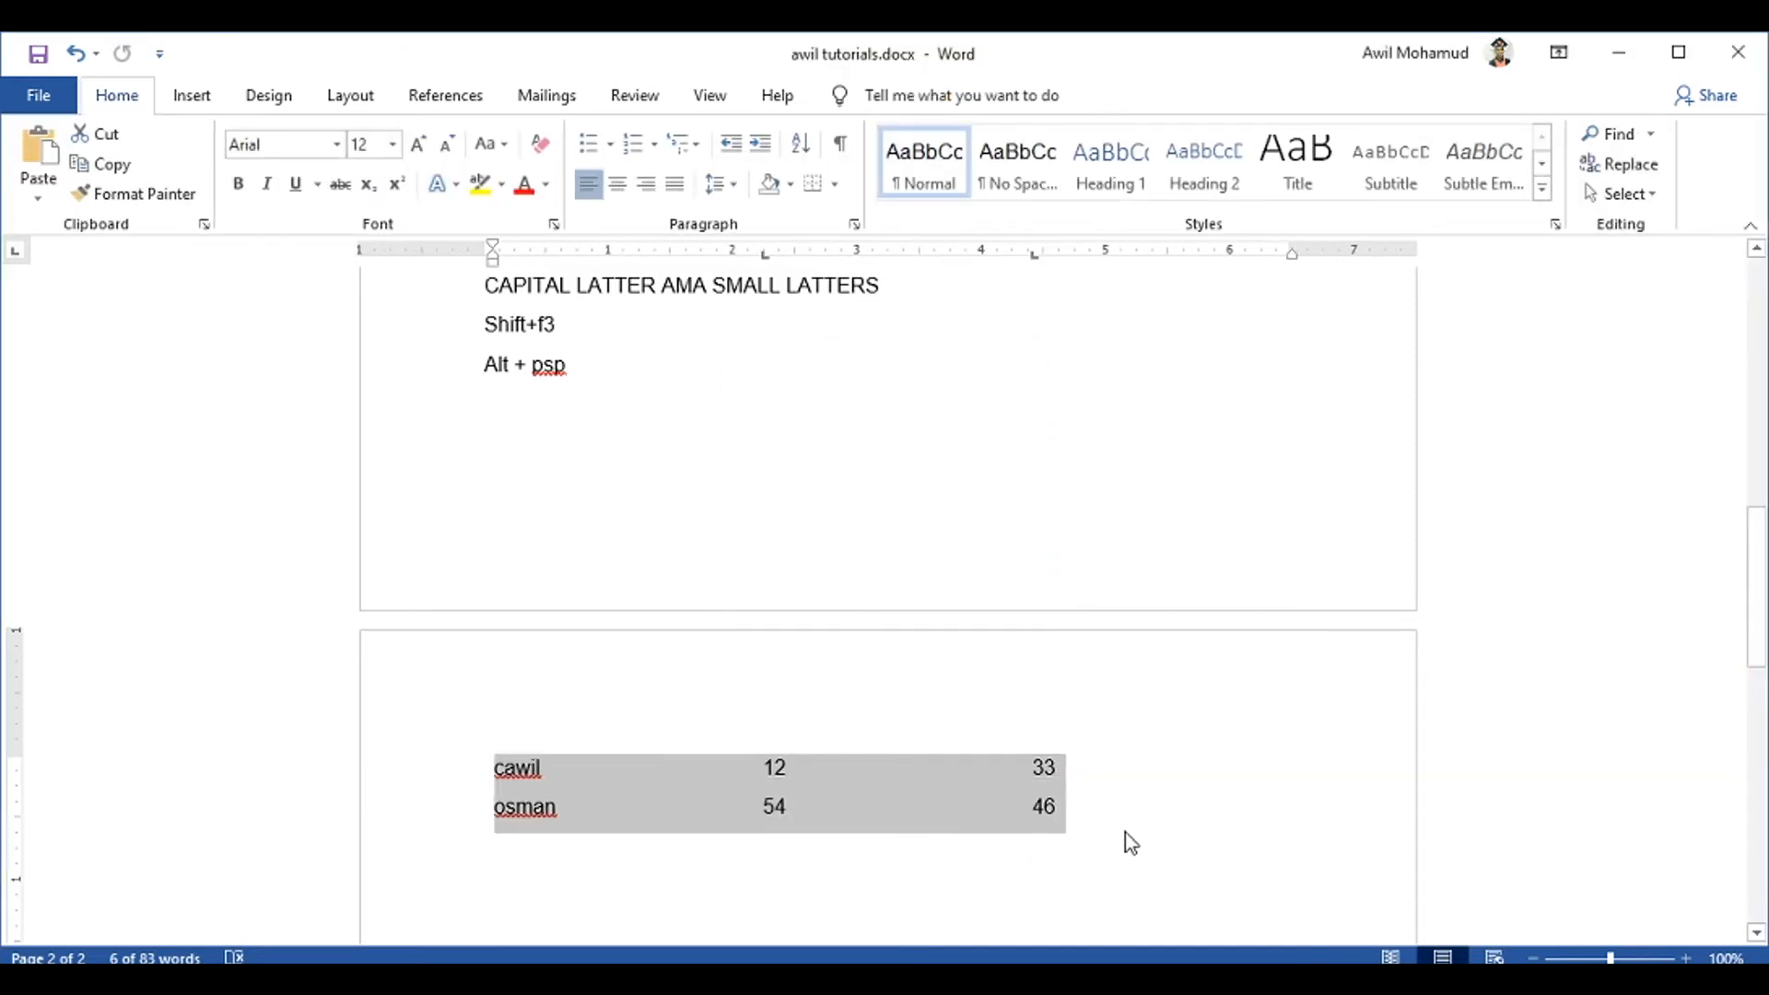
pyautogui.click(1100, 839)
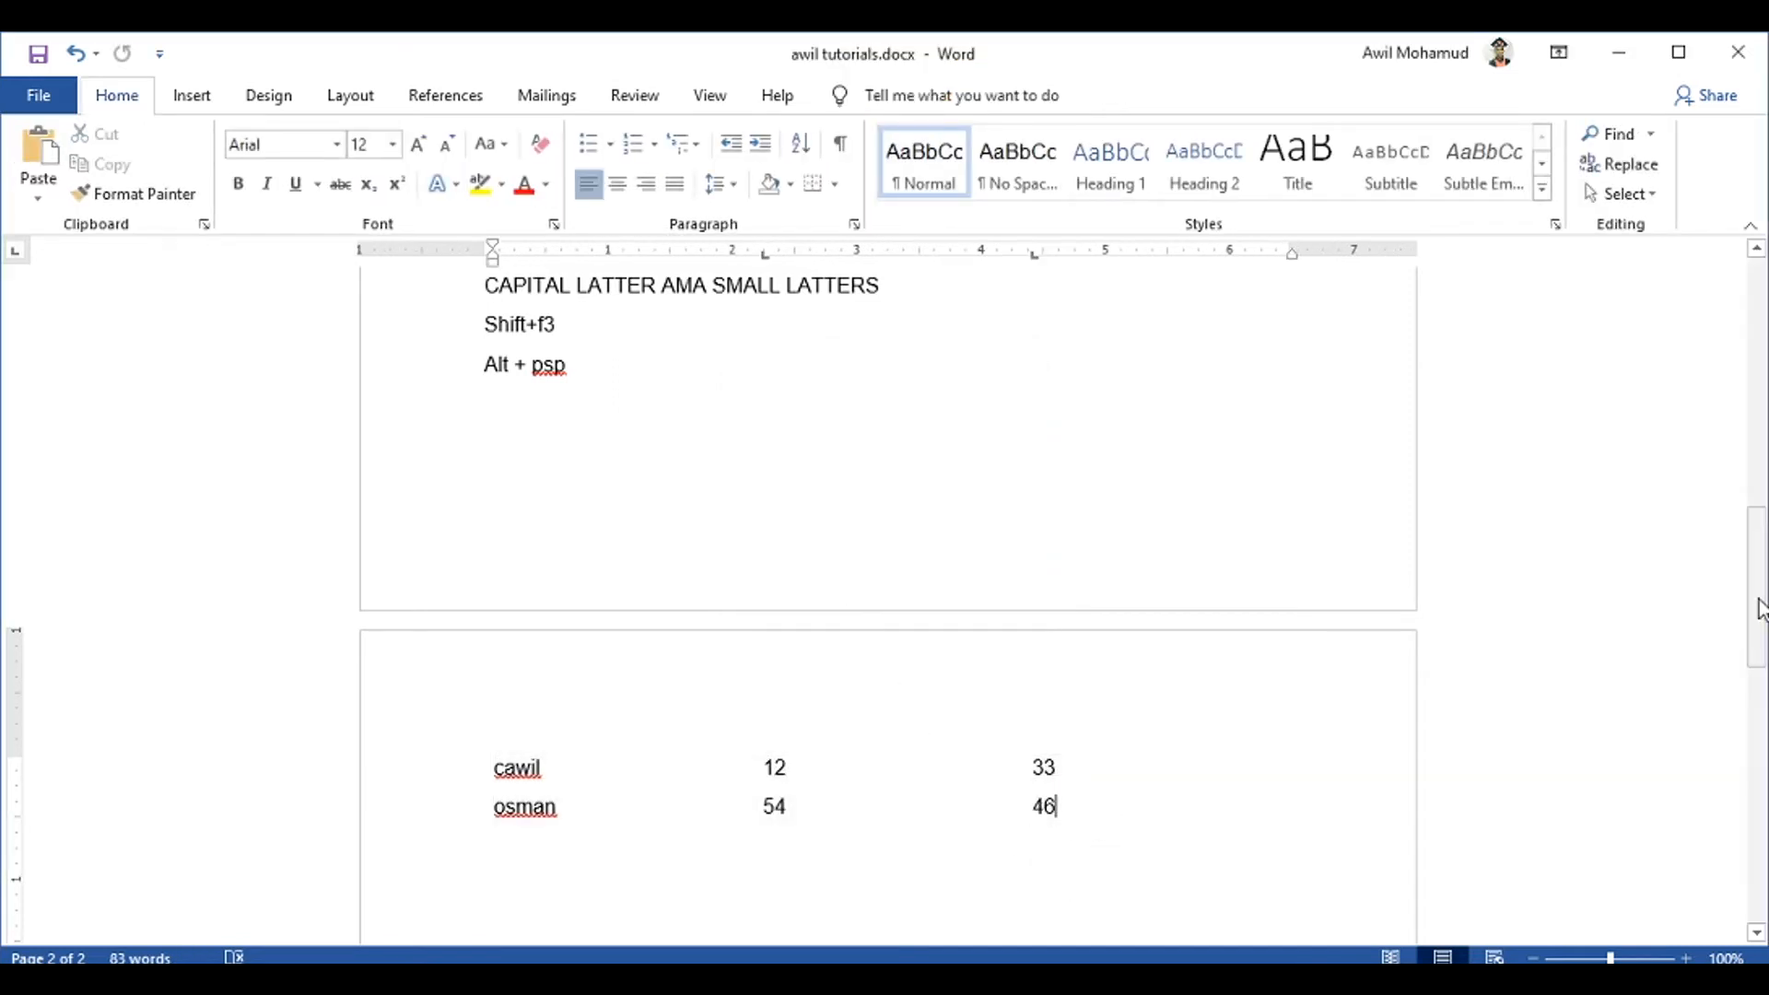
# Convert the two tab-separated lines back into a three-column table with automatic fixed column width, separating the text at tabs
pyautogui.moveTo(1758, 610); pyautogui.dragTo(1759, 642)
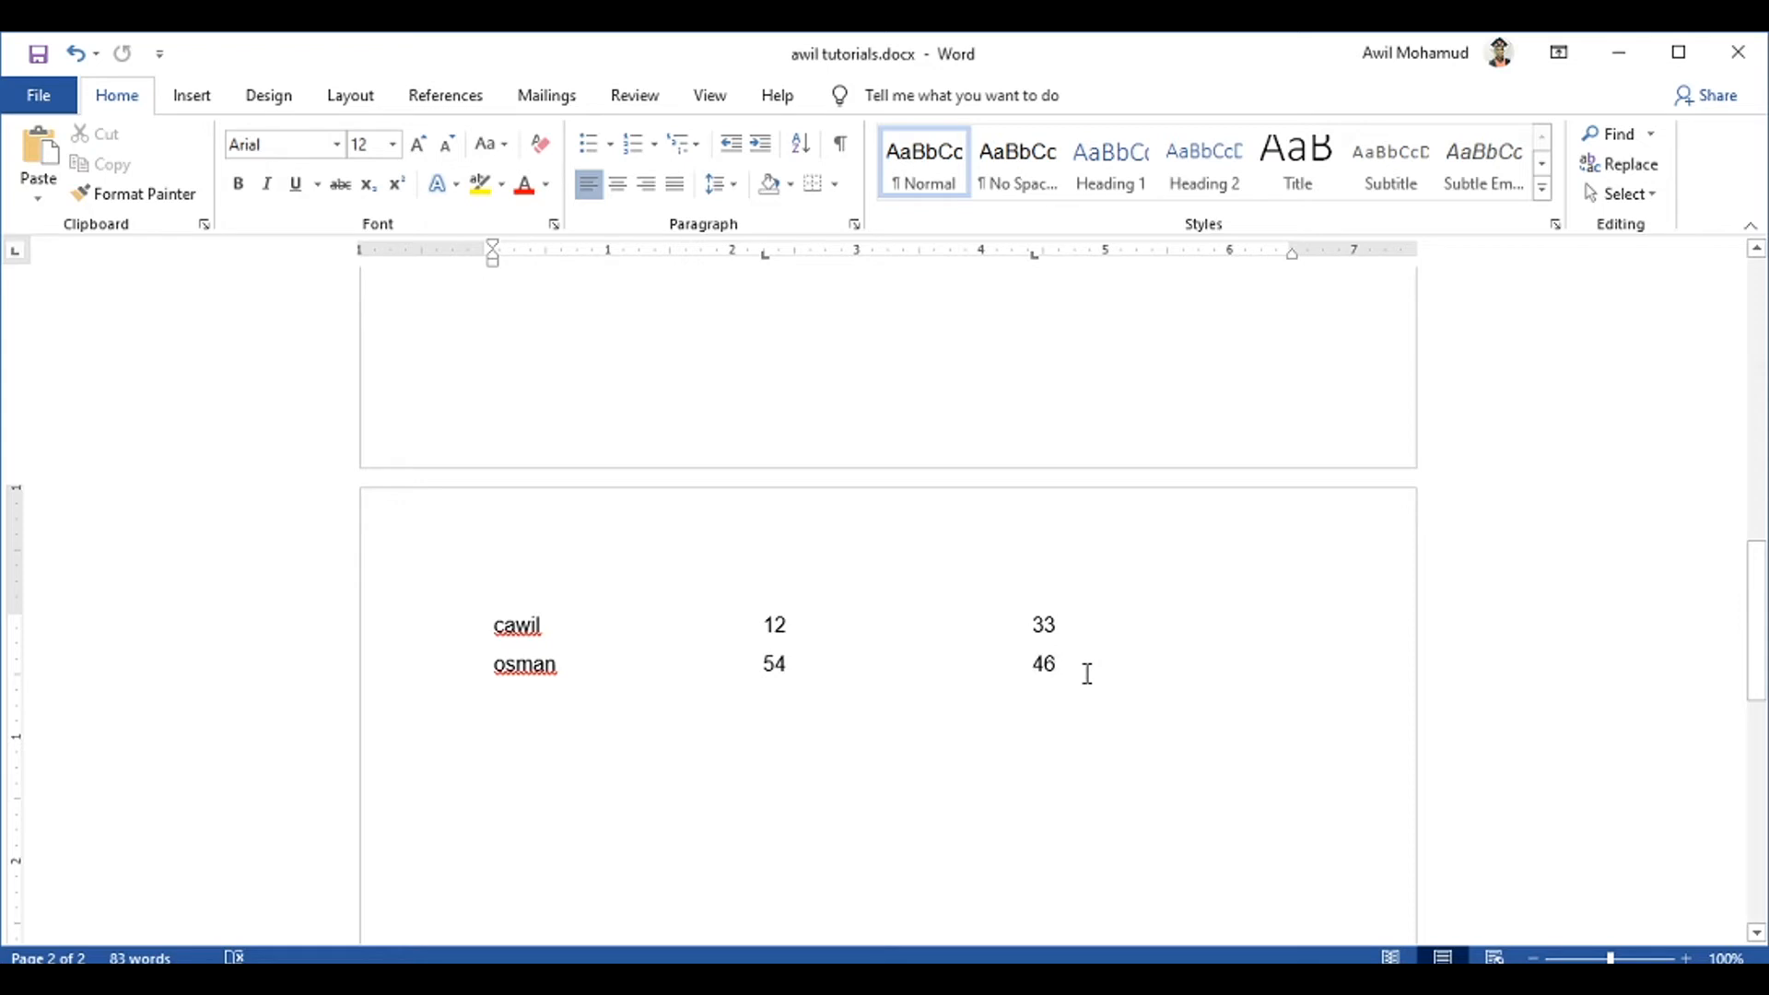
pyautogui.moveTo(1086, 674); pyautogui.dragTo(399, 565)
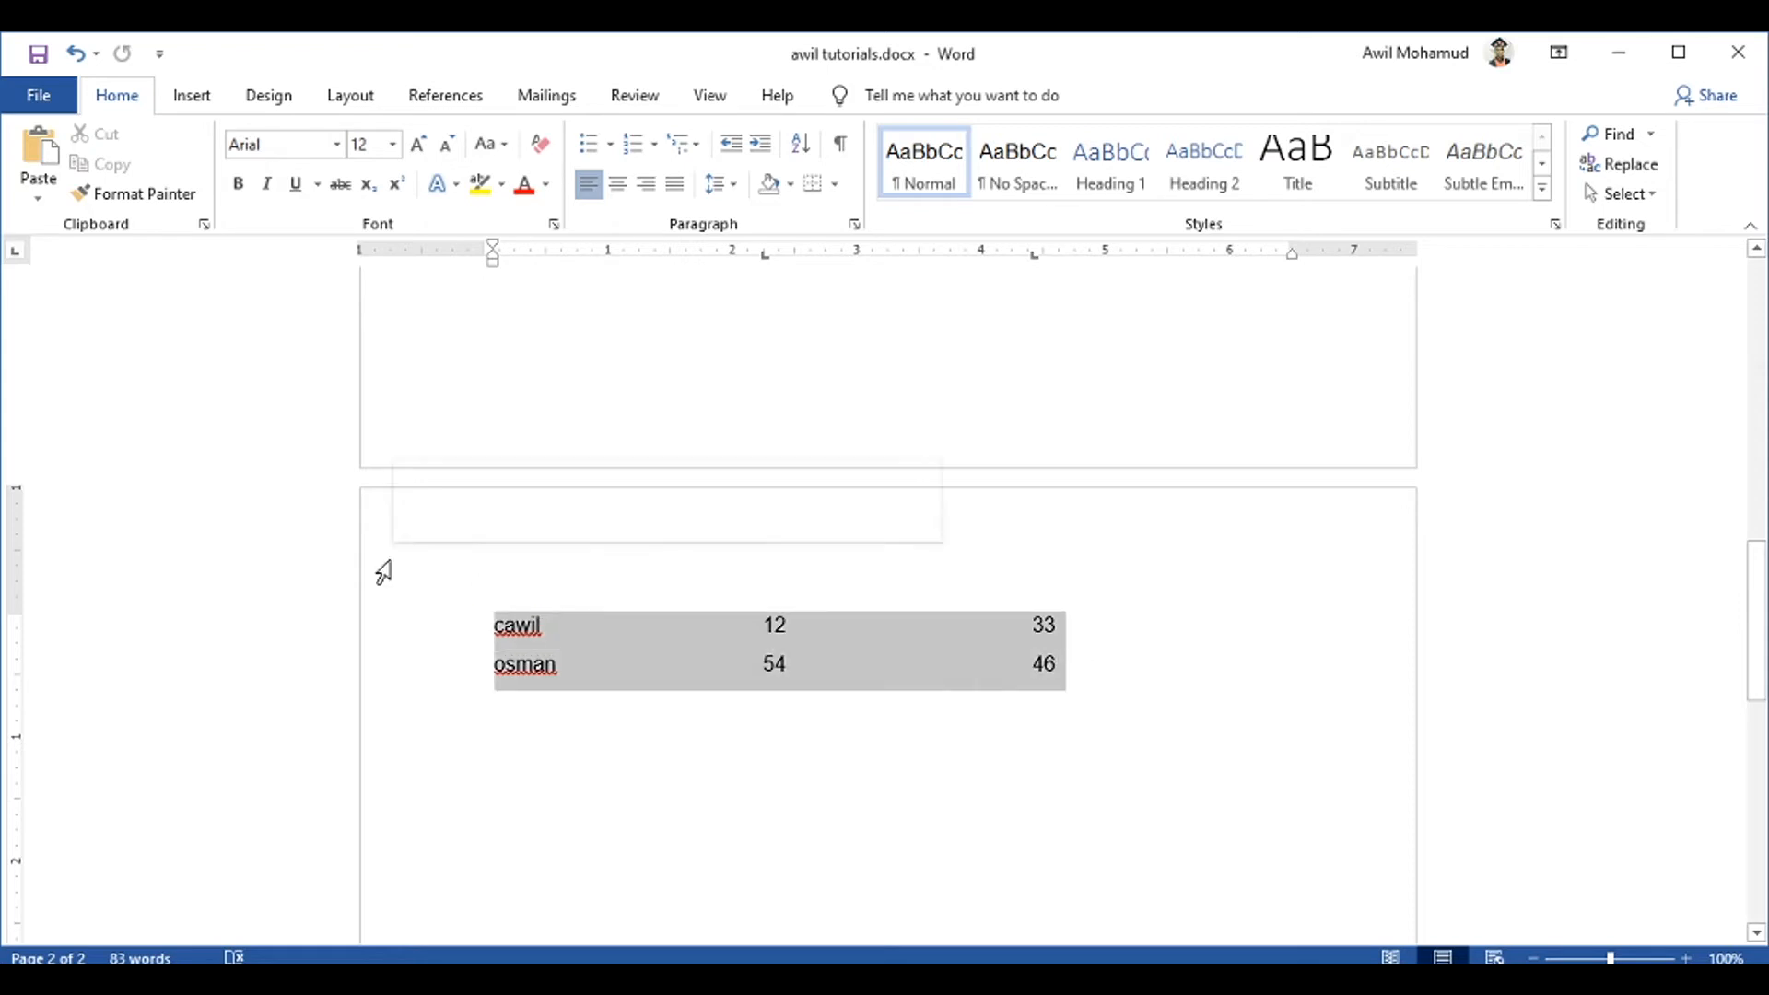
pyautogui.click(188, 95)
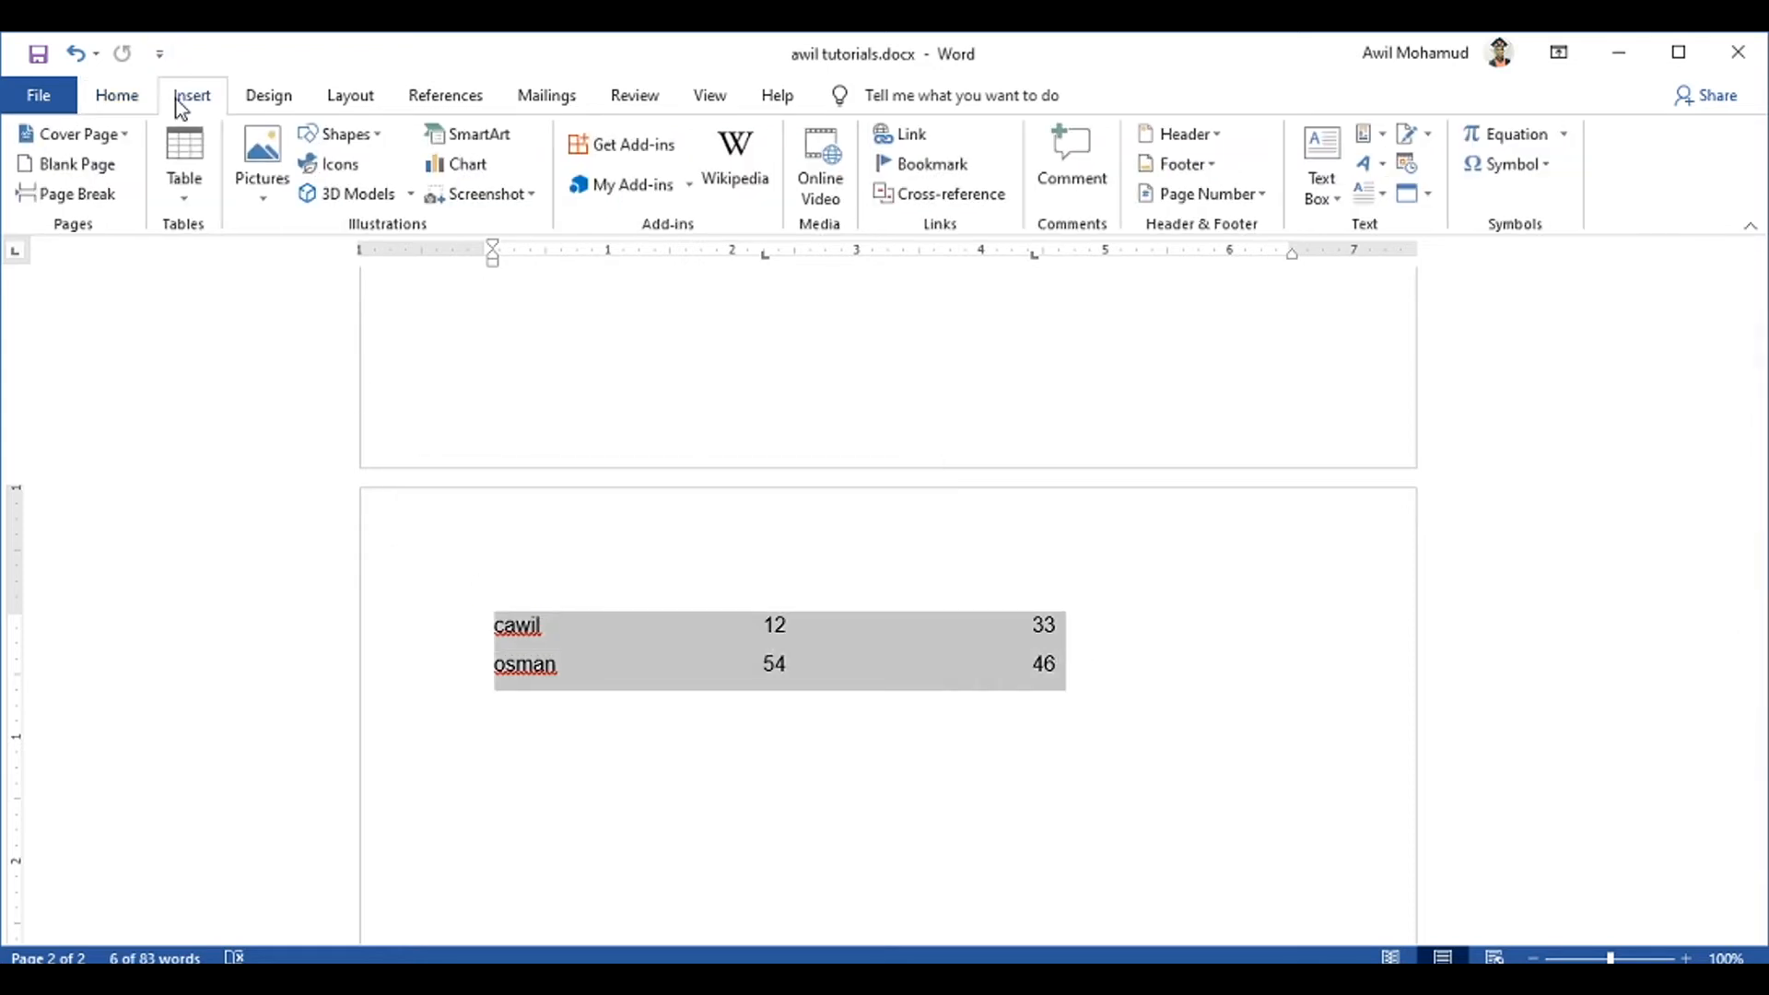
pyautogui.click(189, 198)
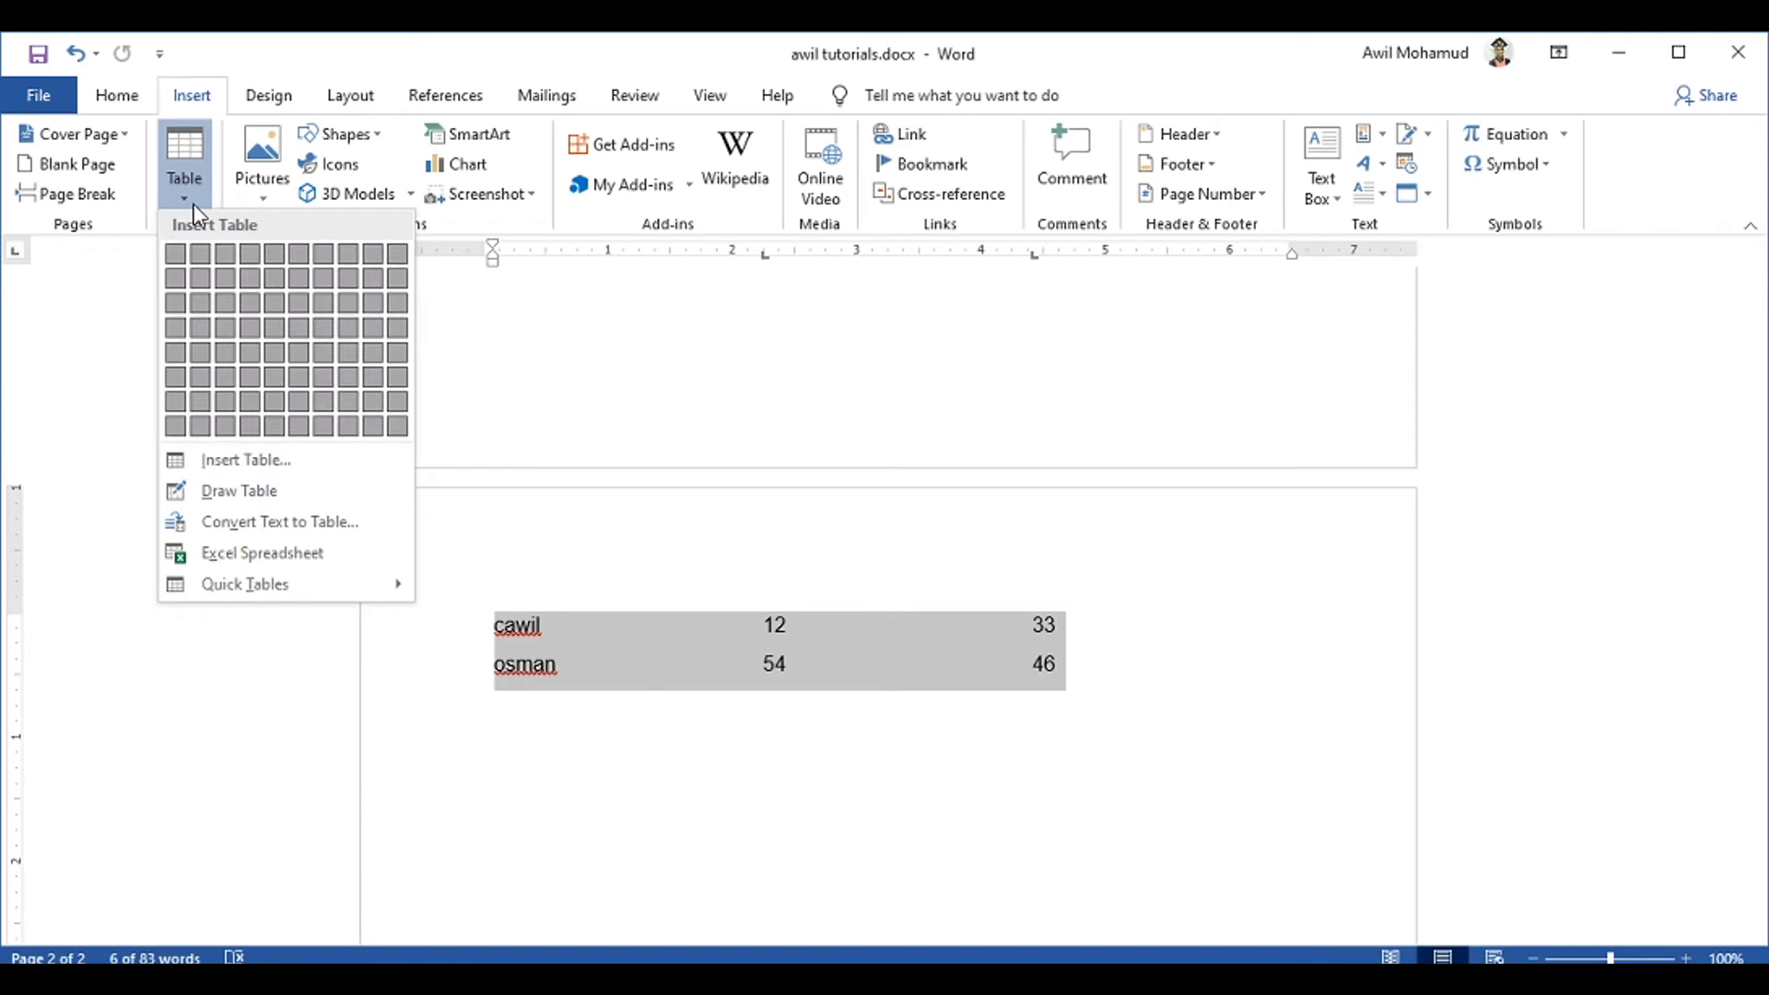
pyautogui.click(257, 523)
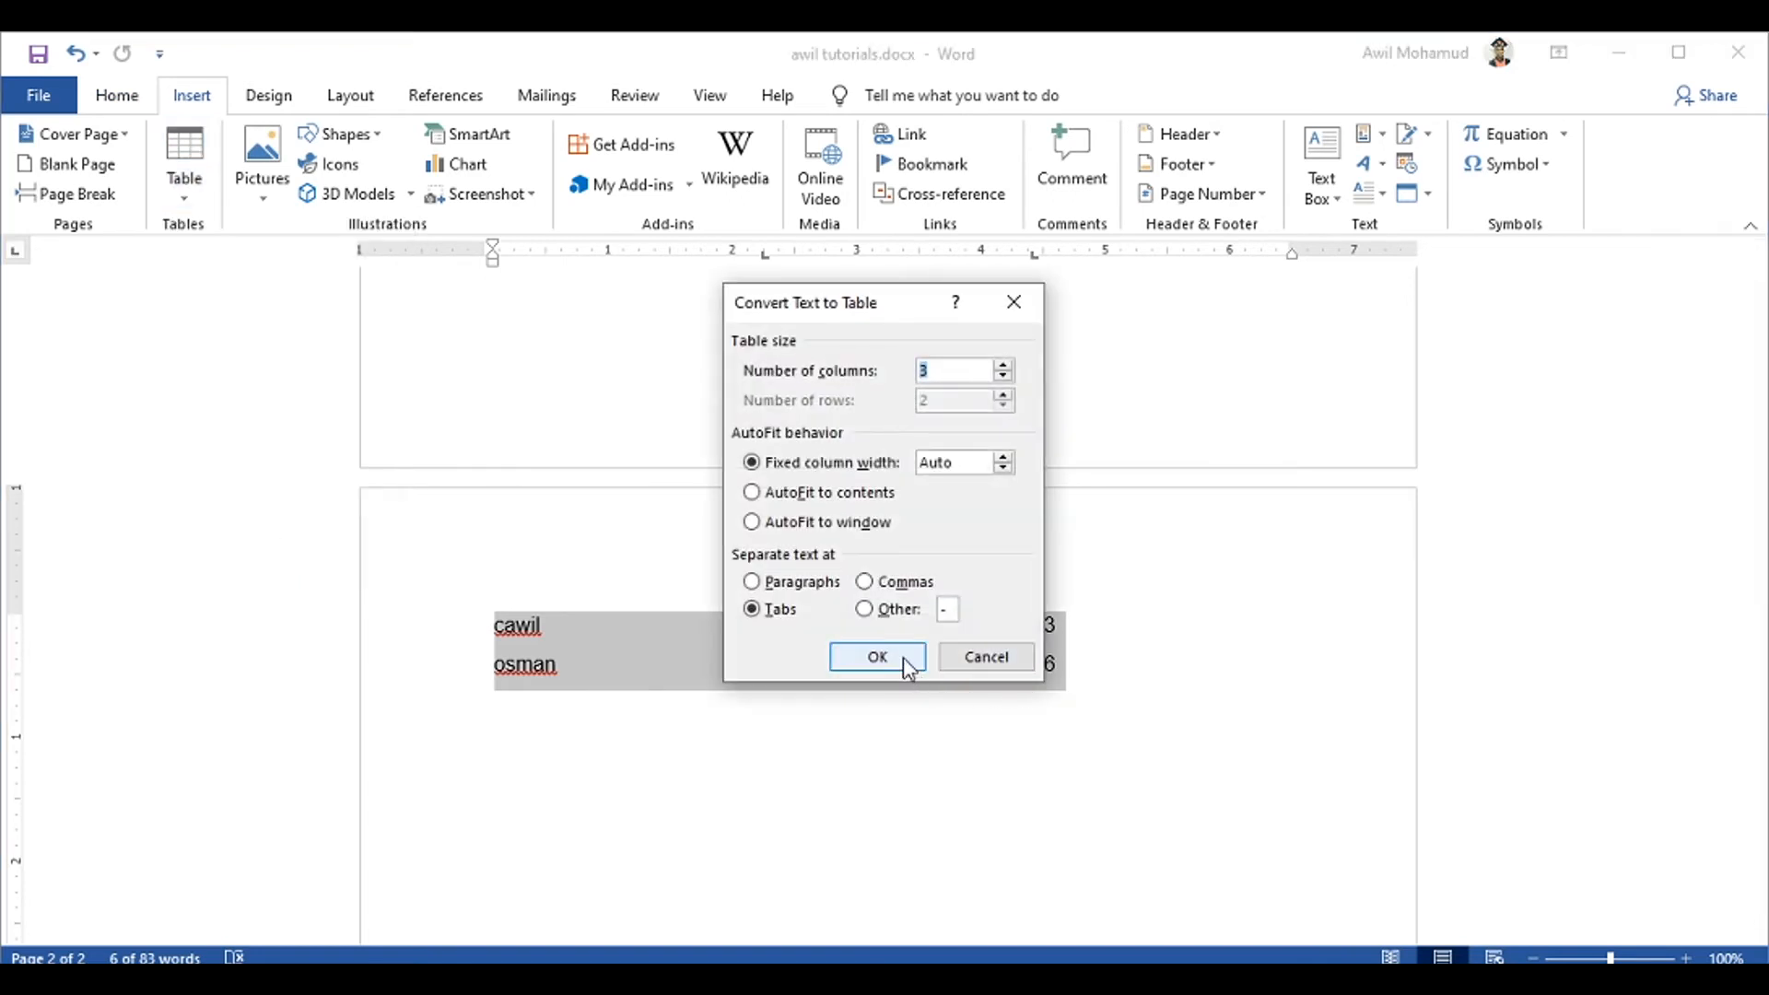
pyautogui.click(896, 657)
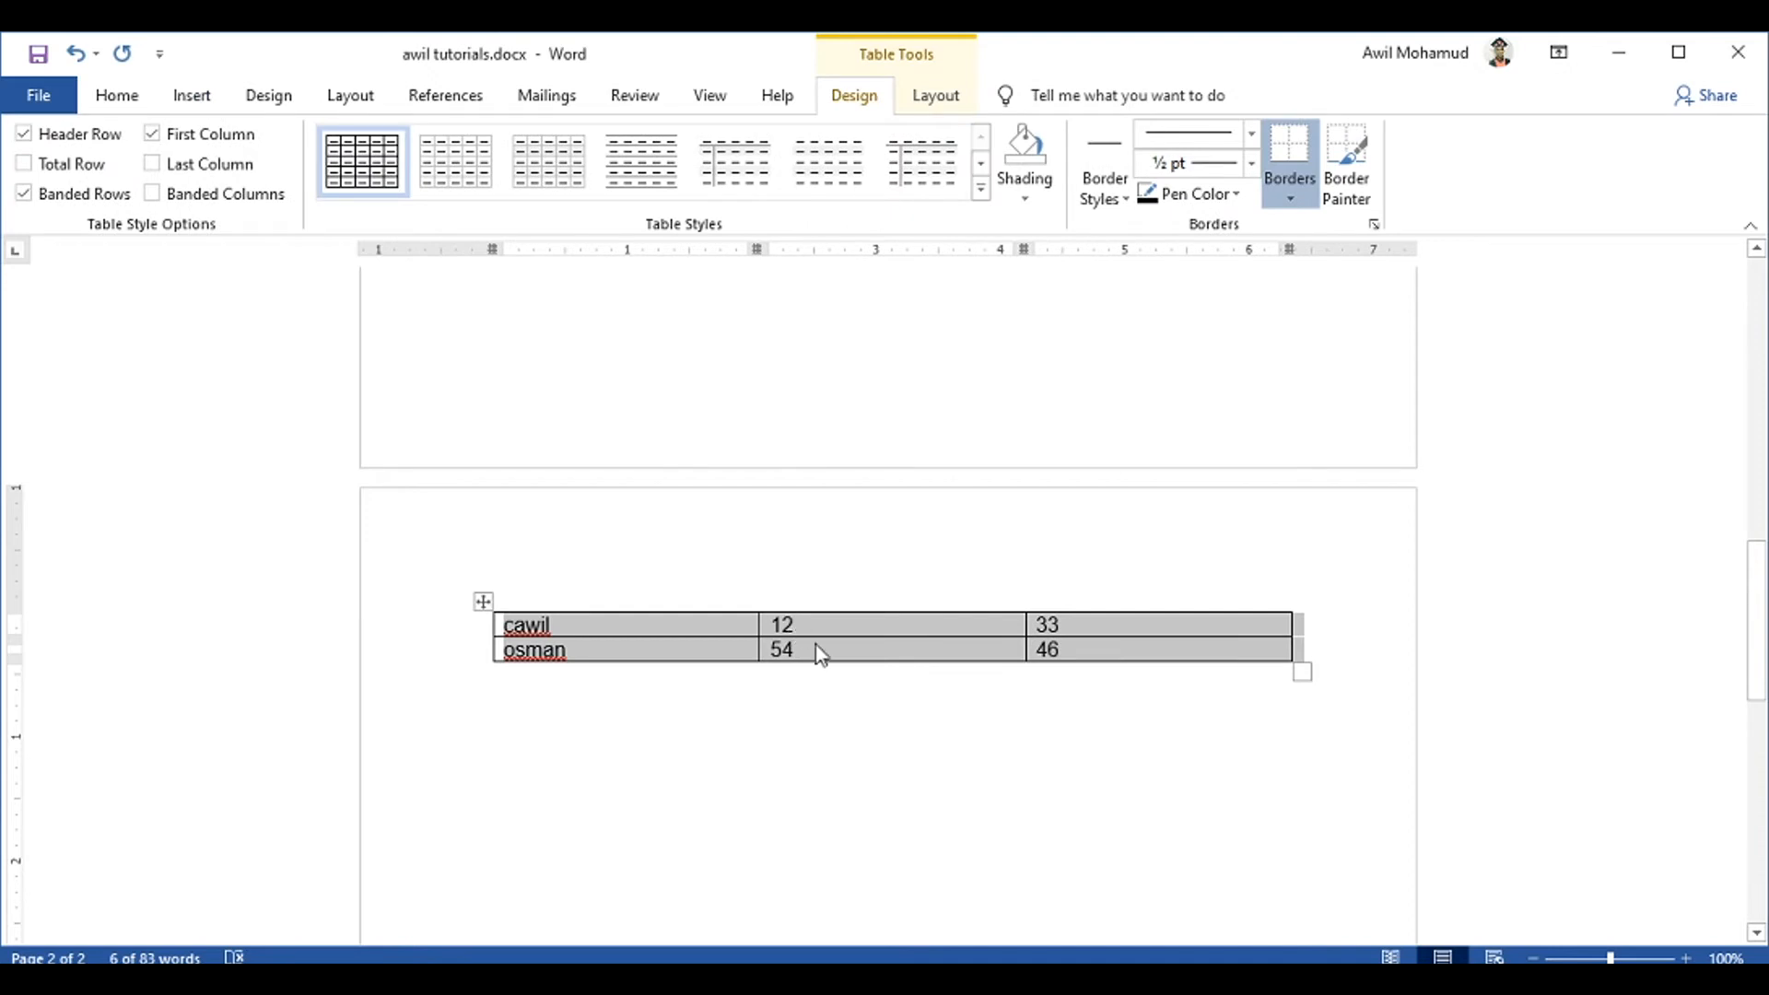
# Write the words waxaan, doonaya, inaan, word and wax on separate lines below the table
pyautogui.click(798, 718)
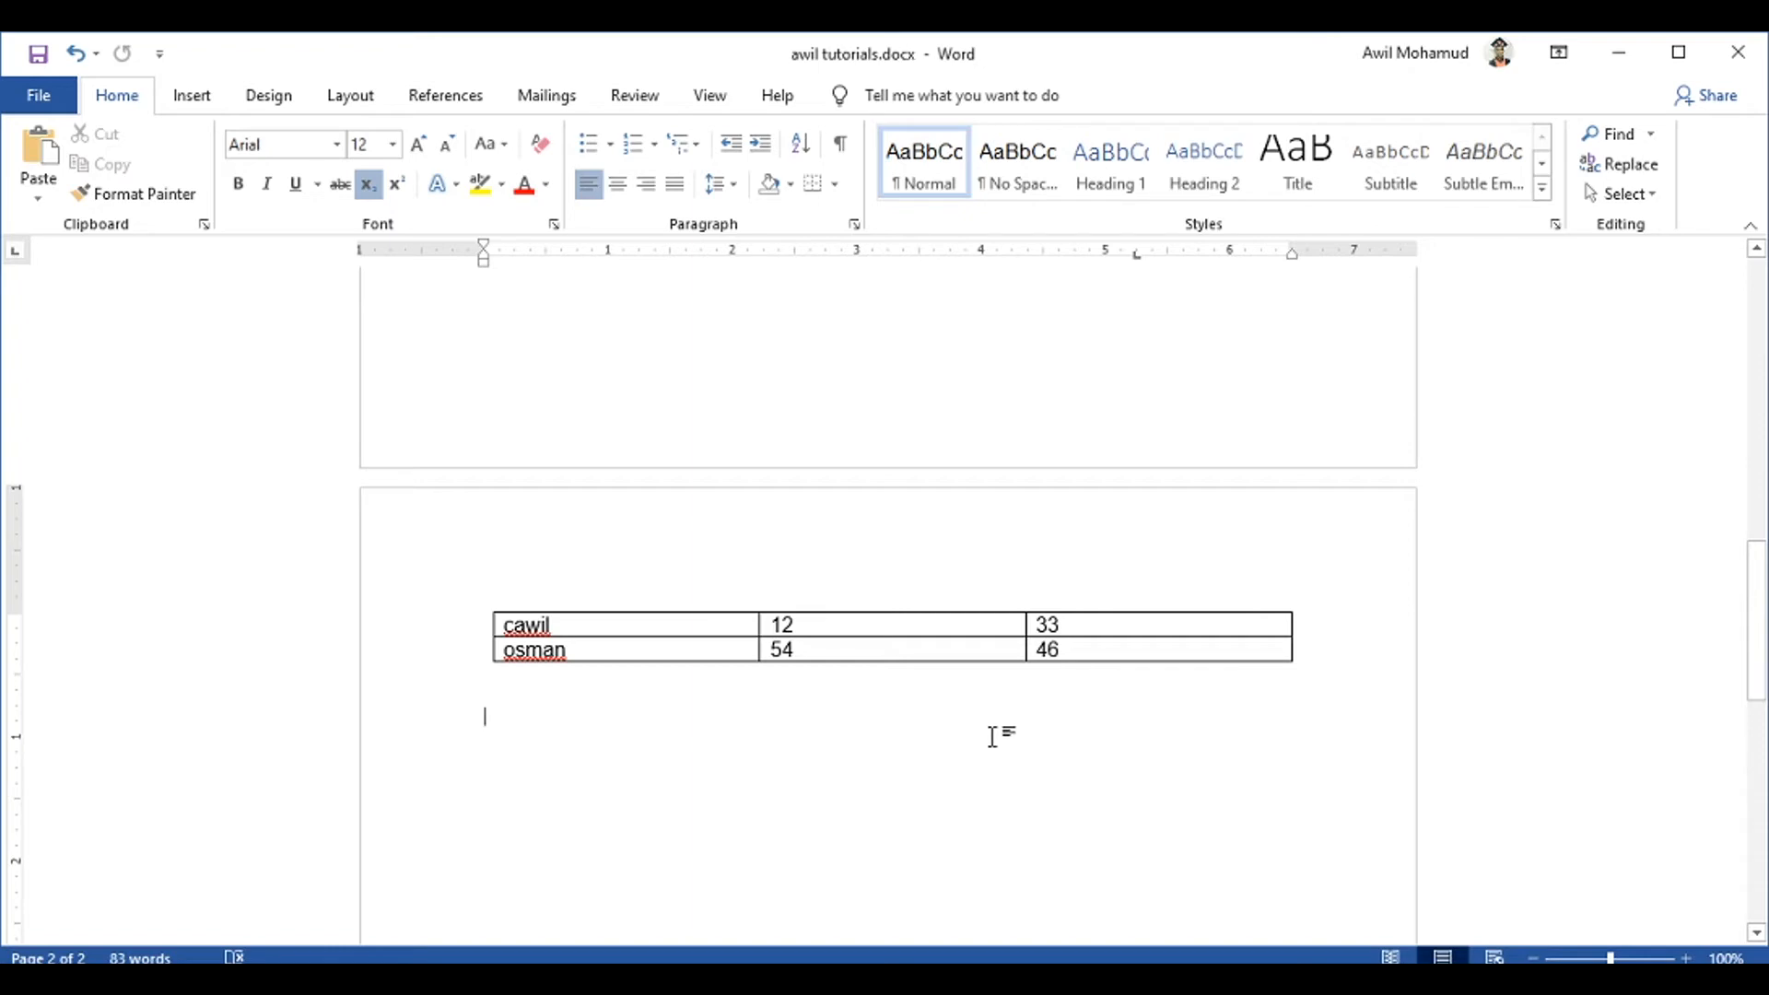
pyautogui.write('wa')
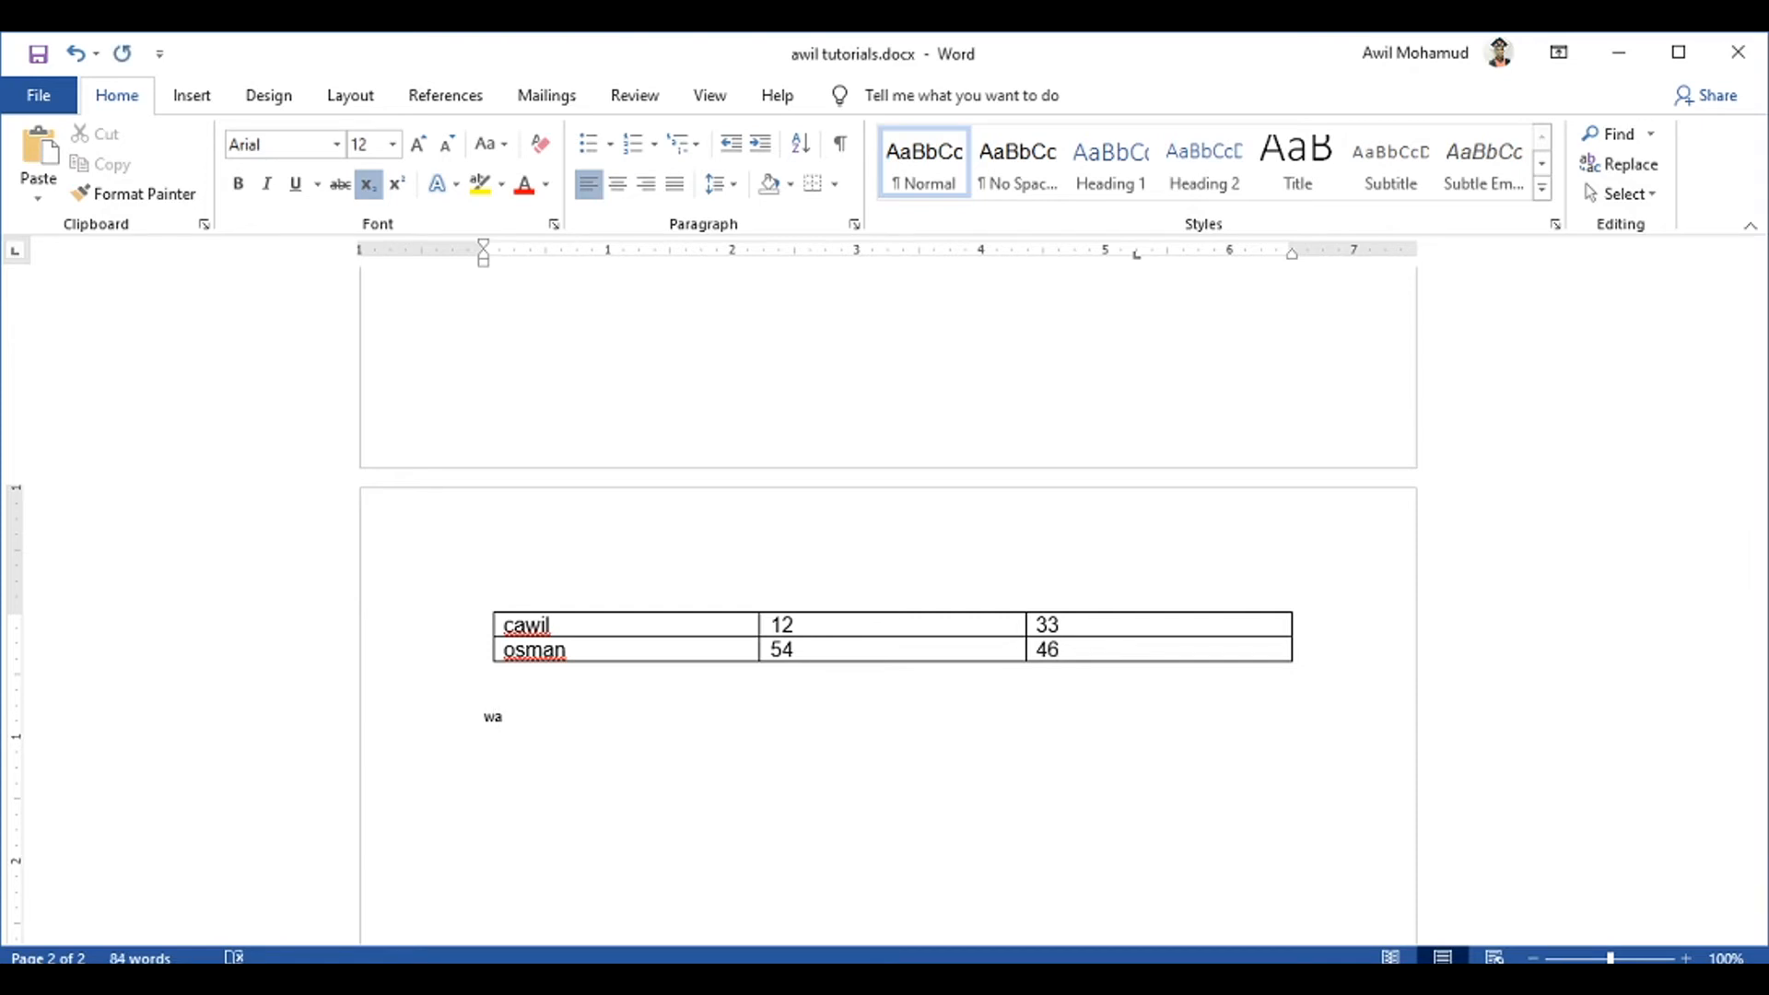
pyautogui.write('xaan')
pyautogui.press('Return')
pyautogui.write('dp')
pyautogui.write('oon')
pyautogui.write('aya')
pyautogui.press('Return')
pyautogui.write('ing')
pyautogui.hotkey('shift', 'Return')
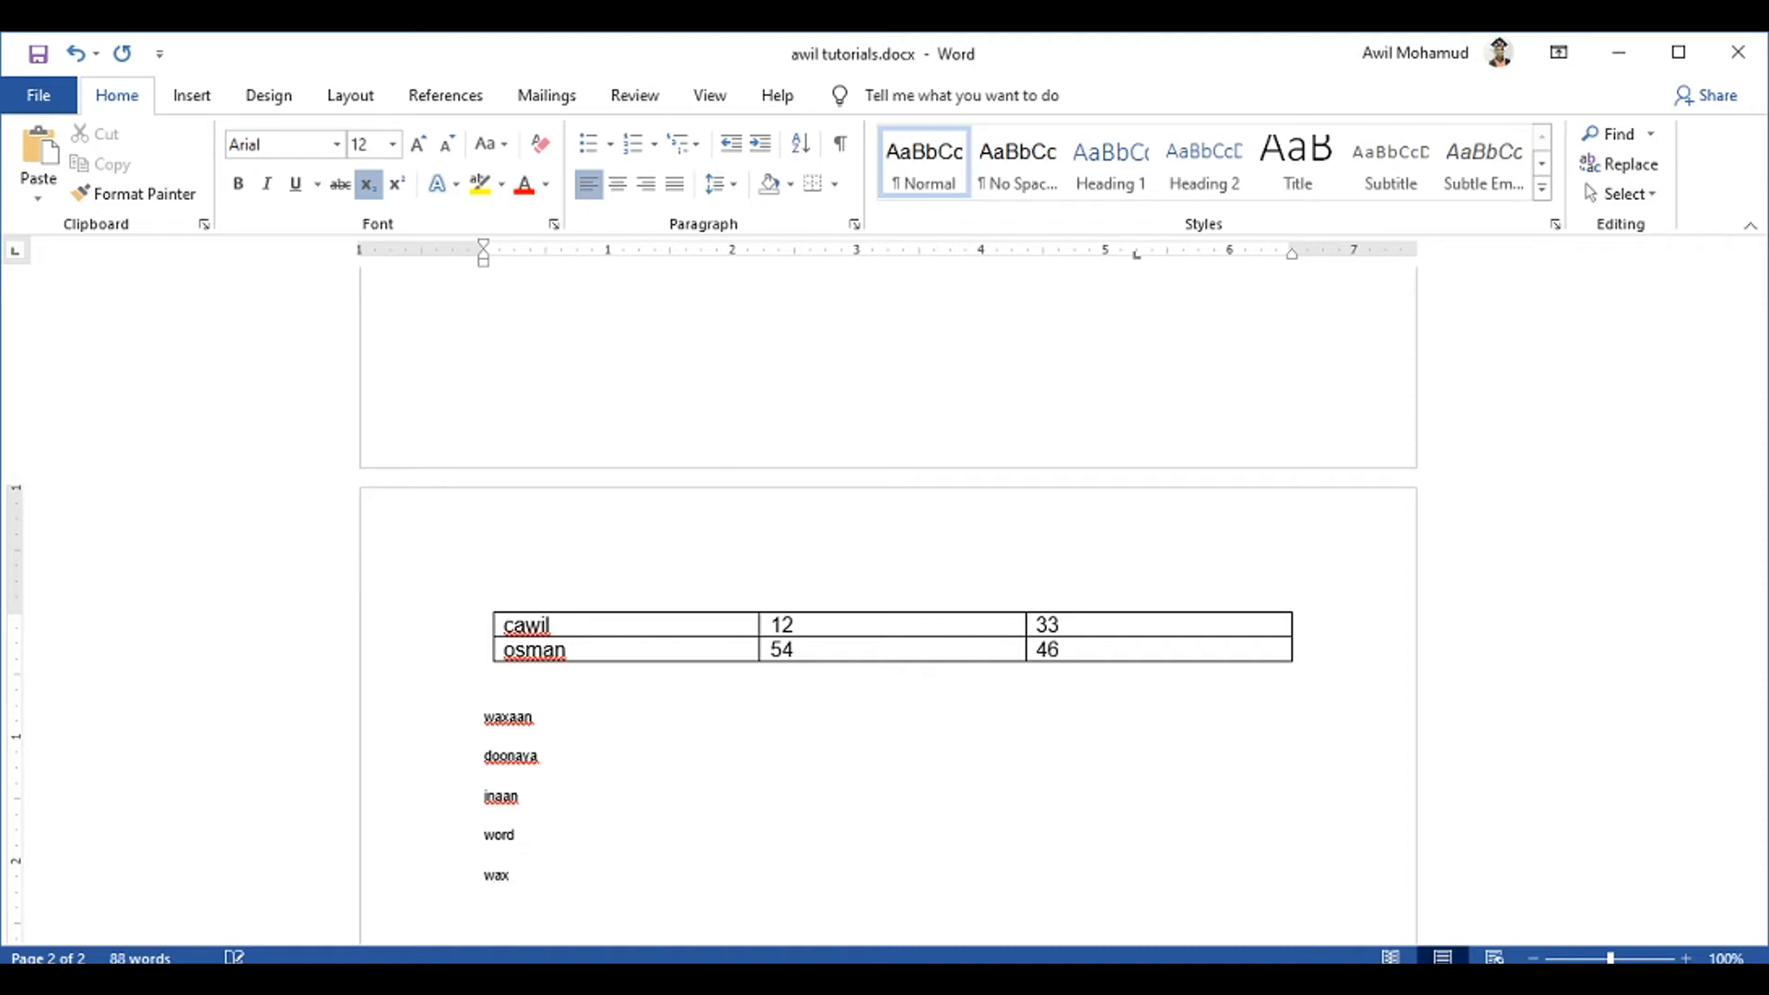
# Add the line "ctrol+G" below the five-word list
pyautogui.moveTo(519, 883); pyautogui.dragTo(485, 737)
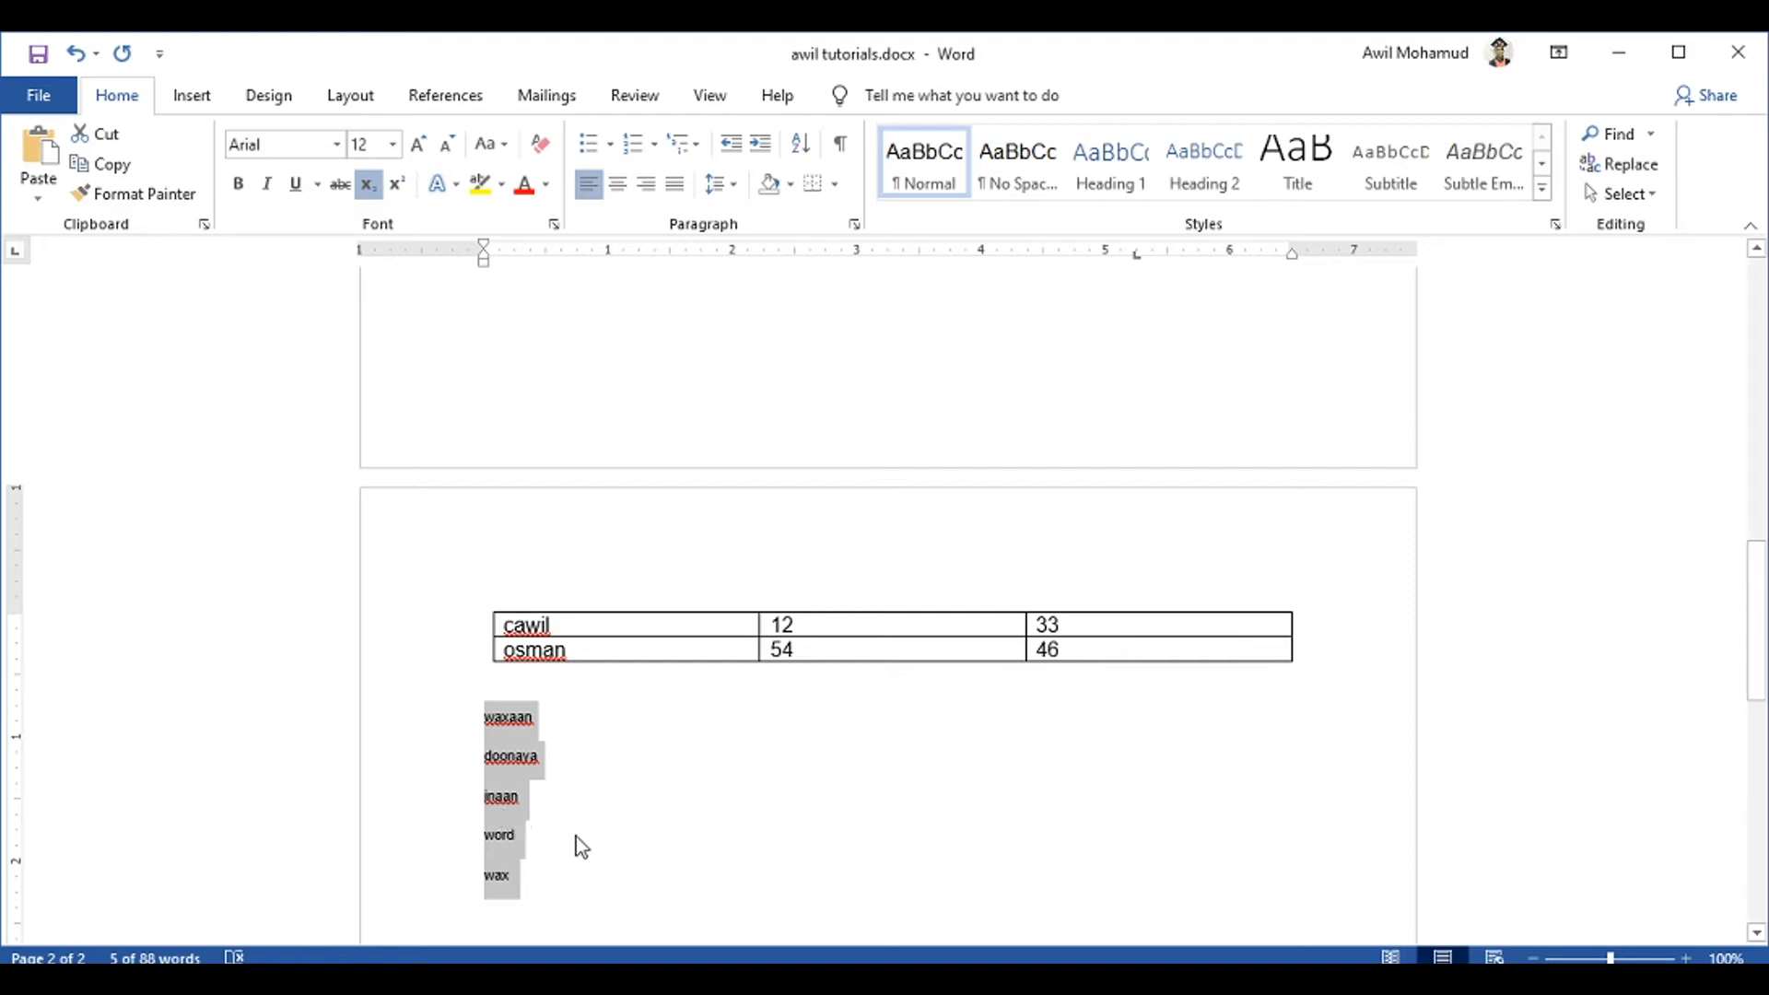
pyautogui.click(545, 882)
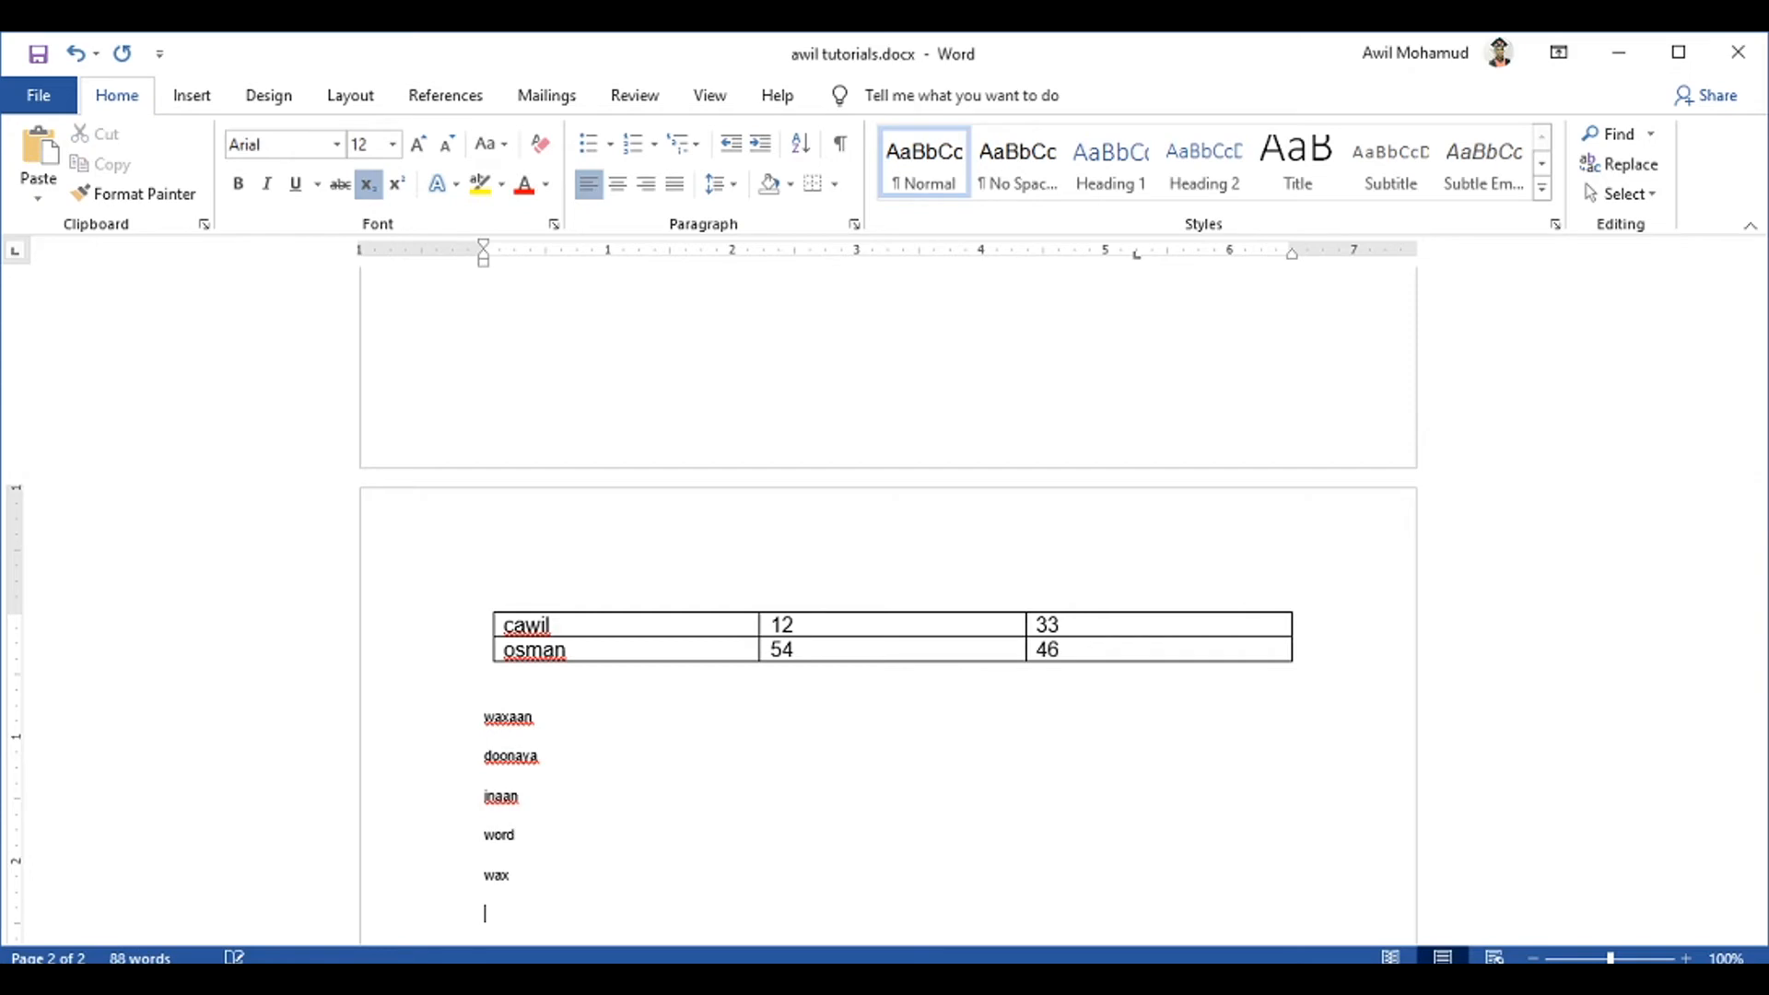
pyautogui.write('ctrol+')
pyautogui.click(1686, 958)
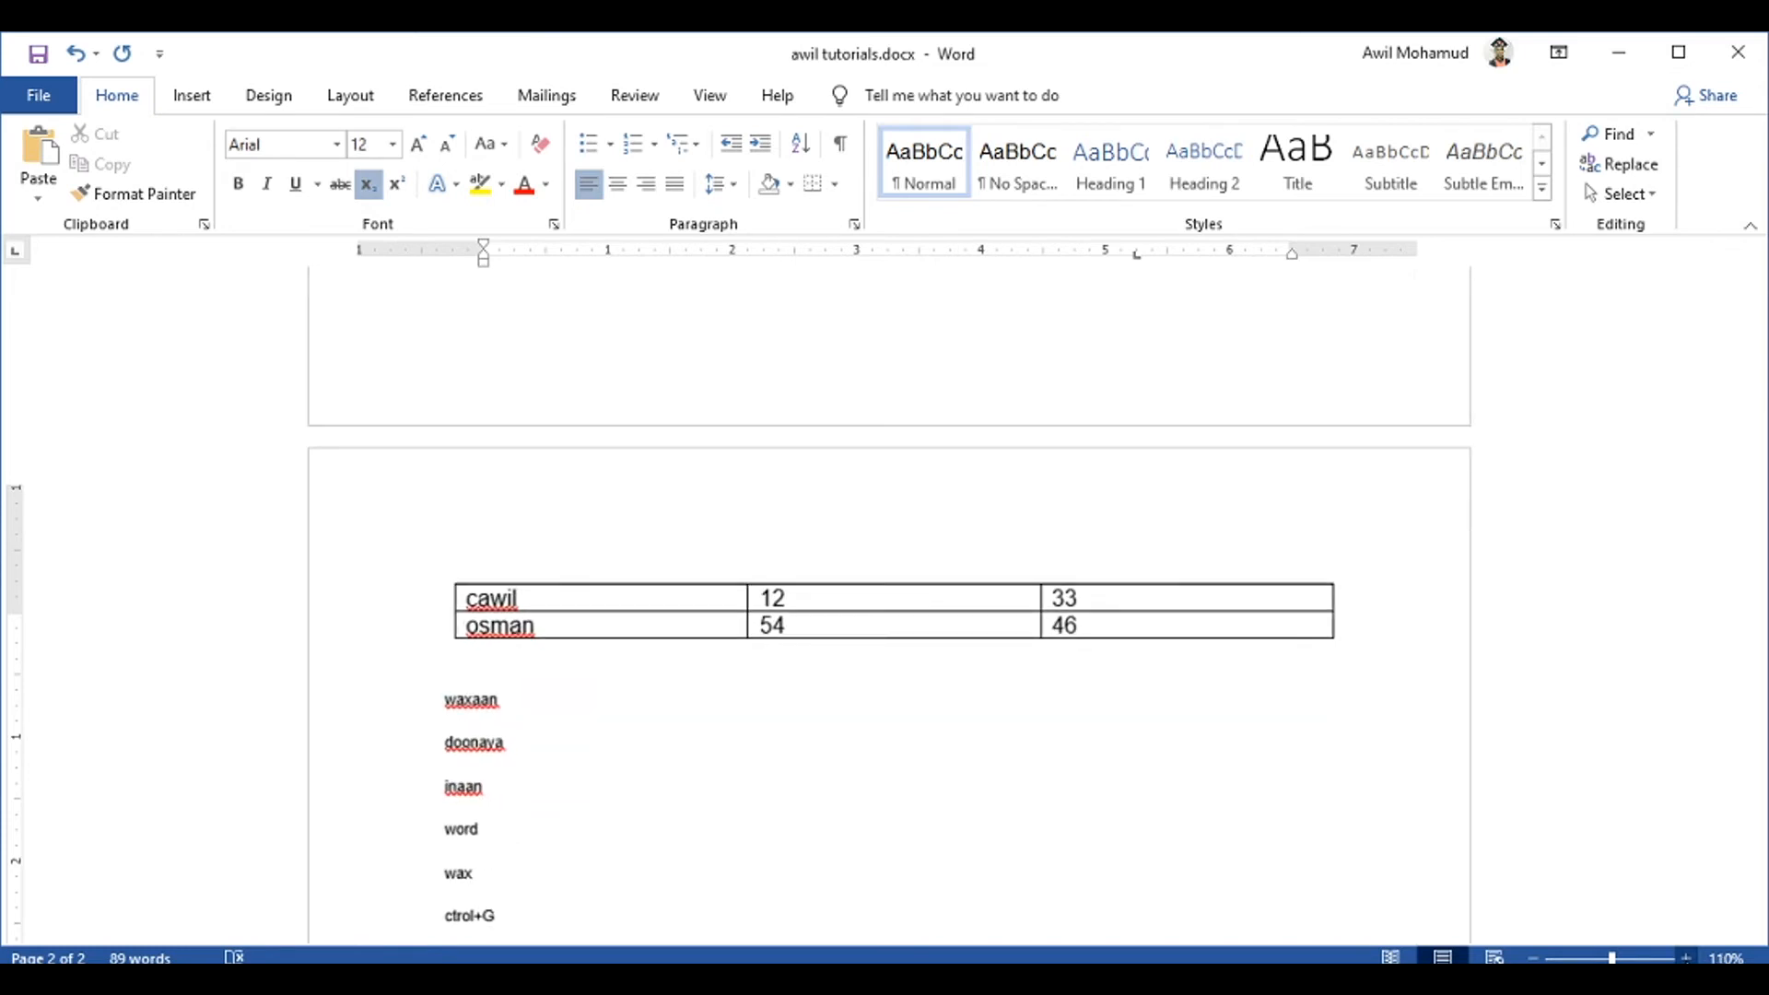
pyautogui.click(1685, 958)
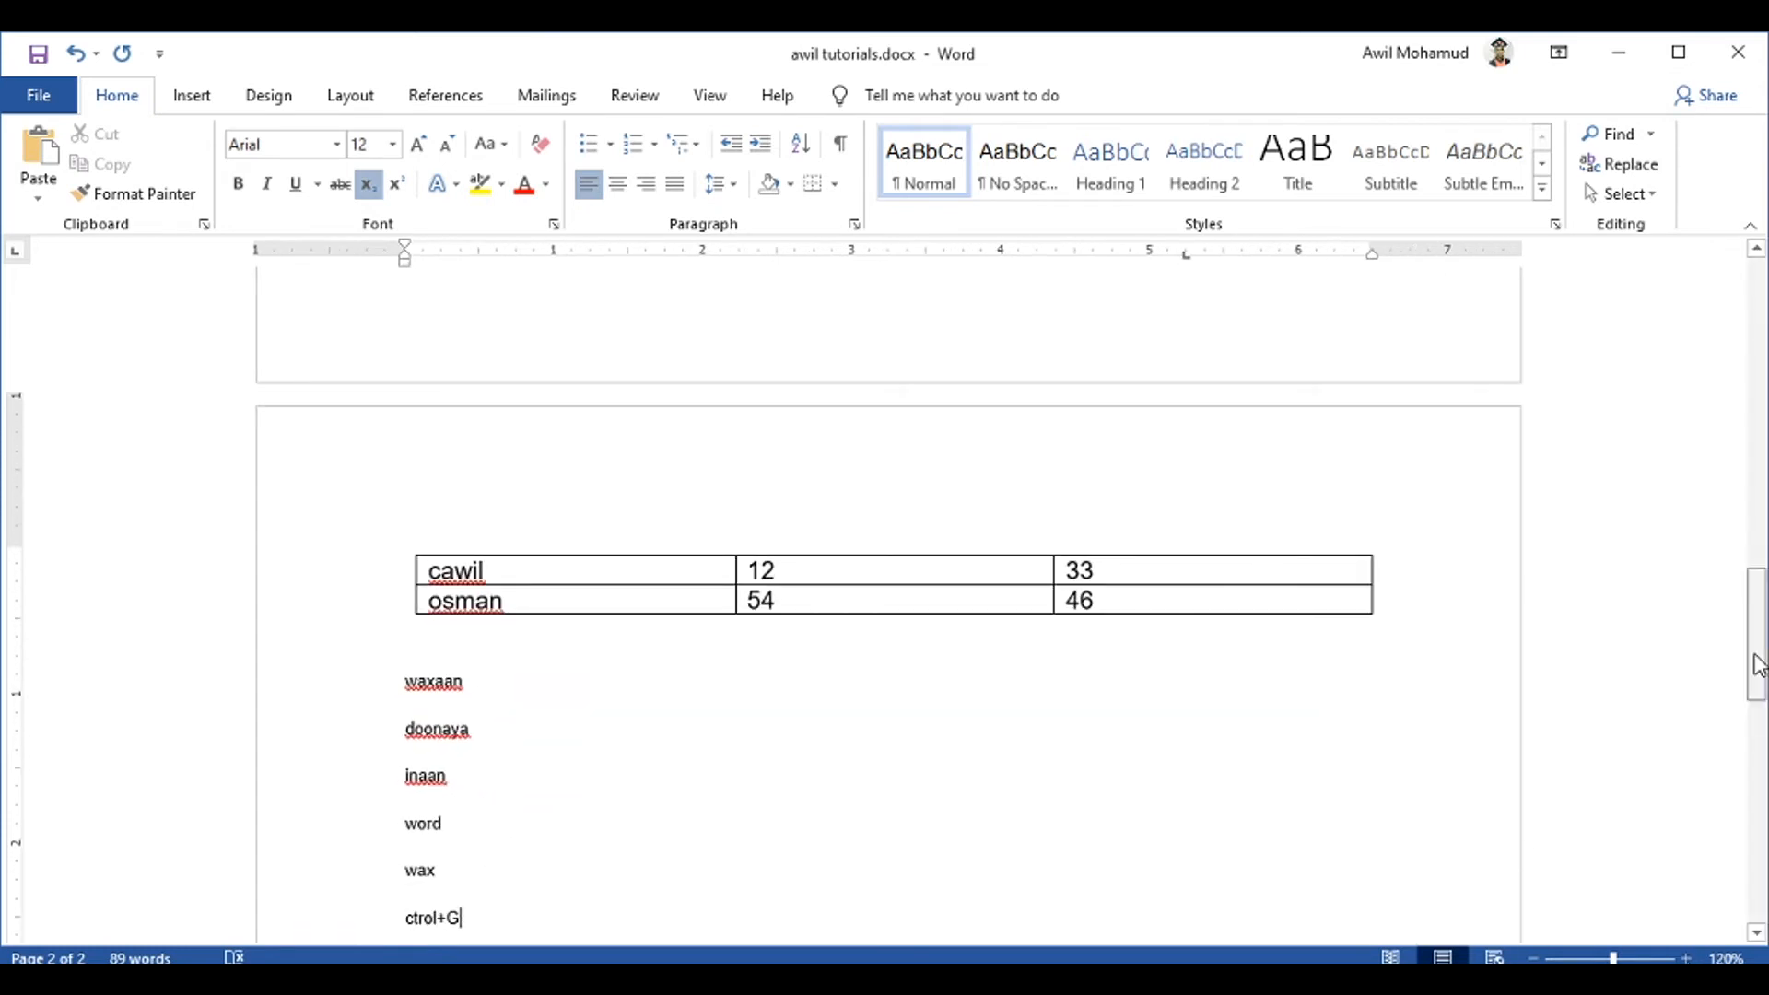
pyautogui.scroll(-1, 1750, 662)
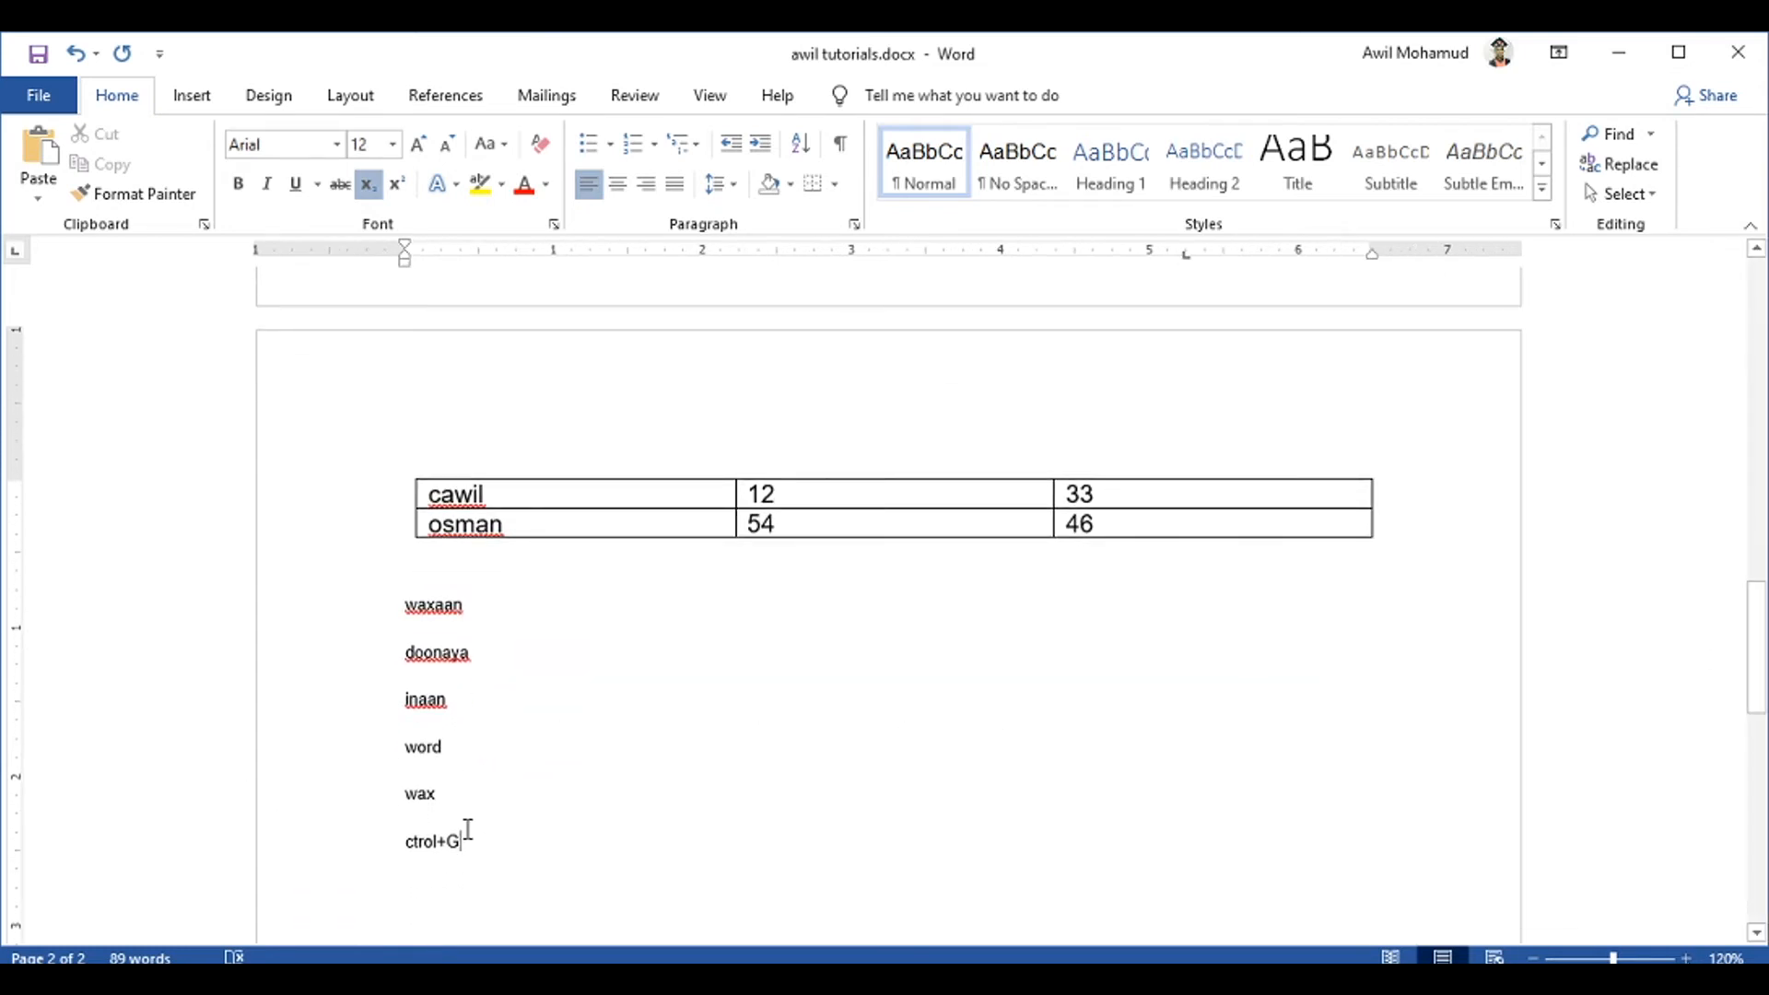
# Select the five listed words and set ^p as the text to find in a Find and Replace operation
pyautogui.moveTo(458, 798); pyautogui.dragTo(331, 611)
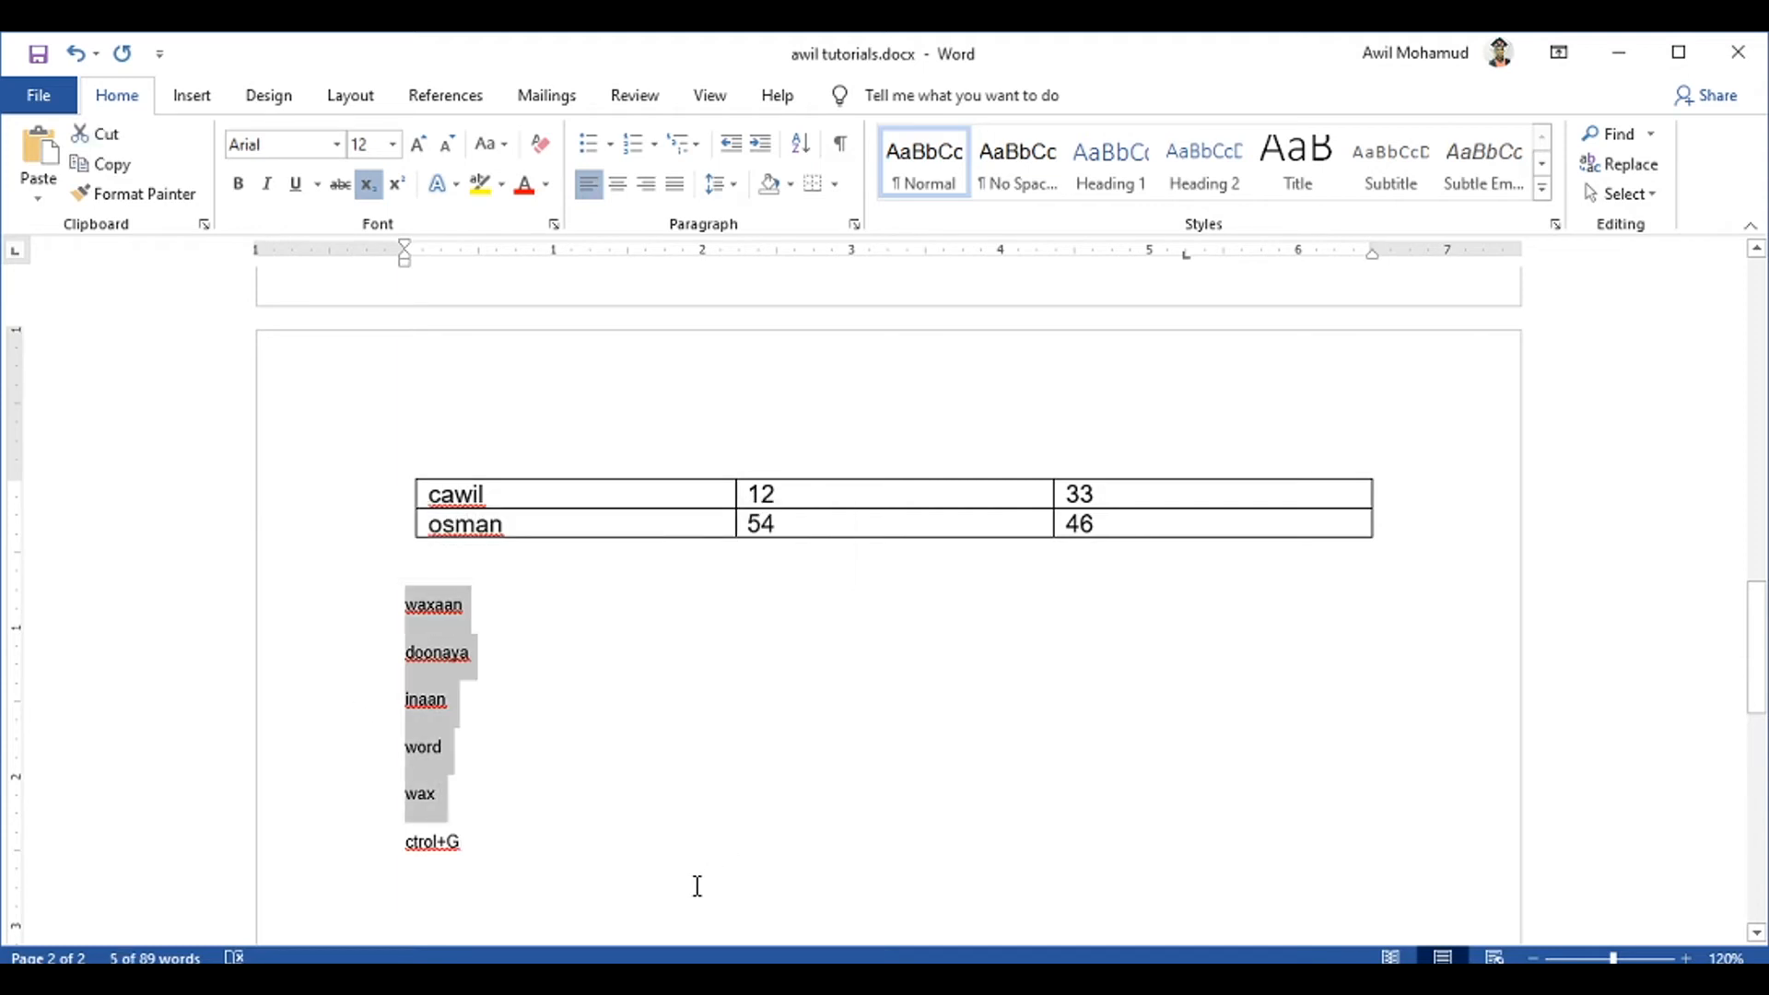
pyautogui.hotkey('ctrl', 'g')
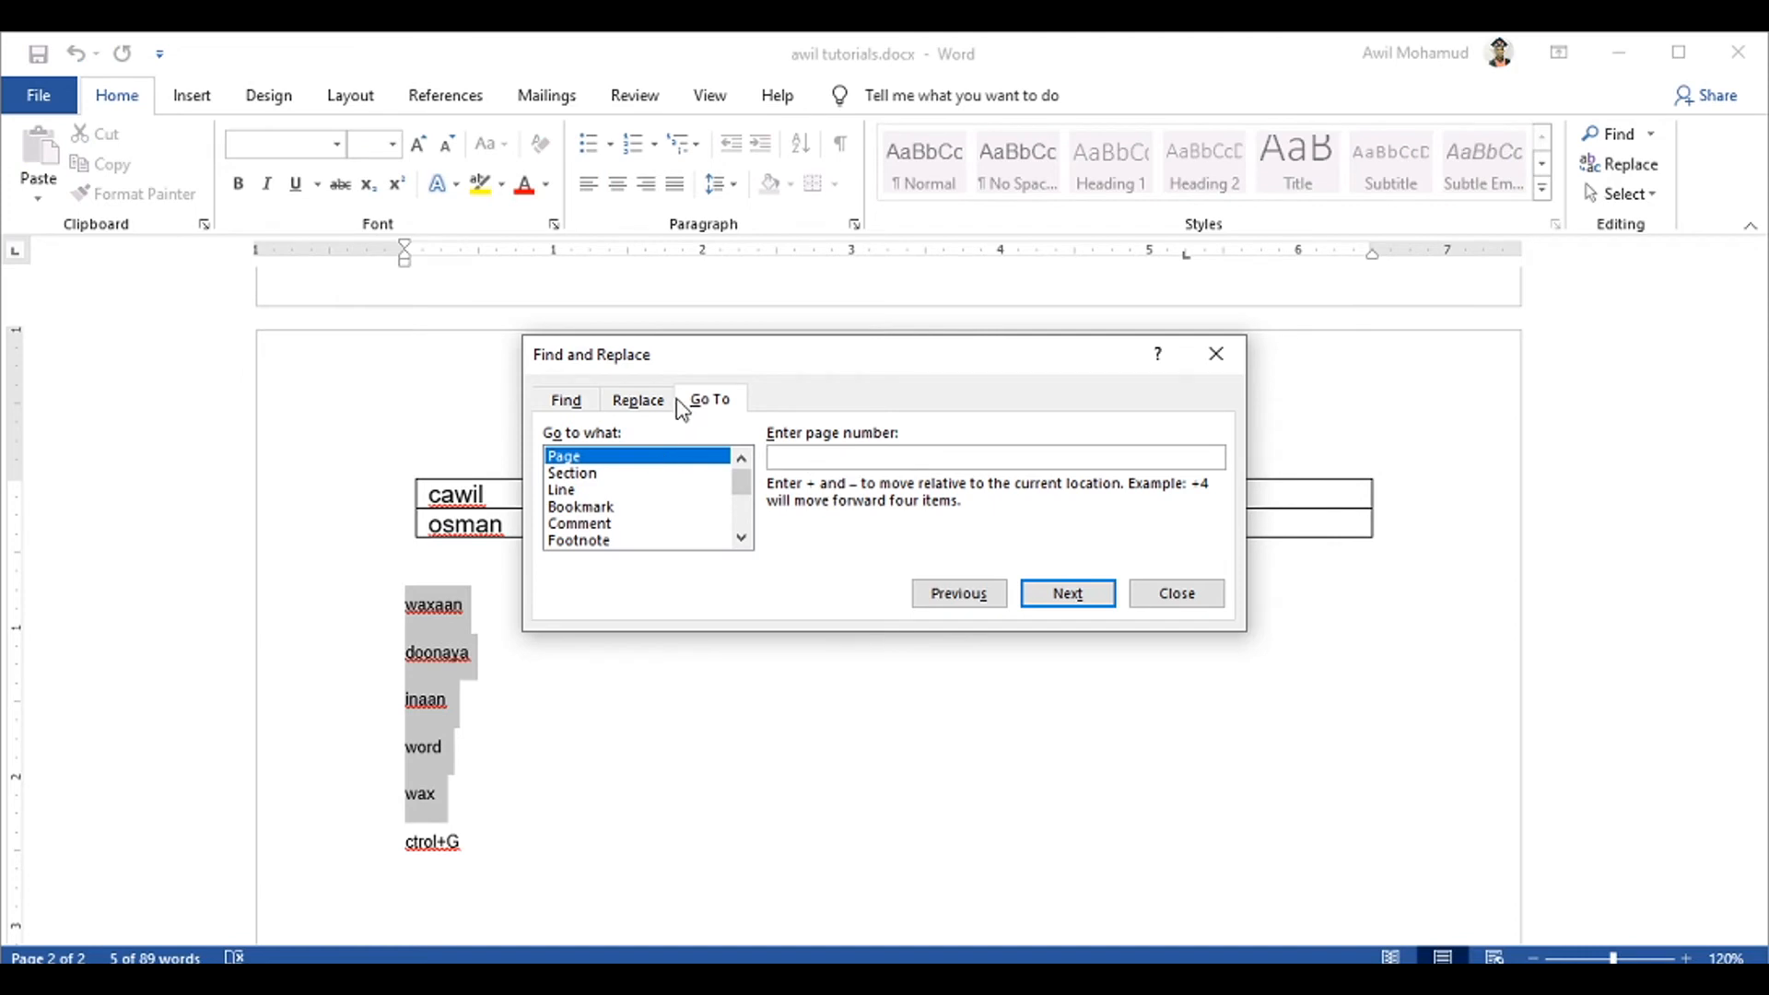
pyautogui.click(636, 401)
pyautogui.click(565, 399)
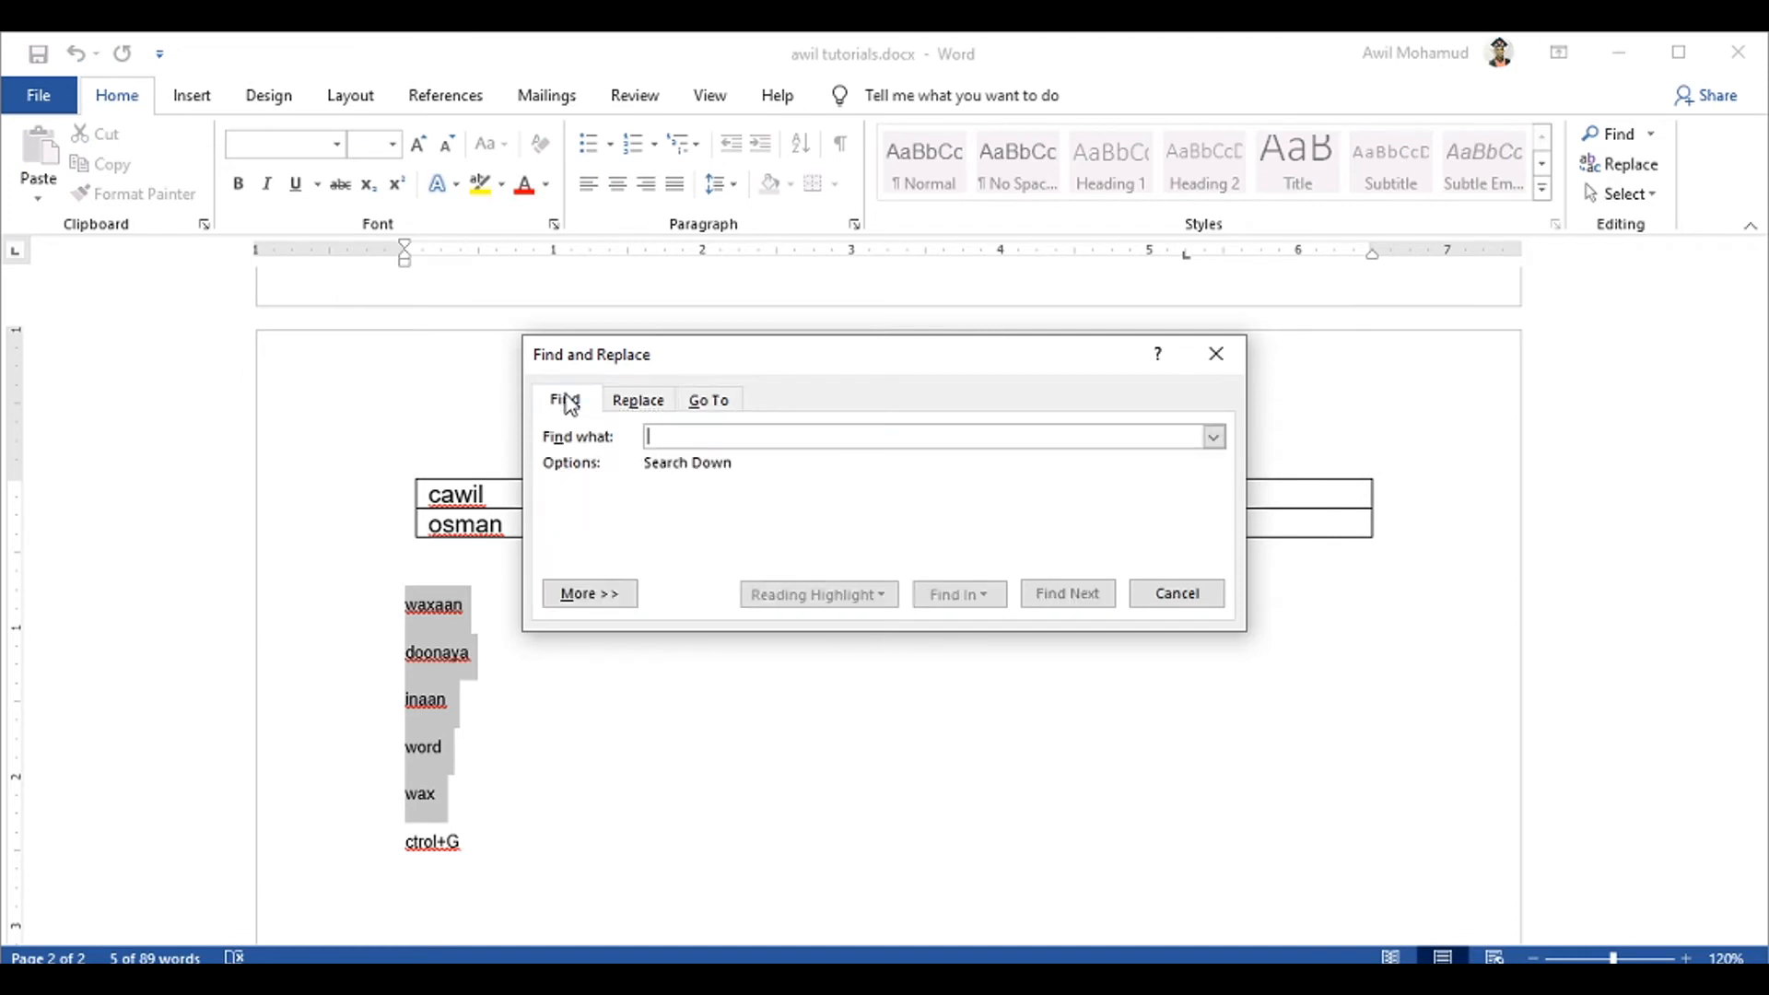
pyautogui.click(631, 406)
pyautogui.click(730, 406)
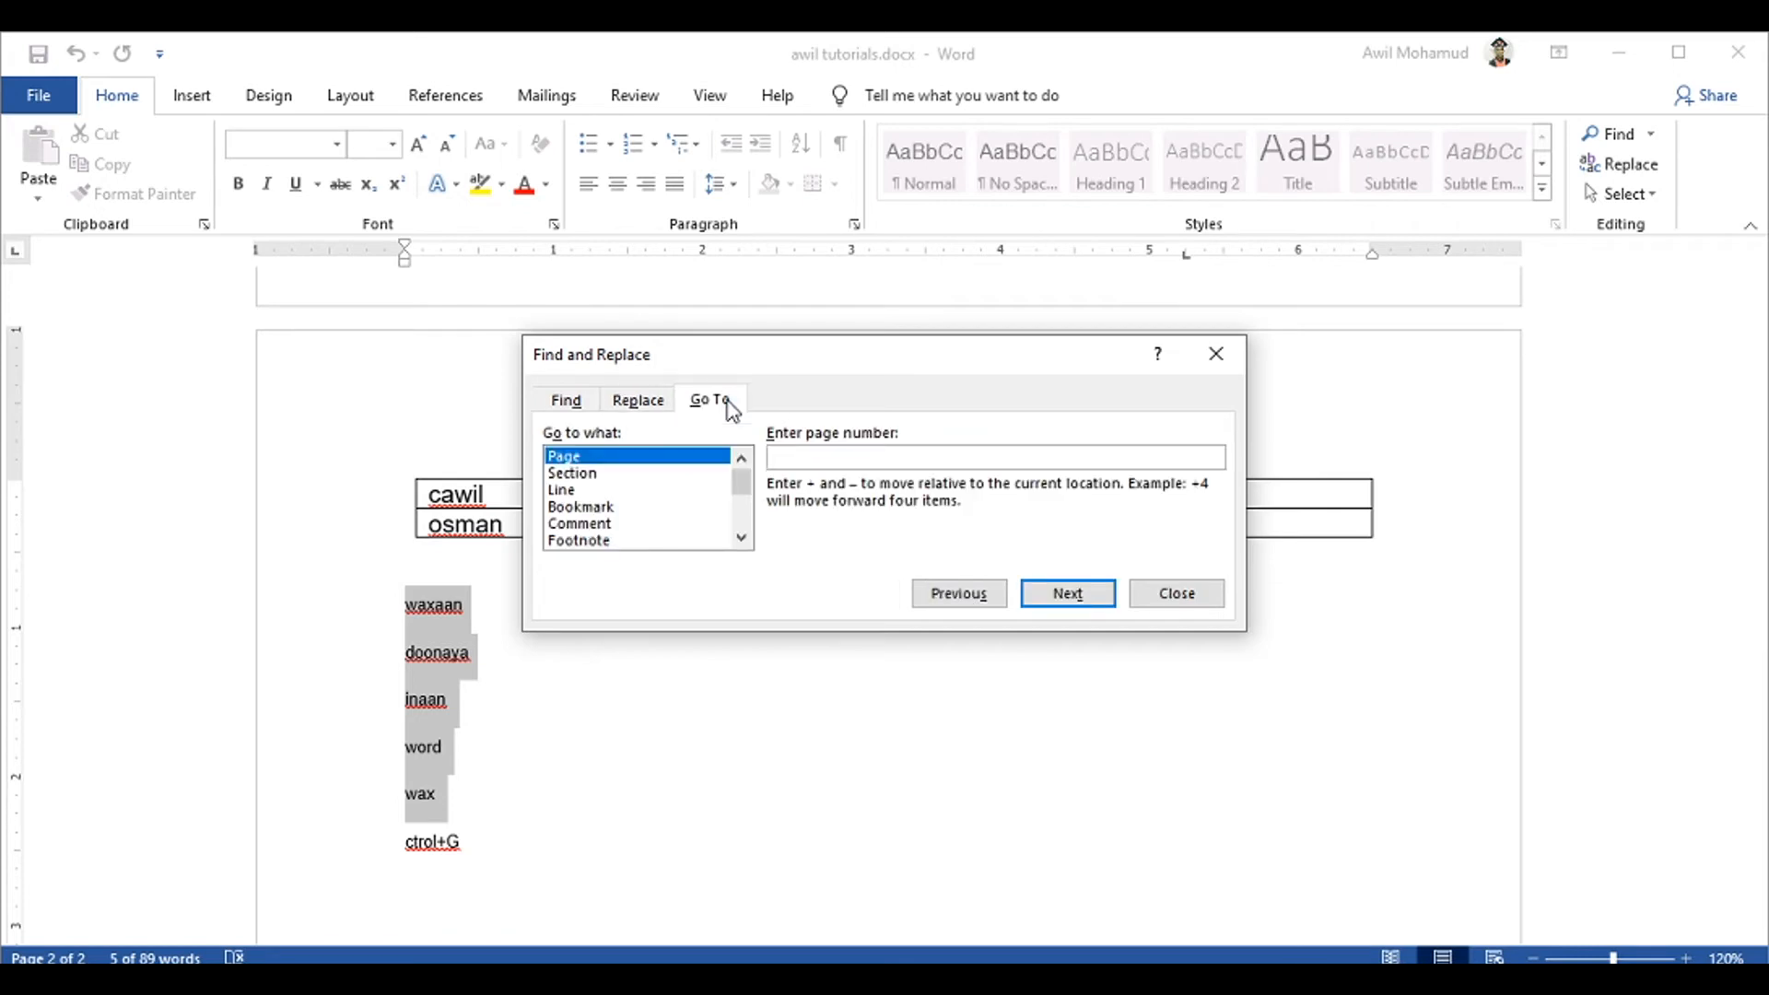
pyautogui.click(667, 400)
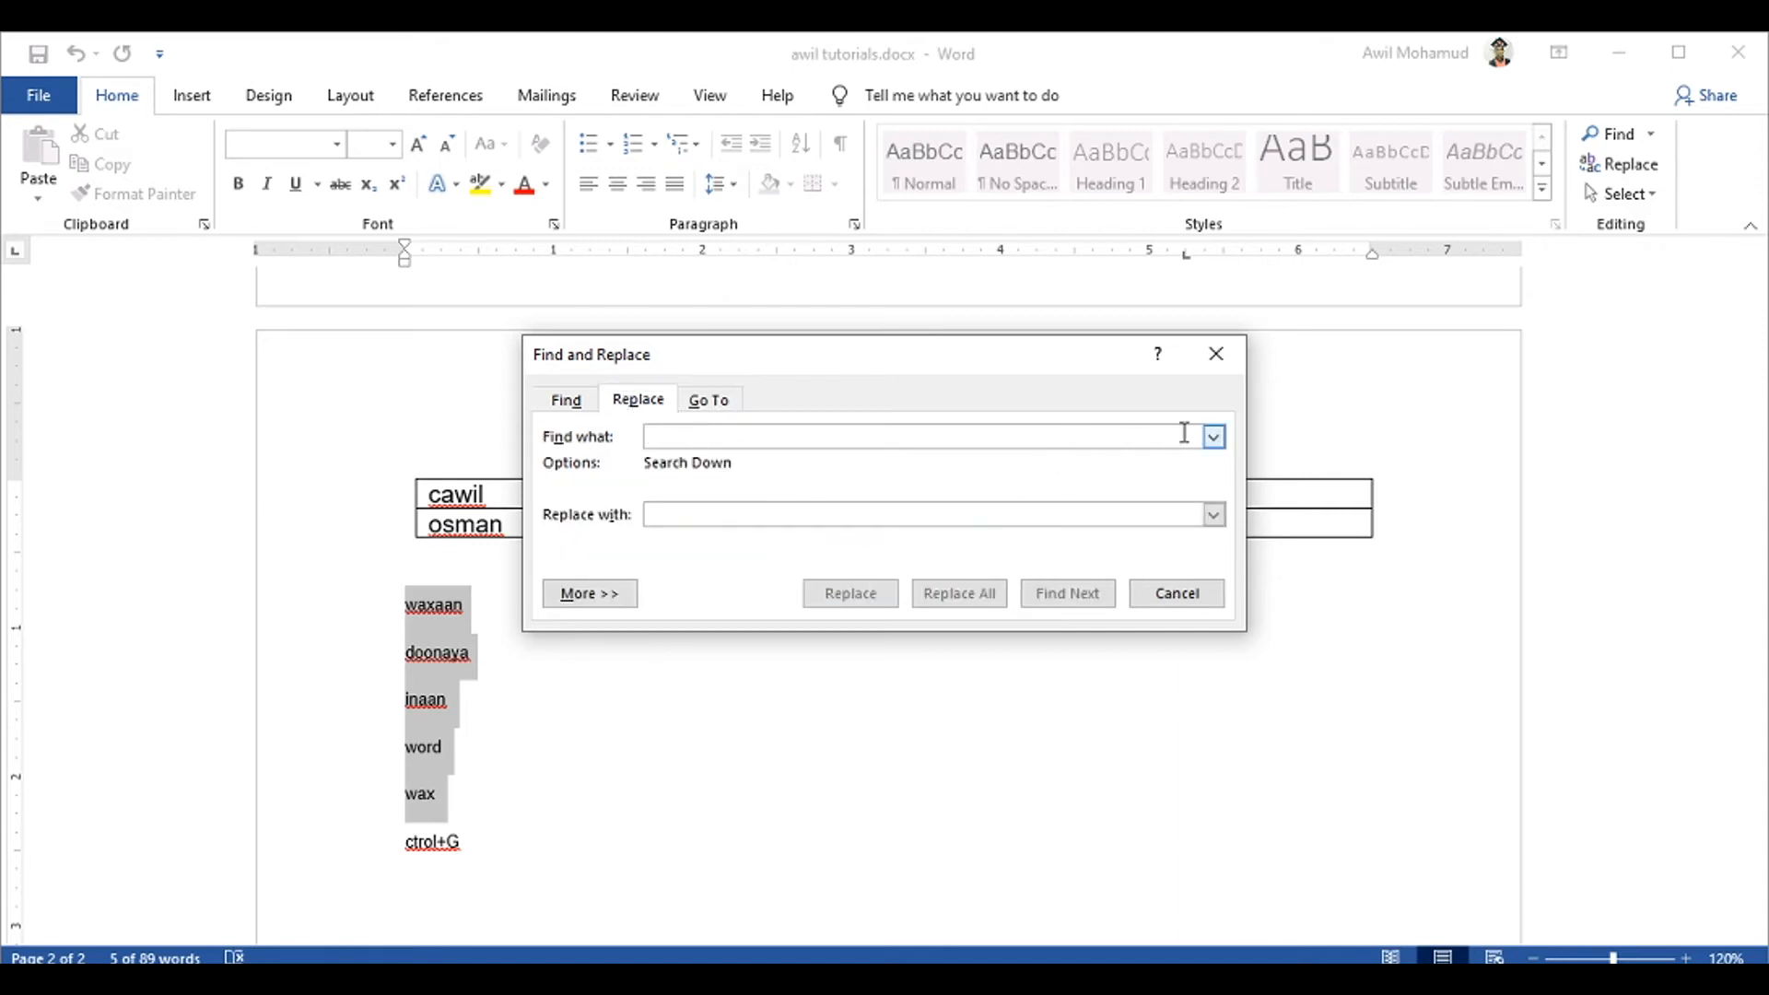
pyautogui.click(1213, 437)
pyautogui.click(1213, 437)
pyautogui.write('^p')
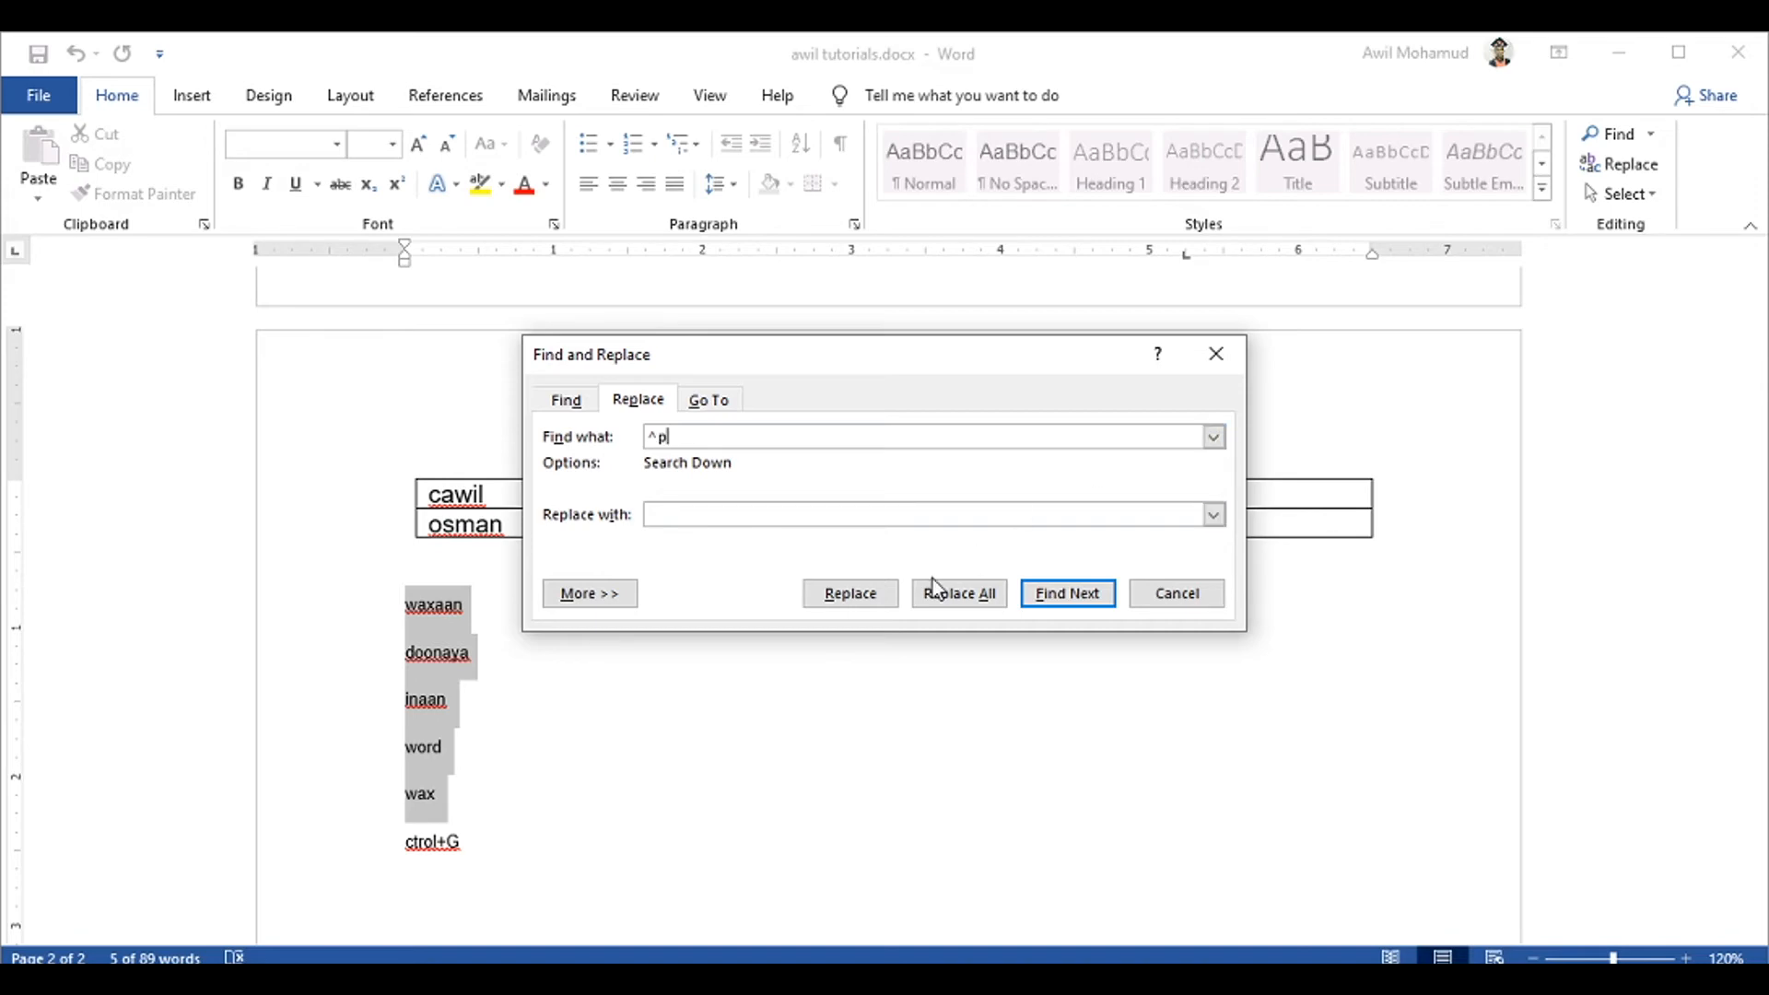
# Replace all paragraph marks with commas in the selection and the rest of the document, and close the dialog
pyautogui.click(833, 514)
pyautogui.click(1214, 518)
pyautogui.click(1167, 520)
pyautogui.click(978, 596)
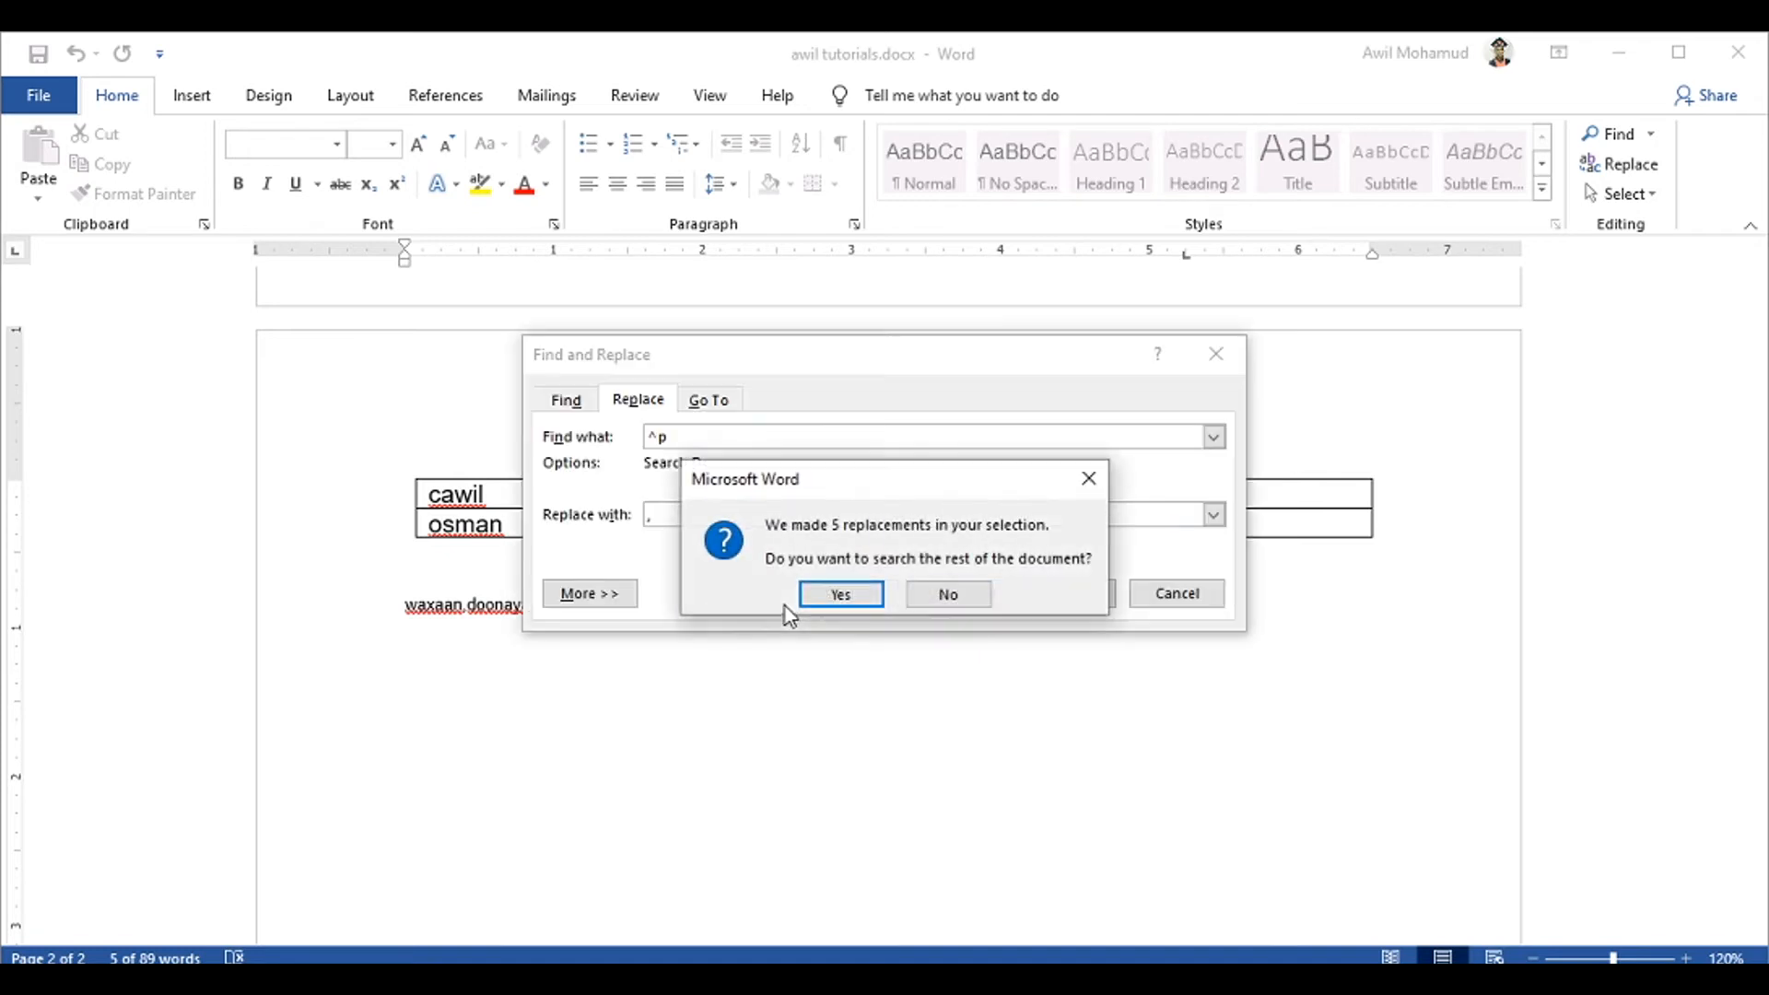
pyautogui.click(838, 594)
pyautogui.click(836, 593)
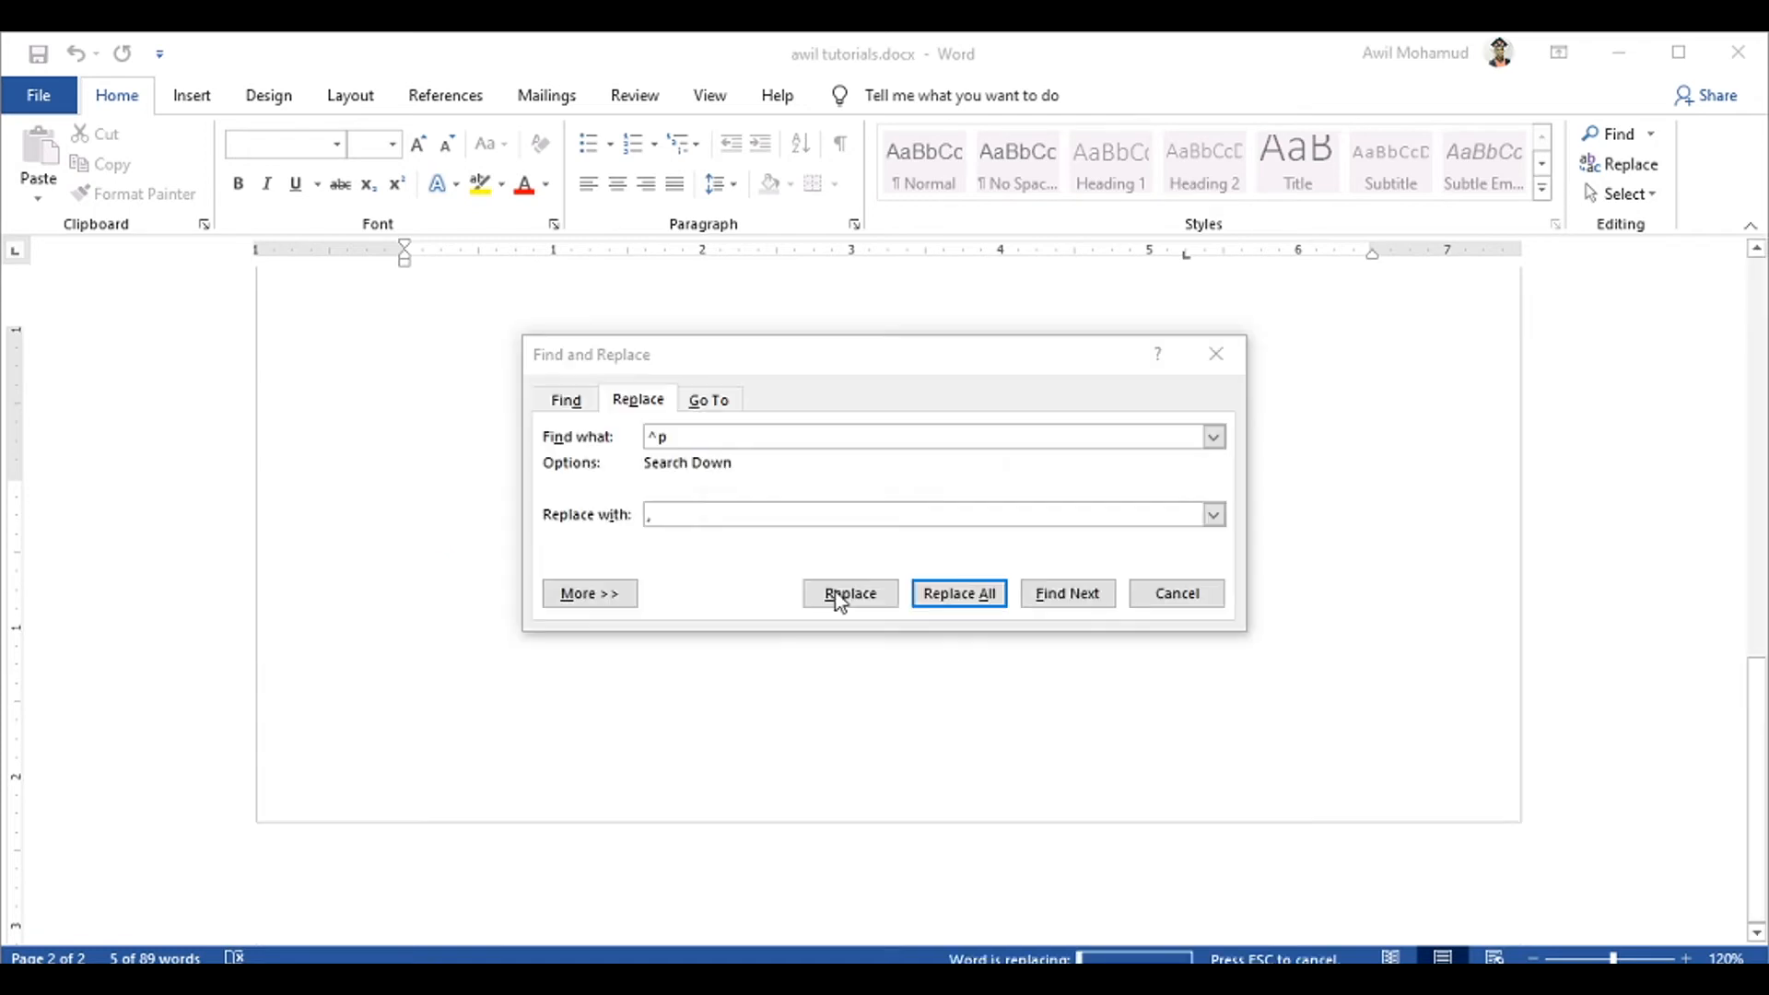
pyautogui.click(886, 595)
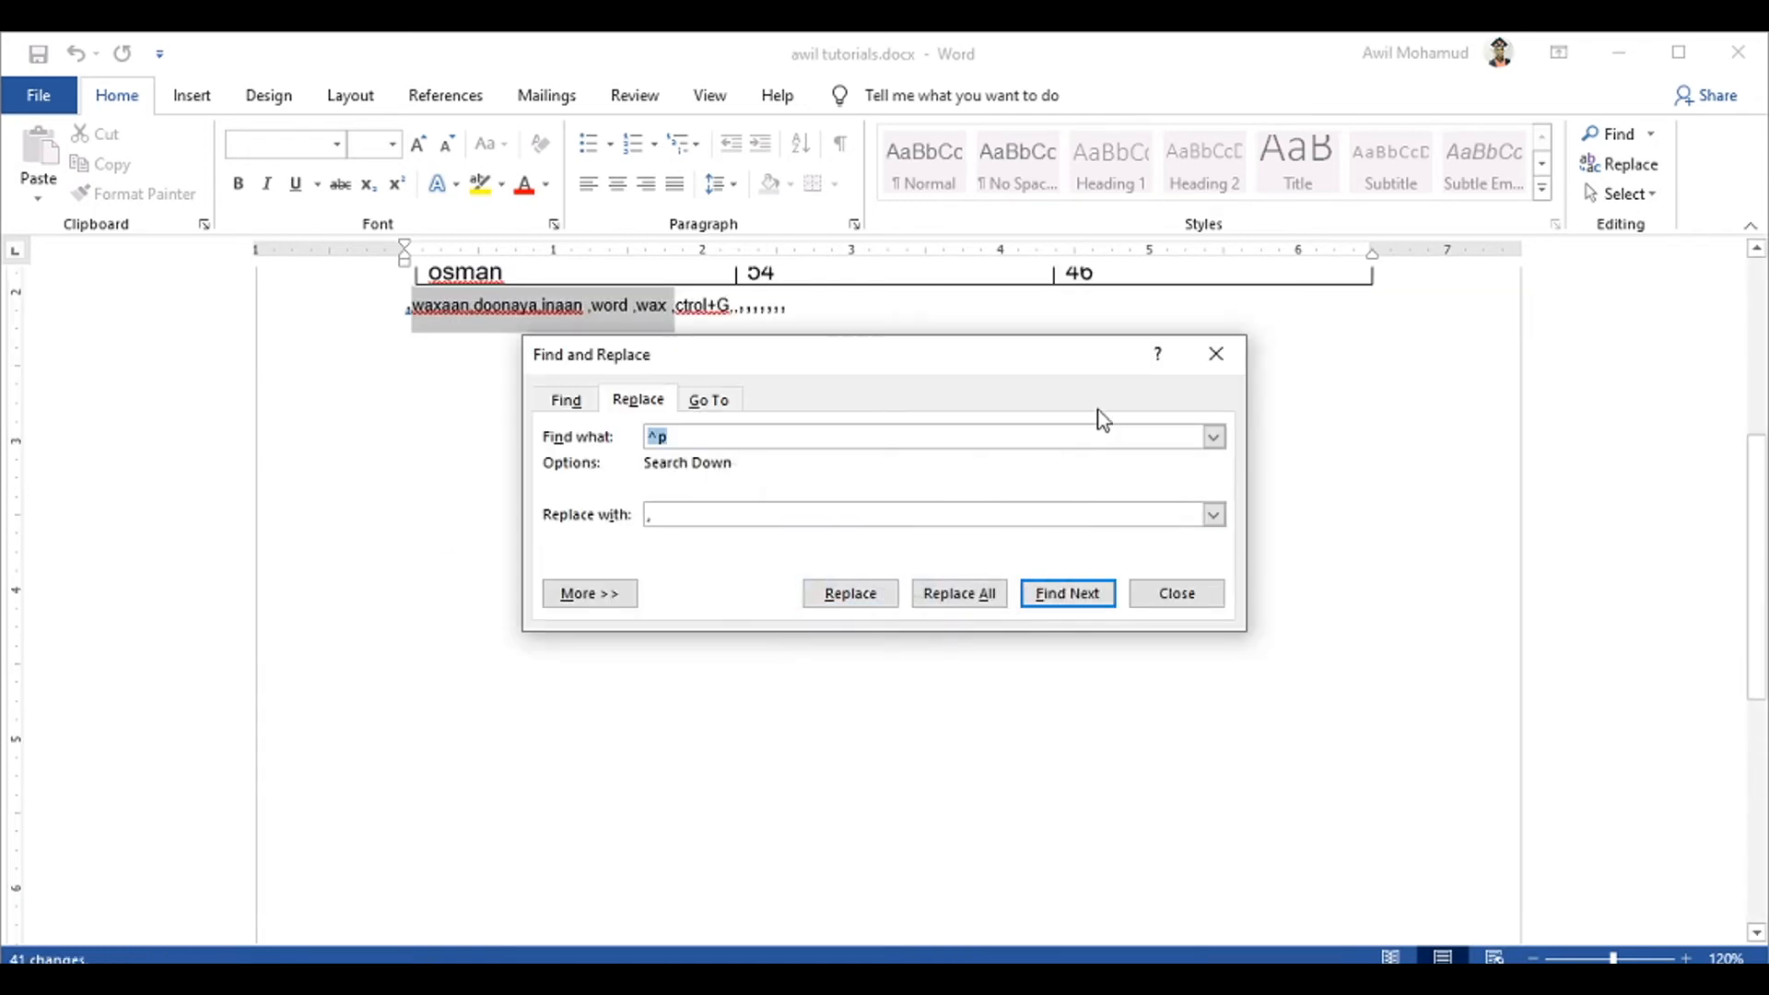
pyautogui.click(1212, 357)
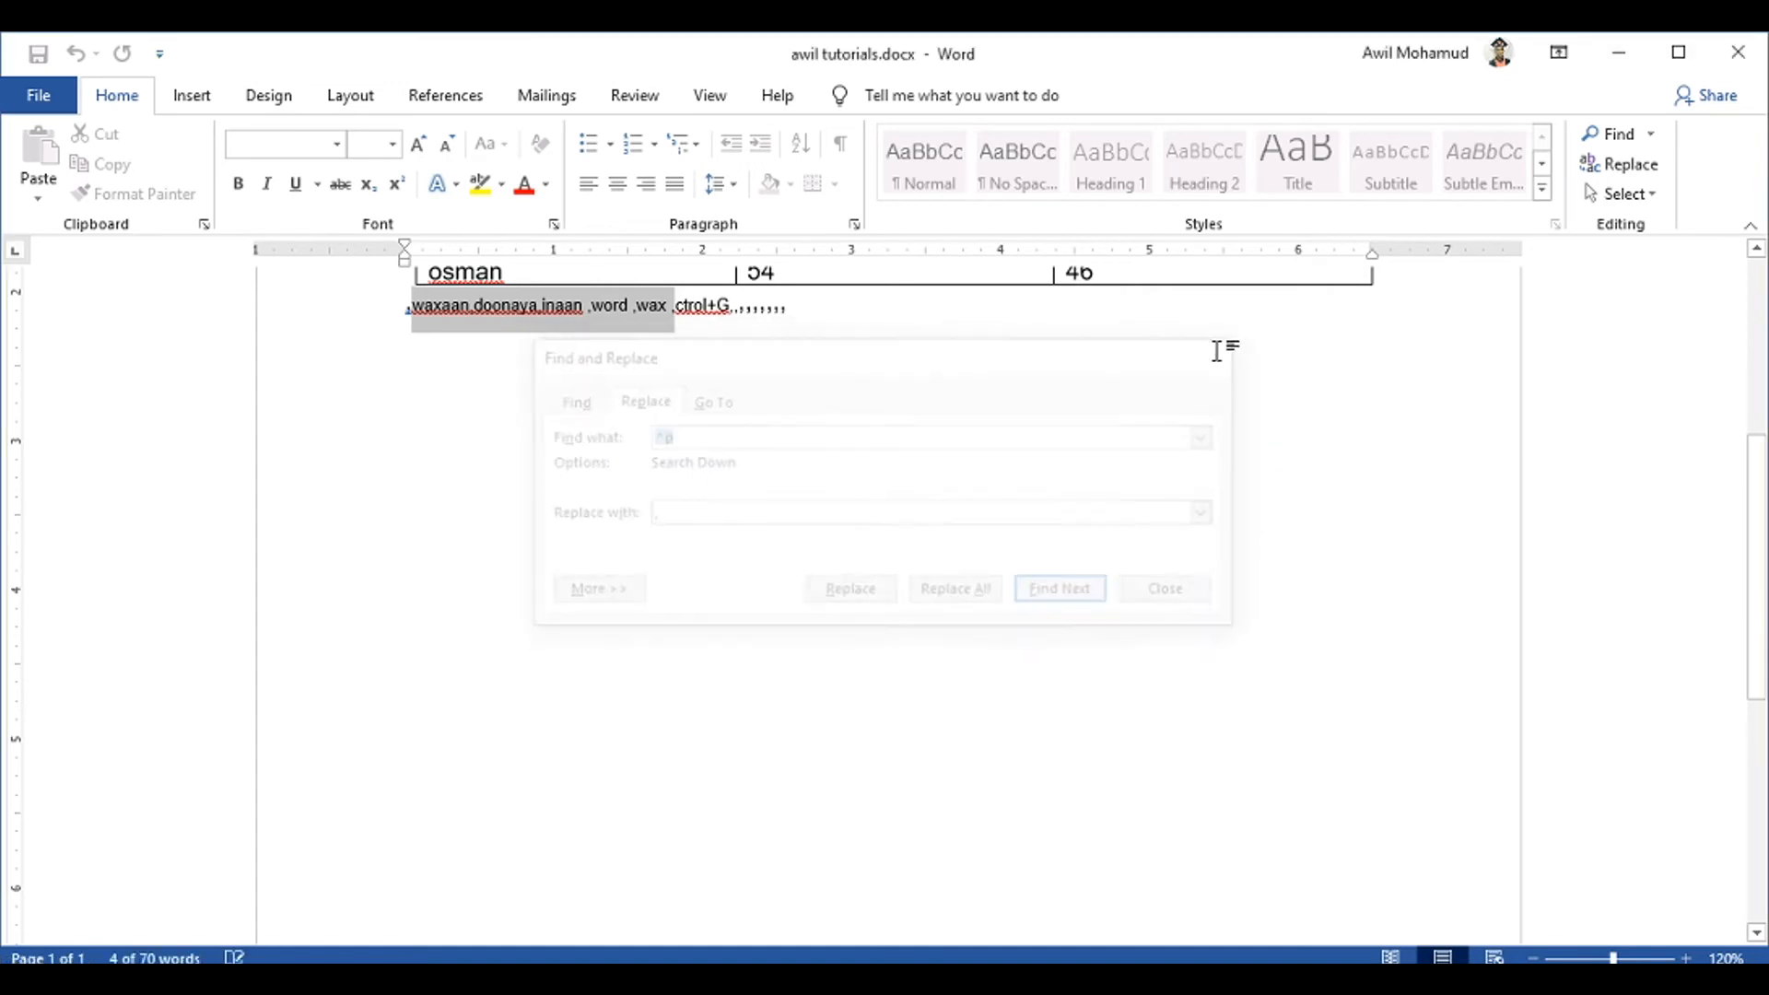
# Add a blank line below the comma-separated words and copy their text without the leading comma
pyautogui.click(655, 318)
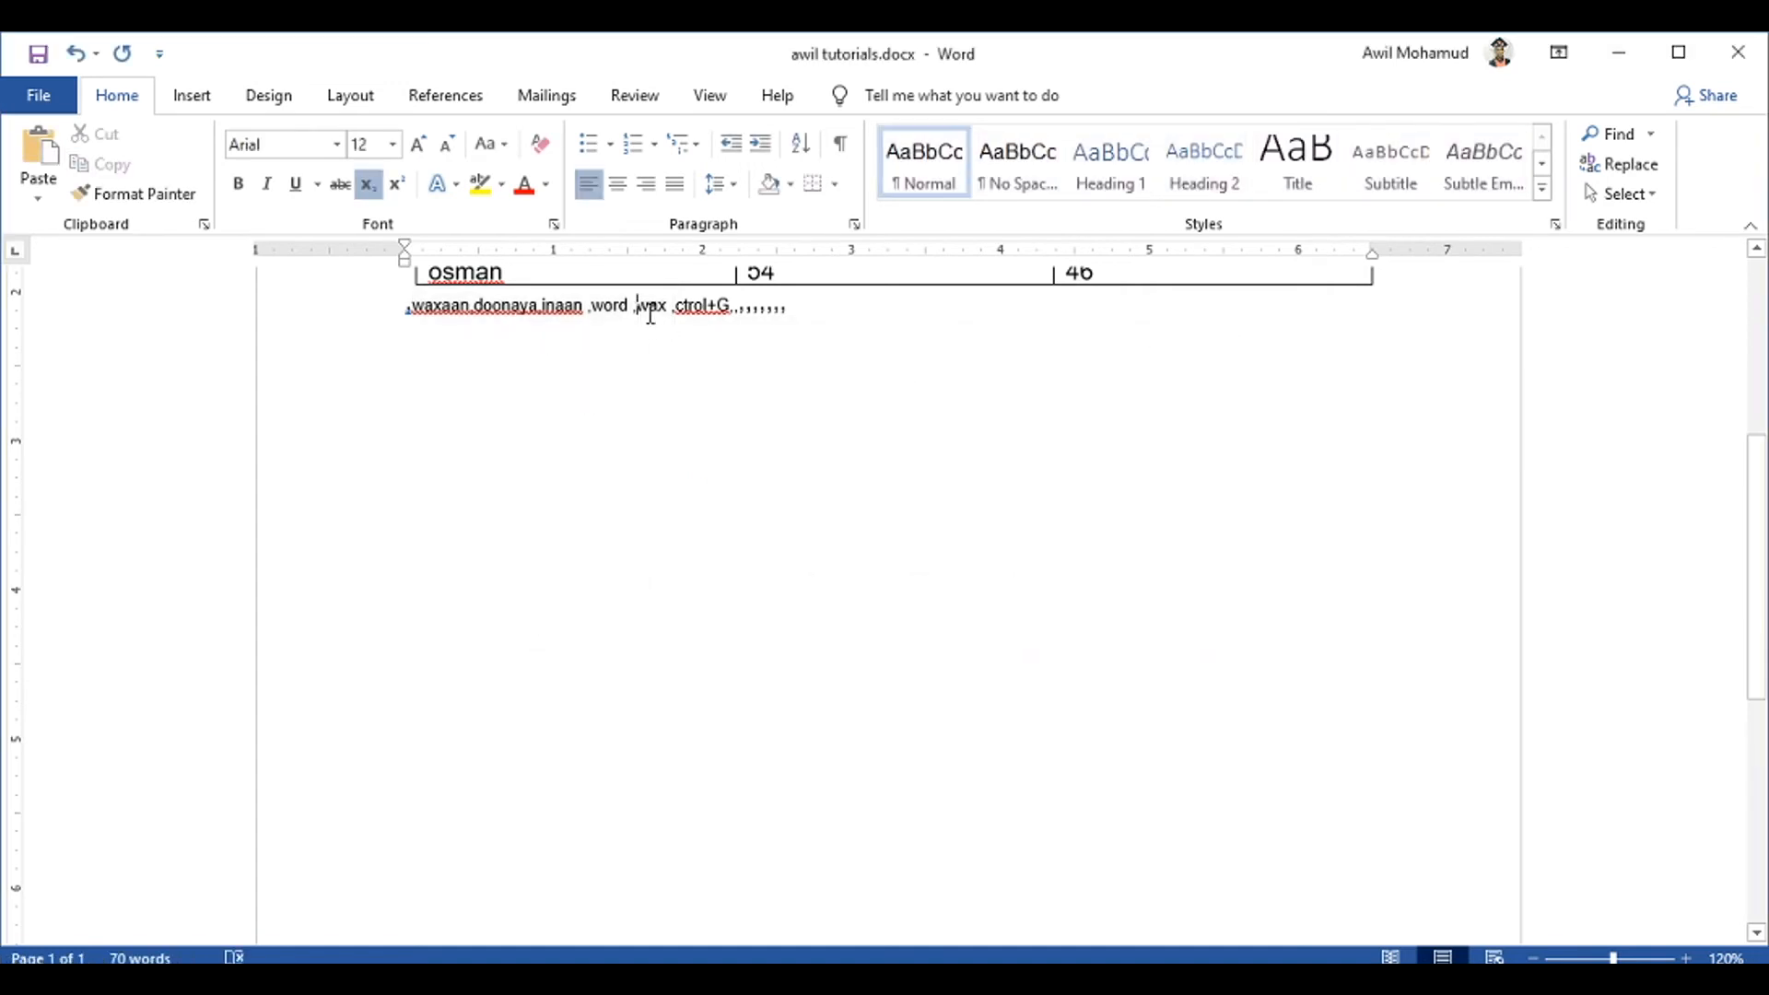
pyautogui.click(852, 325)
pyautogui.press('Return')
pyautogui.moveTo(801, 316); pyautogui.dragTo(411, 304)
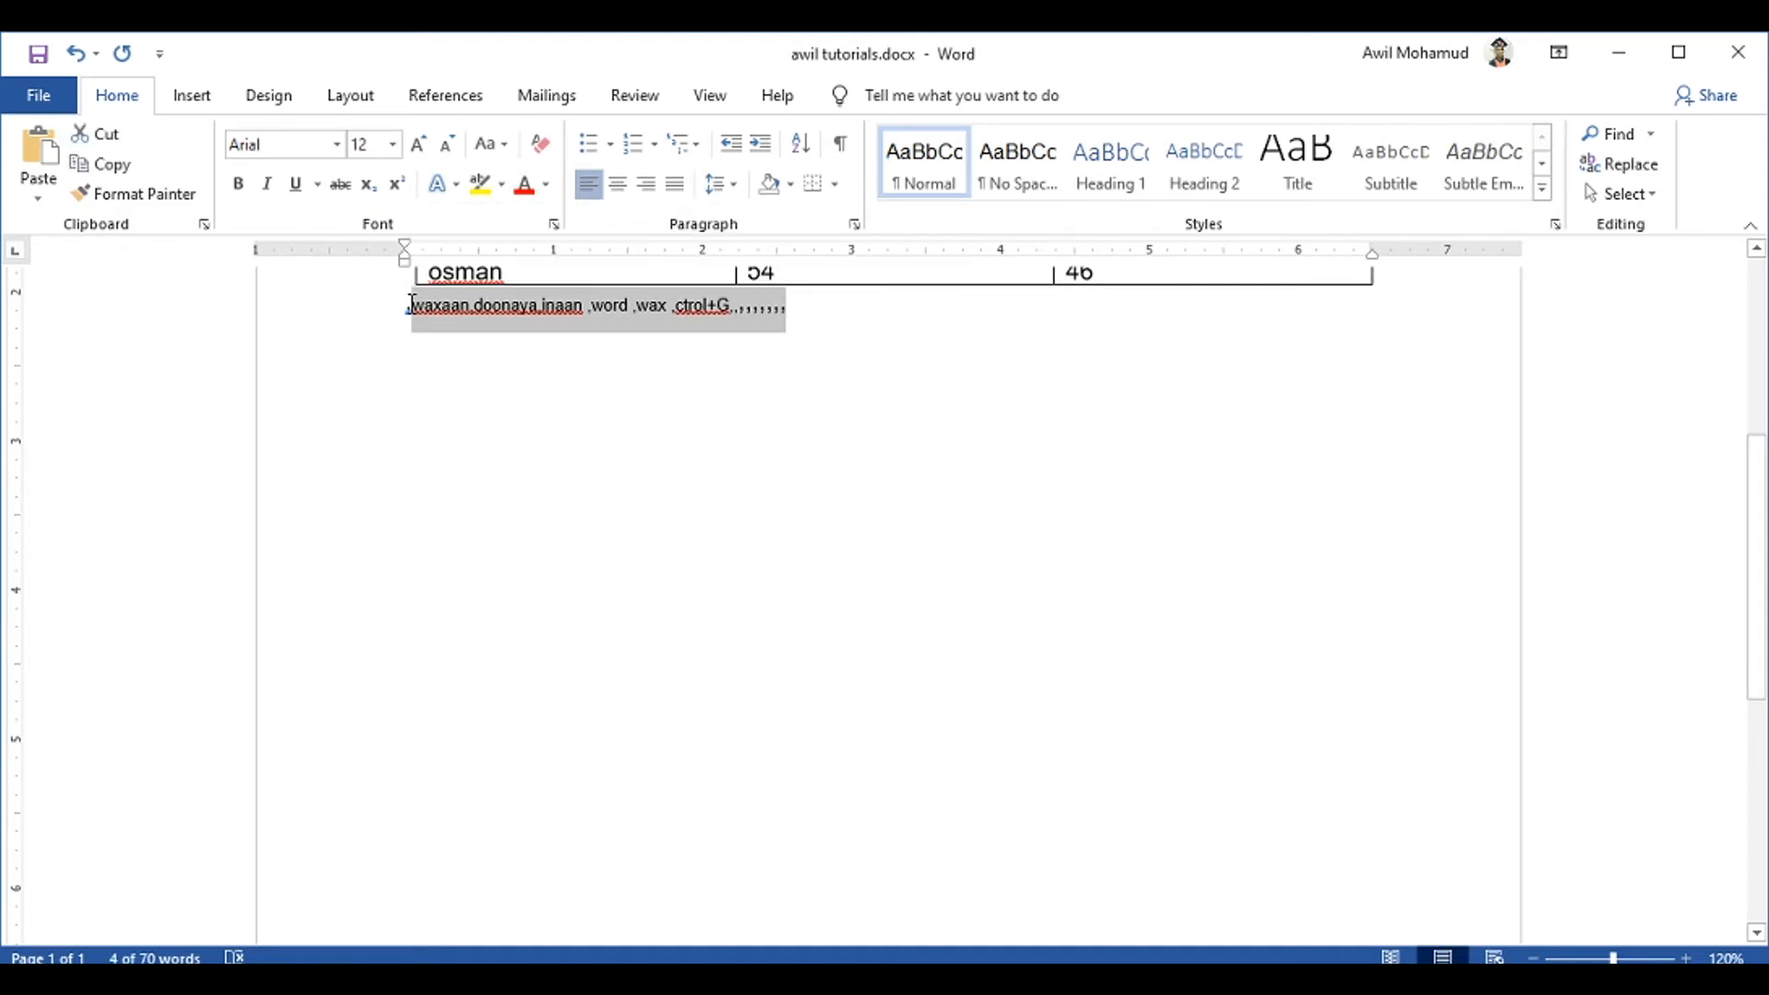
pyautogui.click(541, 337)
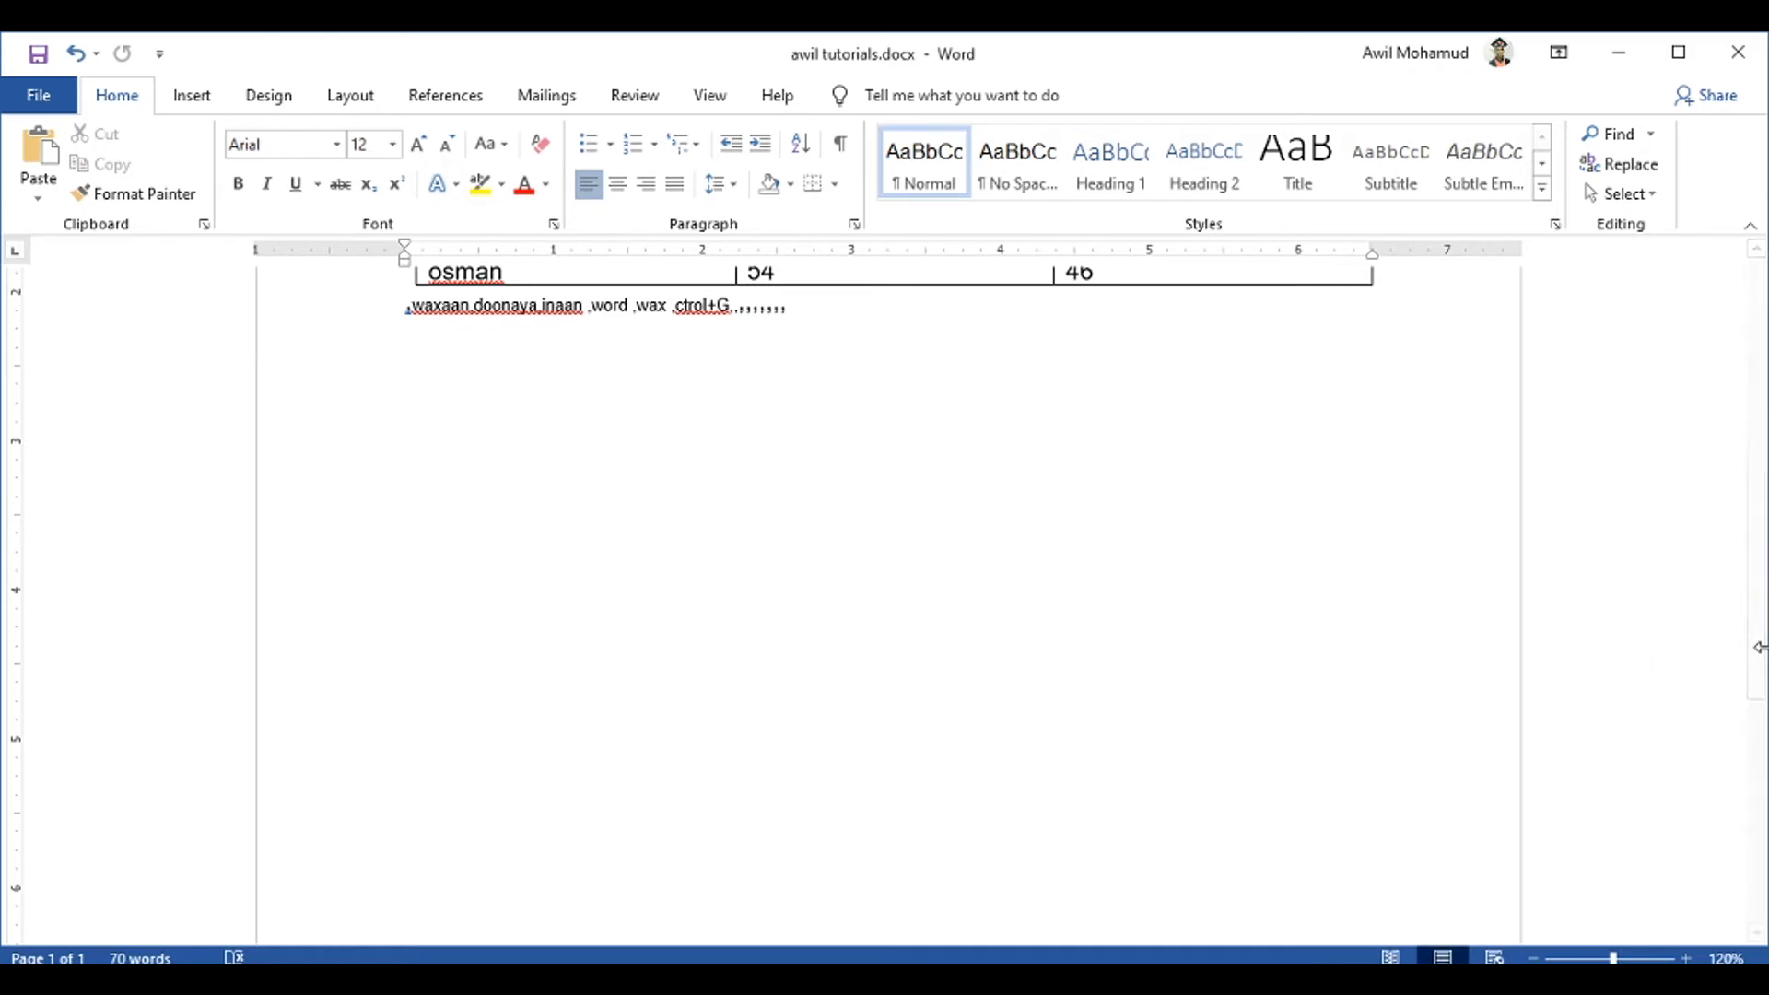
pyautogui.scroll(2, 1755, 626)
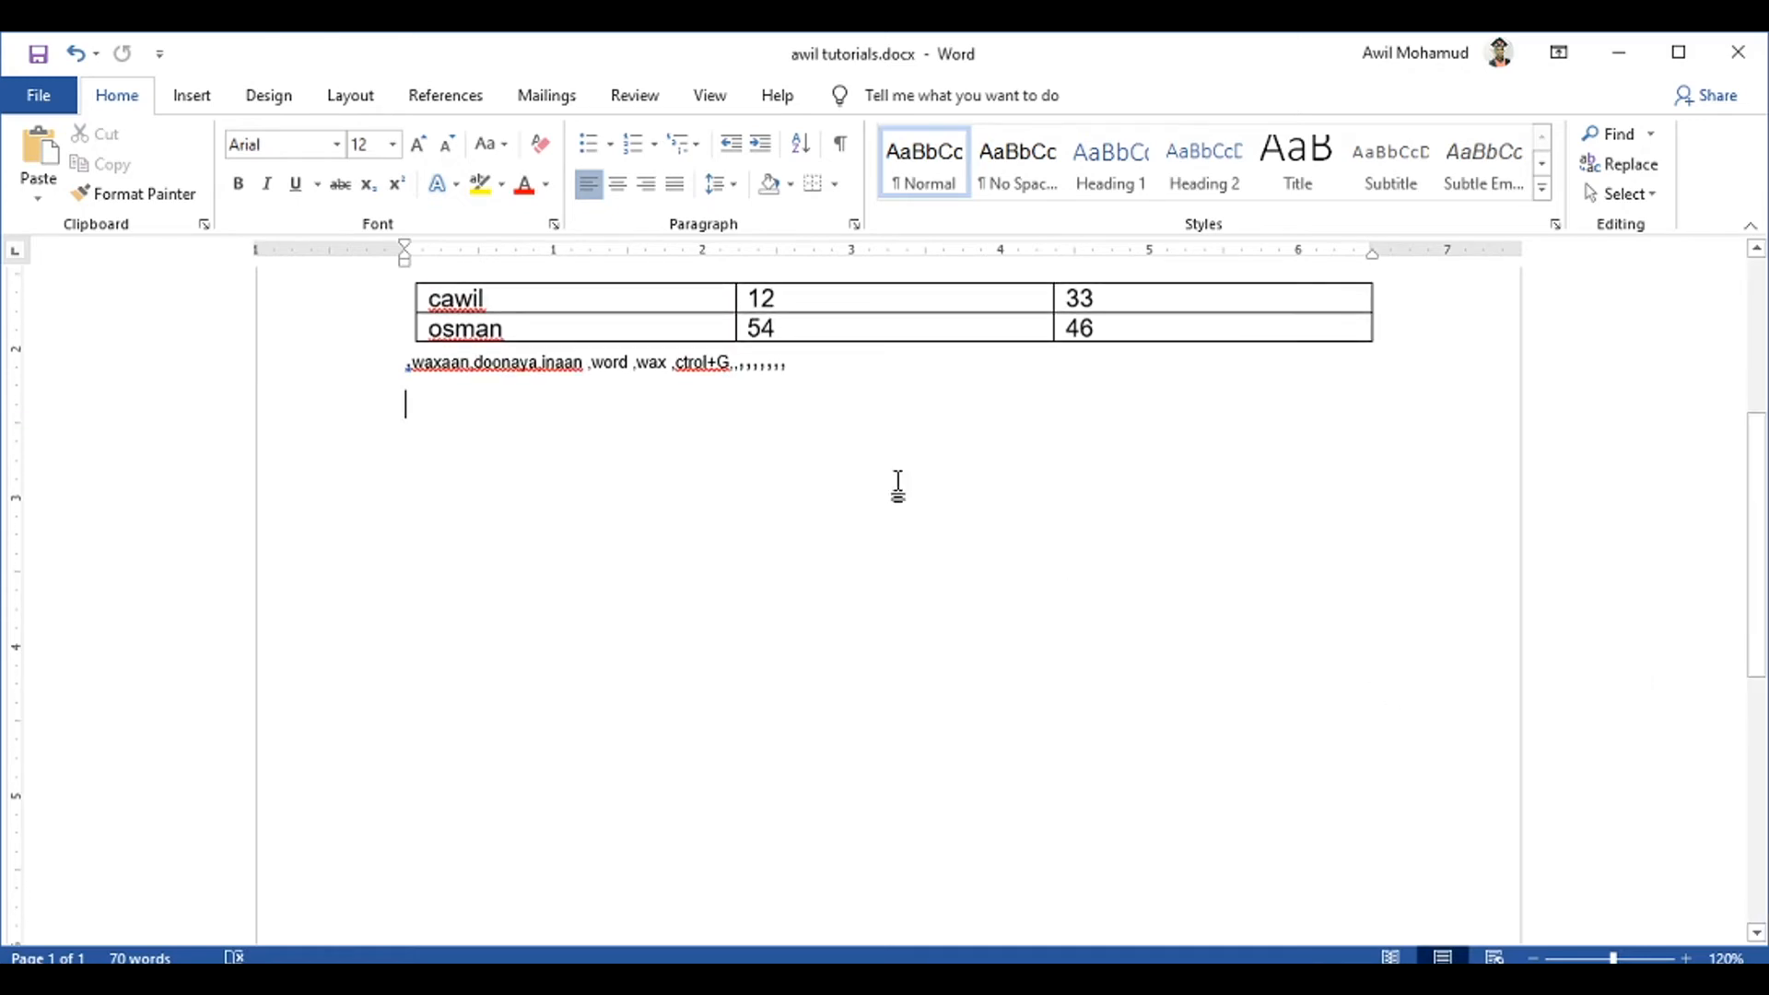
# Show the collected clipboard items and copy the whole comma-separated line, including its leading comma
pyautogui.click(204, 224)
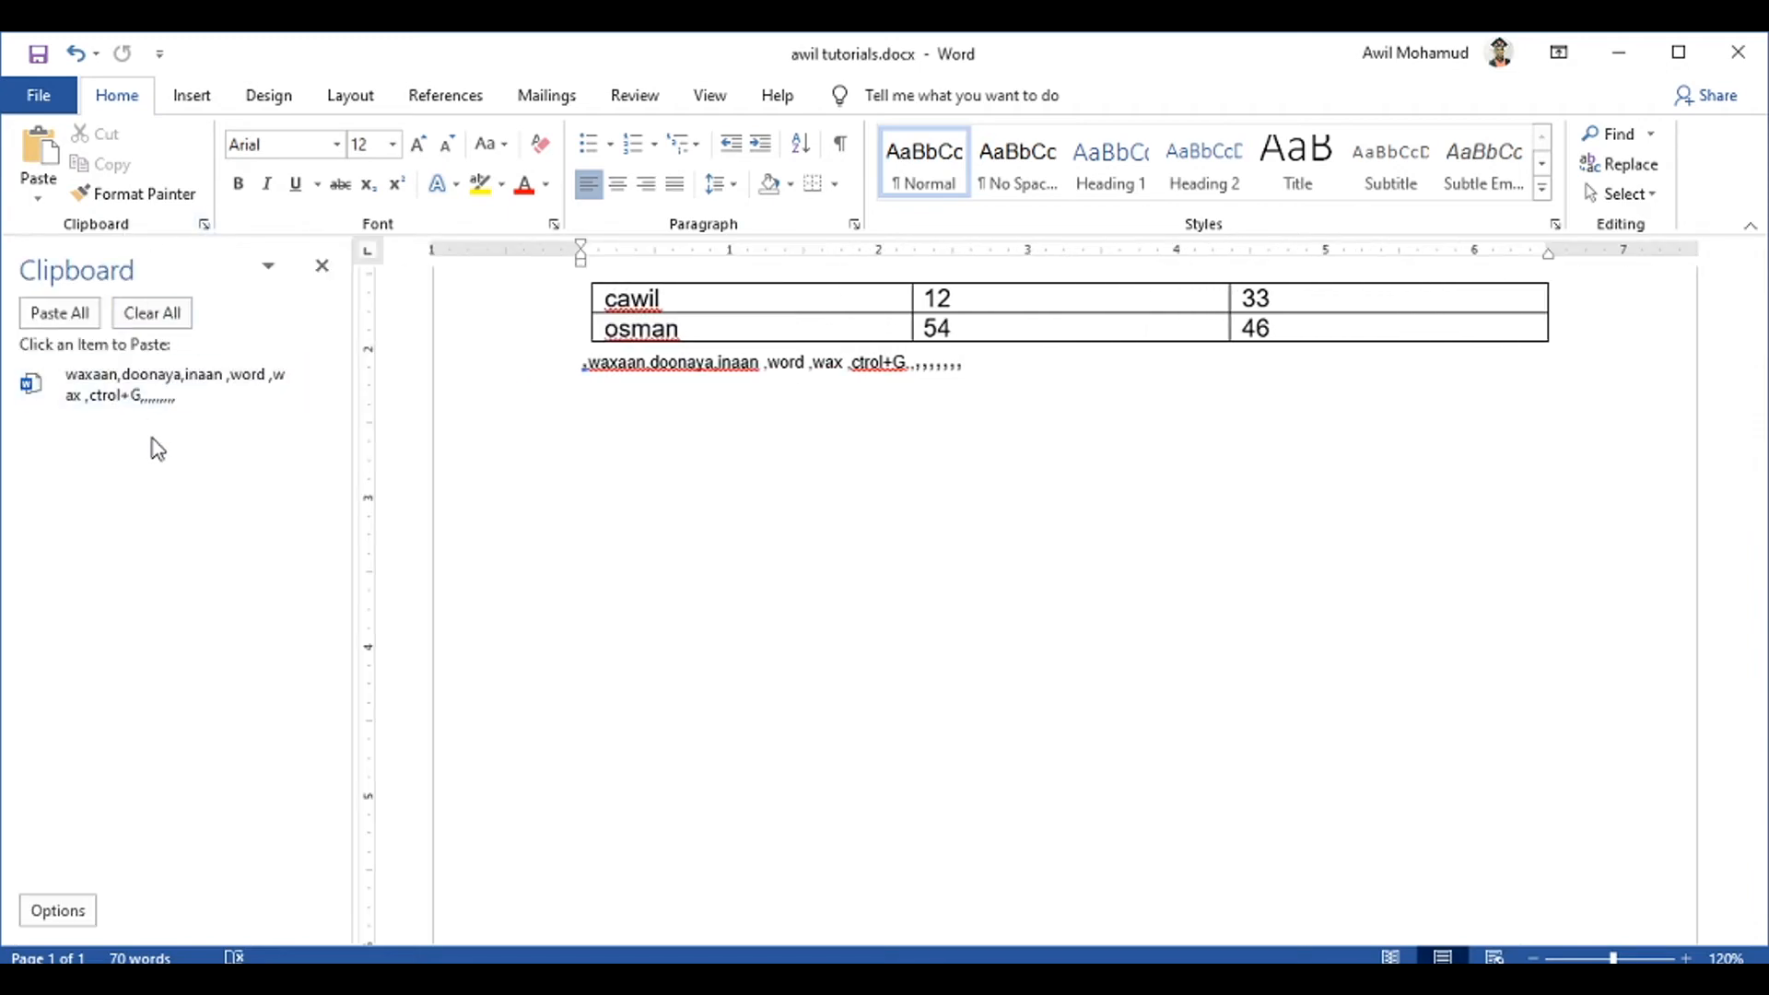
pyautogui.moveTo(963, 348); pyautogui.dragTo(571, 361)
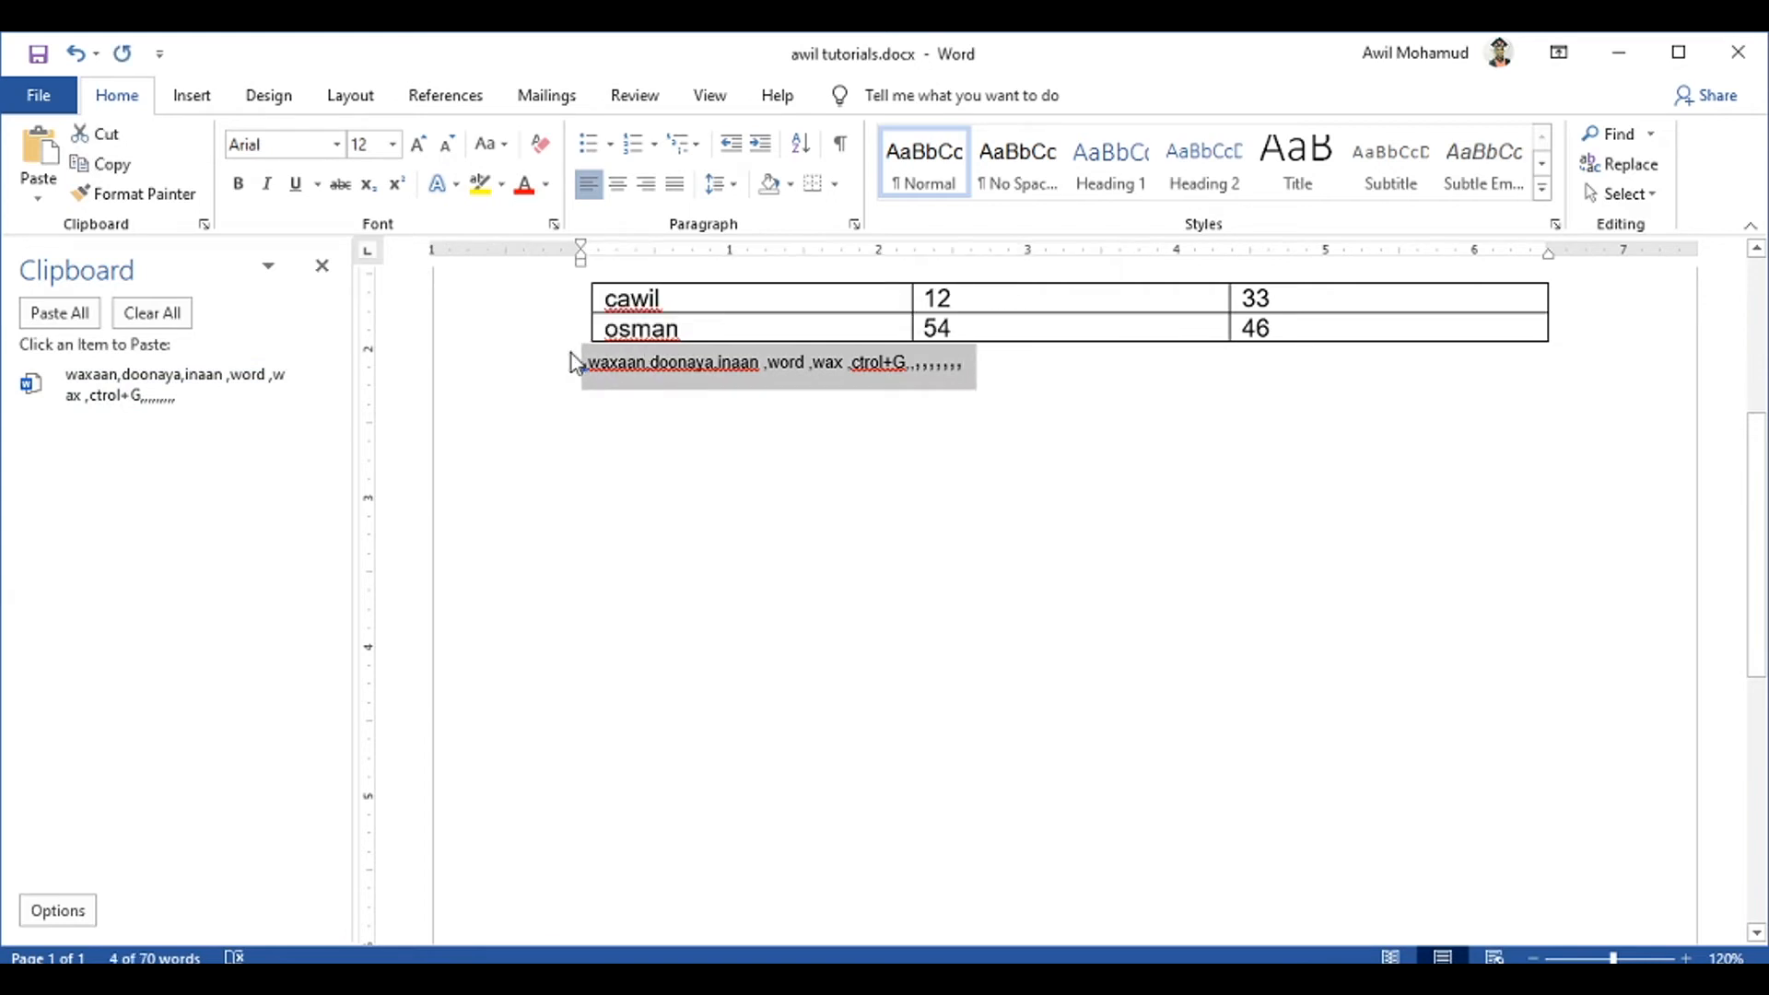
pyautogui.hotkey('ctrl', 'c')
pyautogui.click(789, 513)
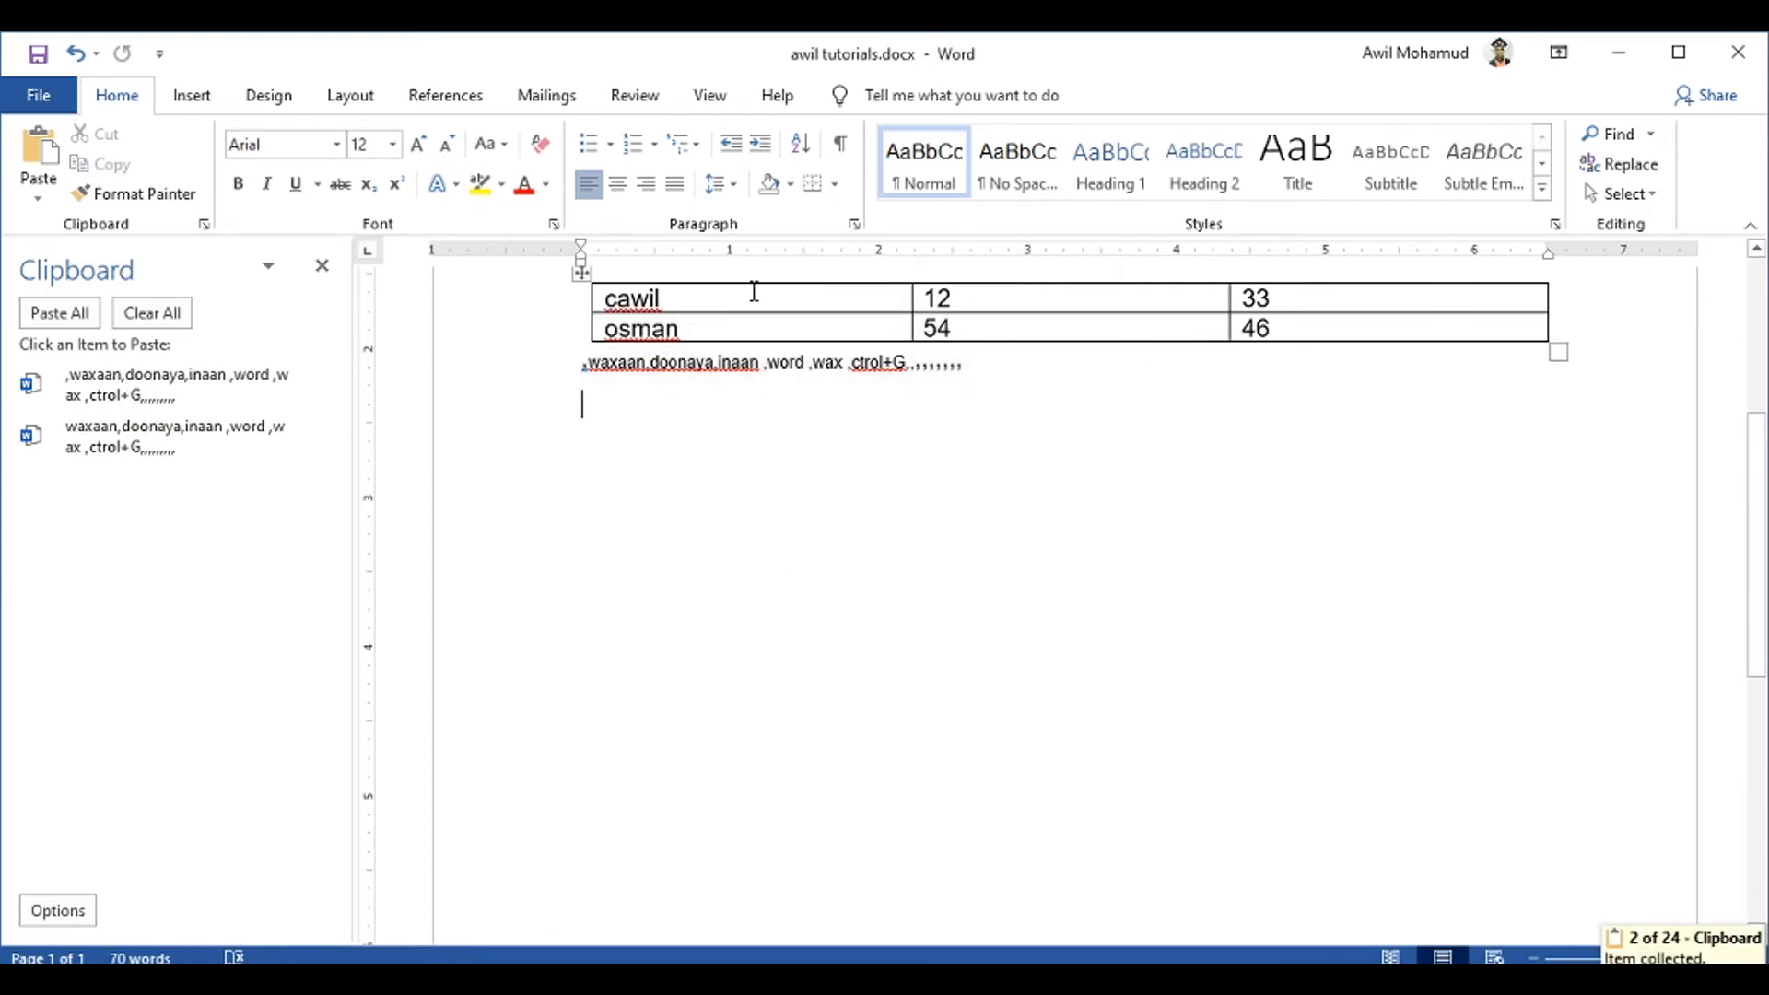
# Copy the words "space" and "backspace" separately from the paragraph above the table
pyautogui.scroll(2, 591, 281)
pyautogui.doubleClick(605, 287)
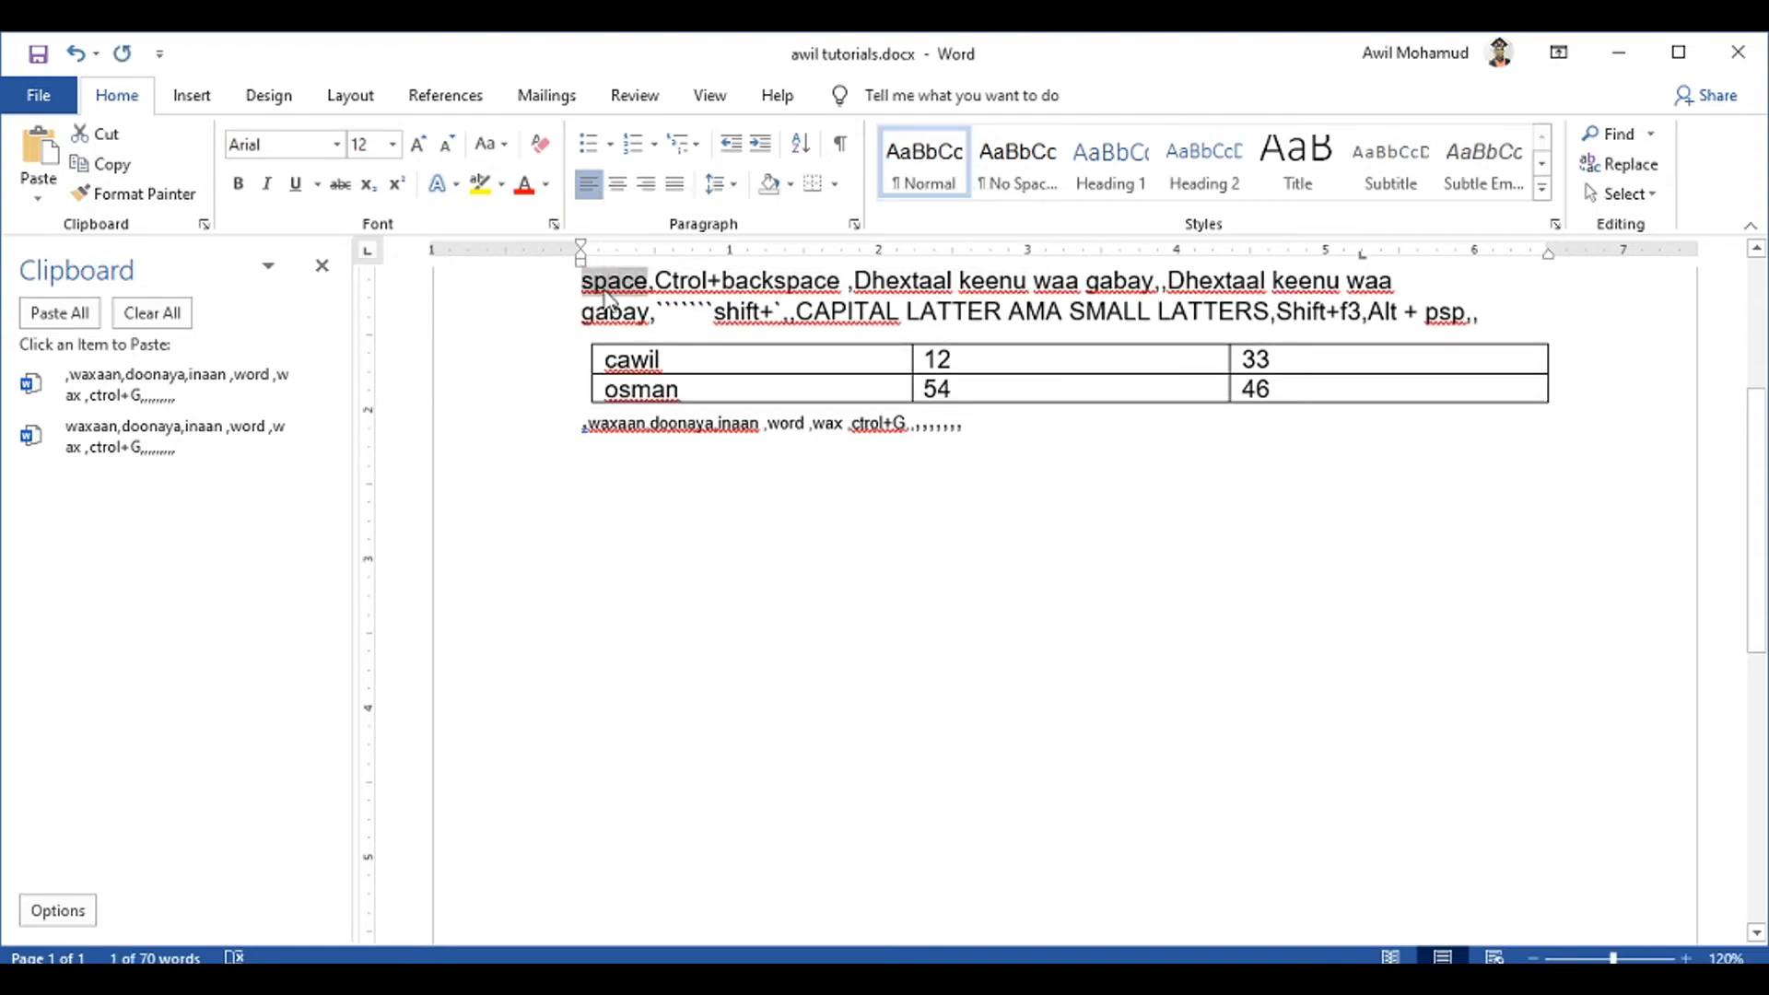
pyautogui.hotkey('ctrl', 'c')
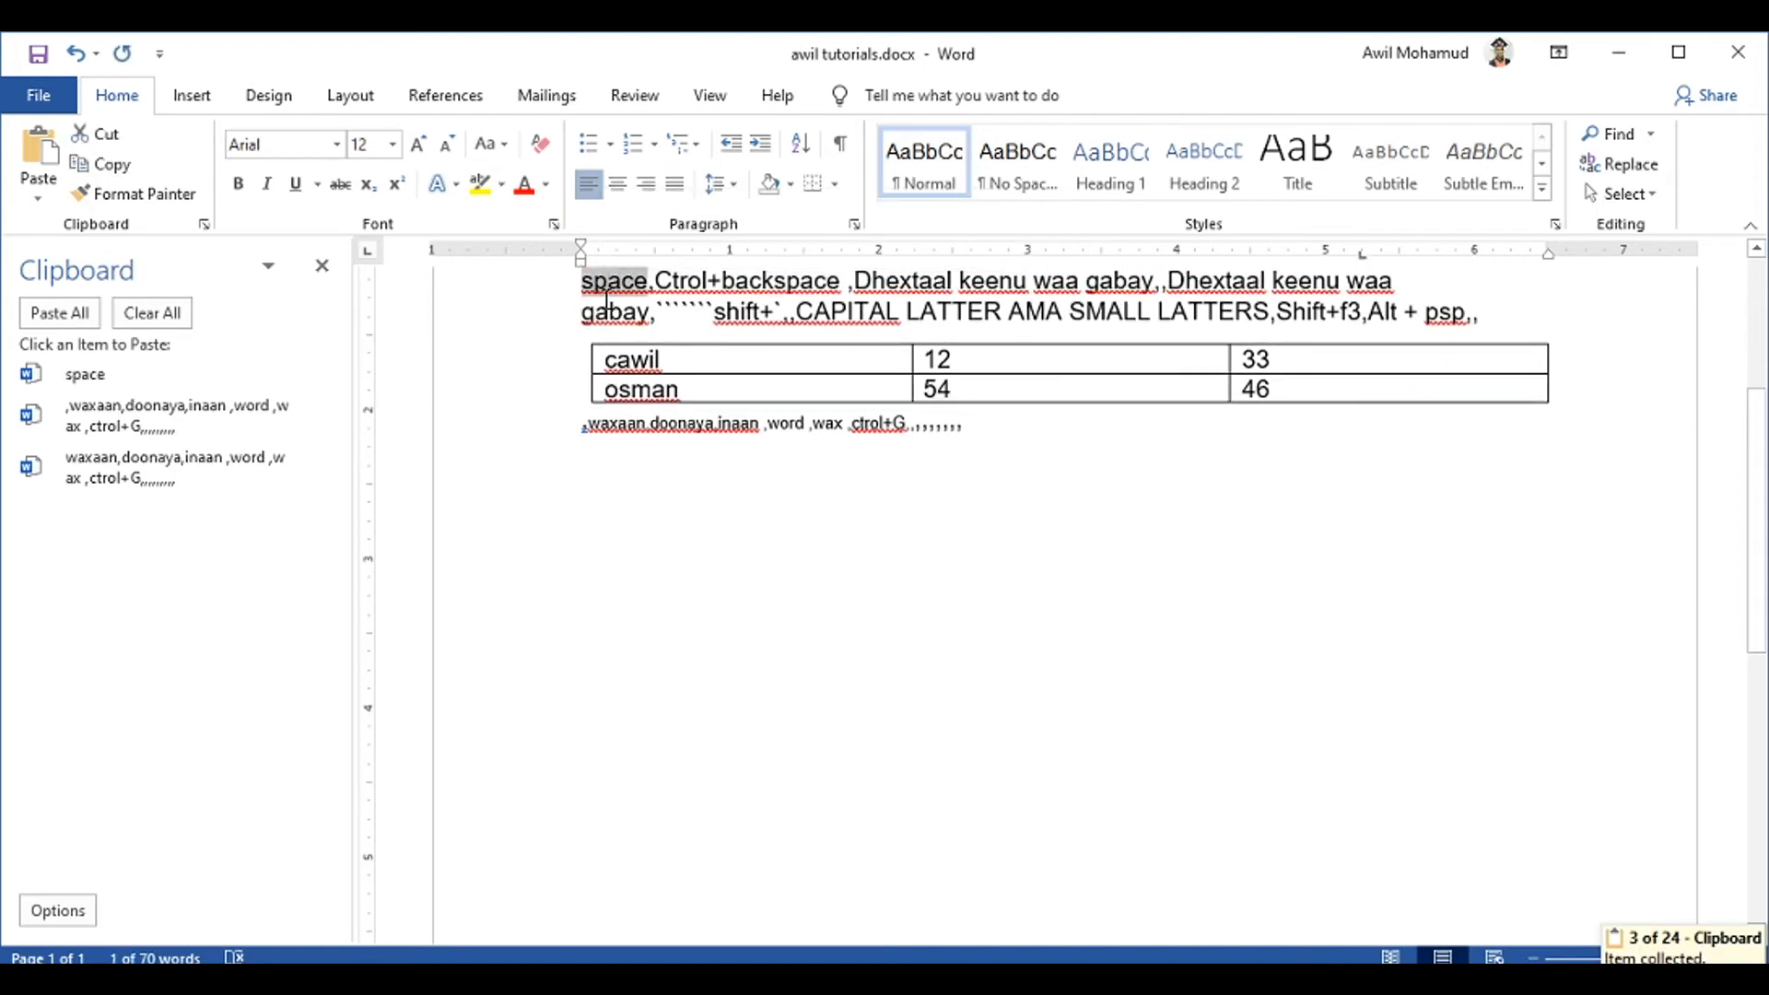
pyautogui.doubleClick(791, 279)
pyautogui.hotkey('ctrl', 'c')
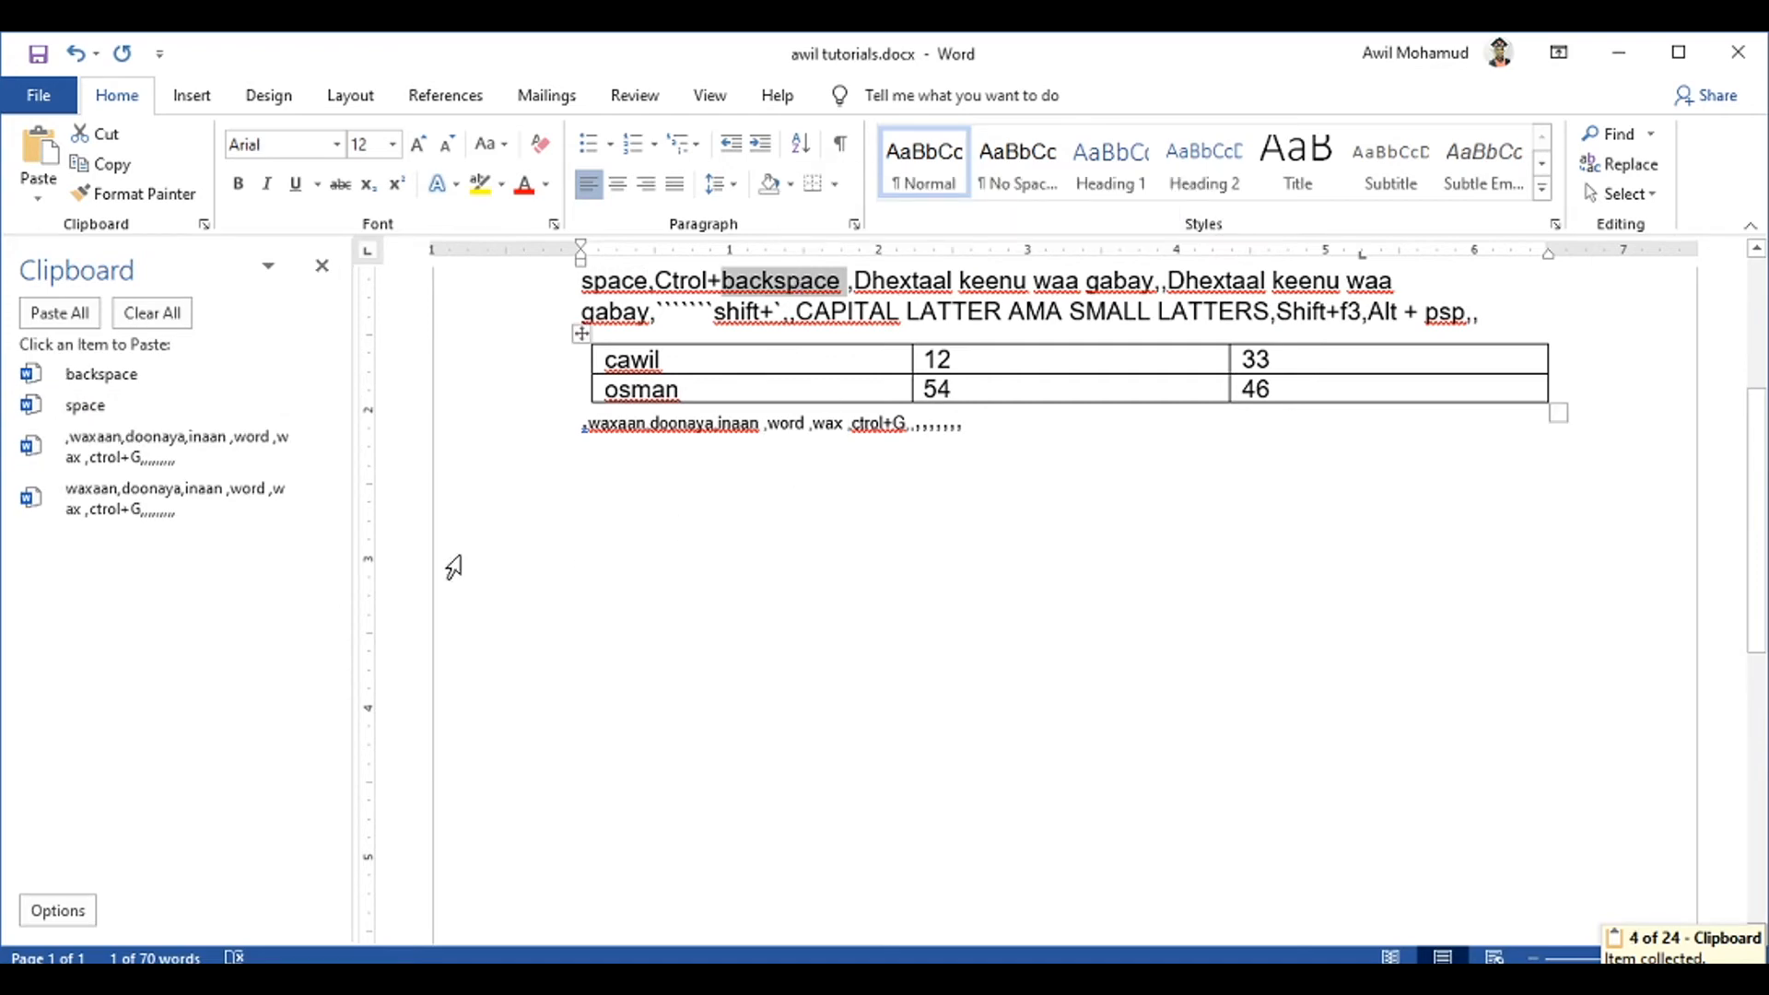
# Paste the four collected clipboard items below the comma-separated line, oldest first, add a new line, and close the clipboard list
pyautogui.click(709, 565)
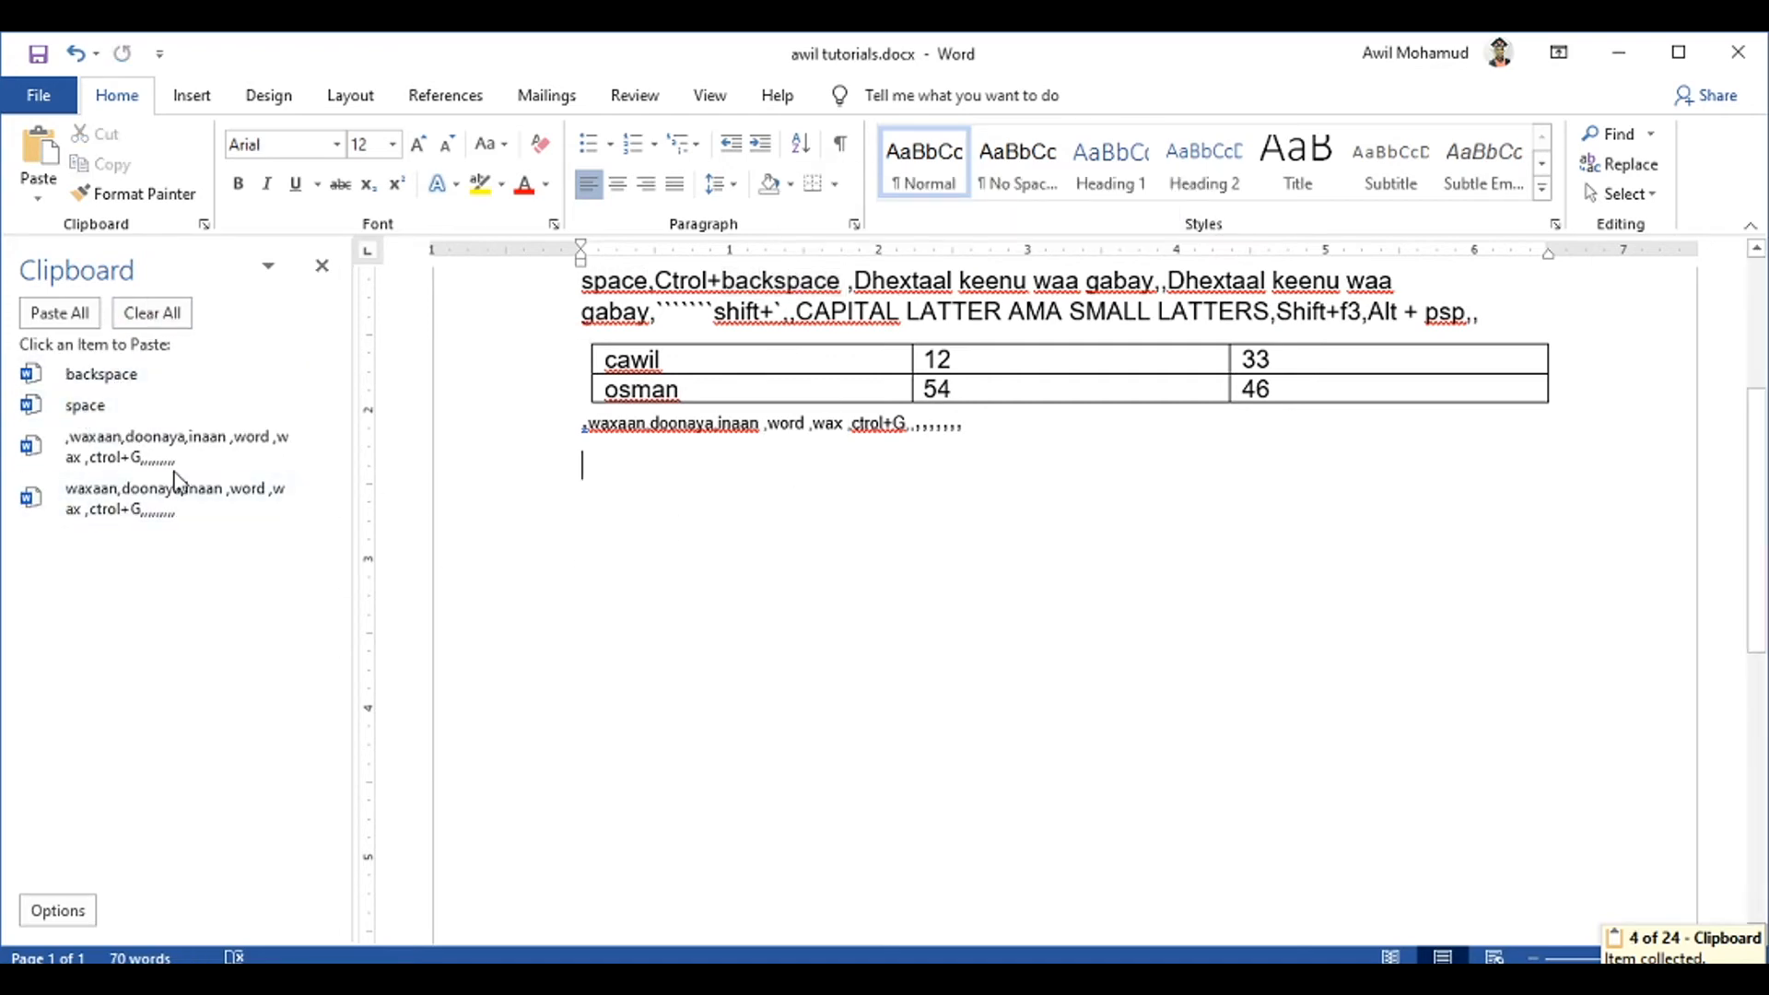
pyautogui.click(118, 481)
pyautogui.click(143, 466)
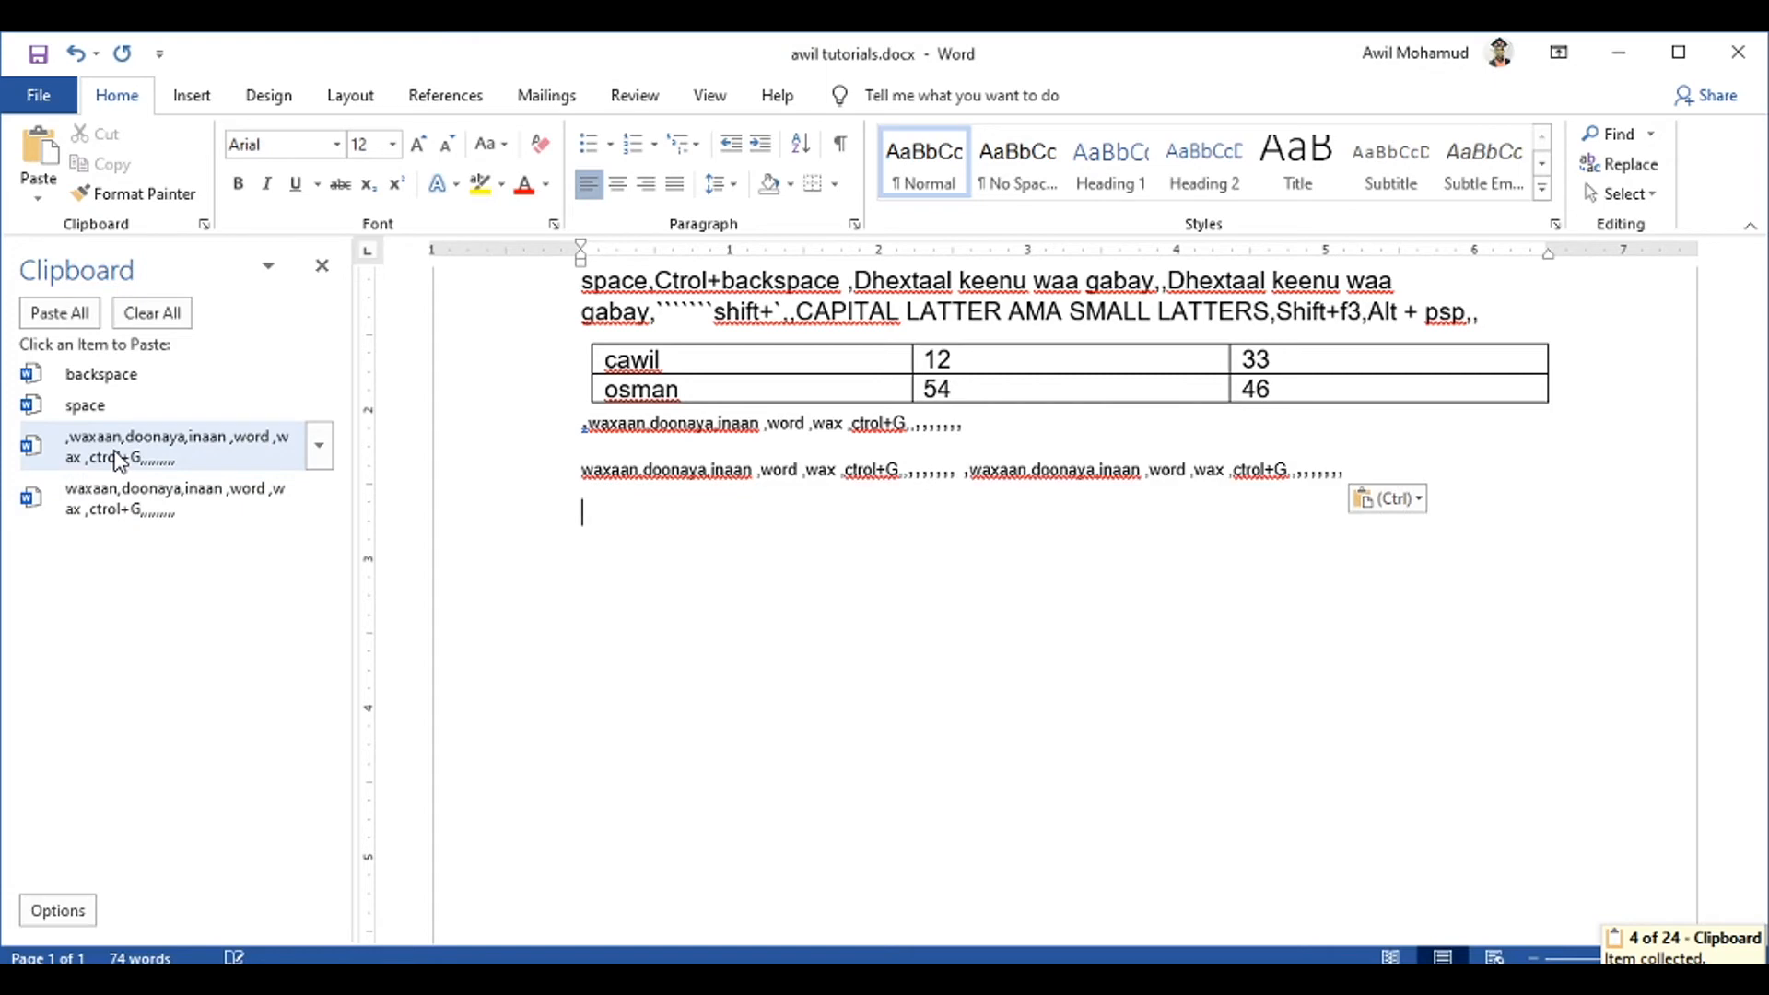
pyautogui.click(107, 406)
pyautogui.click(126, 373)
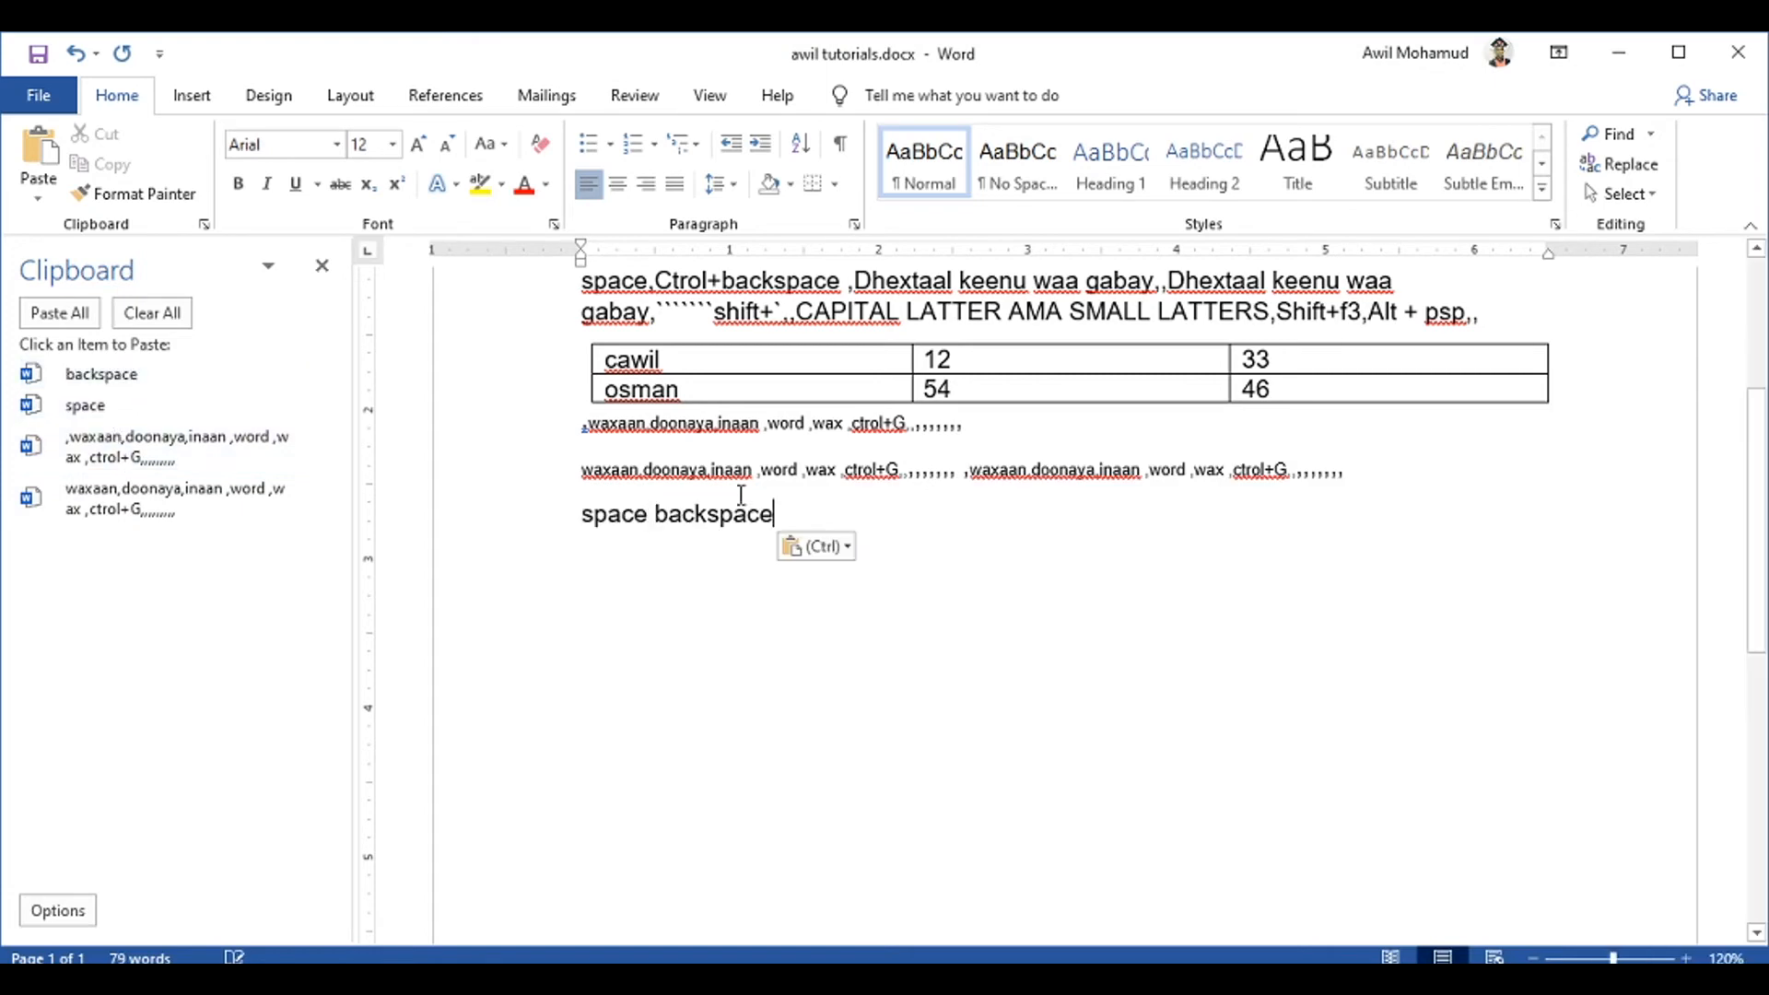
pyautogui.press('Return')
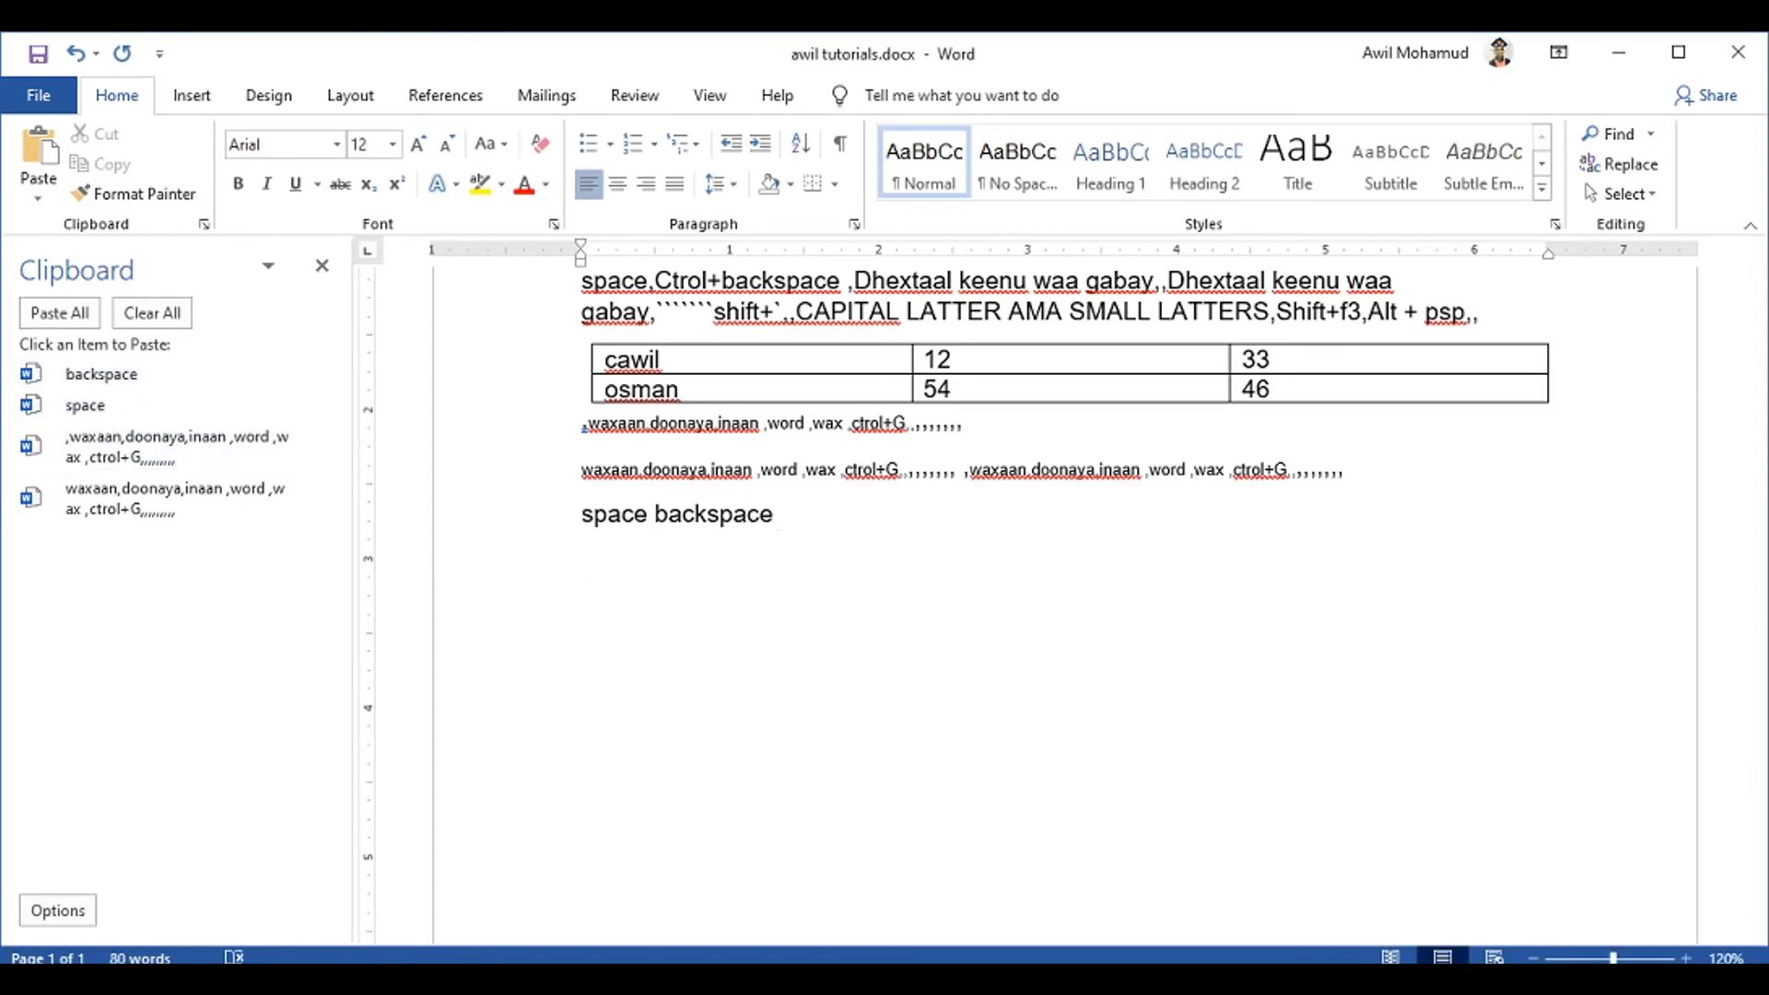
pyautogui.click(322, 267)
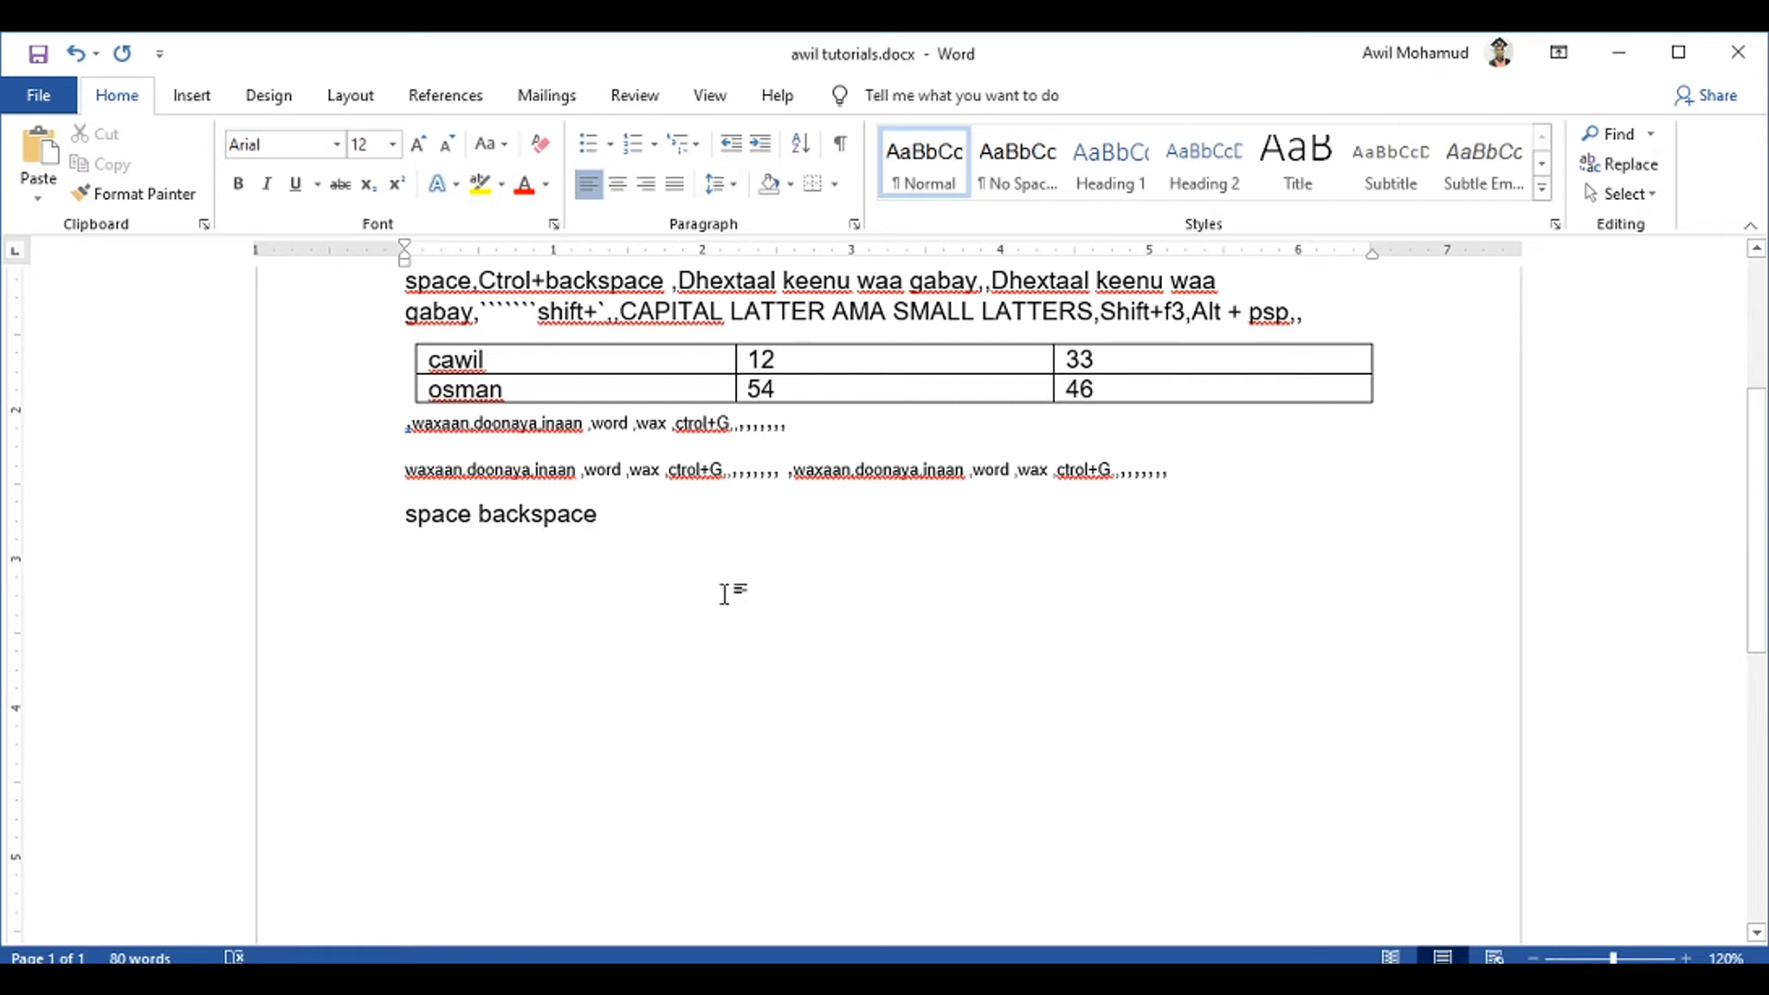
pyautogui.click(926, 100)
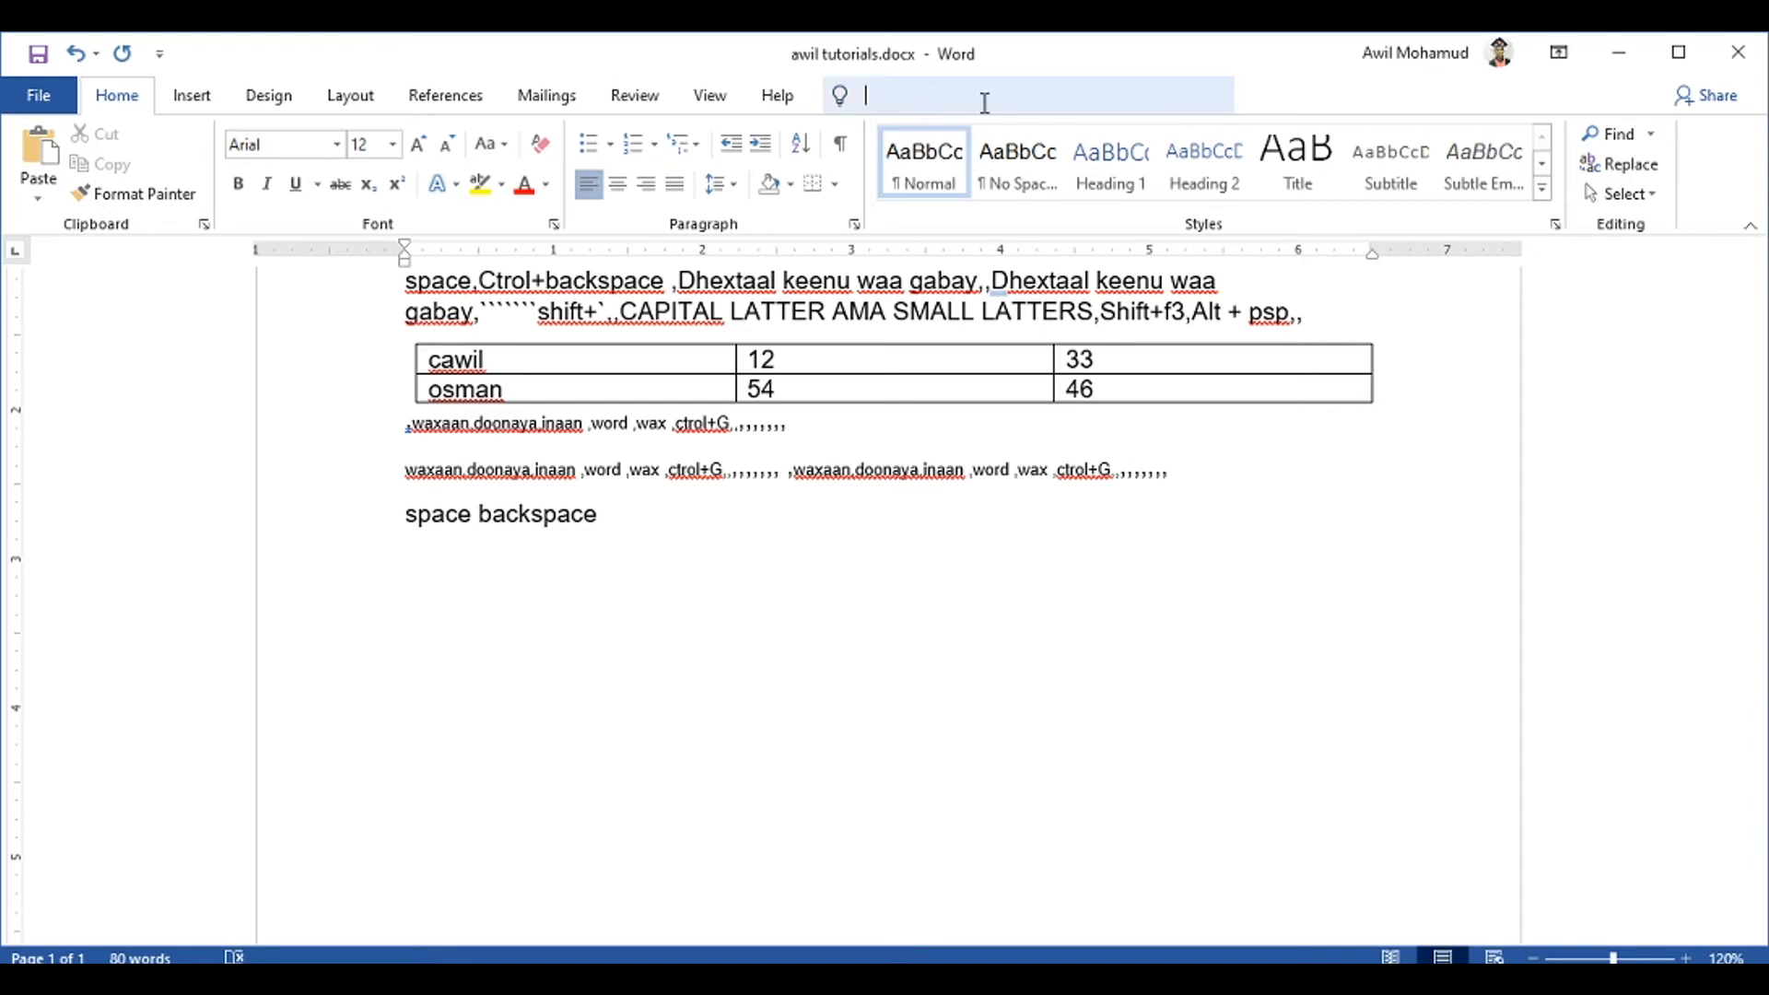
pyautogui.click(952, 778)
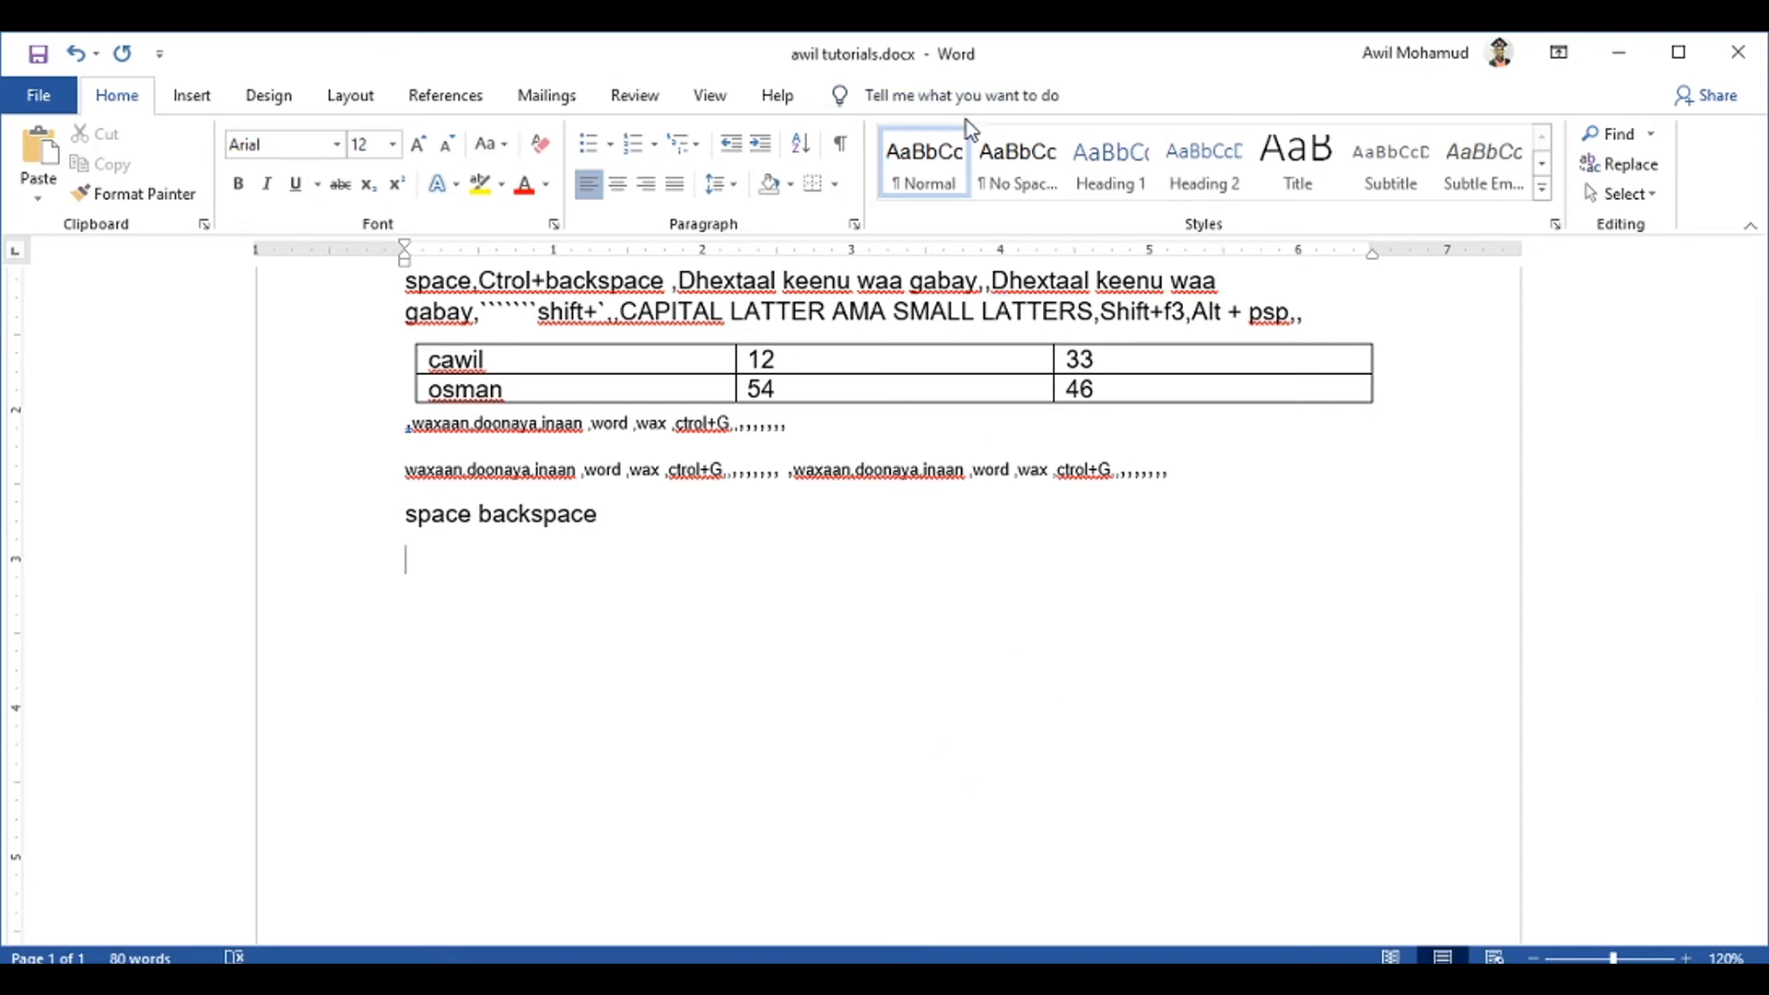
# Search the available commands for "table" and choose Table of Contents
pyautogui.click(949, 97)
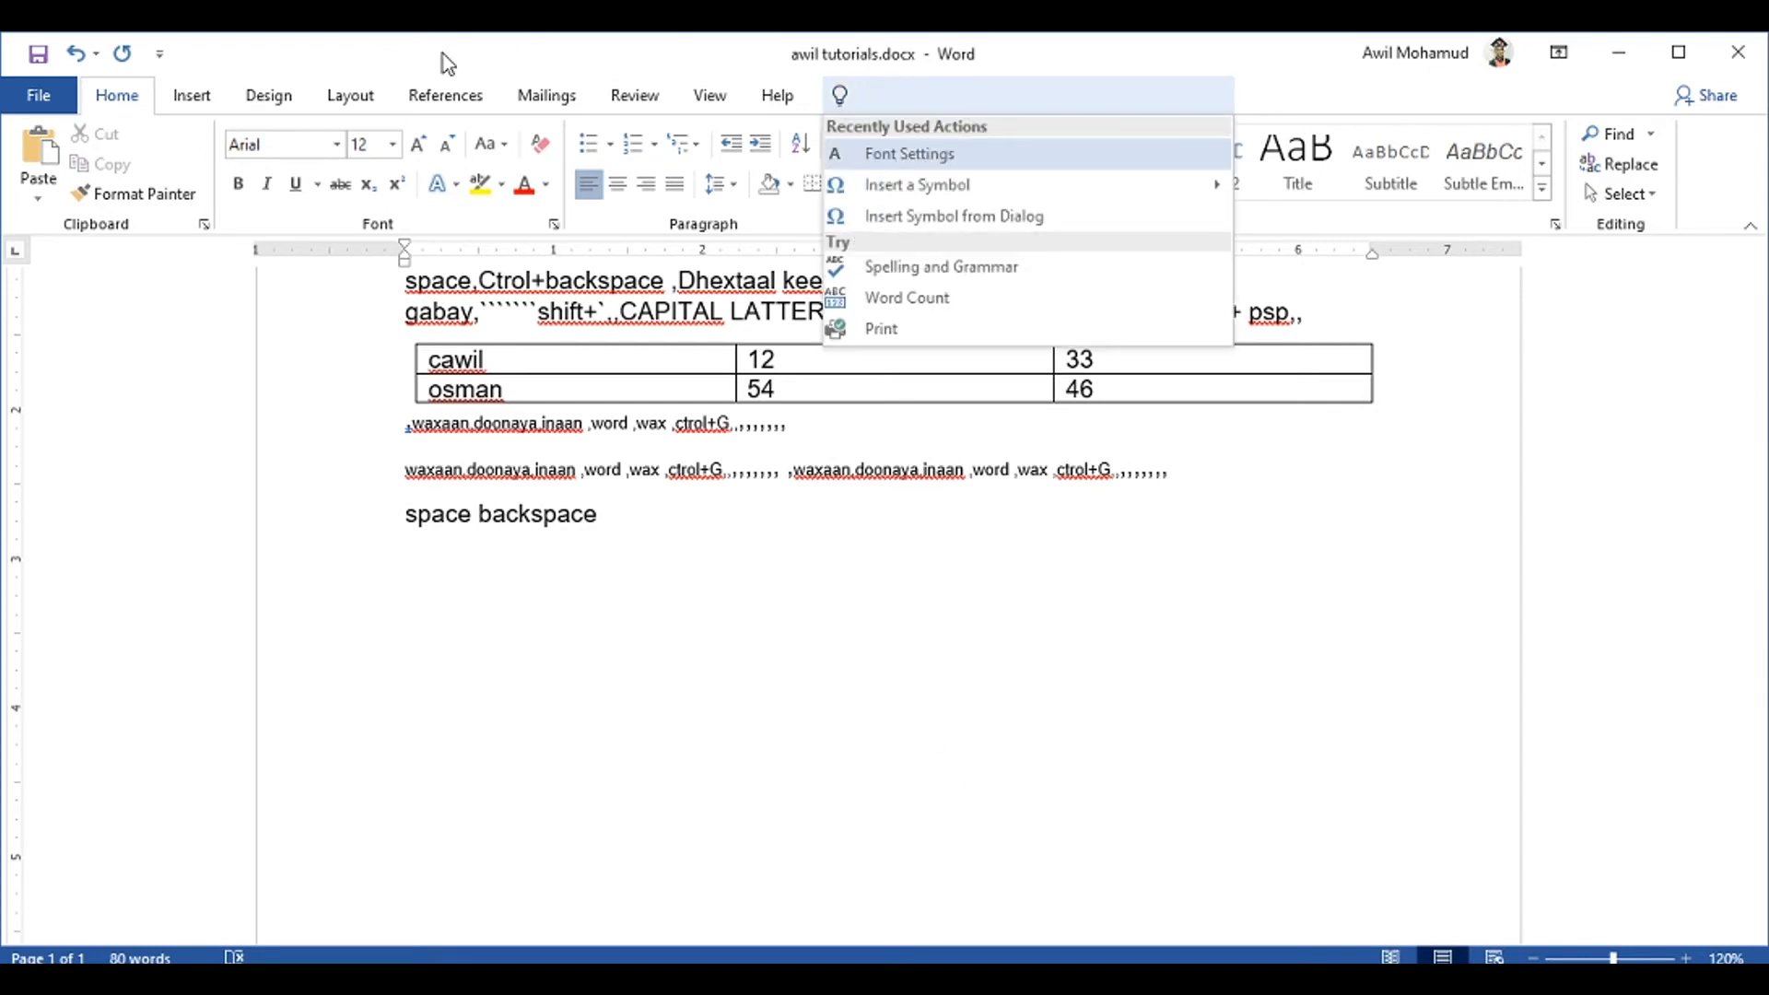
pyautogui.click(1185, 40)
pyautogui.click(965, 97)
pyautogui.write('table')
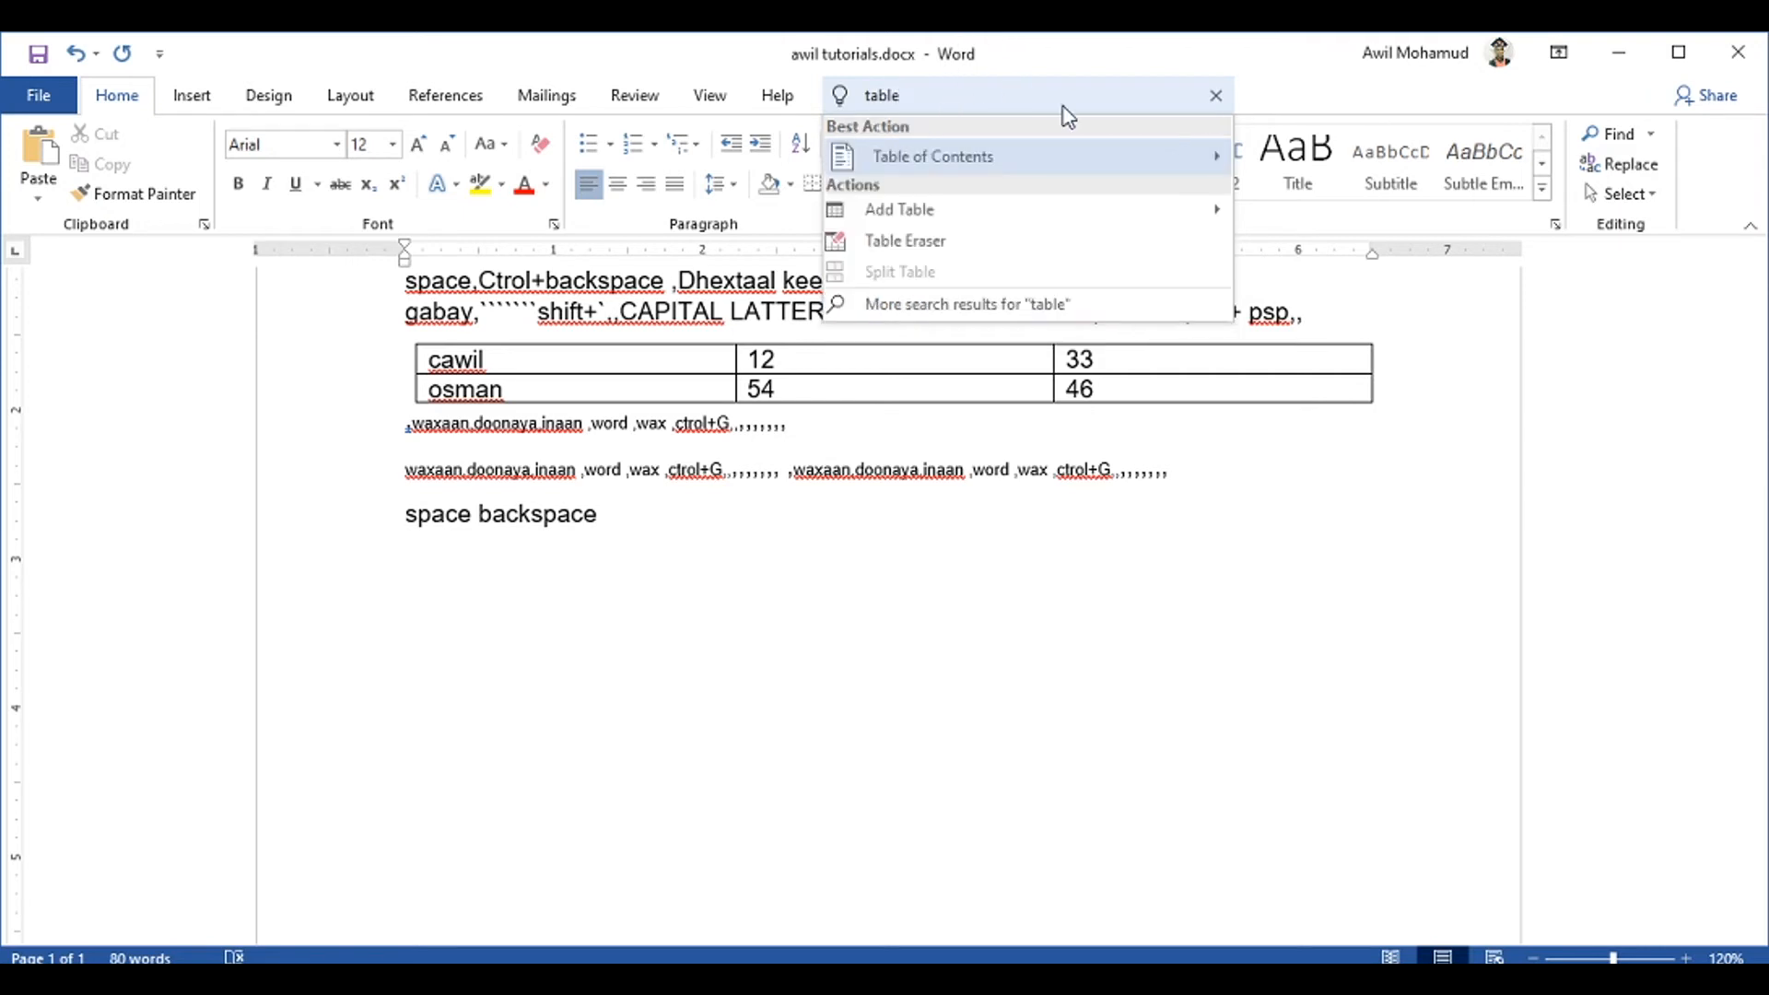
pyautogui.click(1007, 162)
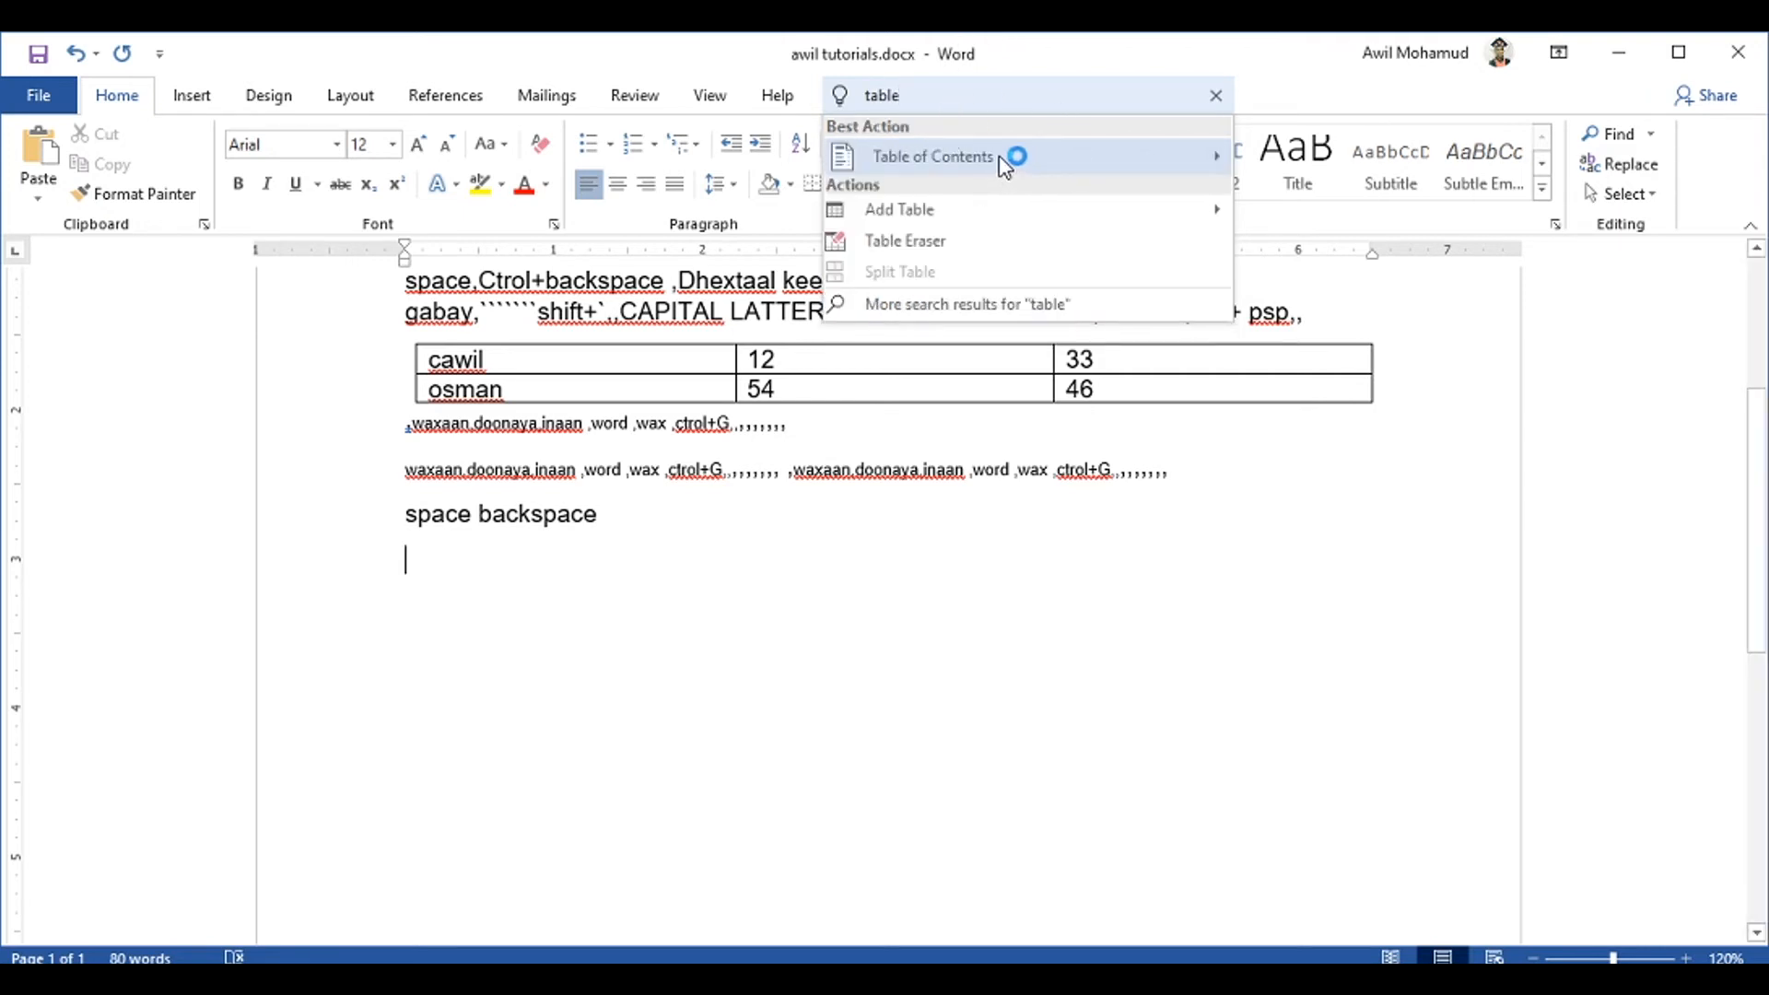
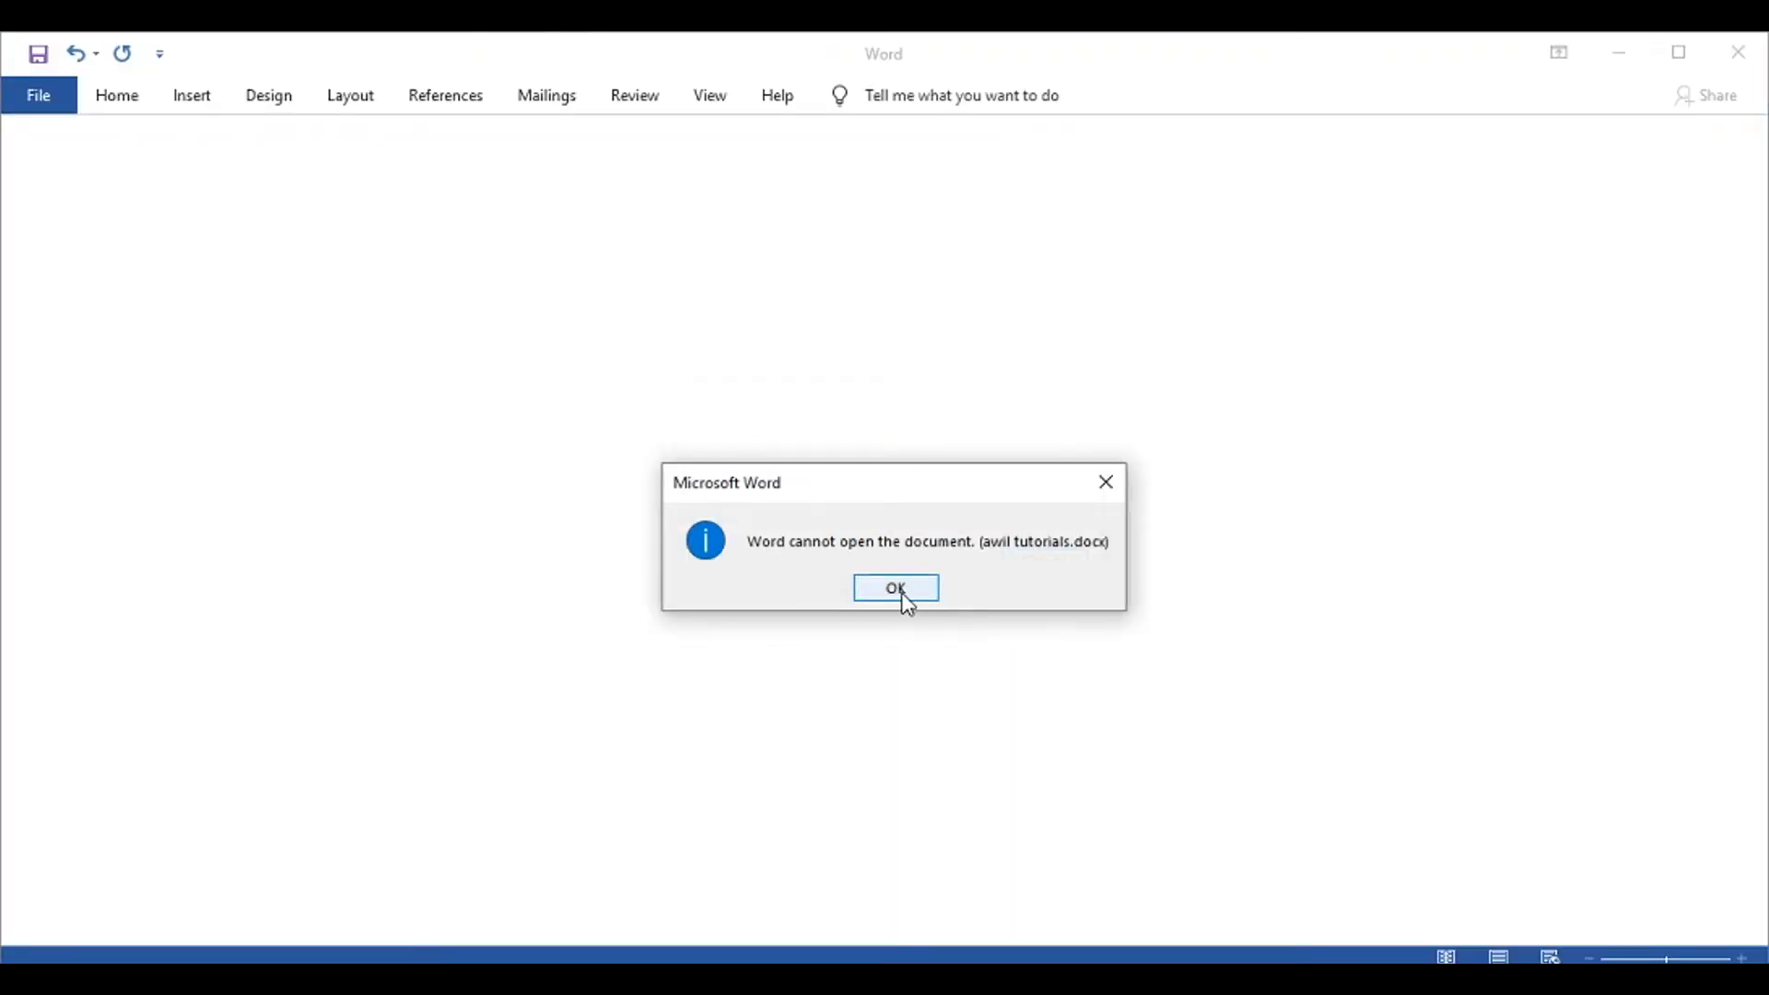
# Dismiss the document error message and place the cursor on a new line below the last paragraph
pyautogui.click(895, 590)
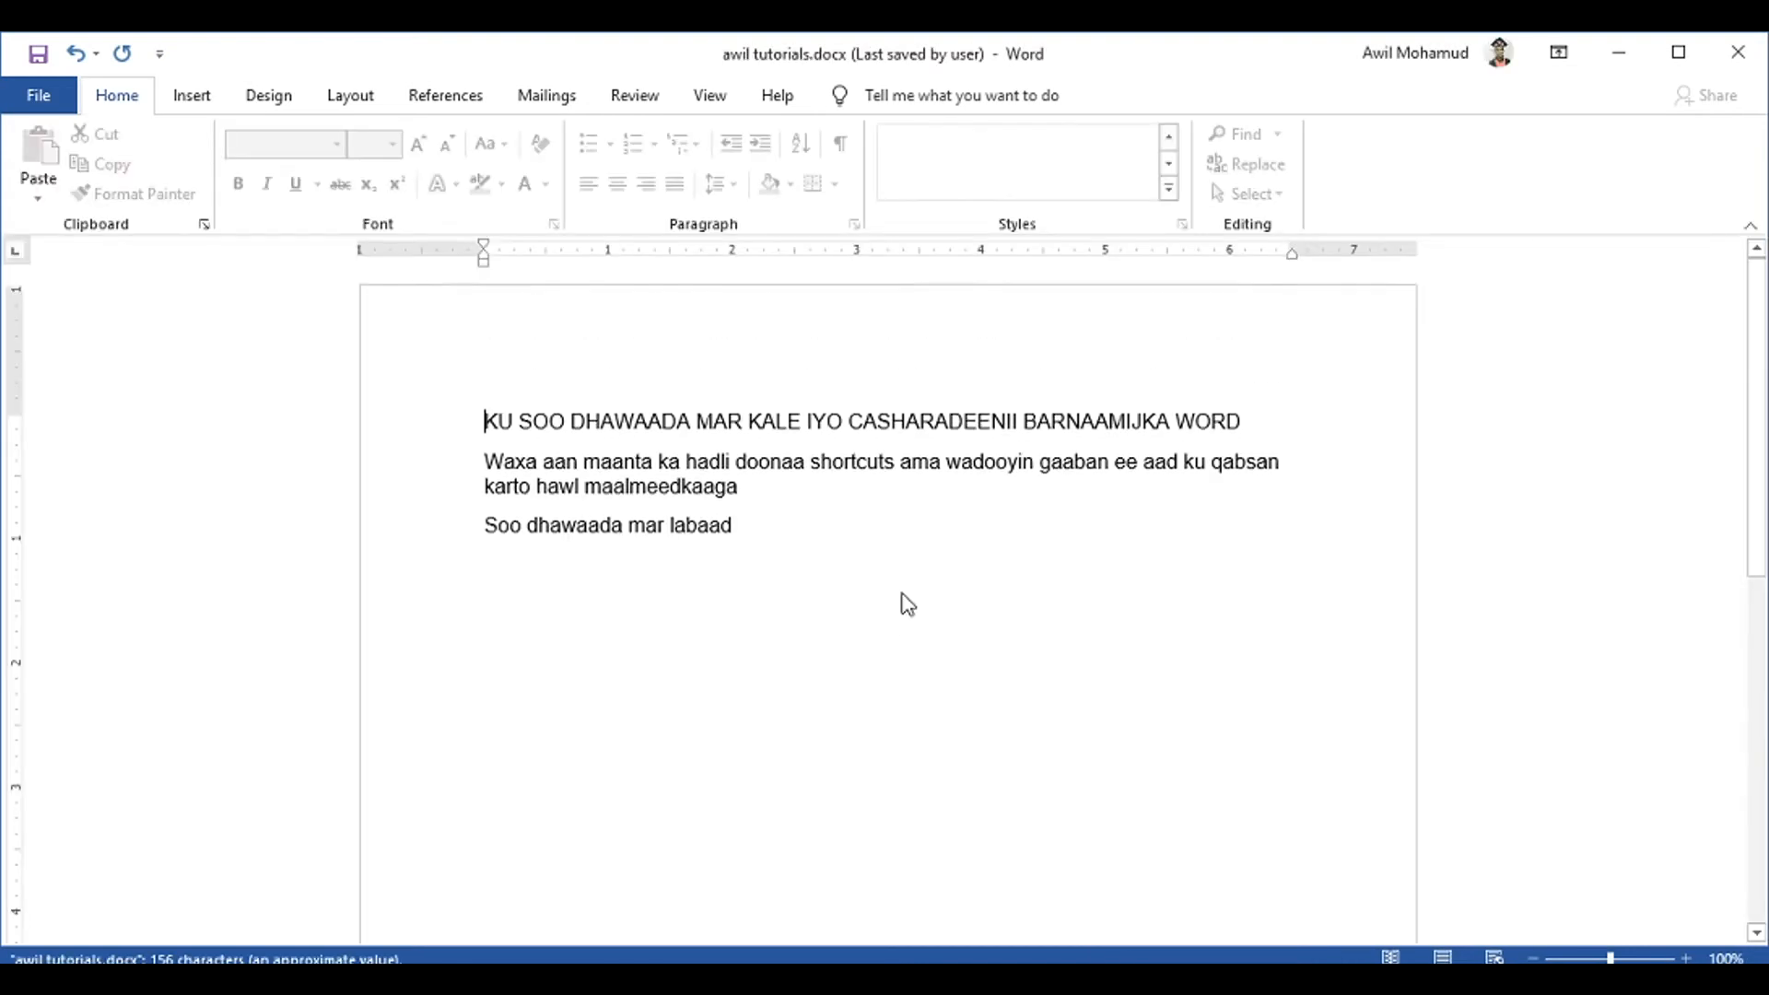
pyautogui.press('Return')
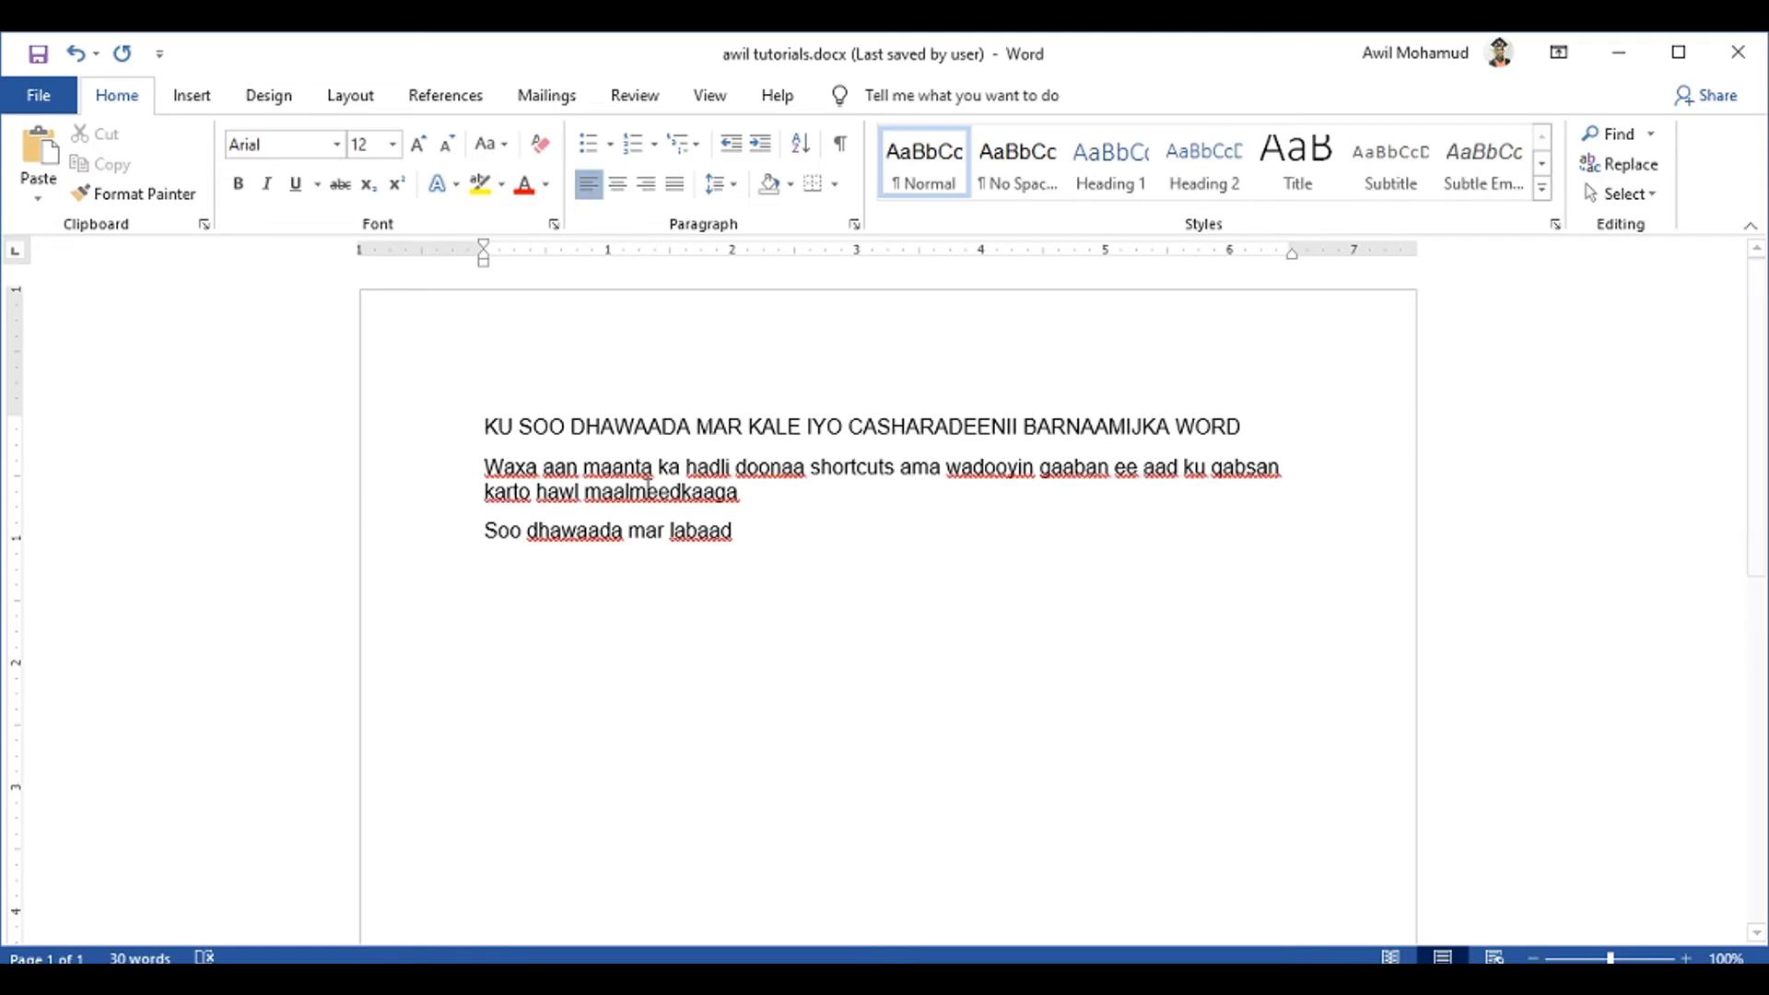
pyautogui.moveTo(749, 549); pyautogui.dragTo(448, 423)
pyautogui.click(804, 561)
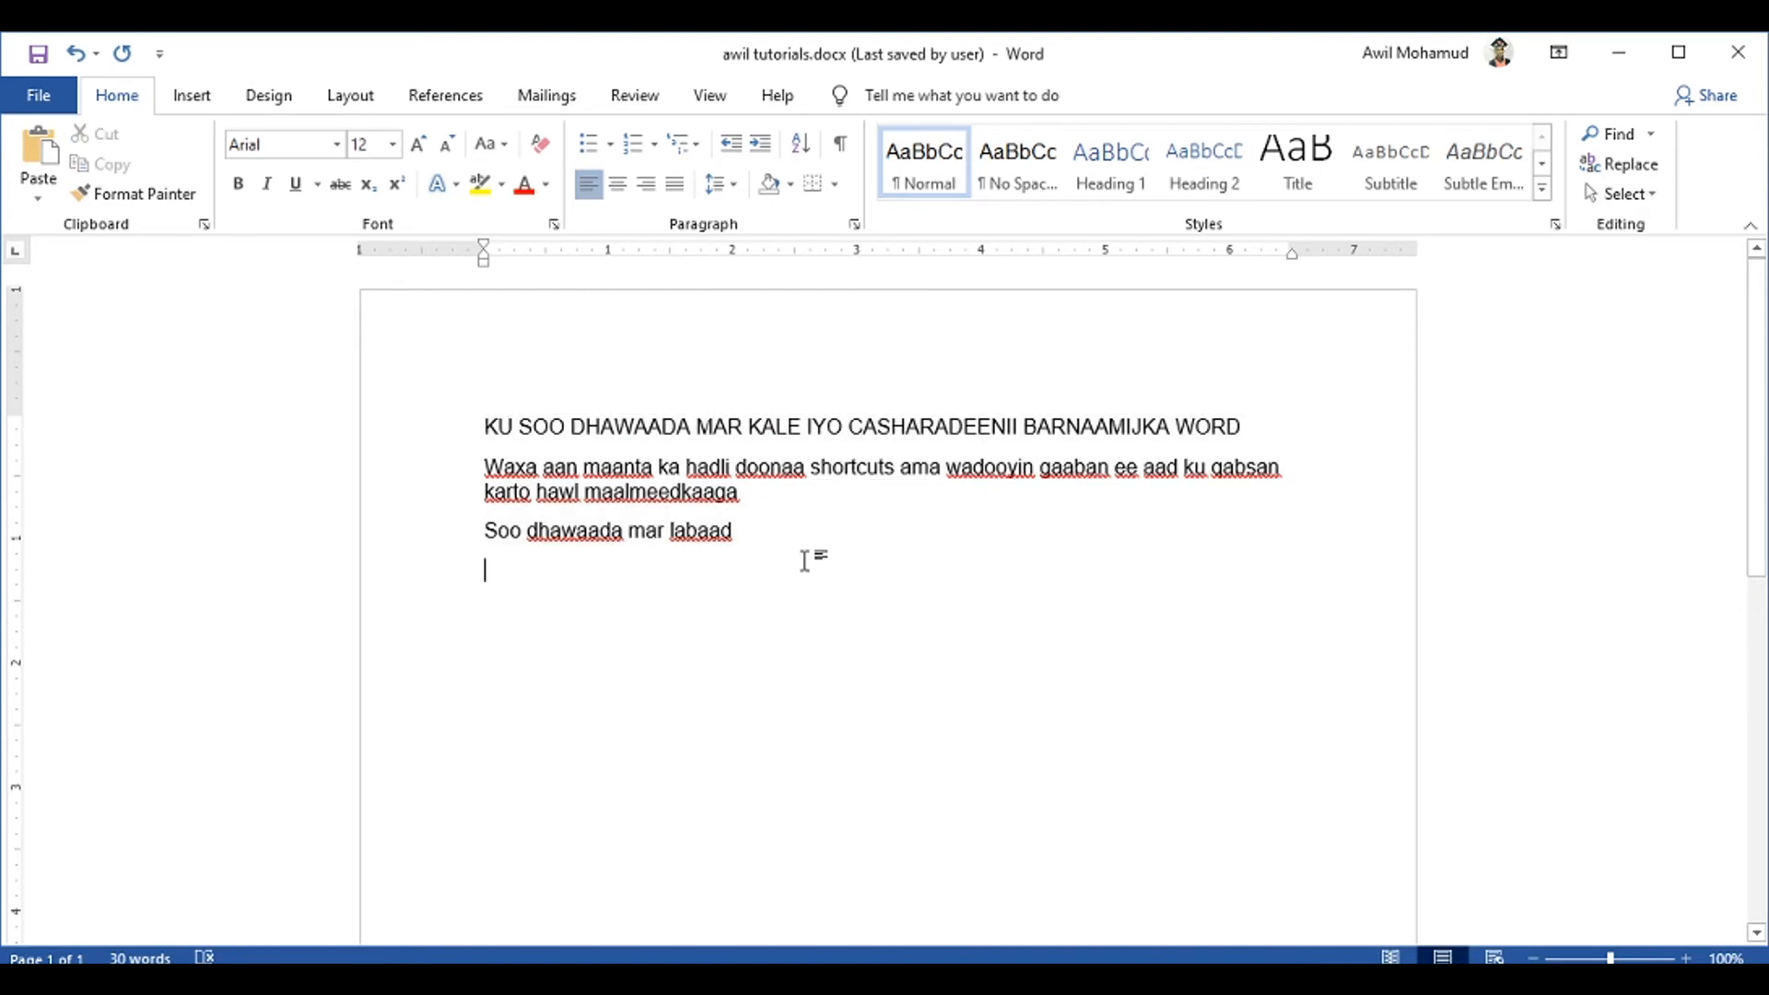
# Change the default local file location in the program's save options to the Desktop folder
pyautogui.click(42, 98)
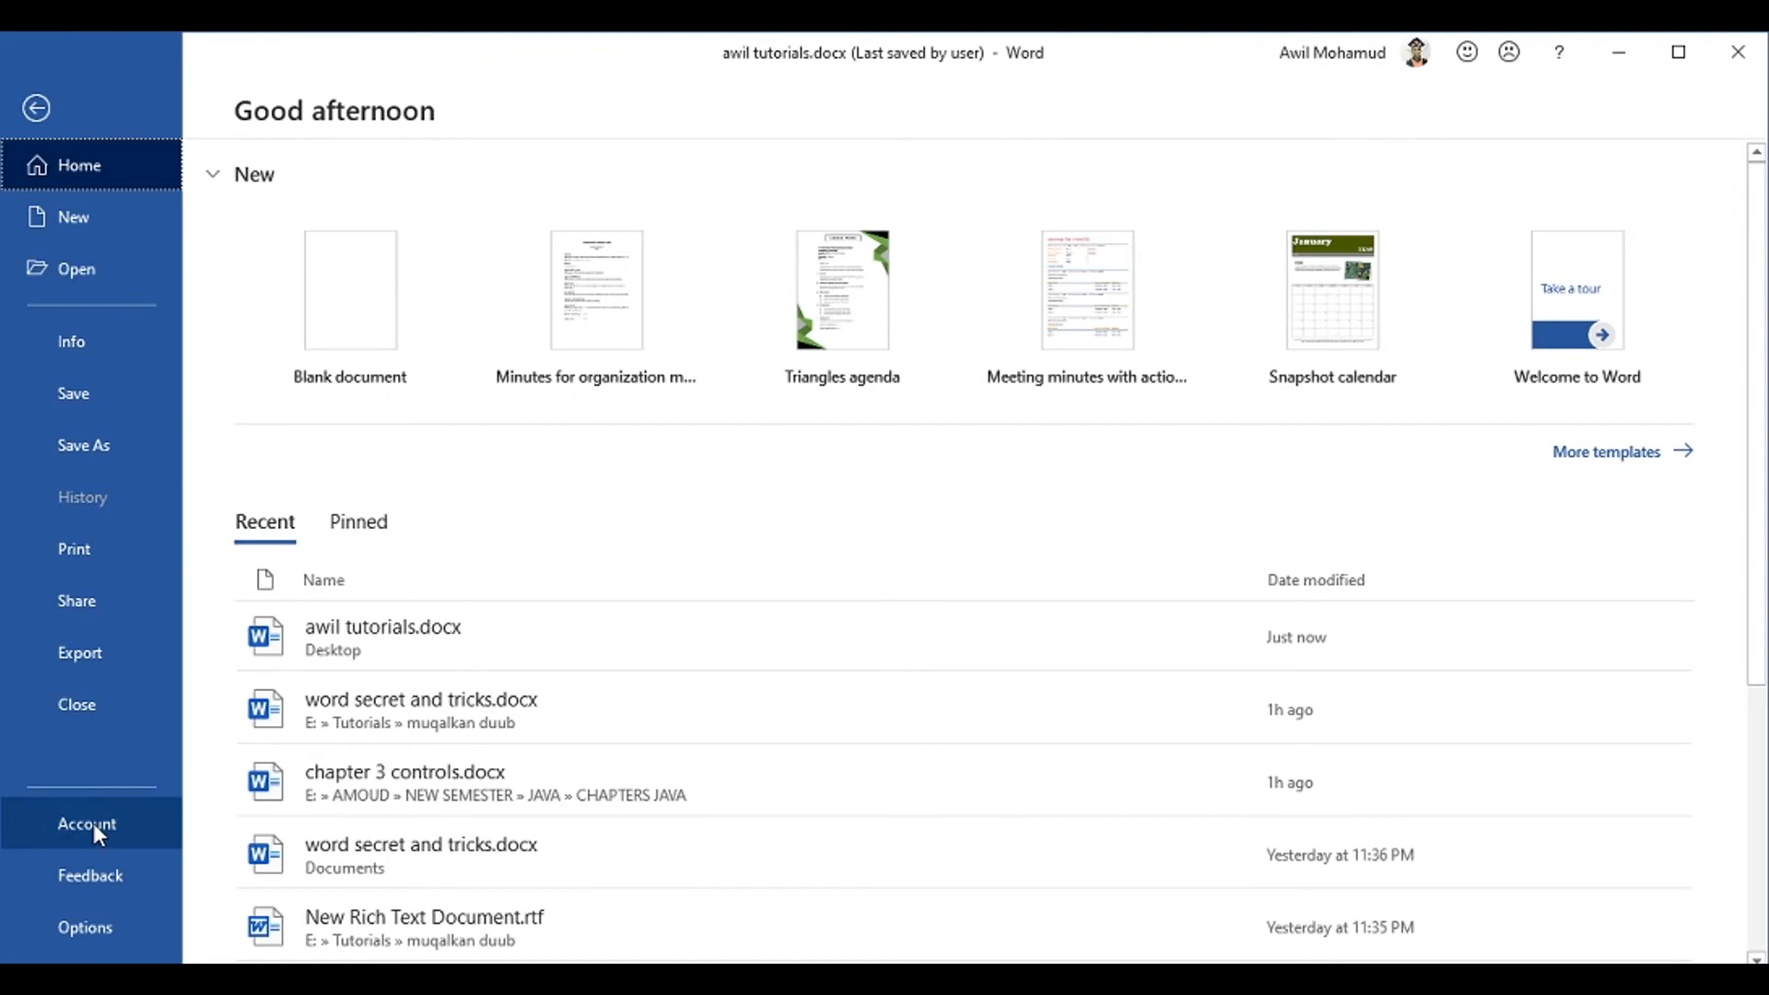
pyautogui.click(102, 916)
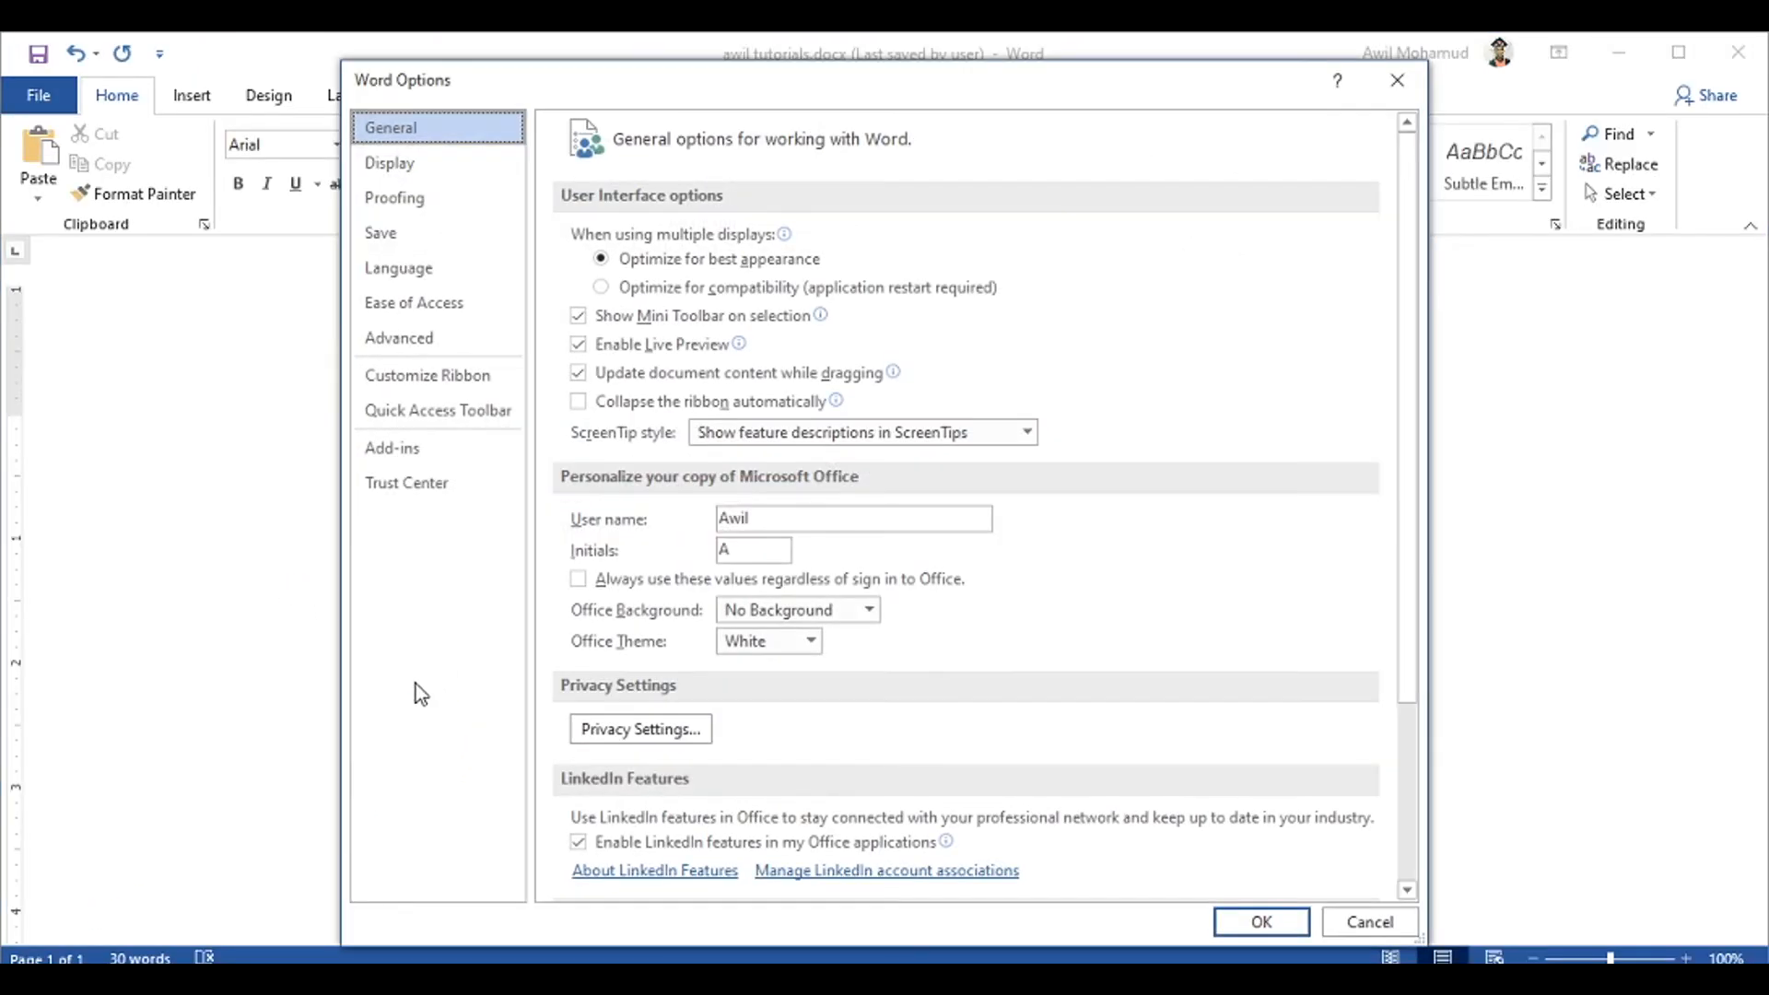
pyautogui.click(391, 238)
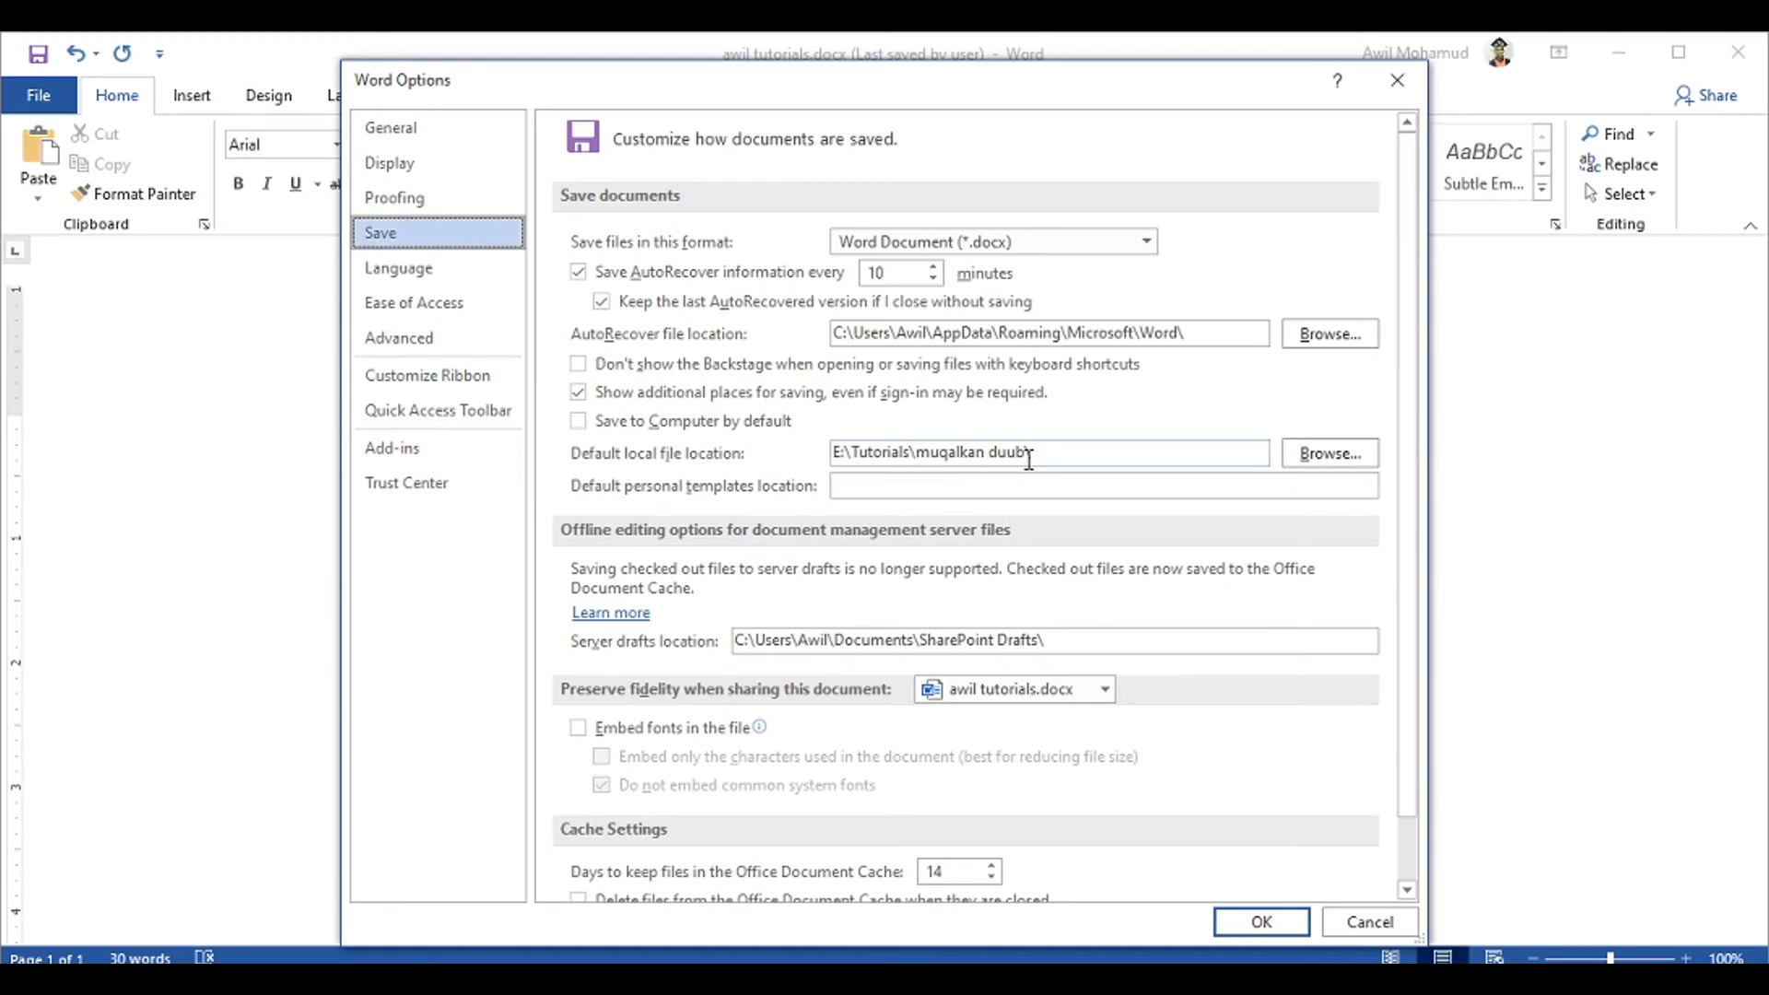
pyautogui.click(1317, 453)
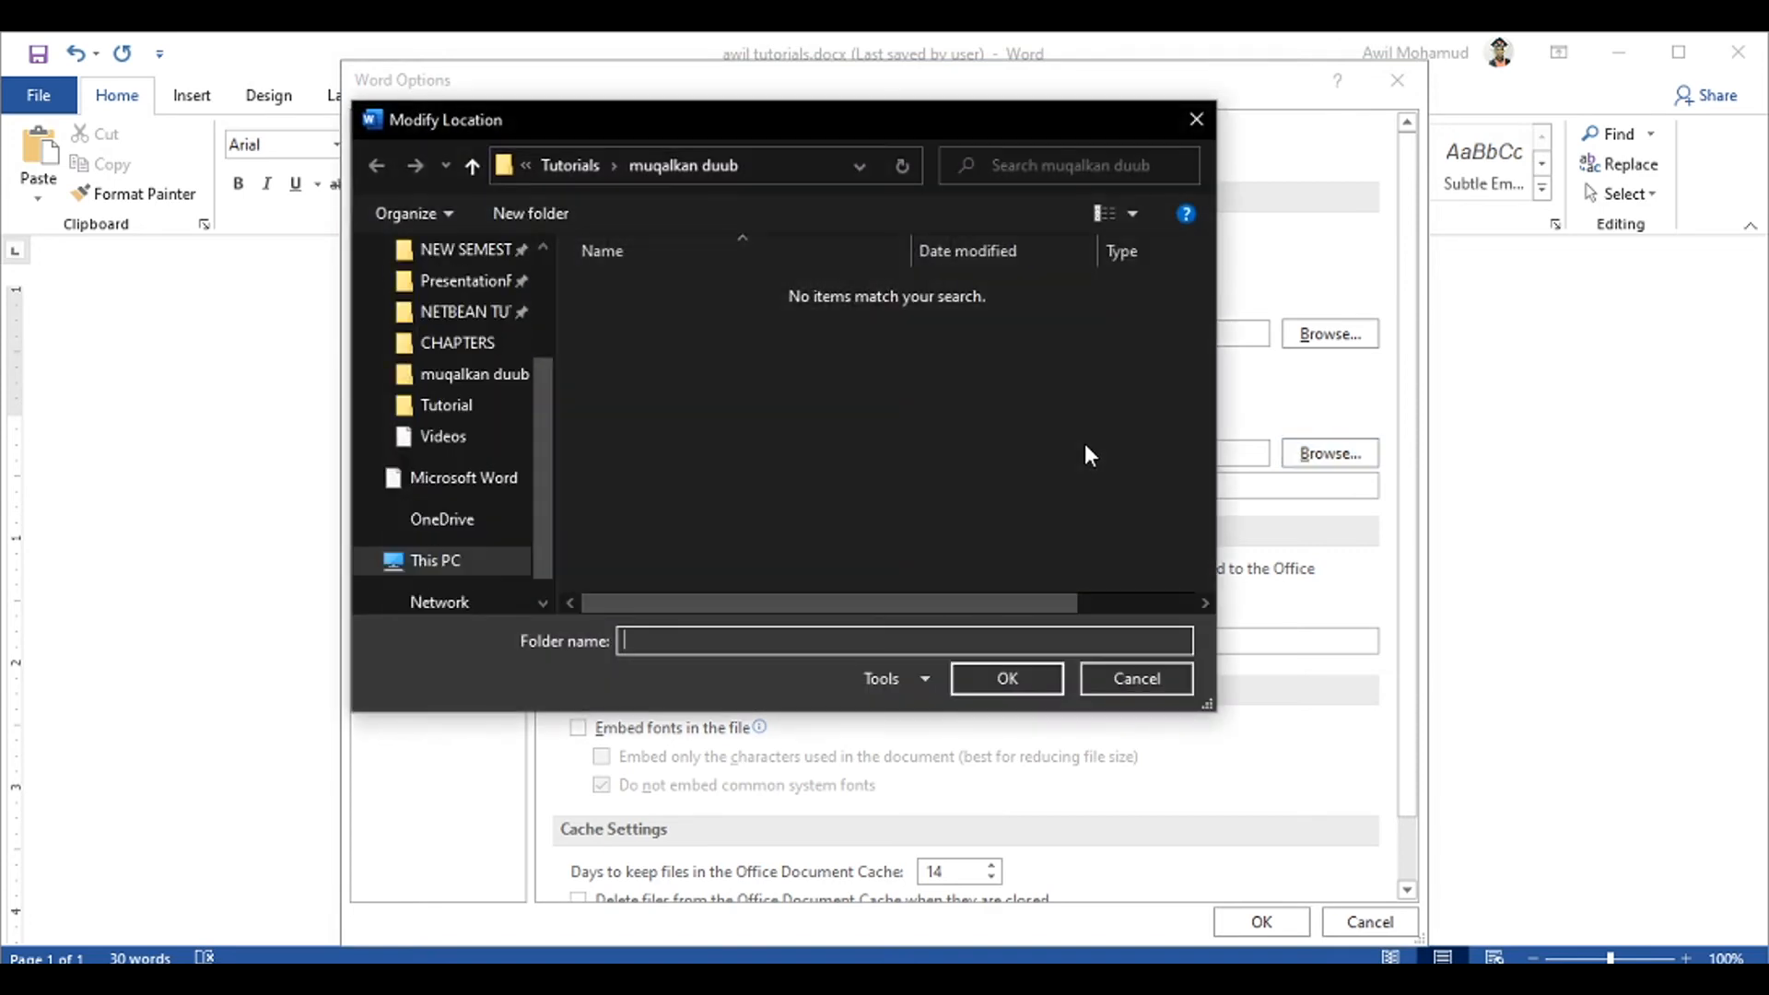
pyautogui.click(557, 162)
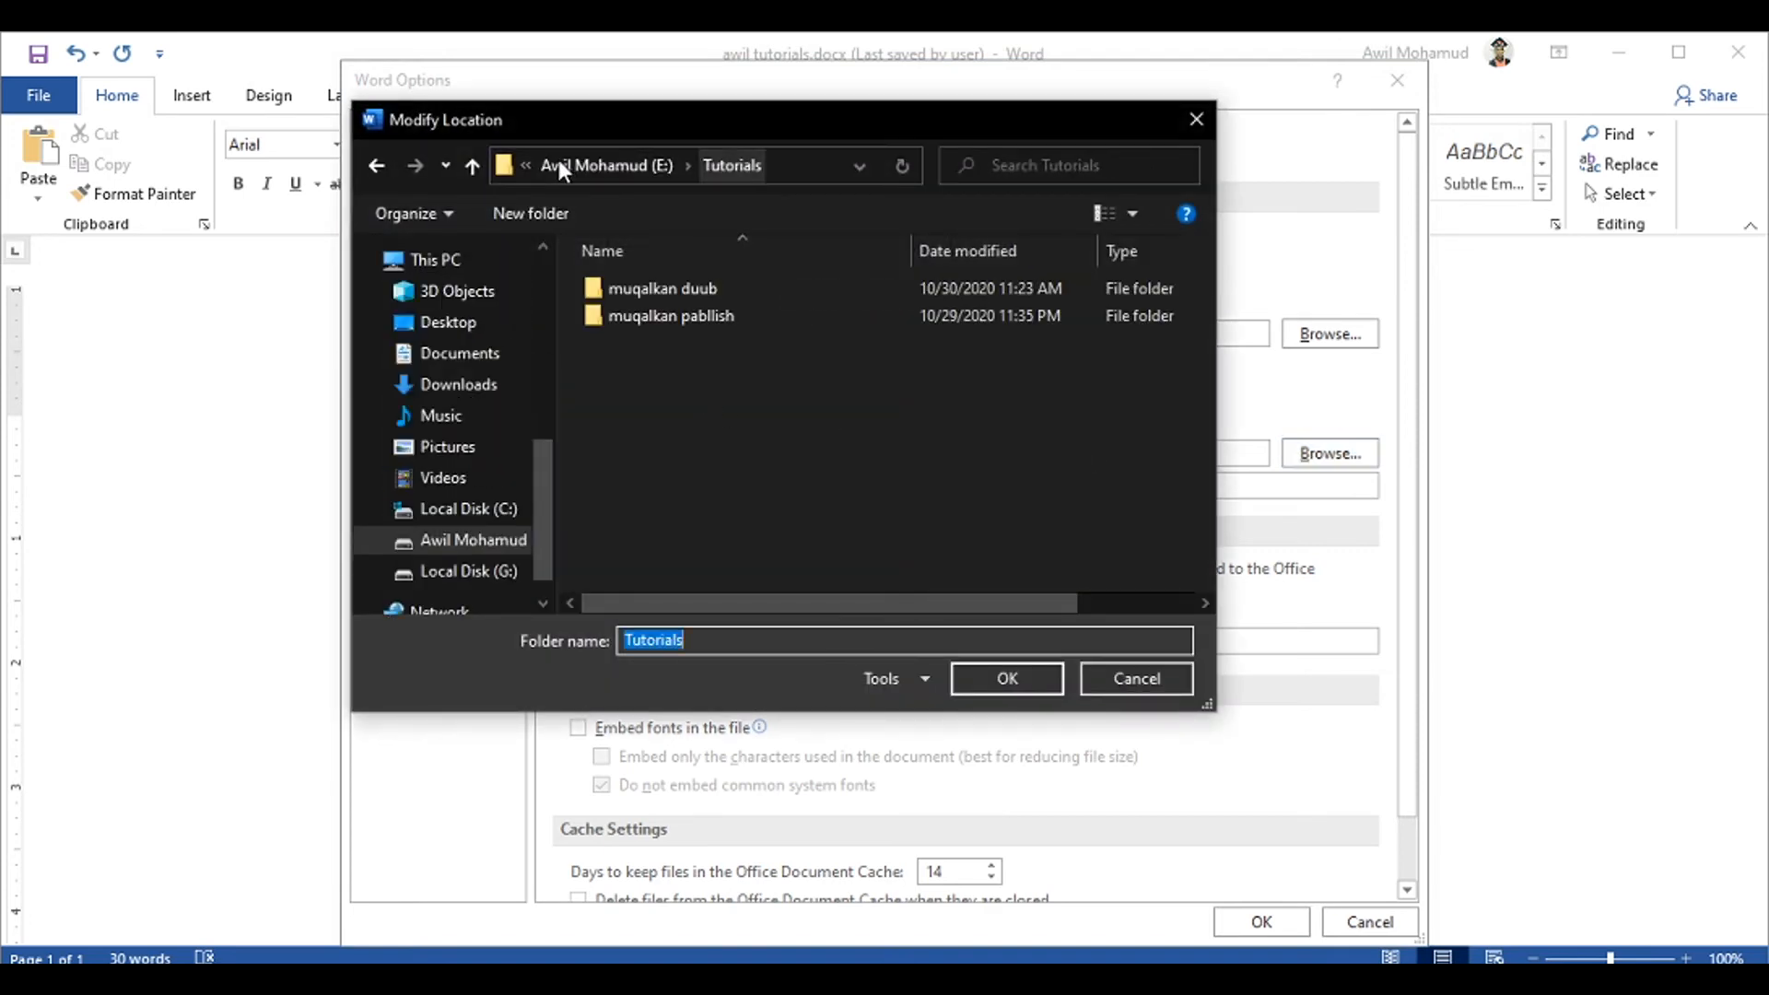
pyautogui.click(377, 166)
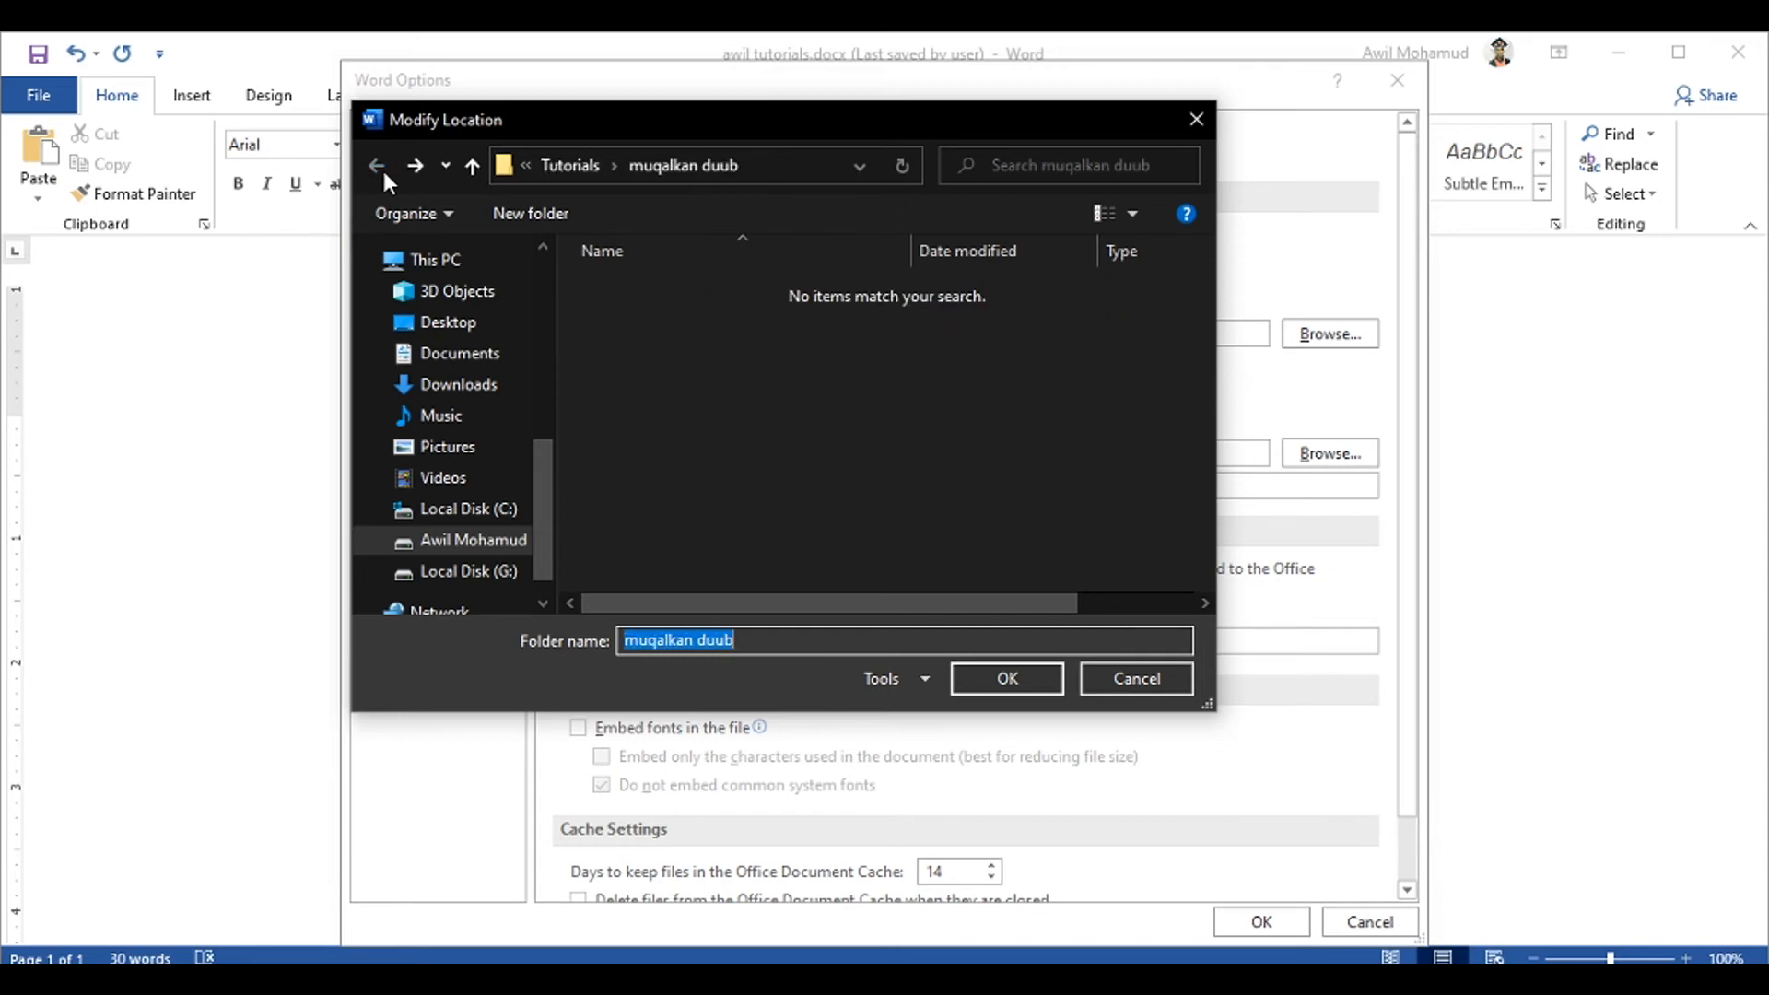
pyautogui.click(467, 328)
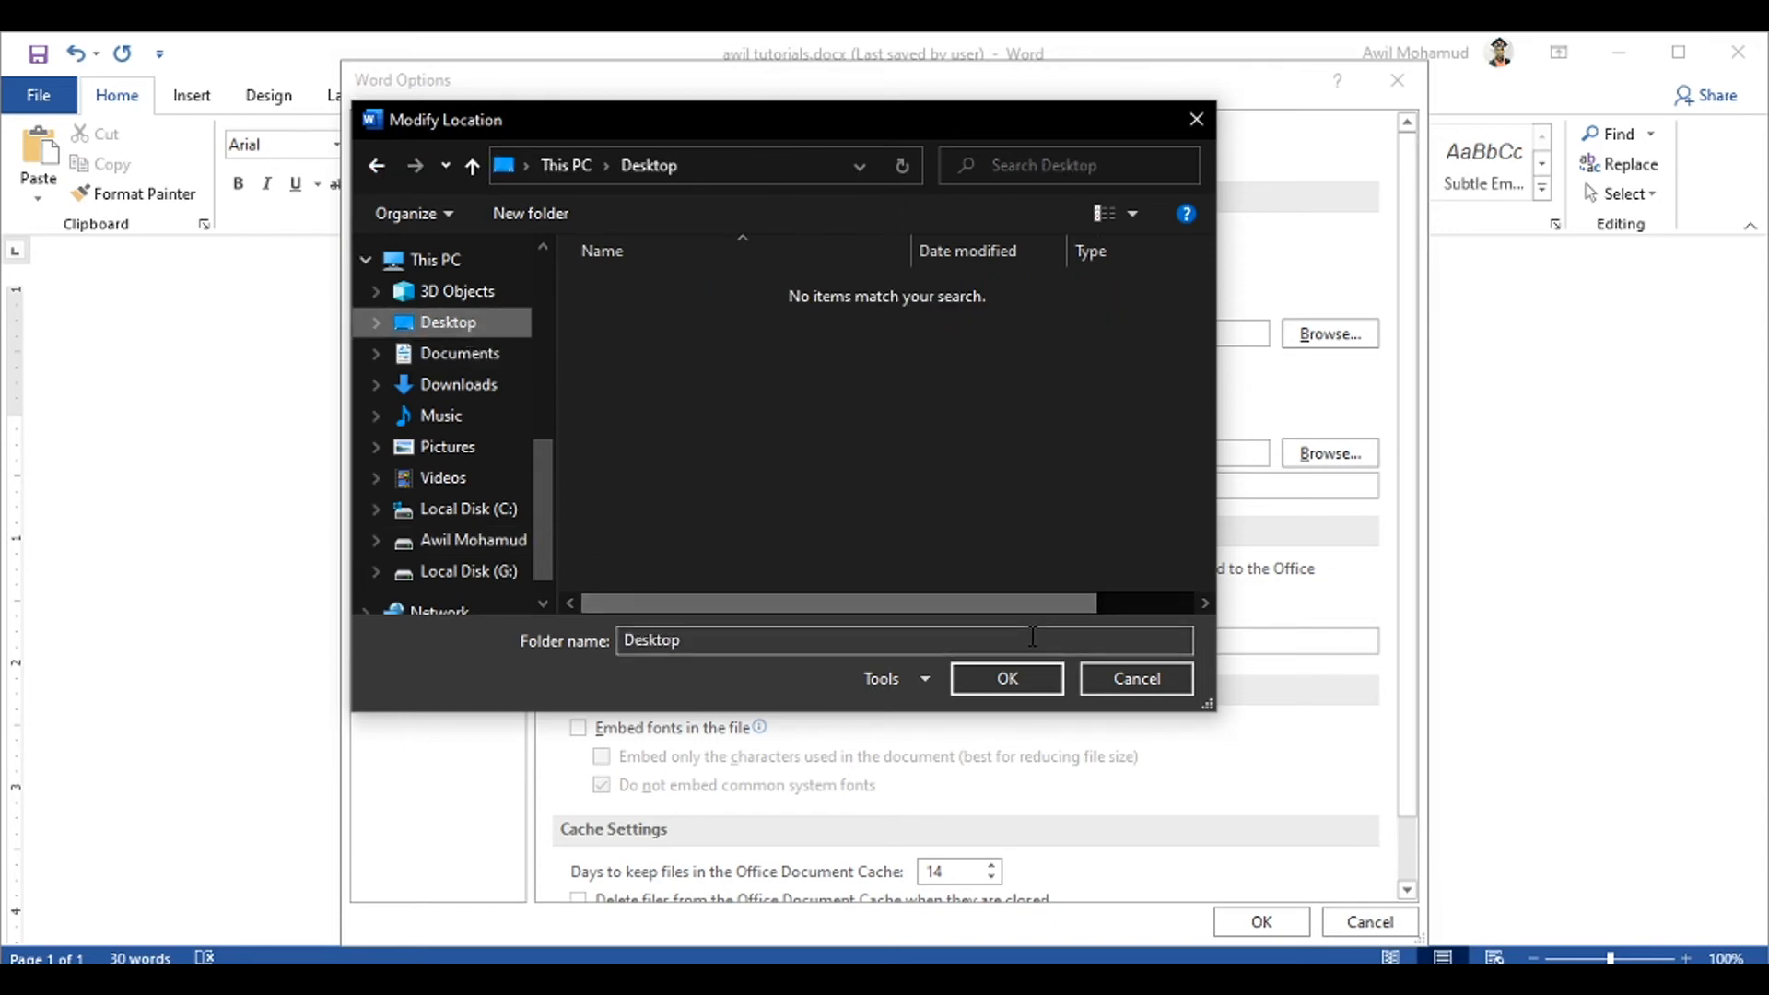
pyautogui.click(1004, 677)
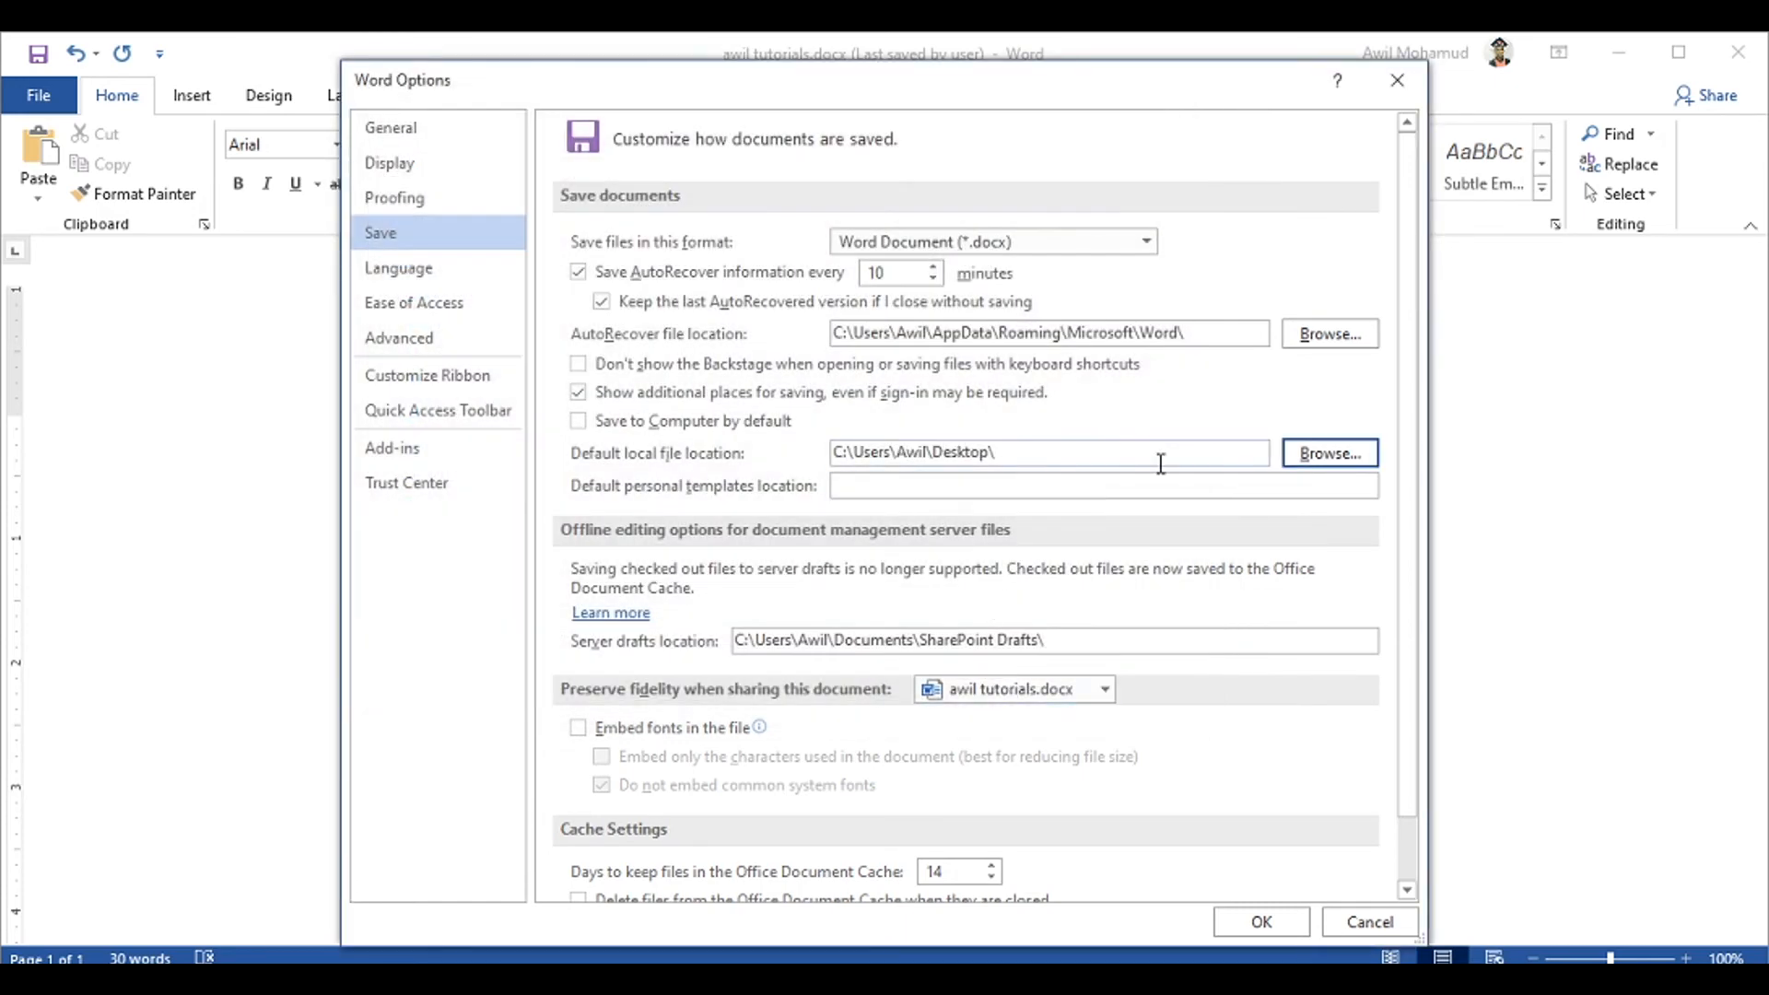
pyautogui.click(1255, 924)
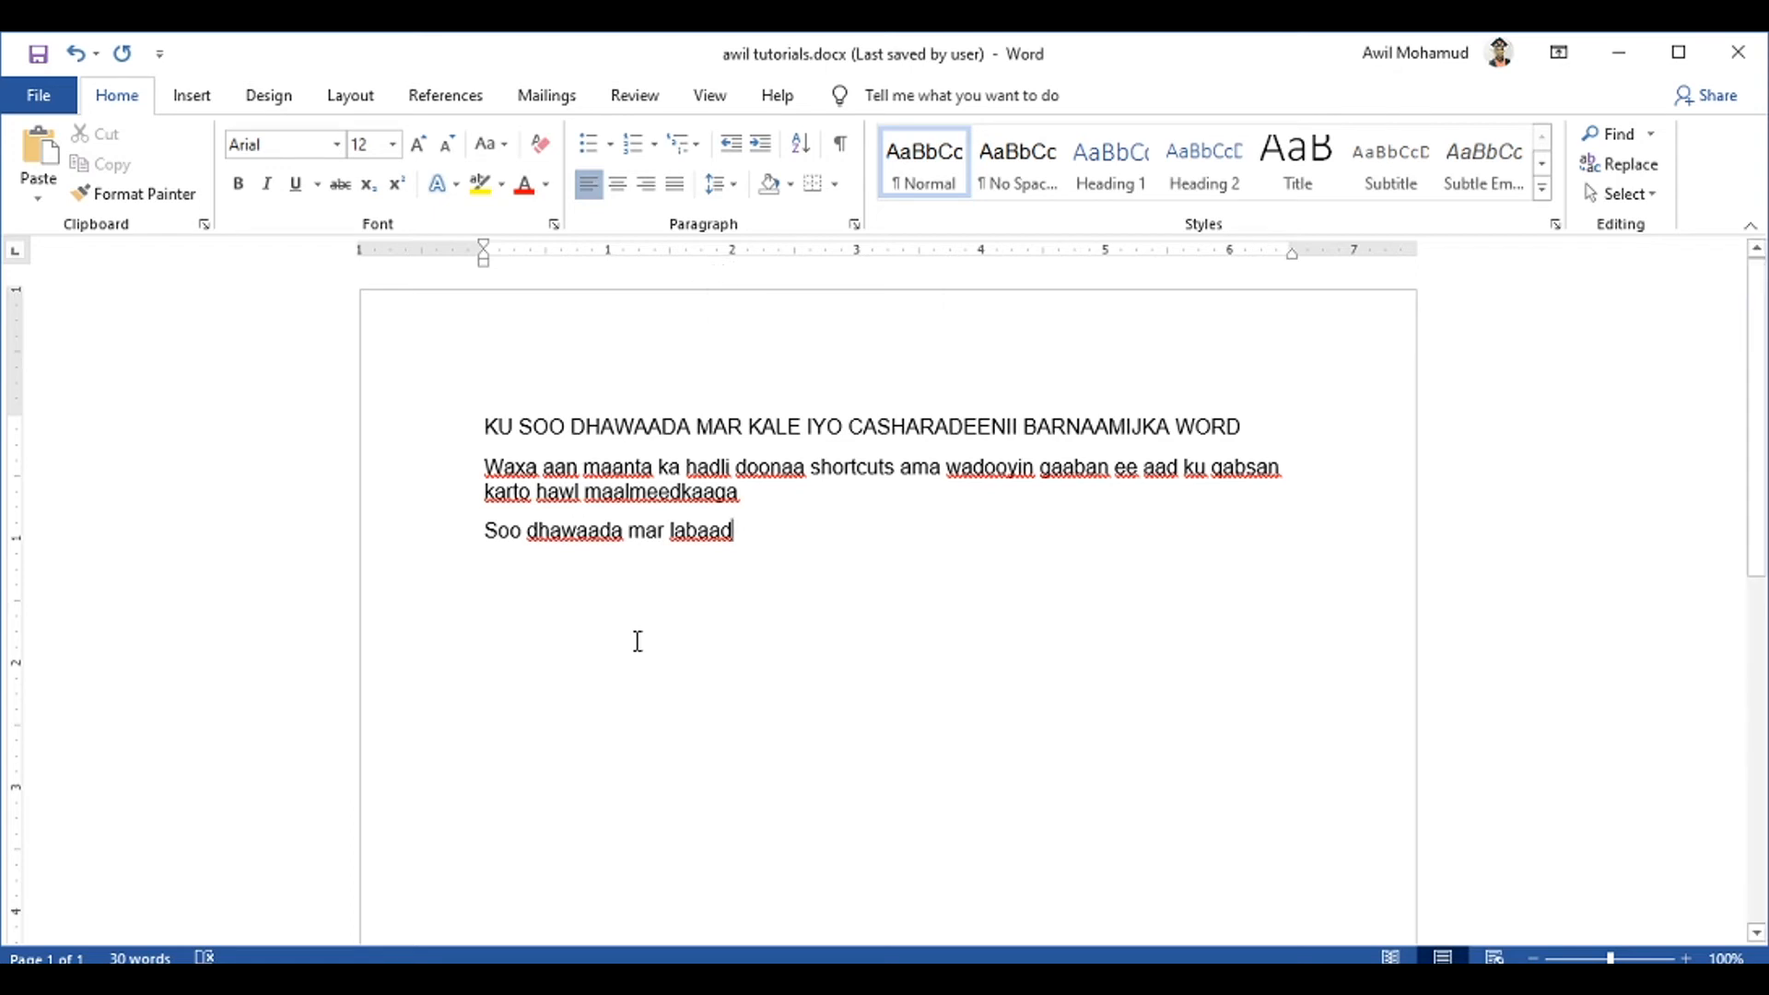
# Add a line below the last paragraph and switch to the first document in the list of open windows
pyautogui.press('Return')
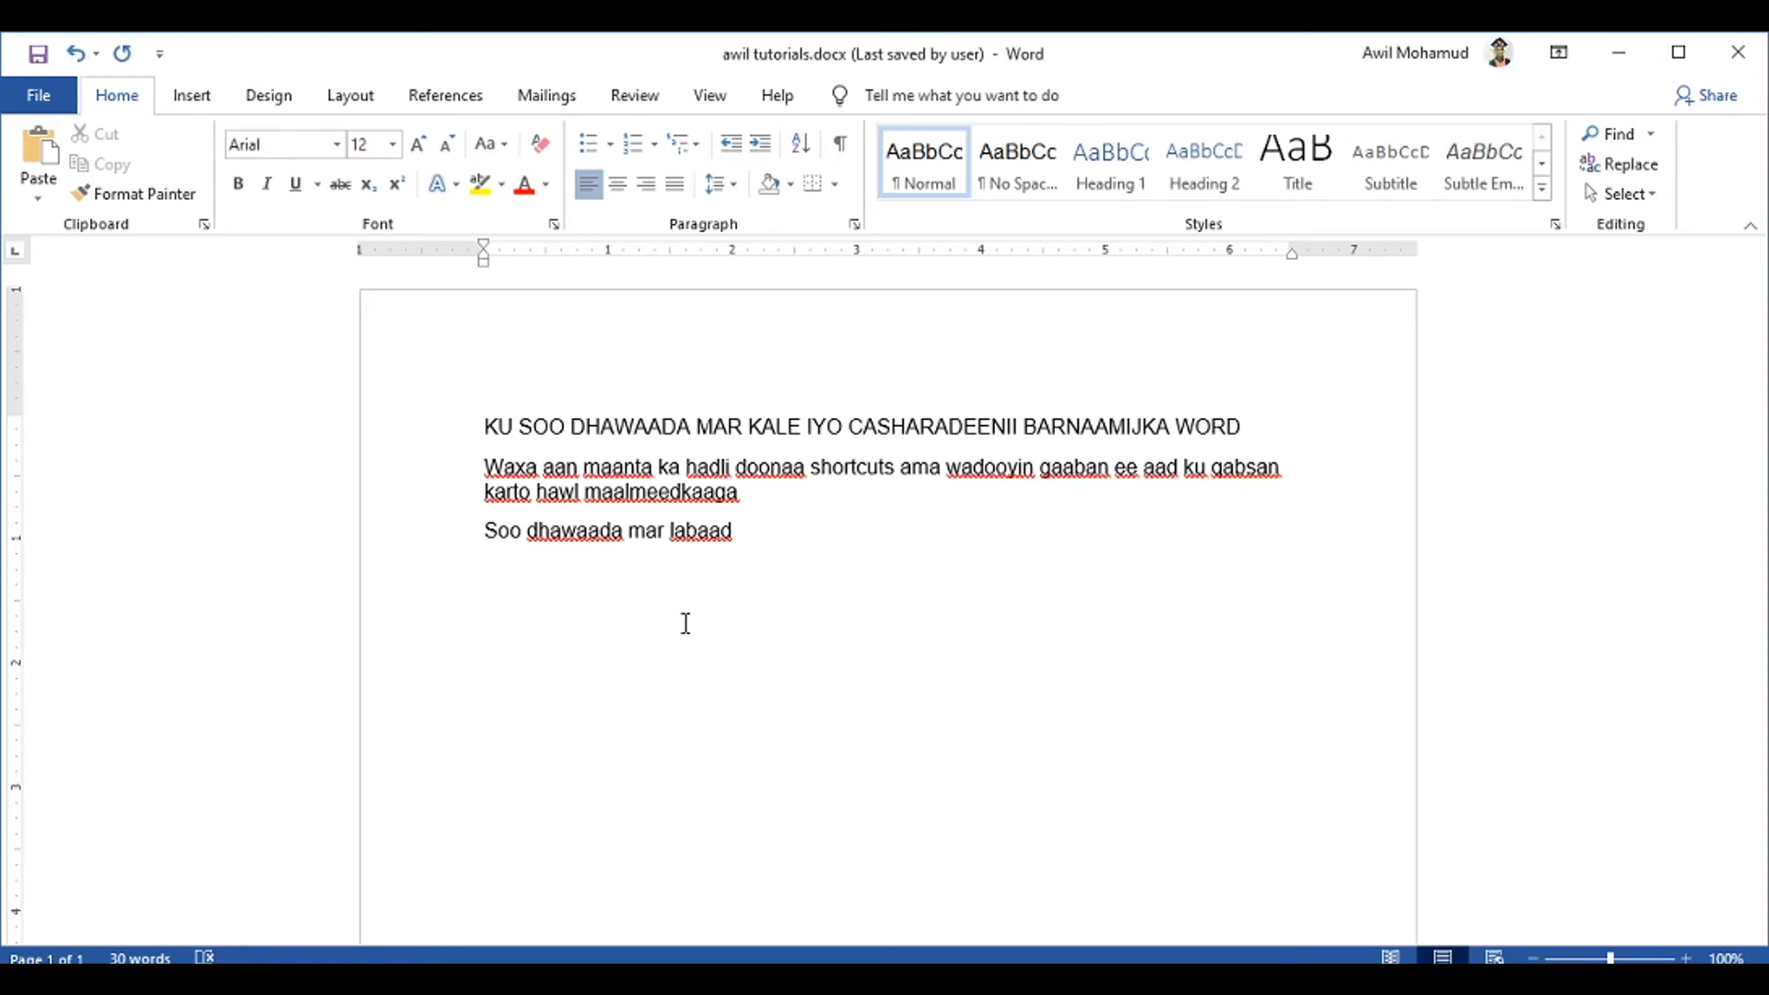
pyautogui.hotkey('alt', 'w')
pyautogui.press('w')
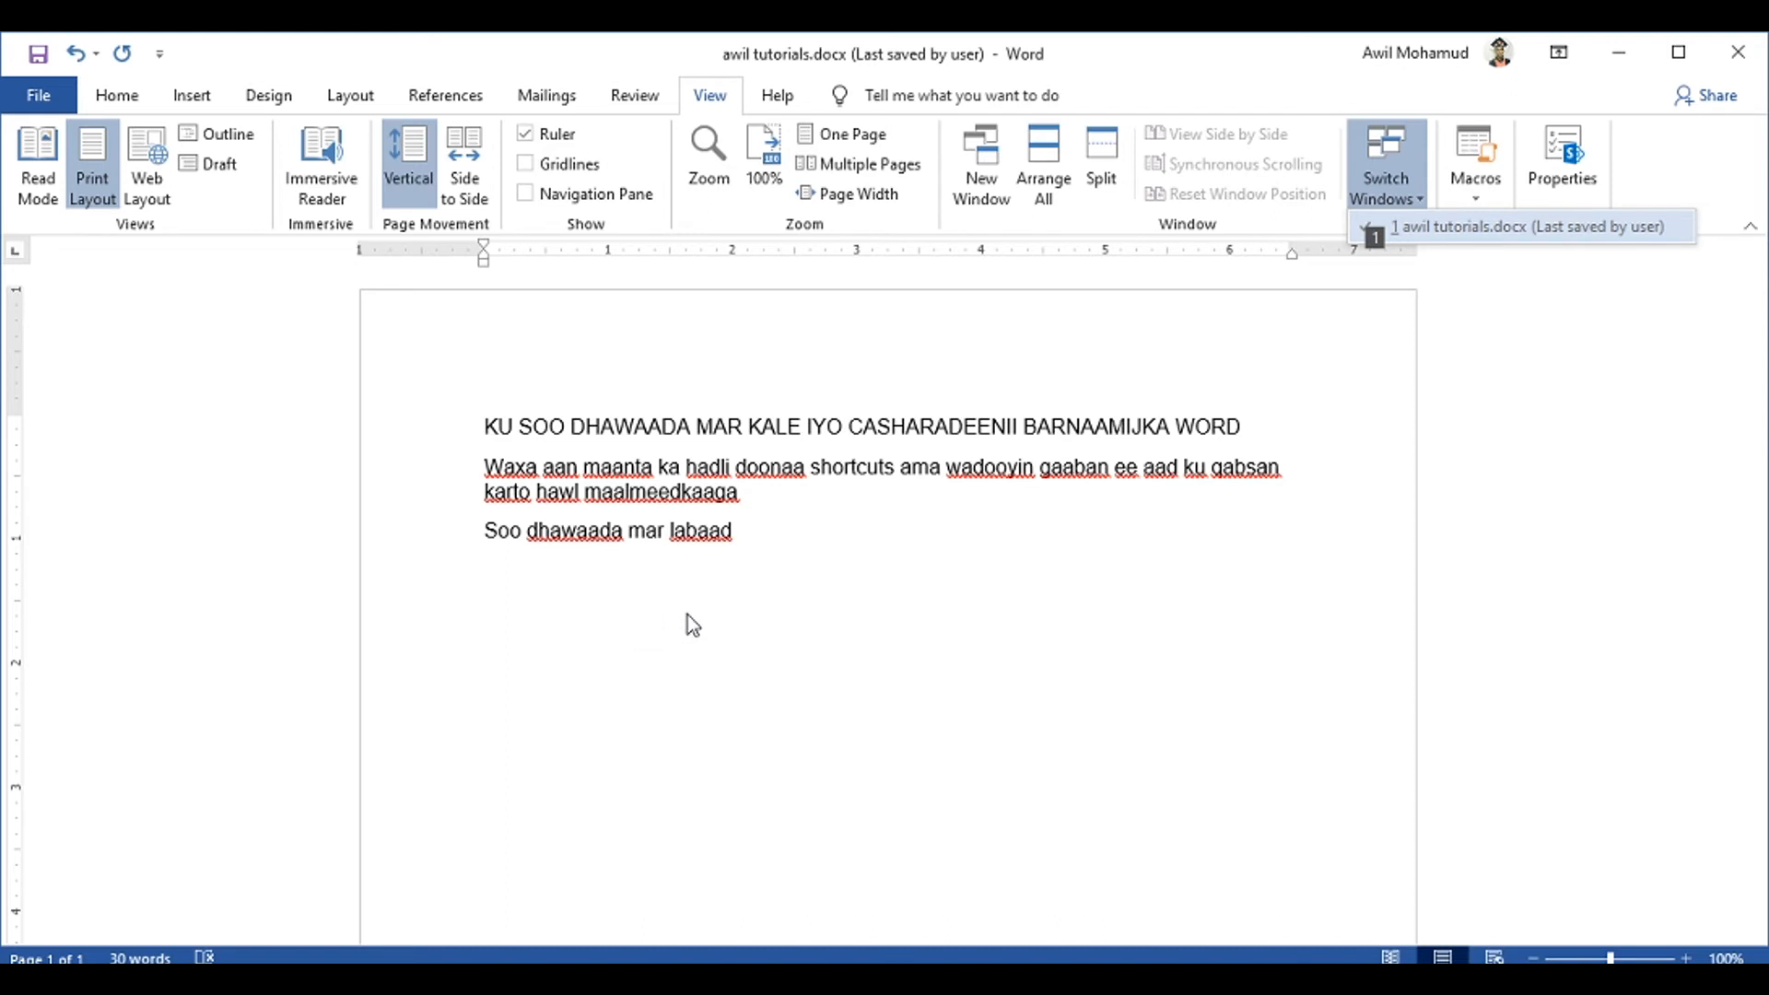
pyautogui.press('1')
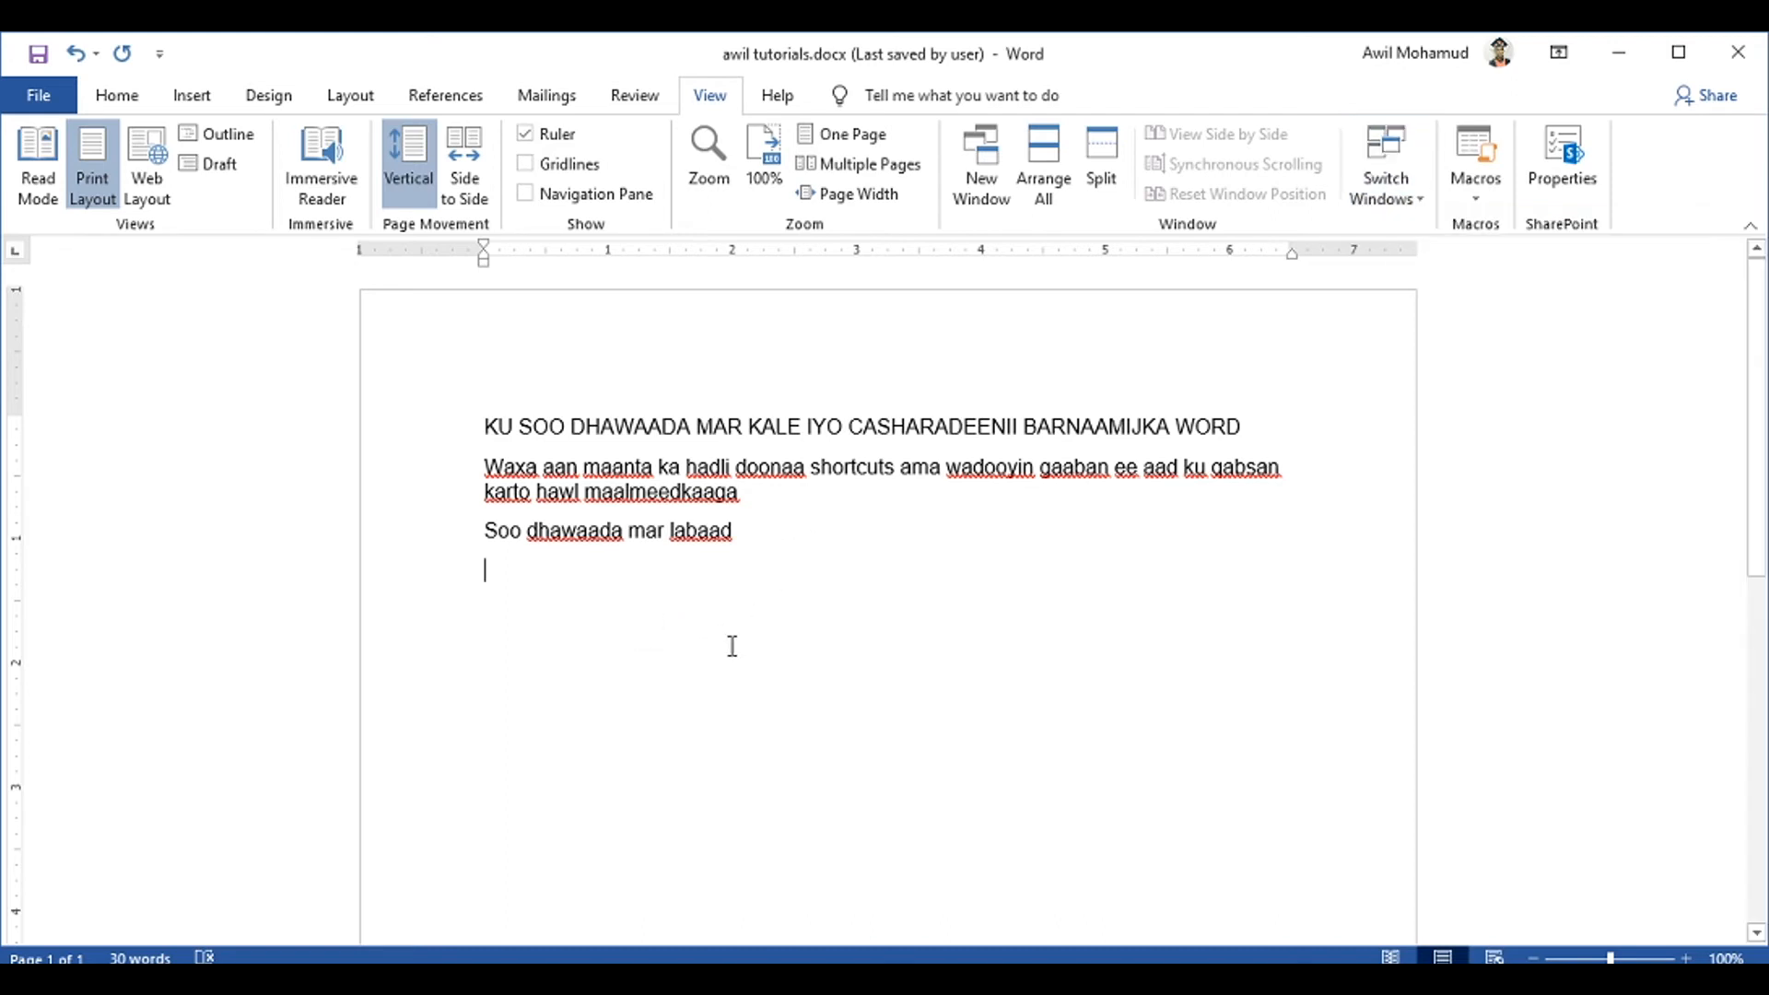
# Hide the document ruler and show it again
pyautogui.press('alt')
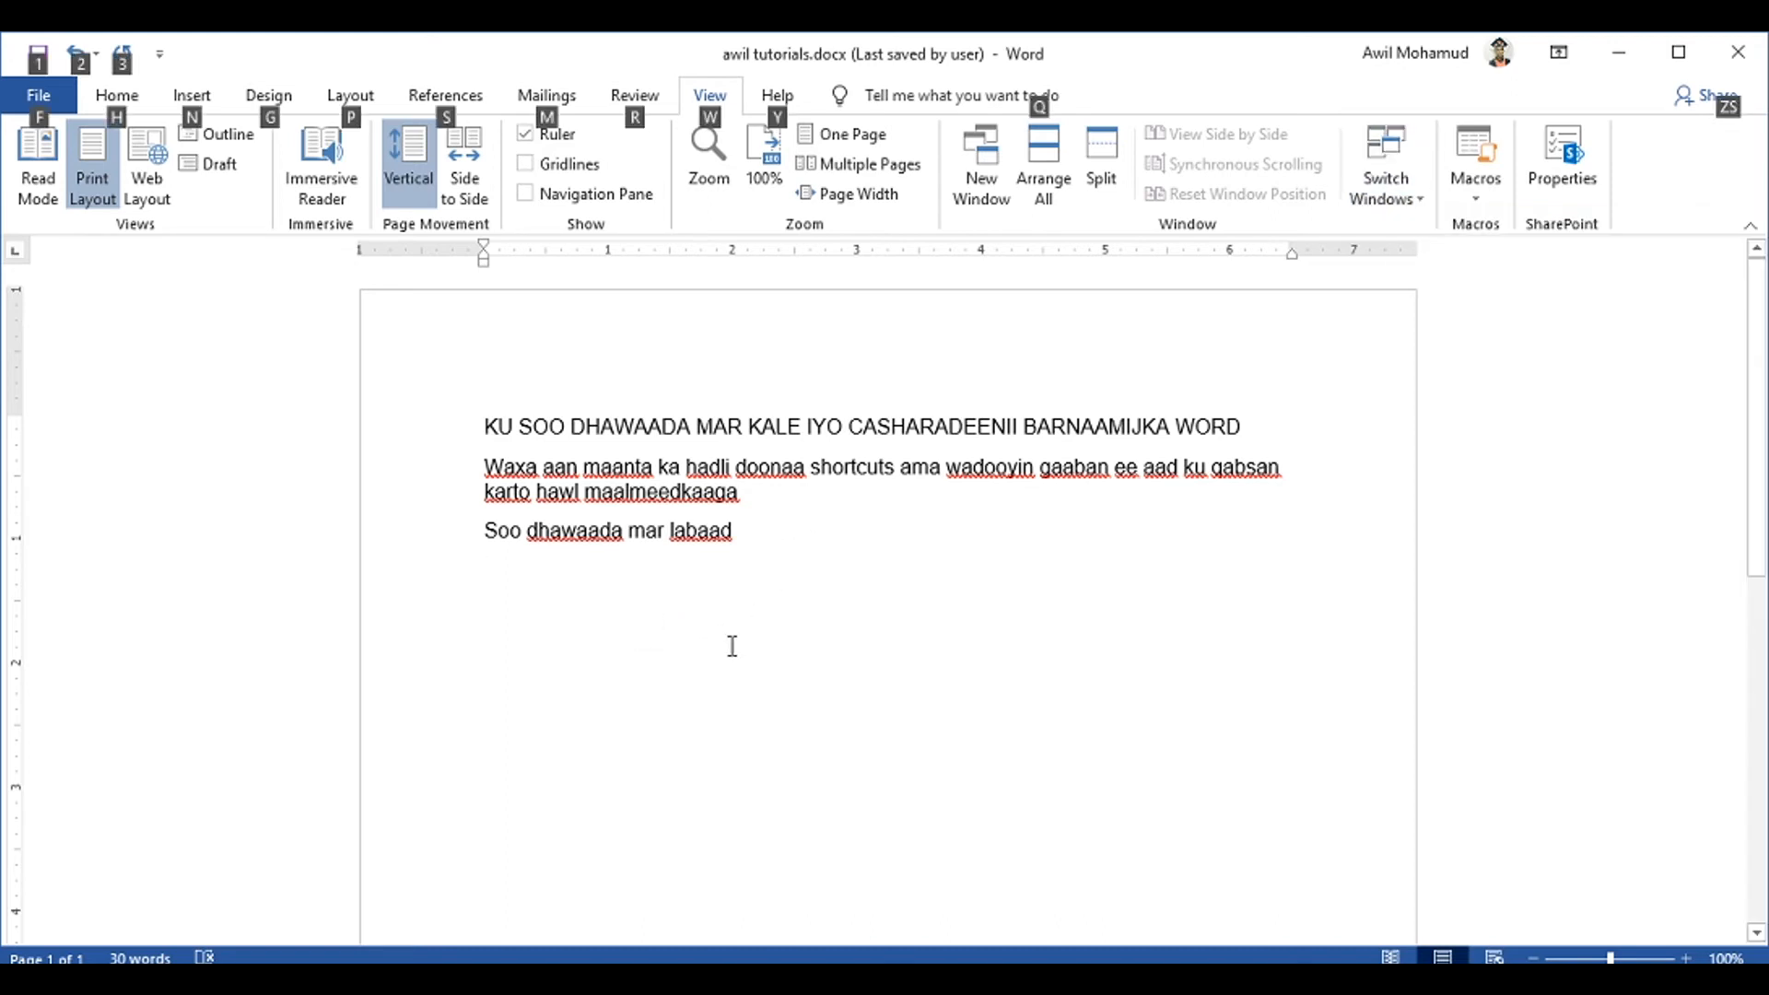
pyautogui.press('w')
pyautogui.press('r')
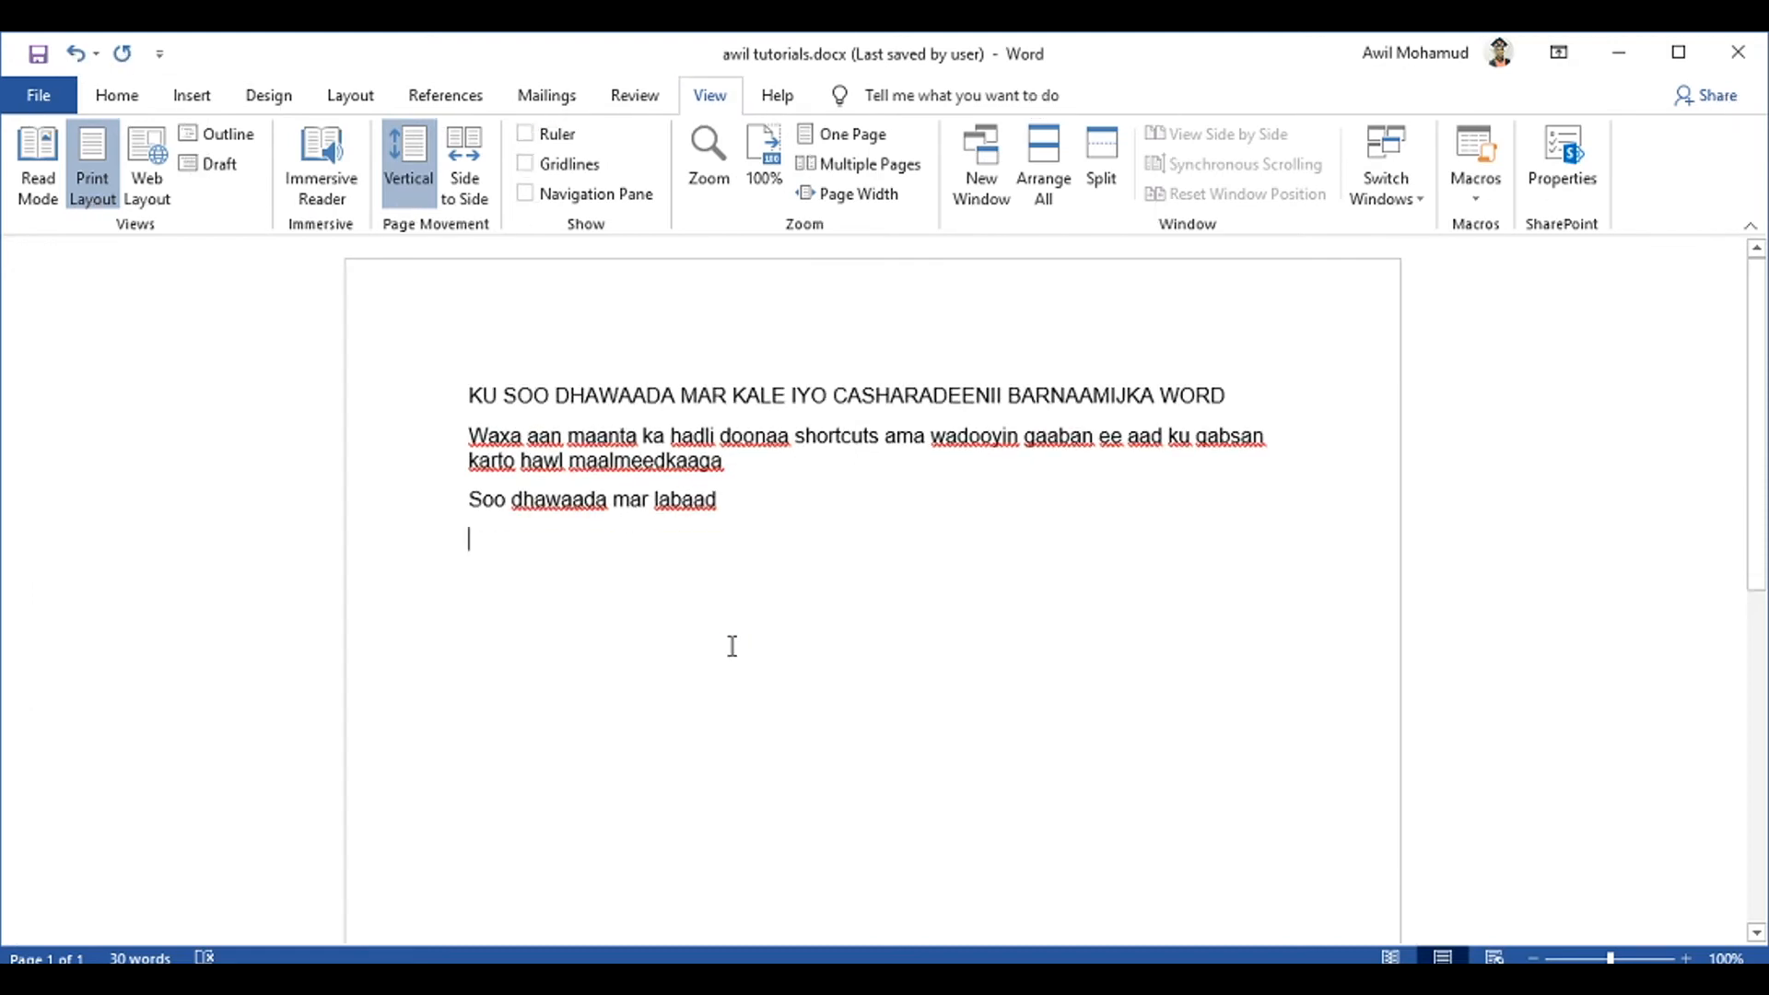
pyautogui.press('alt')
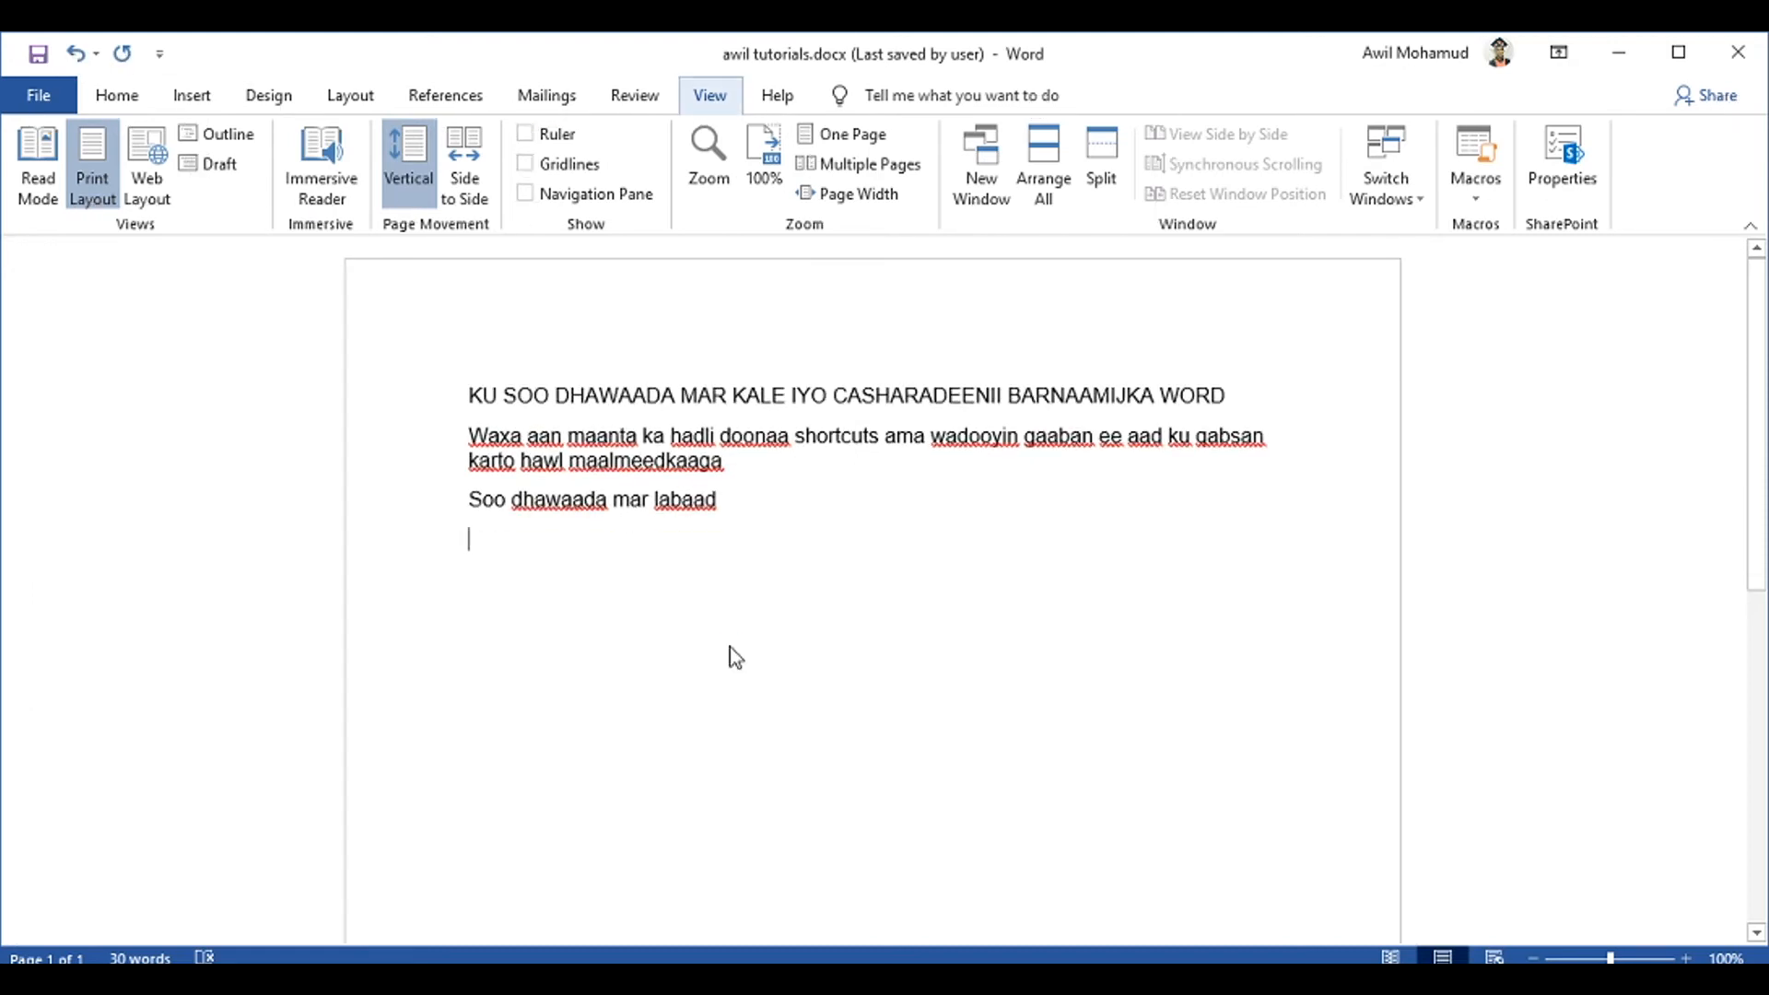
pyautogui.press('w')
pyautogui.press('r')
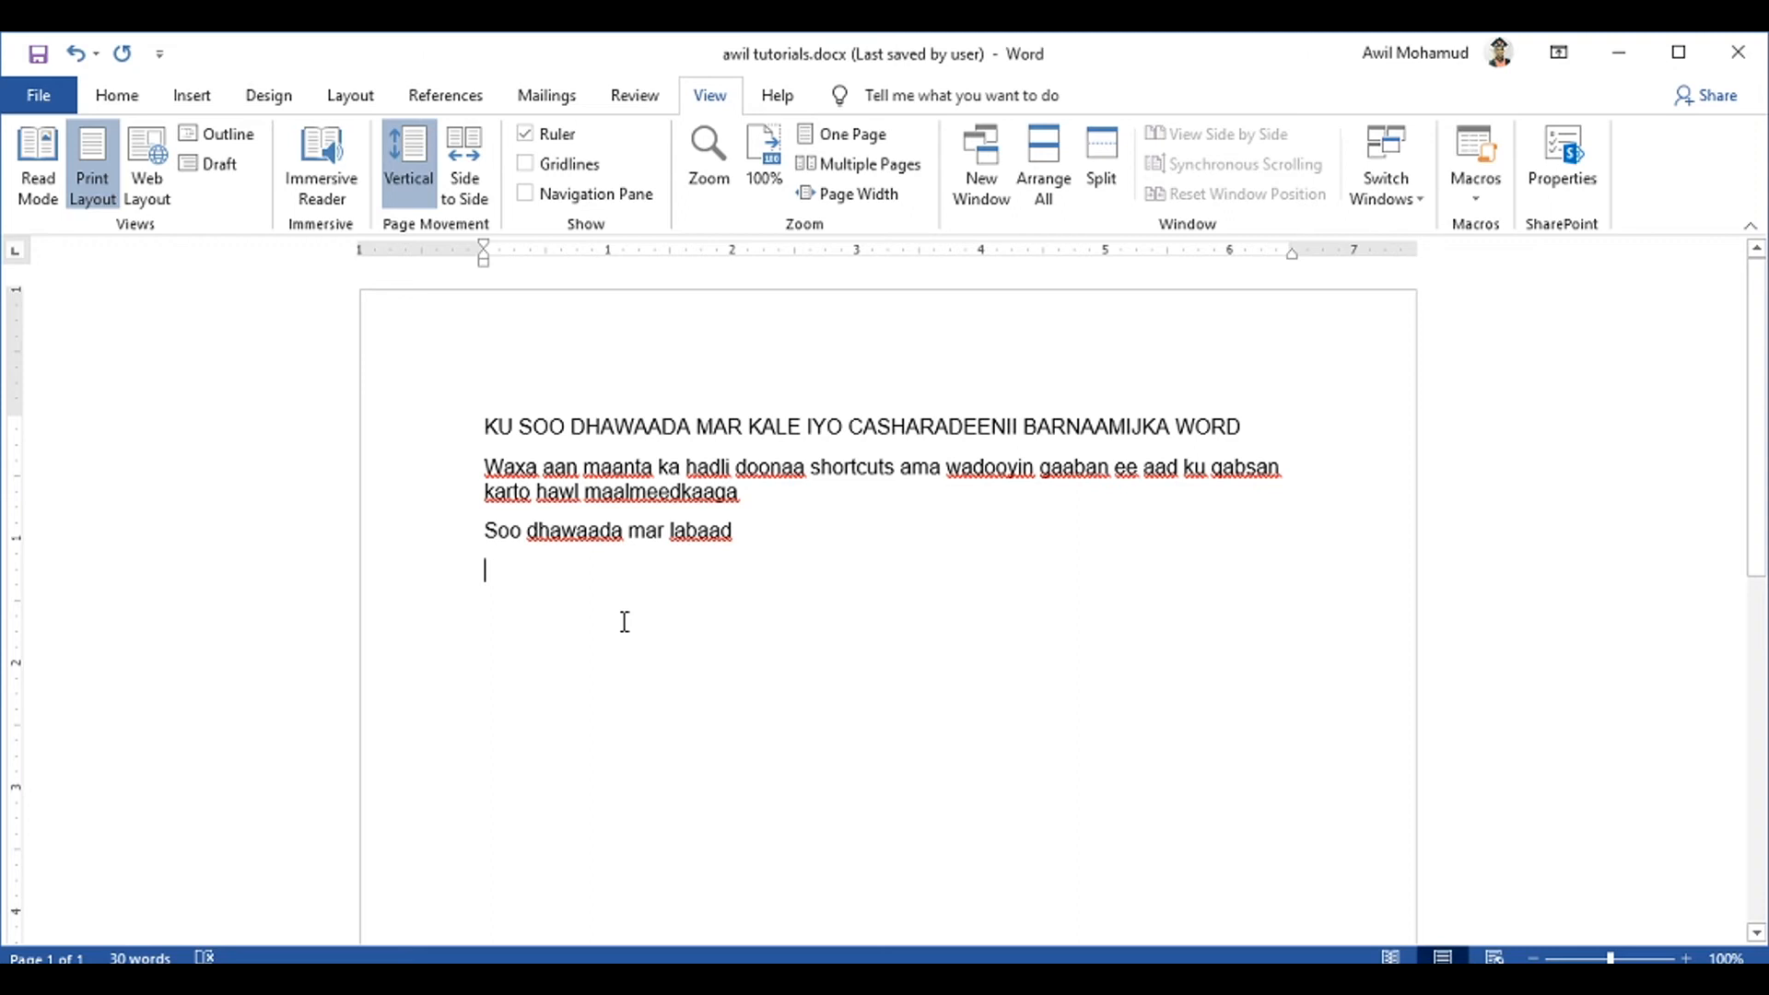
# Write the note "Alt+w+R mastarada" below the last paragraph and add a new line
pyautogui.press('Return')
pyautogui.write('alat')
pyautogui.press('BackSpace')
pyautogui.write('+')
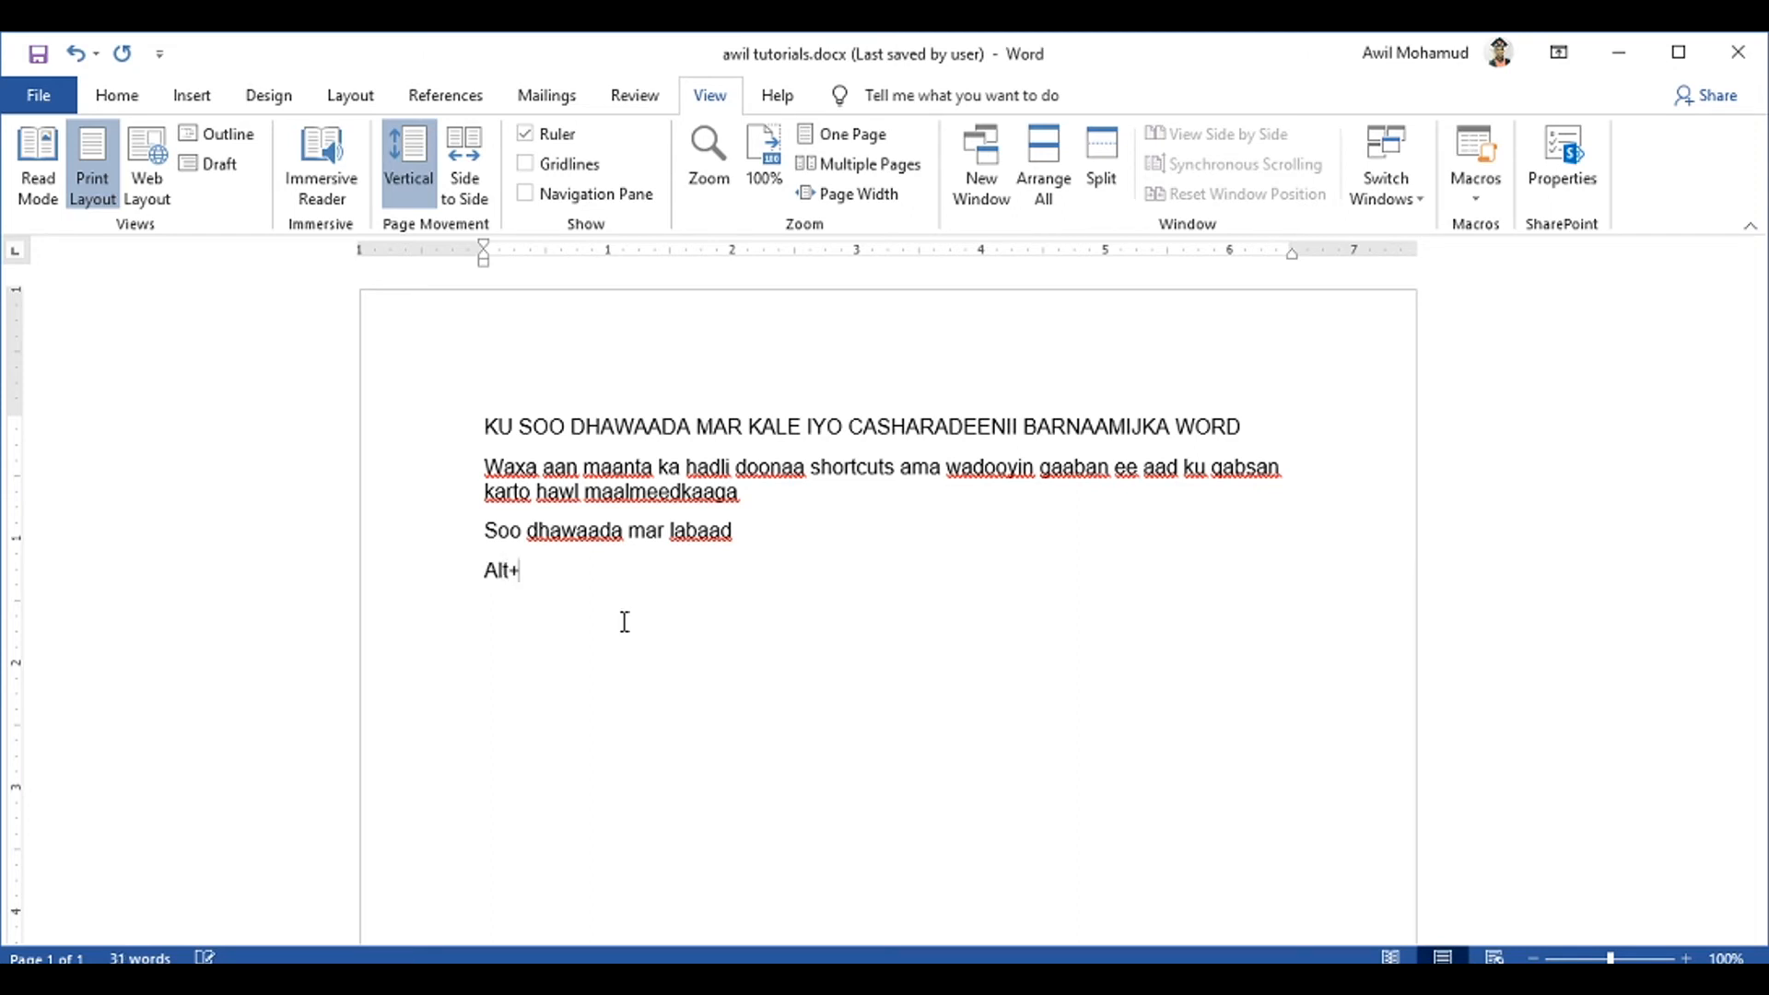
pyautogui.write('w+R mastarada')
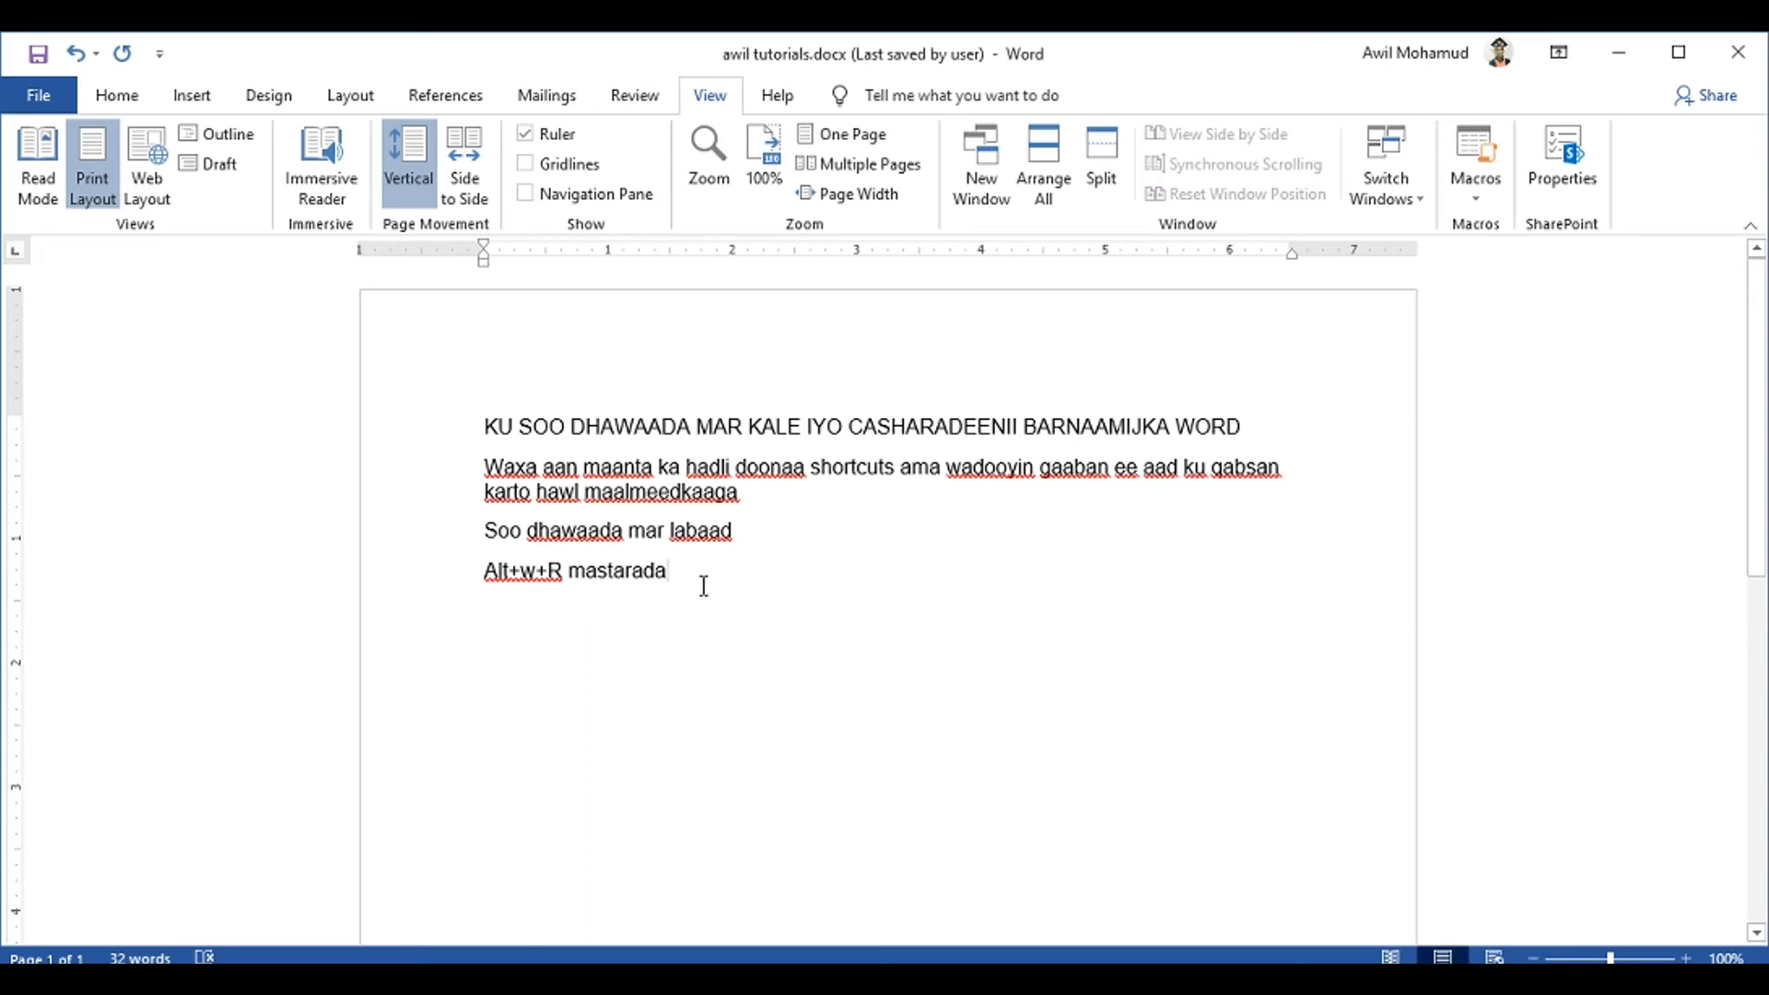
pyautogui.press('Return')
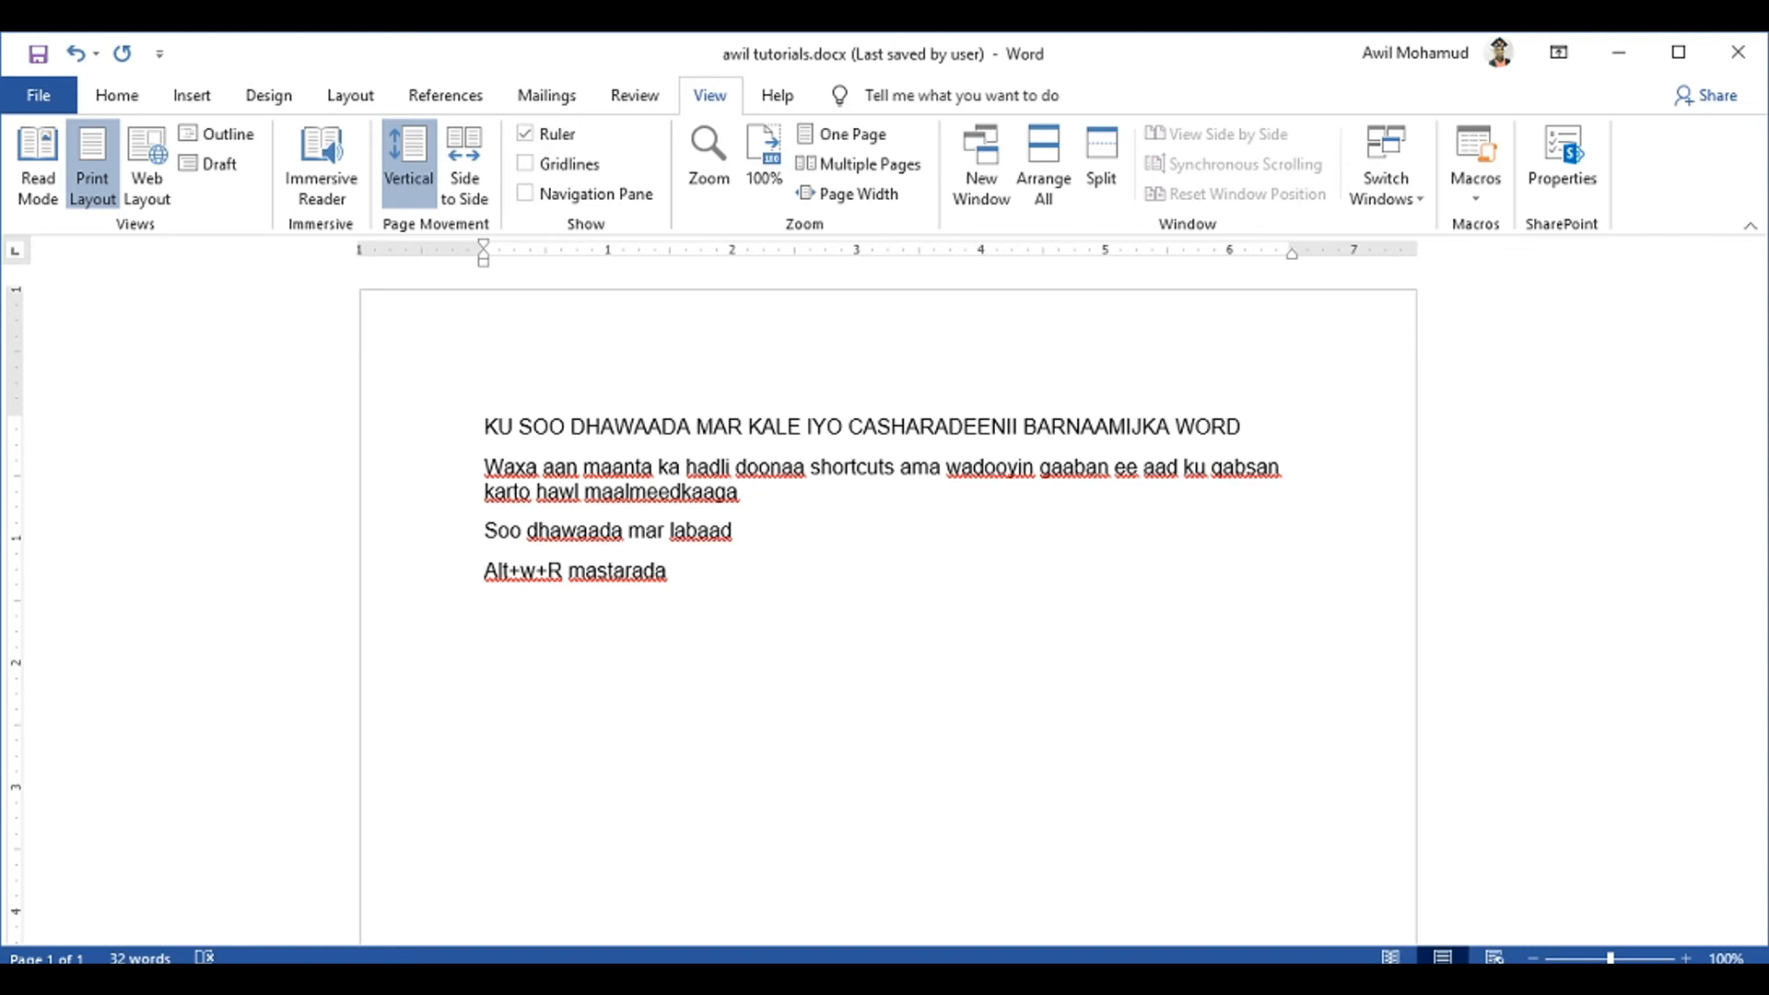
# Write the note "Alt+n+T" and insert a table with two columns and two rows below it
pyautogui.write('alt+n+T')
pyautogui.press('Return')
pyautogui.hotkey('alt', 'n')
pyautogui.press('t')
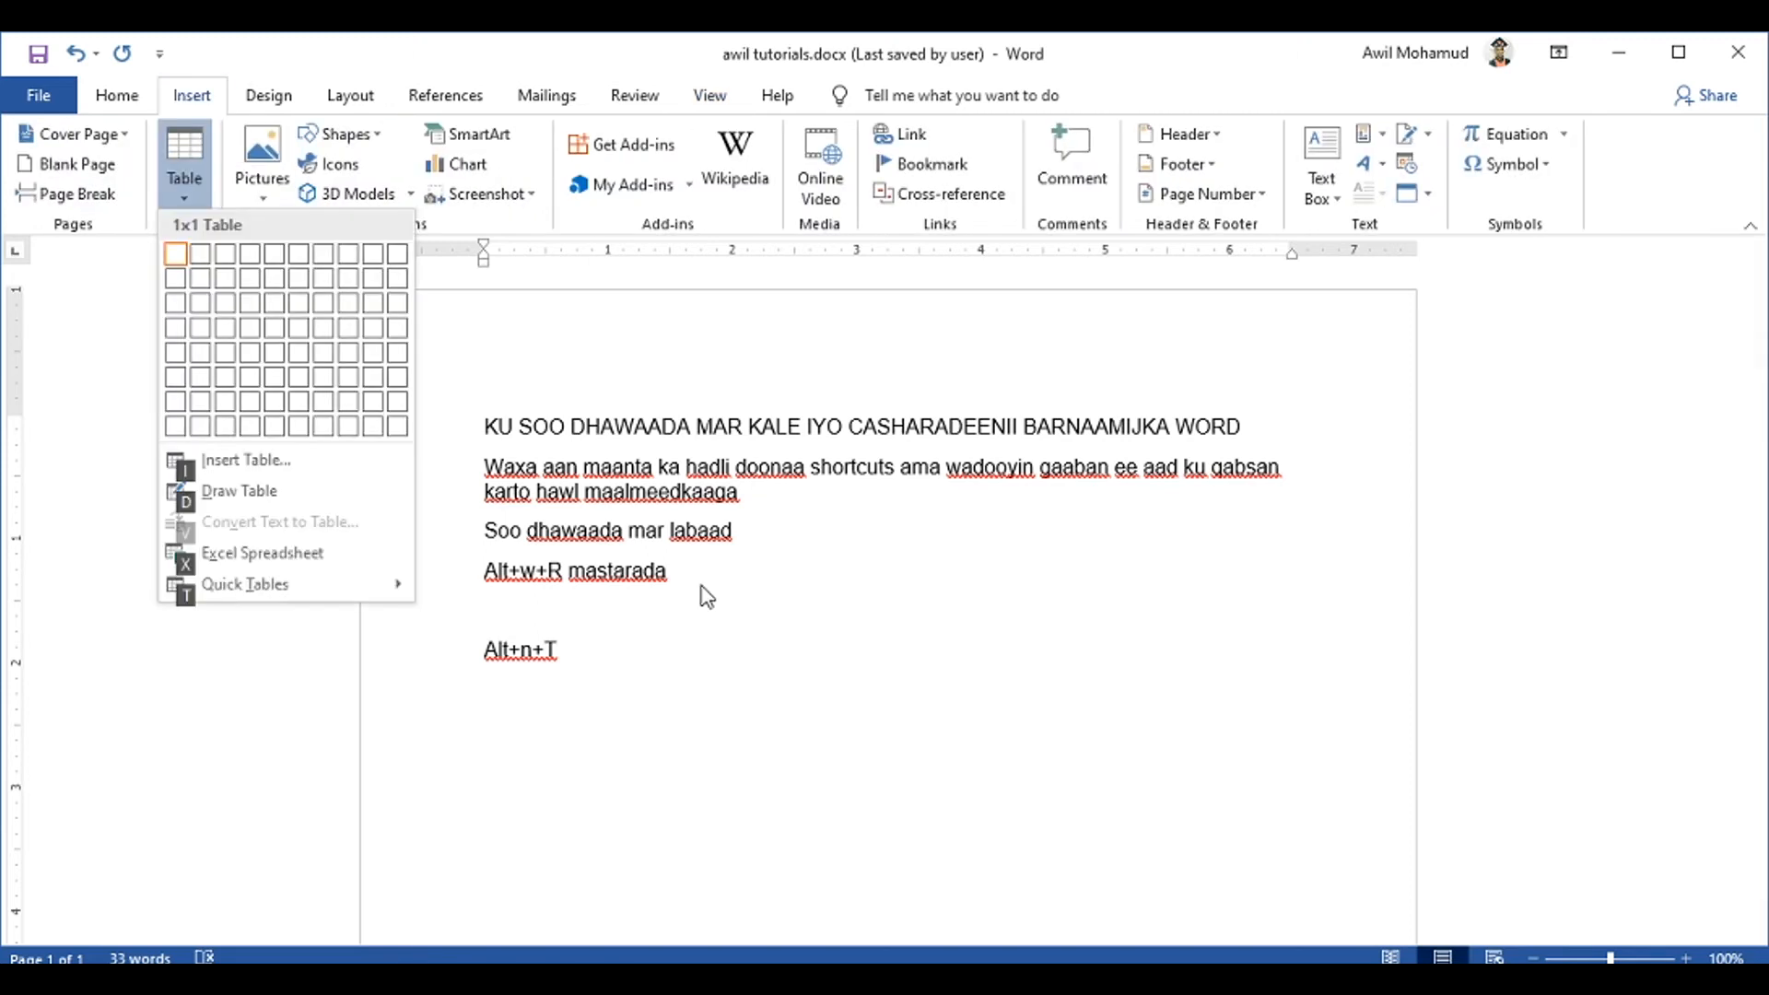
pyautogui.click(200, 280)
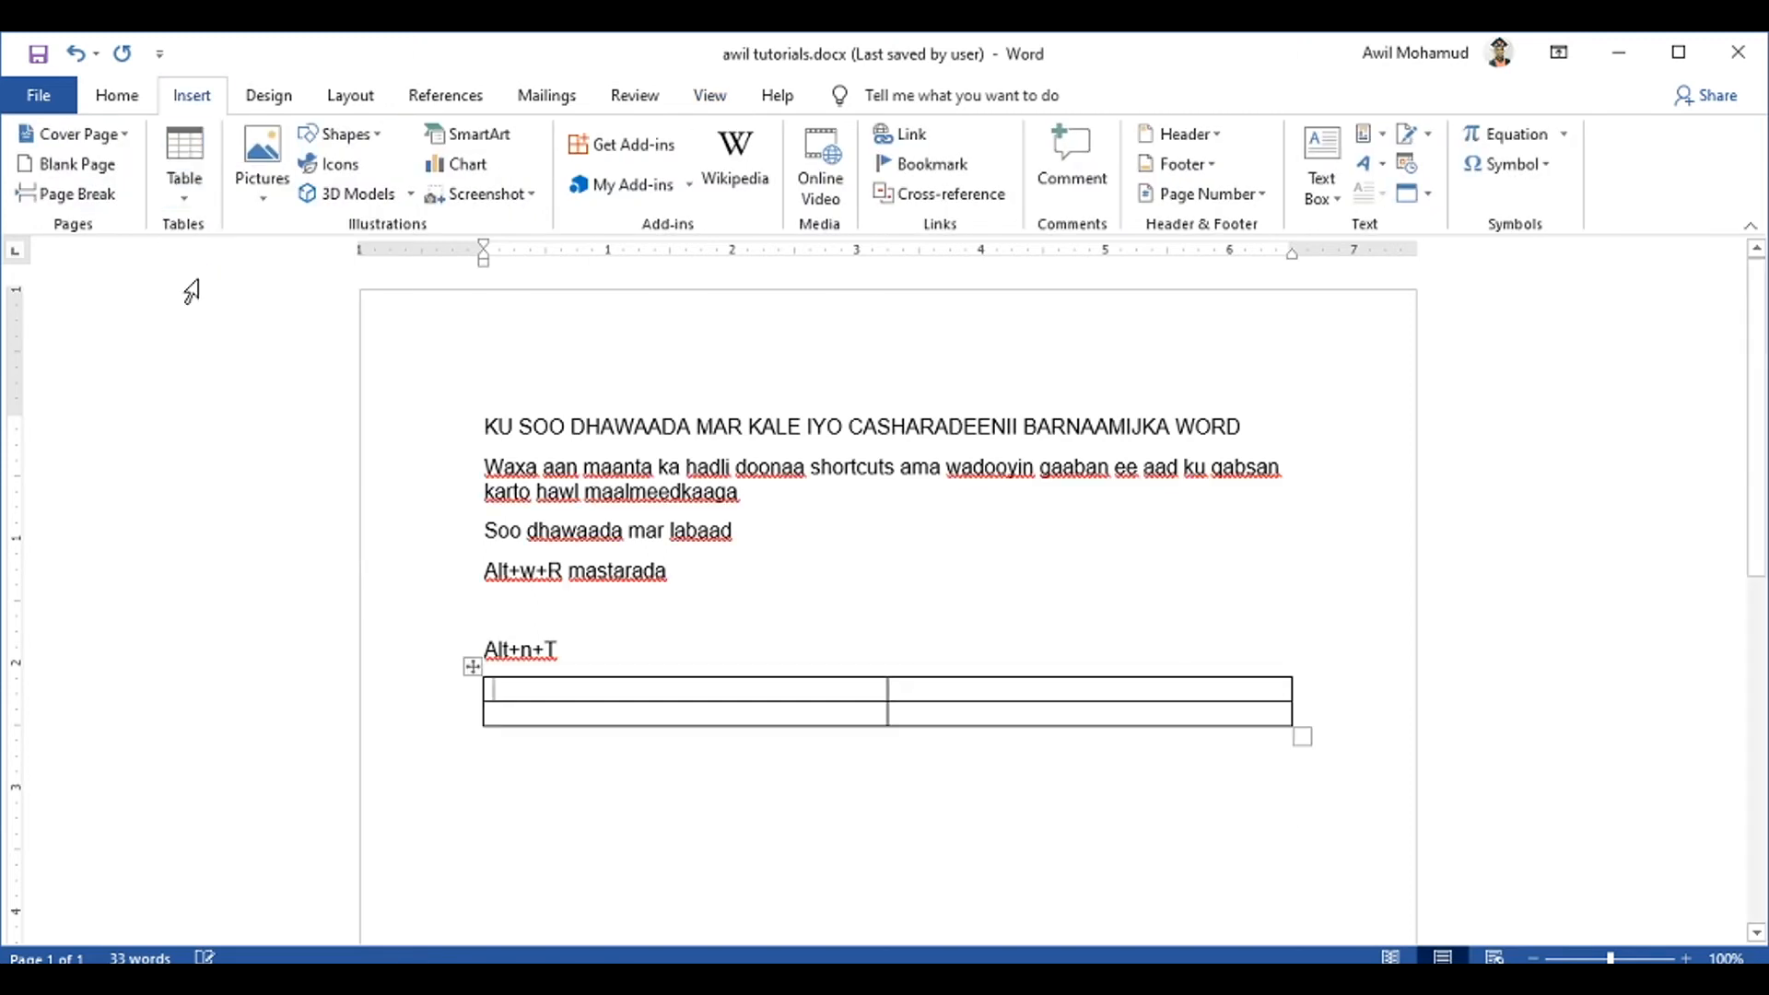
pyautogui.click(661, 716)
pyautogui.hotkey('ctrl', 'e')
pyautogui.hotkey('ctrl', 'z')
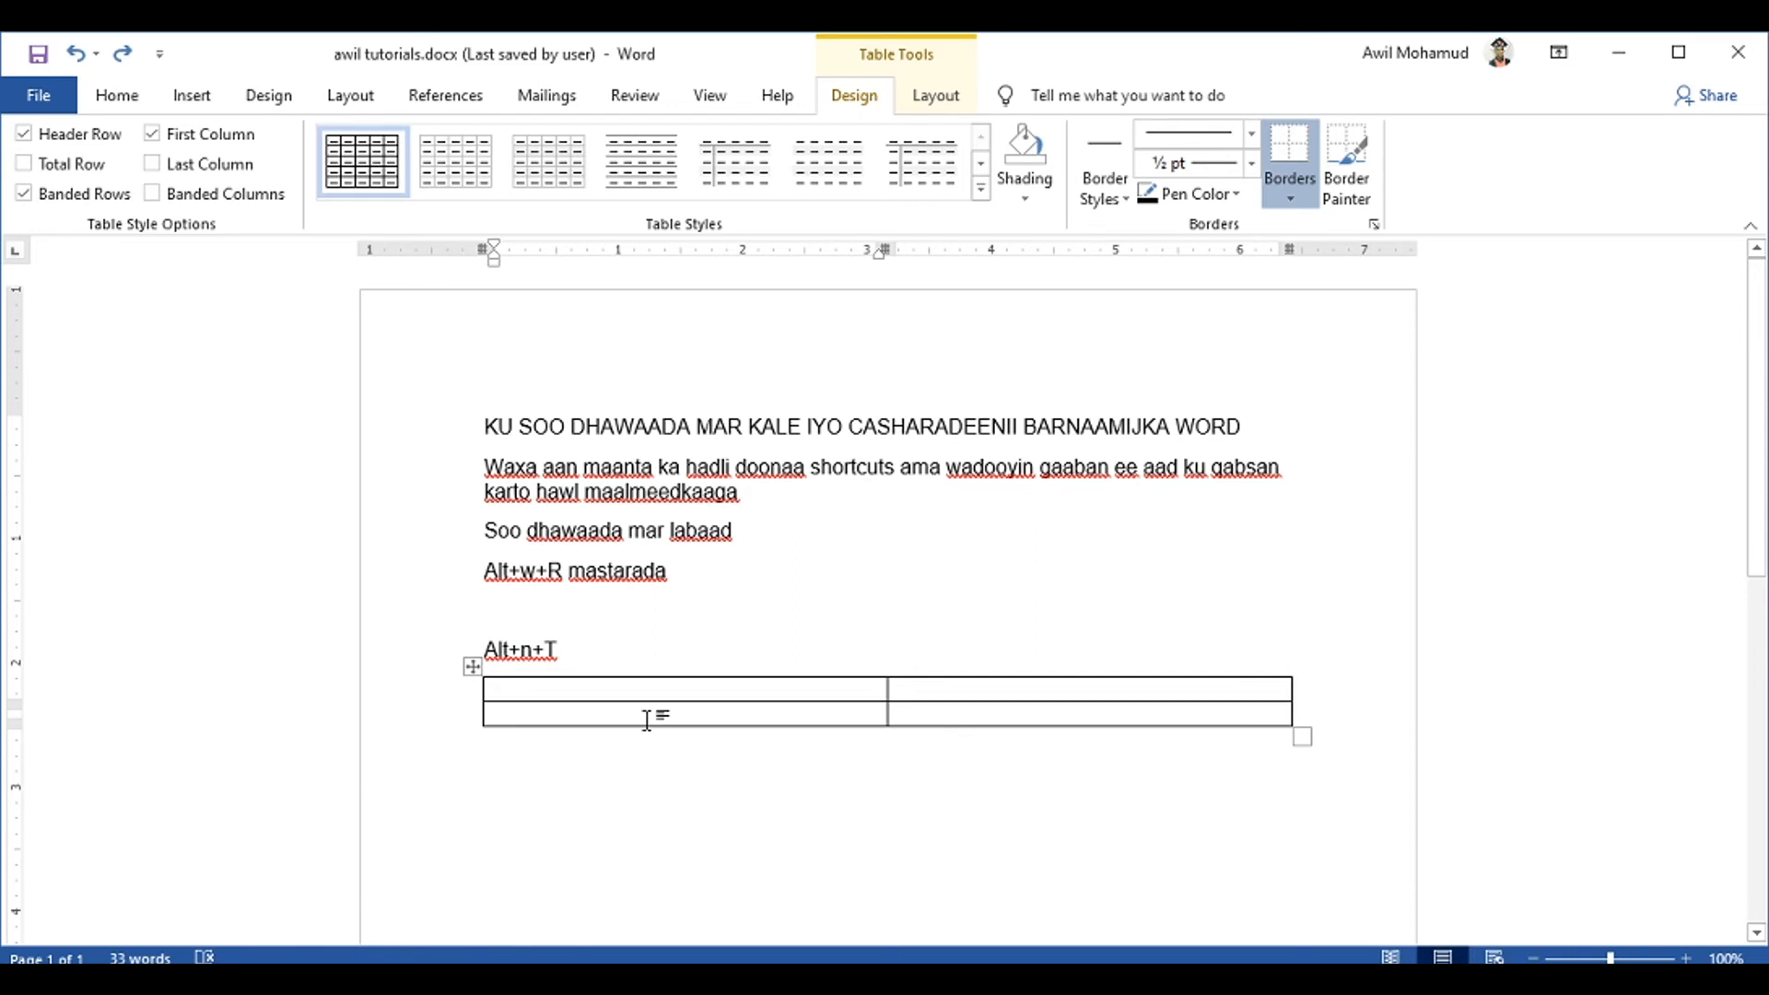
pyautogui.press('alt')
pyautogui.press('a')
pyautogui.press('a')
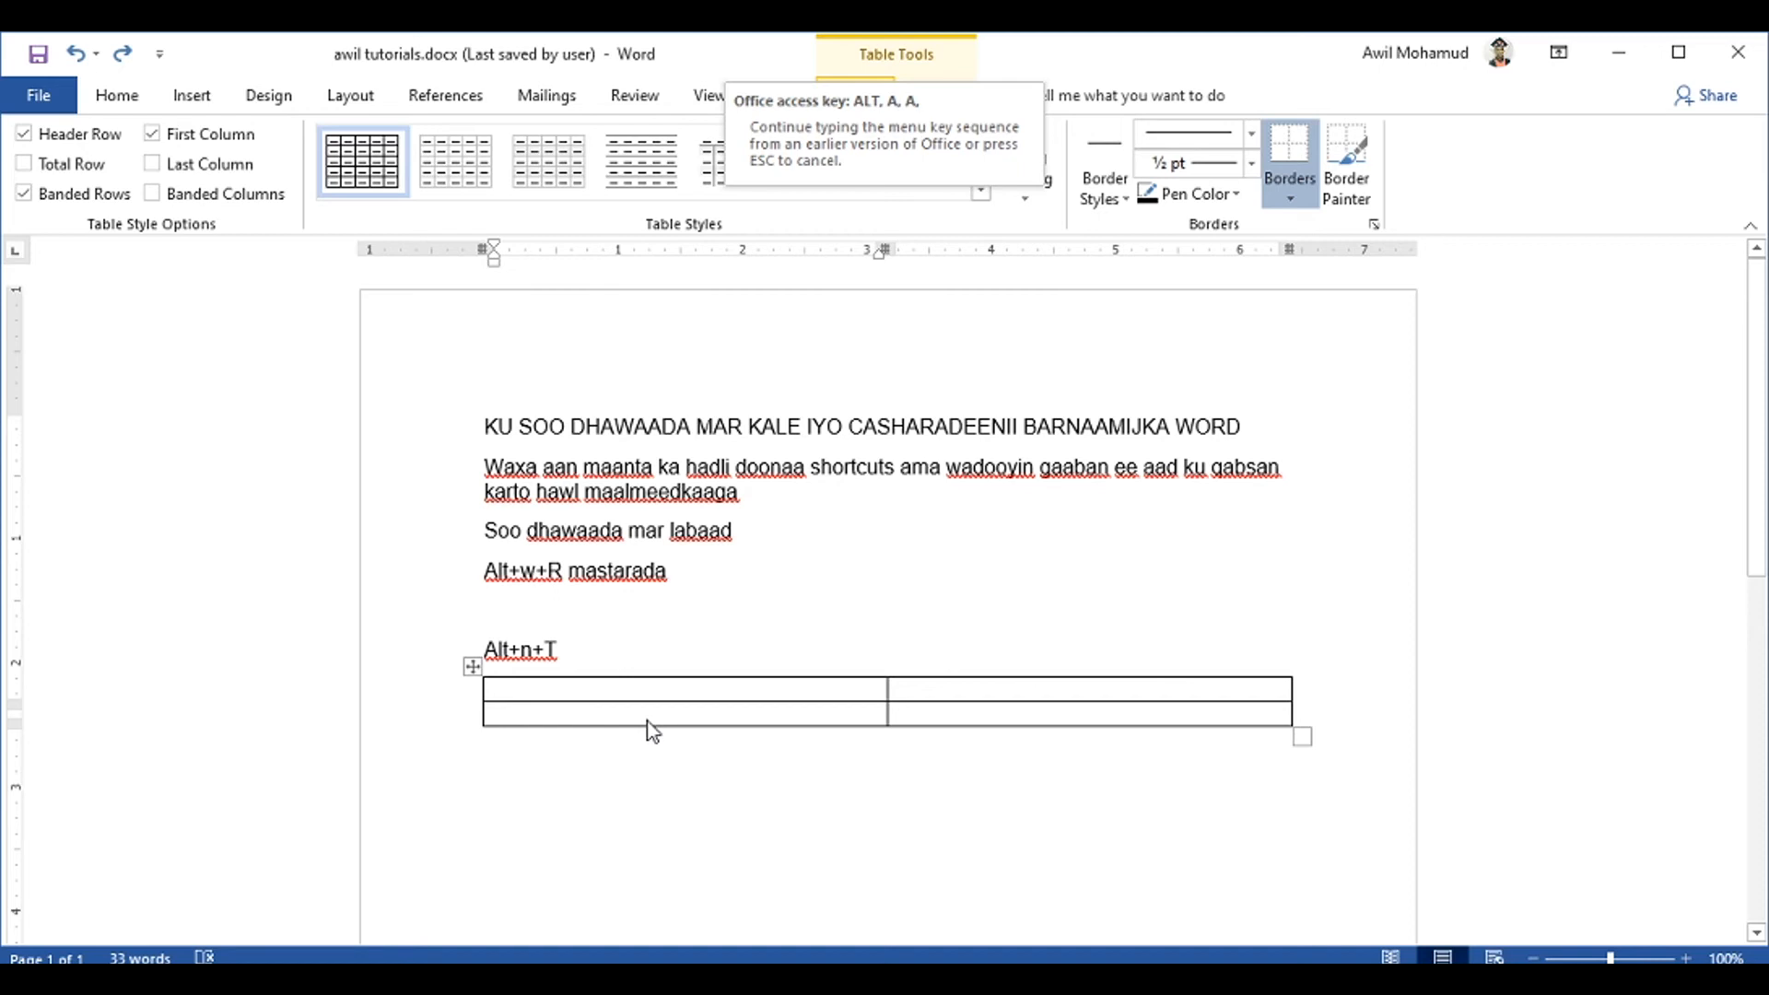
pyautogui.click(566, 682)
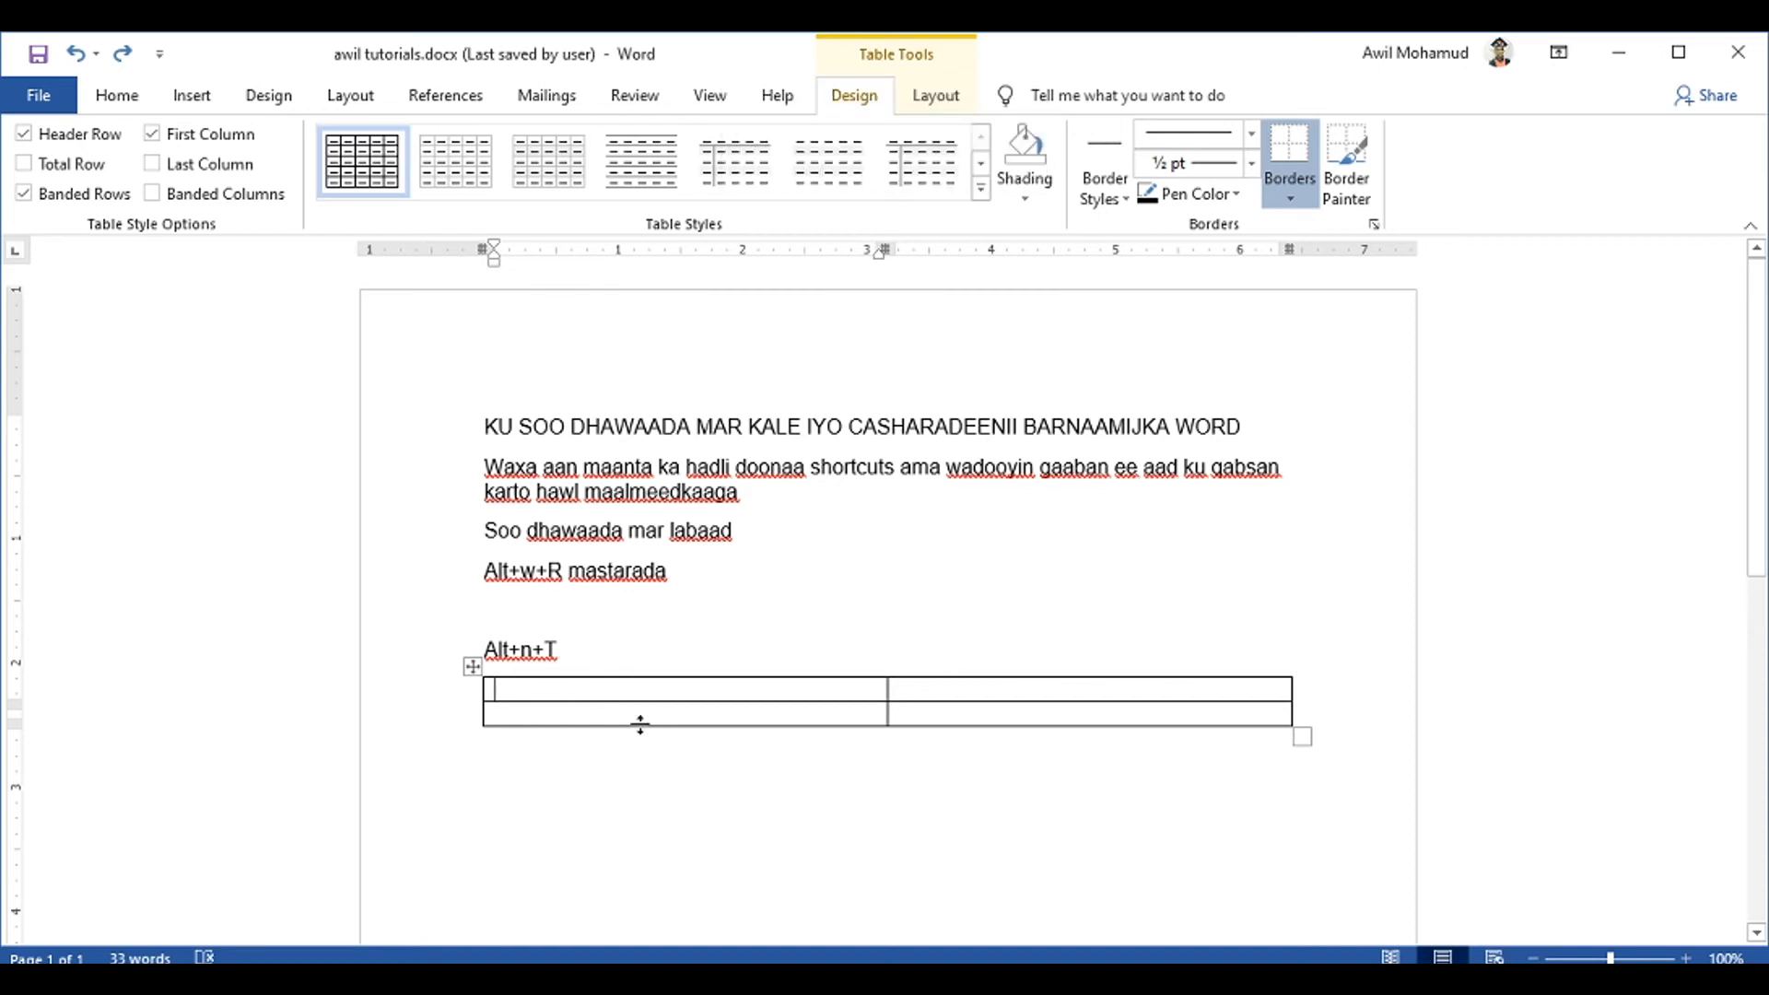
# Insert 1 row at the bottom of the table and place the cursor in its first cell
pyautogui.click(625, 754)
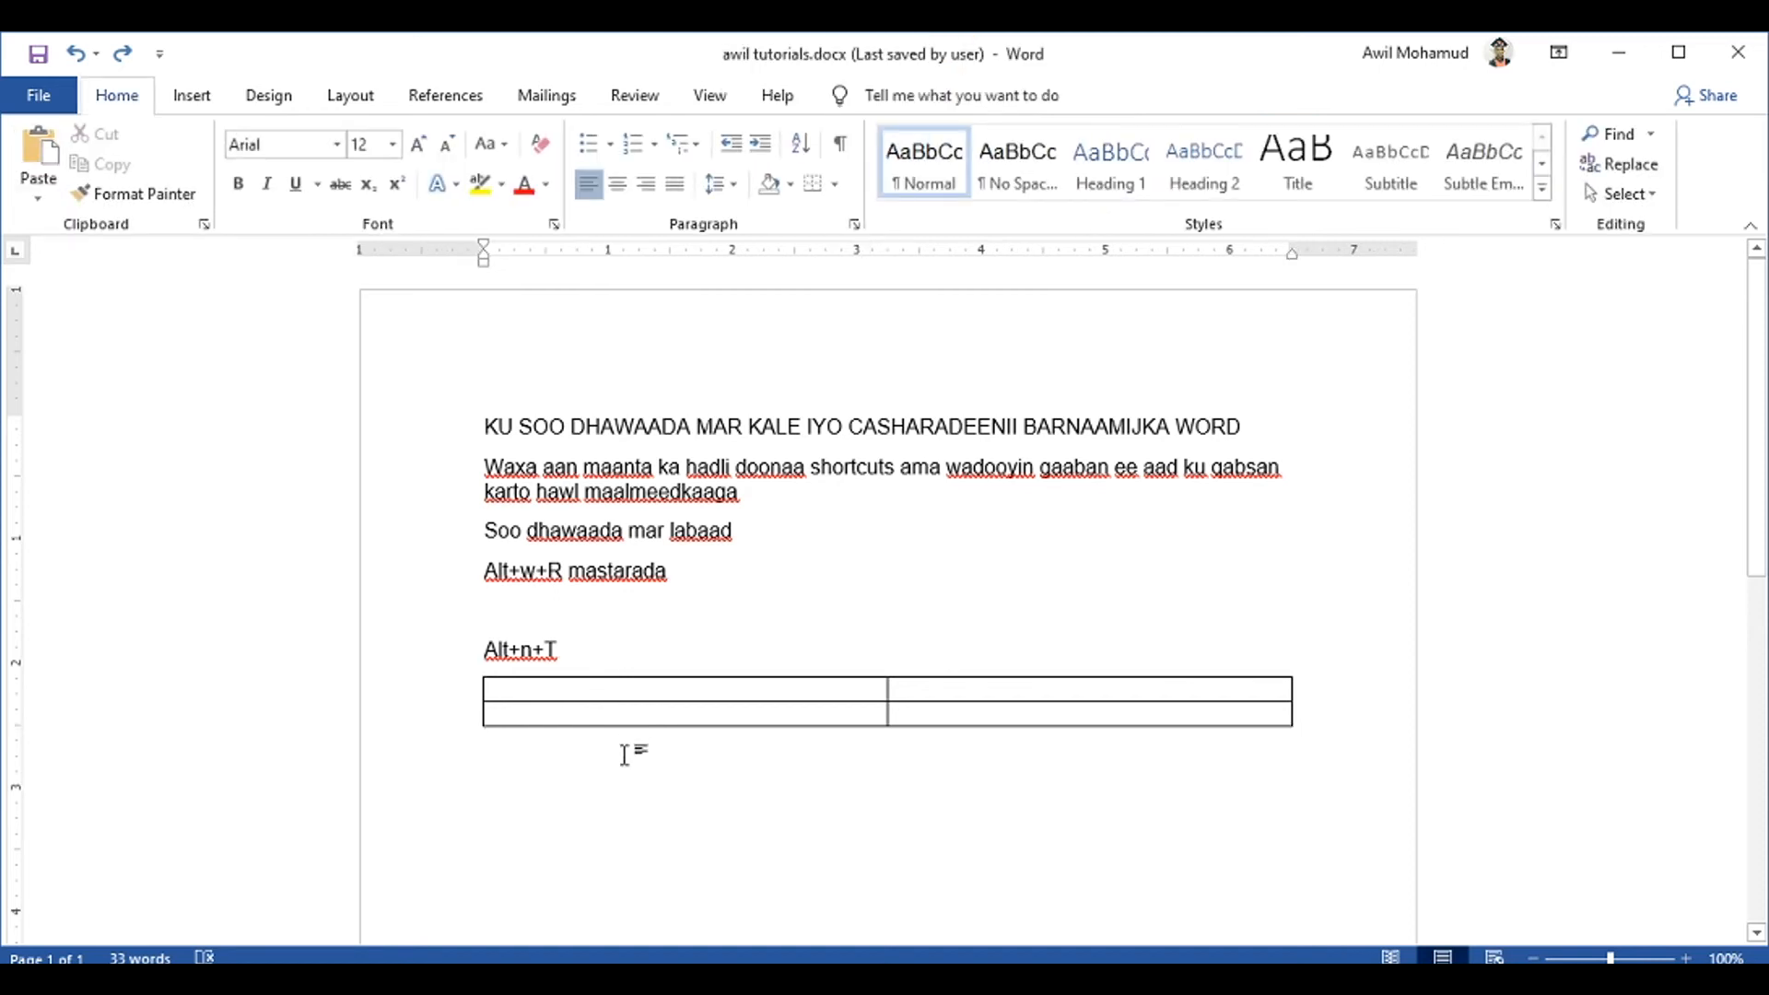
pyautogui.press('alt')
pyautogui.press('a')
pyautogui.press('i')
pyautogui.press('t')
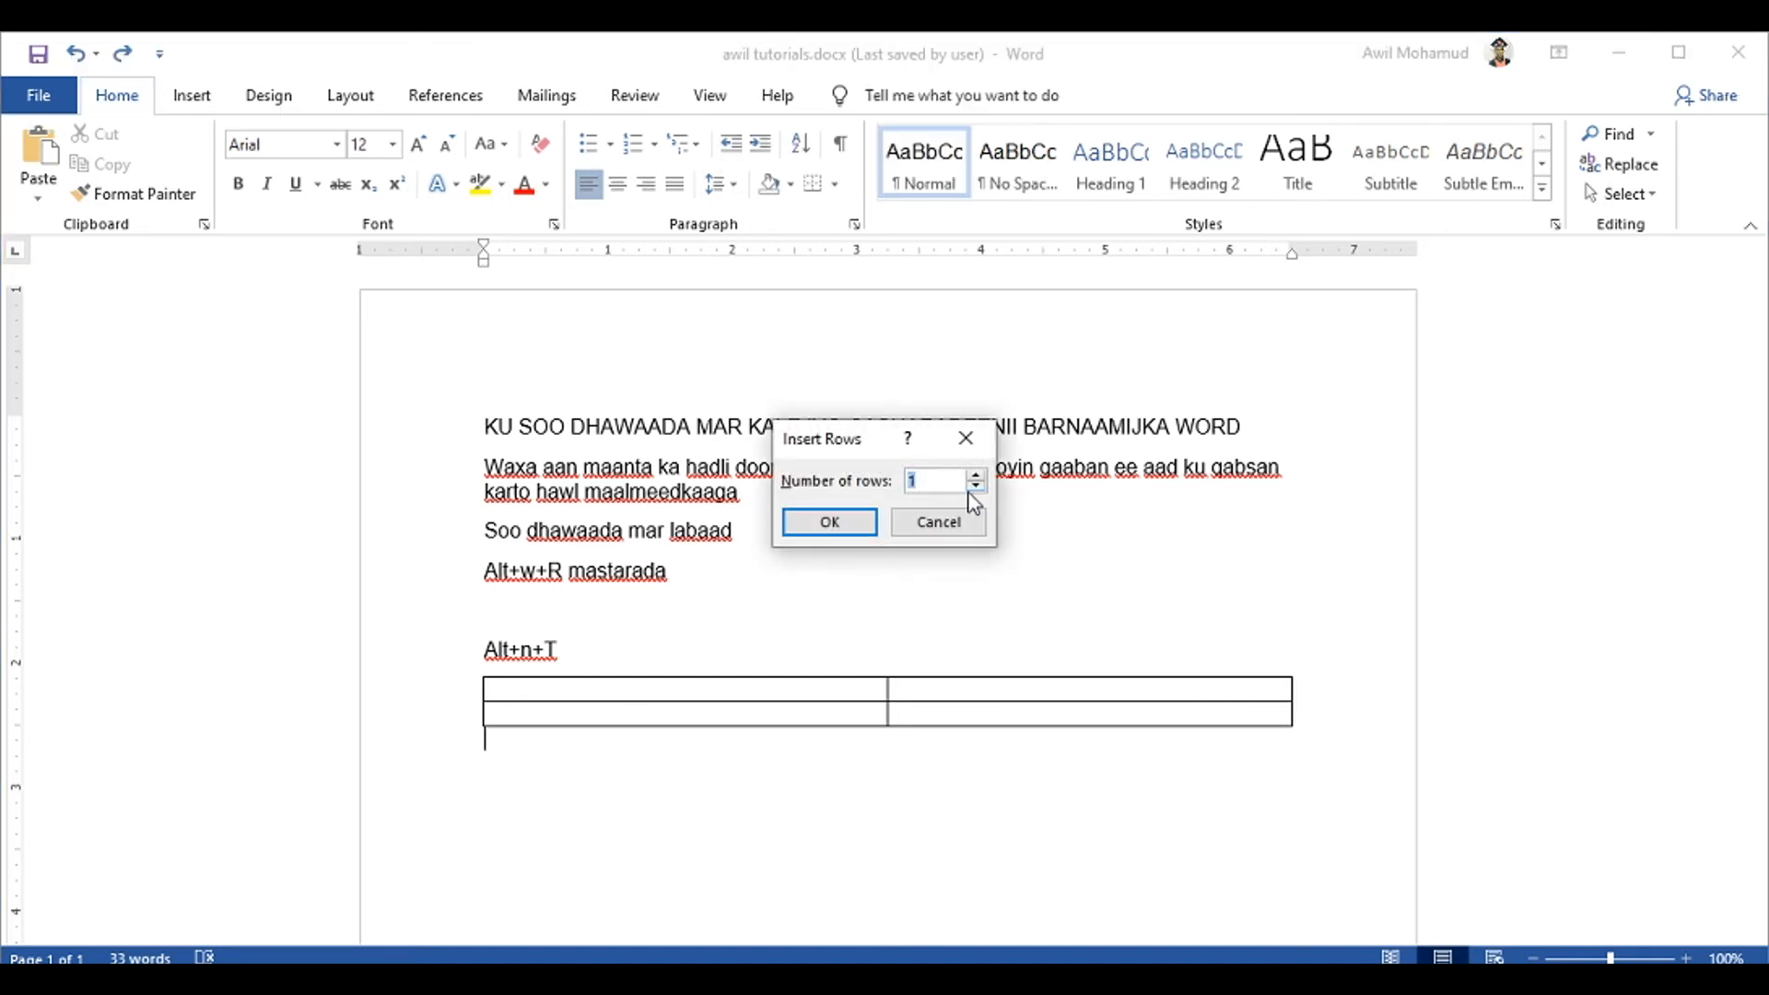
pyautogui.click(838, 529)
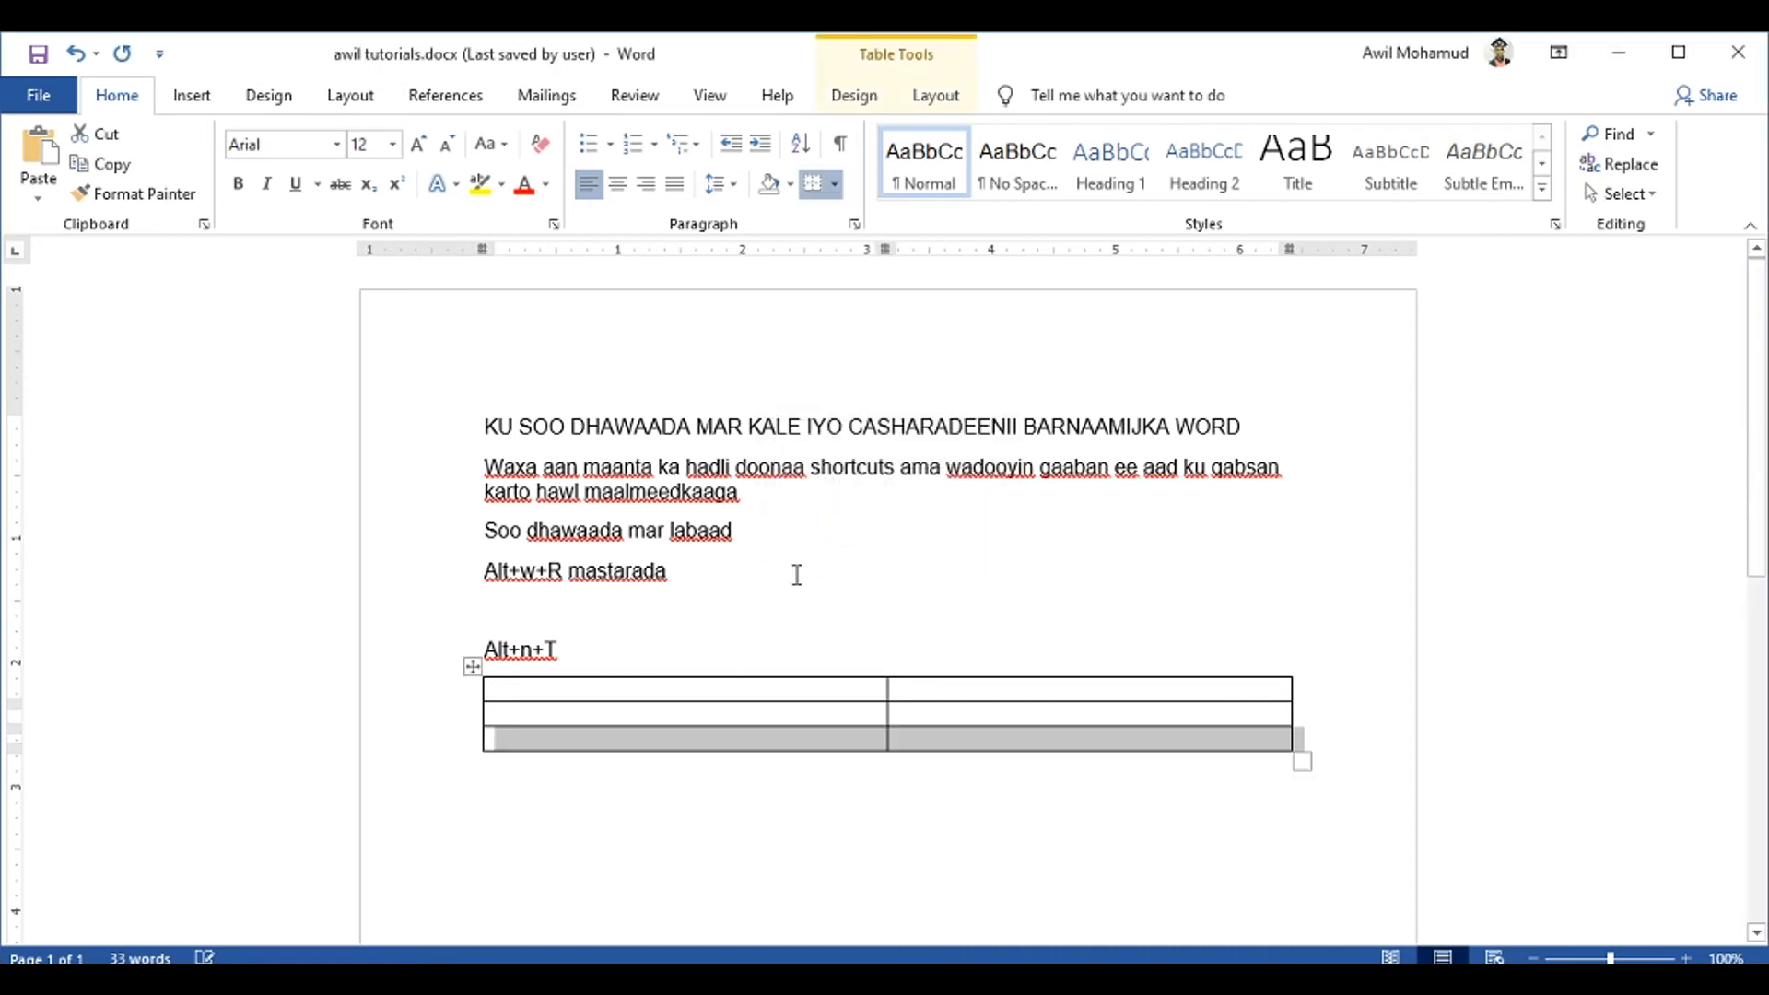
pyautogui.click(808, 742)
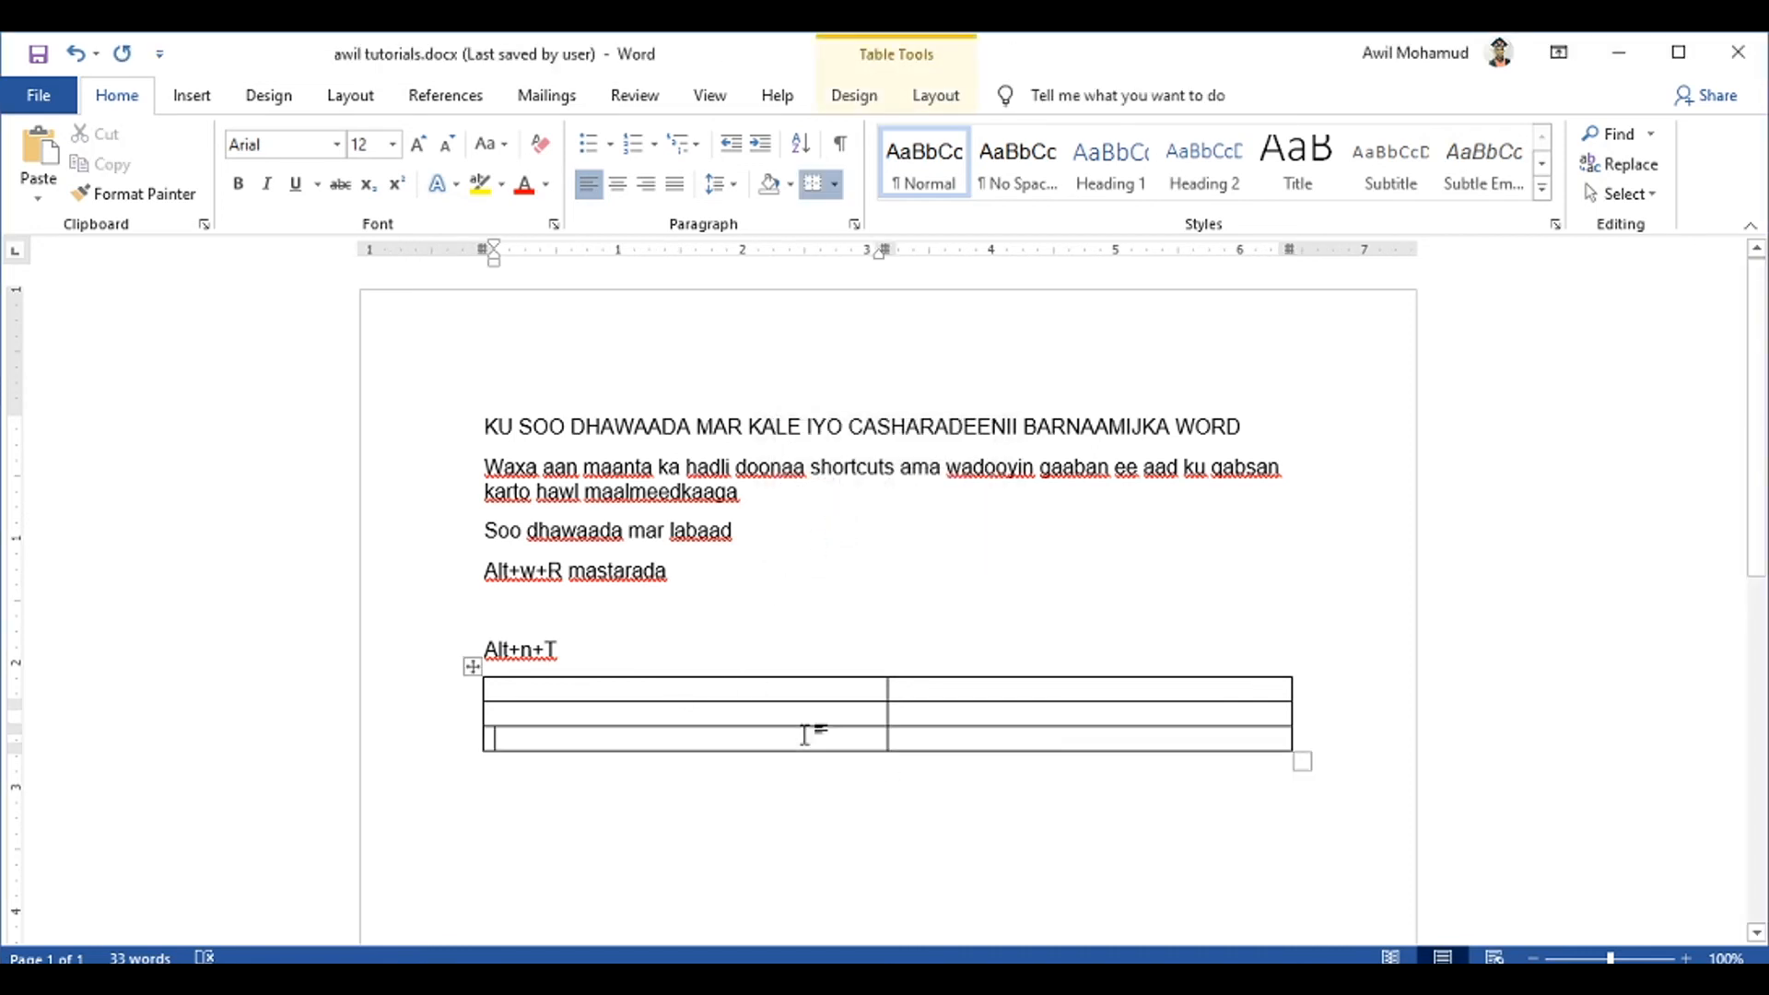
pyautogui.click(693, 772)
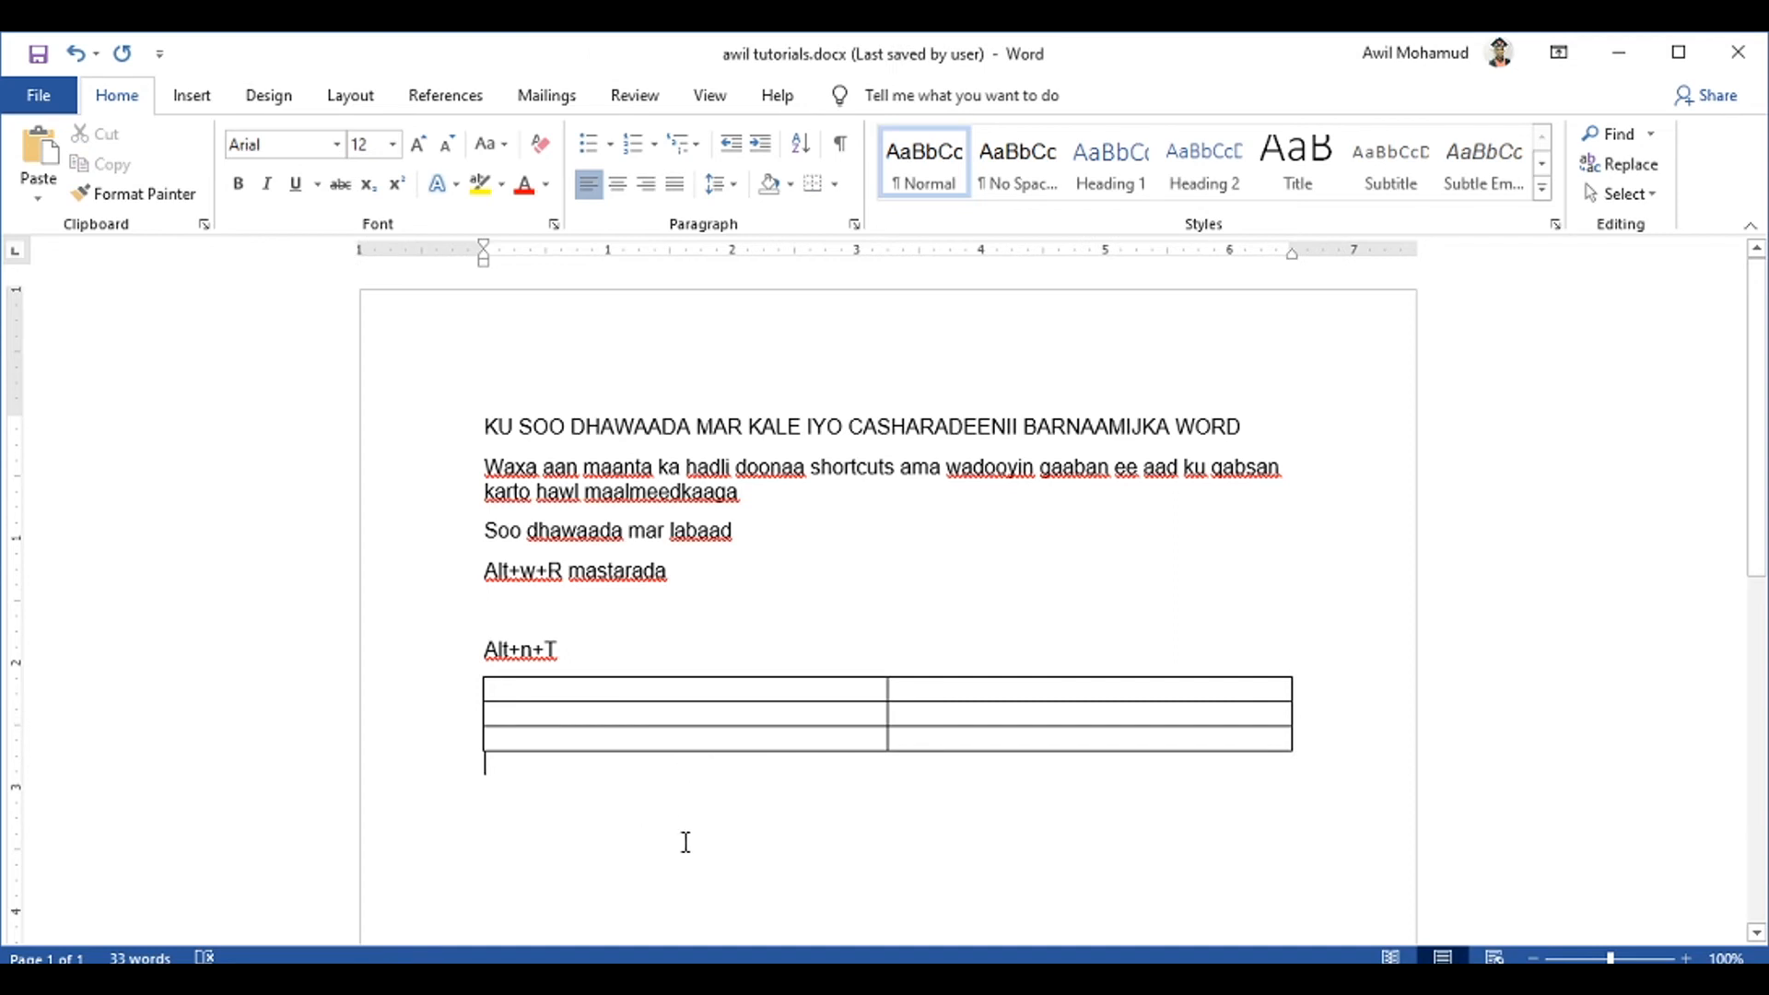
pyautogui.hotkey('ctrl', 'z')
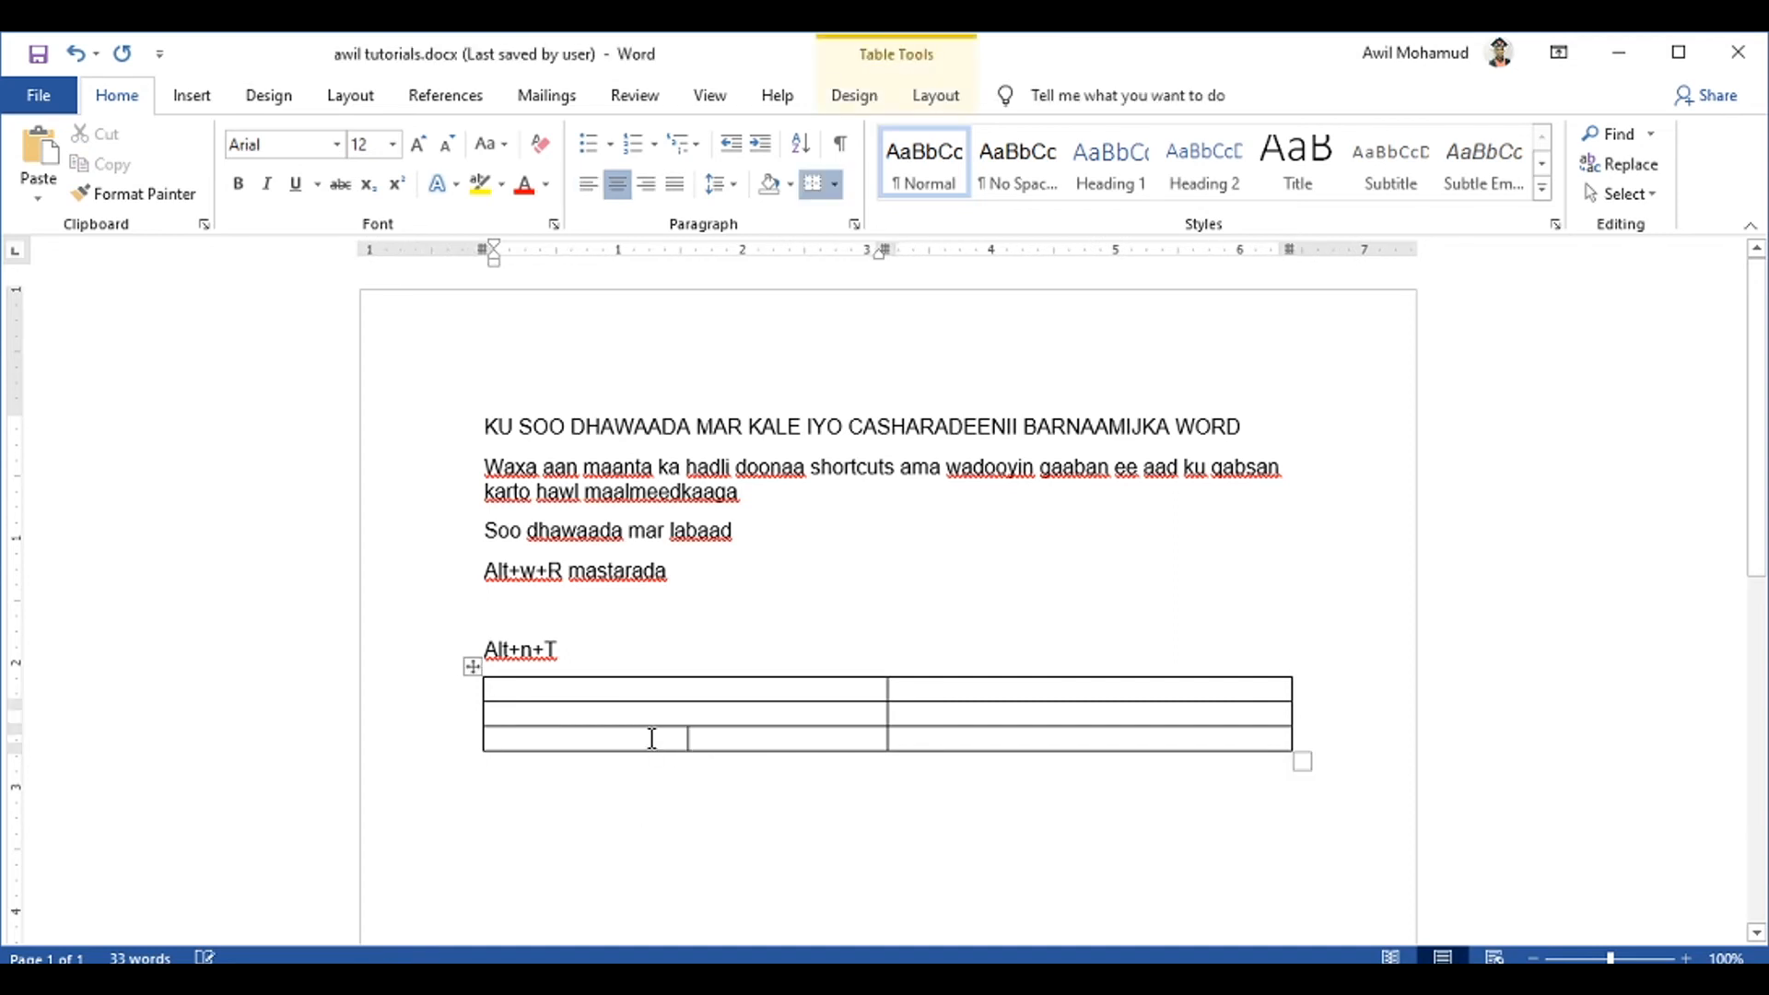
pyautogui.moveTo(664, 746); pyautogui.dragTo(682, 786)
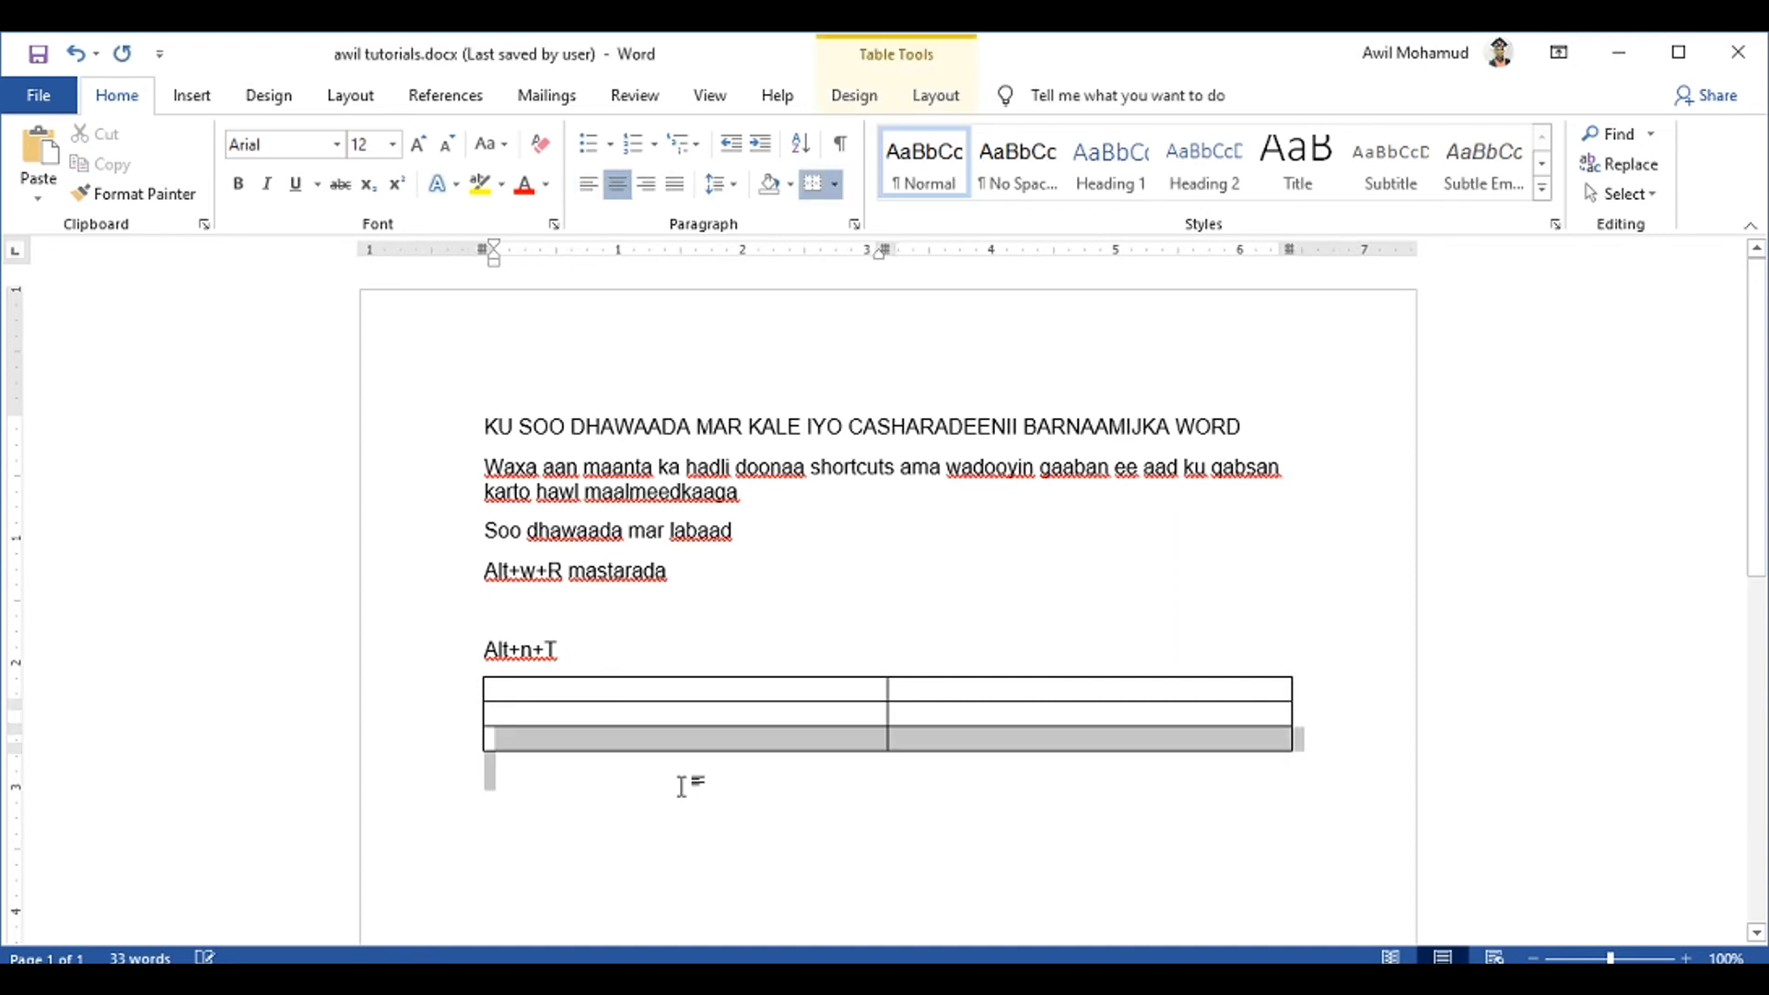
pyautogui.hotkey('ctrl', 'z')
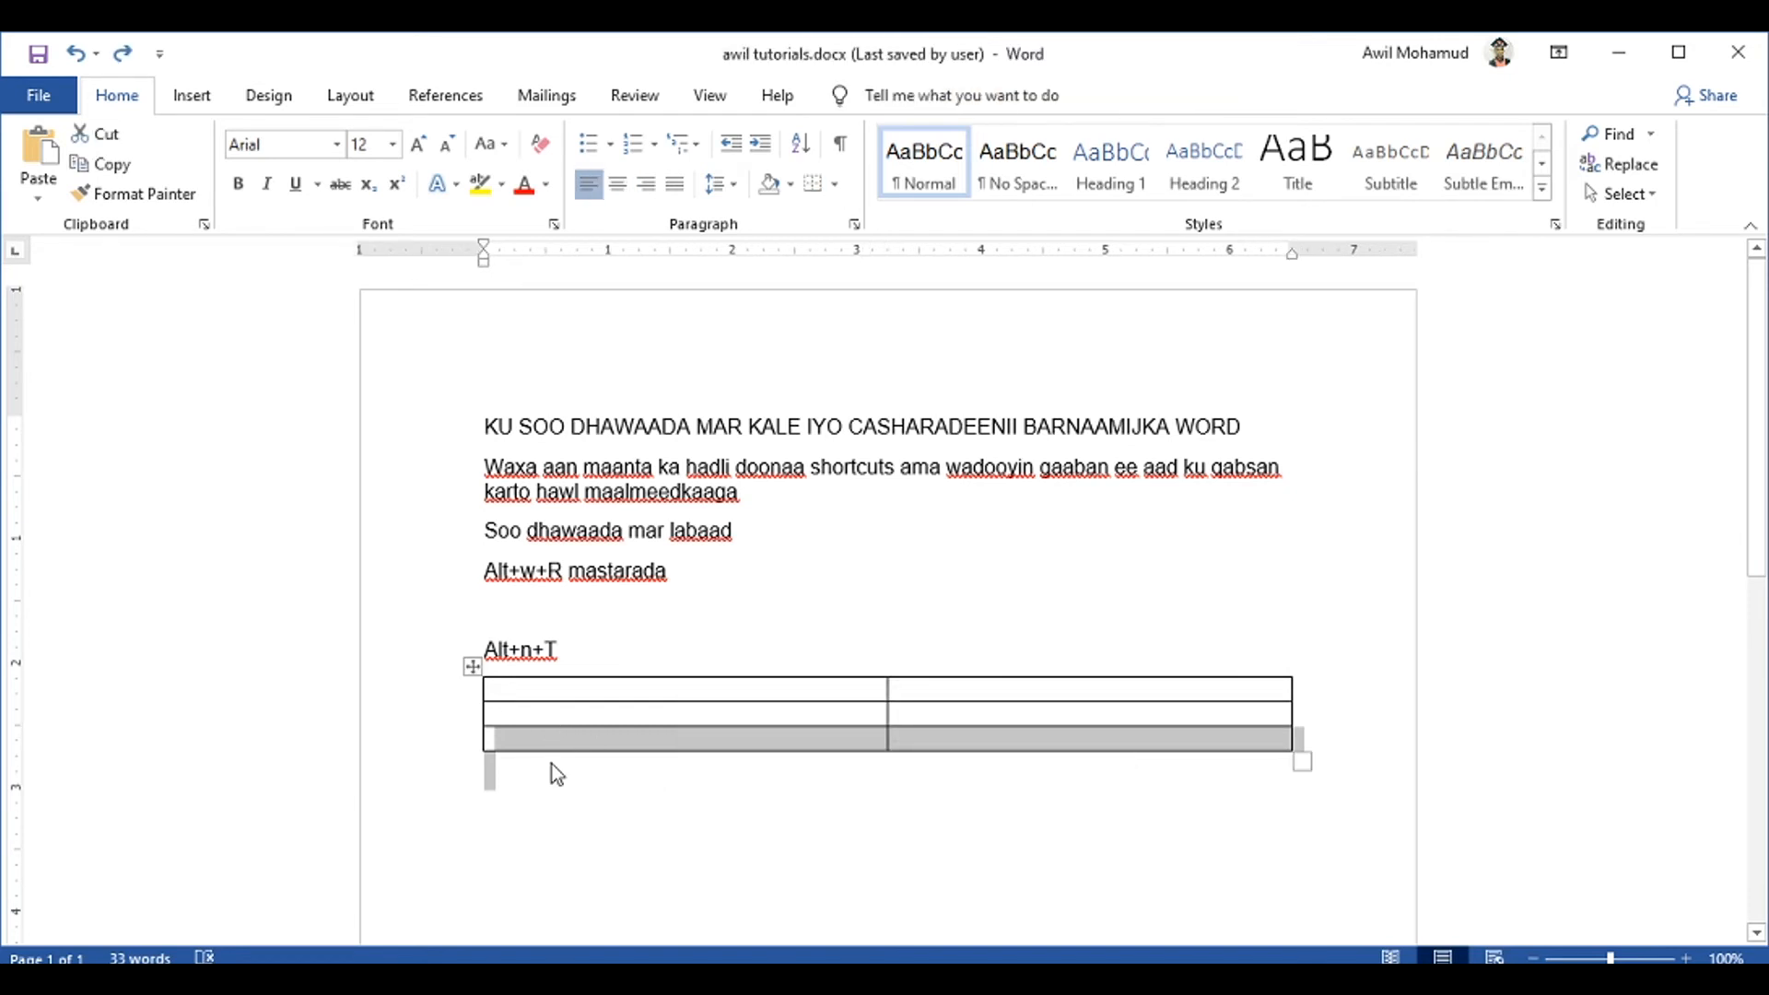
# Write the note "Row Alt+a+i+a" in the first cell of the table
pyautogui.click(653, 689)
pyautogui.write('Row ')
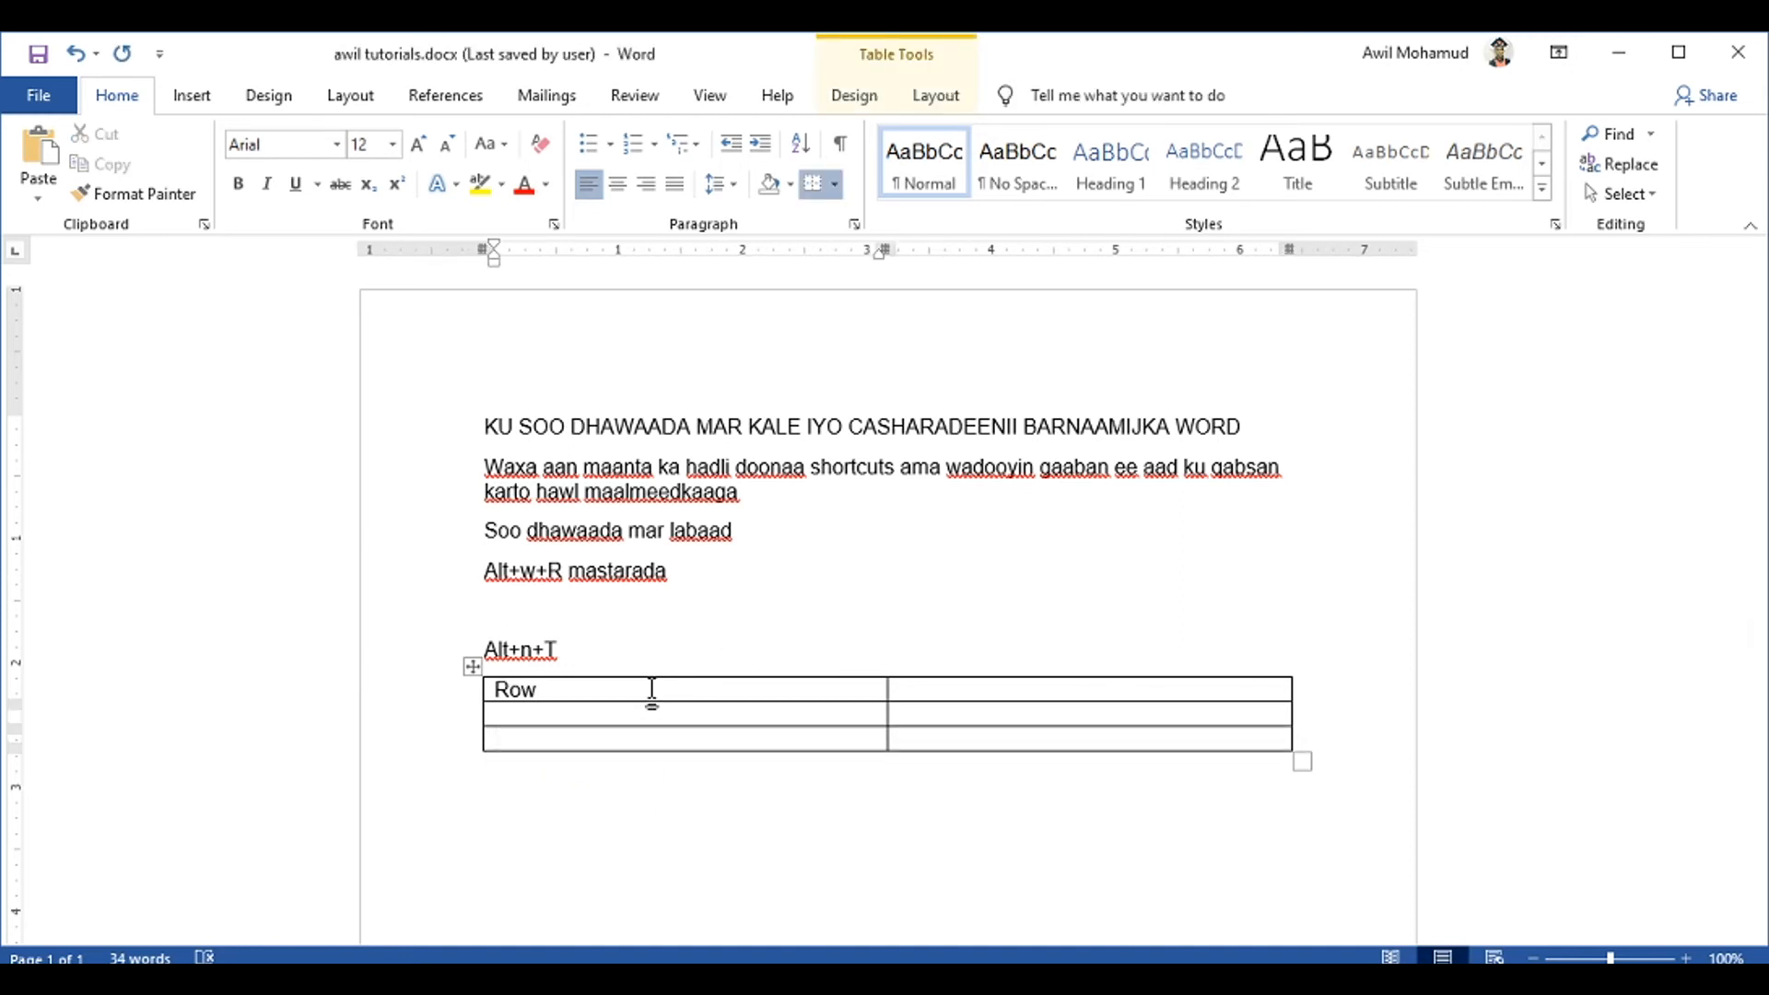
pyautogui.write('A;')
pyautogui.press('BackSpace')
pyautogui.write('lt+a+i+a')
# Write the note "Column alt+a+p" in the first cell of the table's second row
pyautogui.click(600, 712)
pyautogui.write('clo')
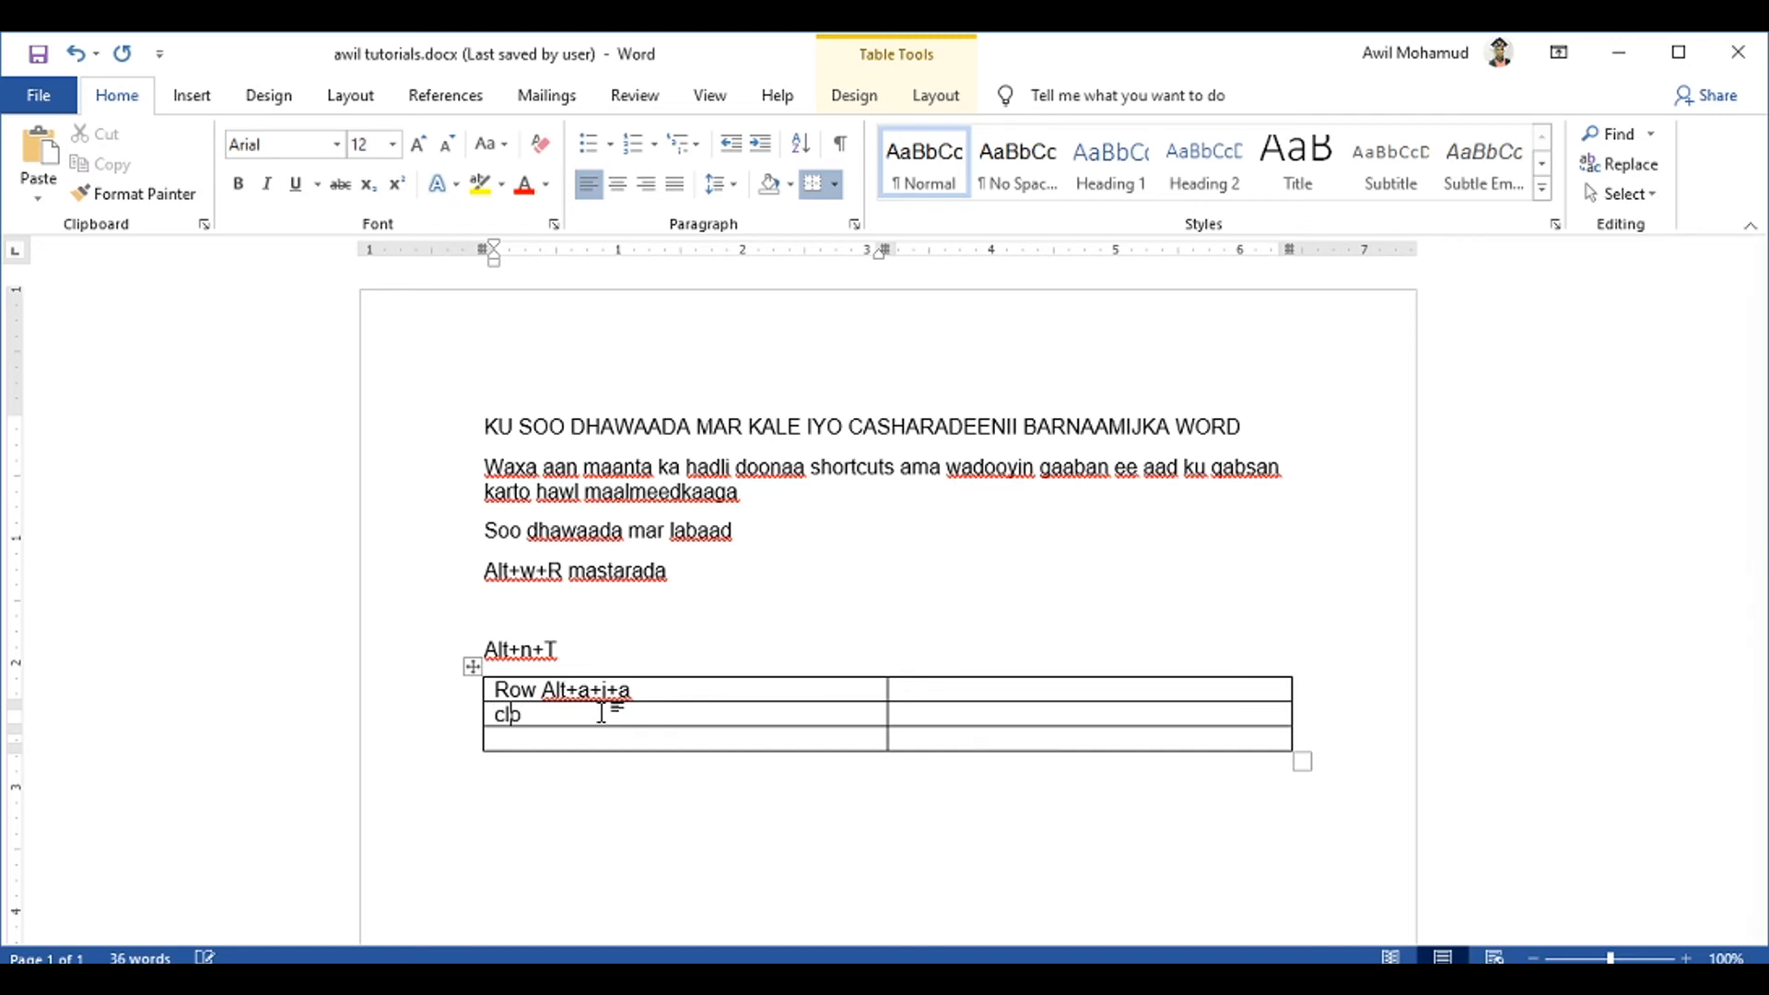
pyautogui.press('BackSpace')
pyautogui.write('o')
pyautogui.press('BackSpace')
pyautogui.press('BackSpace')
pyautogui.write('olumn alt+a+p')
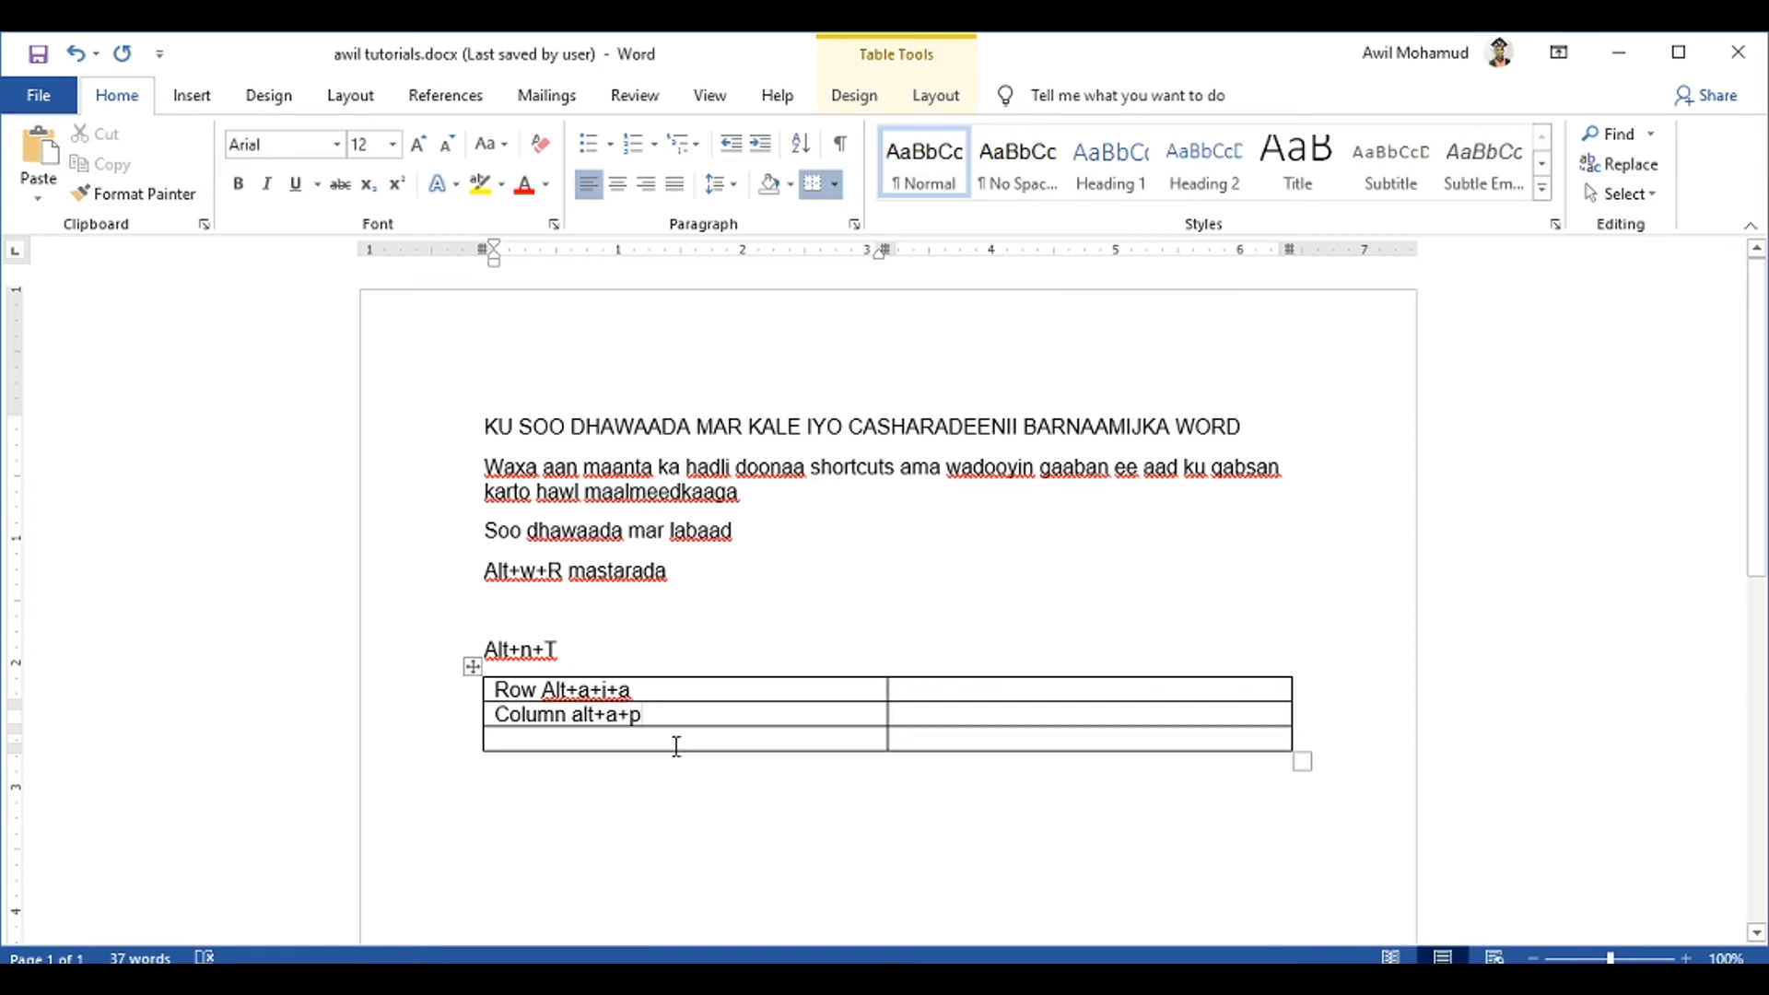
# Select the empty first cell of the table's third row and move it just below the table to form a single-cell row
pyautogui.click(659, 810)
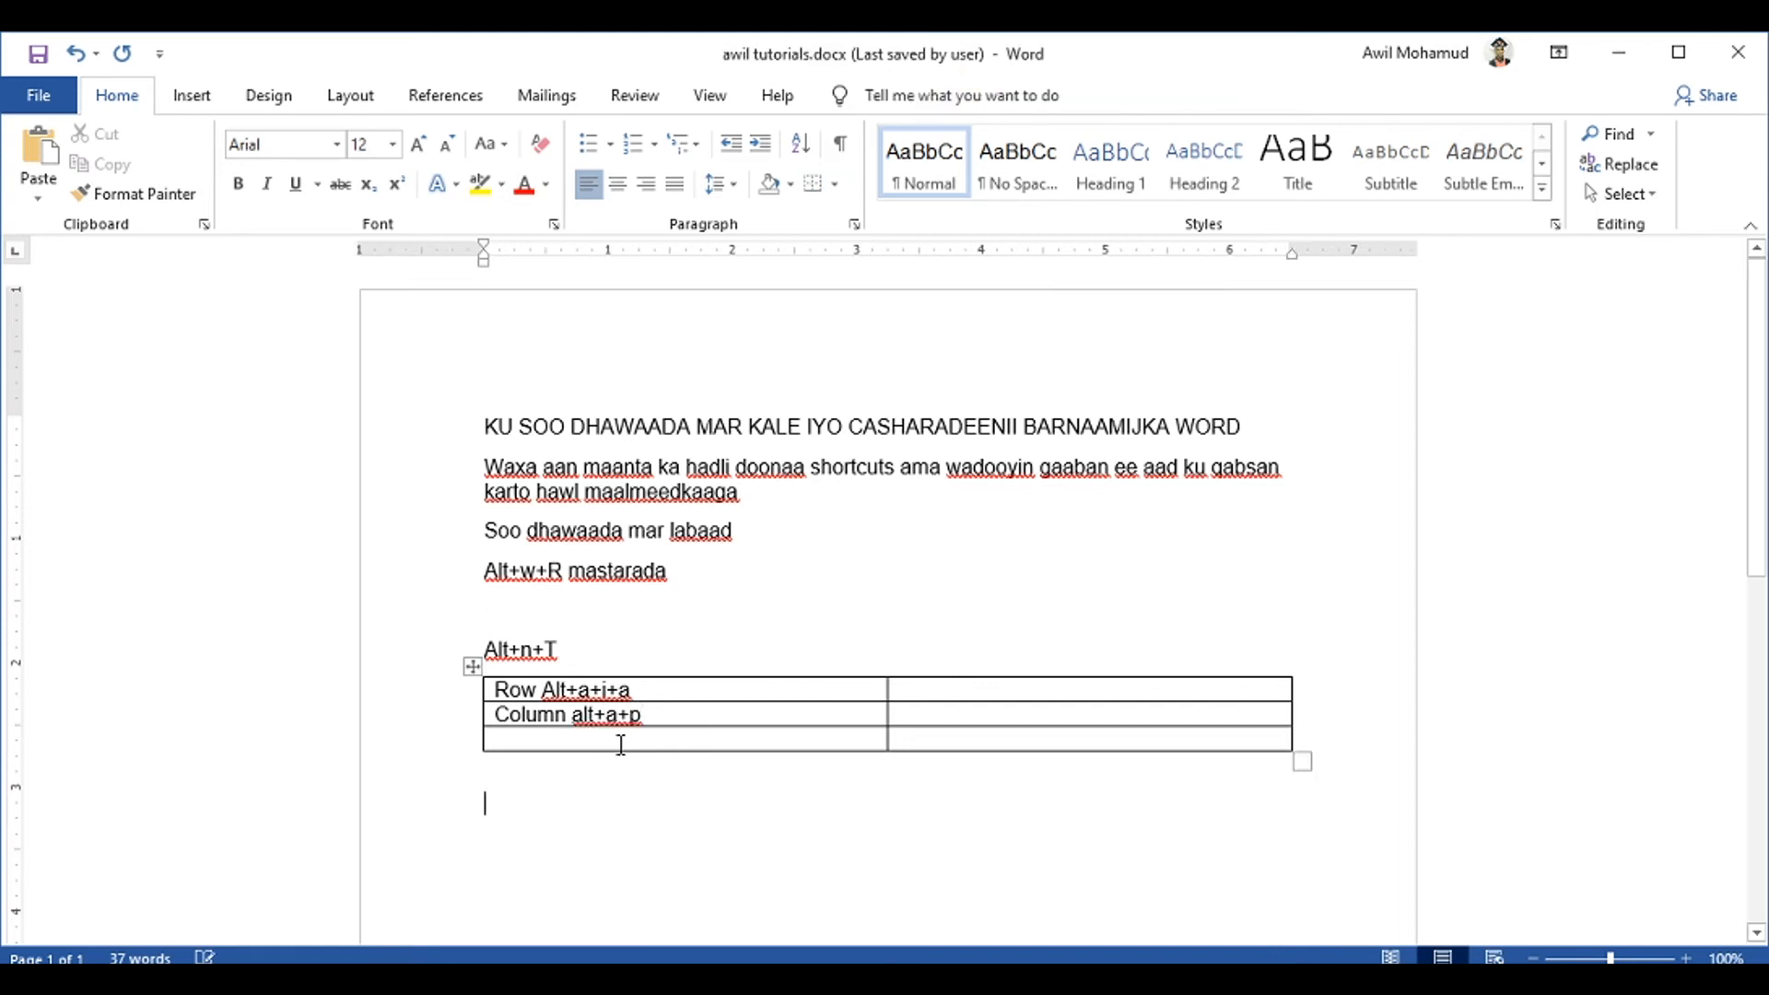
pyautogui.click(620, 744)
pyautogui.doubleClick(592, 742)
pyautogui.moveTo(591, 742)
pyautogui.mouseDown()
pyautogui.moveTo(661, 774)
pyautogui.moveTo(639, 738)
pyautogui.moveTo(672, 758)
pyautogui.moveTo(584, 772)
pyautogui.mouseUp()
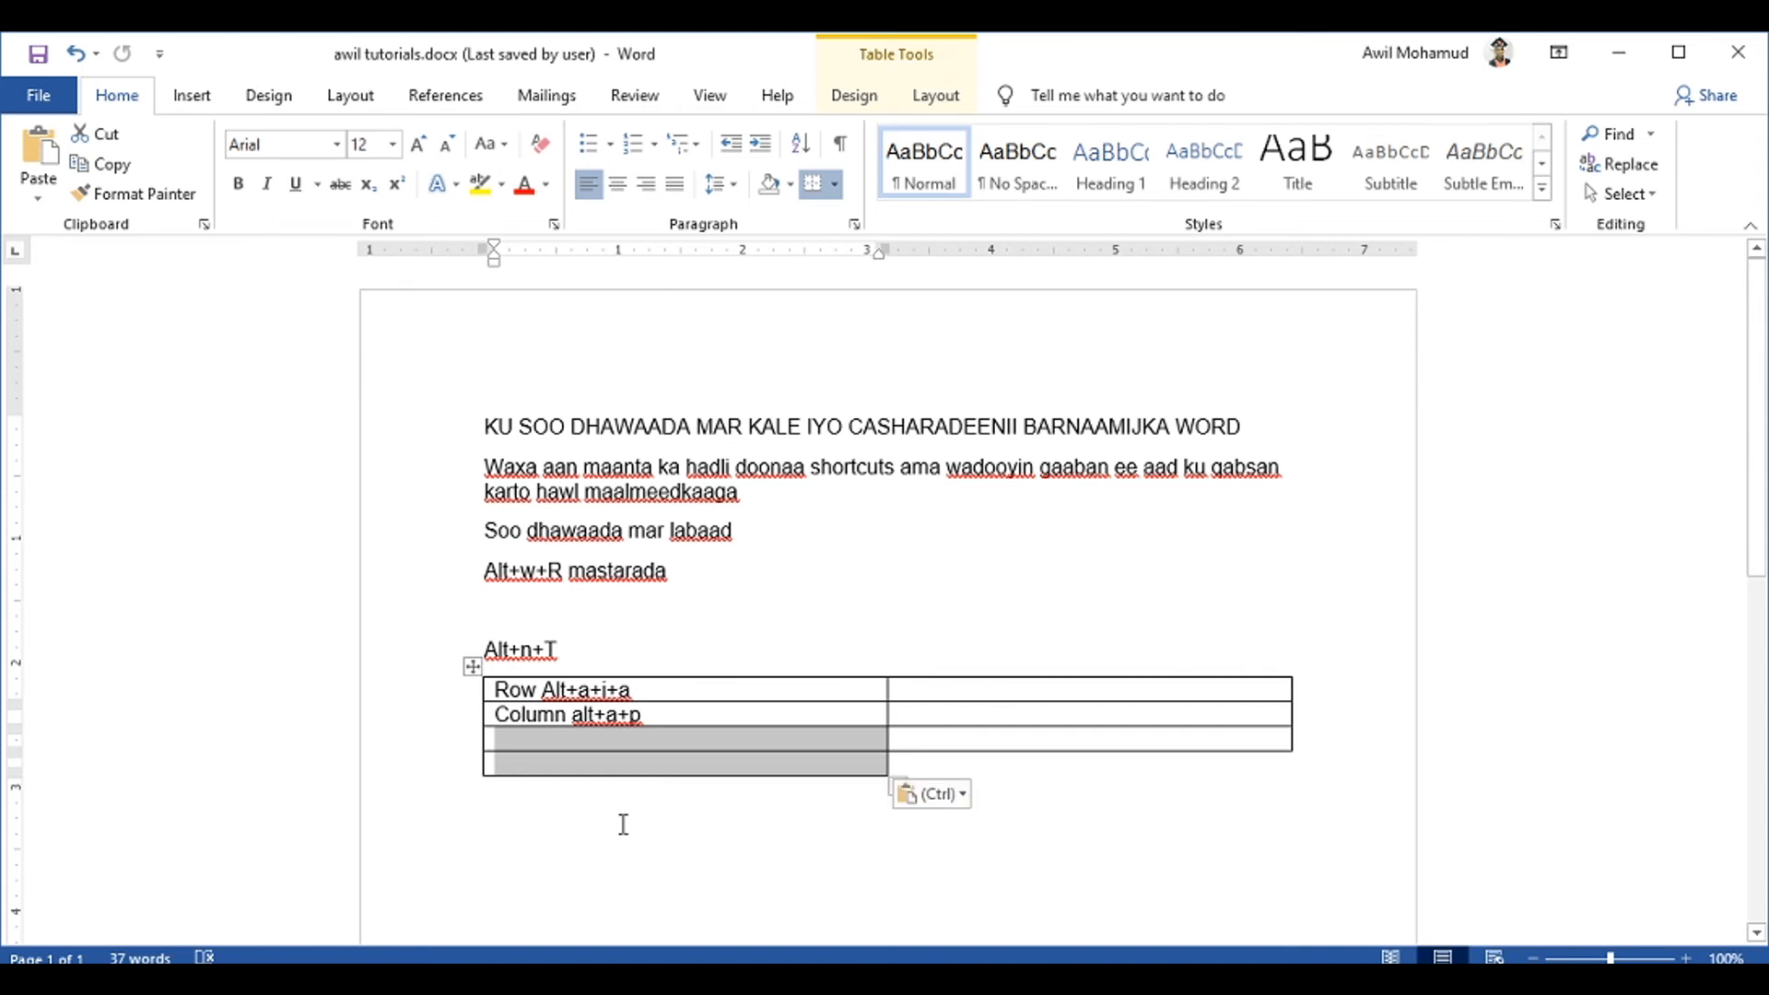
# Try to insert a row from the selected empty cells and from the second cell of the third row
pyautogui.hotkey('alt', 'a')
pyautogui.press('a')
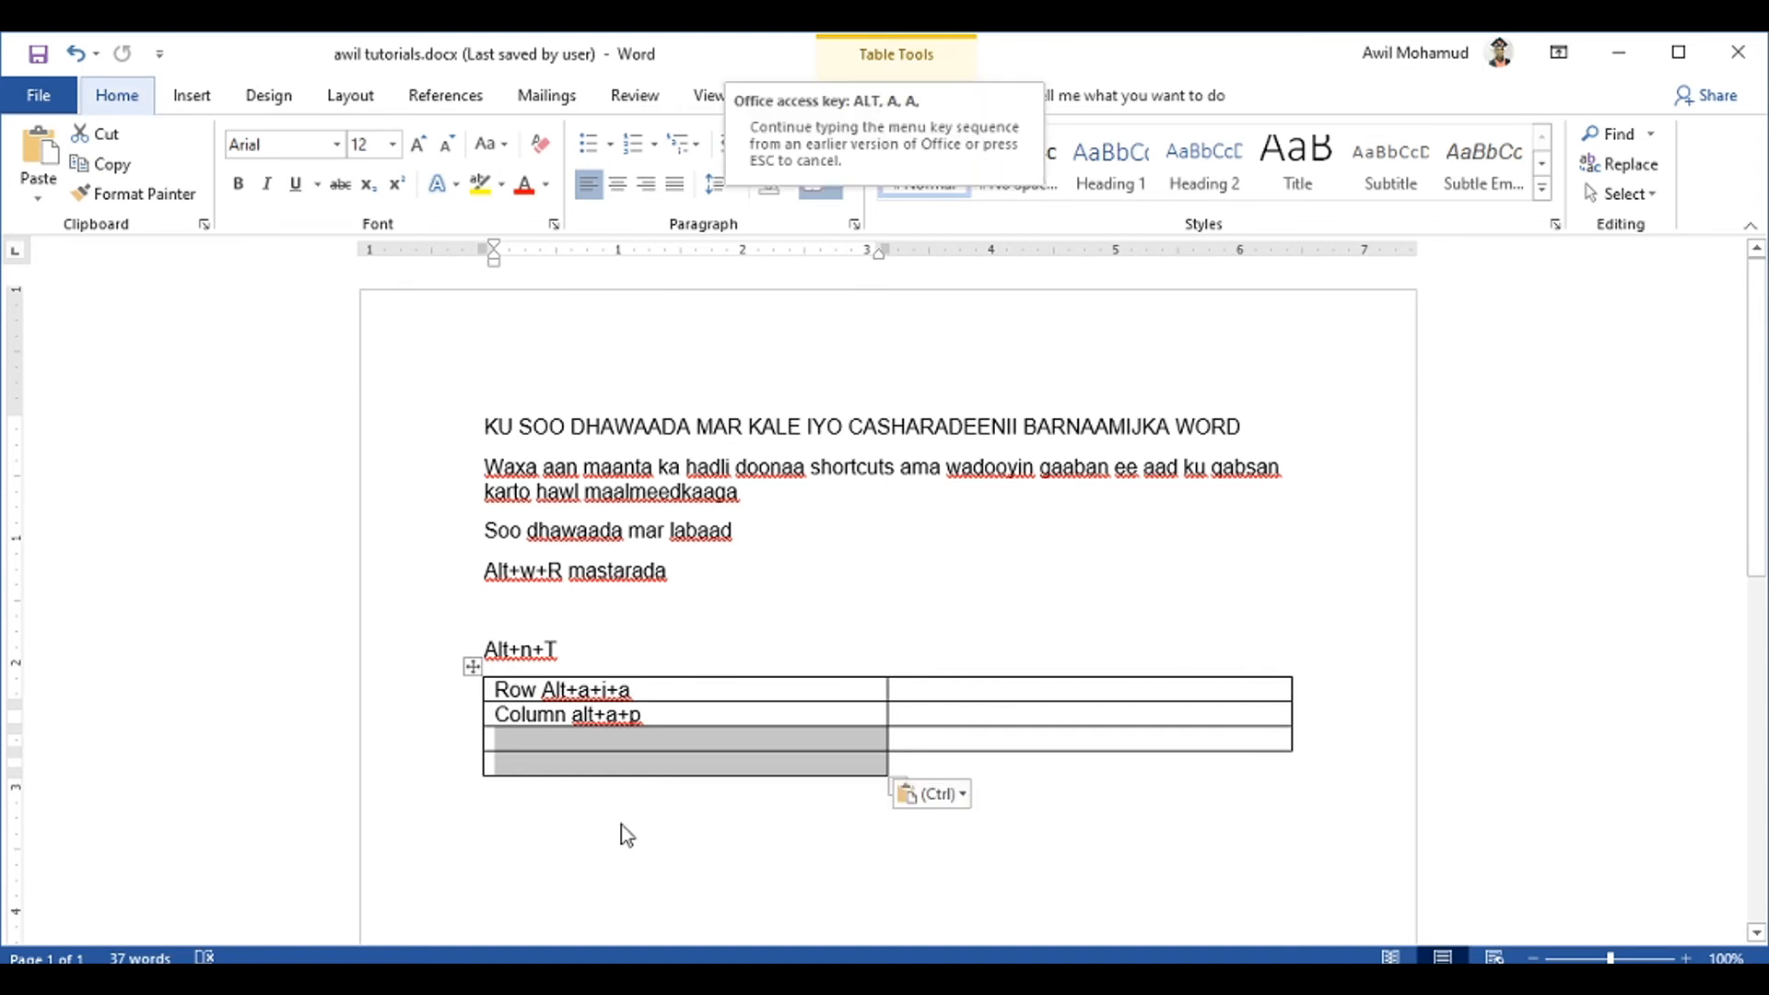
pyautogui.click(942, 738)
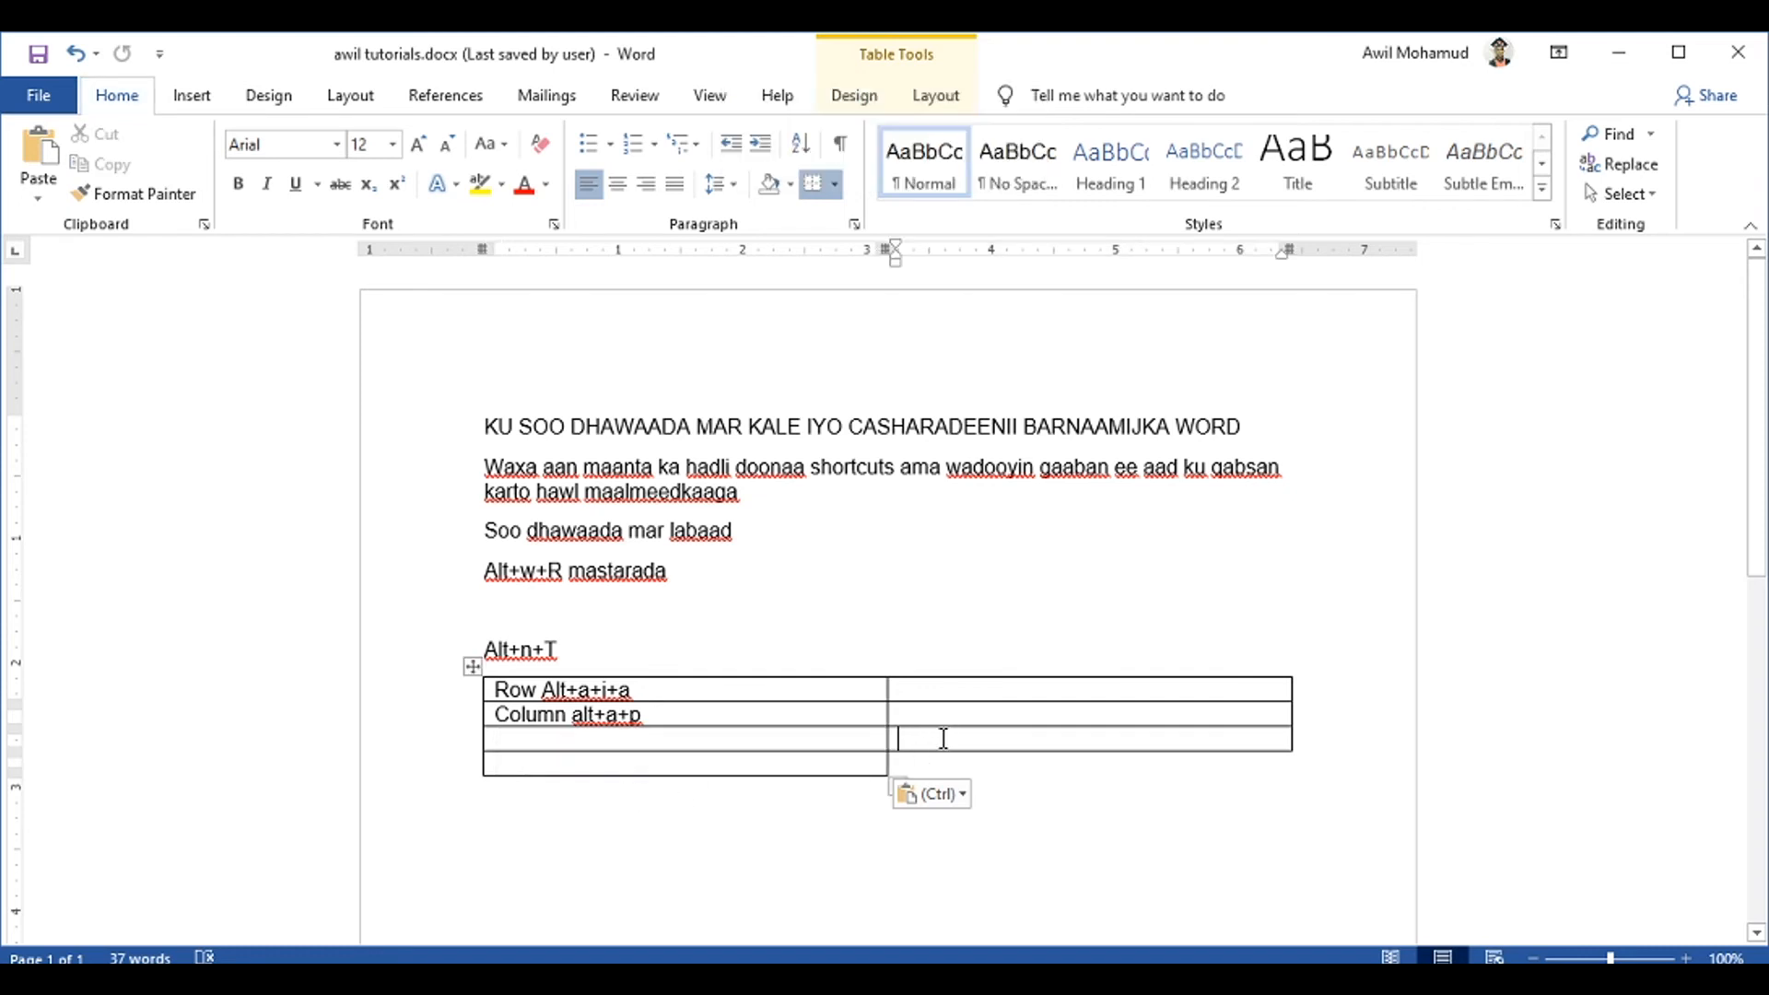
pyautogui.press('alt')
pyautogui.press('a')
pyautogui.press('a')
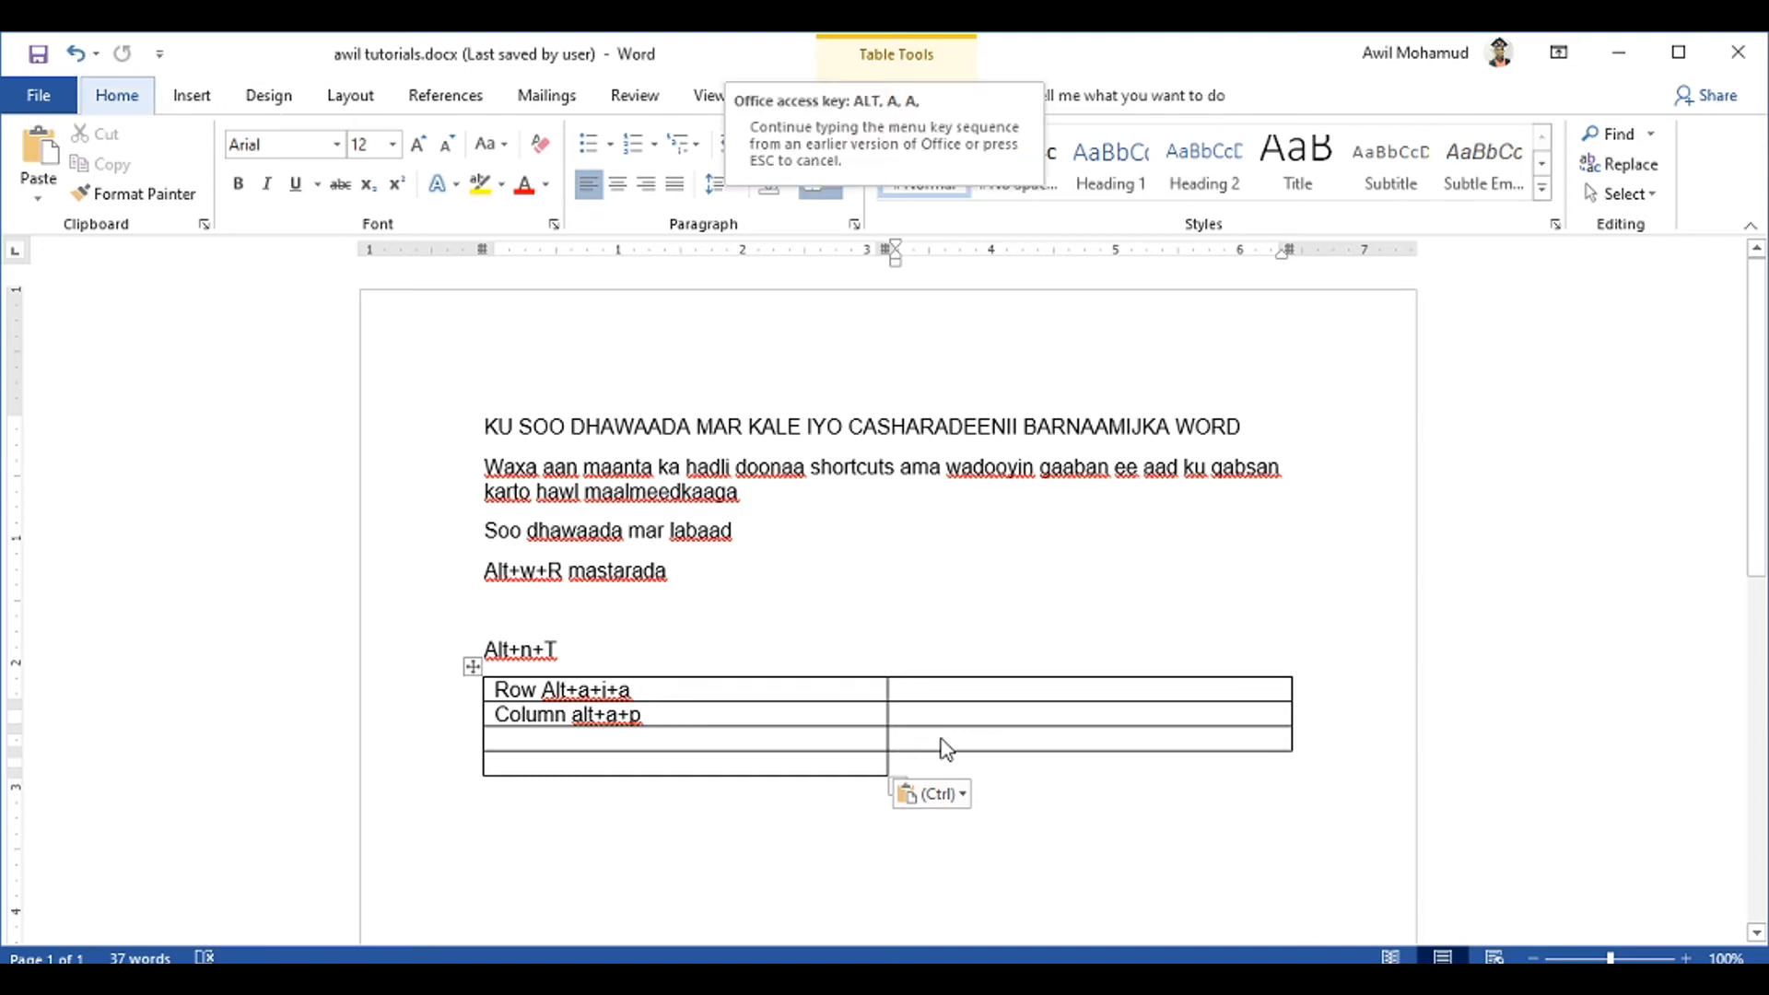
# Try again to insert a row, first from the end of the single-cell row and with the third row's second cell selected
pyautogui.click(955, 767)
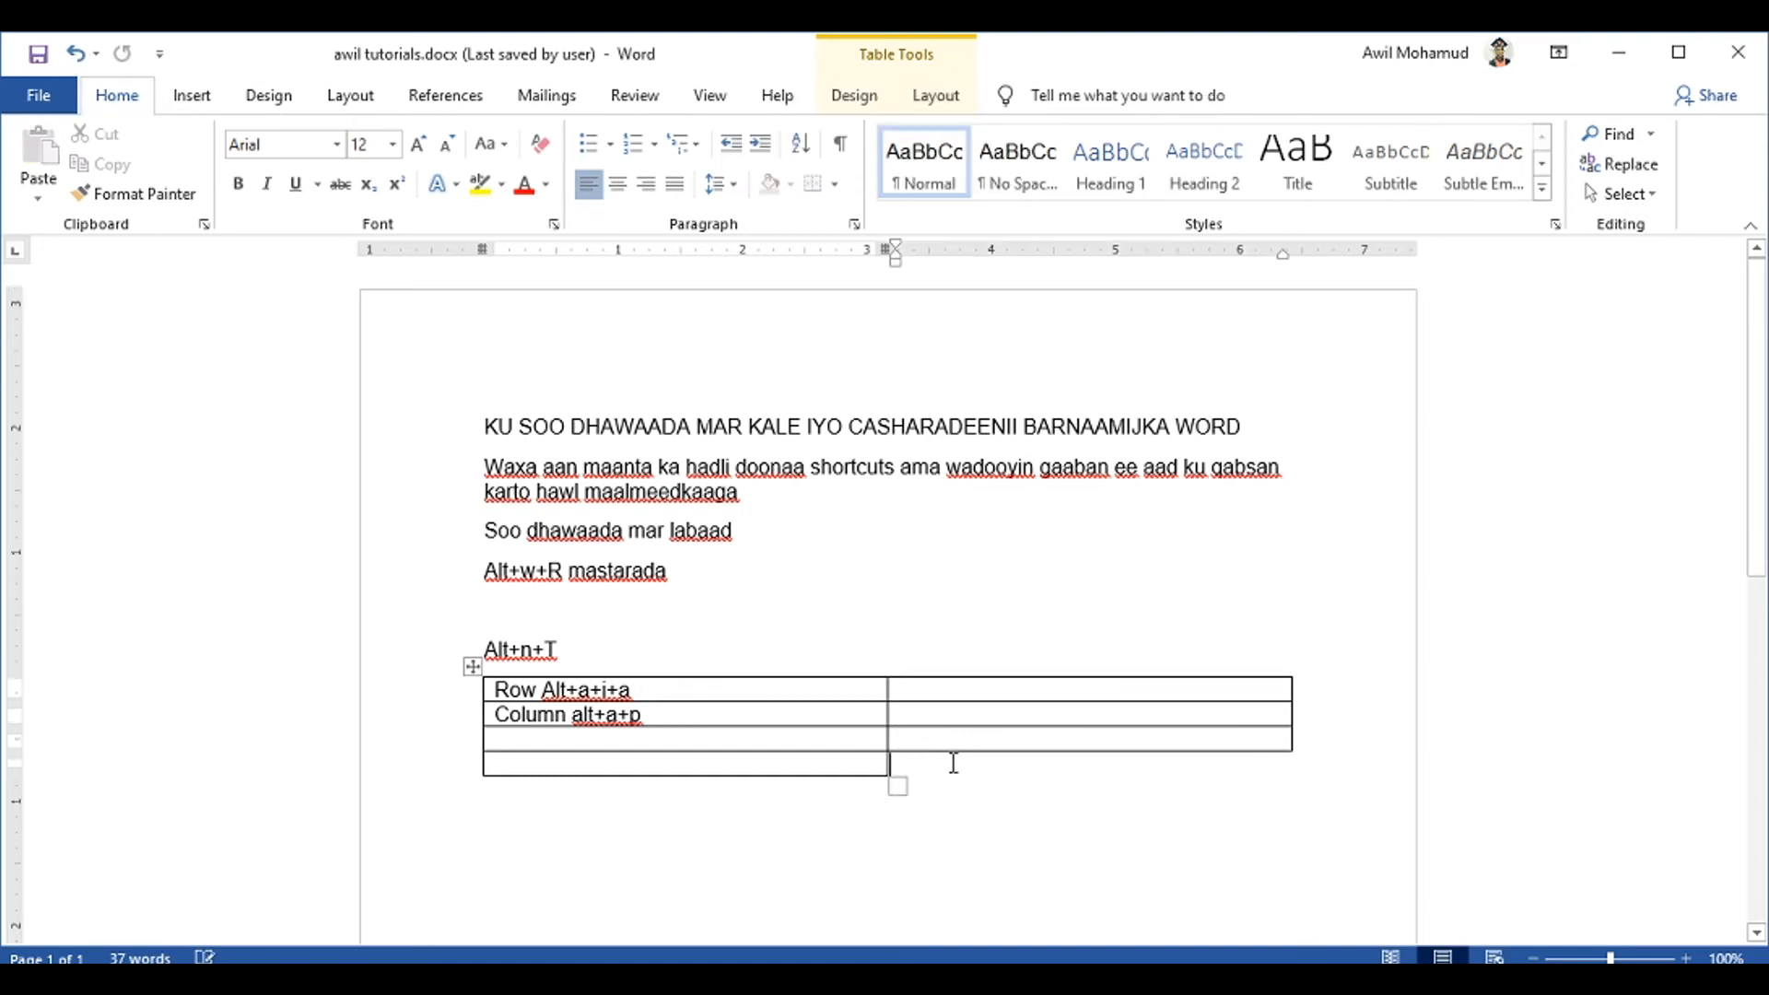
pyautogui.hotkey('alt', 'a')
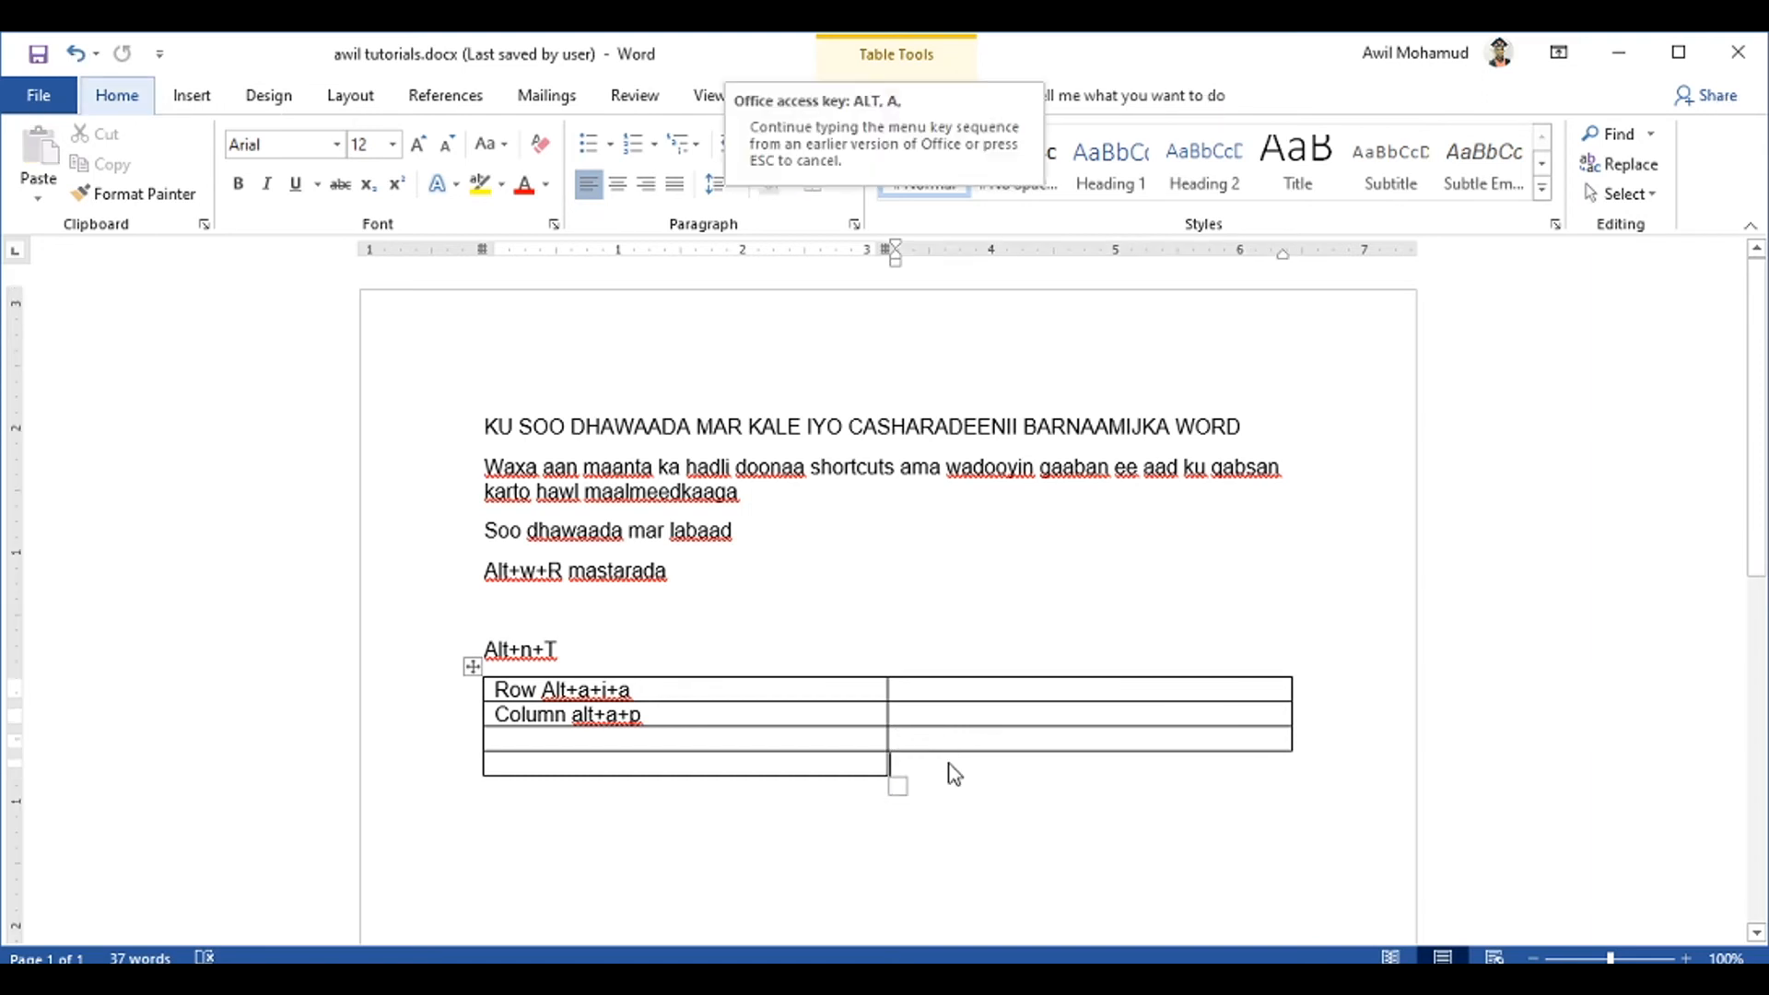
pyautogui.press('Escape')
pyautogui.click(914, 742)
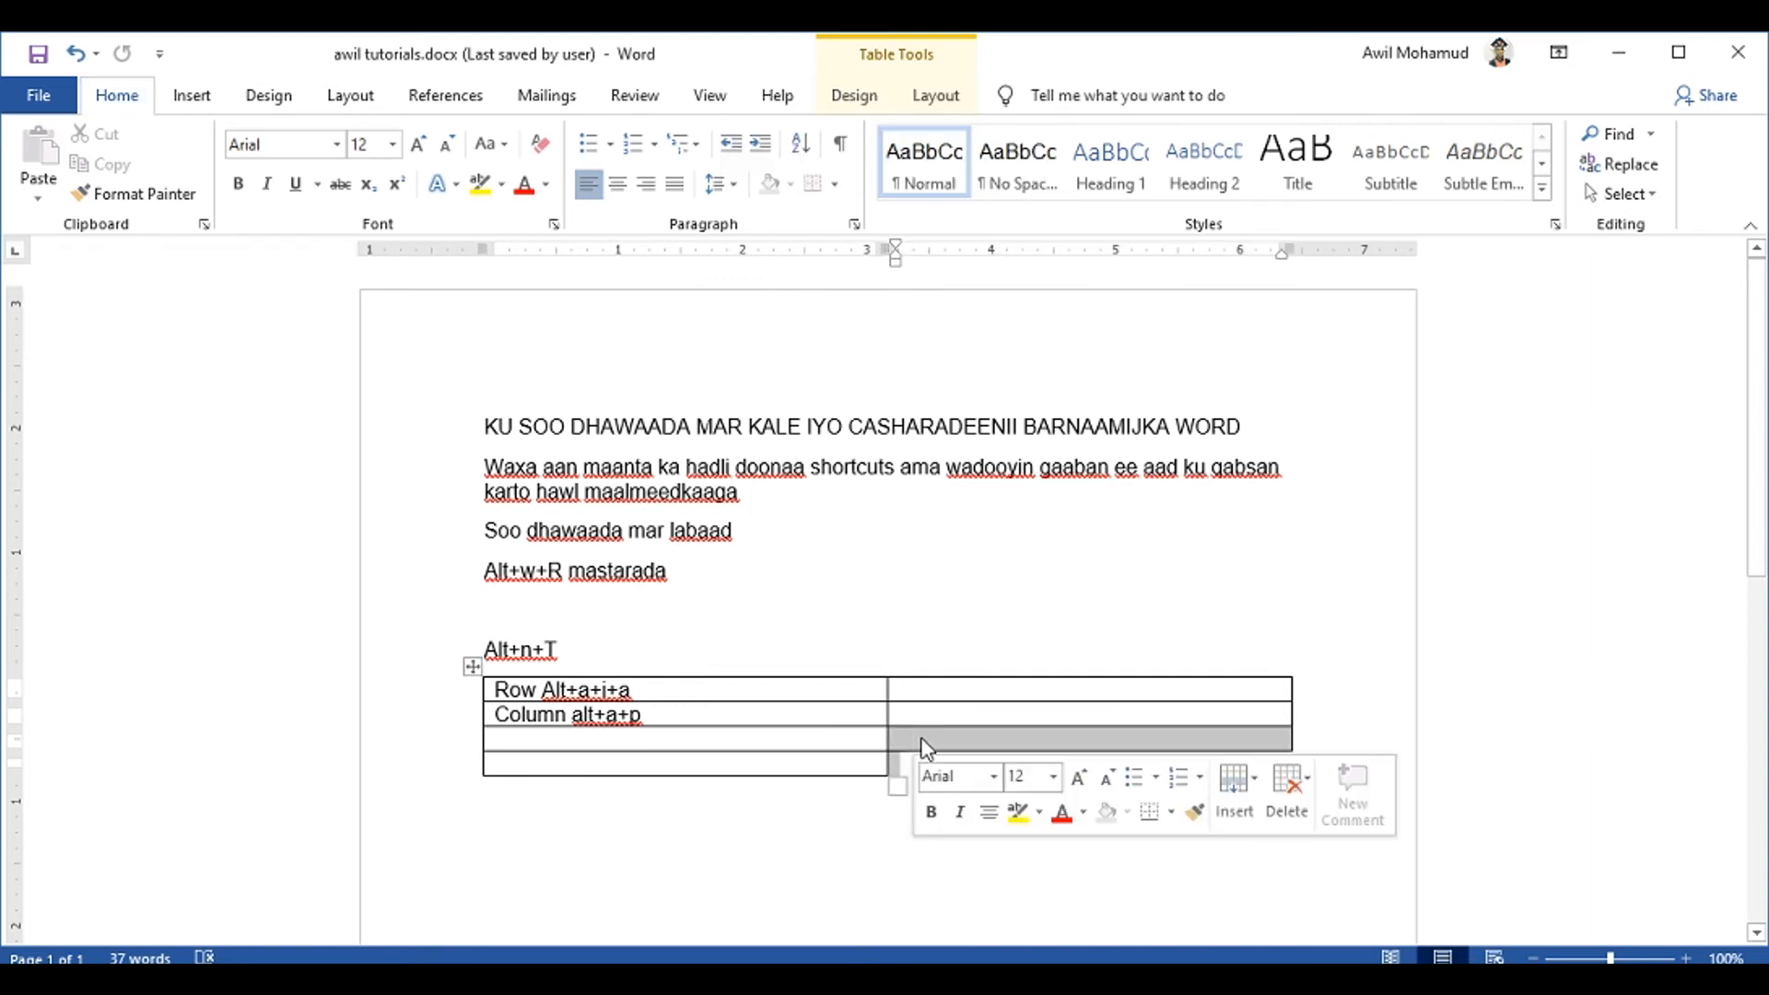
pyautogui.doubleClick(923, 740)
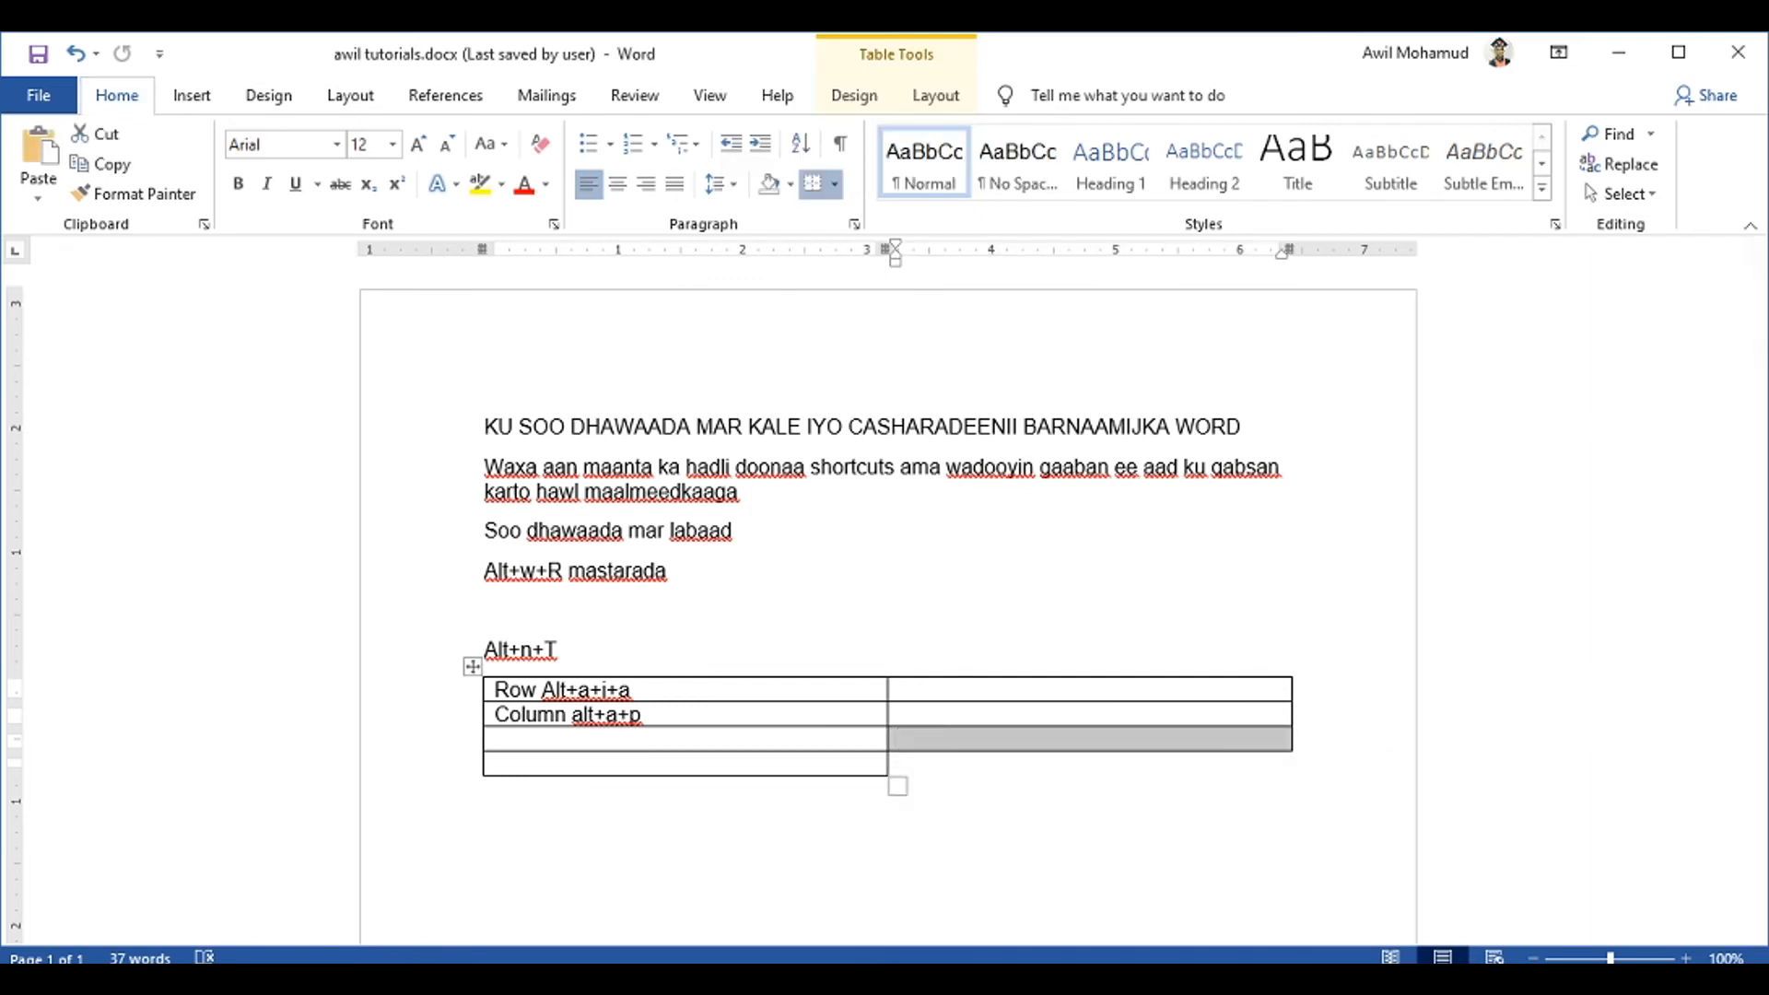
pyautogui.press('alt')
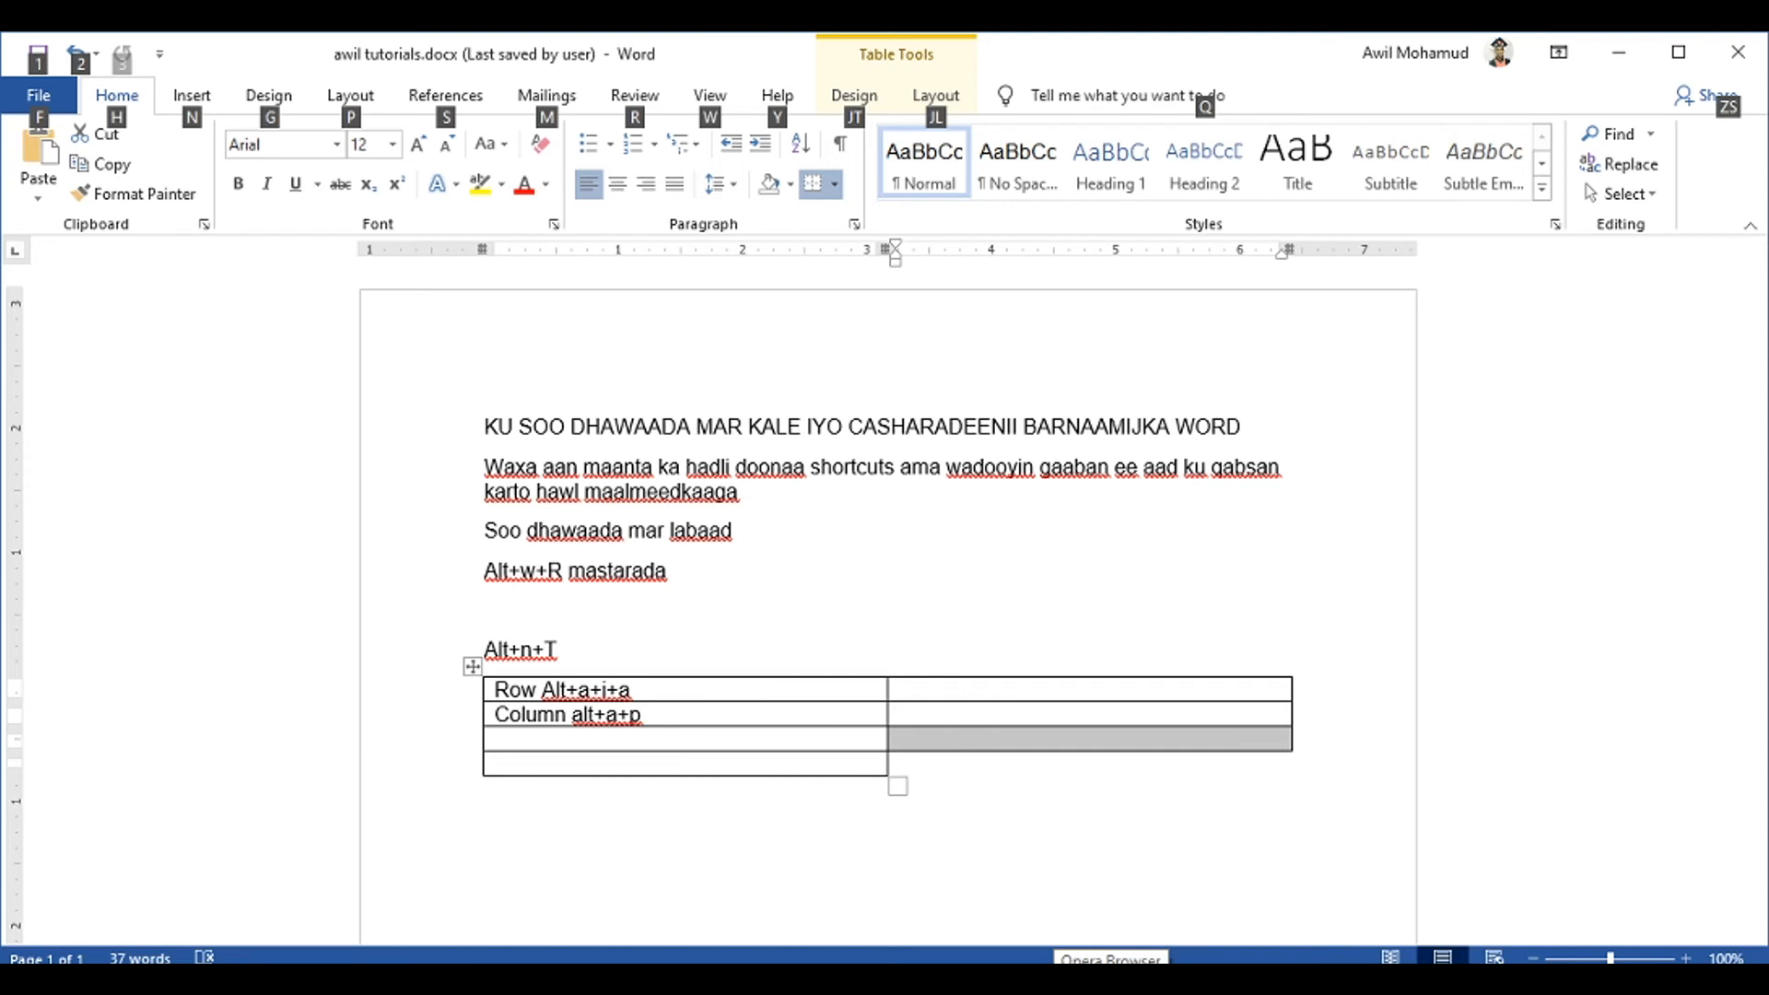
pyautogui.press('a')
pyautogui.press('a')
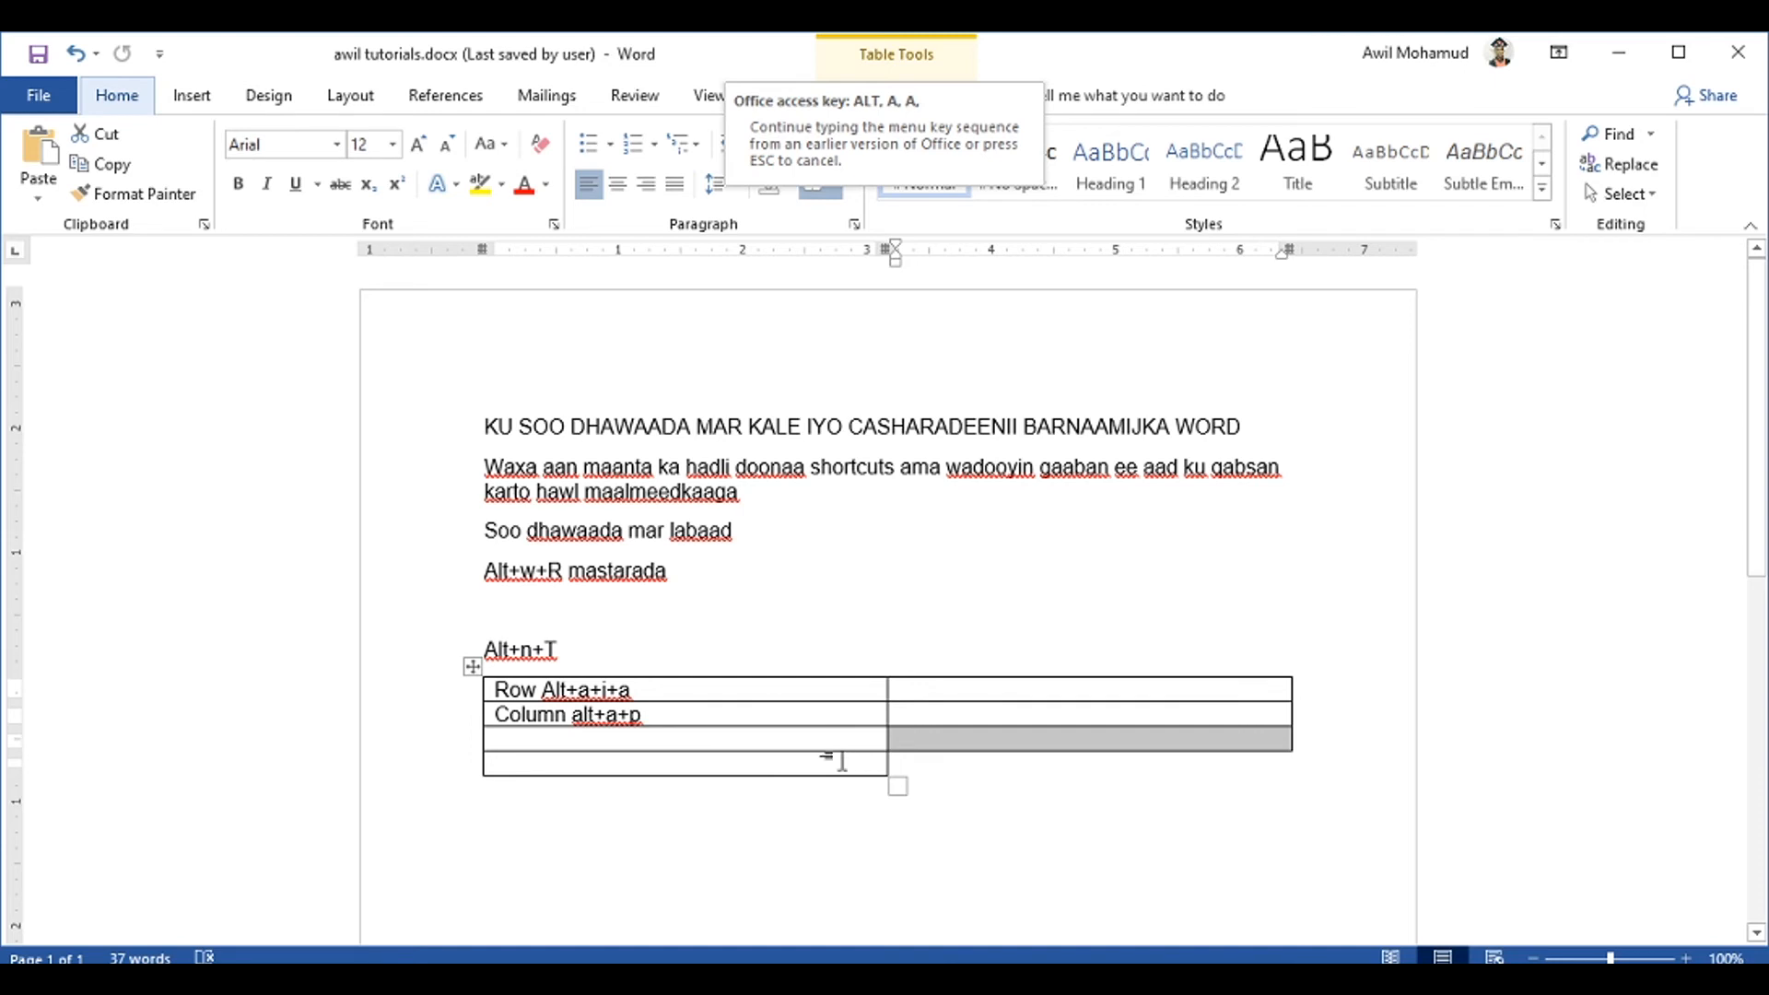
# Write the note "Row to delete alt+a+d+r" directly below the table and add a new line
pyautogui.click(686, 802)
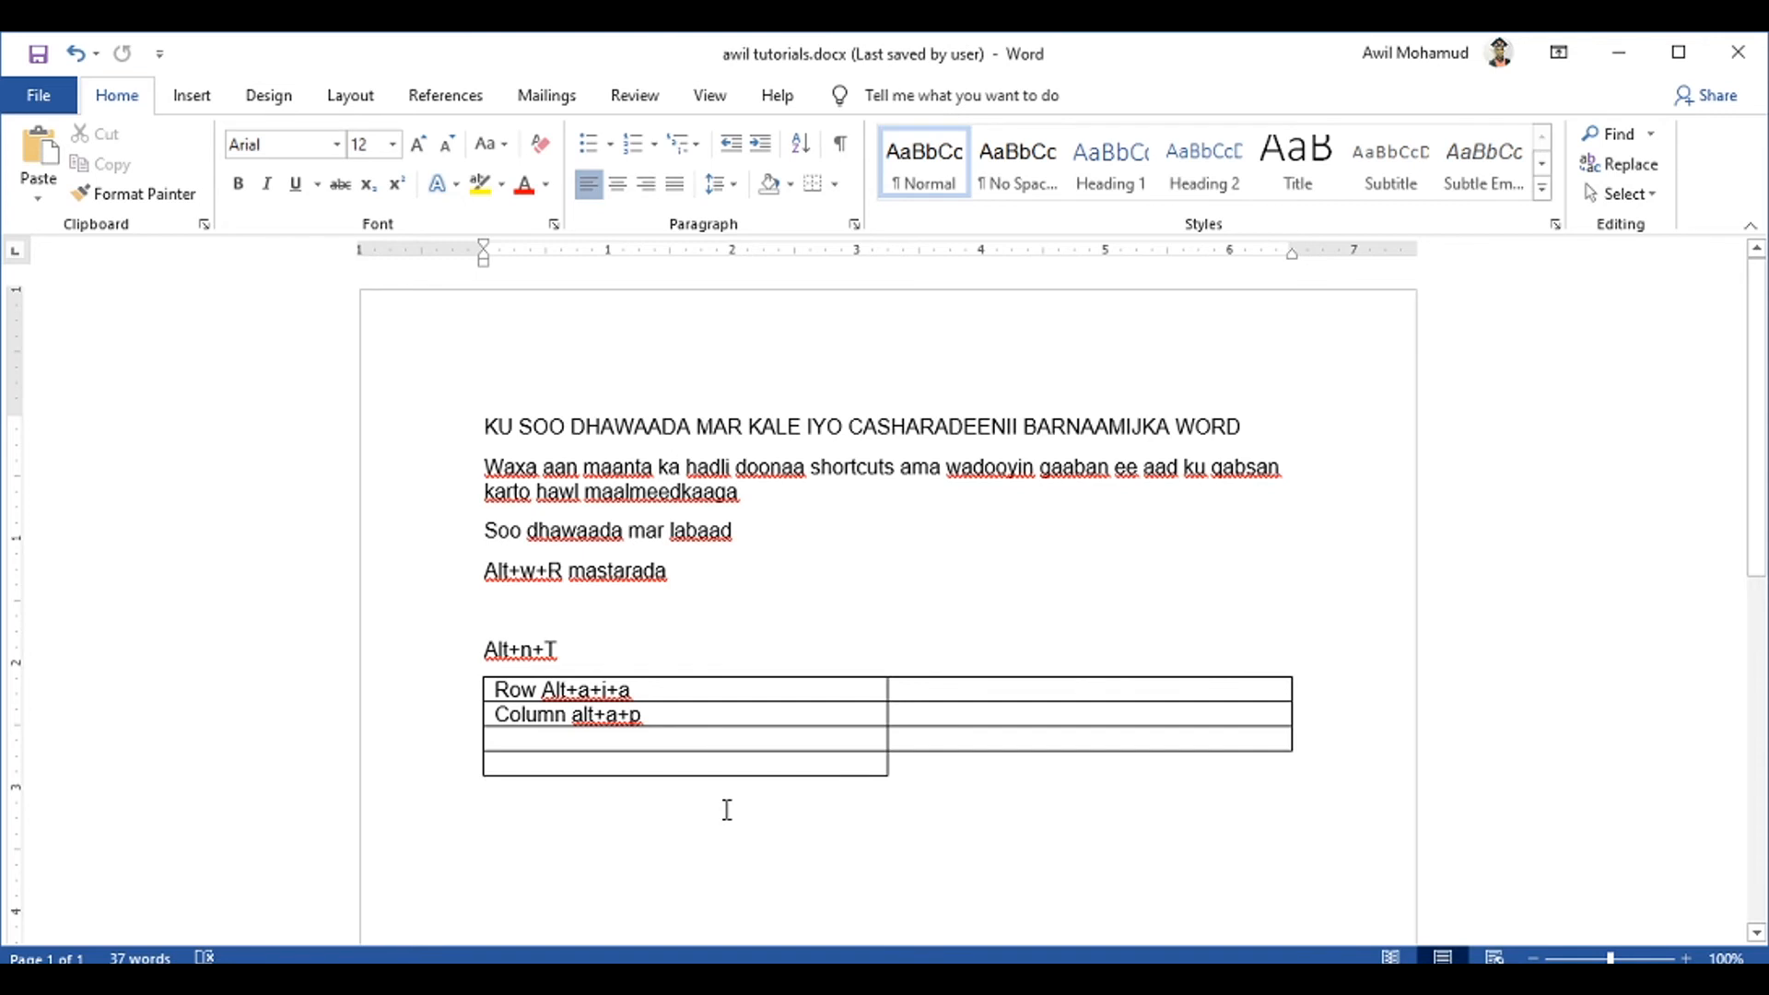
pyautogui.write('row t')
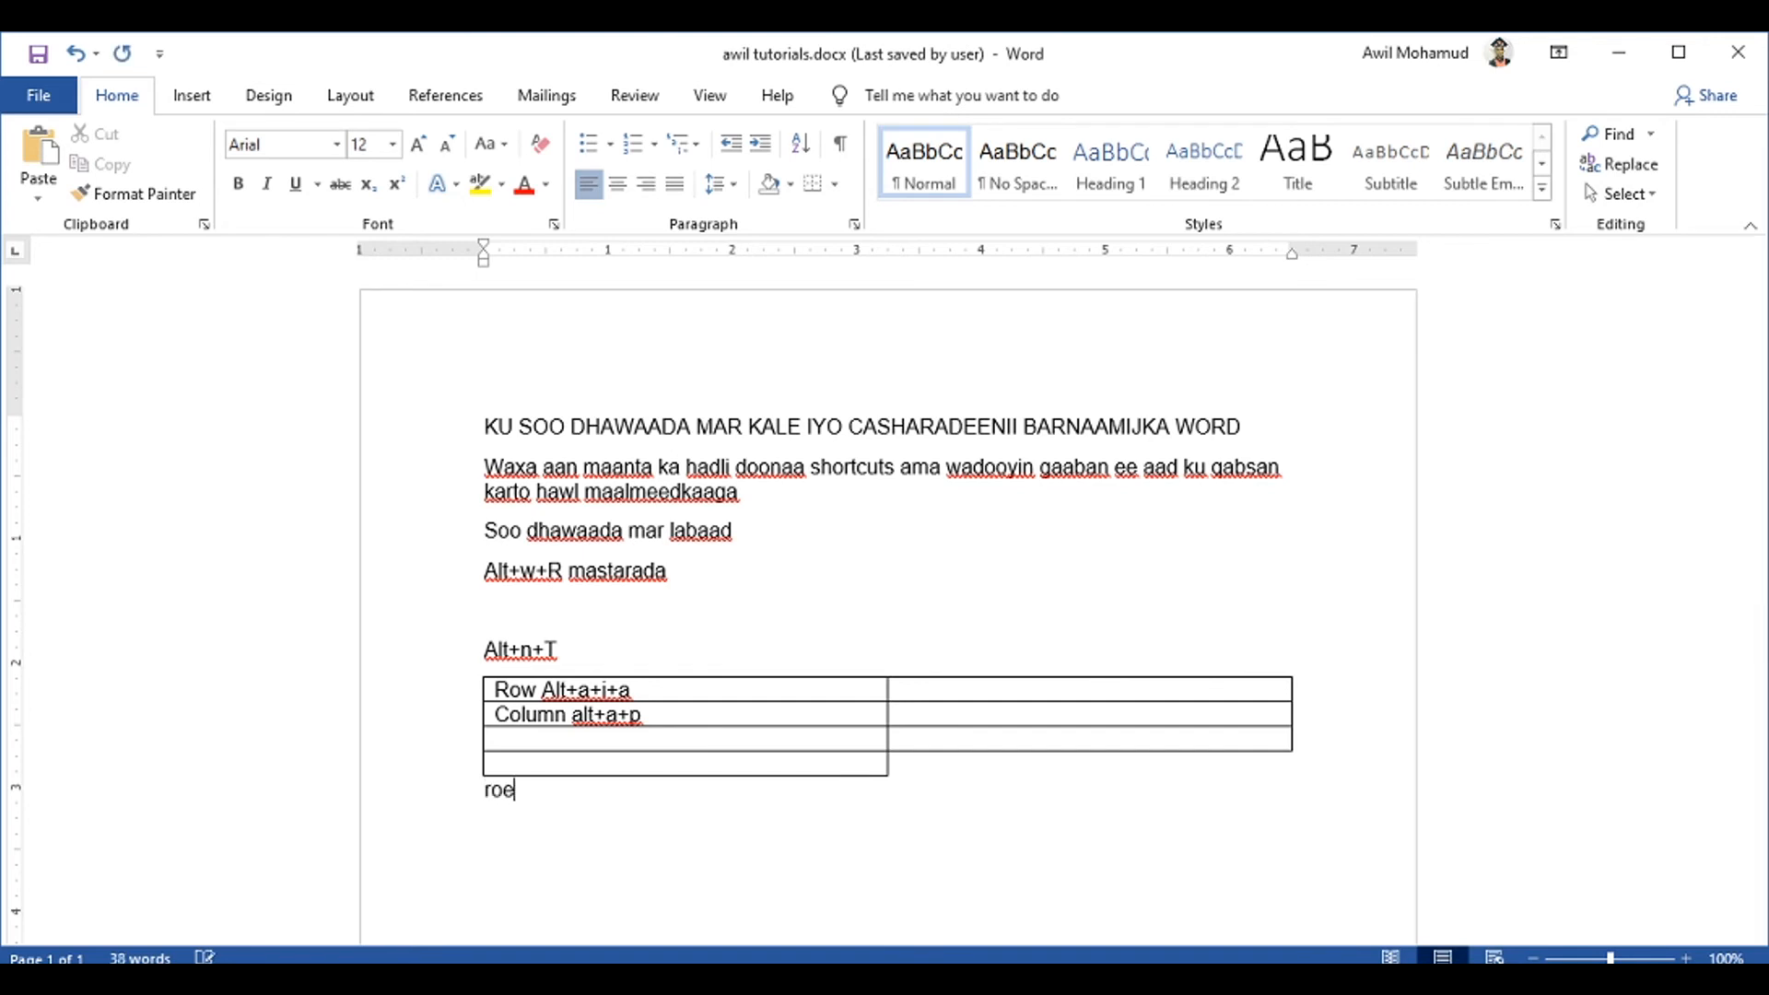
pyautogui.write('o')
pyautogui.press('BackSpace')
pyautogui.write('o delete ')
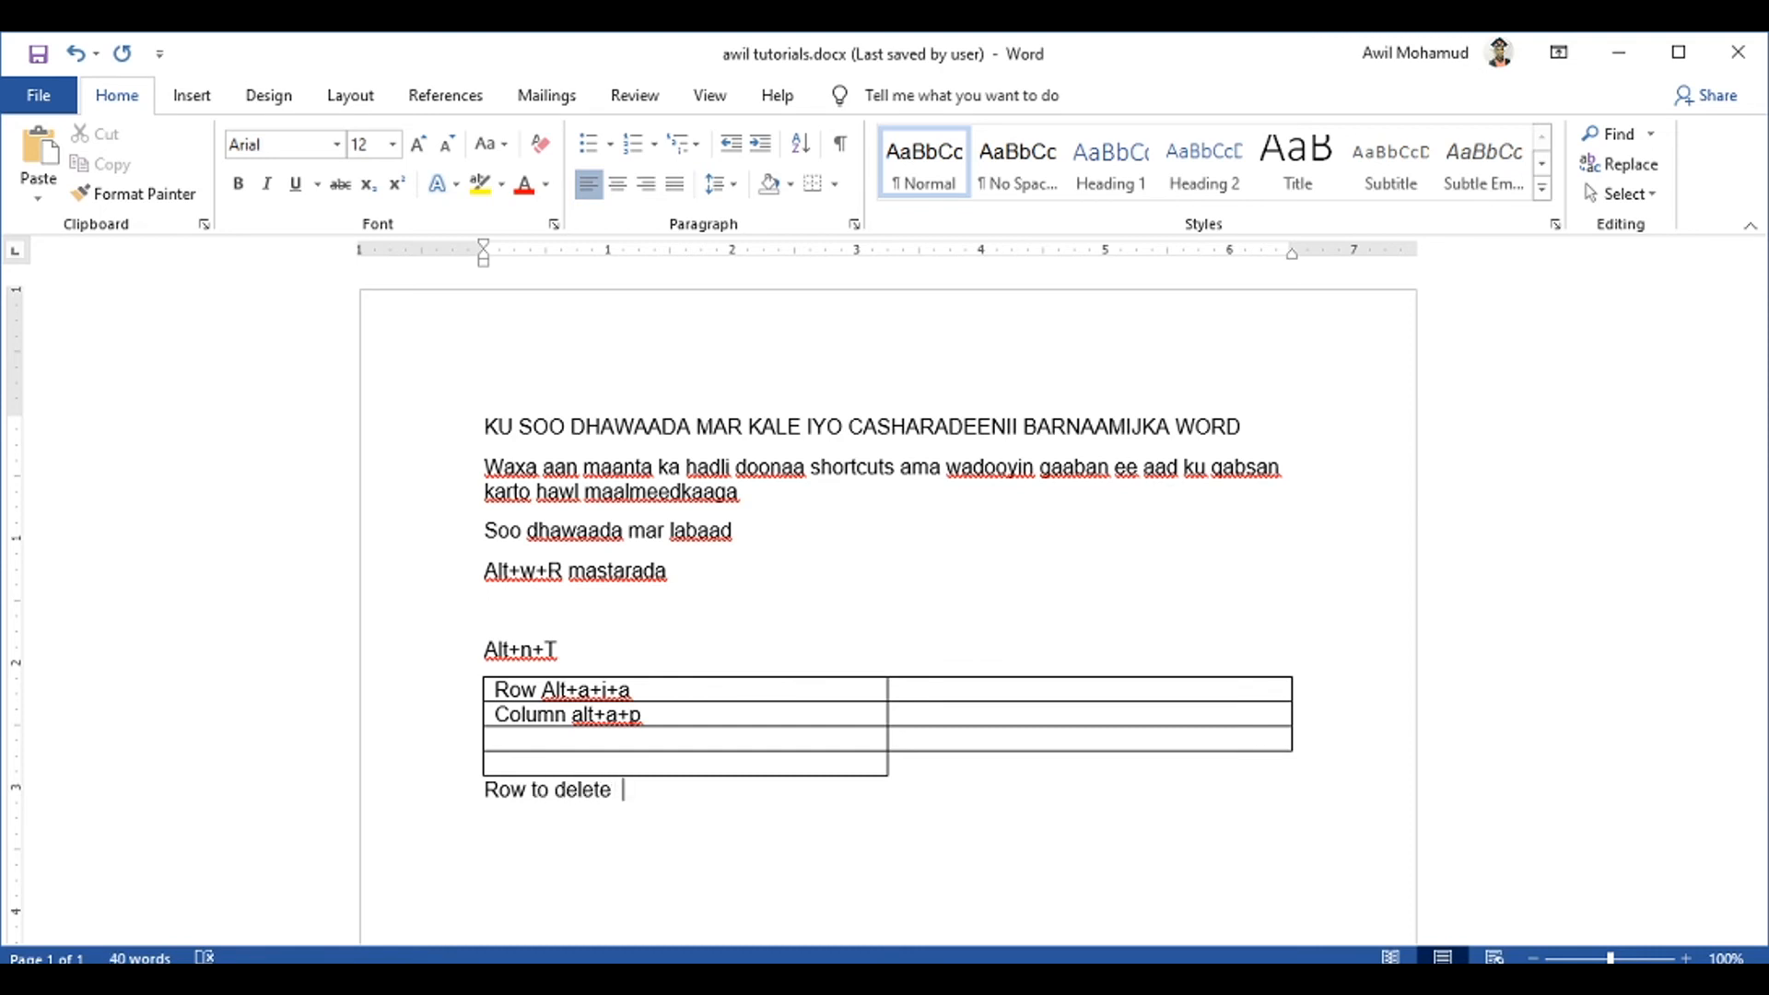
pyautogui.write(' alt+a+d+r')
pyautogui.press('Return')
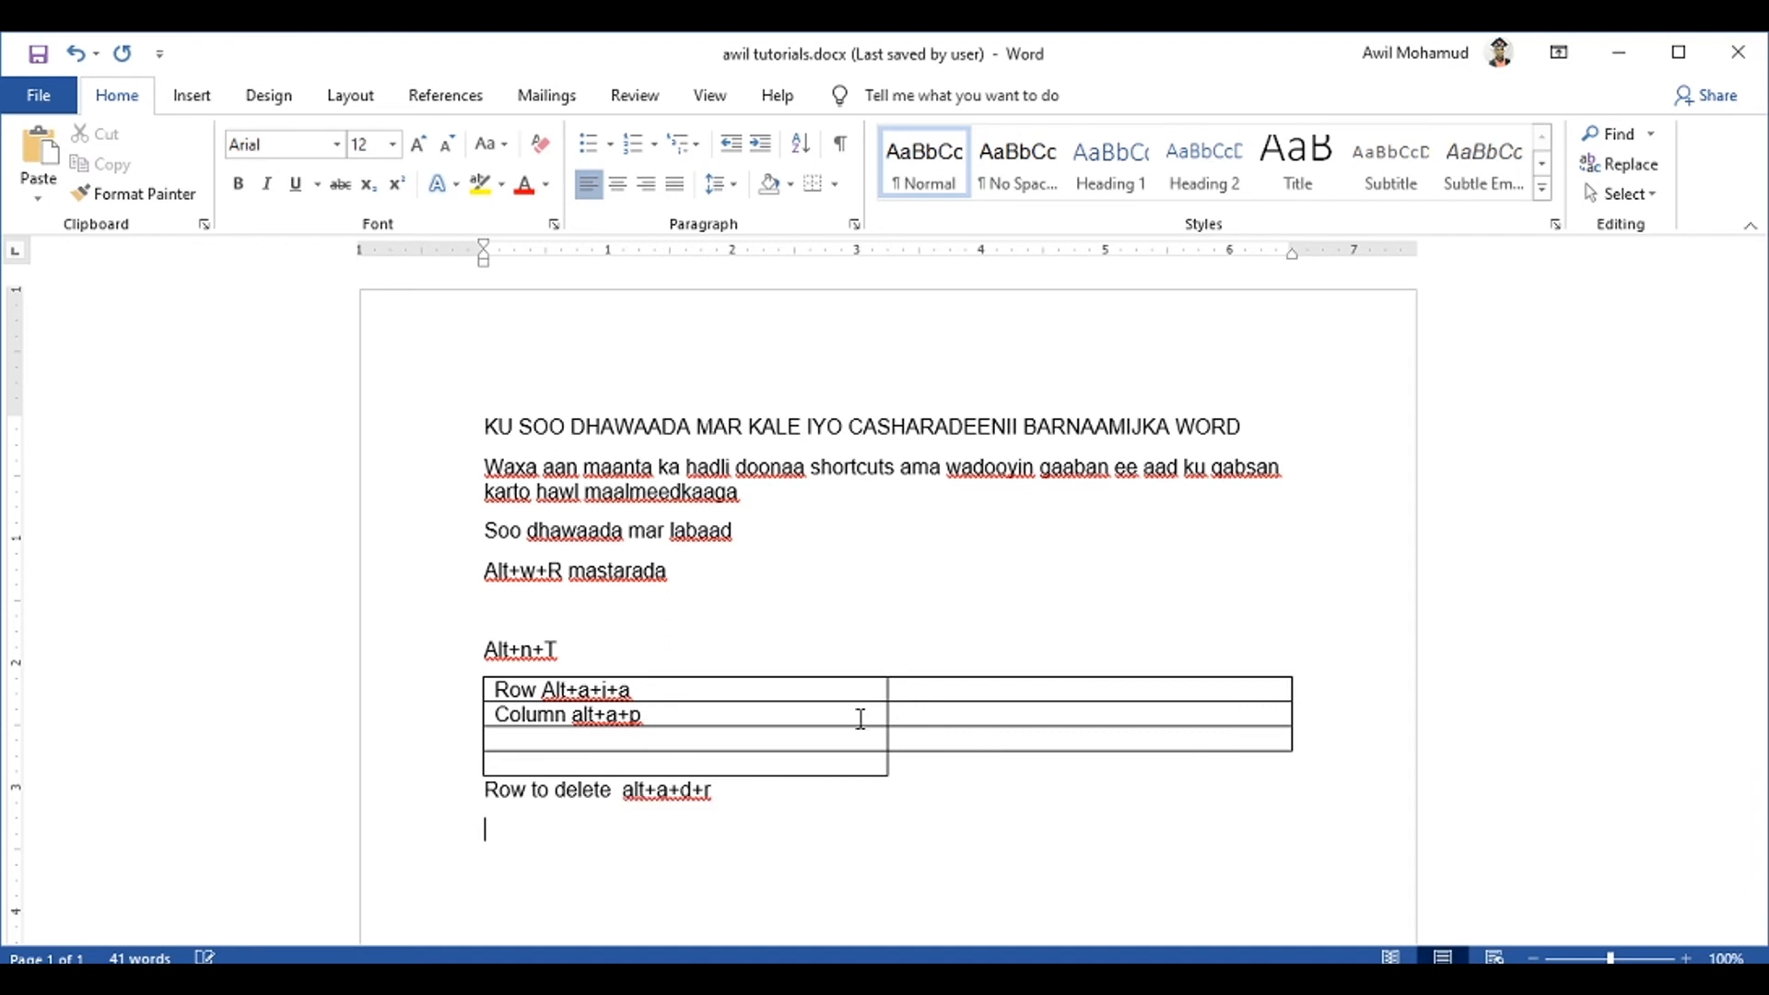
# Select the second cell of the third row and try to delete its row
pyautogui.click(821, 762)
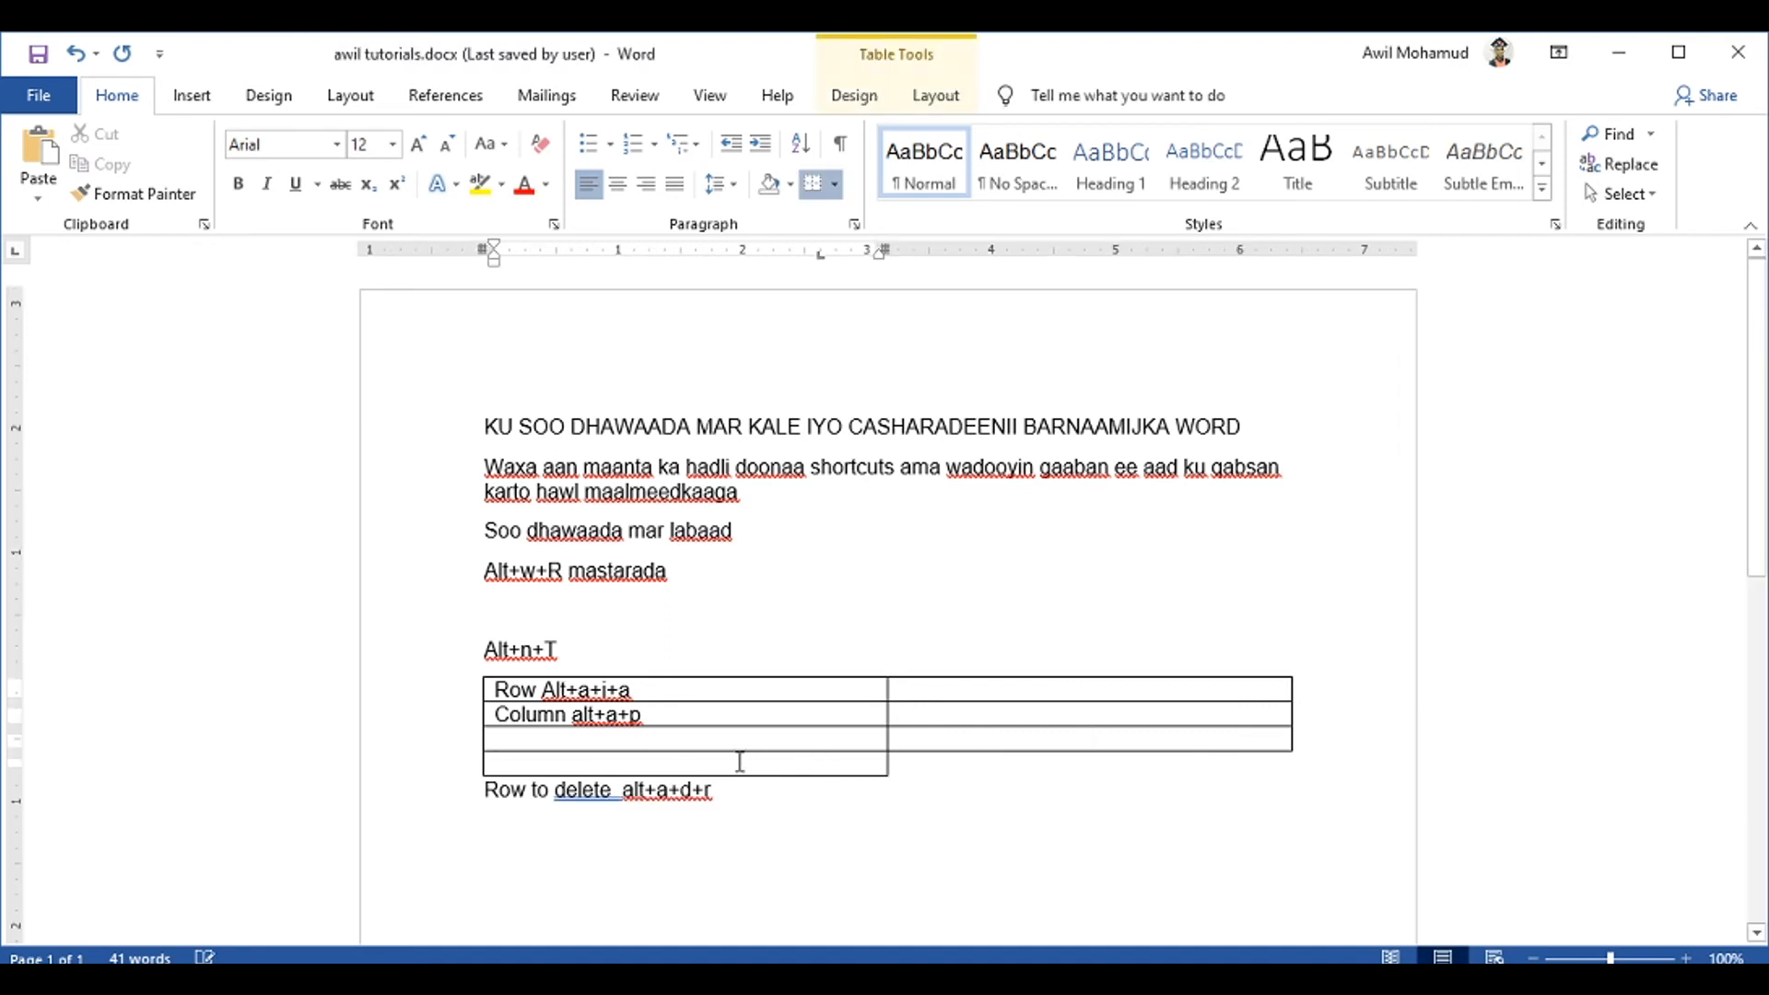
pyautogui.moveTo(710, 766); pyautogui.dragTo(731, 796)
pyautogui.click(805, 790)
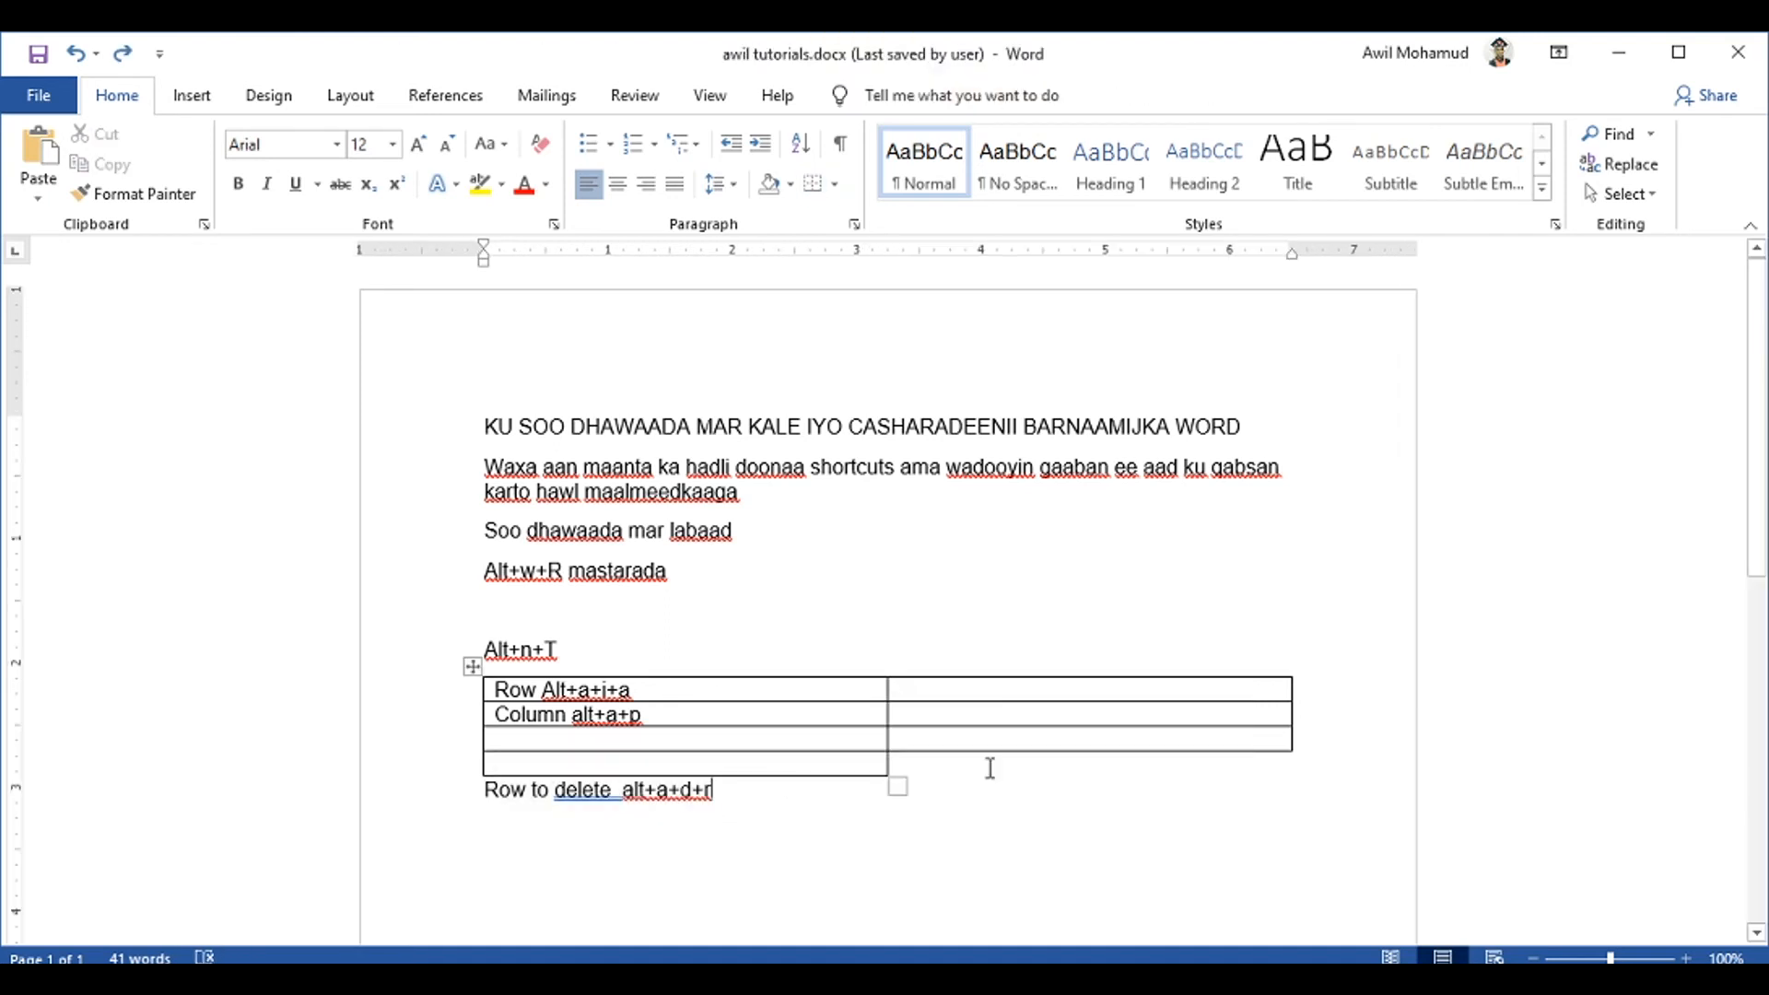
pyautogui.moveTo(945, 742); pyautogui.dragTo(1015, 764)
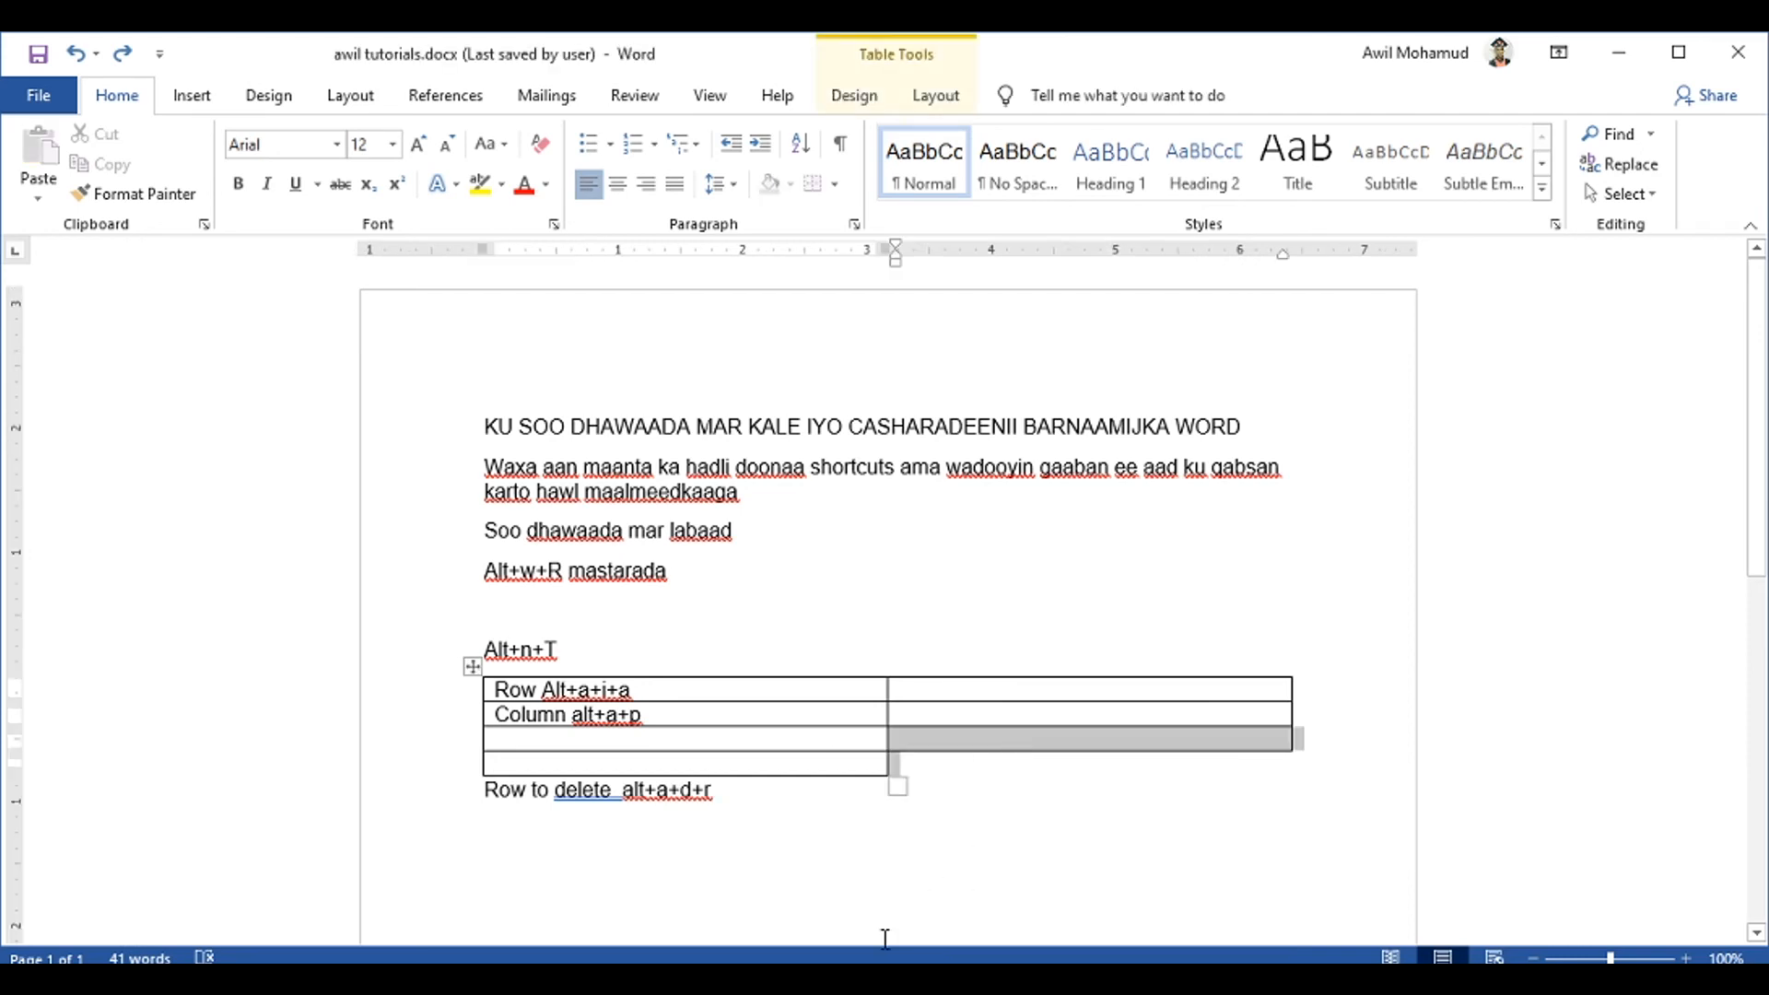
pyautogui.press('alt')
pyautogui.press('a')
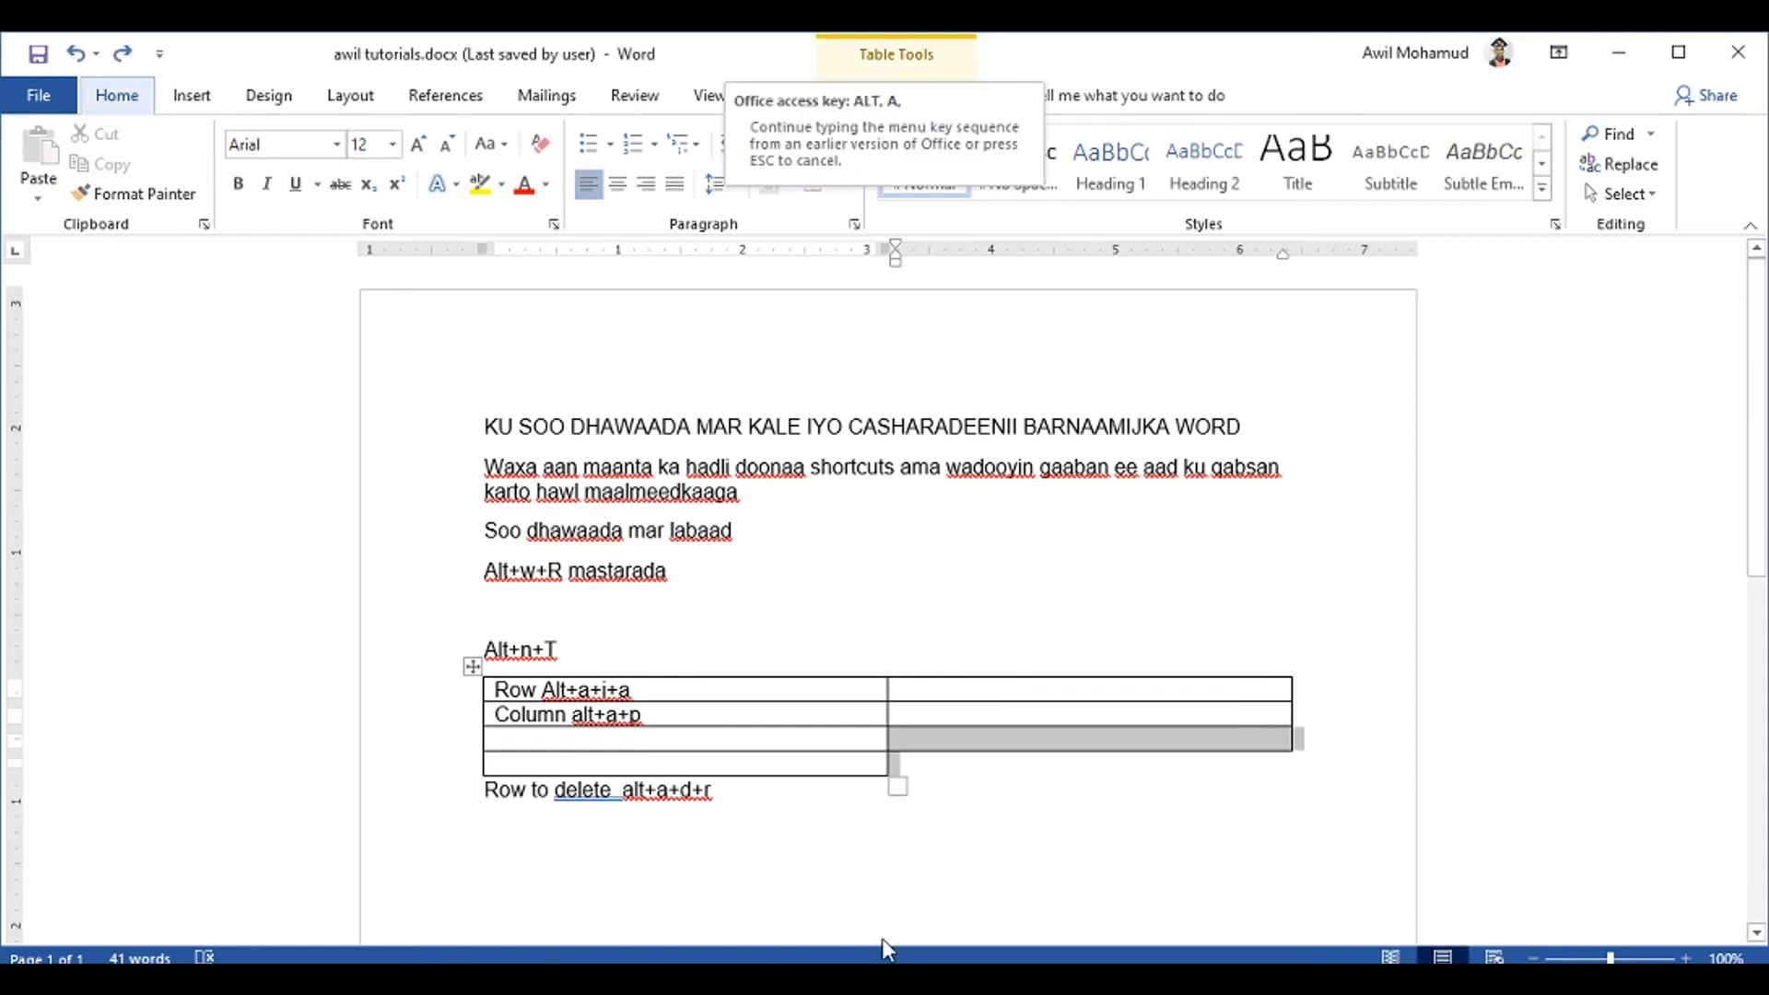
pyautogui.press('d')
# Widen the table's first column slightly by moving the divider between the two columns
pyautogui.click(906, 738)
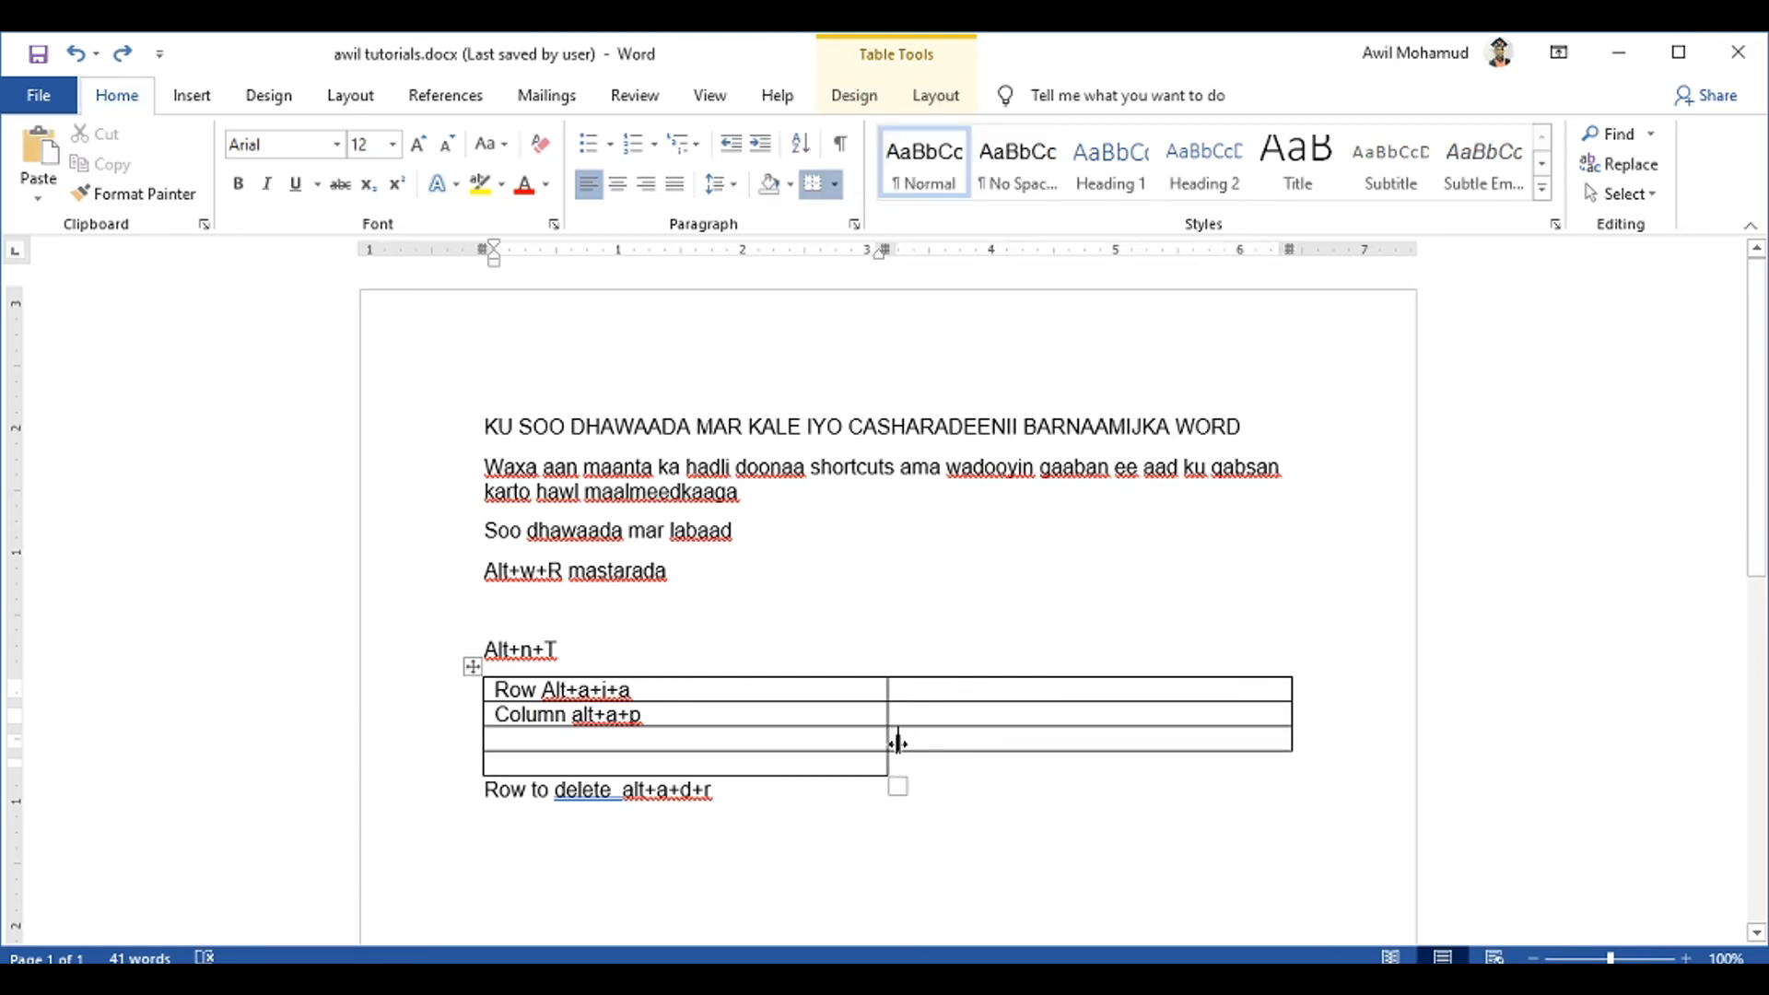
pyautogui.moveTo(909, 741); pyautogui.dragTo(911, 740)
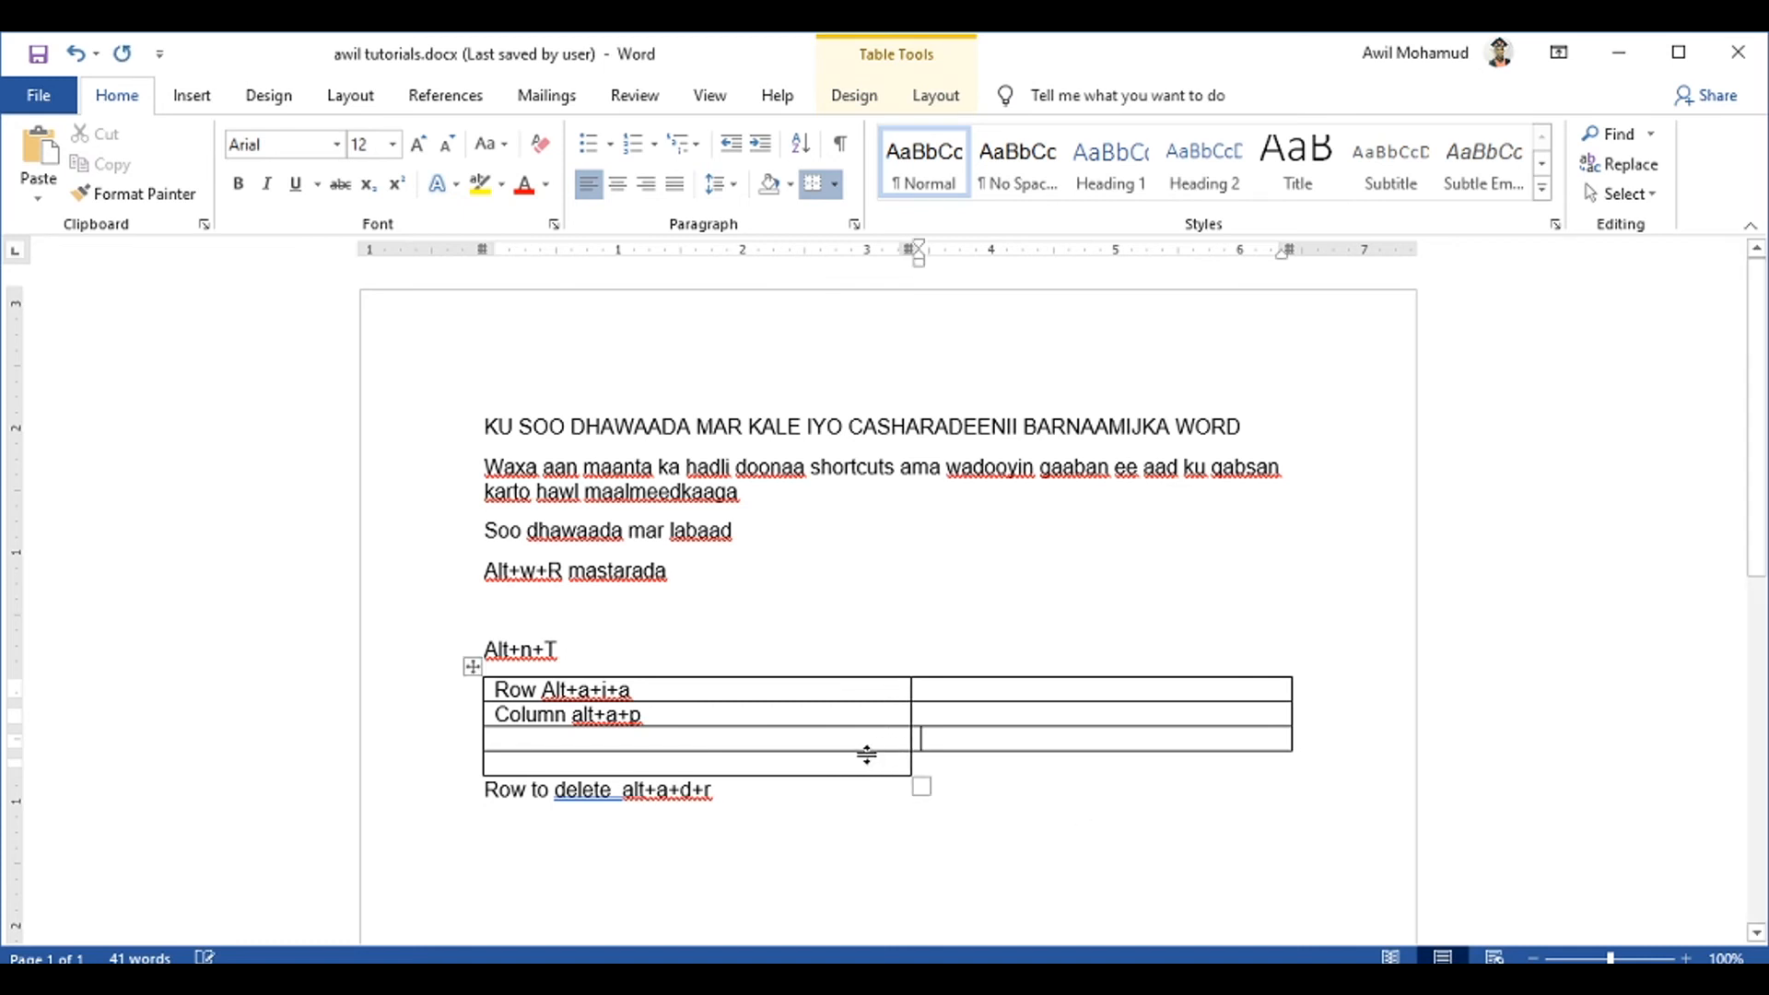
# Review the table, row, column, cell and alt text settings in Table Properties for the third row's second cell, and close the dialog
pyautogui.click(913, 739)
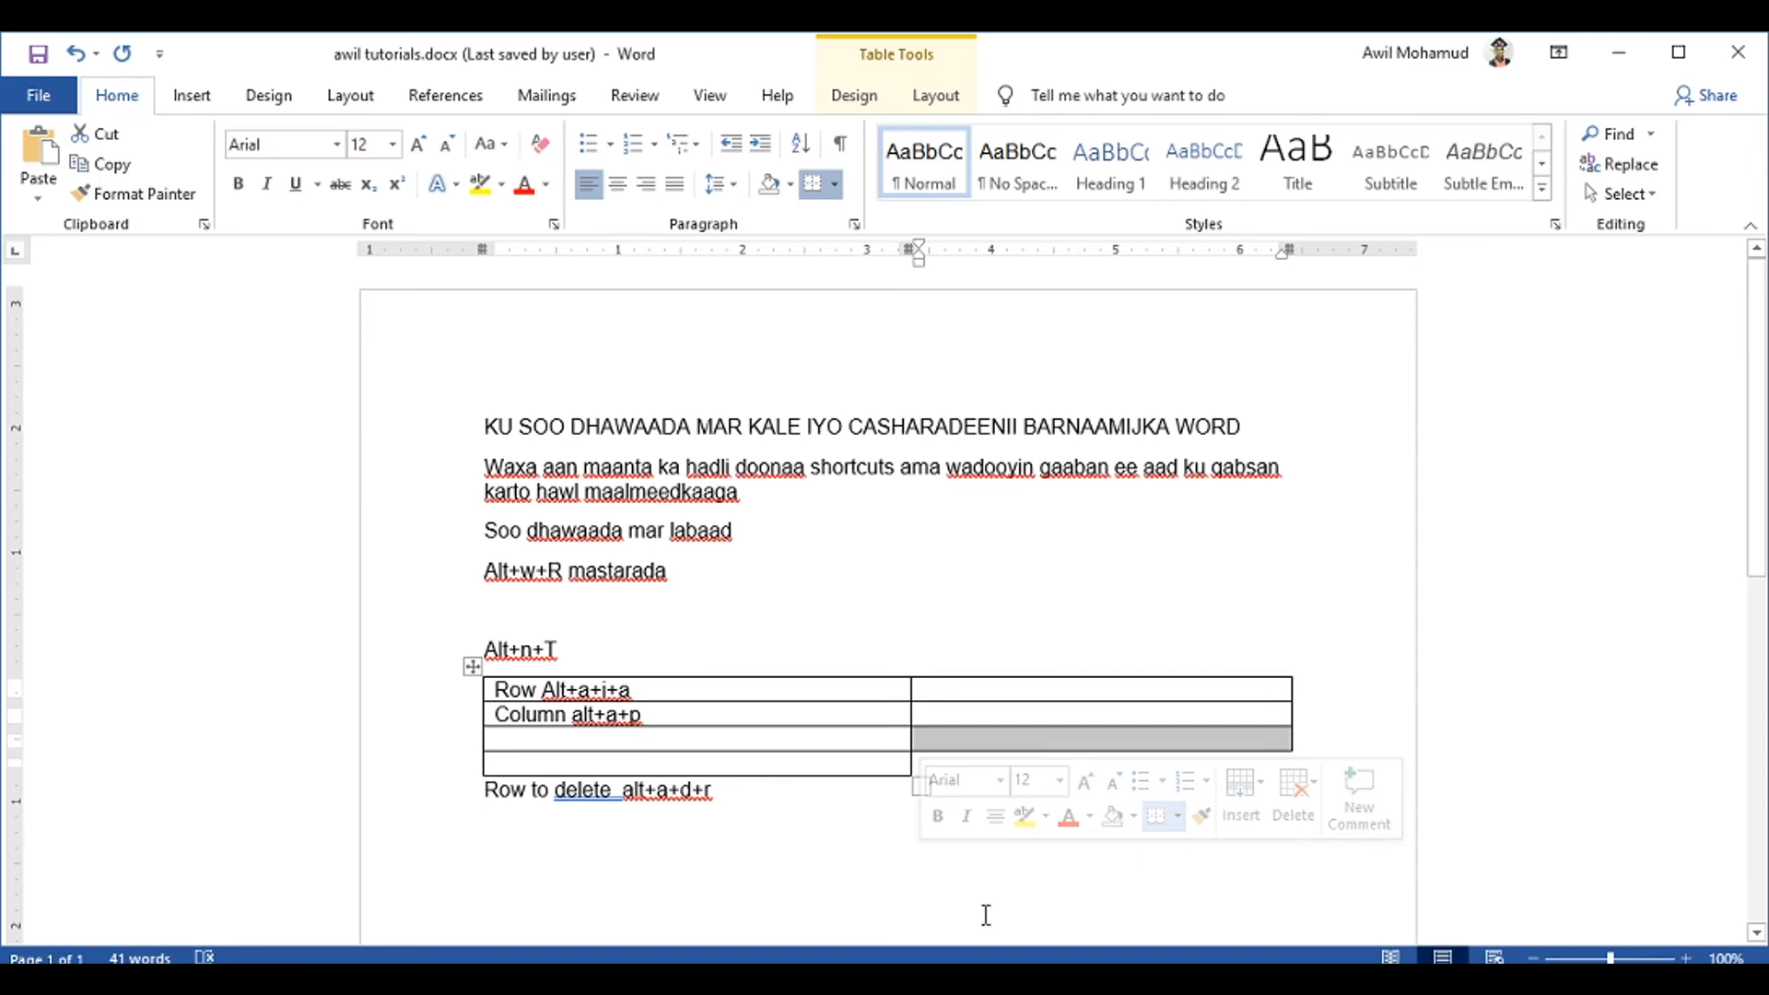
pyautogui.press('alt')
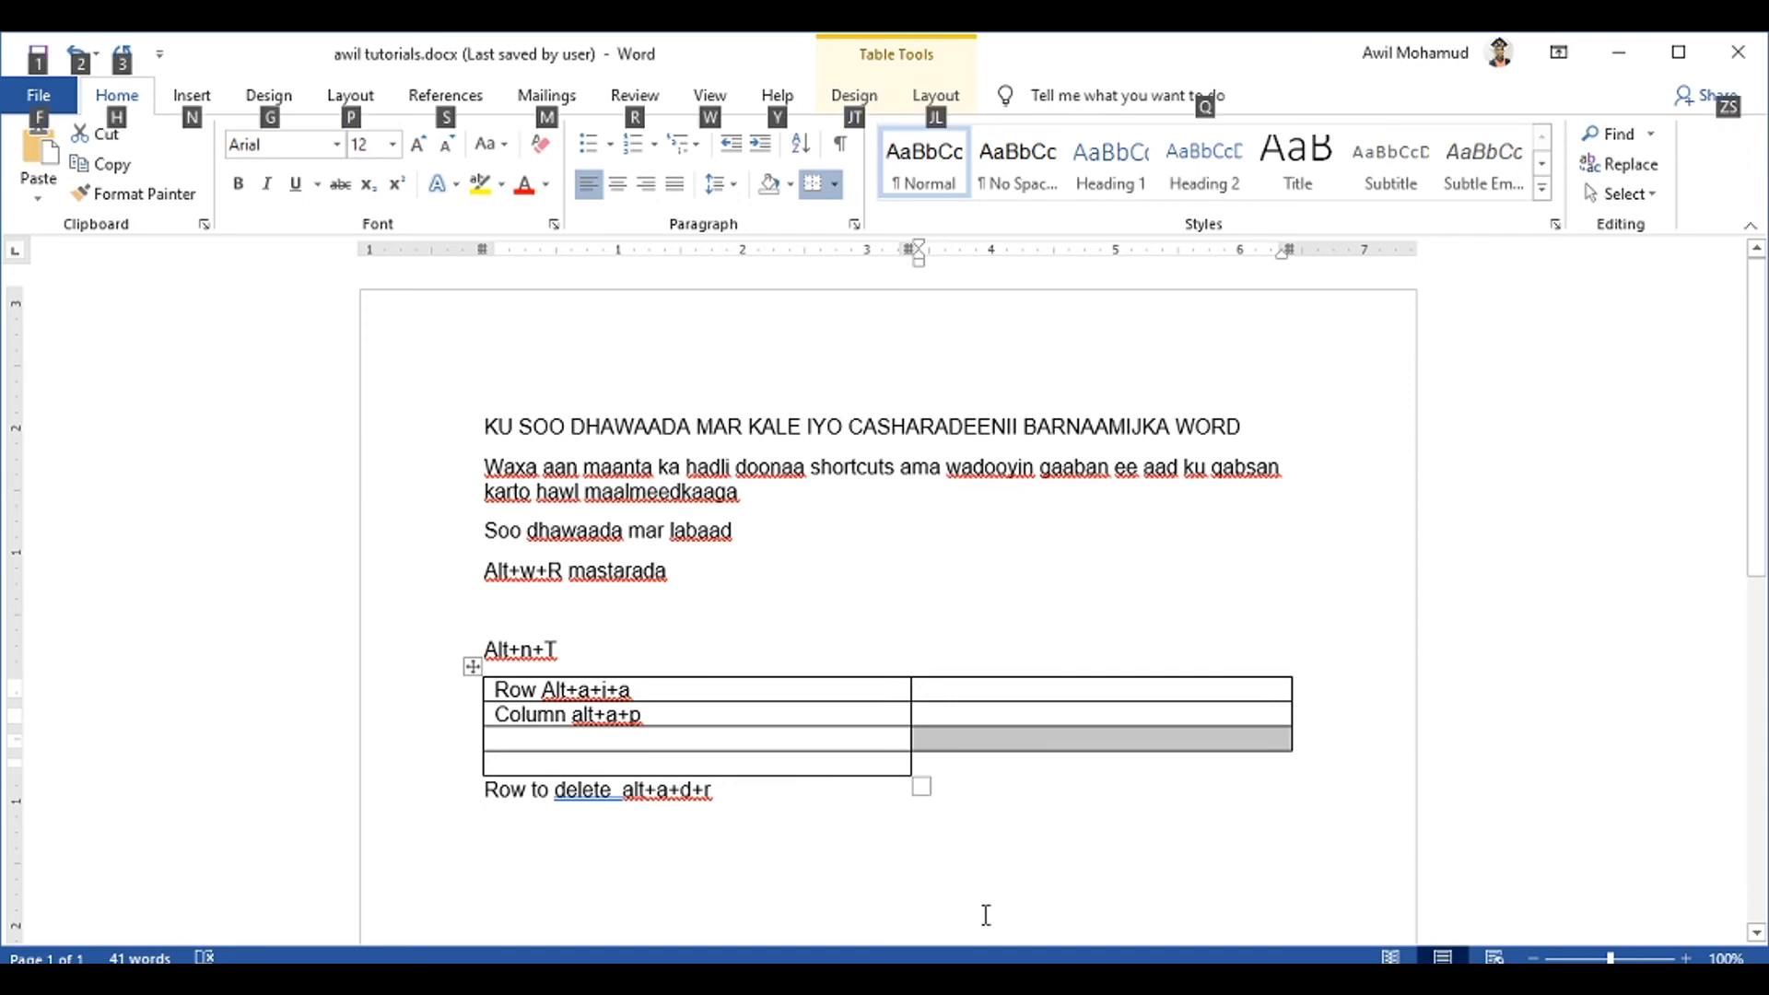
pyautogui.press('a')
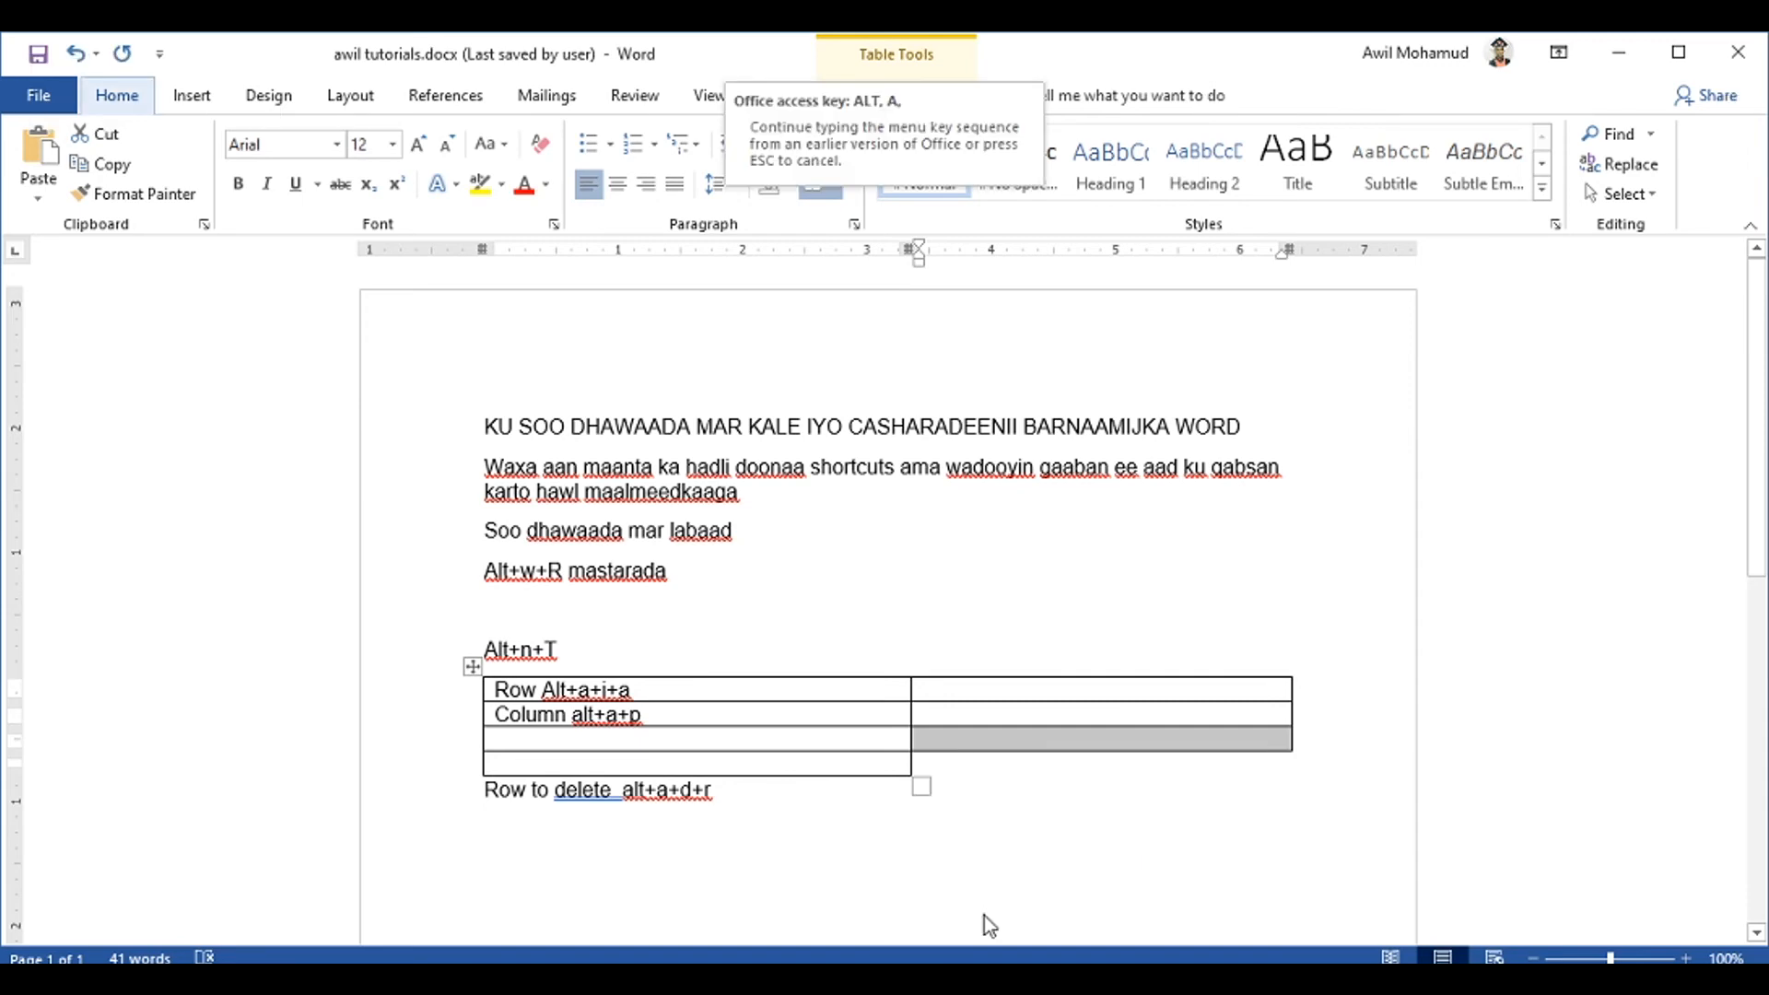
pyautogui.press('r')
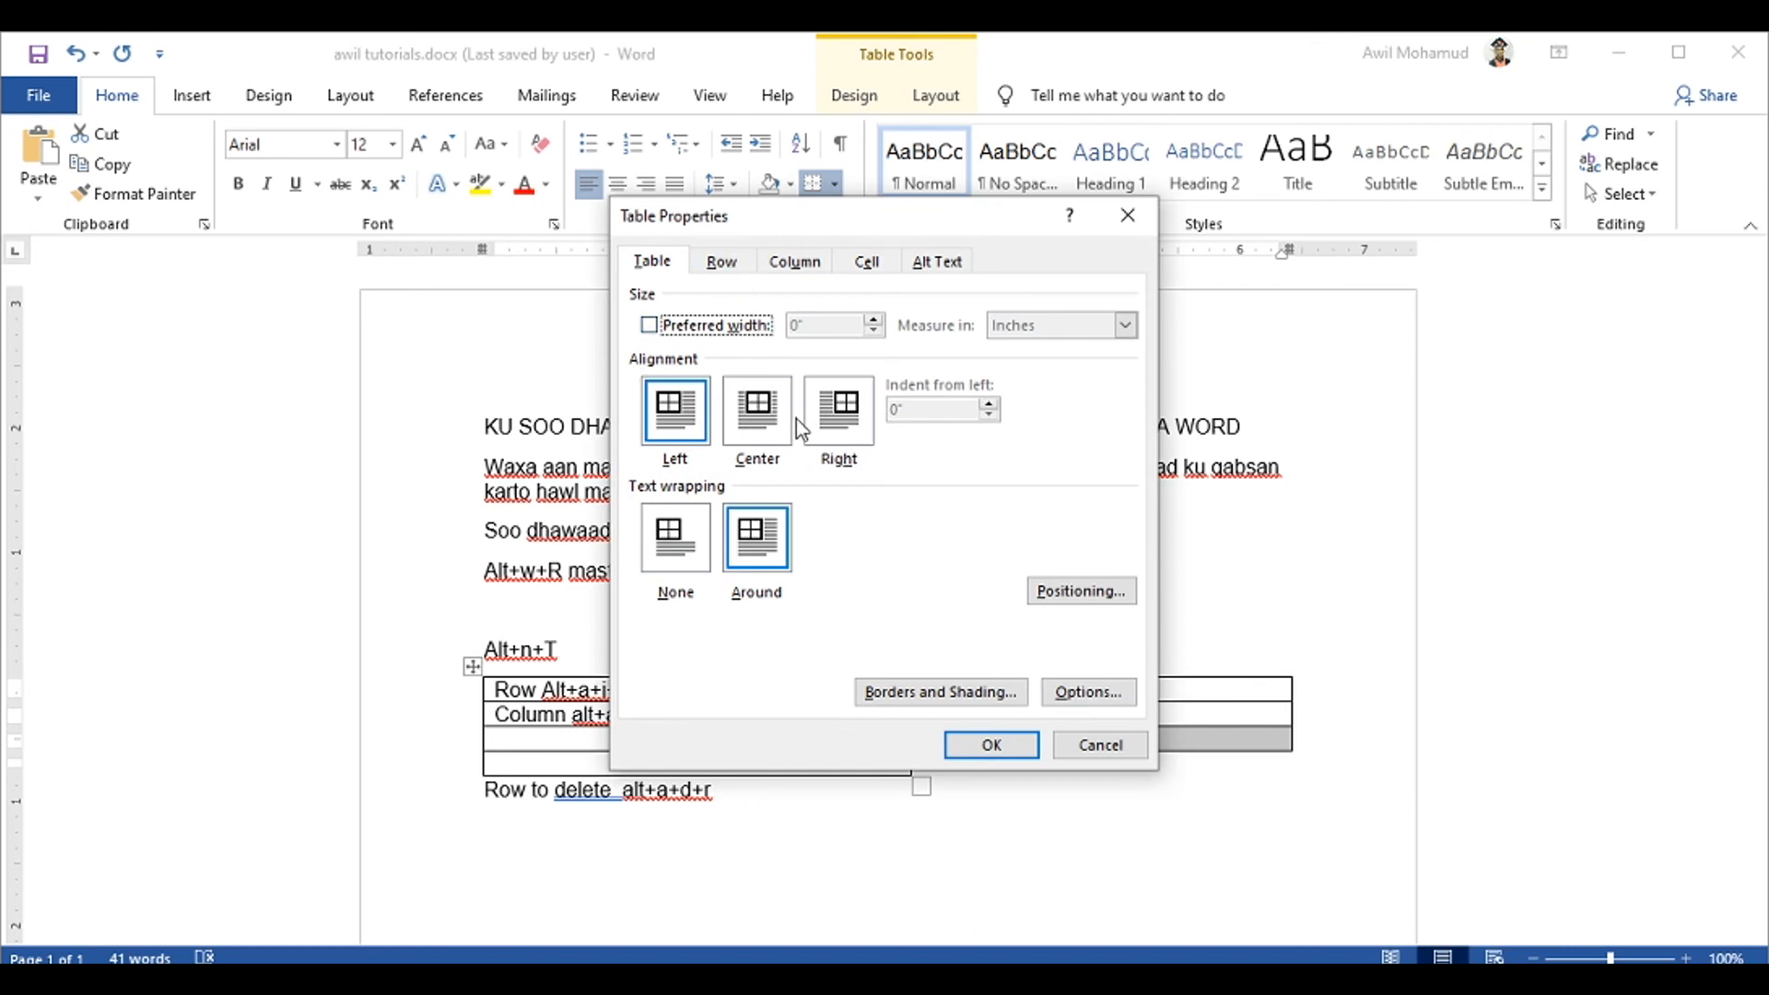
pyautogui.click(724, 263)
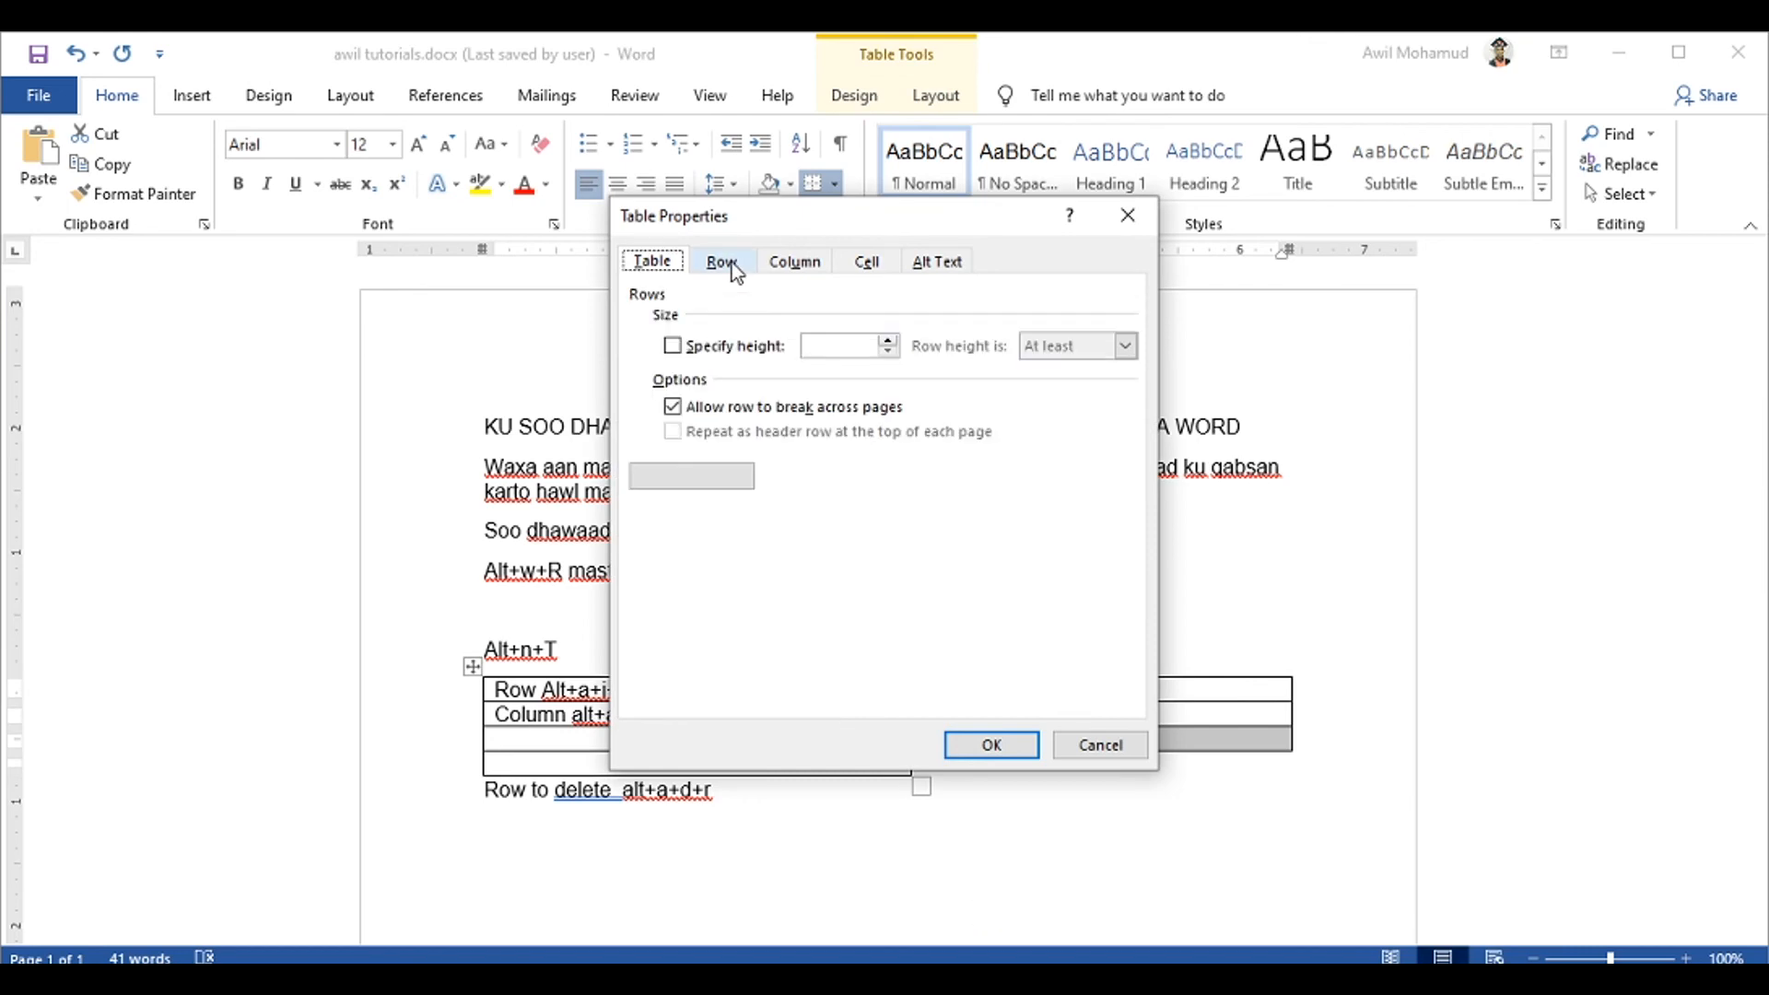
pyautogui.click(807, 267)
pyautogui.click(861, 267)
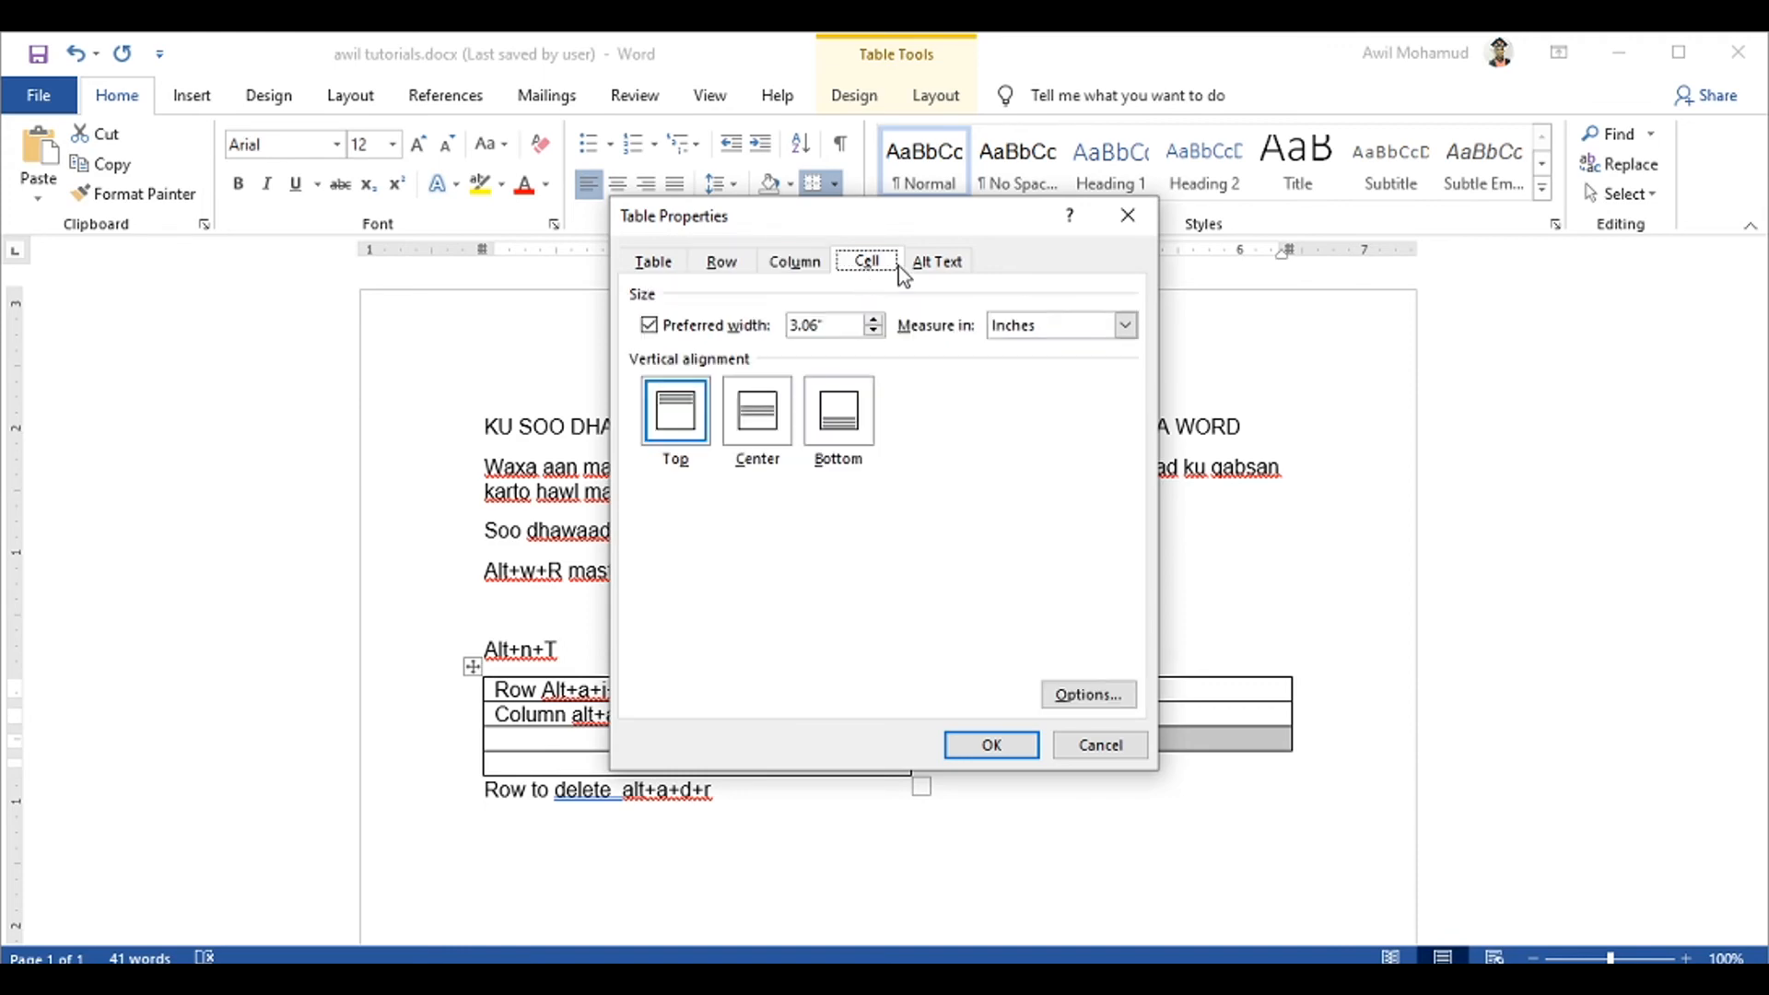
pyautogui.click(937, 263)
pyautogui.click(1127, 217)
pyautogui.click(783, 815)
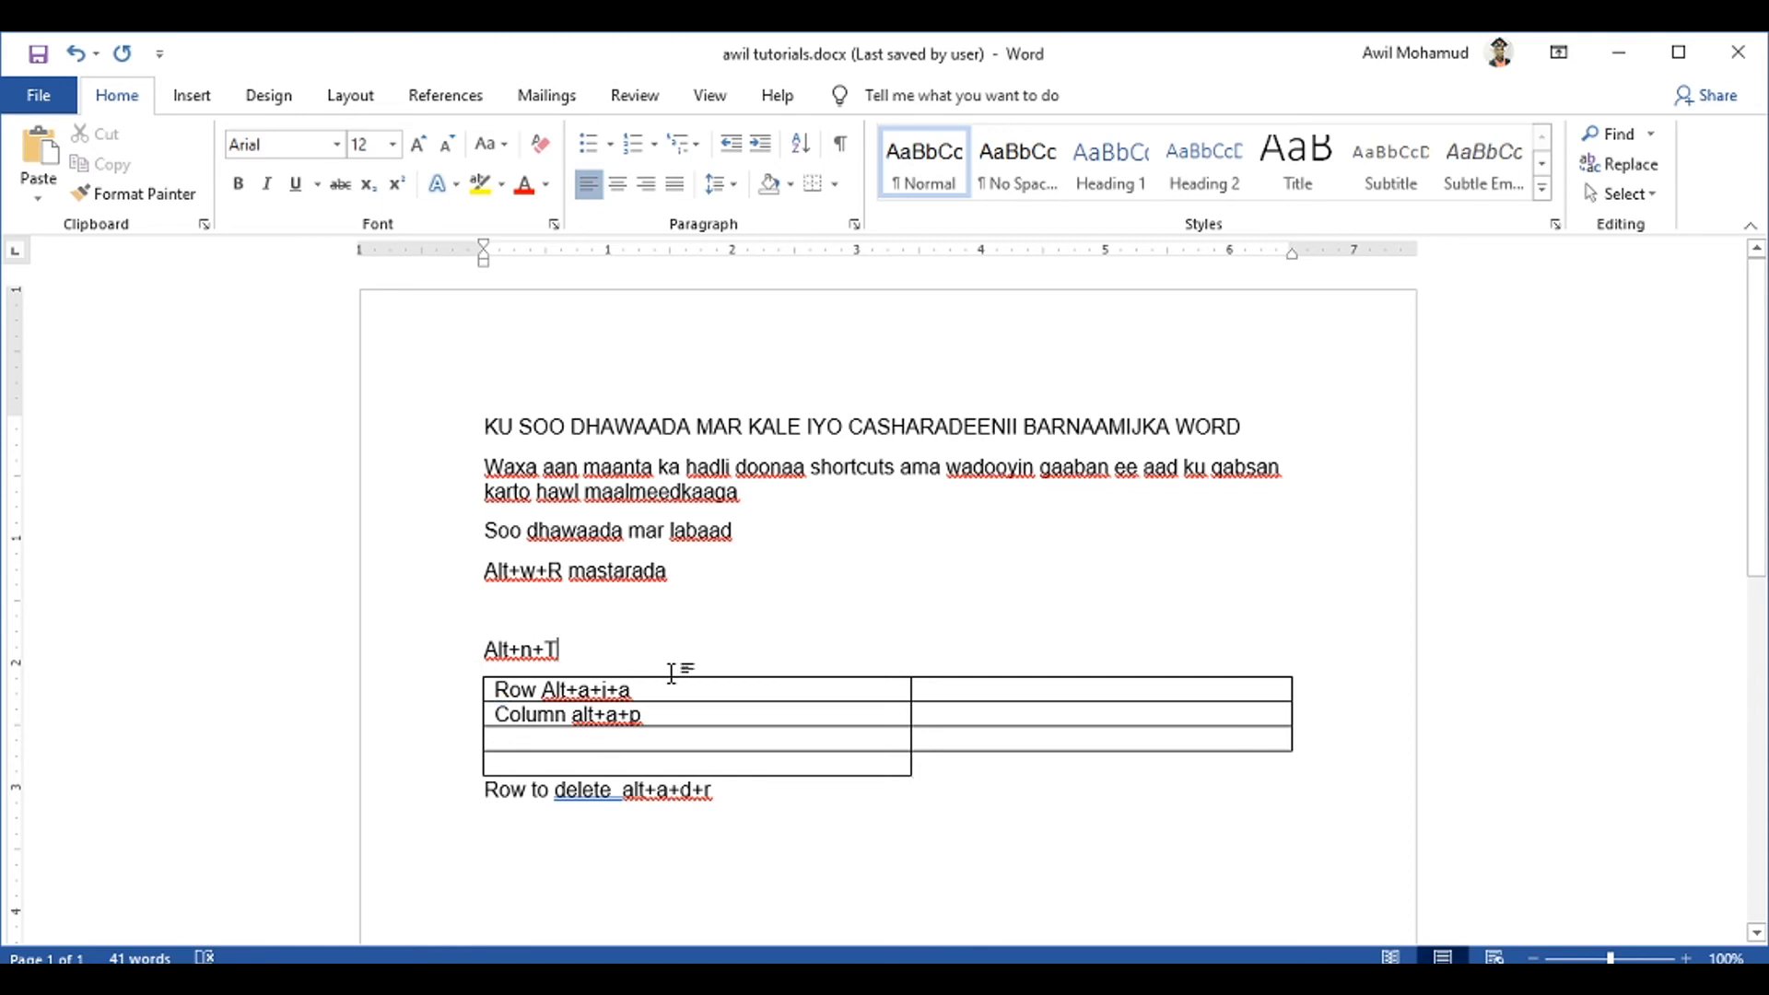
# Write the note "Split table ctrol+shift+enter" in the second cell of the table's second row
pyautogui.click(996, 719)
pyautogui.write('spli')
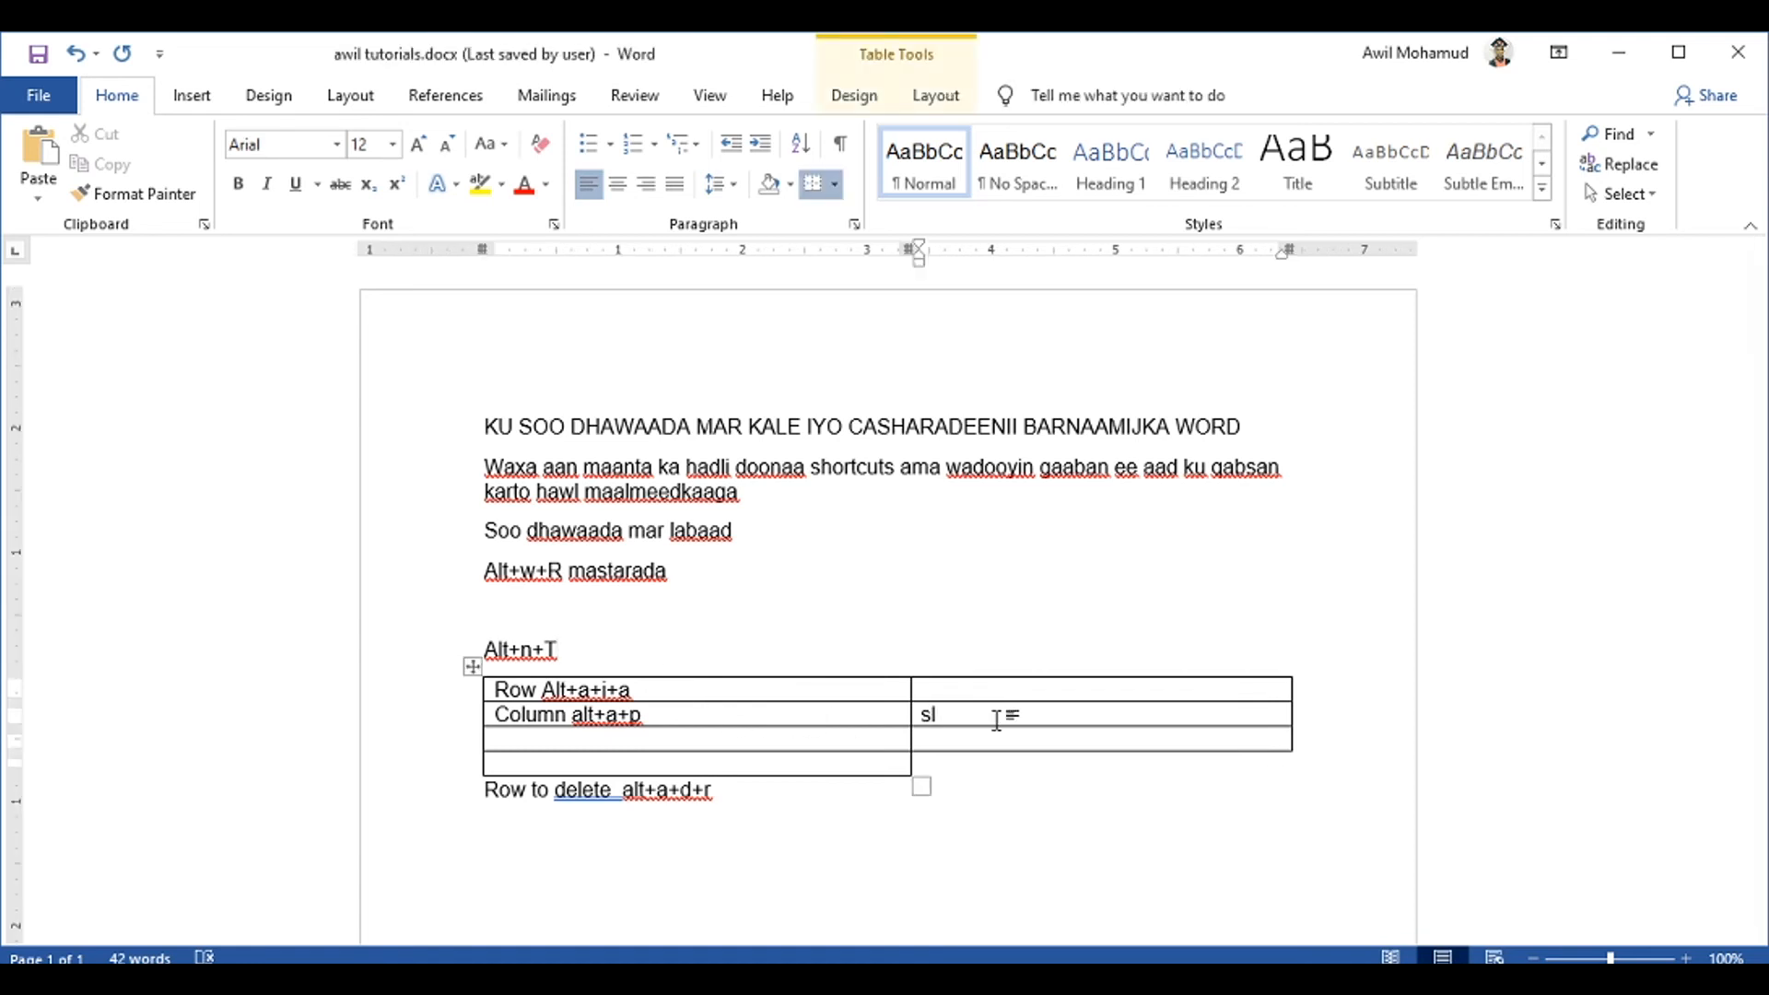
pyautogui.write('t table')
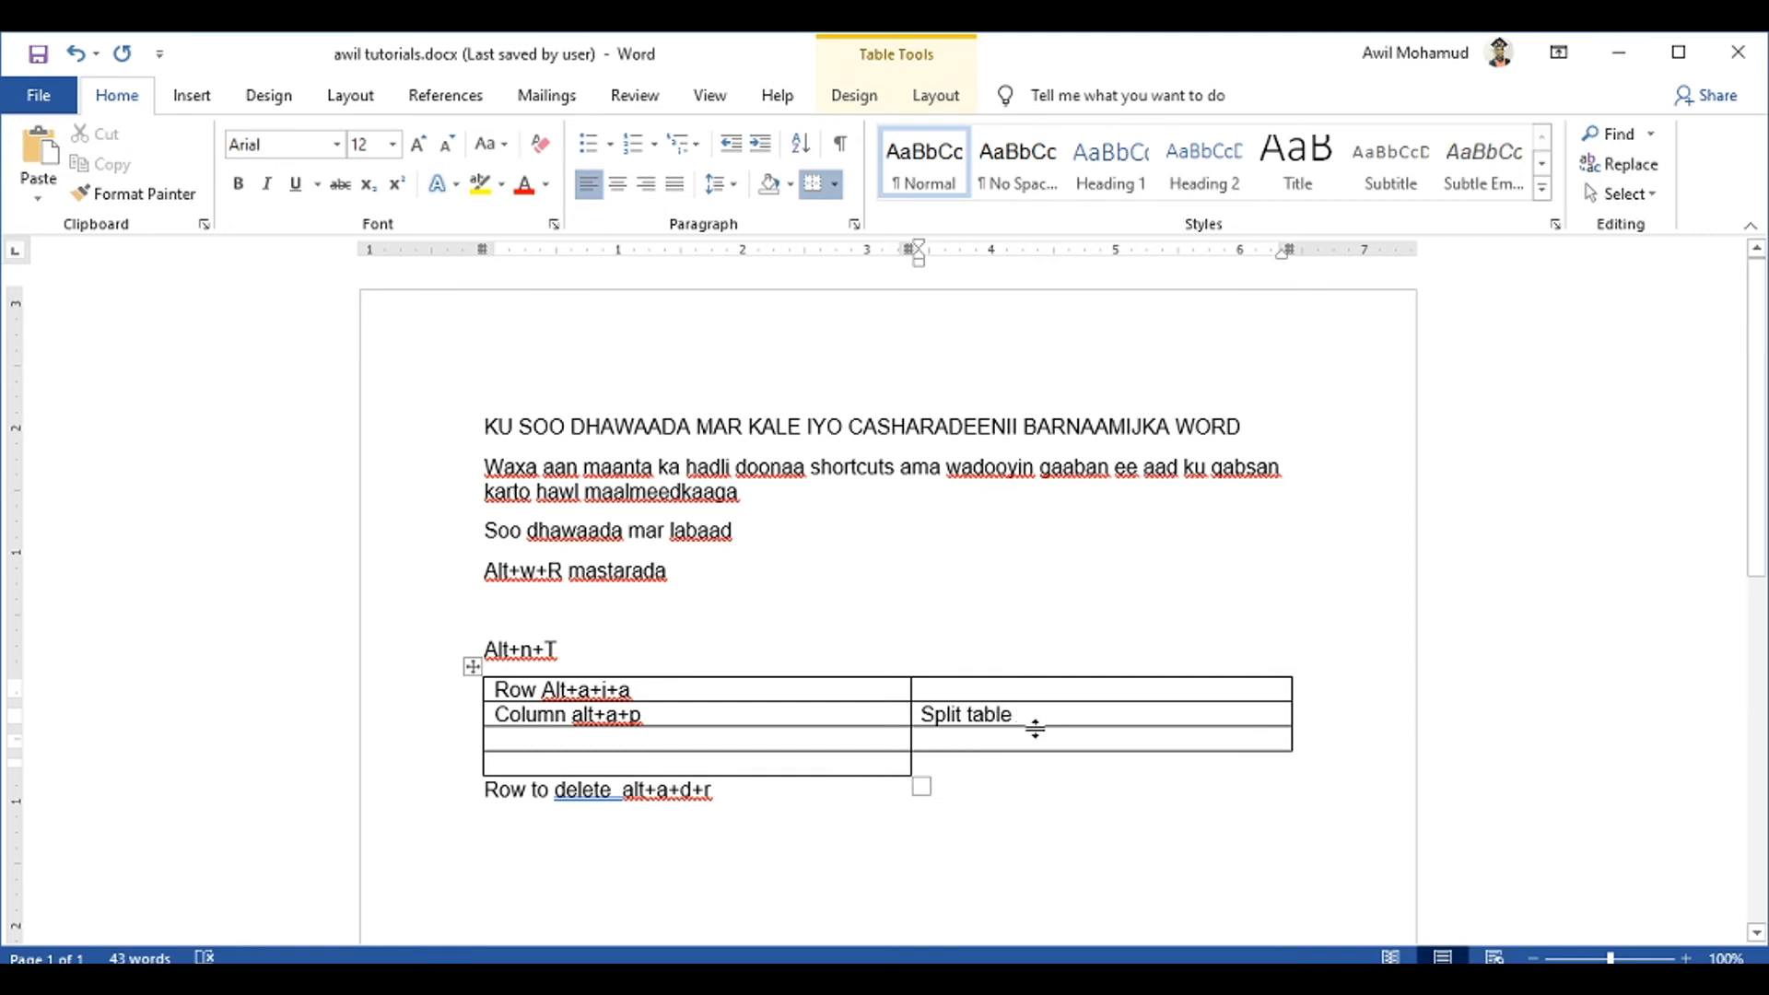
pyautogui.write(' ctrol+')
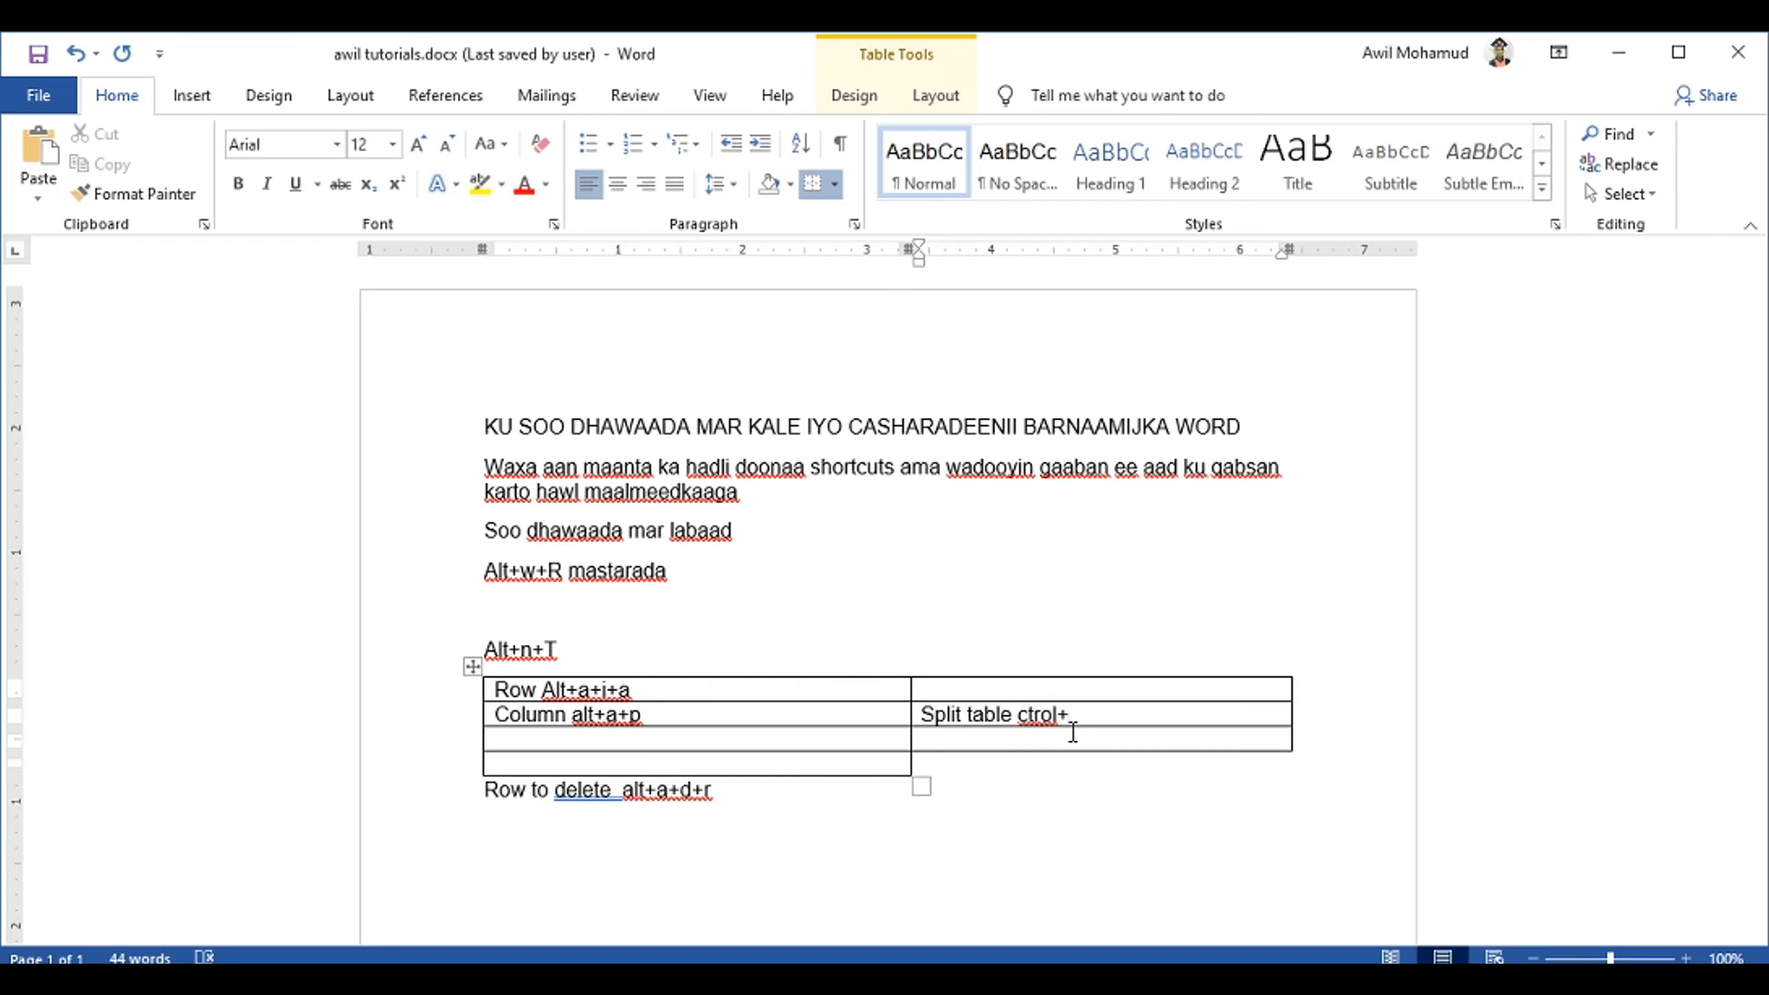
pyautogui.write('shift+enter')
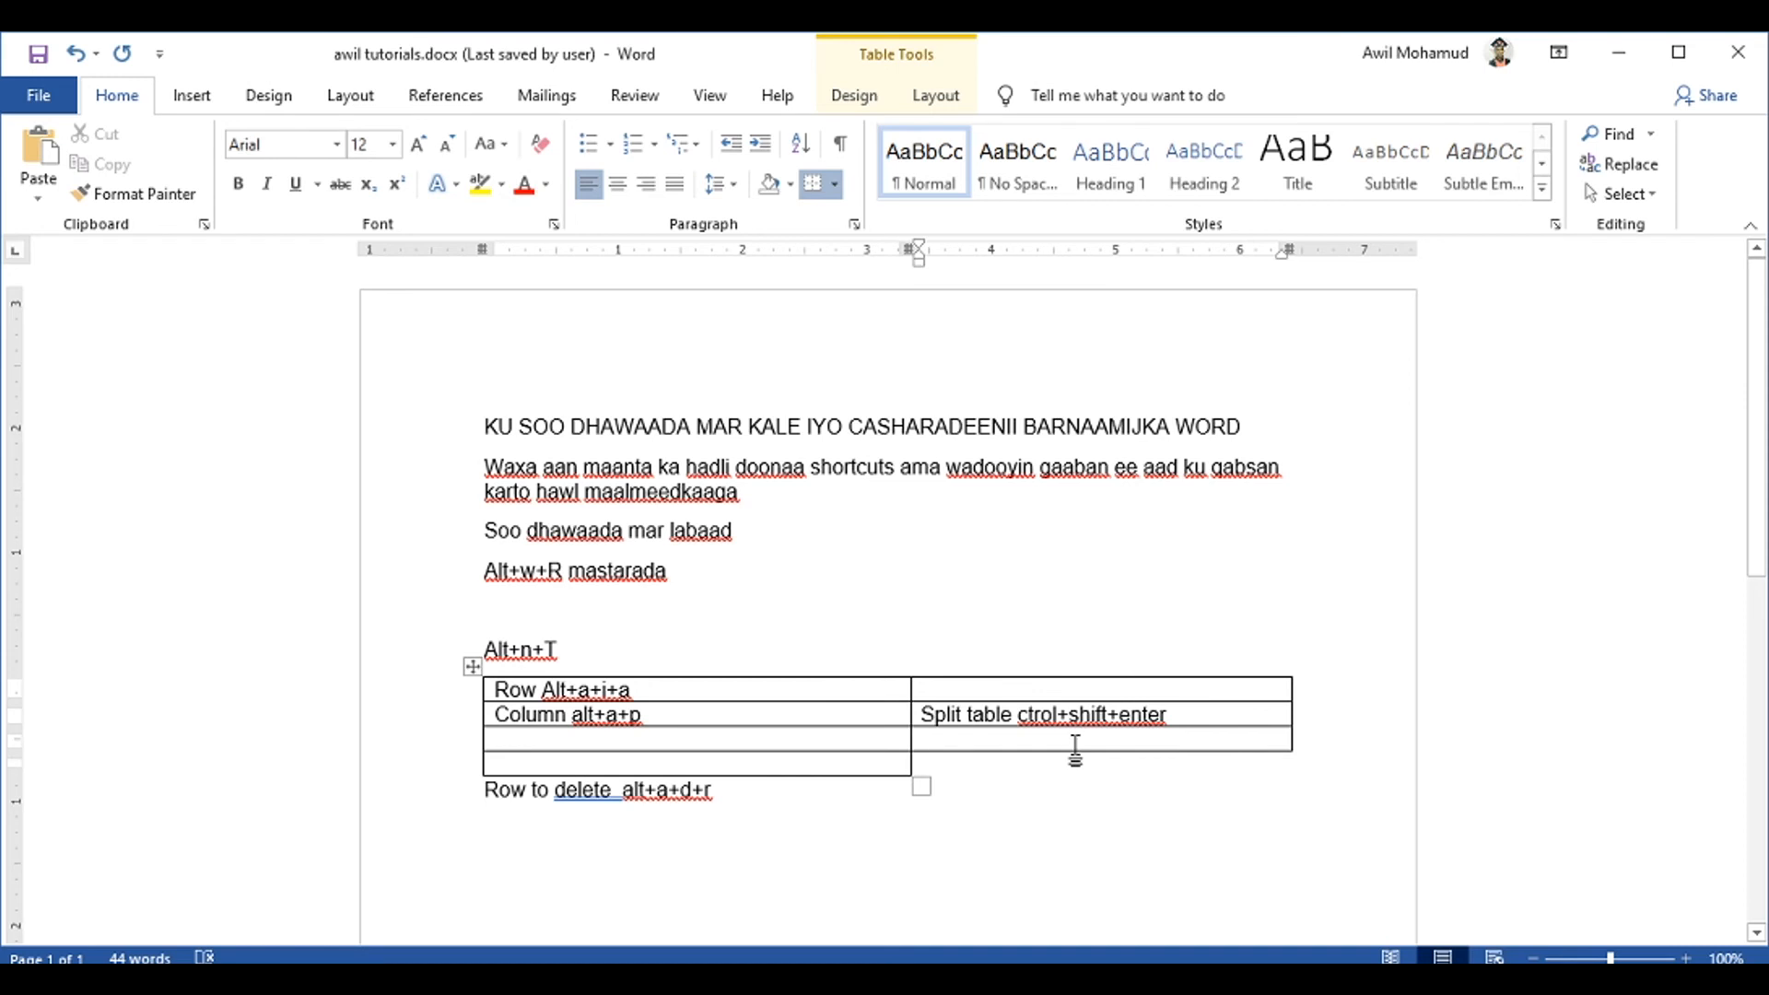
# Insert a page break after the "Alt+n+T" line so the table starts on a new page
pyautogui.click(947, 647)
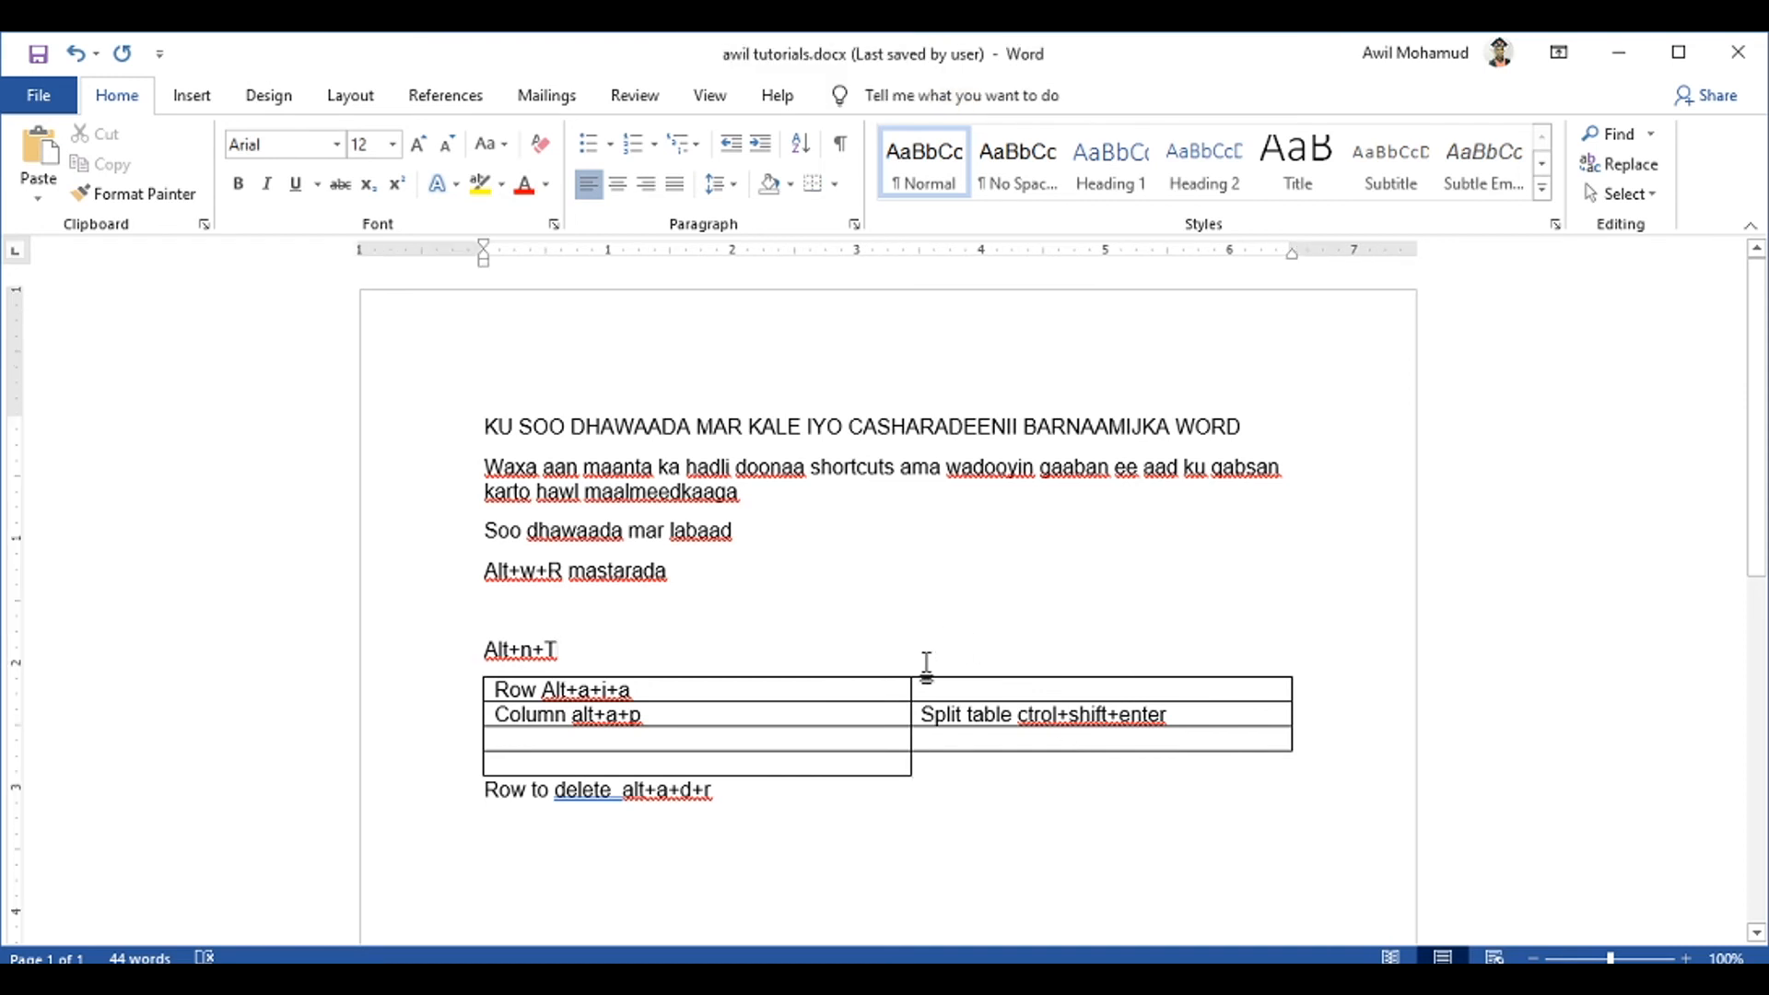
pyautogui.hotkey('ctrl', 'Return')
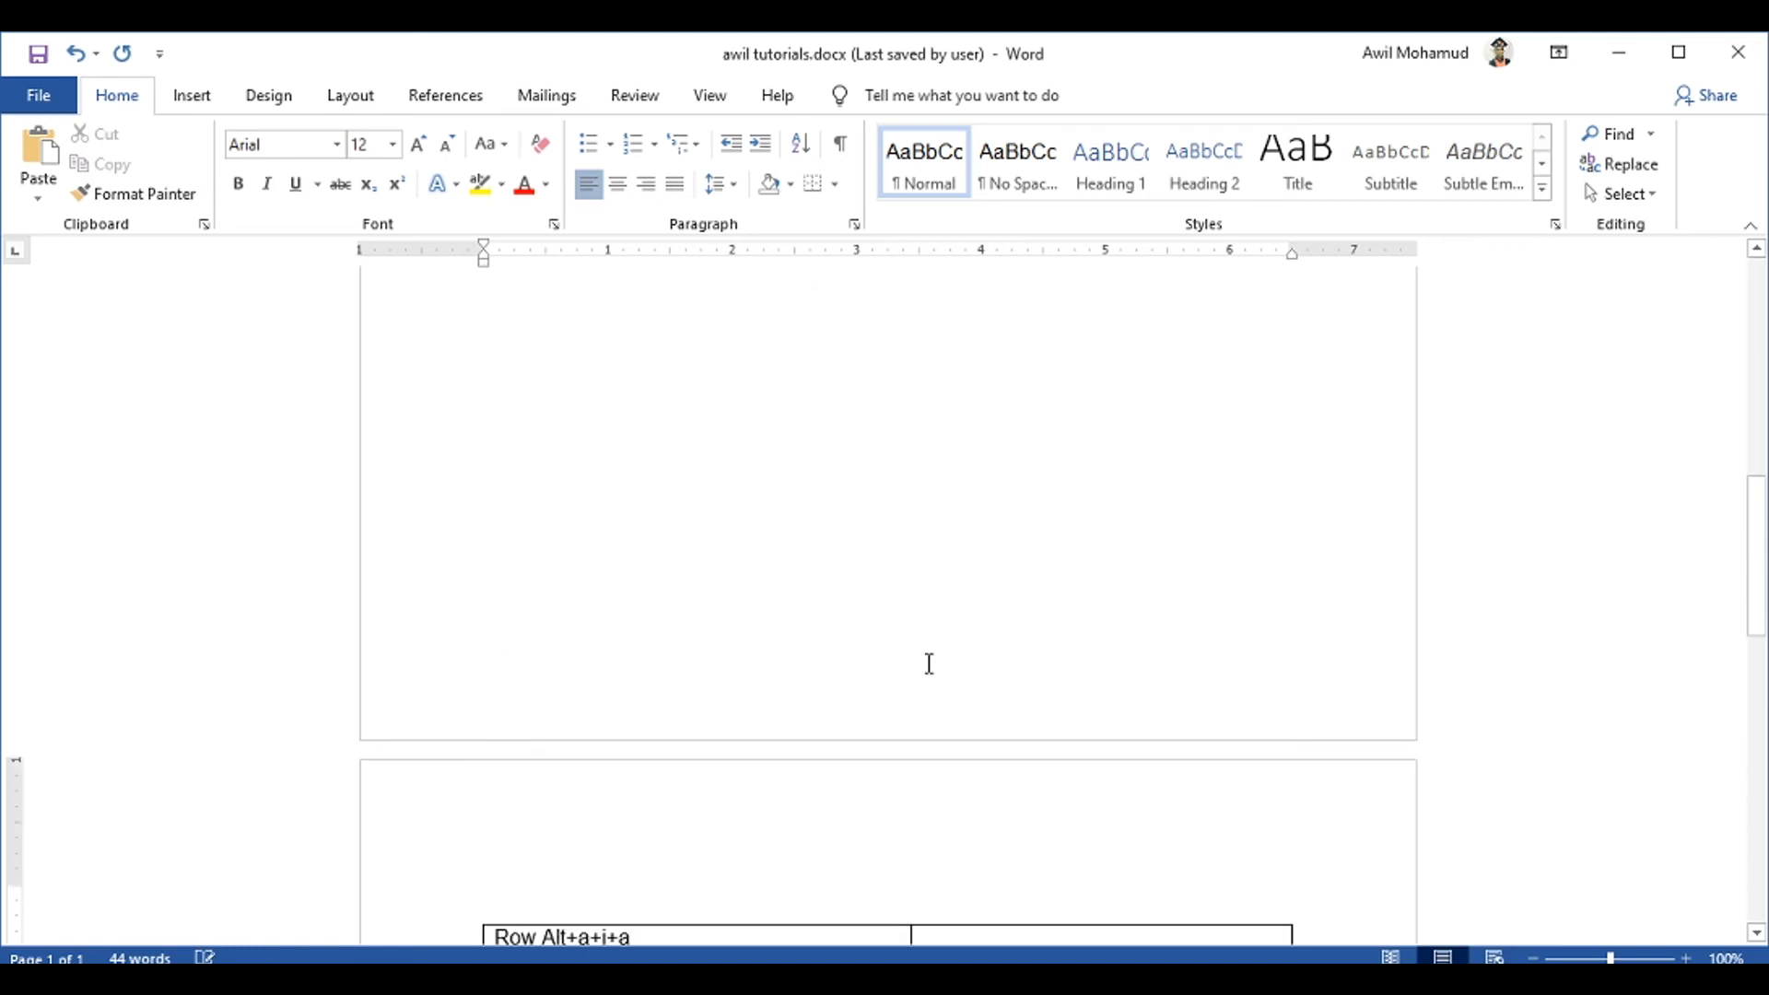
pyautogui.moveTo(1756, 592); pyautogui.dragTo(1738, 686)
pyautogui.click(673, 570)
pyautogui.click(737, 551)
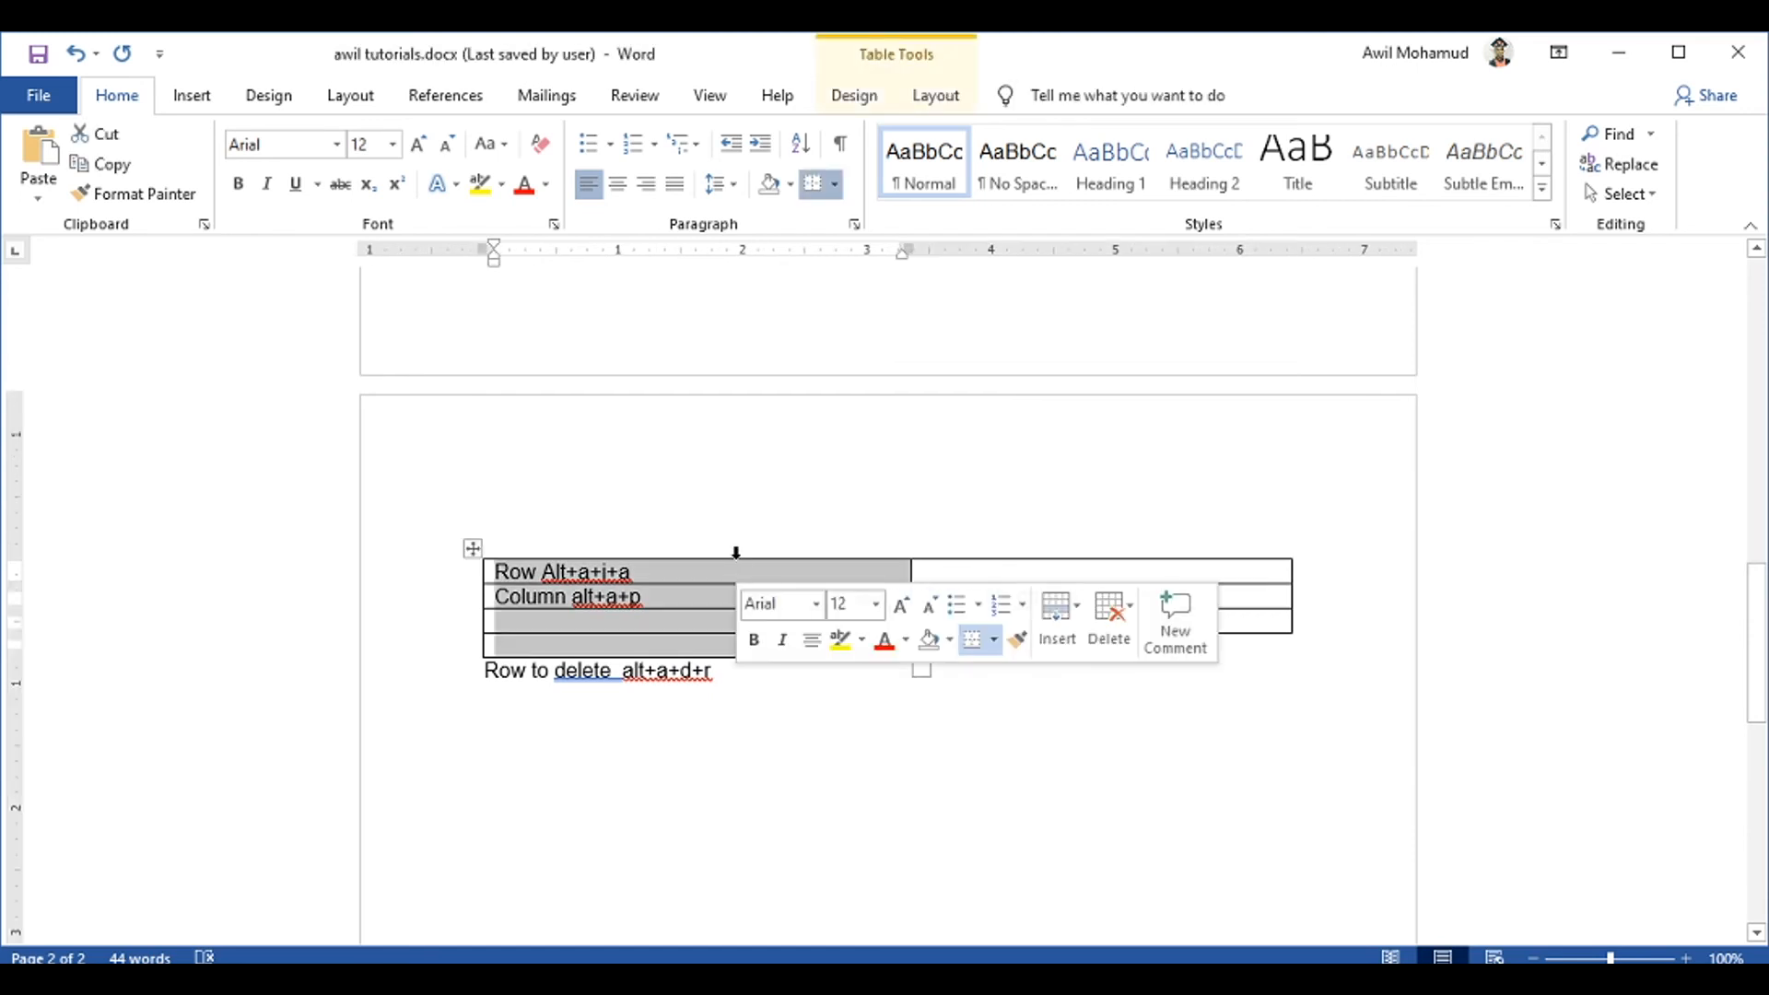
pyautogui.click(935, 546)
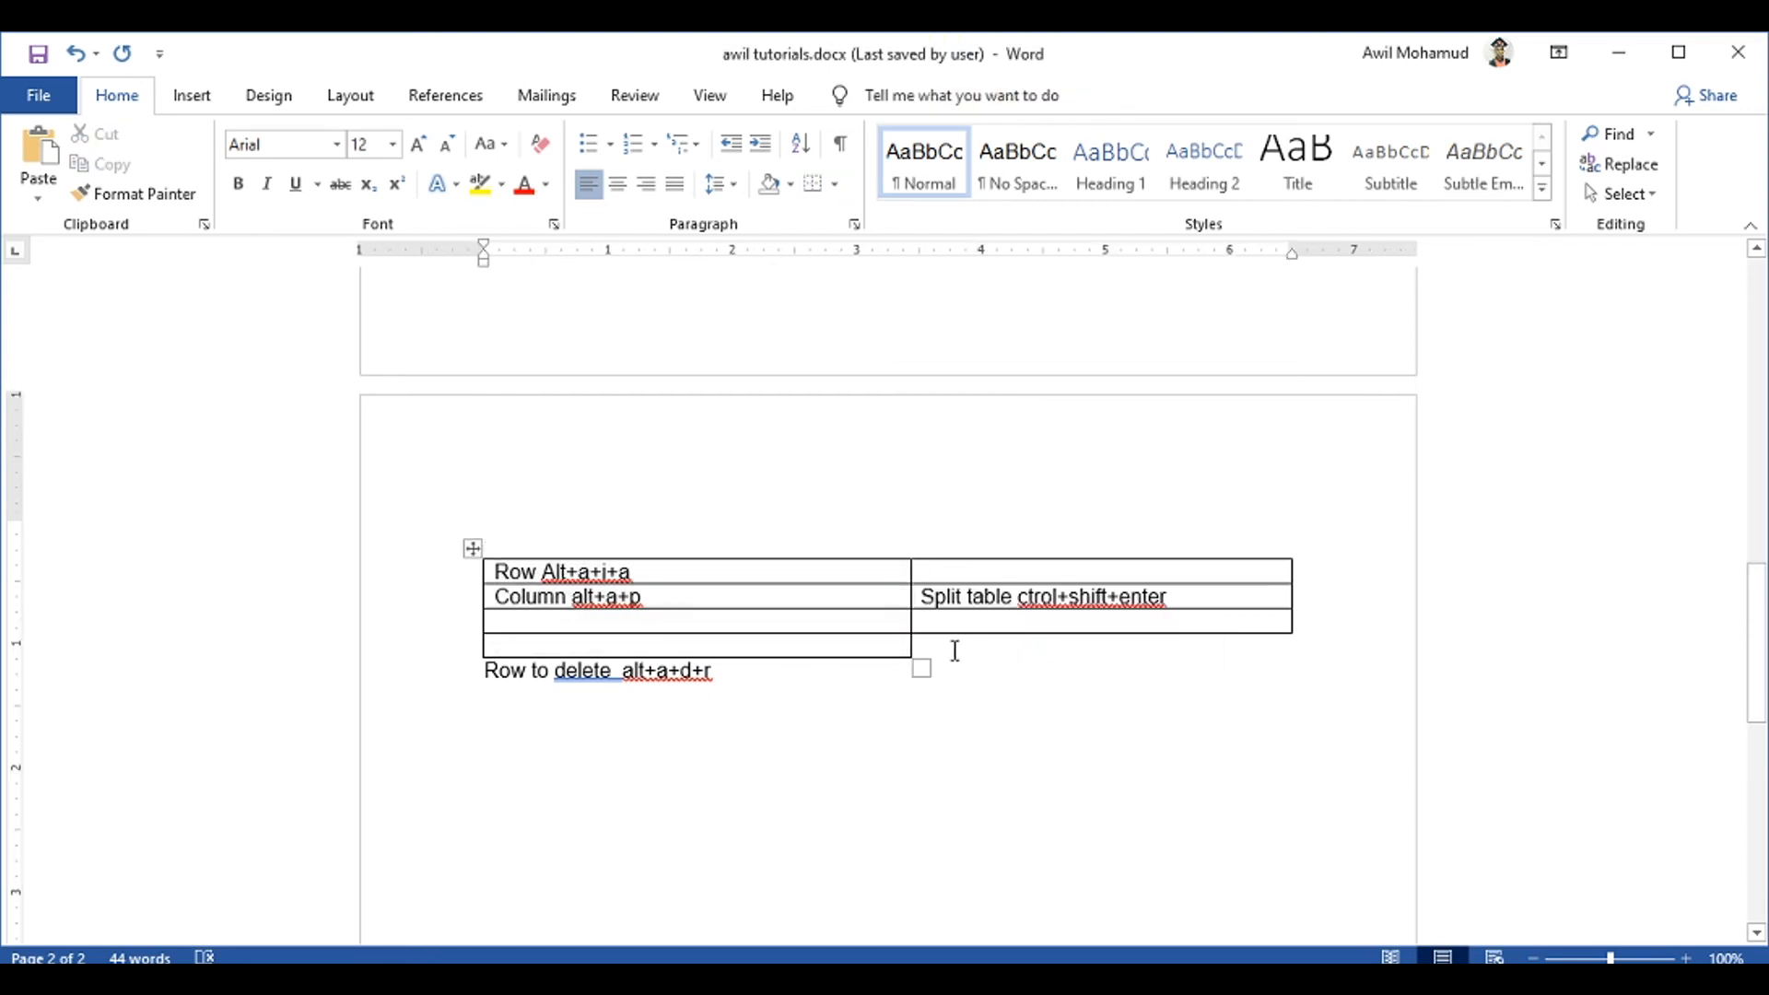
# Split the table at its first row to add a blank line above it, and split it again above the "Column alt+a+p" row
pyautogui.click(856, 579)
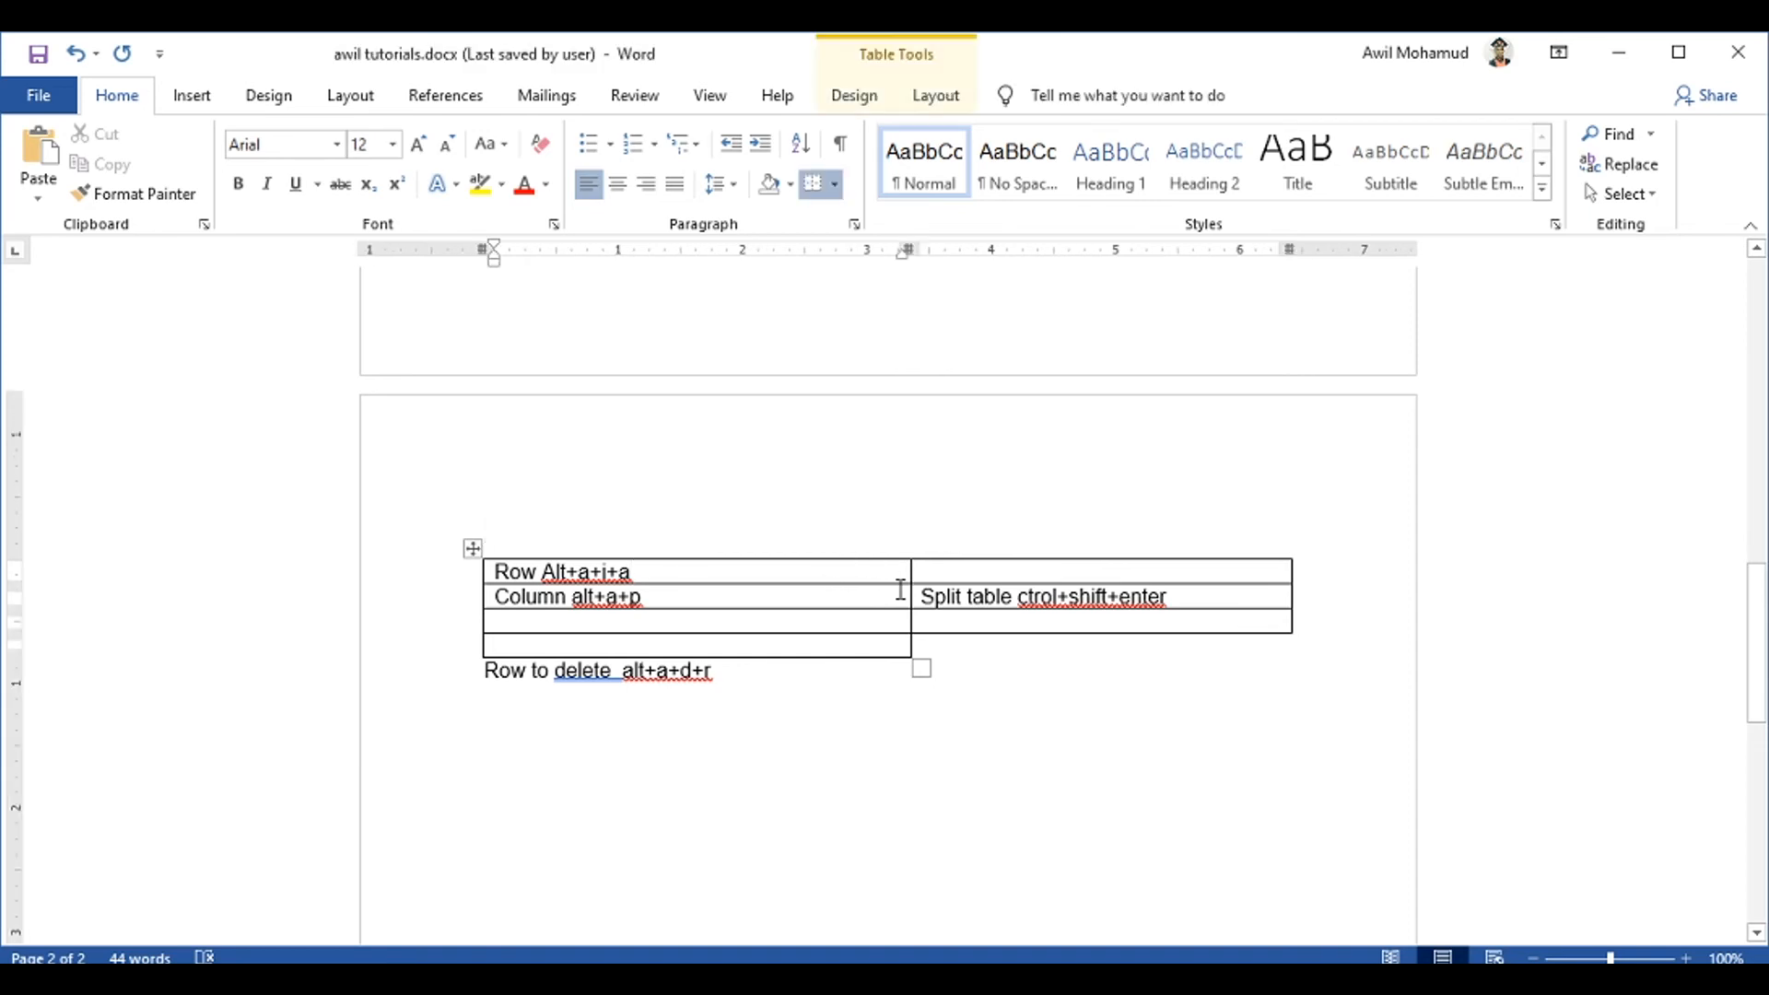
pyautogui.hotkey('ctrl', 'shift', 'Return')
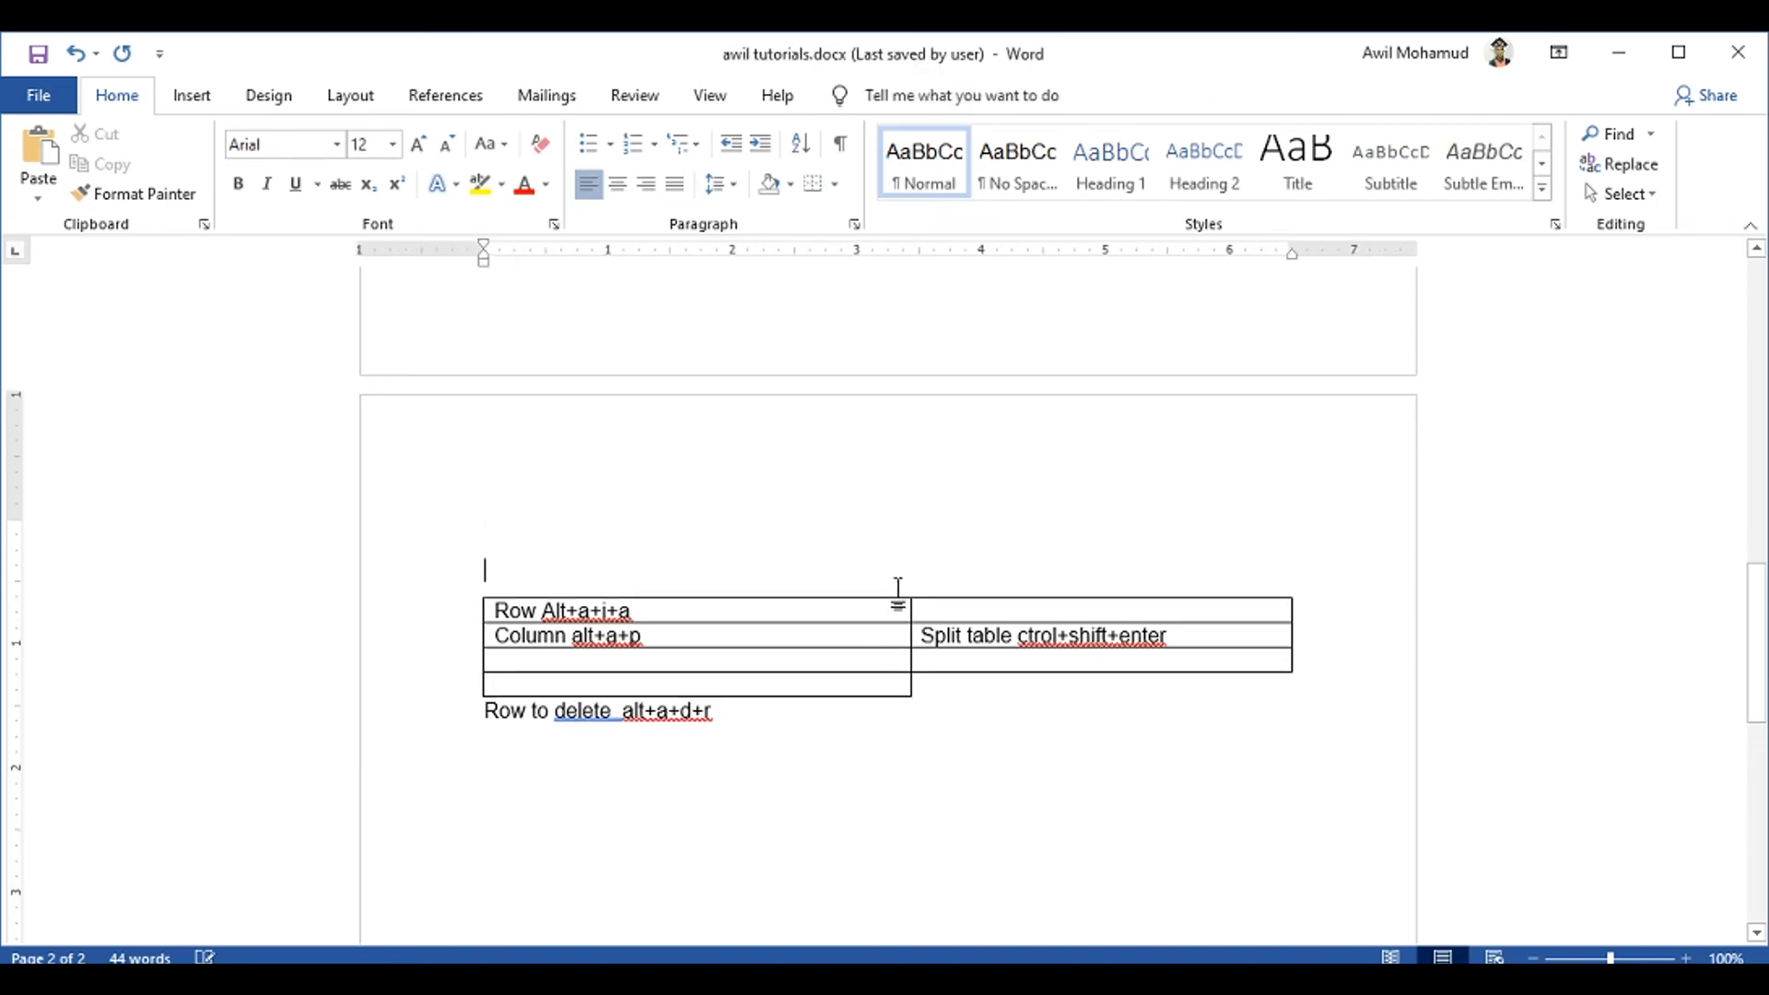
pyautogui.click(910, 610)
pyautogui.click(886, 612)
pyautogui.click(886, 634)
pyautogui.click(900, 638)
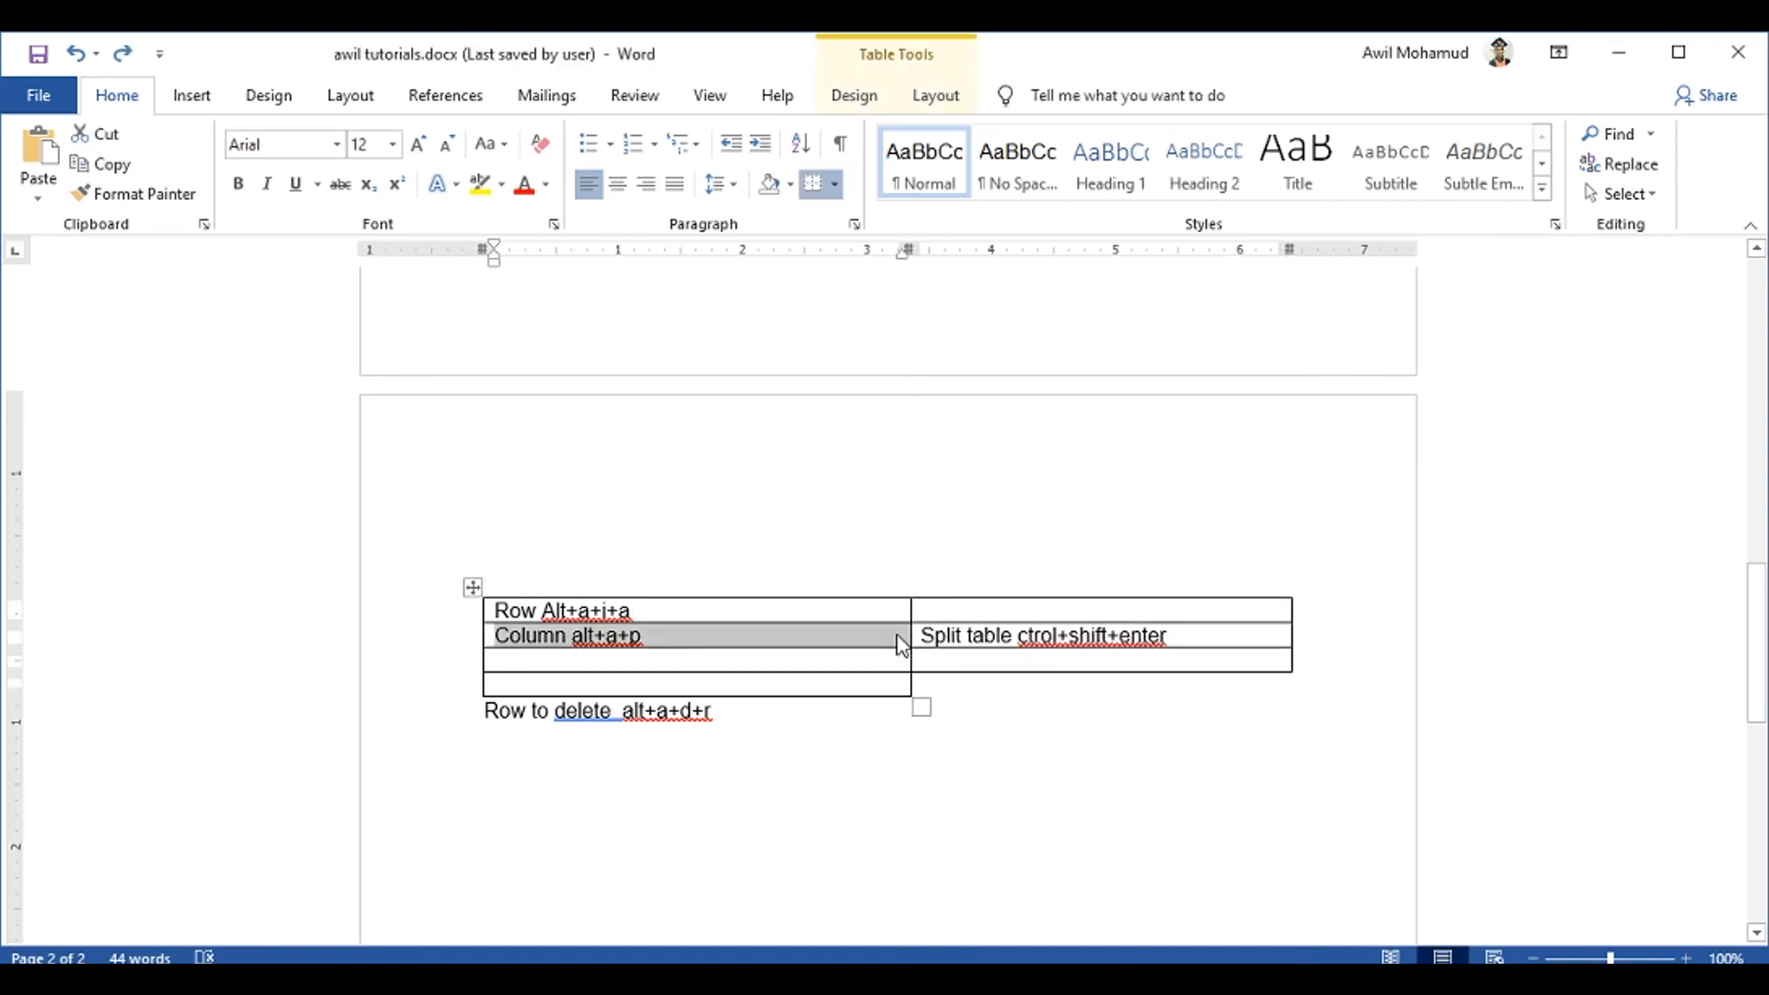
pyautogui.hotkey('ctrl', 'shift', 'Return')
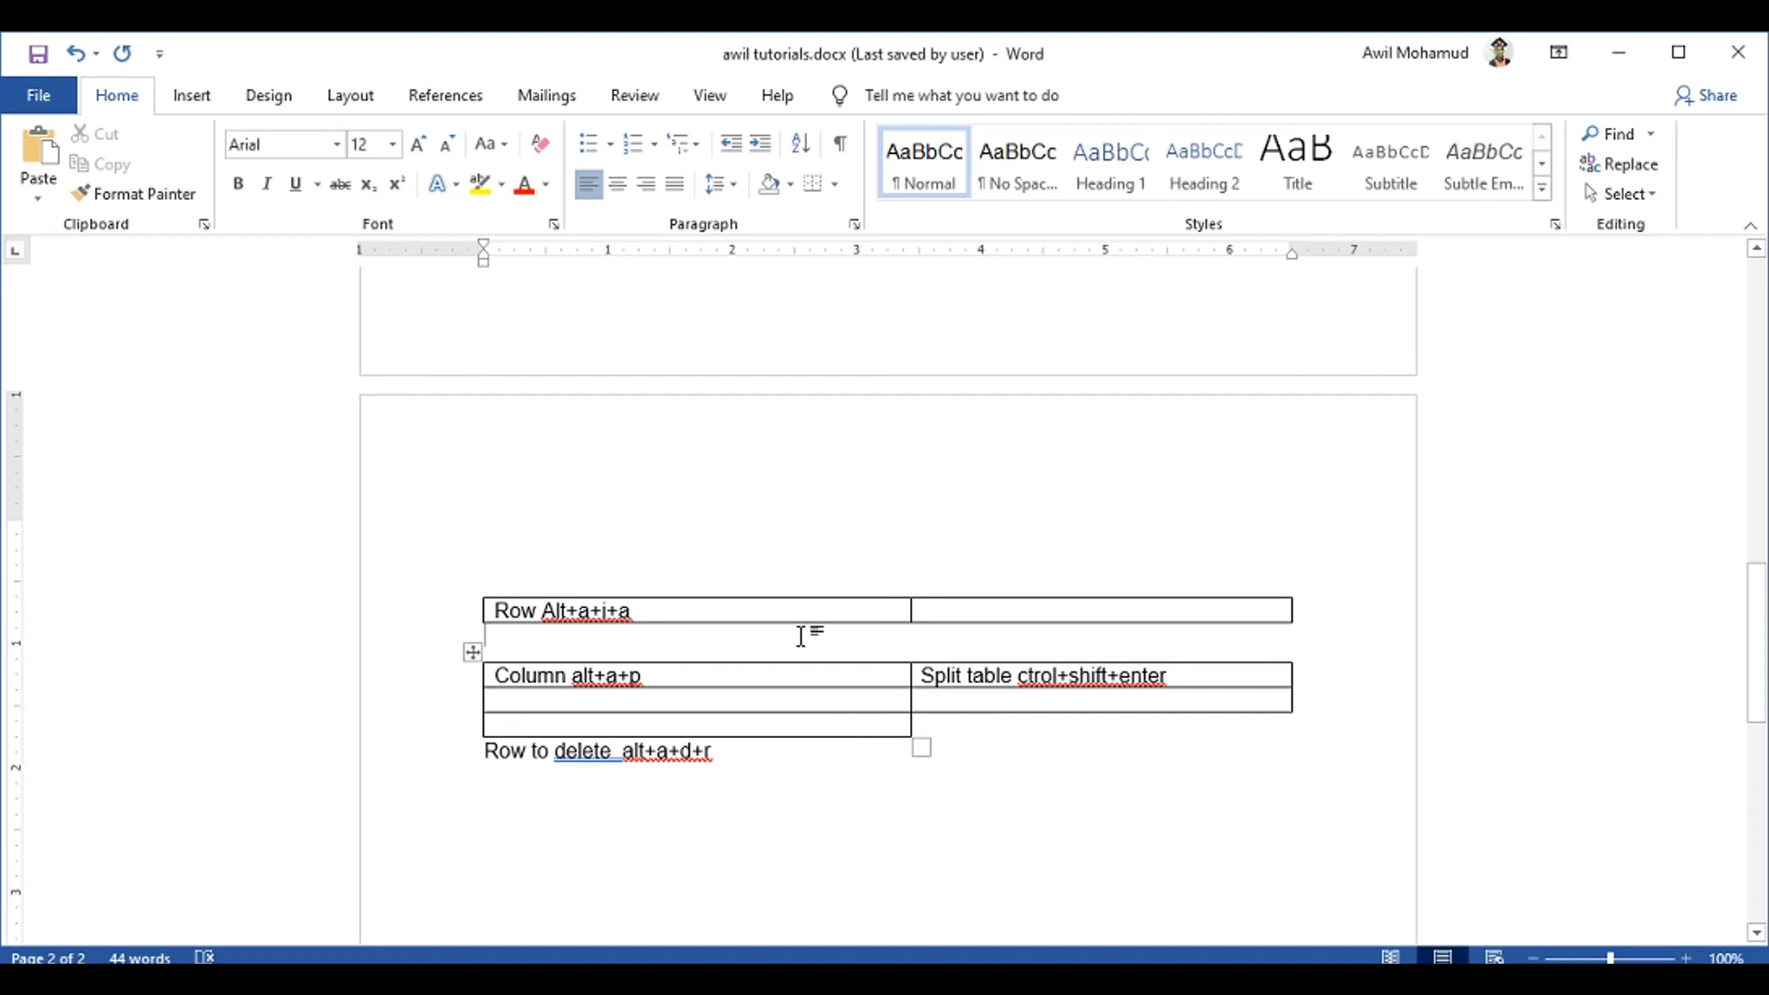
# Write "Alt+a+m" in the second cell of the upper one-row table
pyautogui.click(645, 539)
pyautogui.click(646, 569)
pyautogui.click(666, 611)
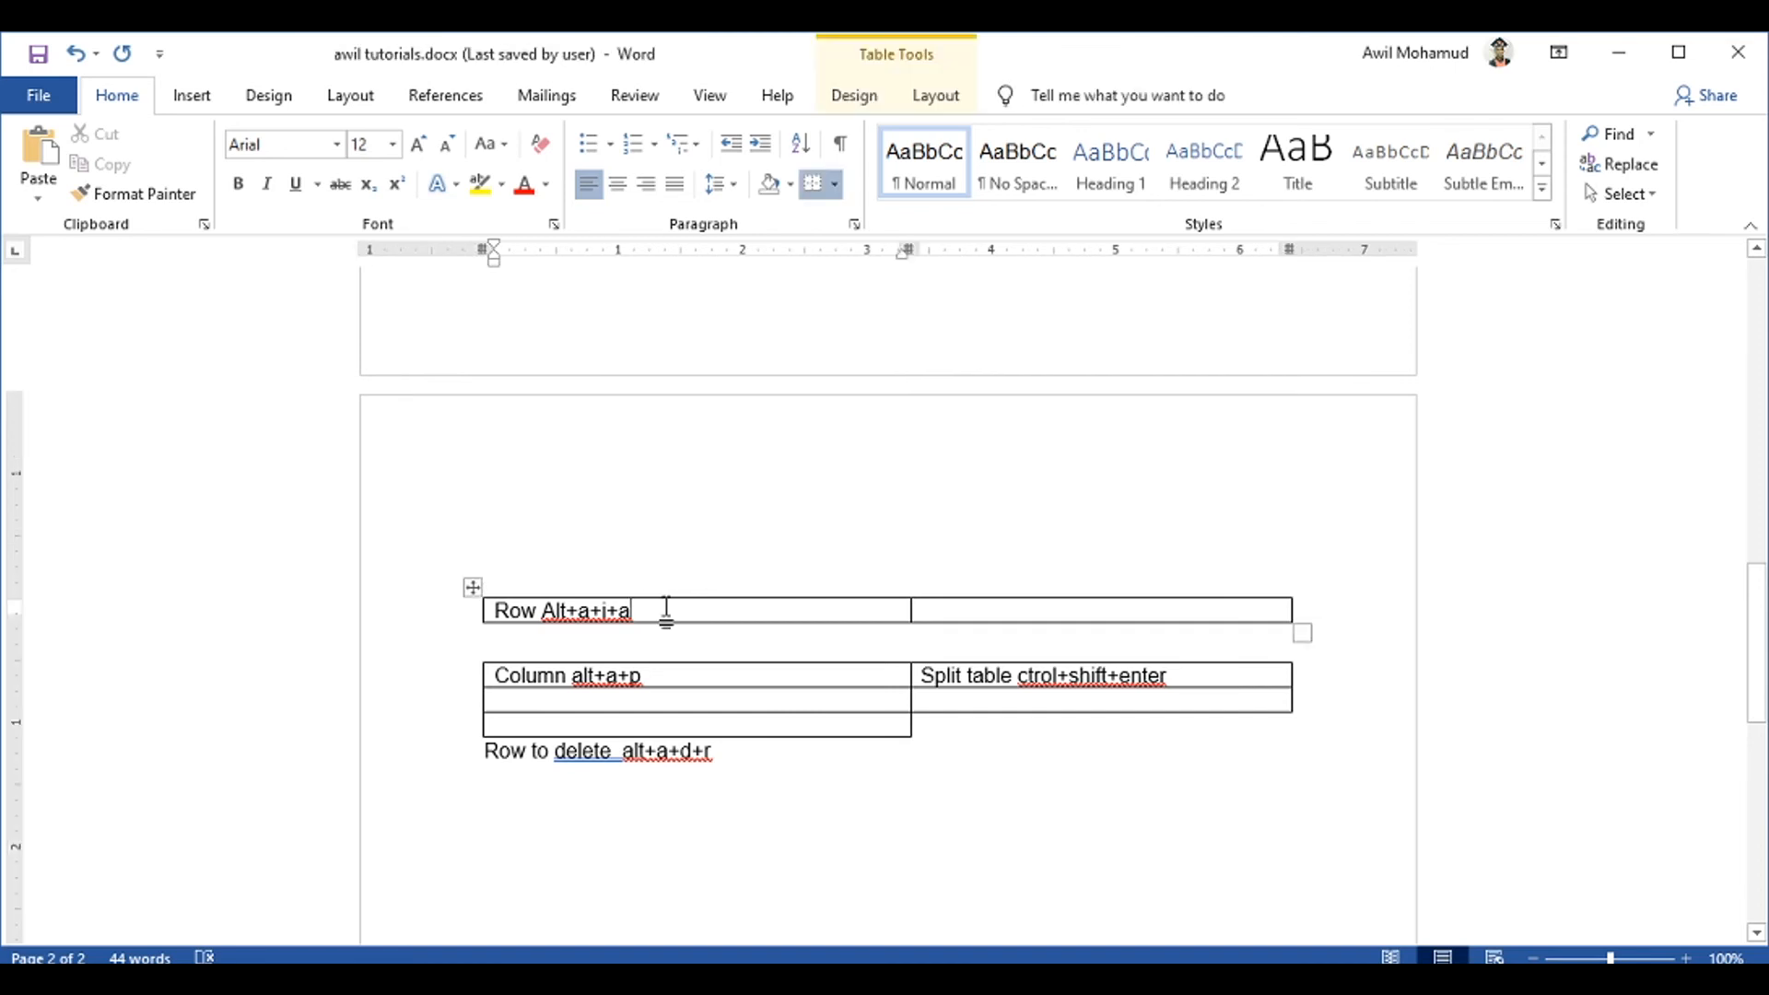
pyautogui.click(957, 611)
pyautogui.write('Alt+')
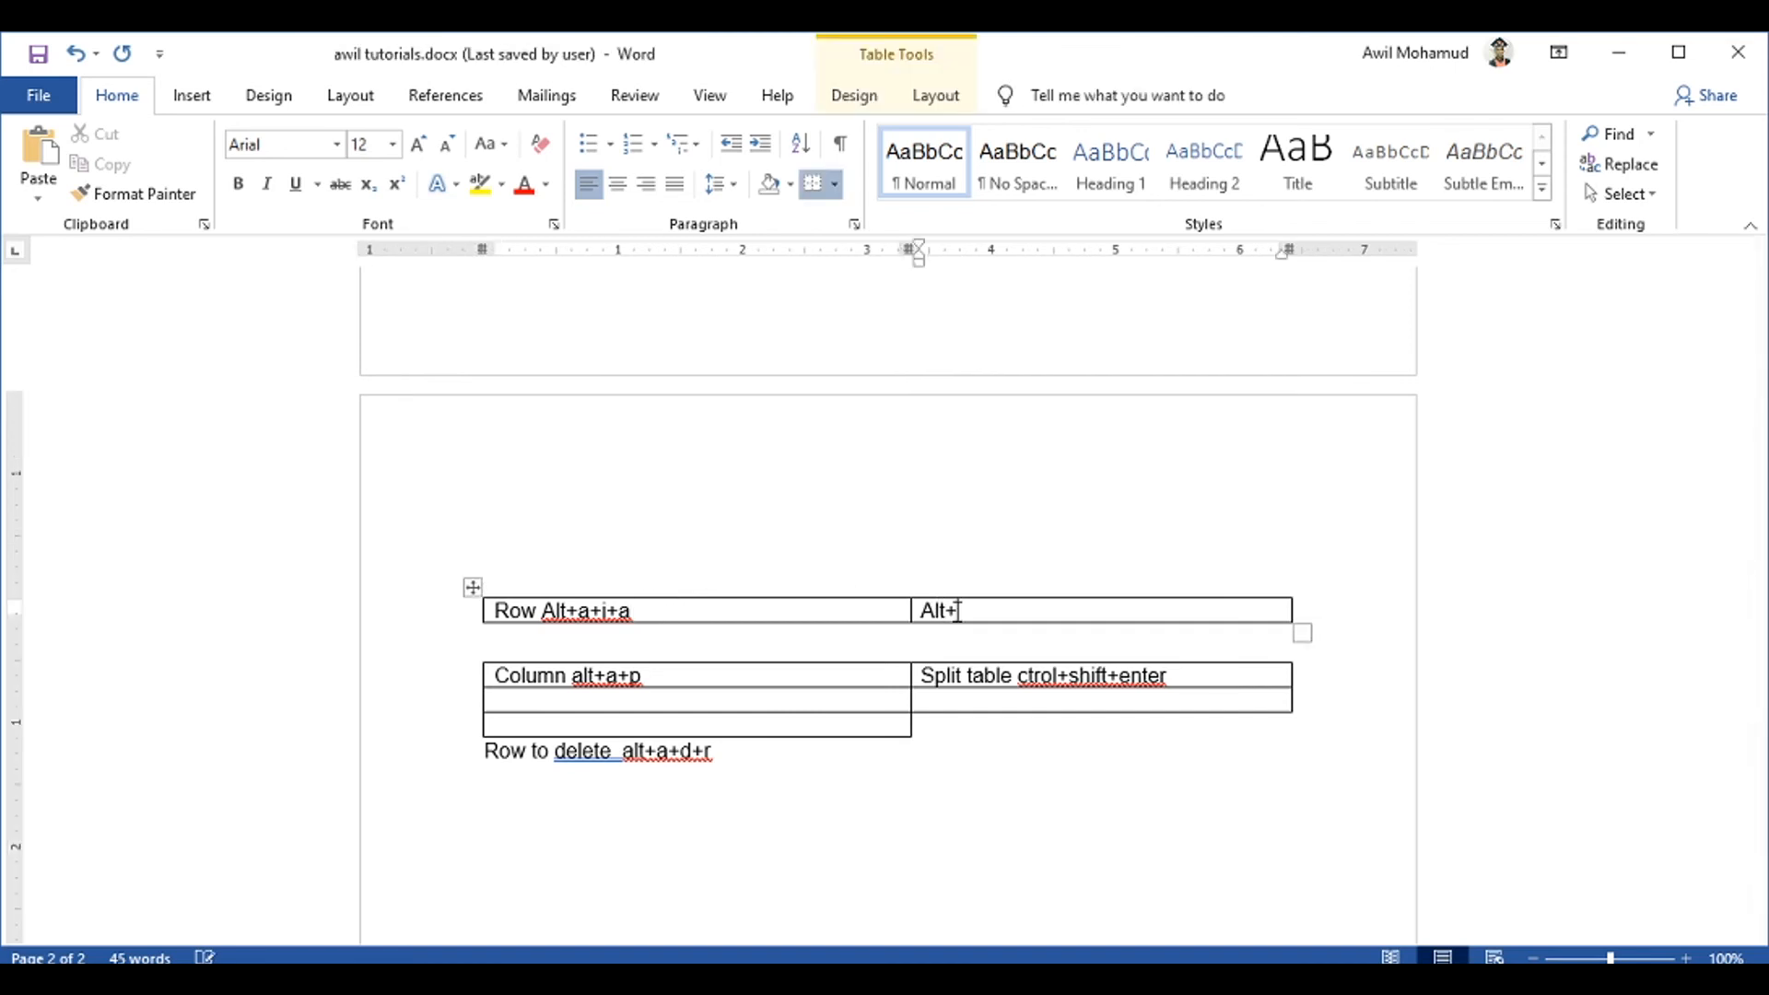
pyautogui.write('a+m')
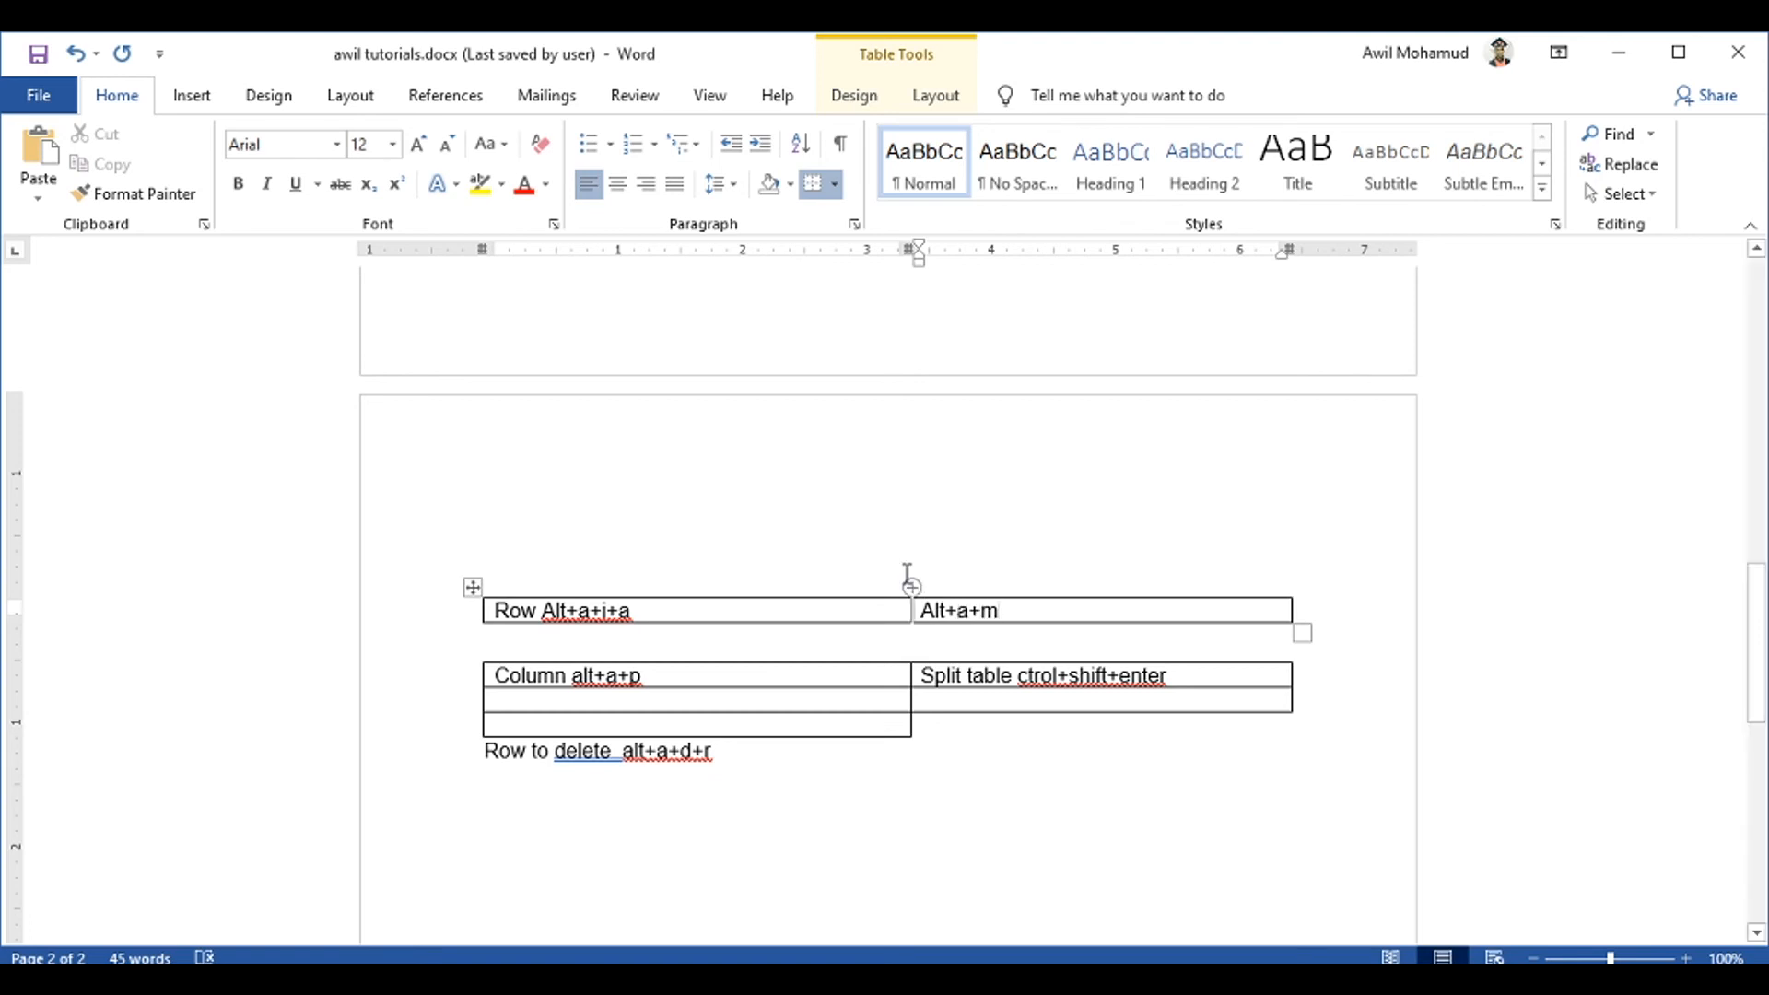
# Try to run the legacy merge command from the line above the one-row table and from its first cell
pyautogui.click(904, 579)
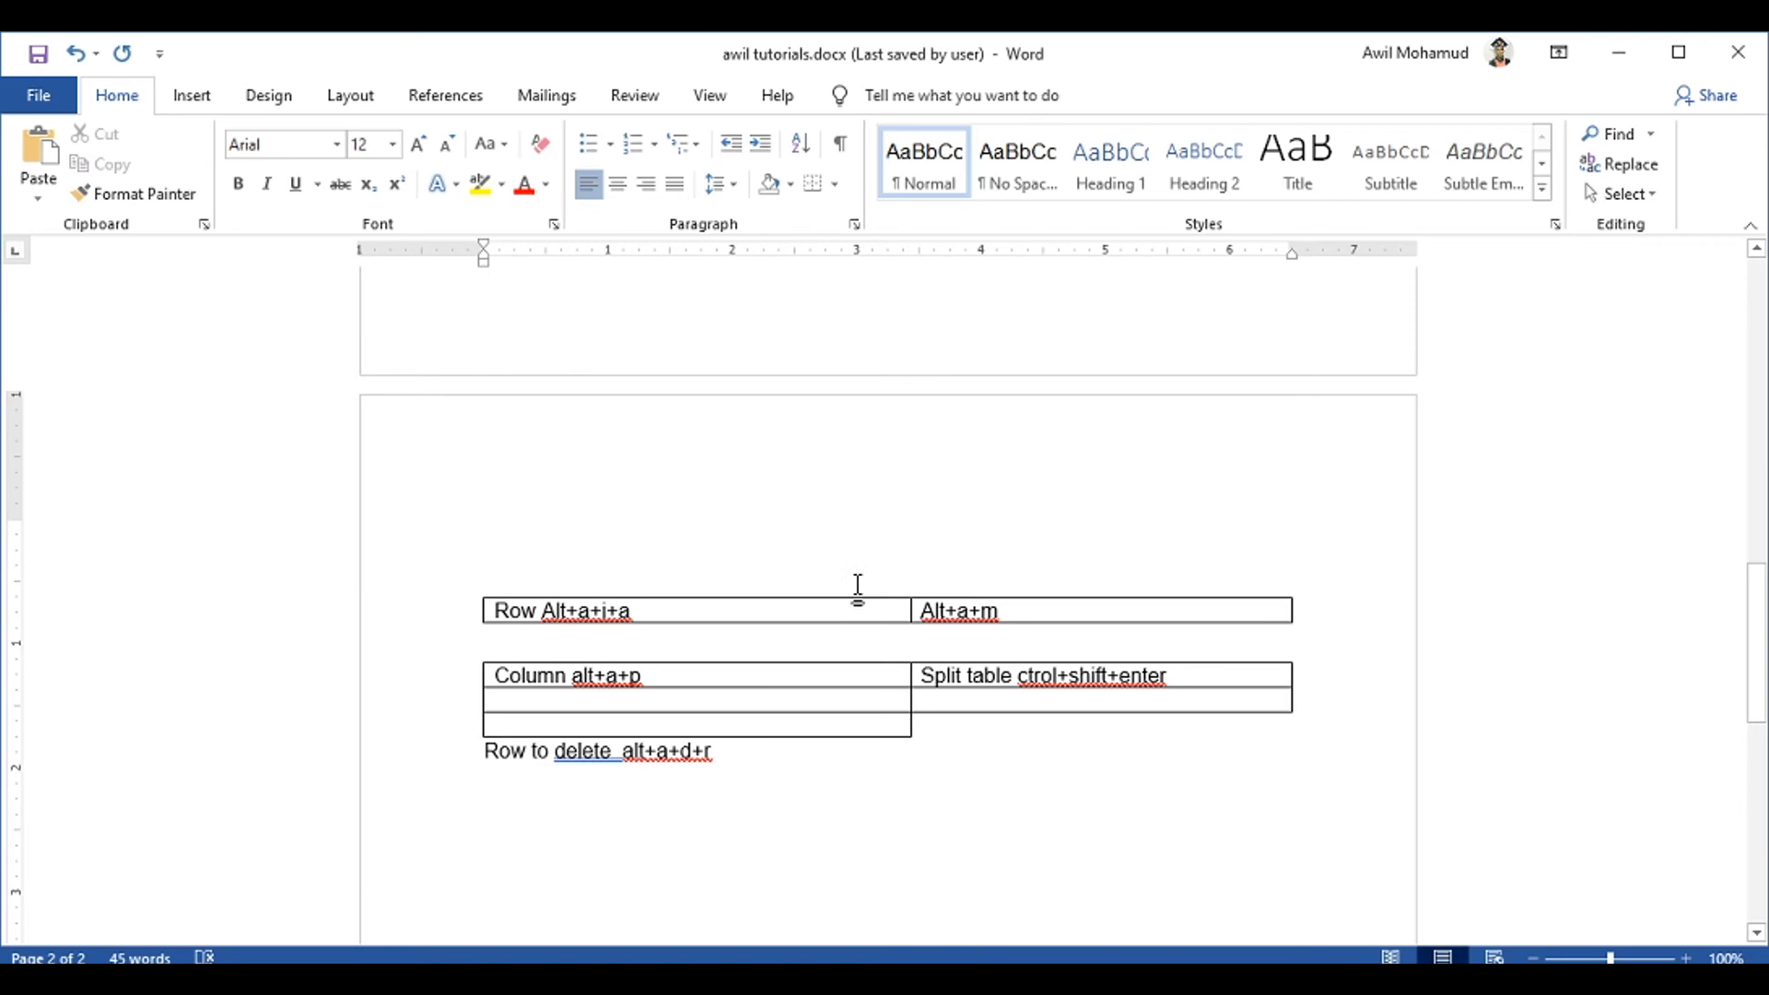
pyautogui.press('alt')
pyautogui.press('a')
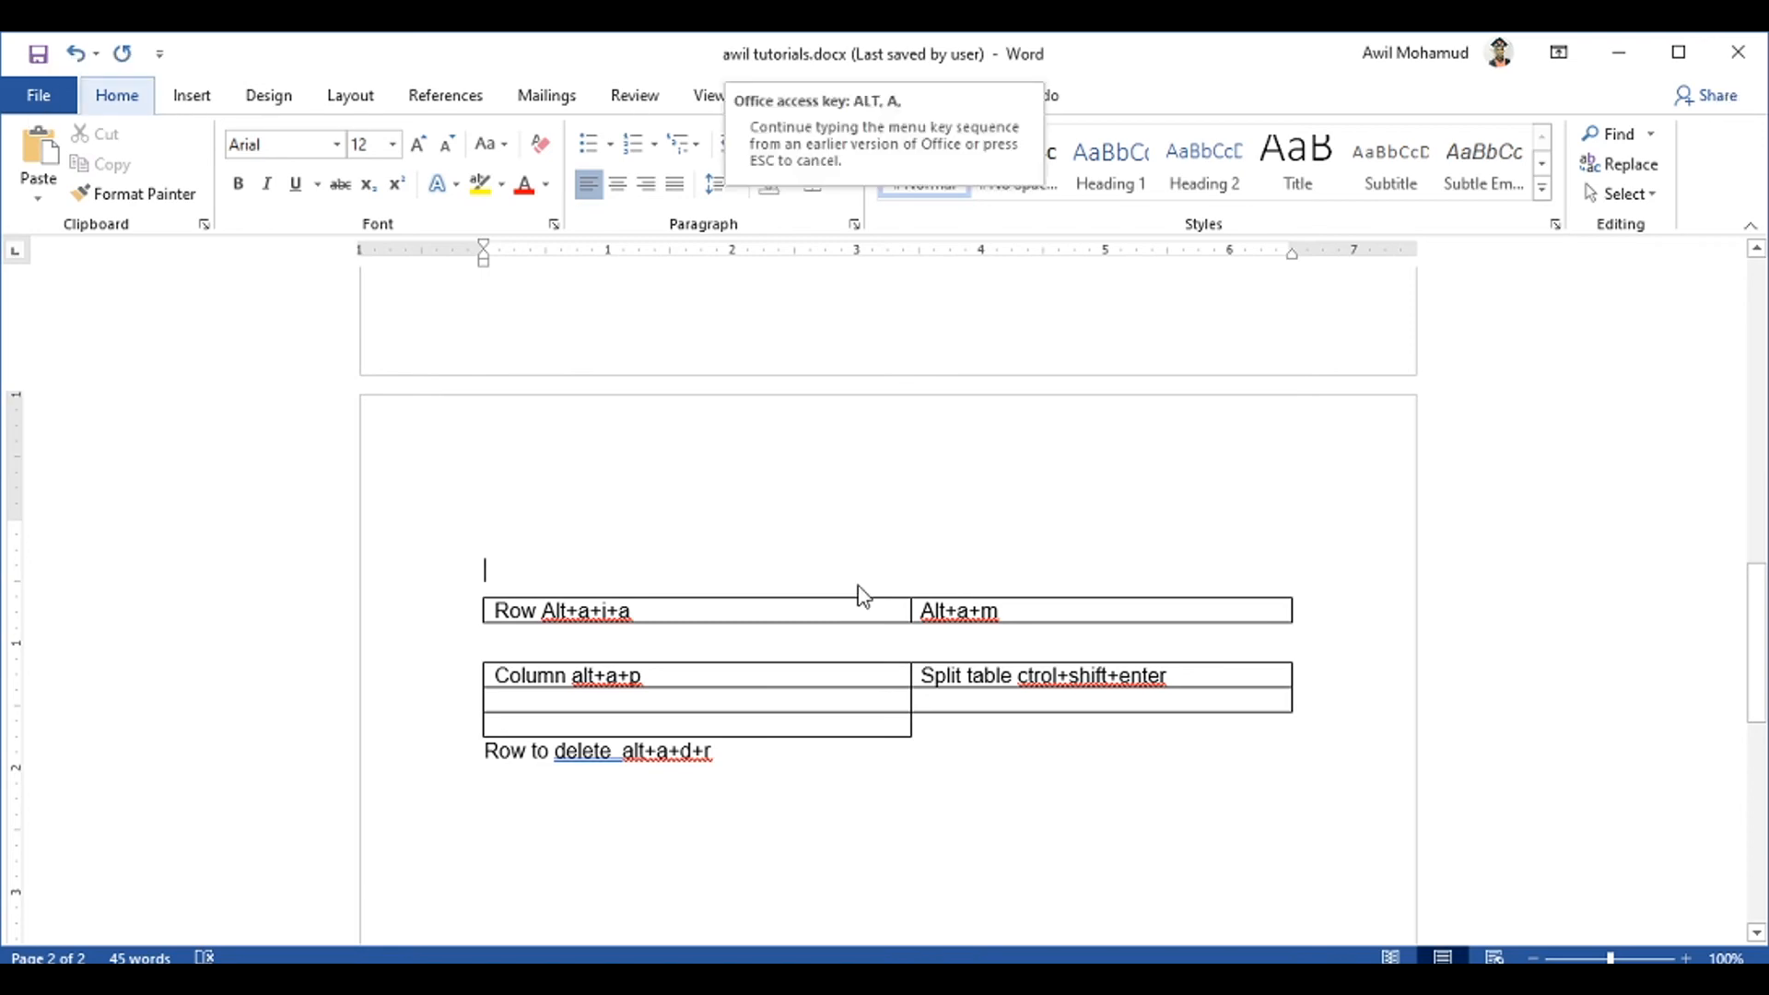
pyautogui.click(838, 615)
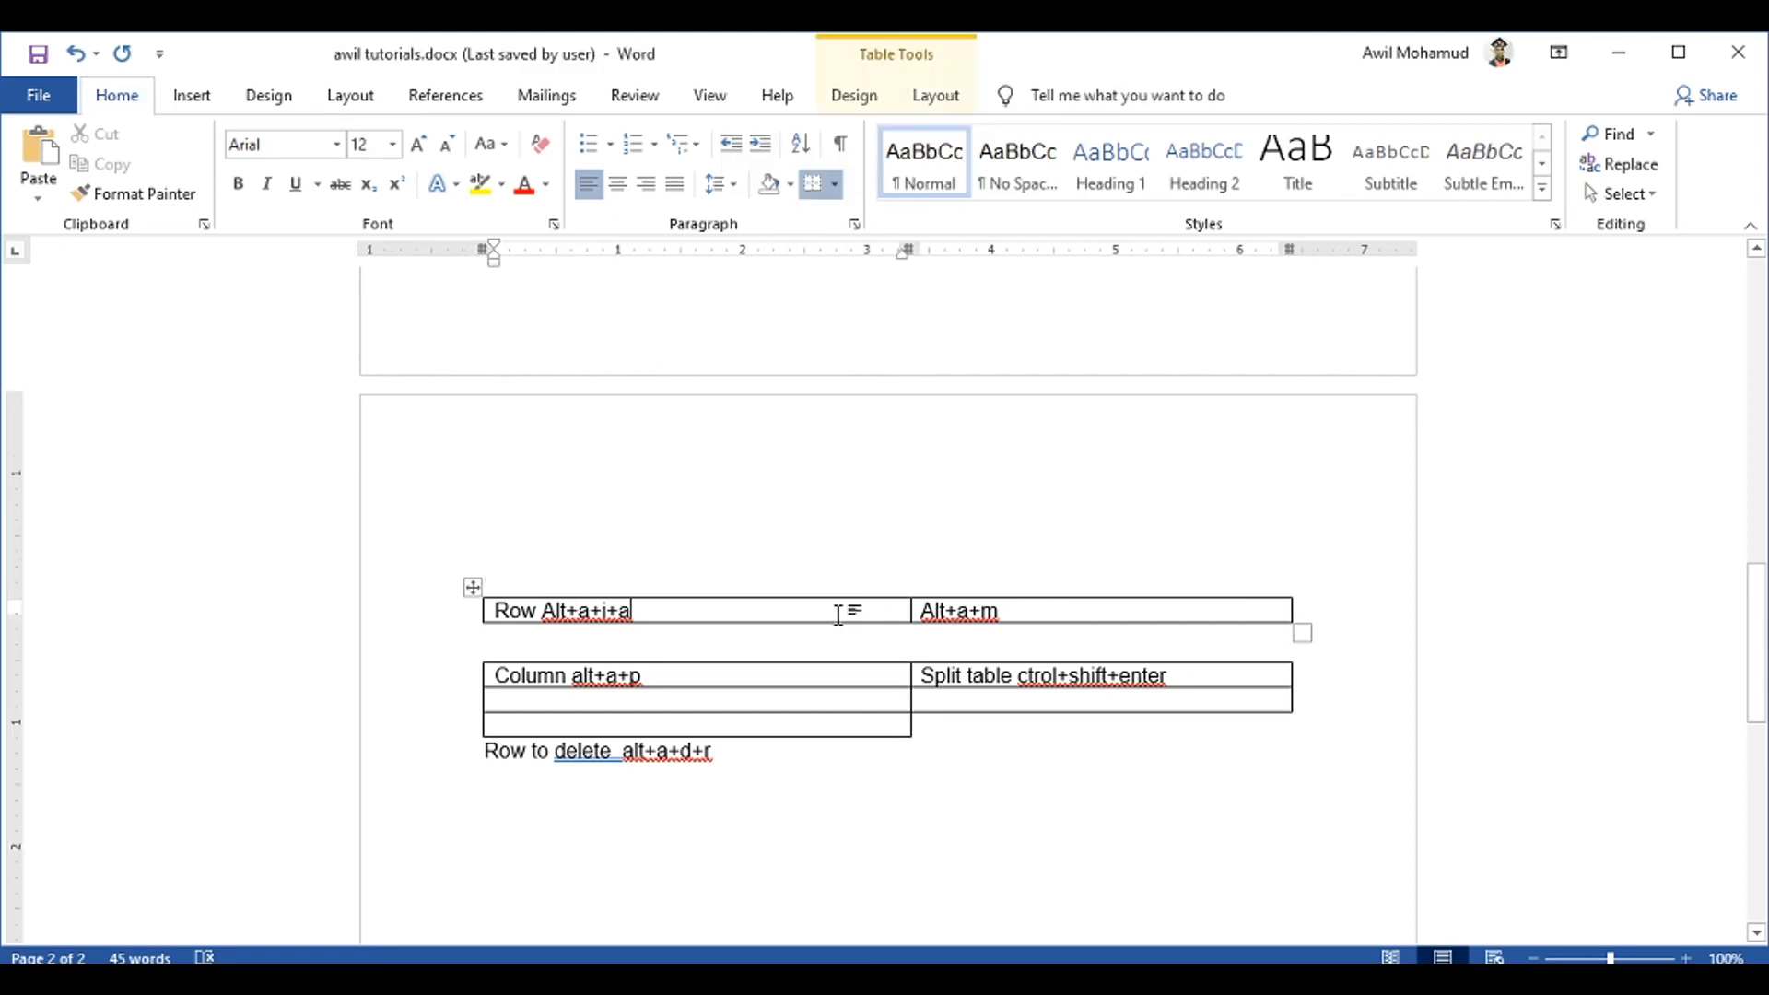
pyautogui.press('alt')
pyautogui.press('a')
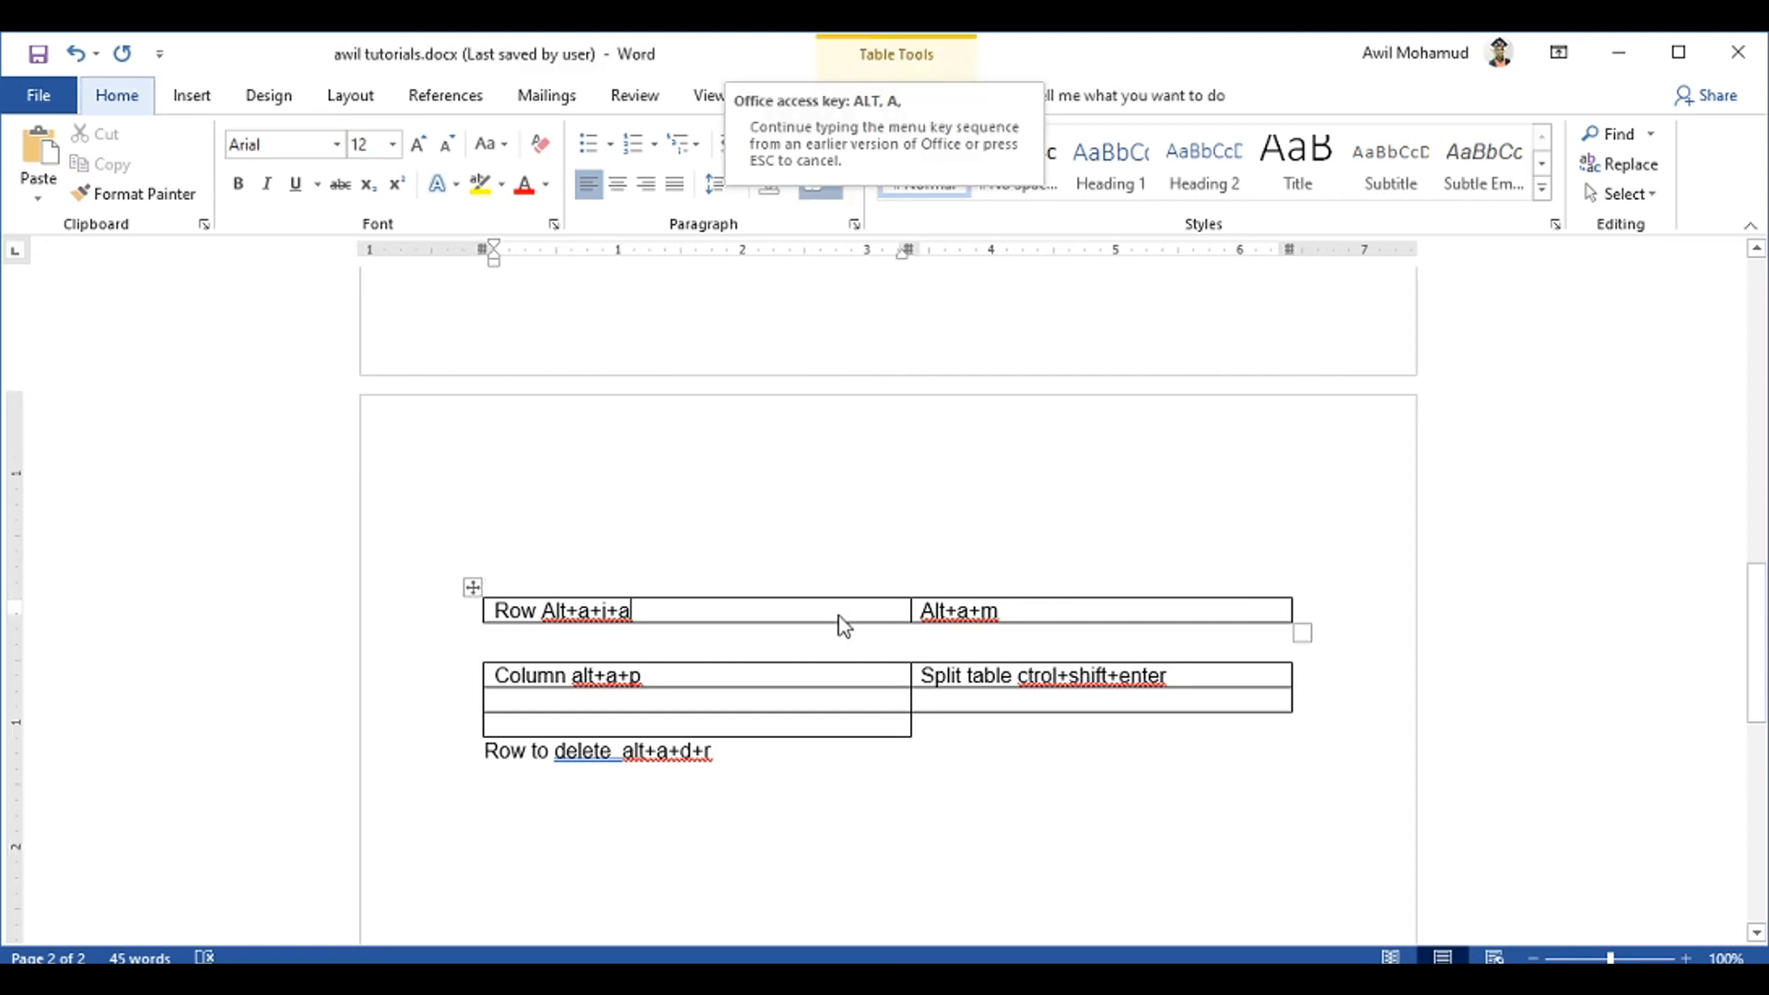
# Select across both split tables, try the merge command on them, and clear the selection
pyautogui.moveTo(675, 485); pyautogui.dragTo(771, 709)
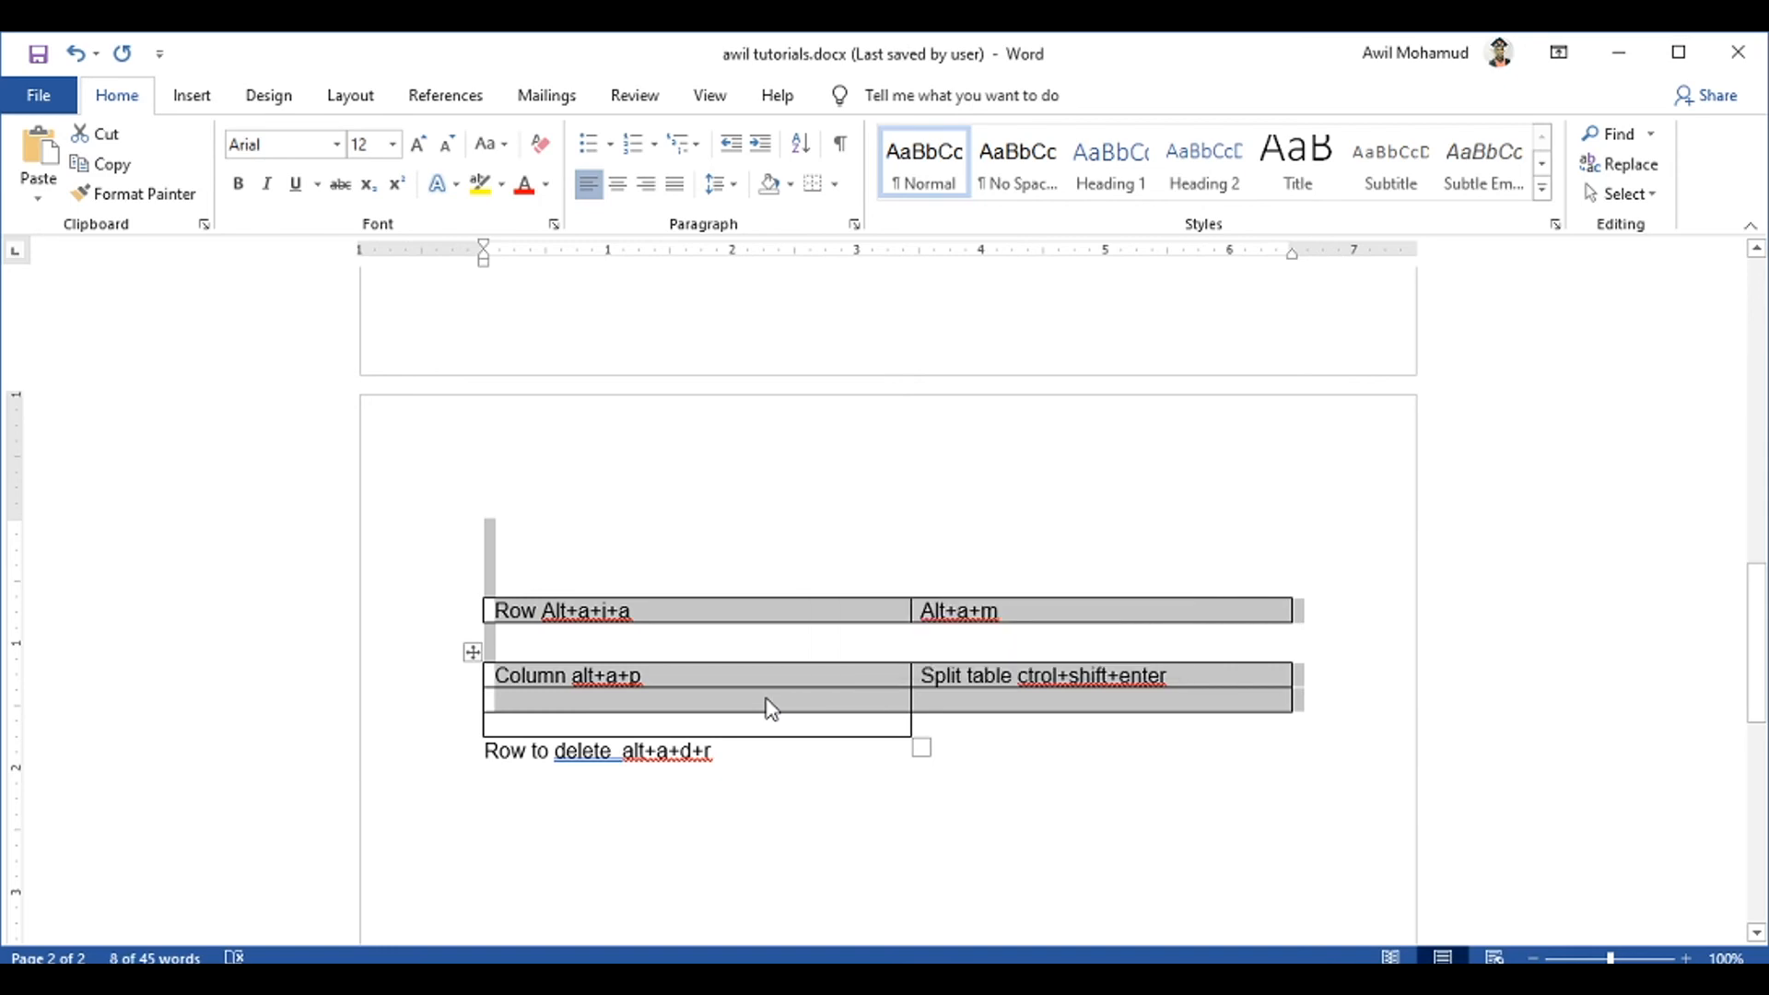
pyautogui.press('alt')
pyautogui.press('a')
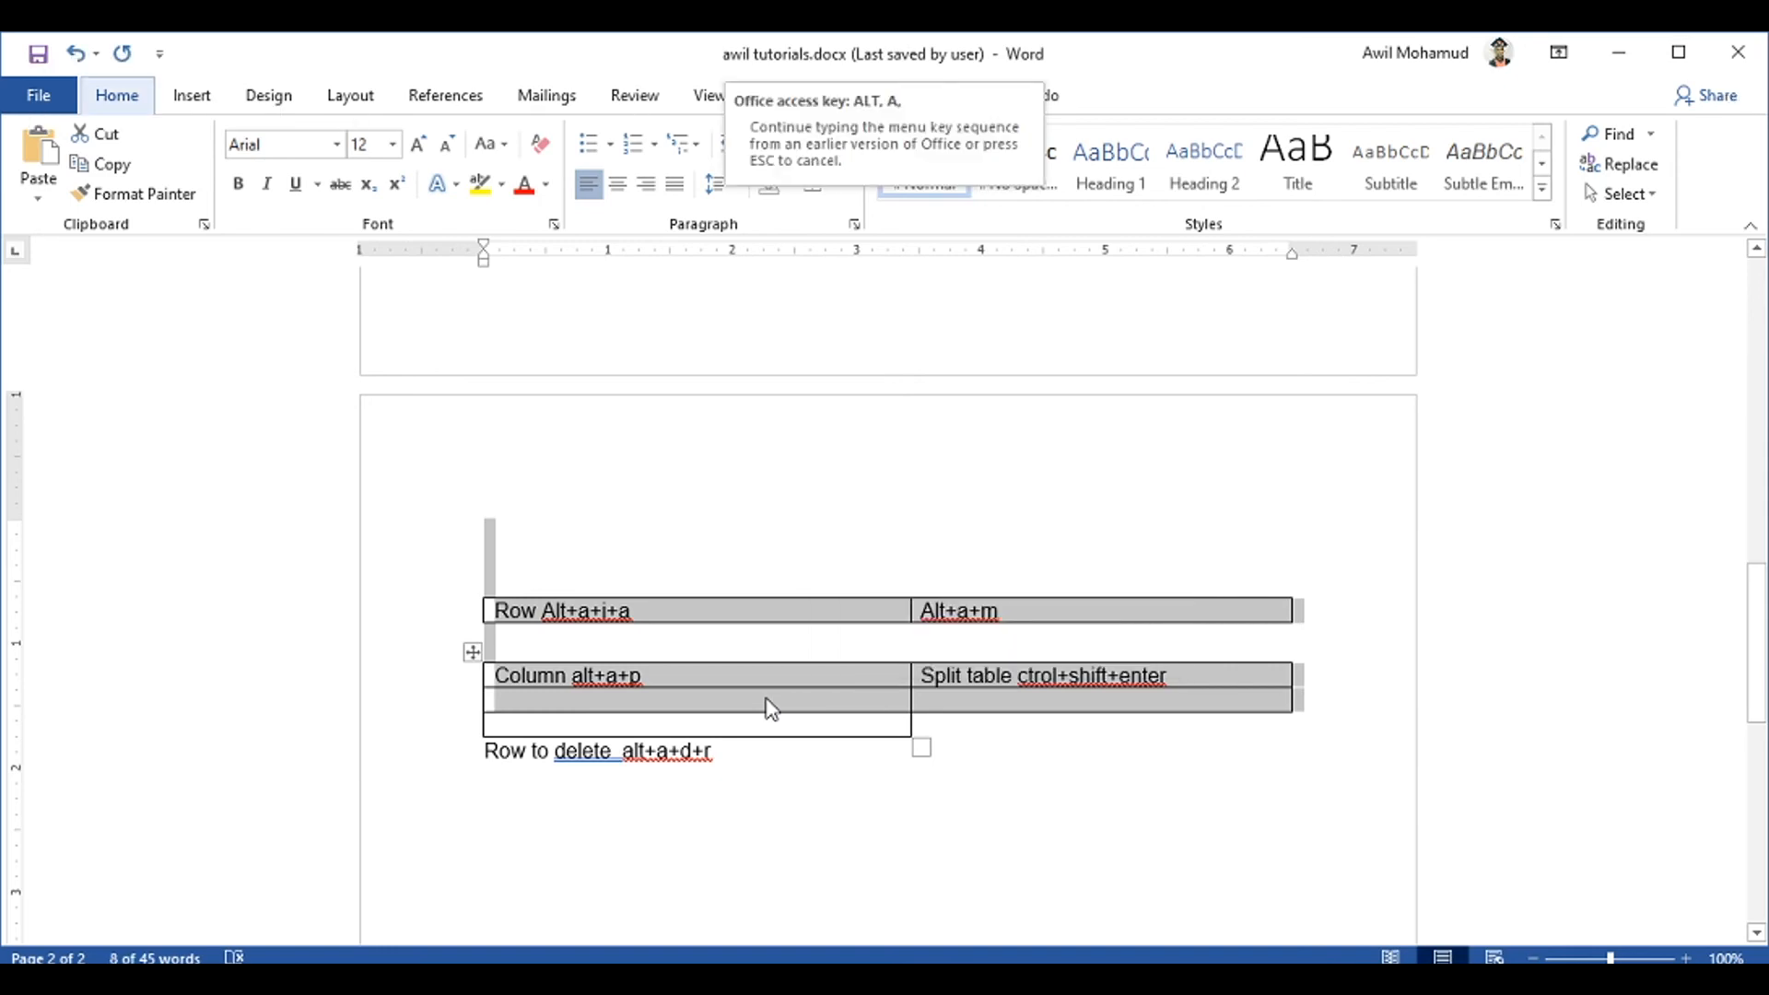
pyautogui.press('Escape')
pyautogui.click(815, 644)
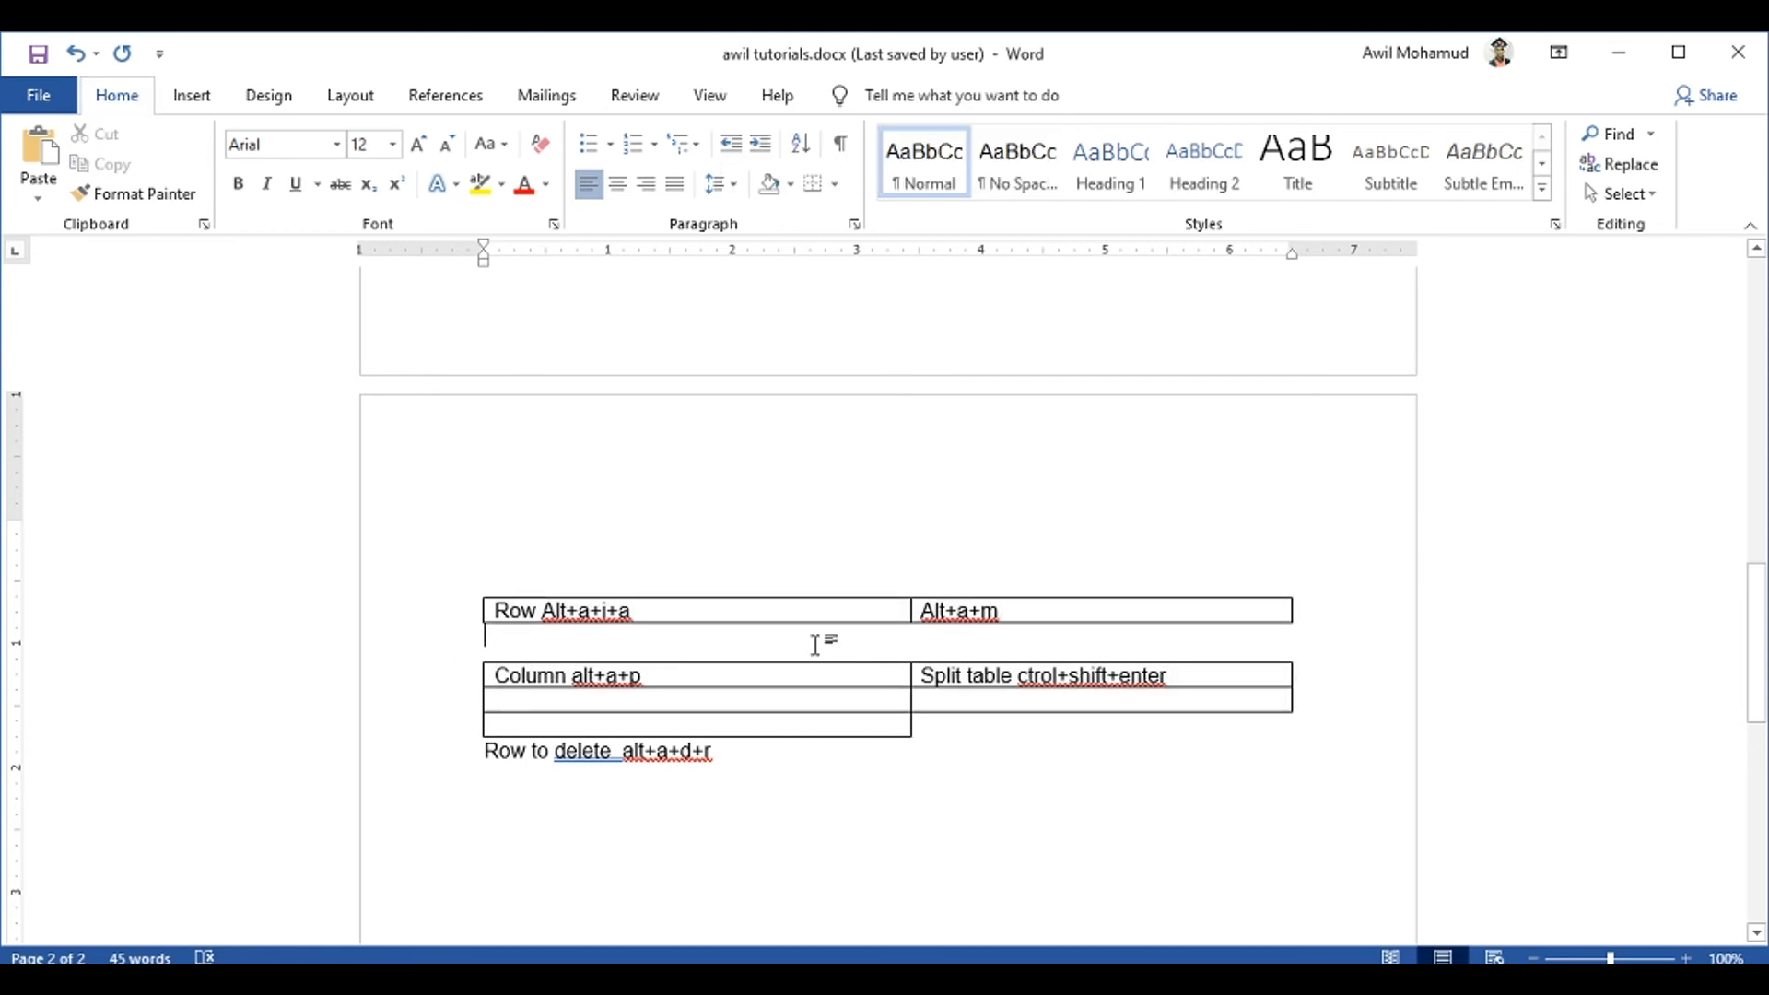
# Insert an empty column between the two columns of the lower table
pyautogui.click(931, 724)
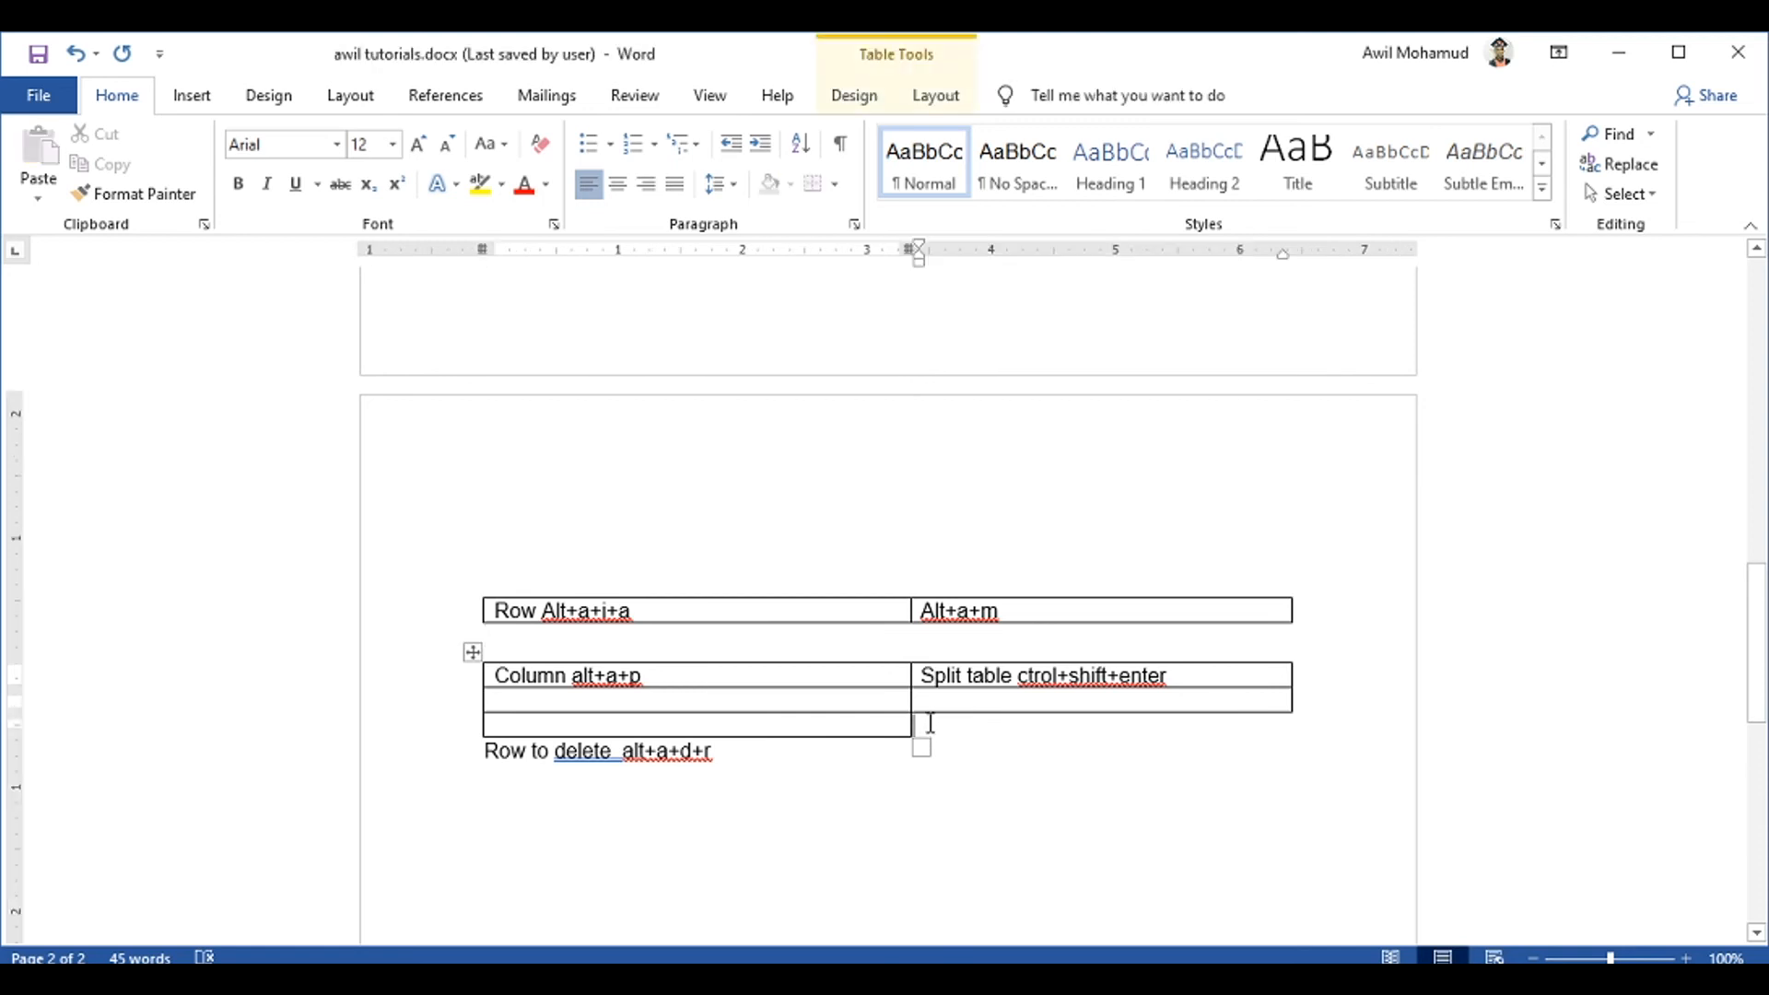
pyautogui.click(932, 700)
pyautogui.click(920, 659)
pyautogui.click(917, 648)
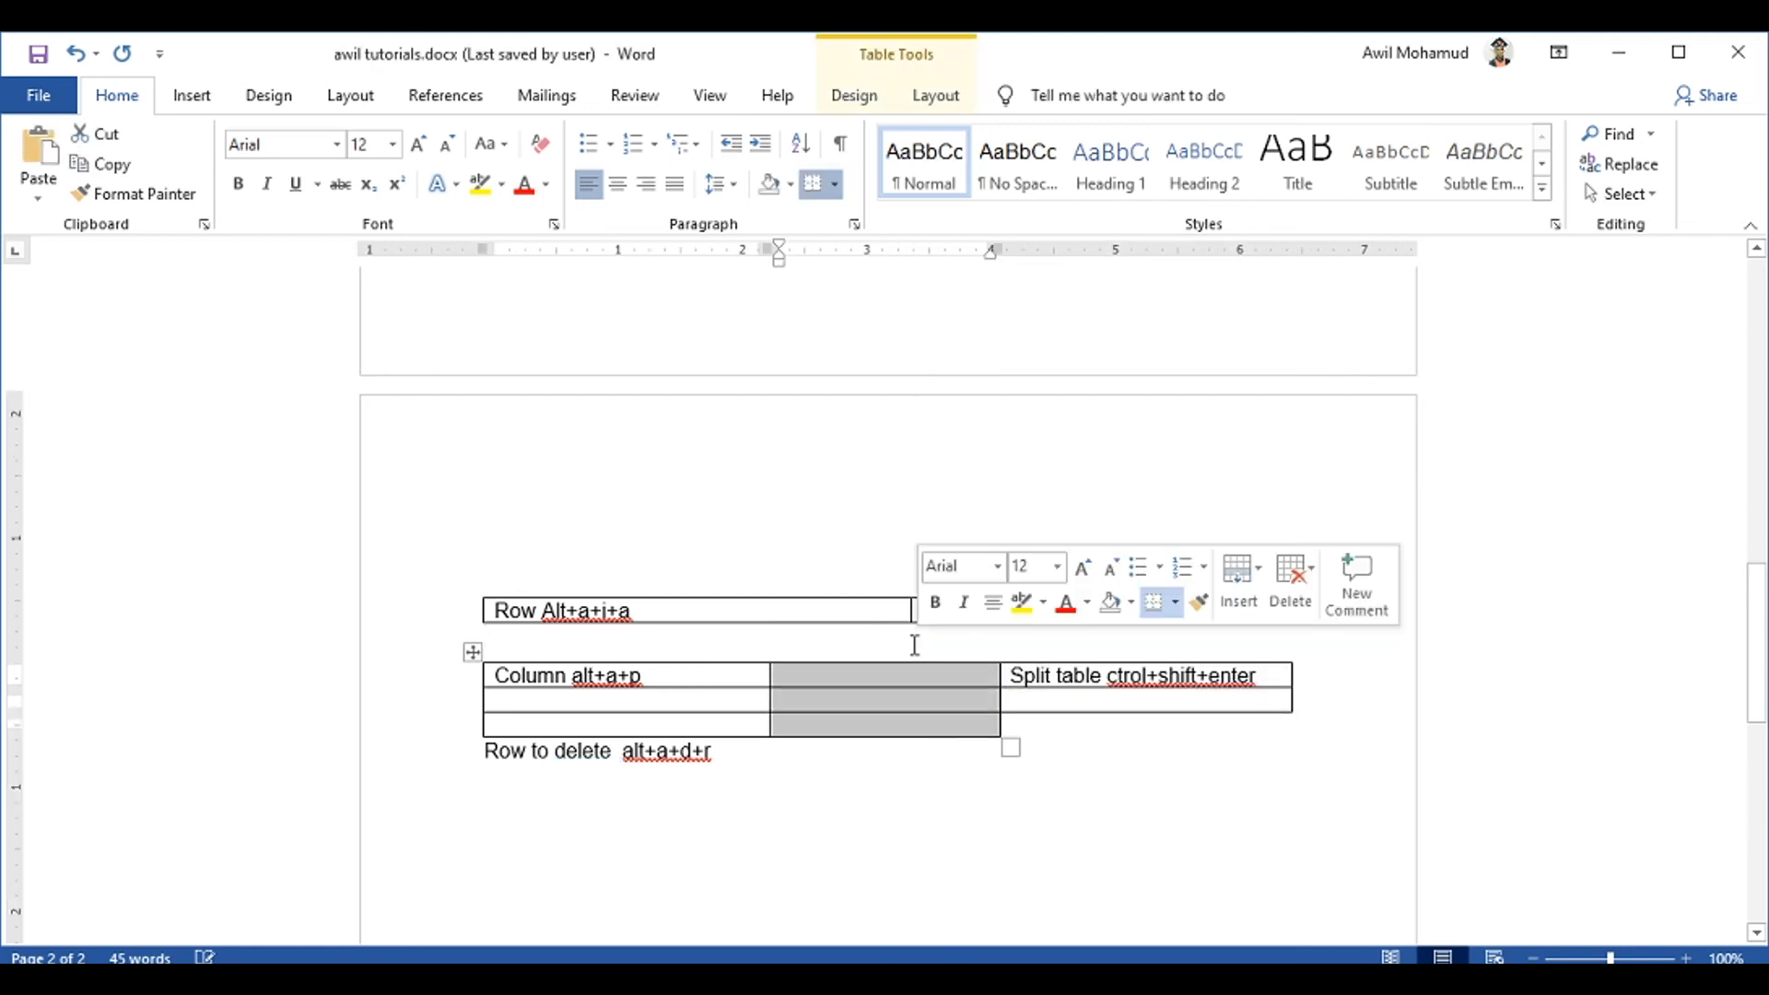
# Try the merge command from the blank line between the tables and on the whole document, and deselect everything
pyautogui.click(881, 642)
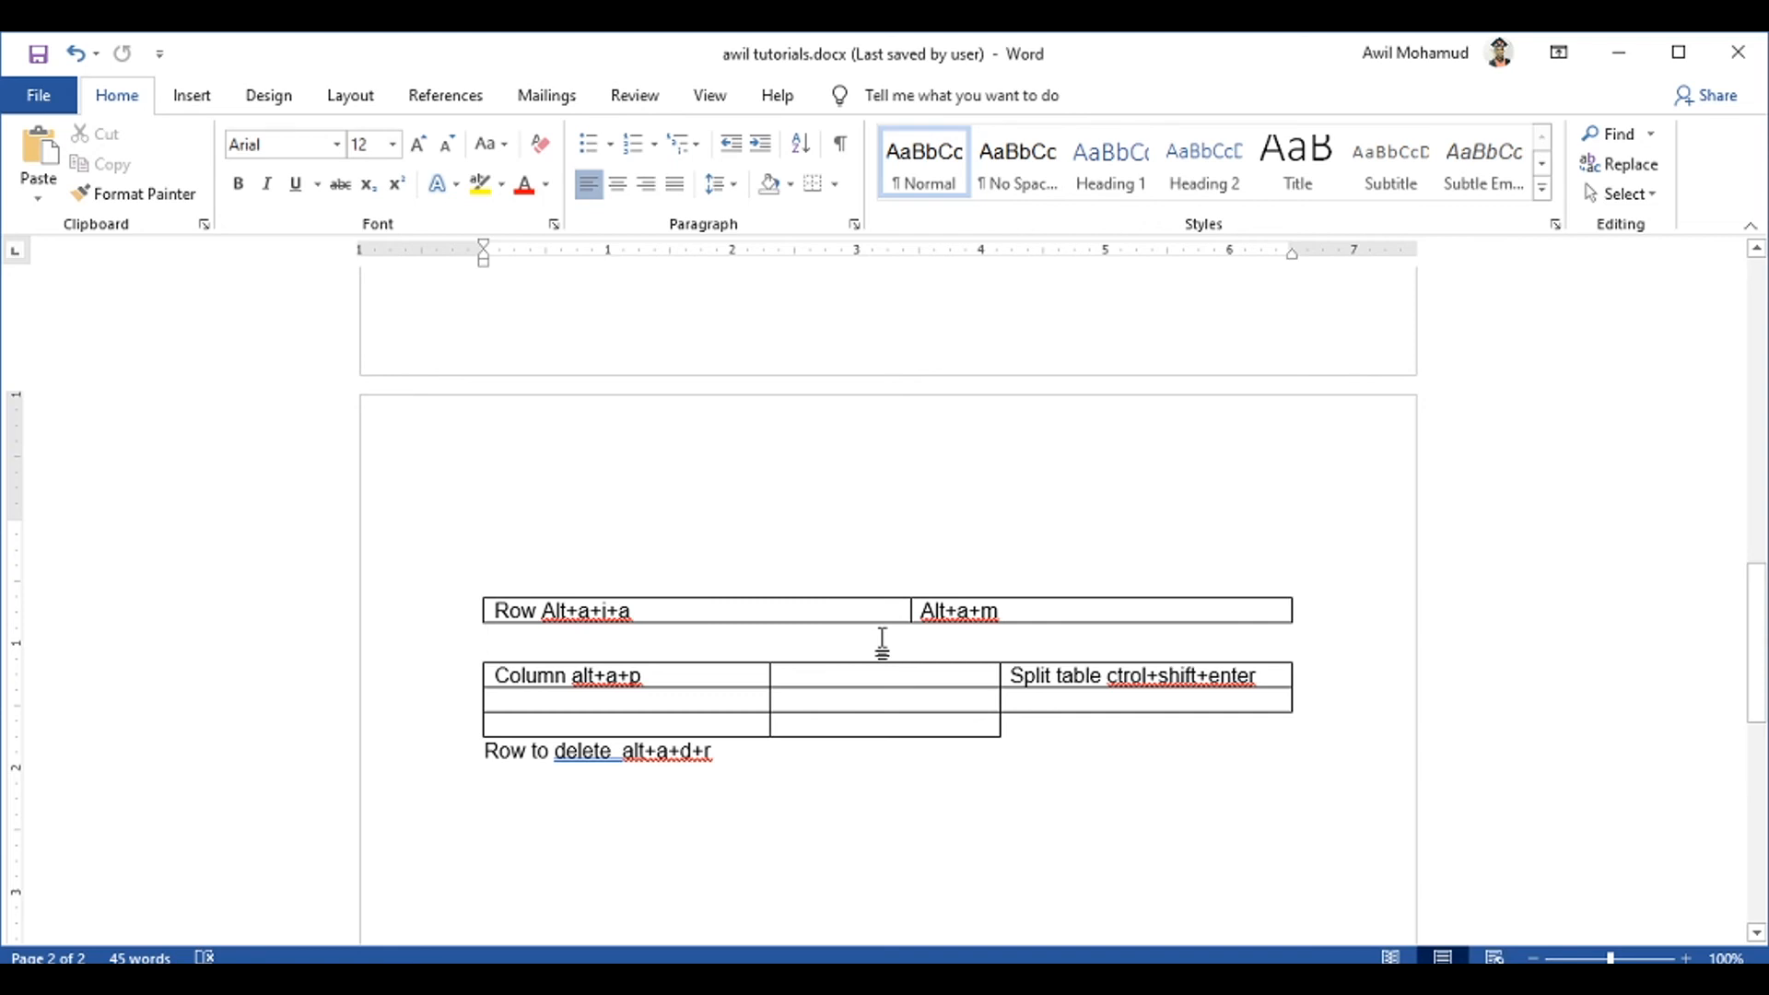
pyautogui.press('alt')
pyautogui.press('a')
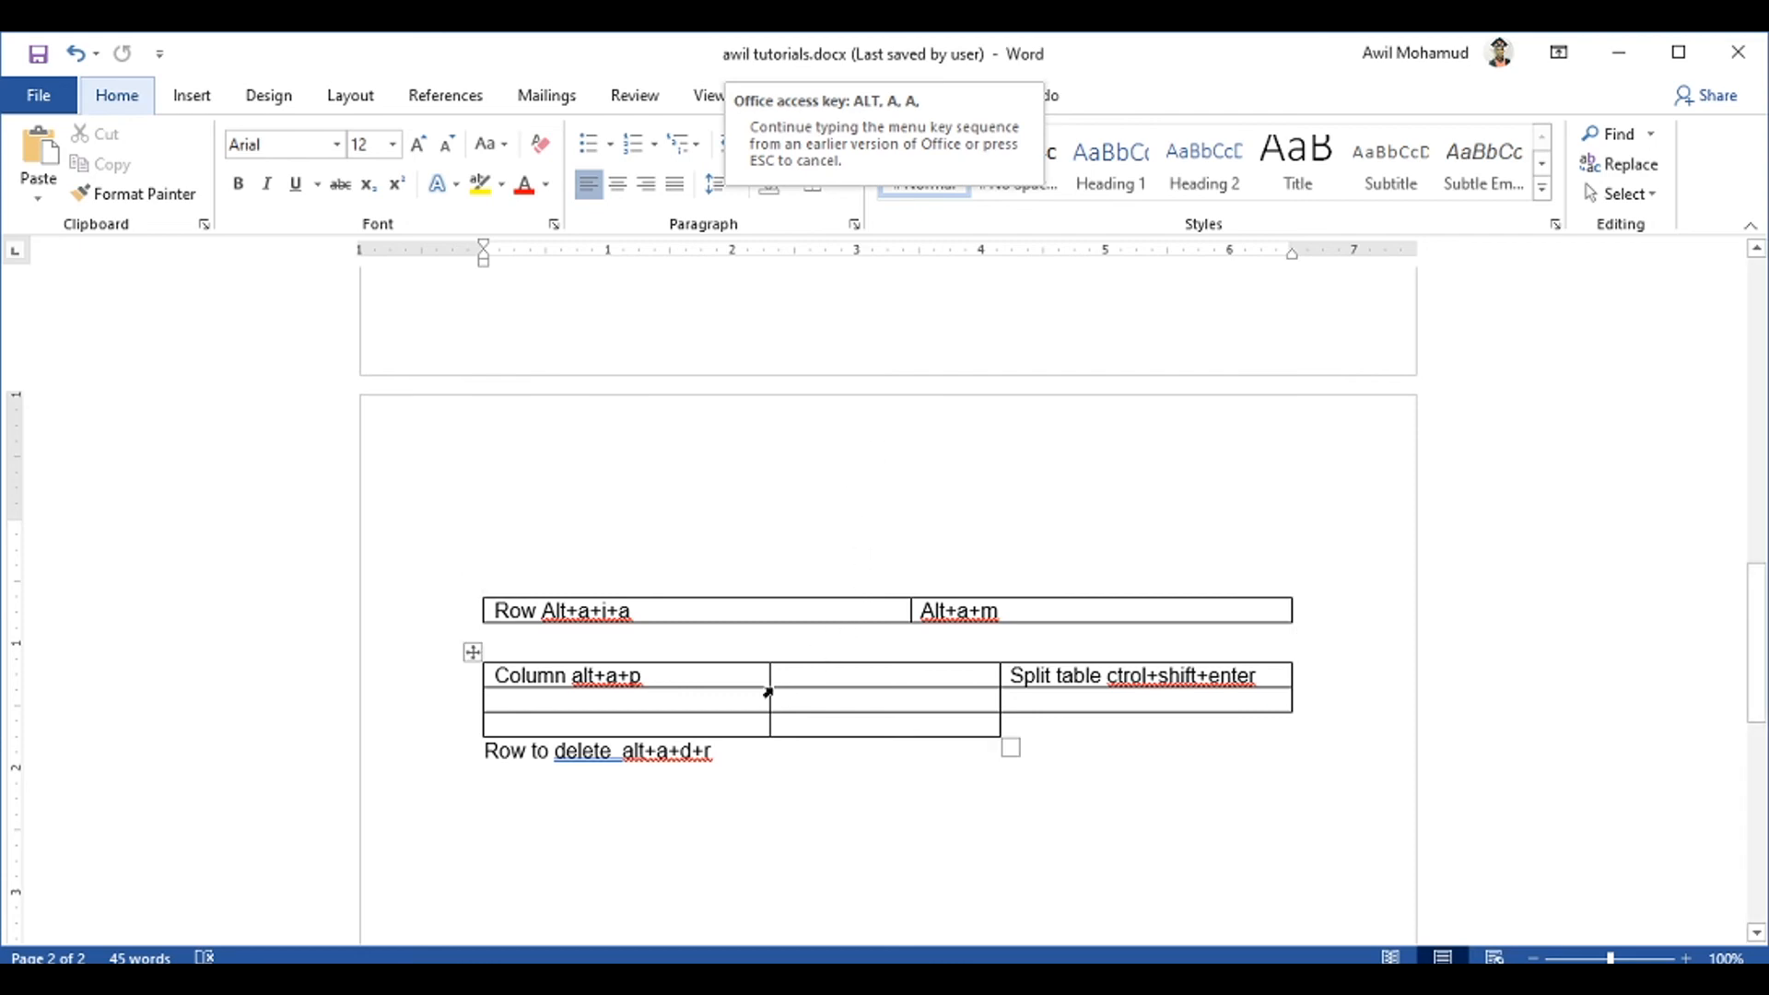
pyautogui.press('Escape')
pyautogui.hotkey('ctrl', 'a')
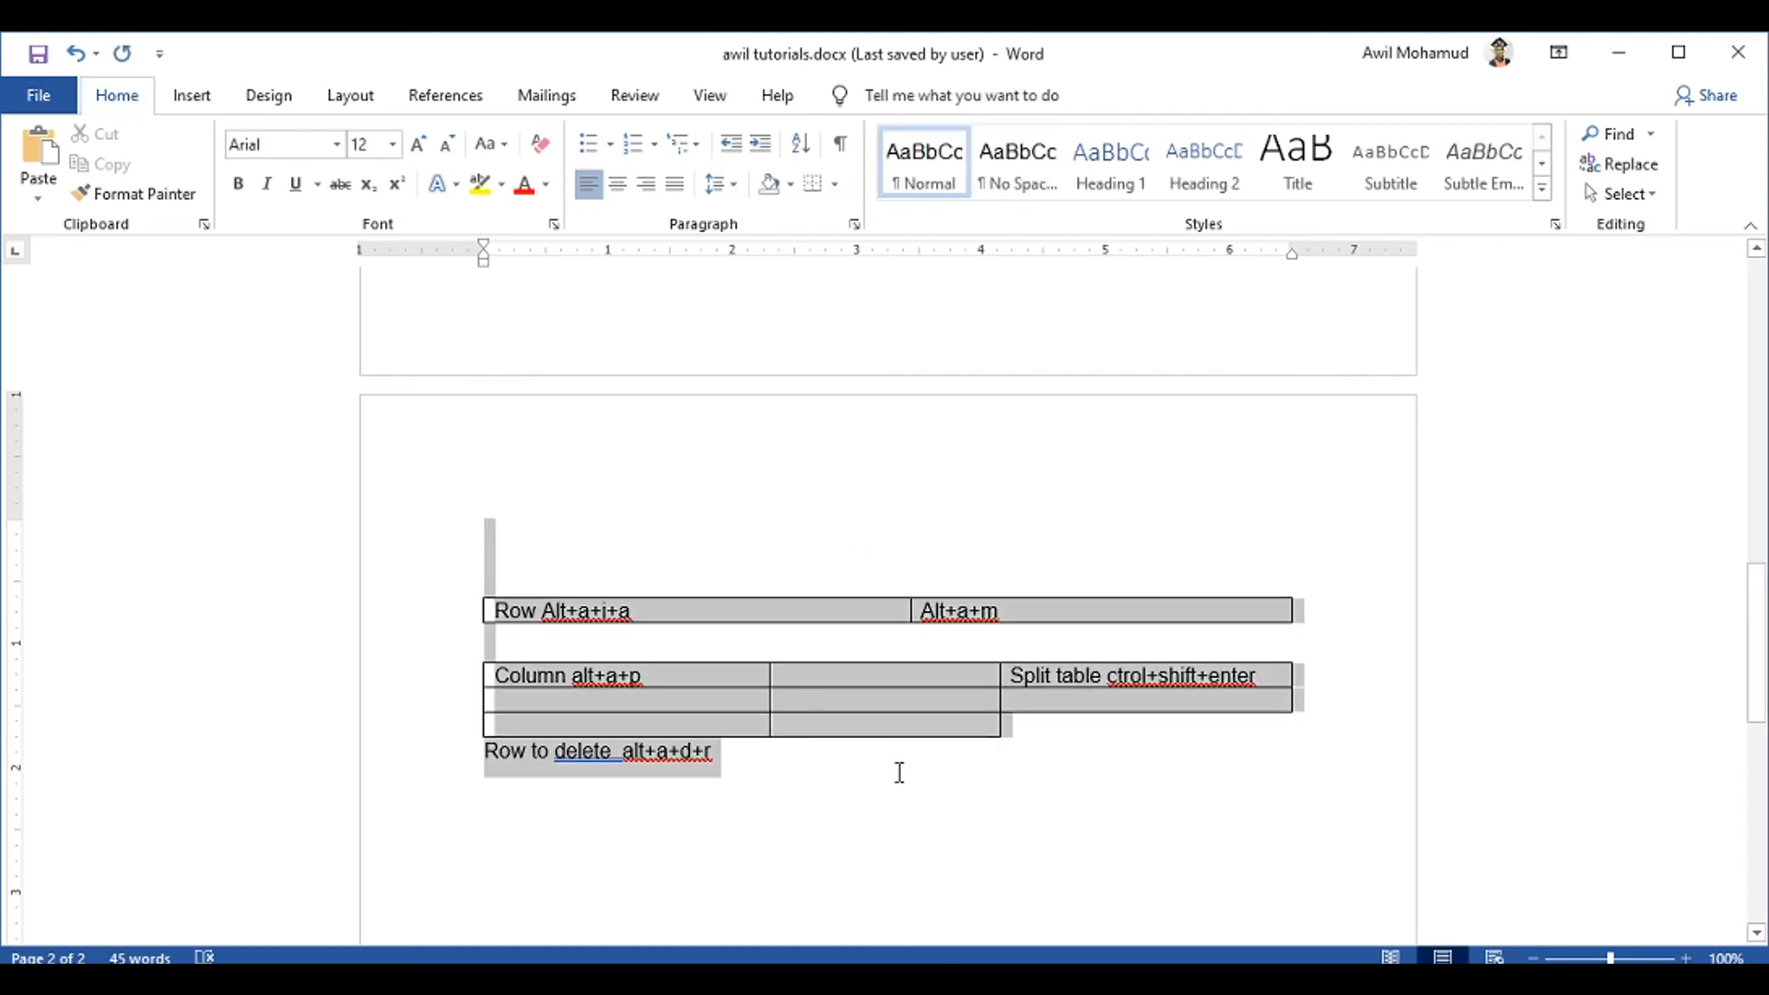
pyautogui.hotkey('alt', 'a')
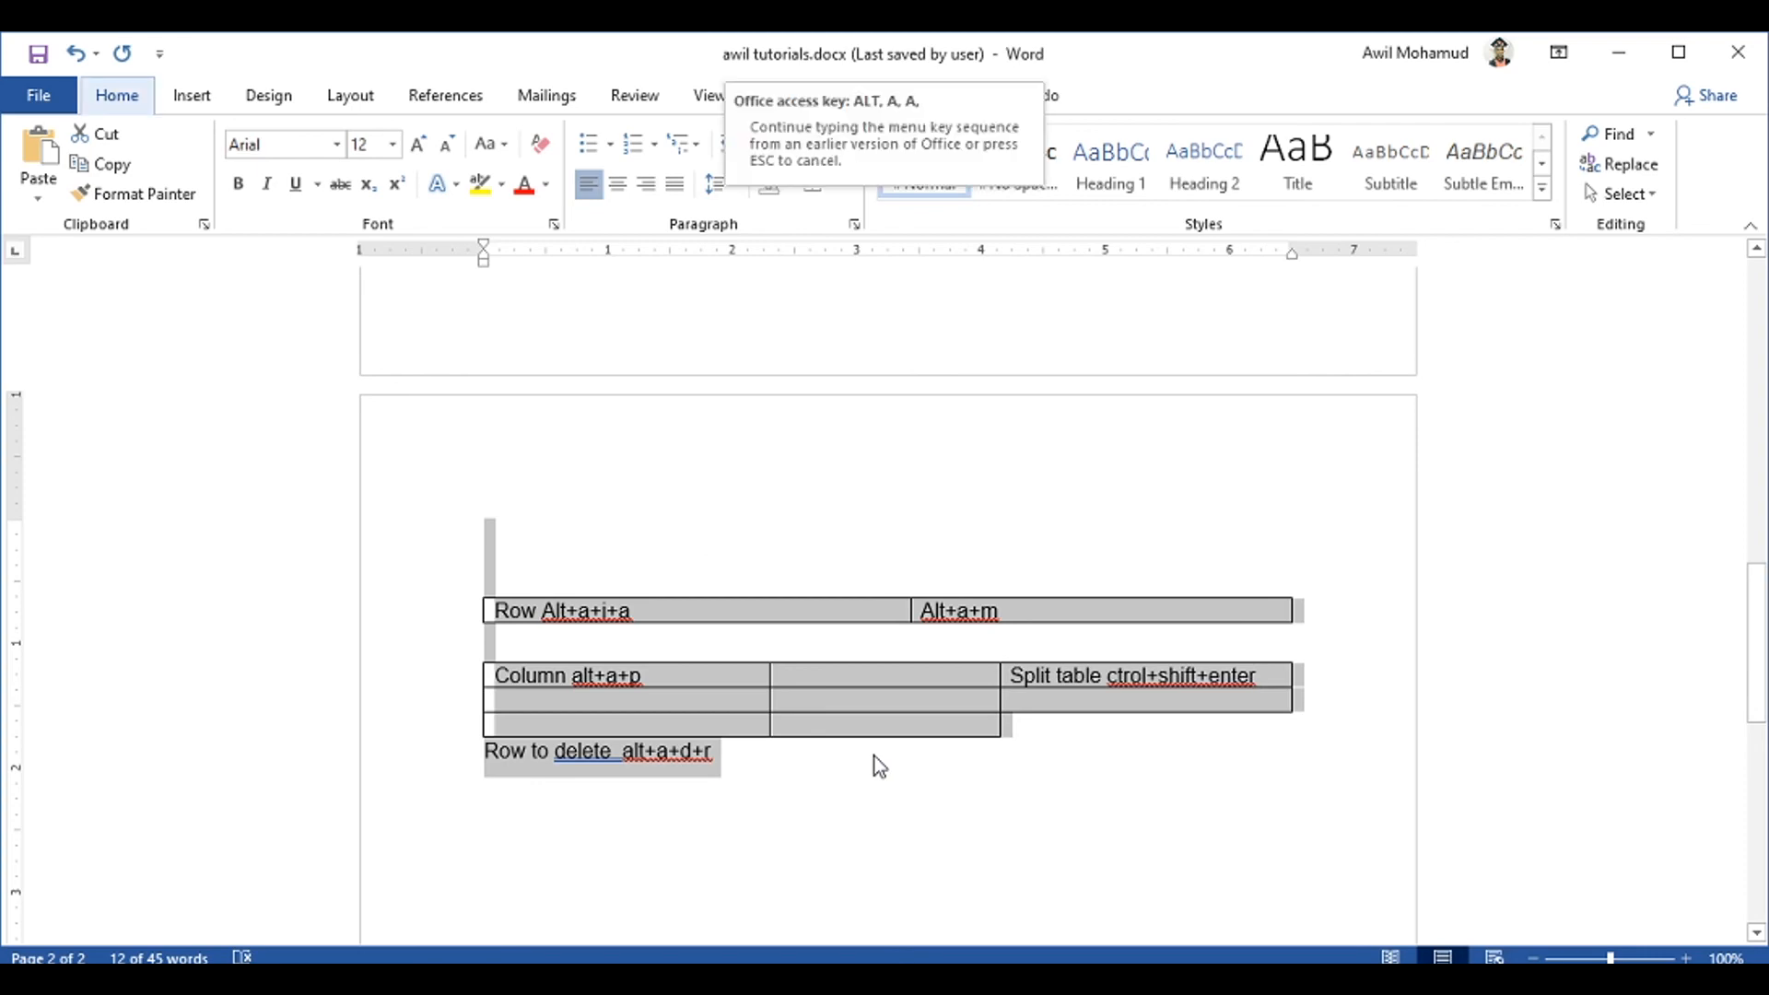
pyautogui.click(783, 810)
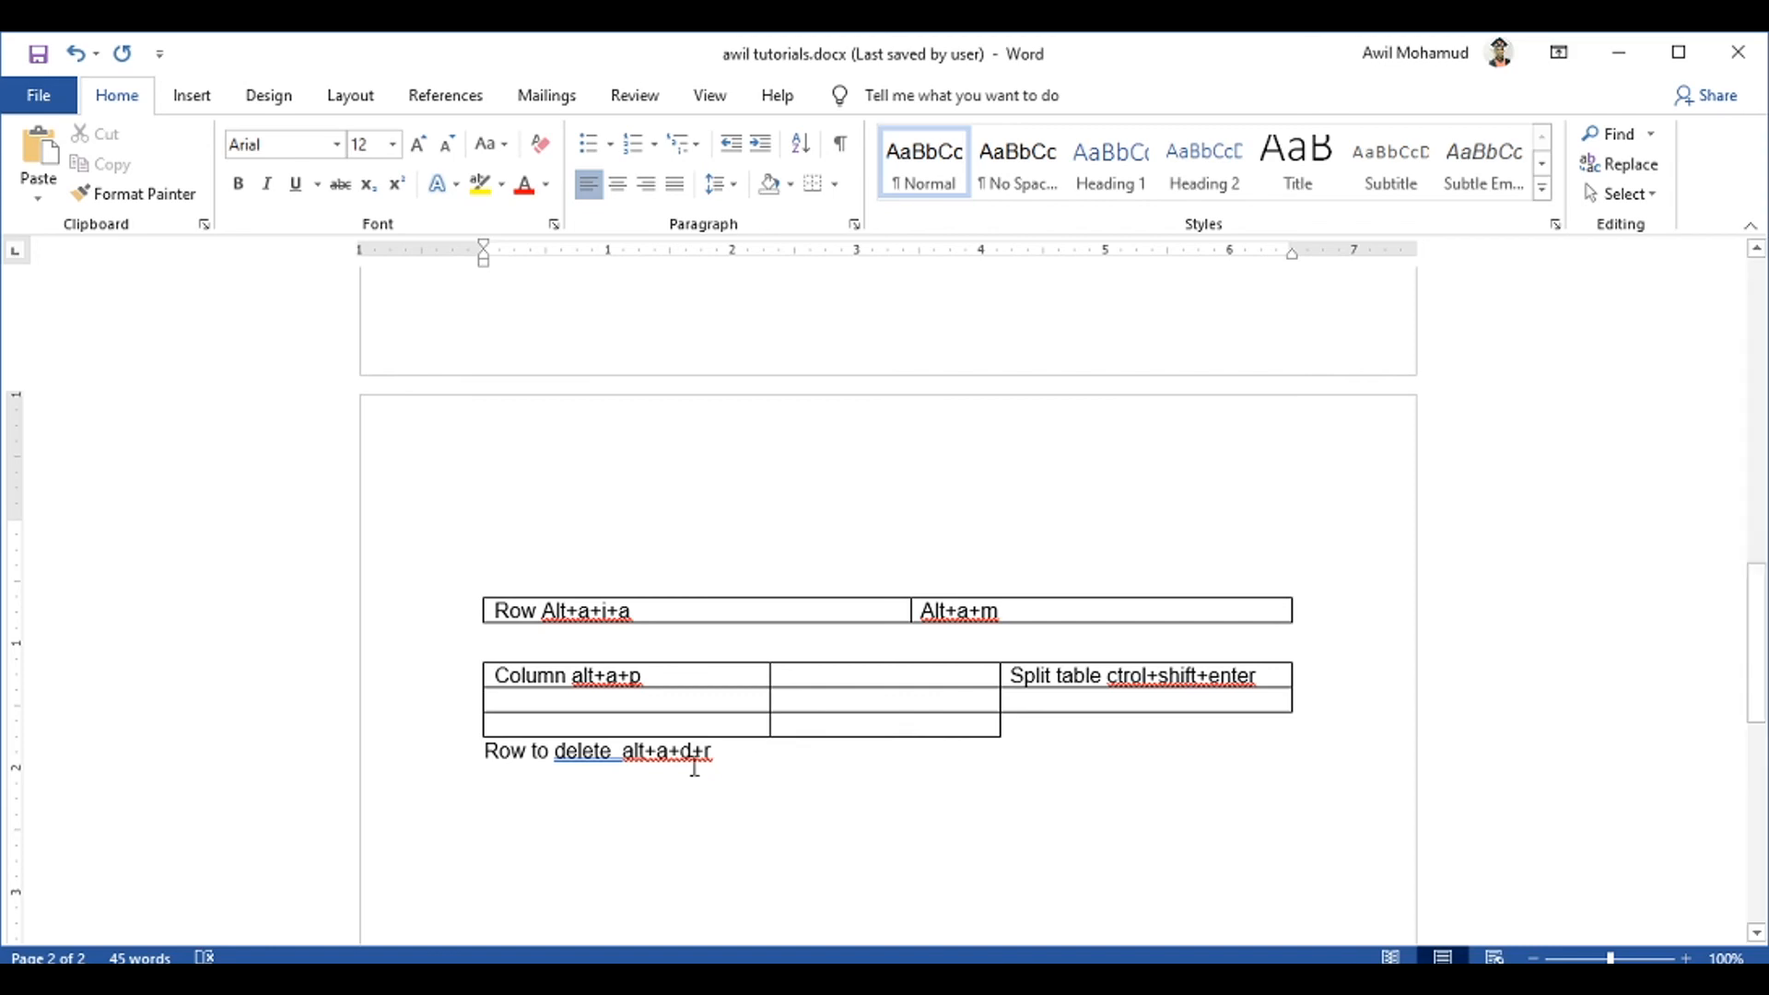
# Add the note "Check spelling alt+f7" on a new line below the row-deletion note
pyautogui.moveTo(741, 757); pyautogui.dragTo(640, 758)
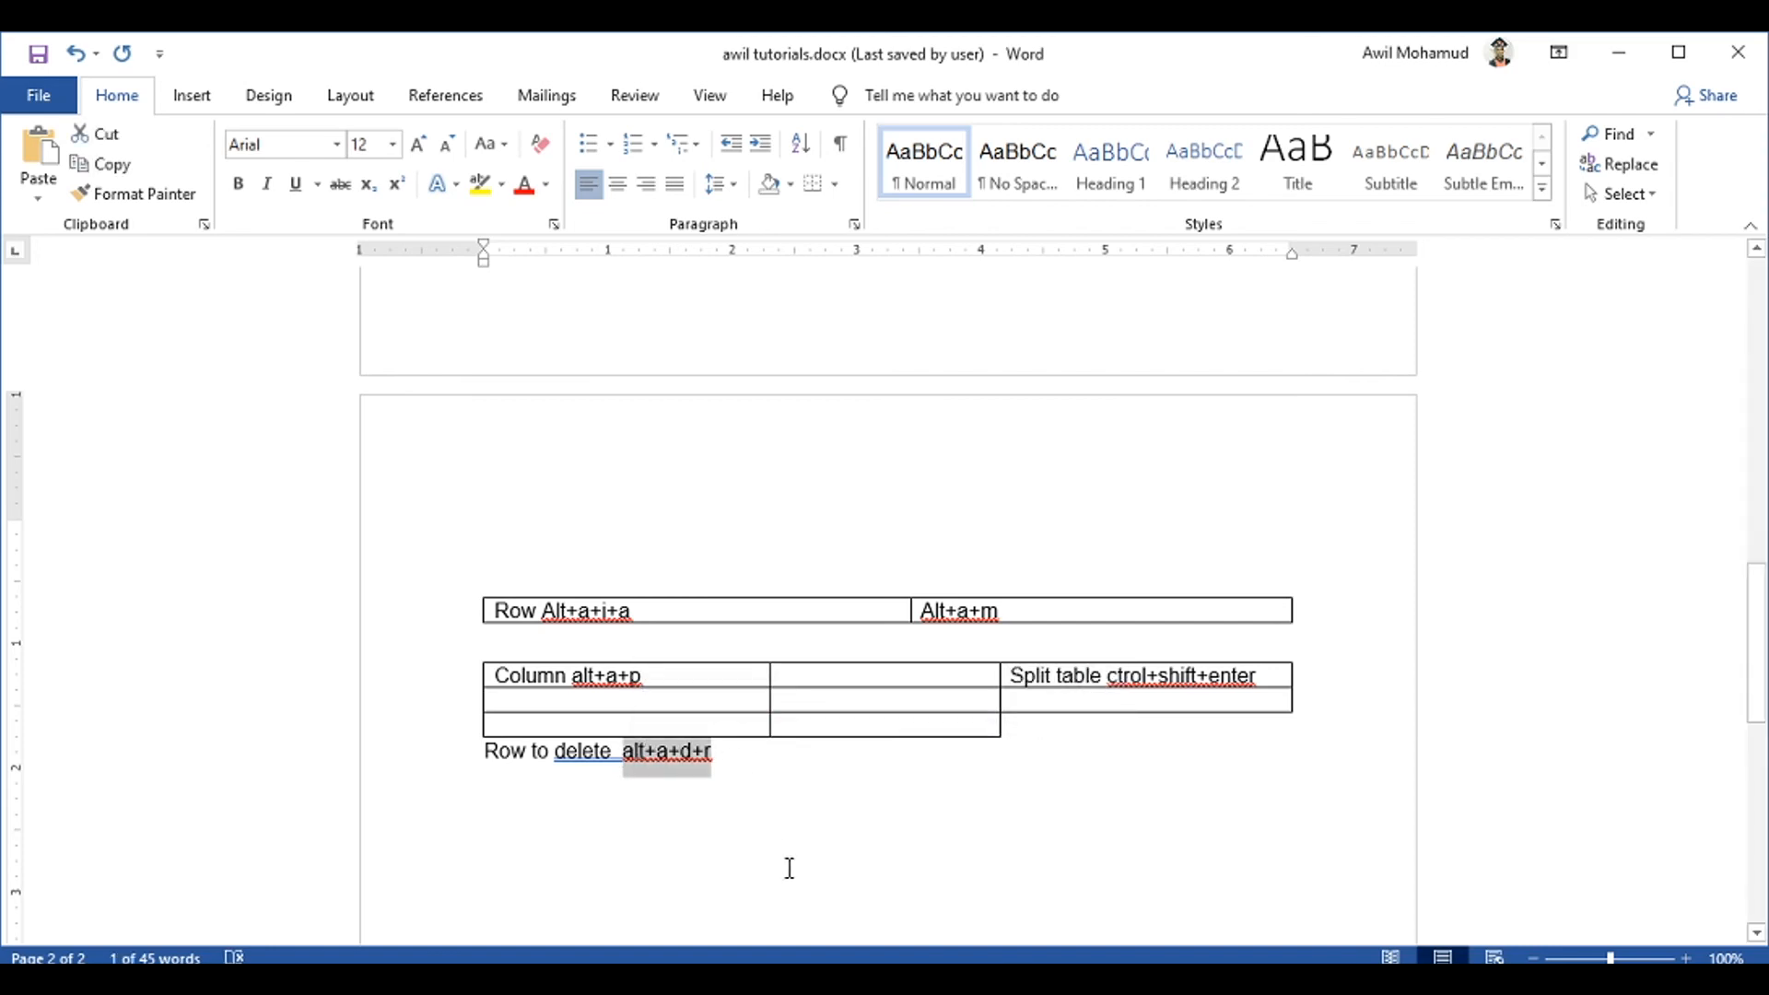
pyautogui.click(750, 761)
pyautogui.press('Return')
pyautogui.write('check')
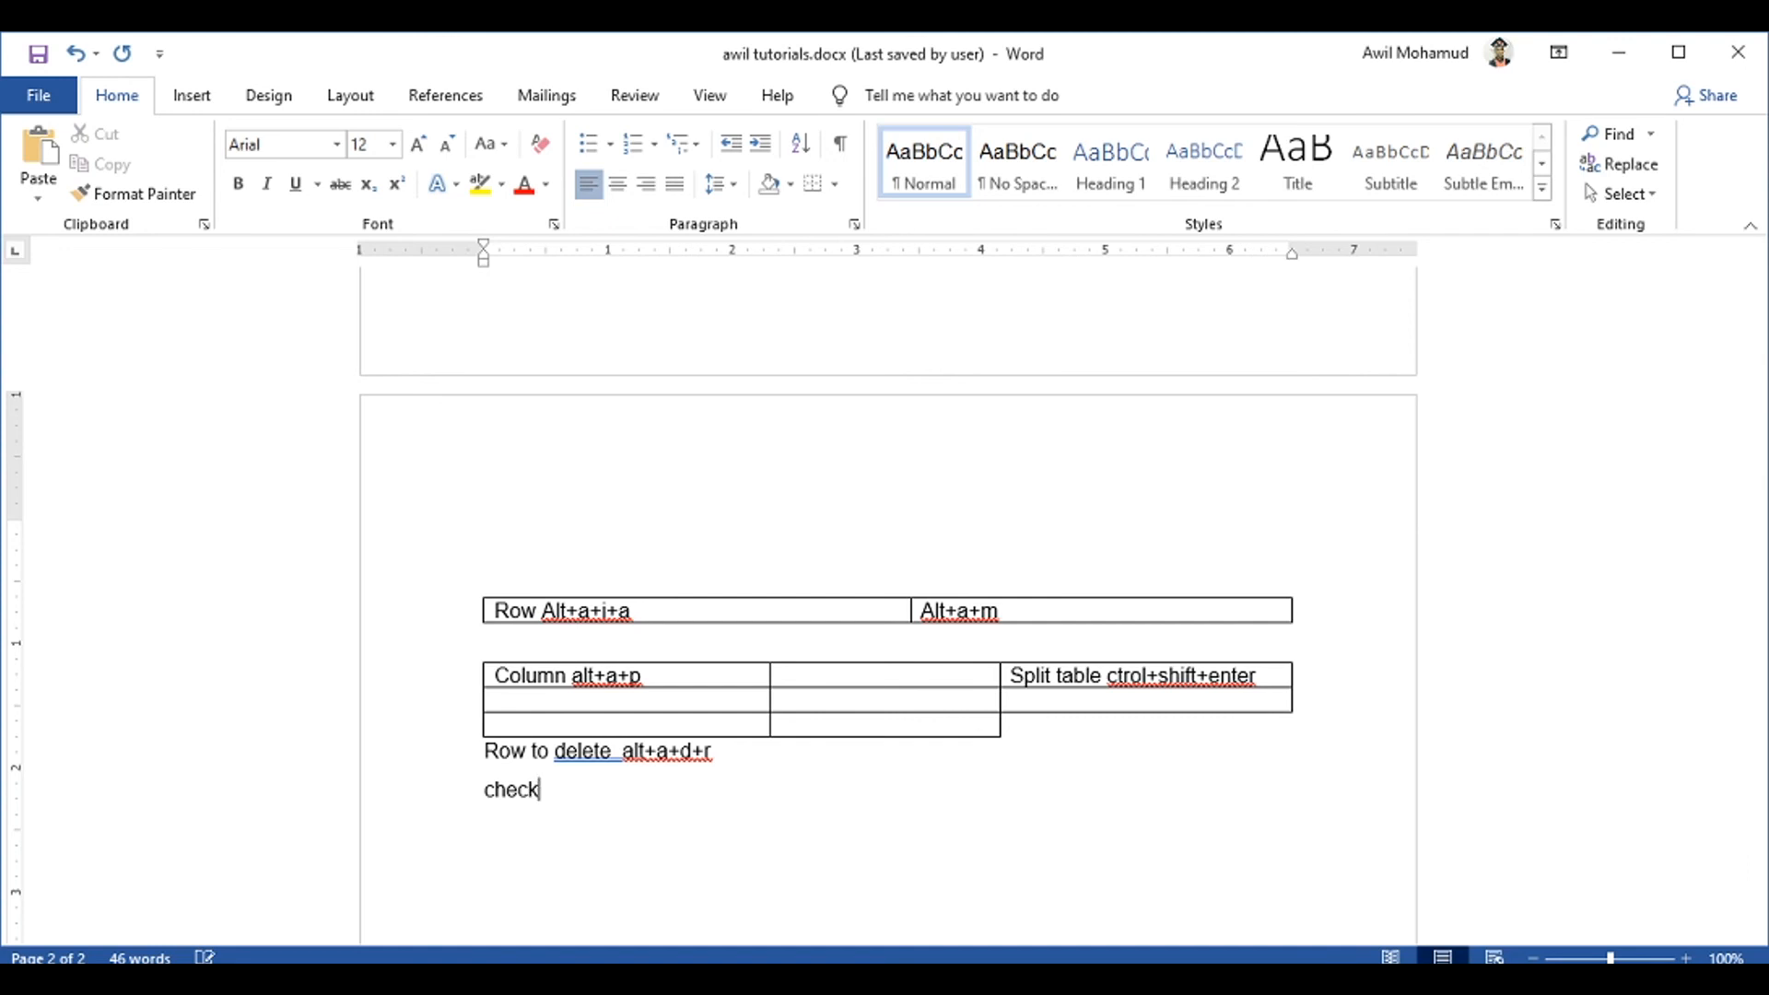
pyautogui.write(' spelling')
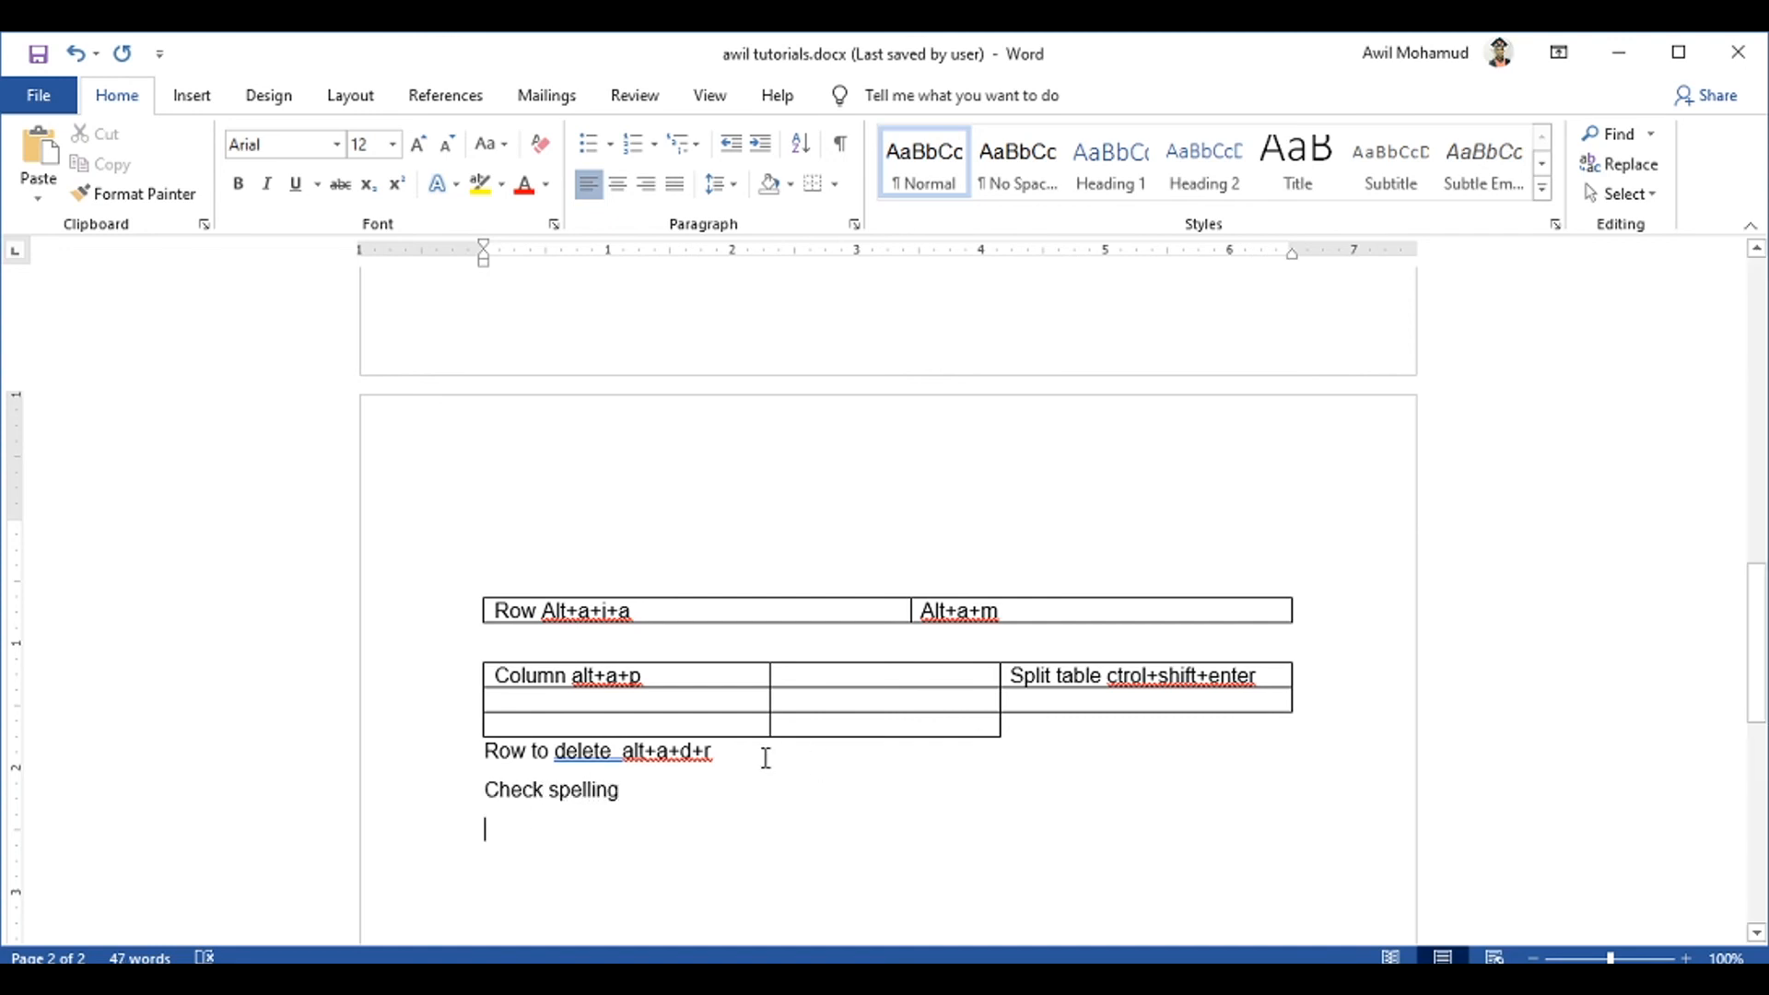
pyautogui.press('BackSpace')
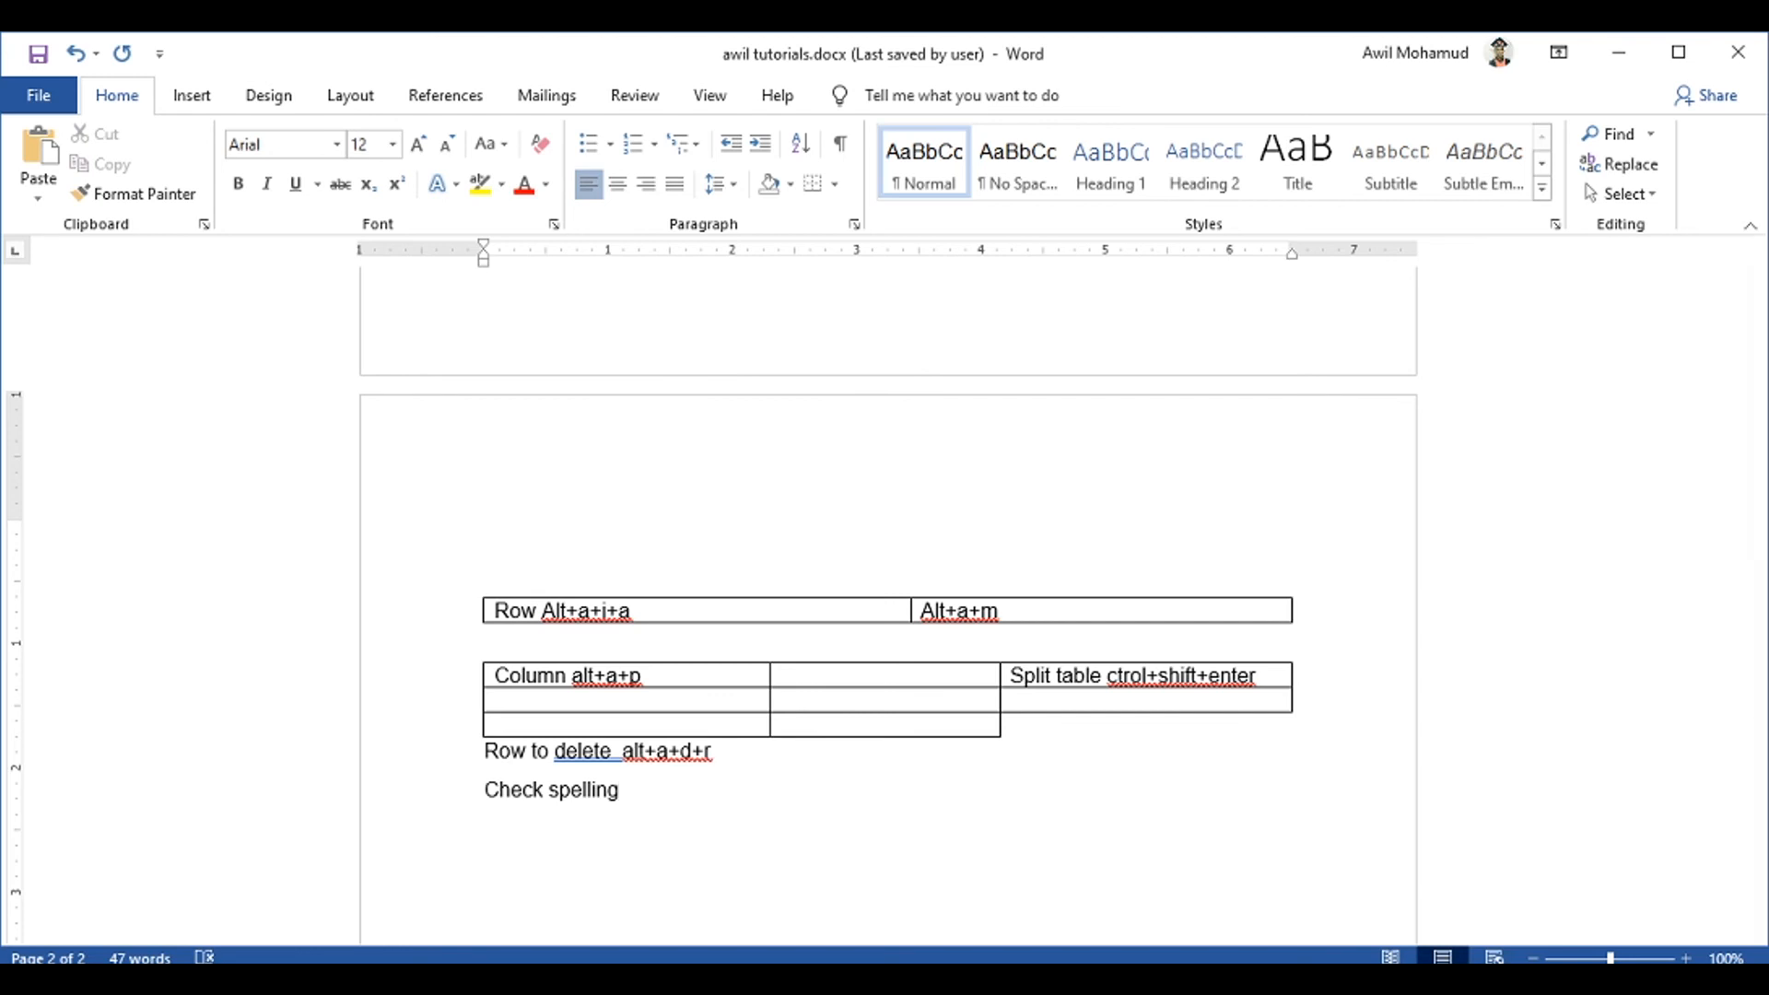
pyautogui.write('alt+f7')
# Try replacing "alt+a+d+r" in the row-deletion note with the spelling suggestion "matador", and undo the replacement
pyautogui.doubleClick(668, 751)
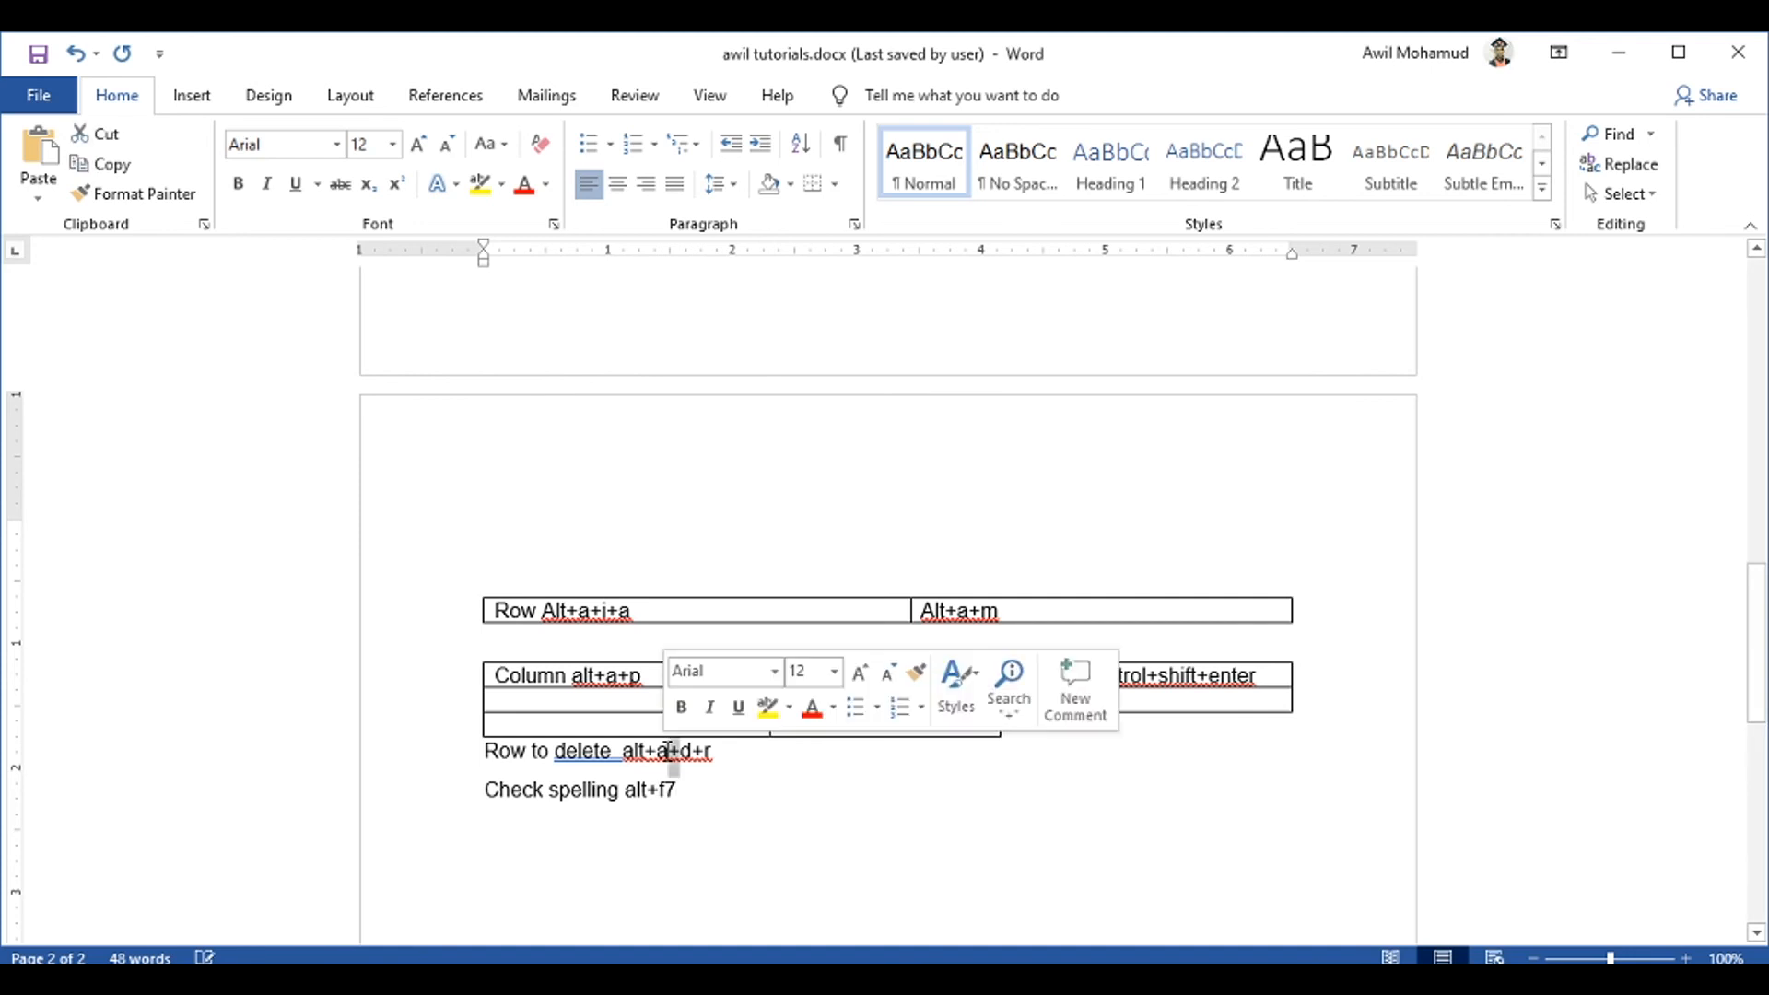
pyautogui.moveTo(734, 753); pyautogui.dragTo(623, 751)
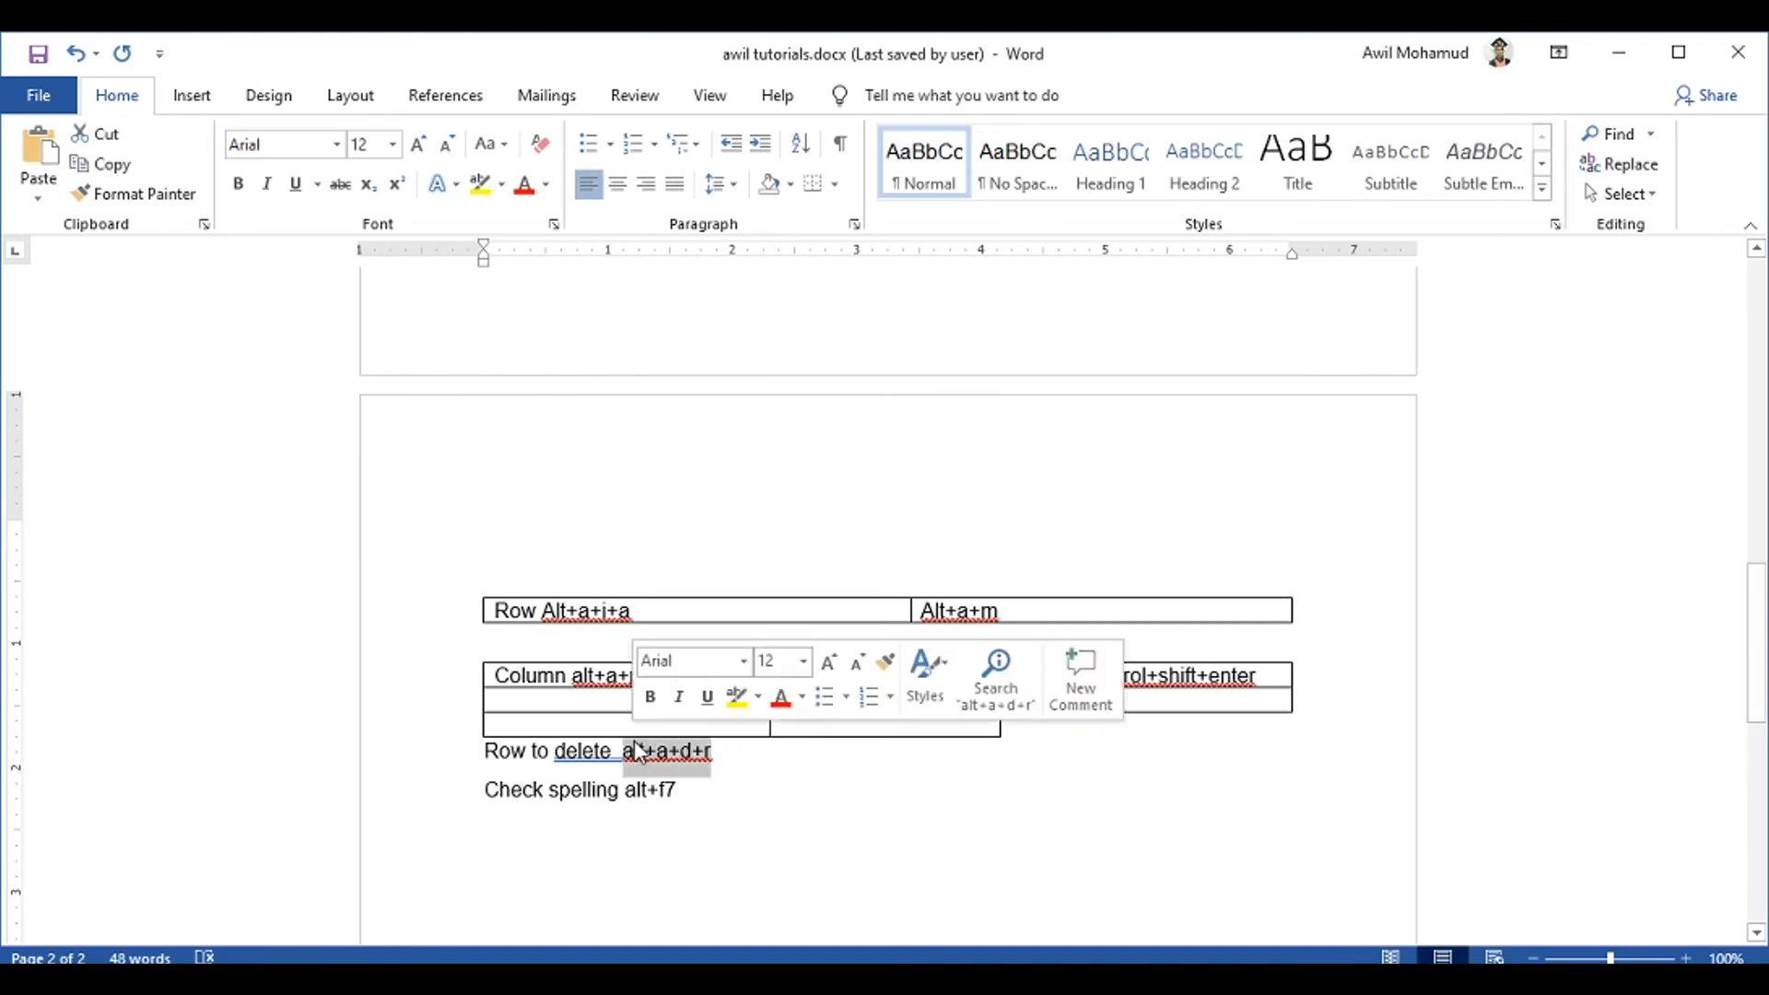
pyautogui.press('alt')
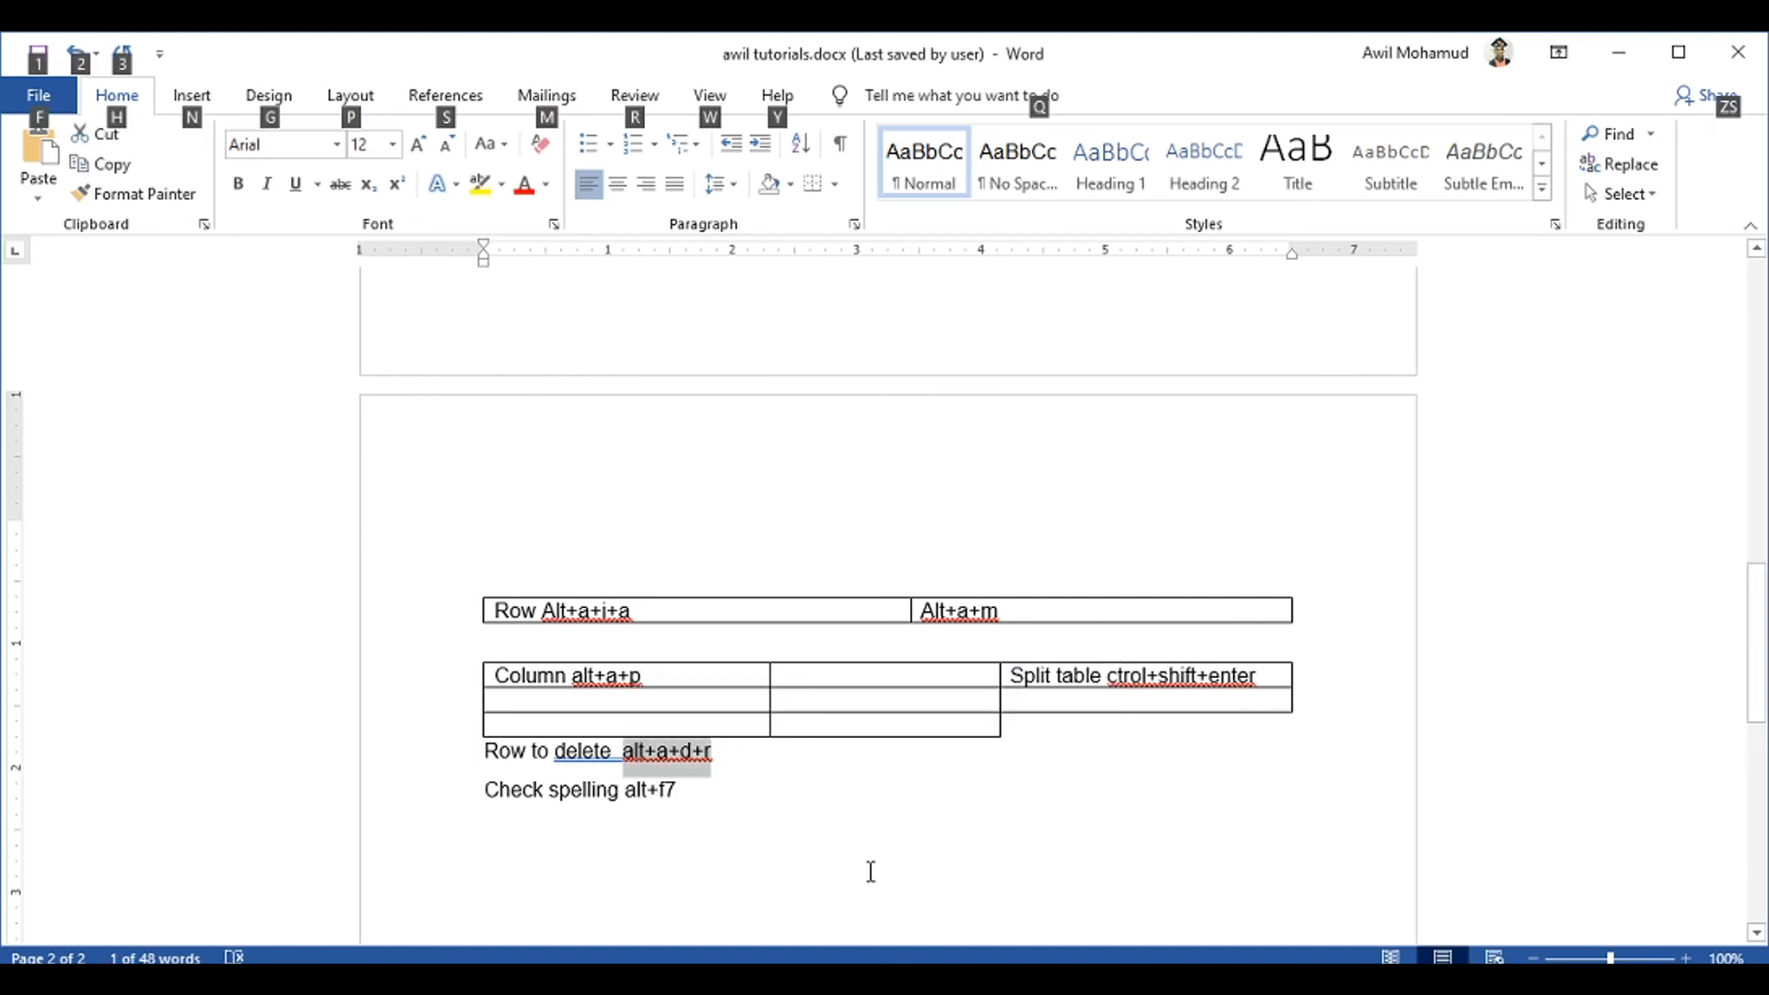
pyautogui.press('alt')
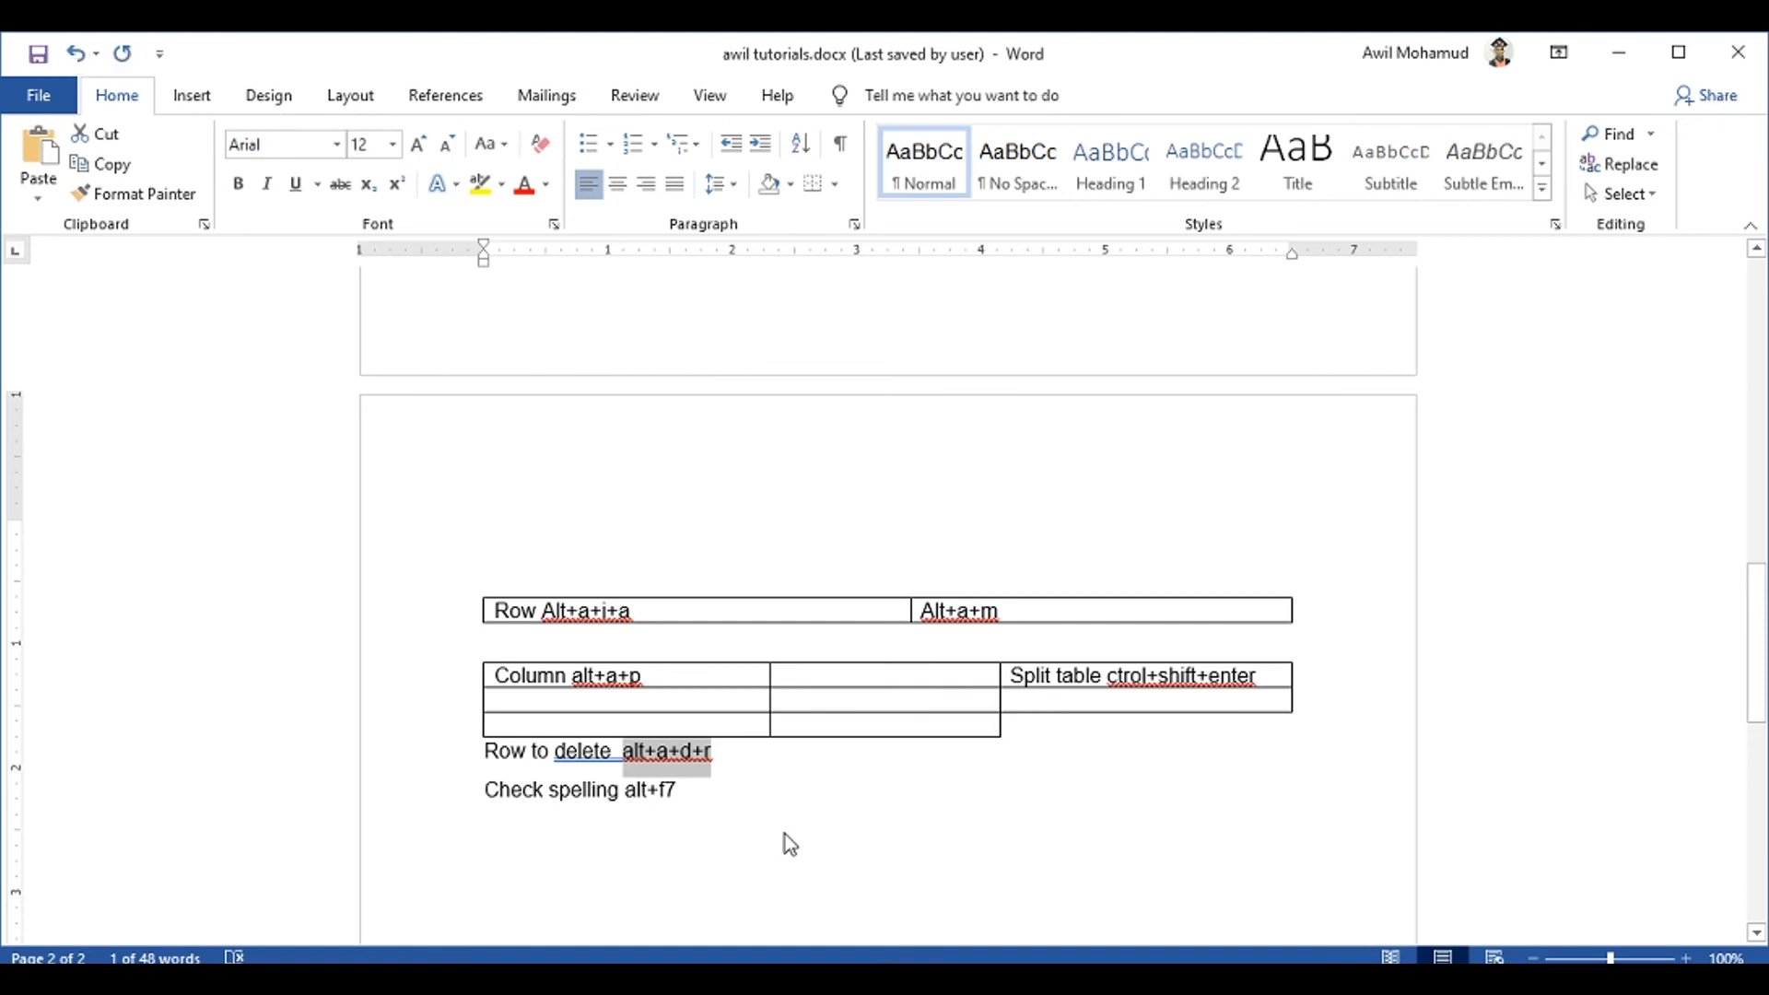
pyautogui.rightClick(703, 764)
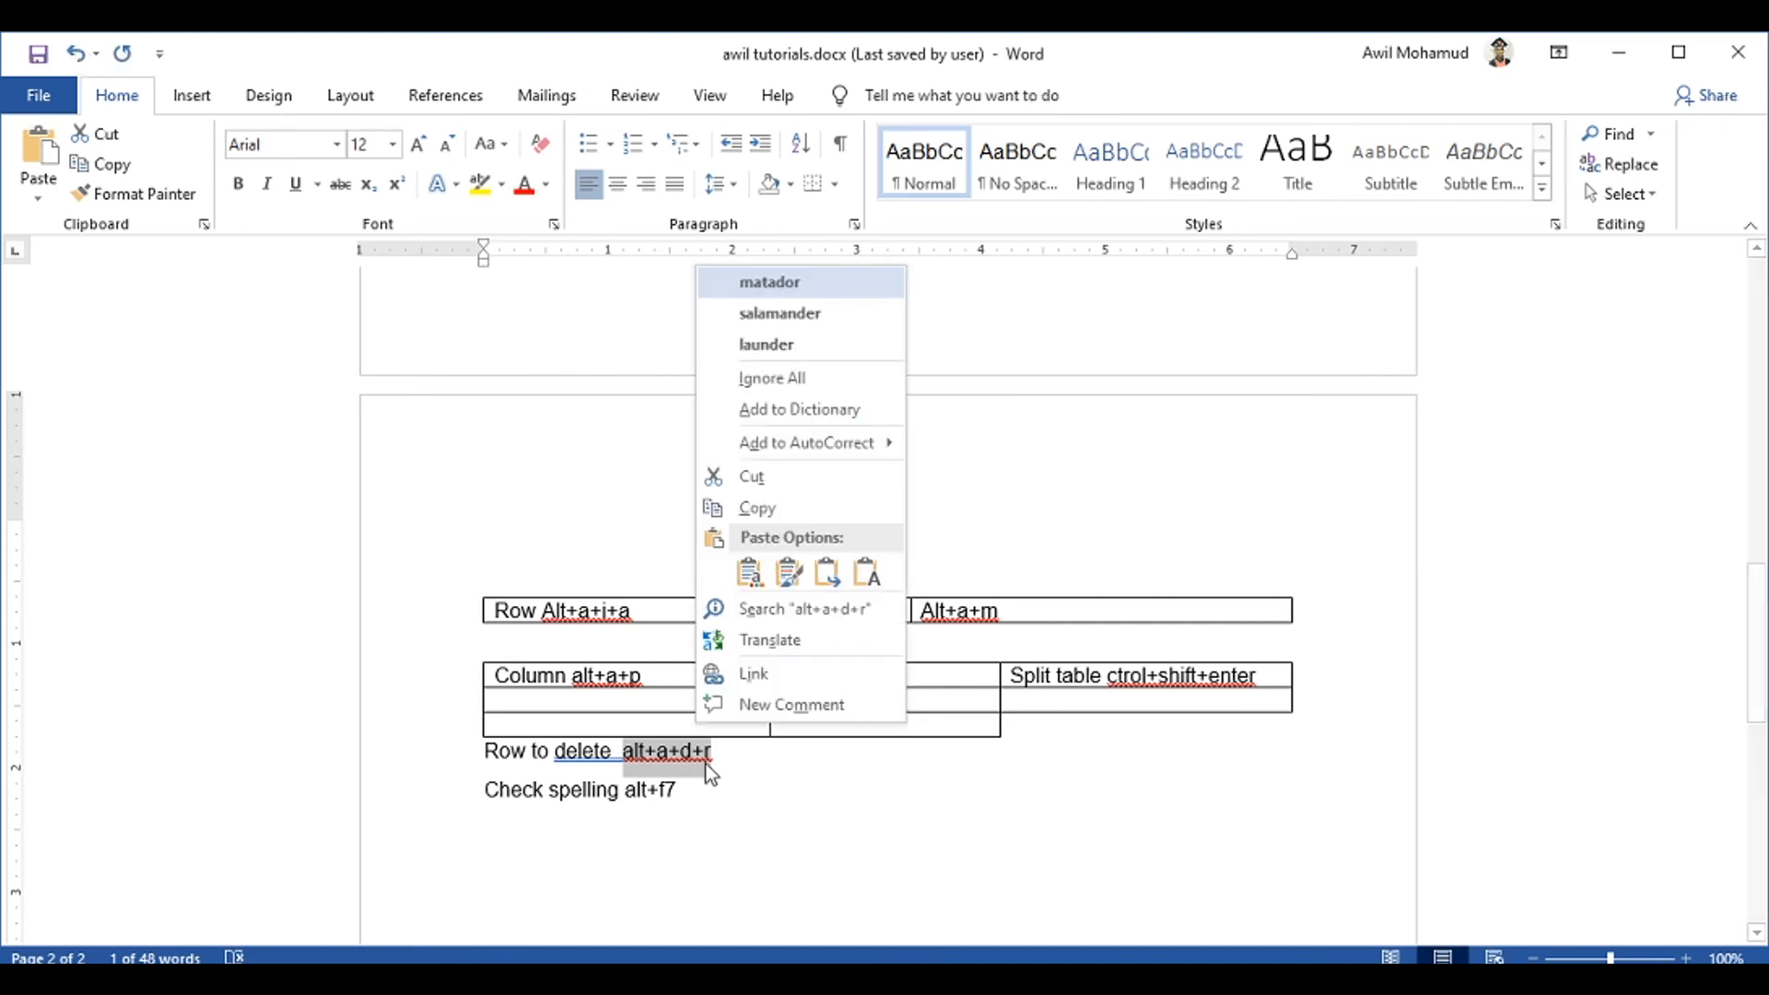
pyautogui.click(790, 293)
pyautogui.hotkey('ctrl', 'z')
# Add the note "To count all alement pages pragraphs ctrol+shift+G" on a new line below the spelling note, followed by an empty line
pyautogui.click(743, 809)
pyautogui.press('Return')
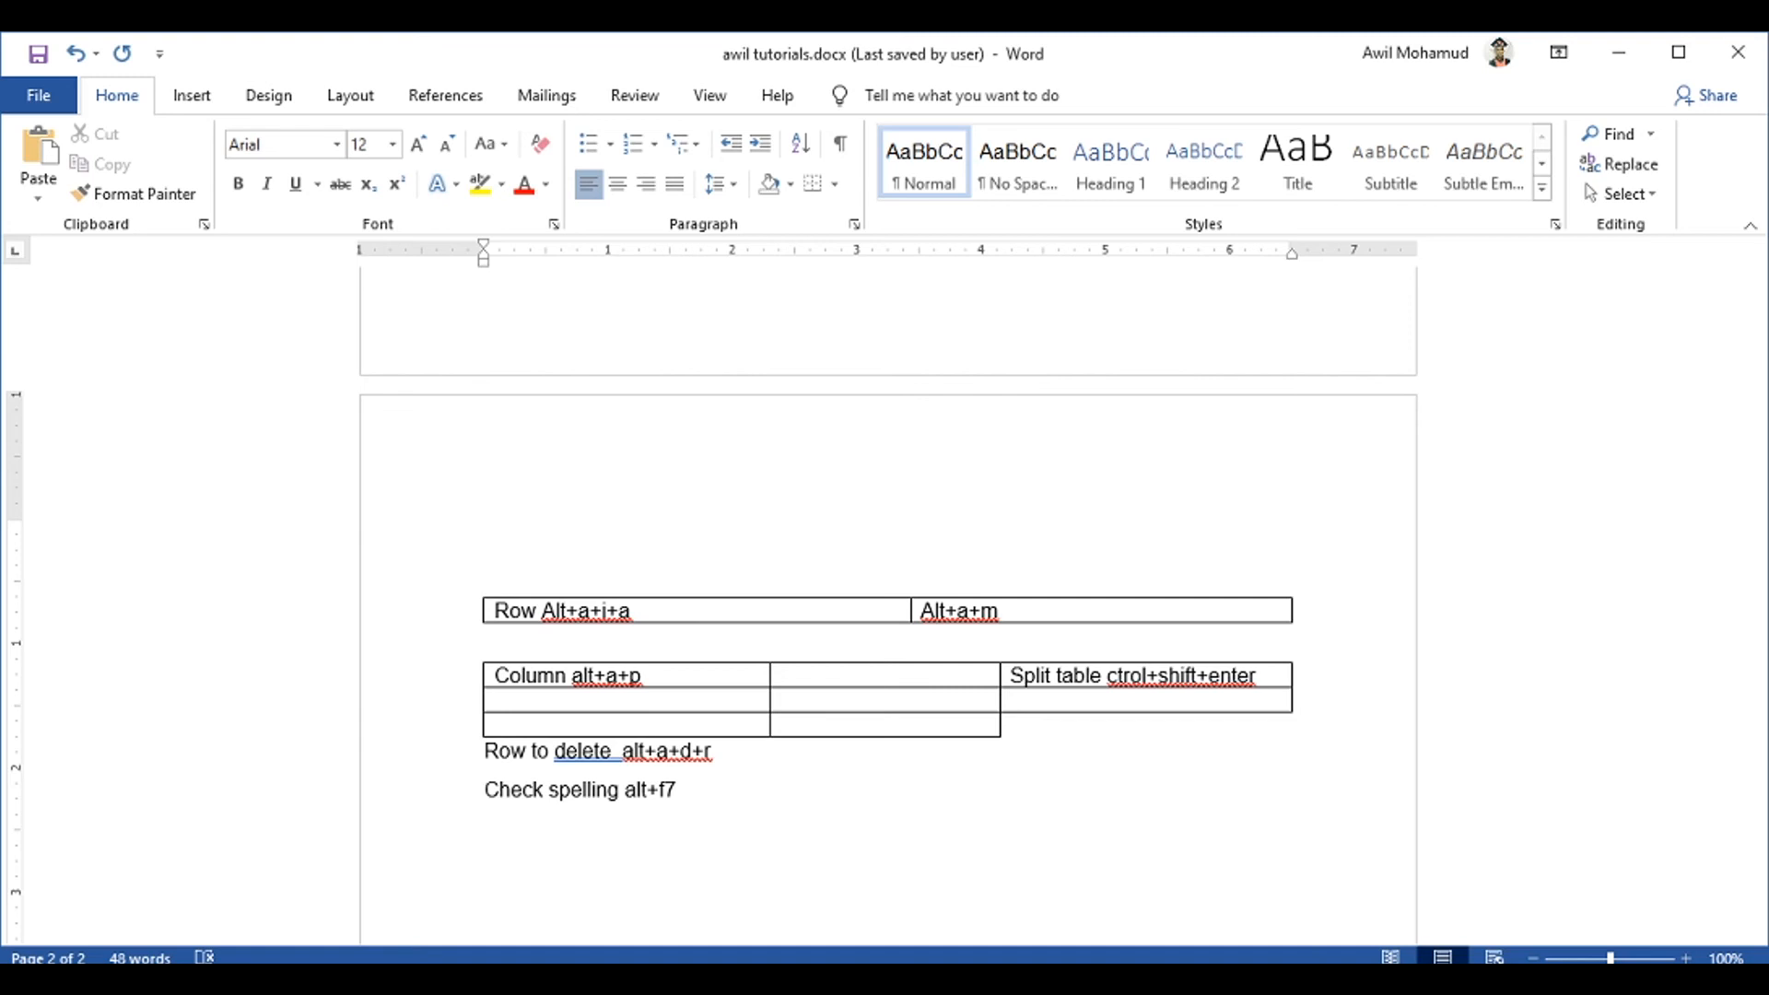
pyautogui.write('To count all ')
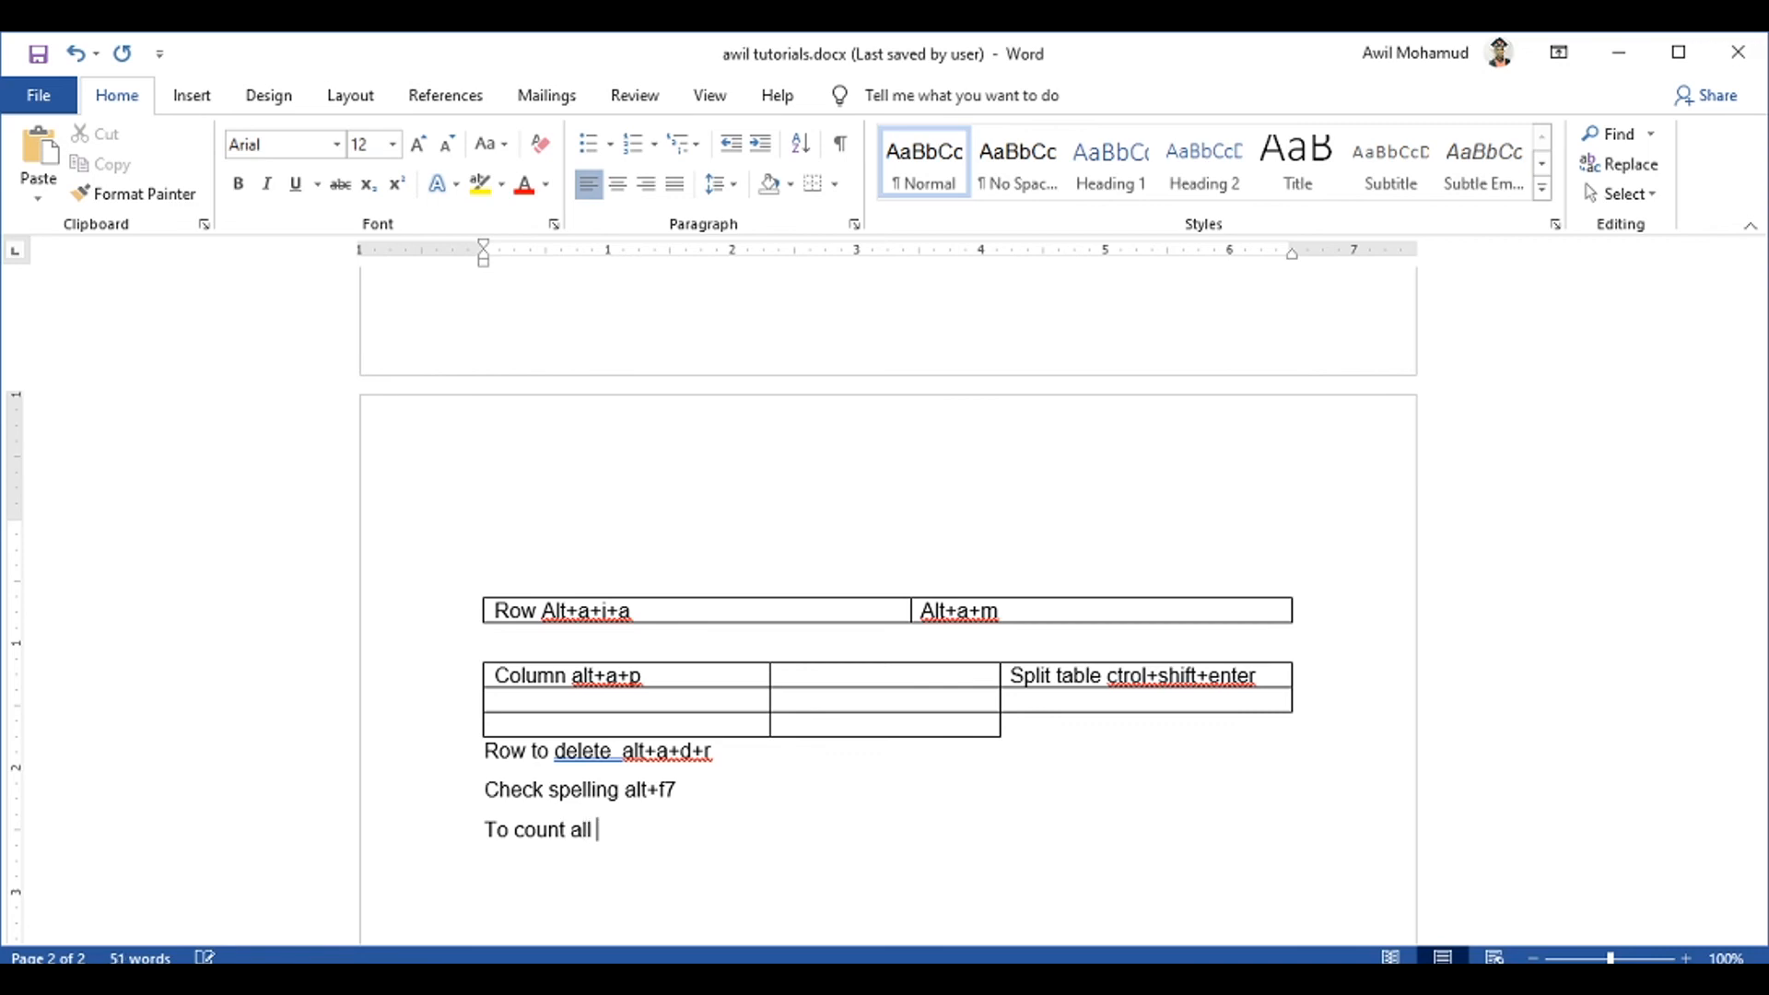
pyautogui.write('alement p')
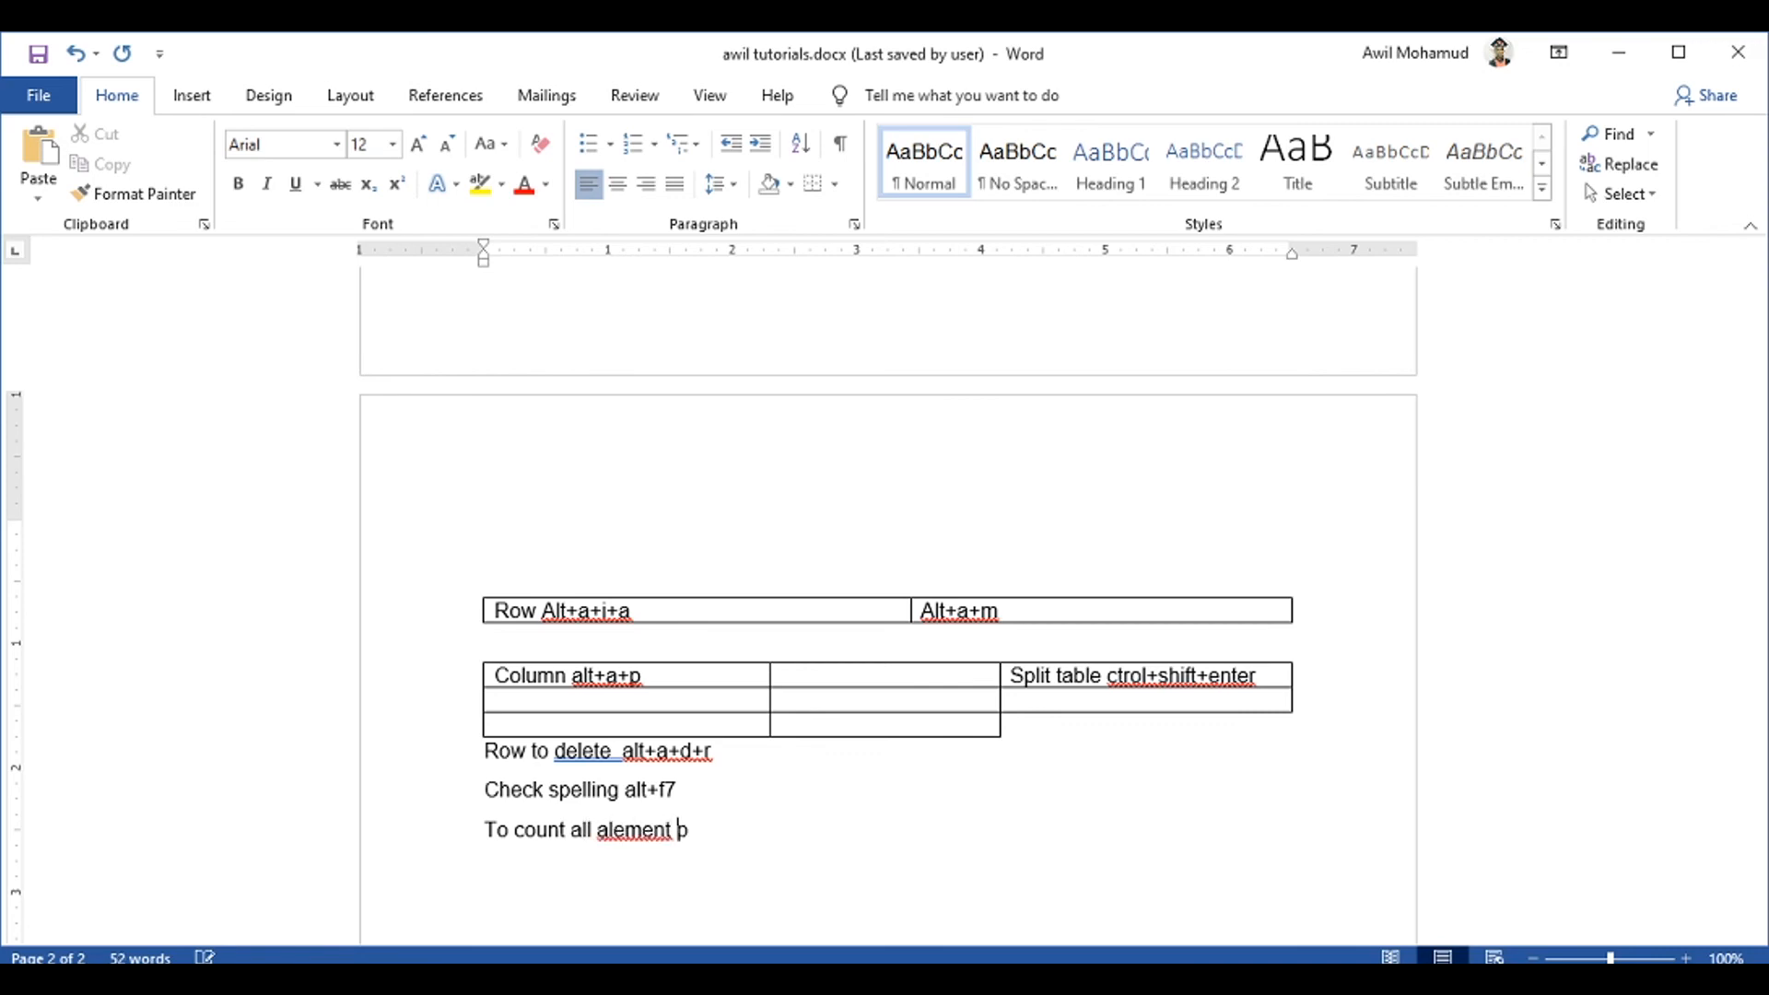
pyautogui.write('ages tab')
pyautogui.press('BackSpace')
pyautogui.press('BackSpace')
pyautogui.press('BackSpace')
pyautogui.write('pragraphs')
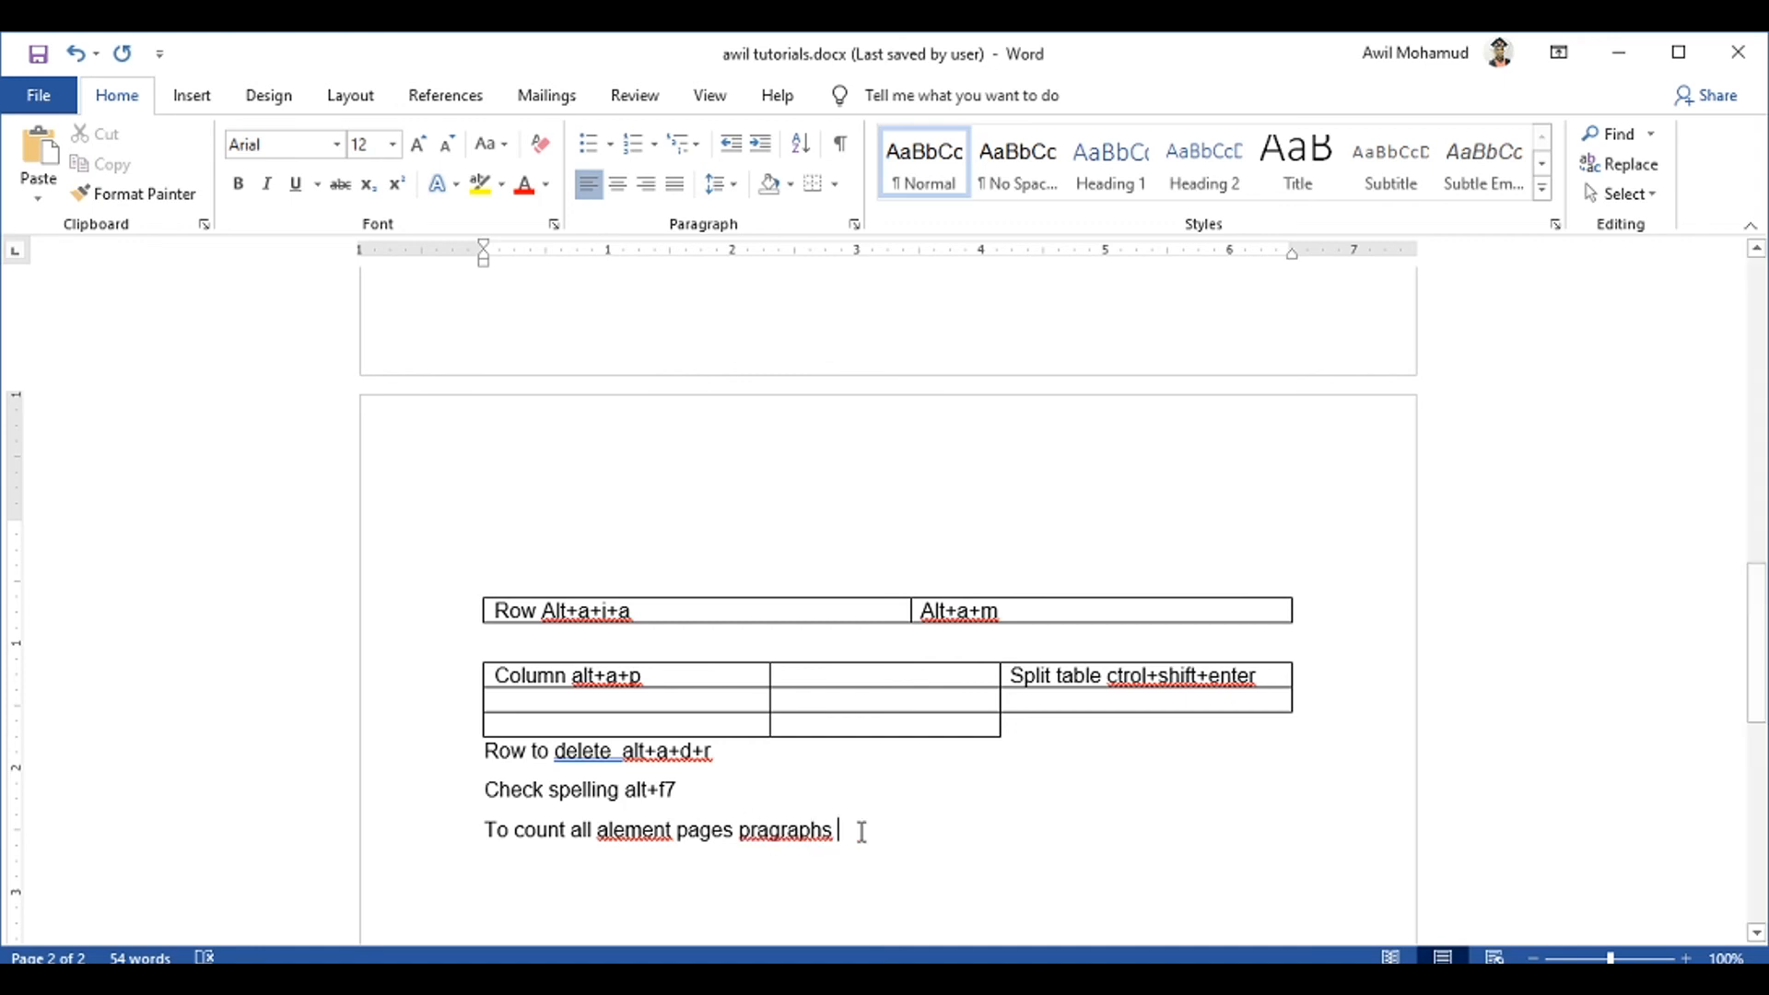
pyautogui.write('ctrol')
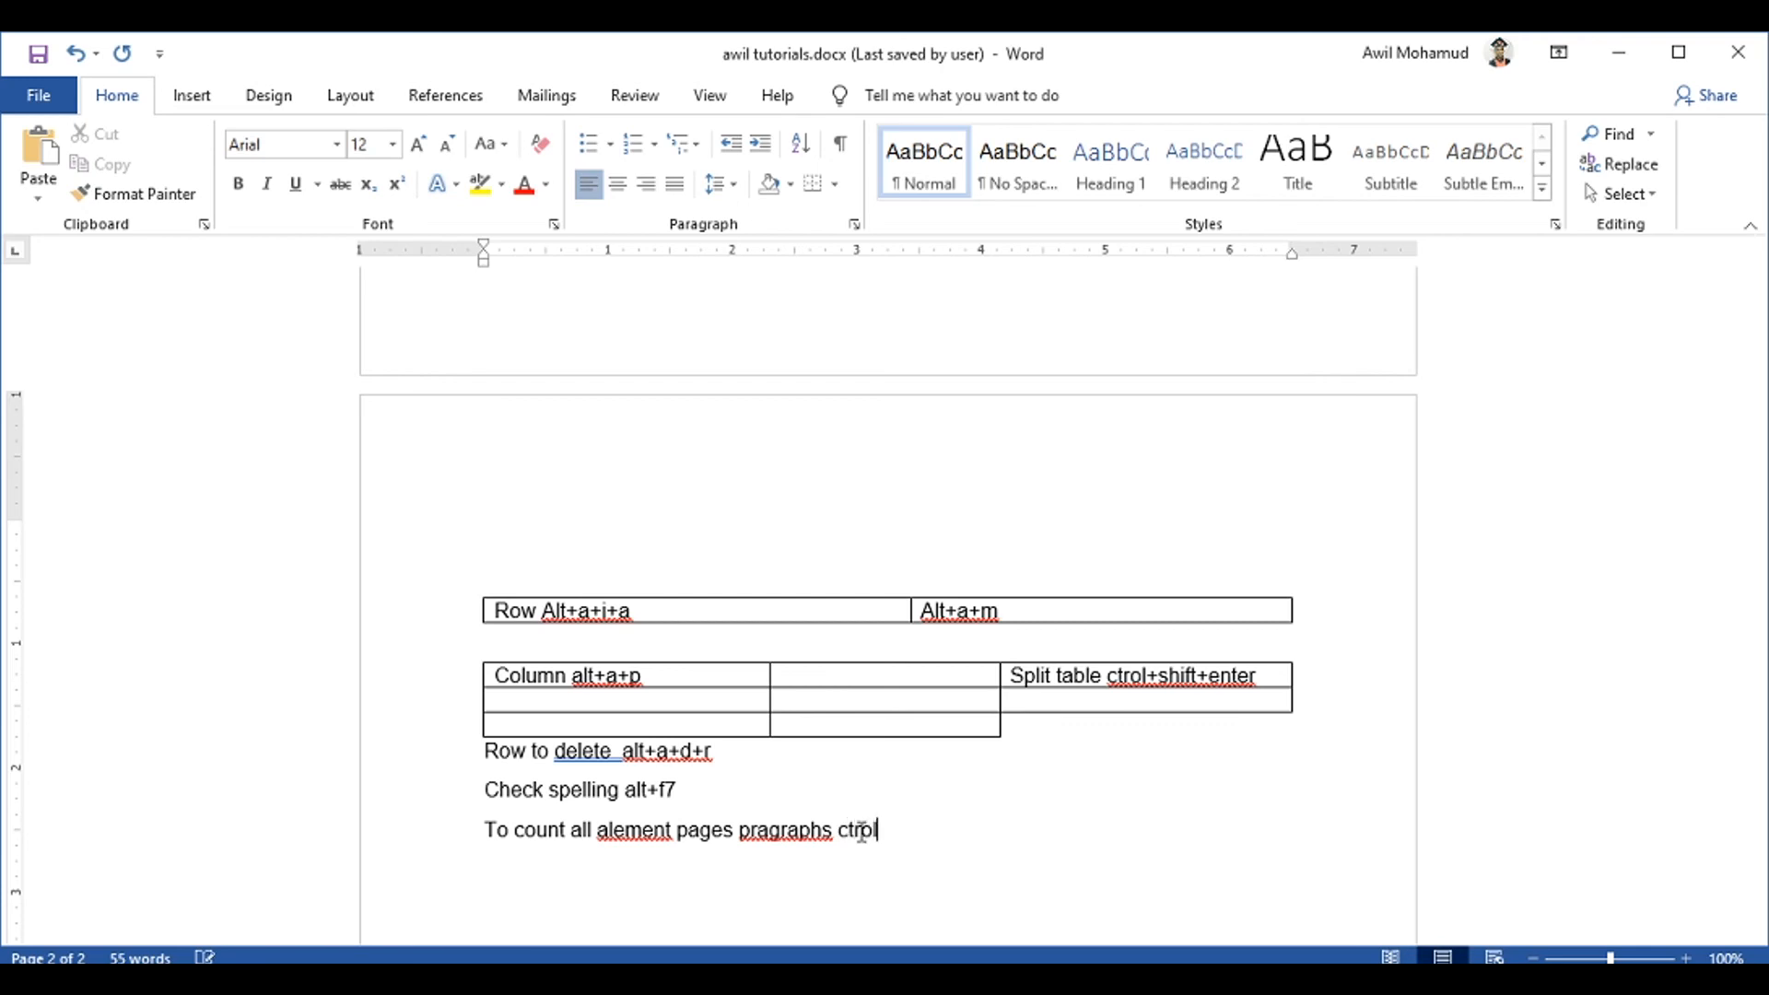
pyautogui.write('+shift+G')
pyautogui.press('Return')
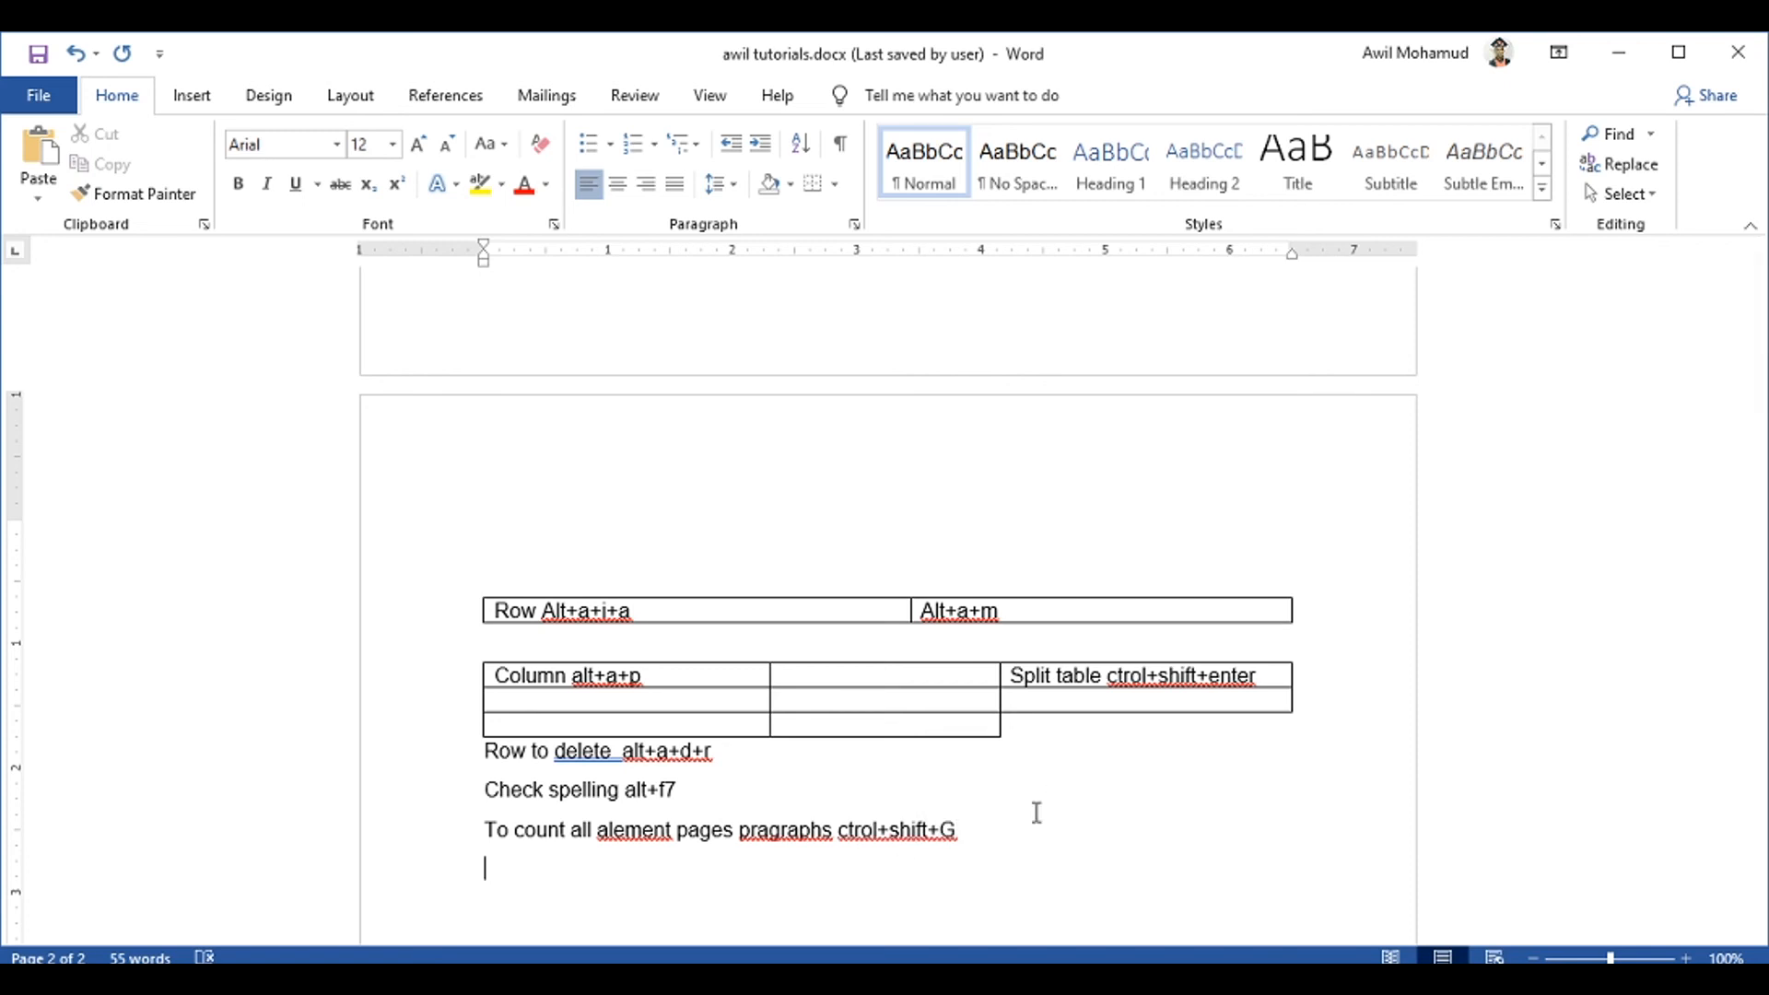
# View the document's word count statistics and close them
pyautogui.hotkey('ctrl', 'shift', 'g')
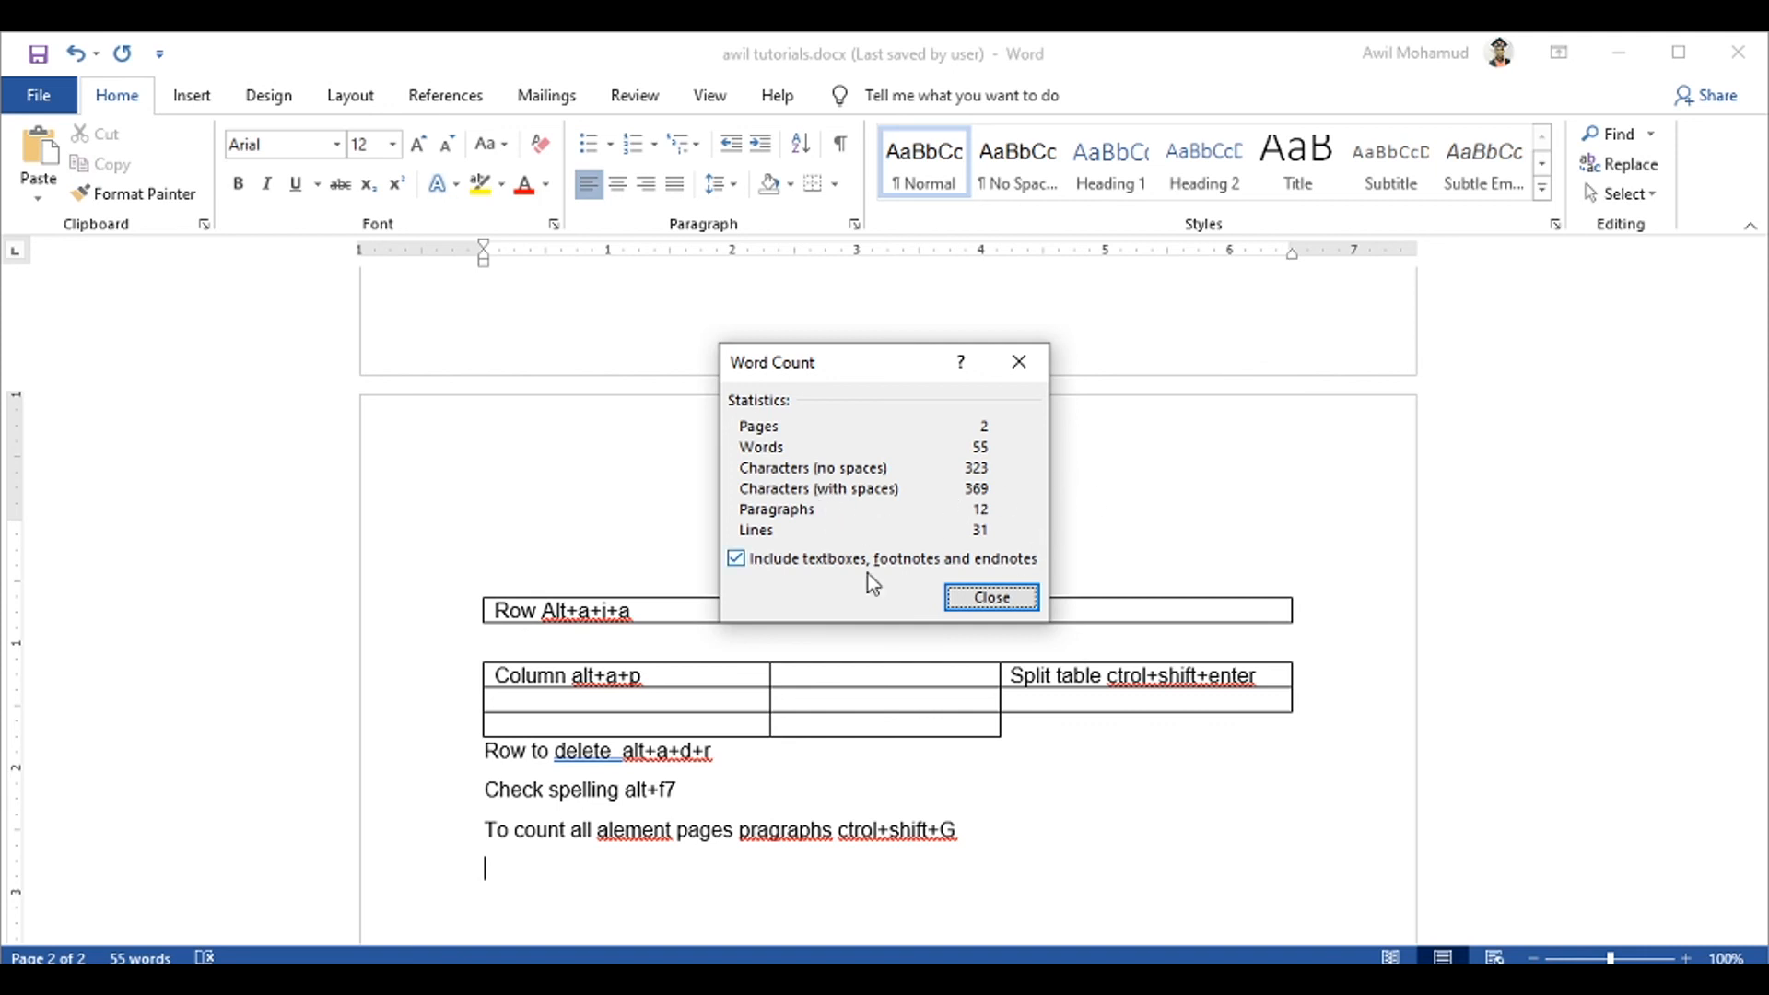
pyautogui.click(1018, 361)
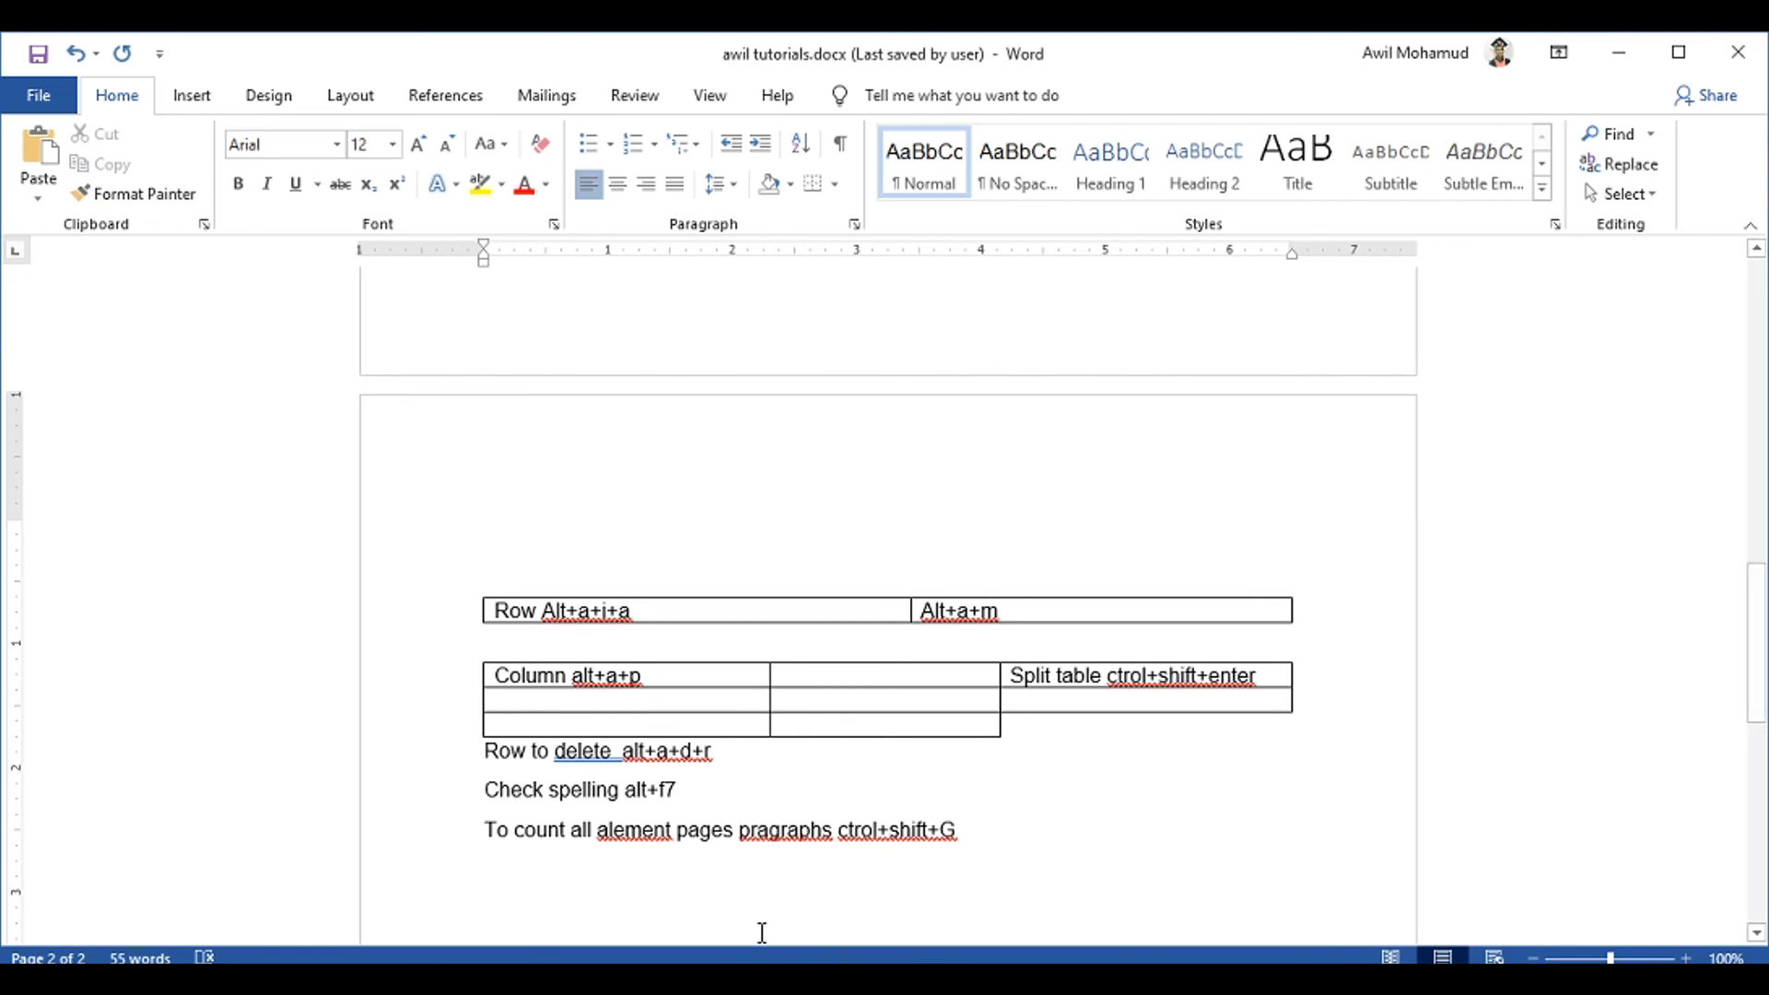
# Enter the letters A, D, B, F and C on separate lines below the counting note
pyautogui.write('ad')
pyautogui.press('Return')
pyautogui.write('v')
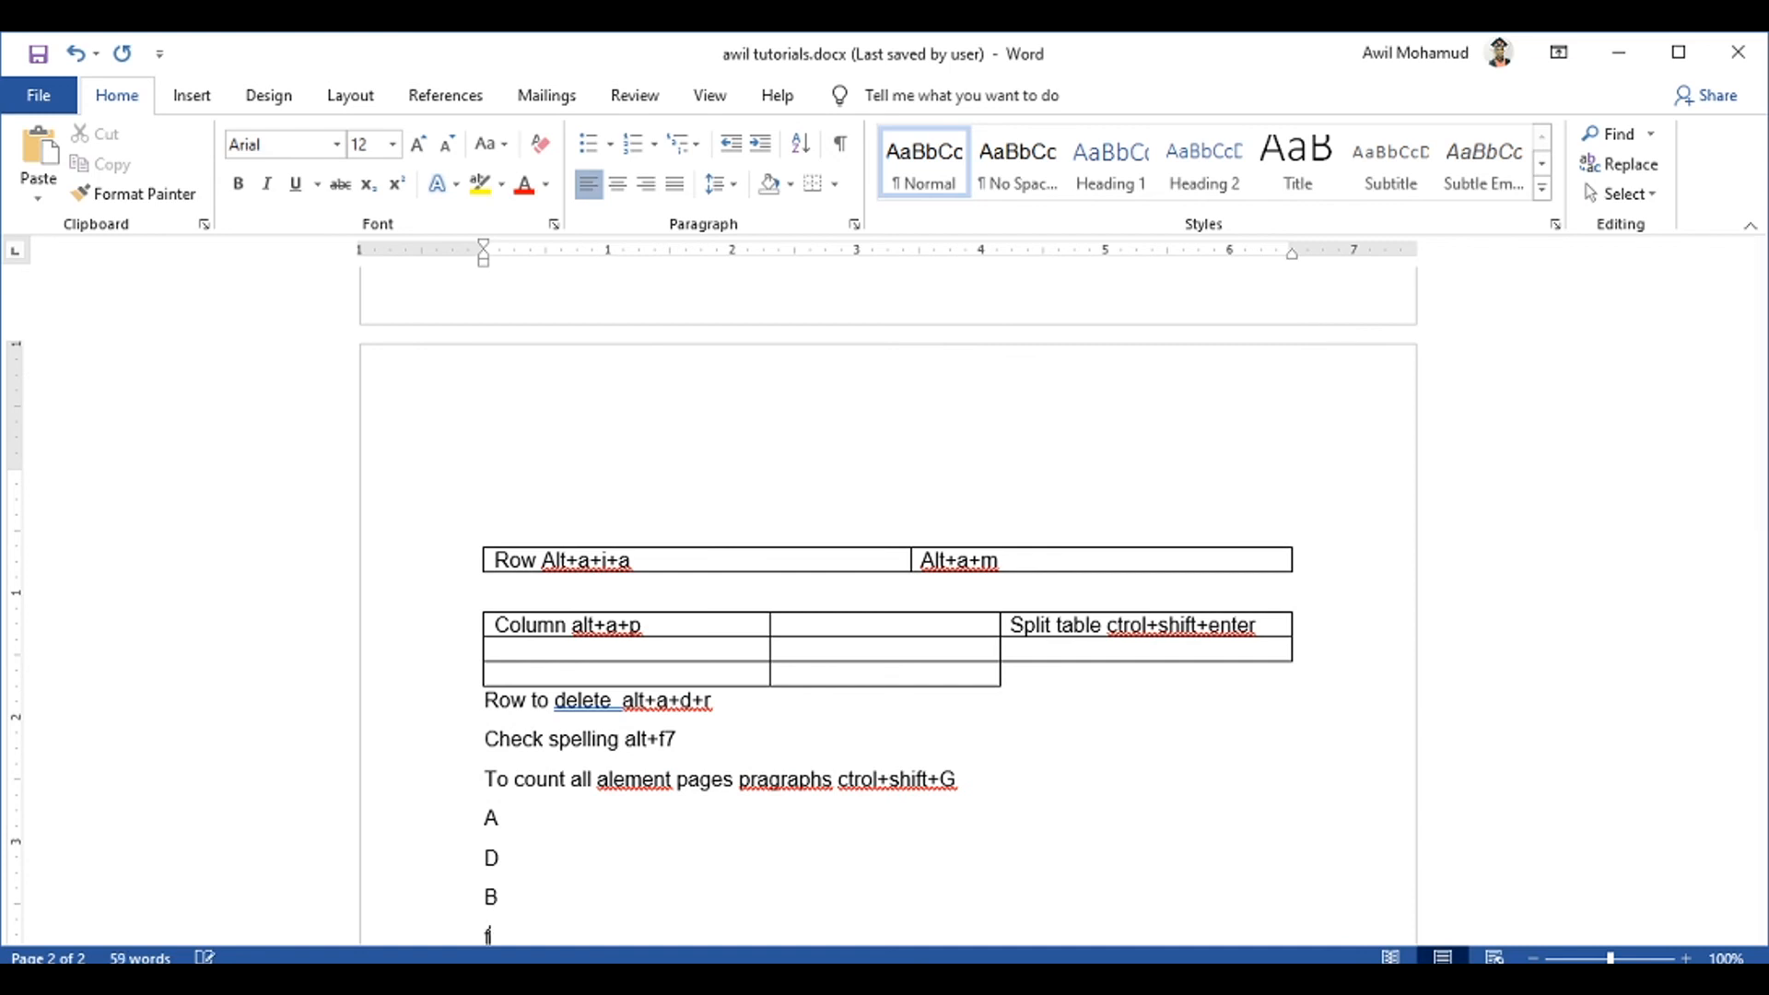
pyautogui.press('Return')
pyautogui.write('c')
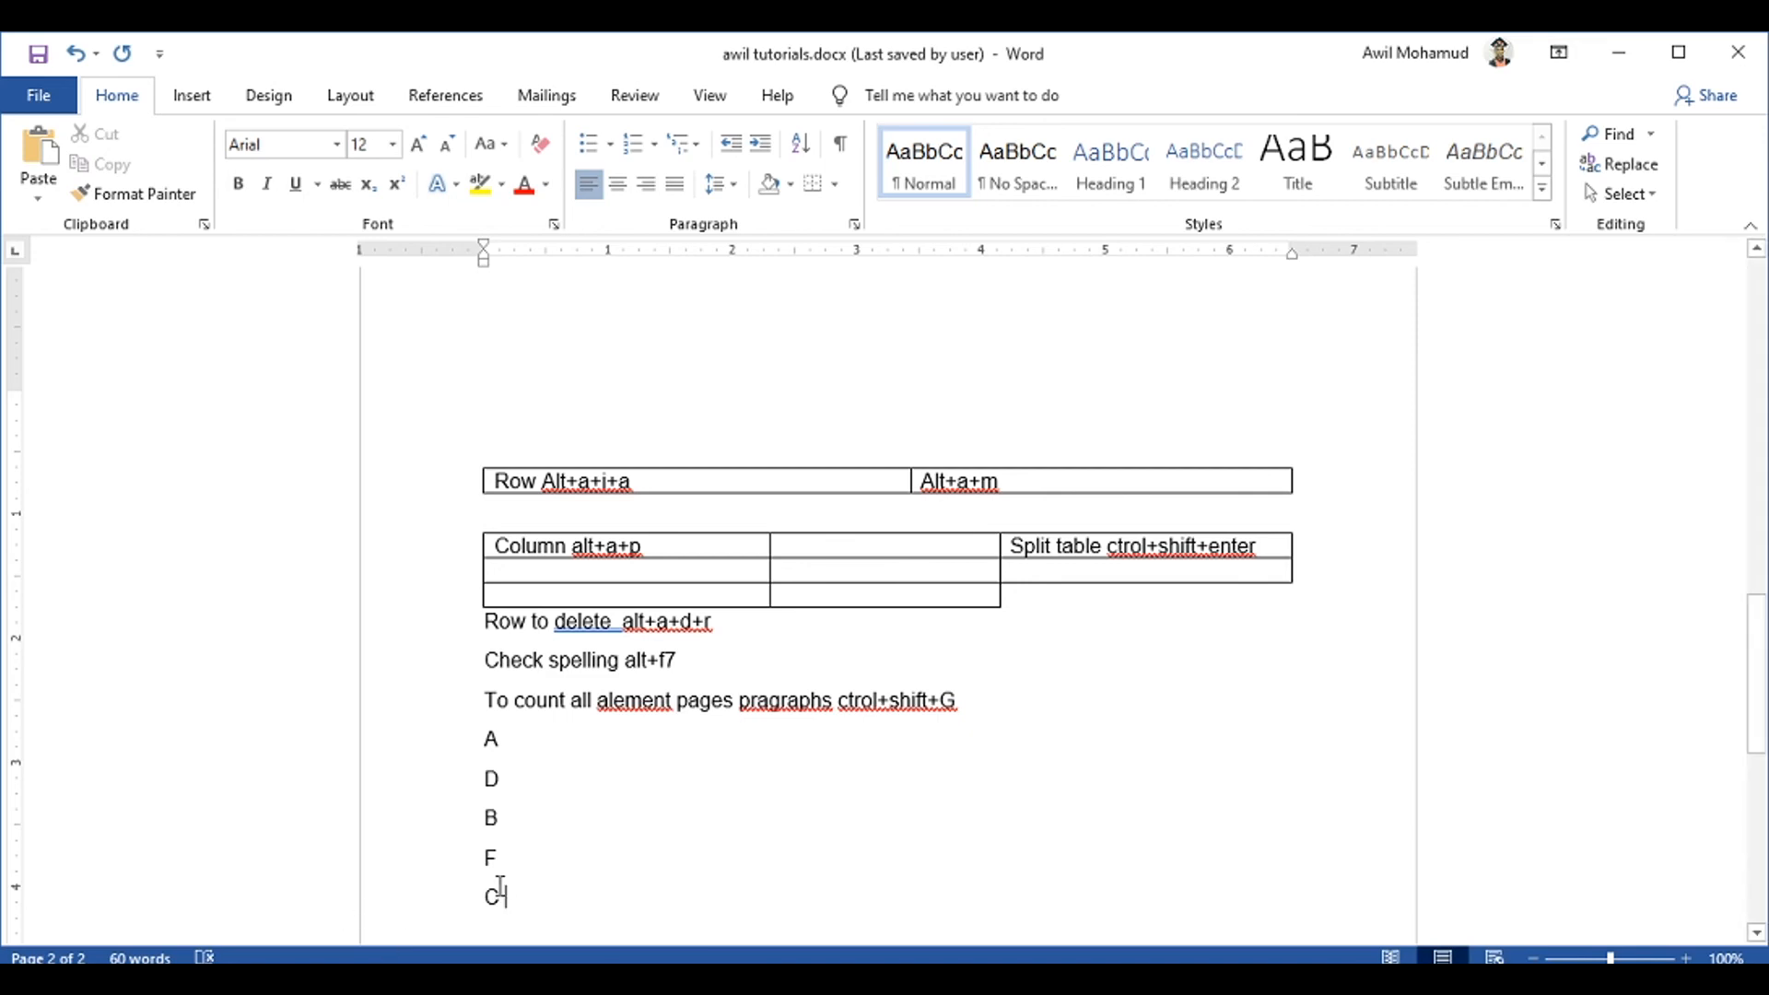
pyautogui.moveTo(506, 893); pyautogui.dragTo(466, 738)
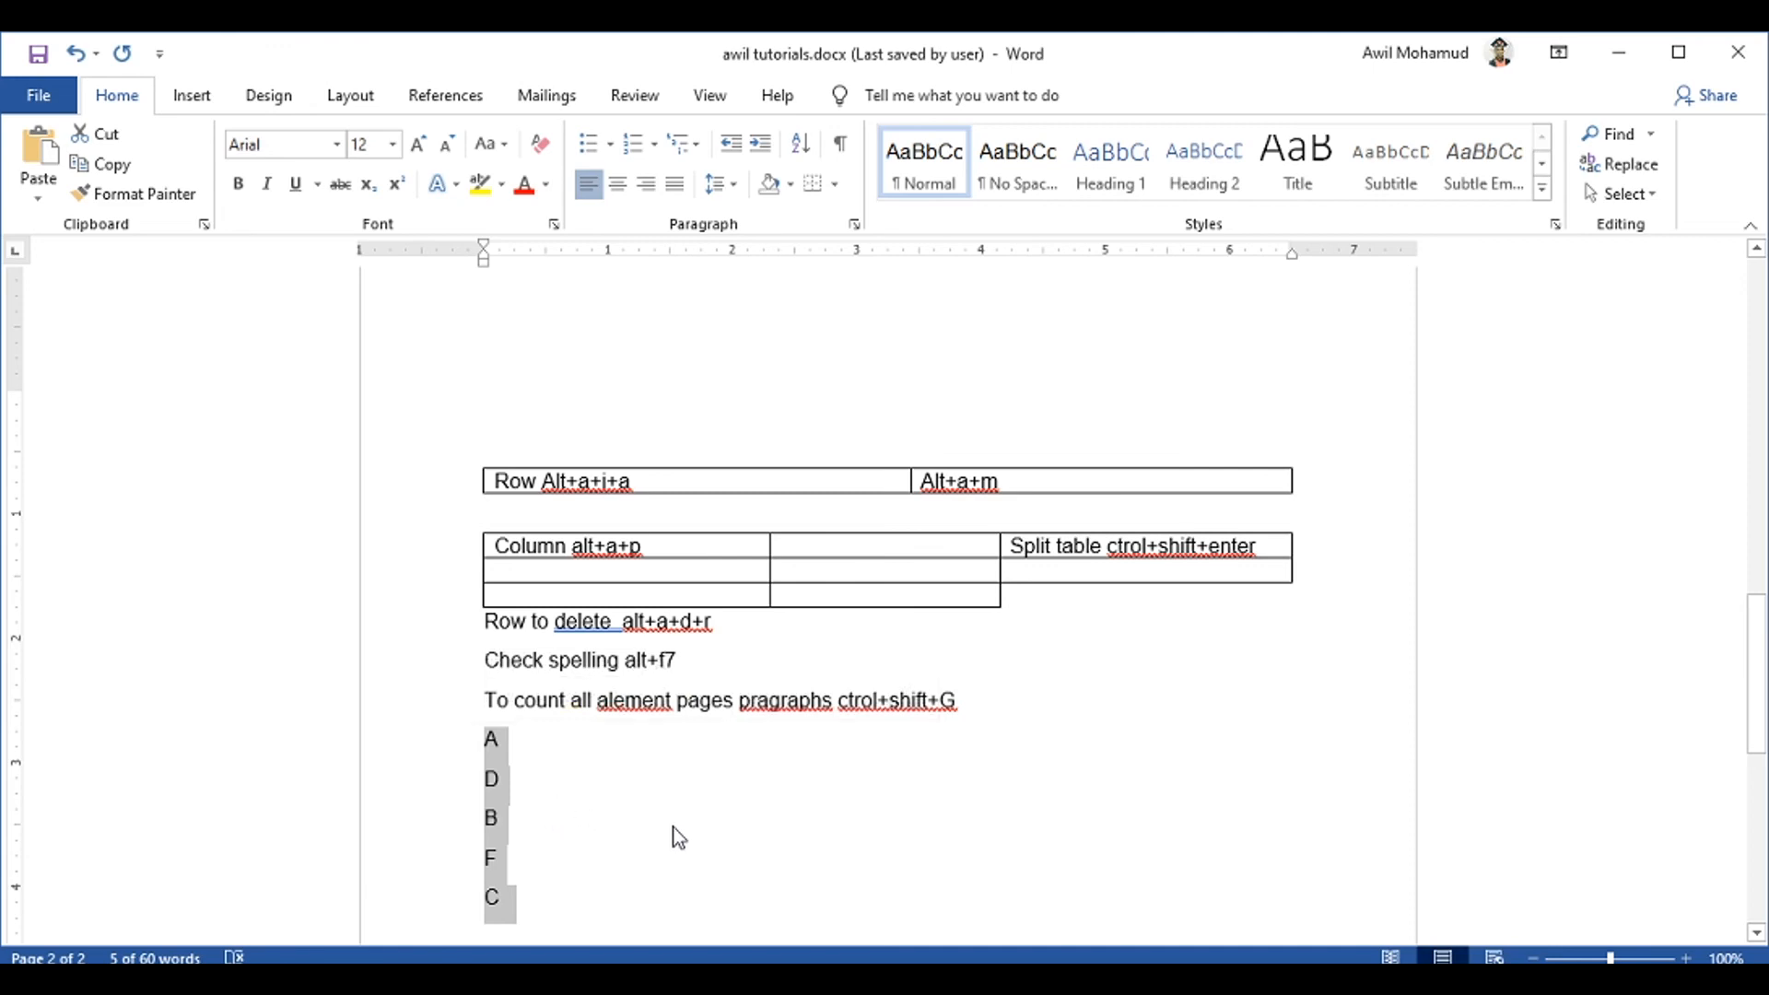
pyautogui.click(574, 834)
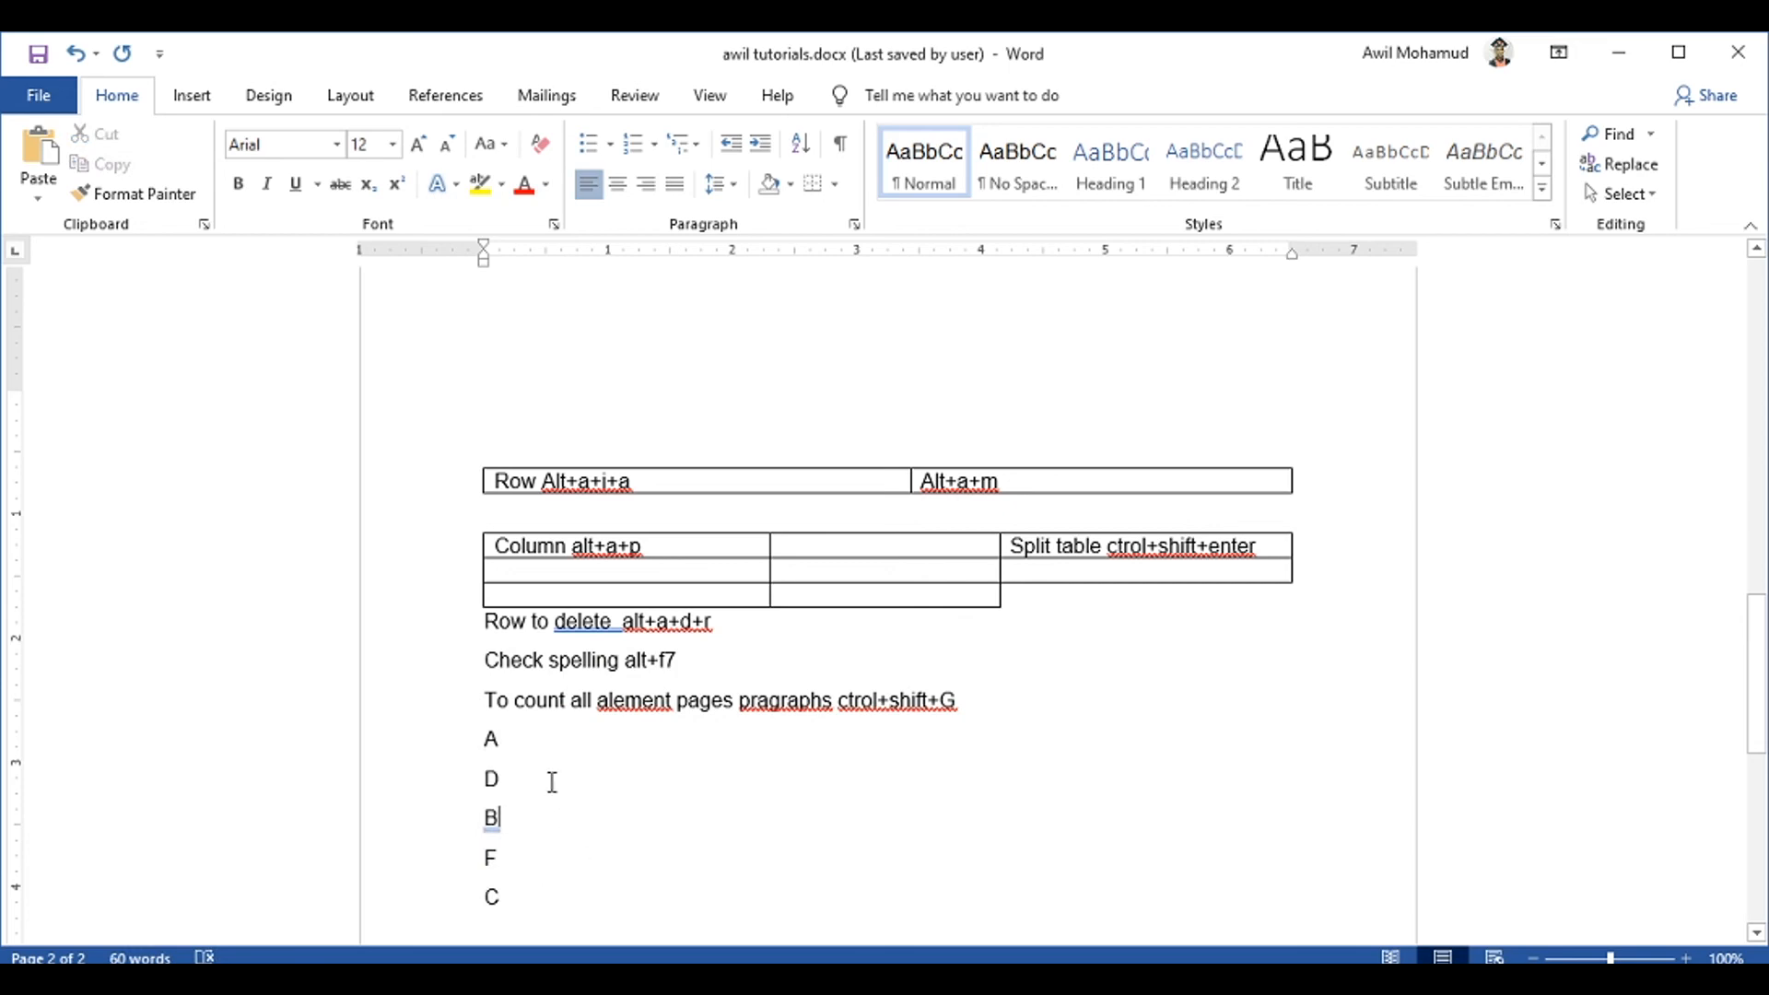
pyautogui.click(508, 724)
# Add the note "Alt+ A + S +Enter" on a new line below the letter list, followed by an empty line
pyautogui.click(576, 908)
pyautogui.press('Return')
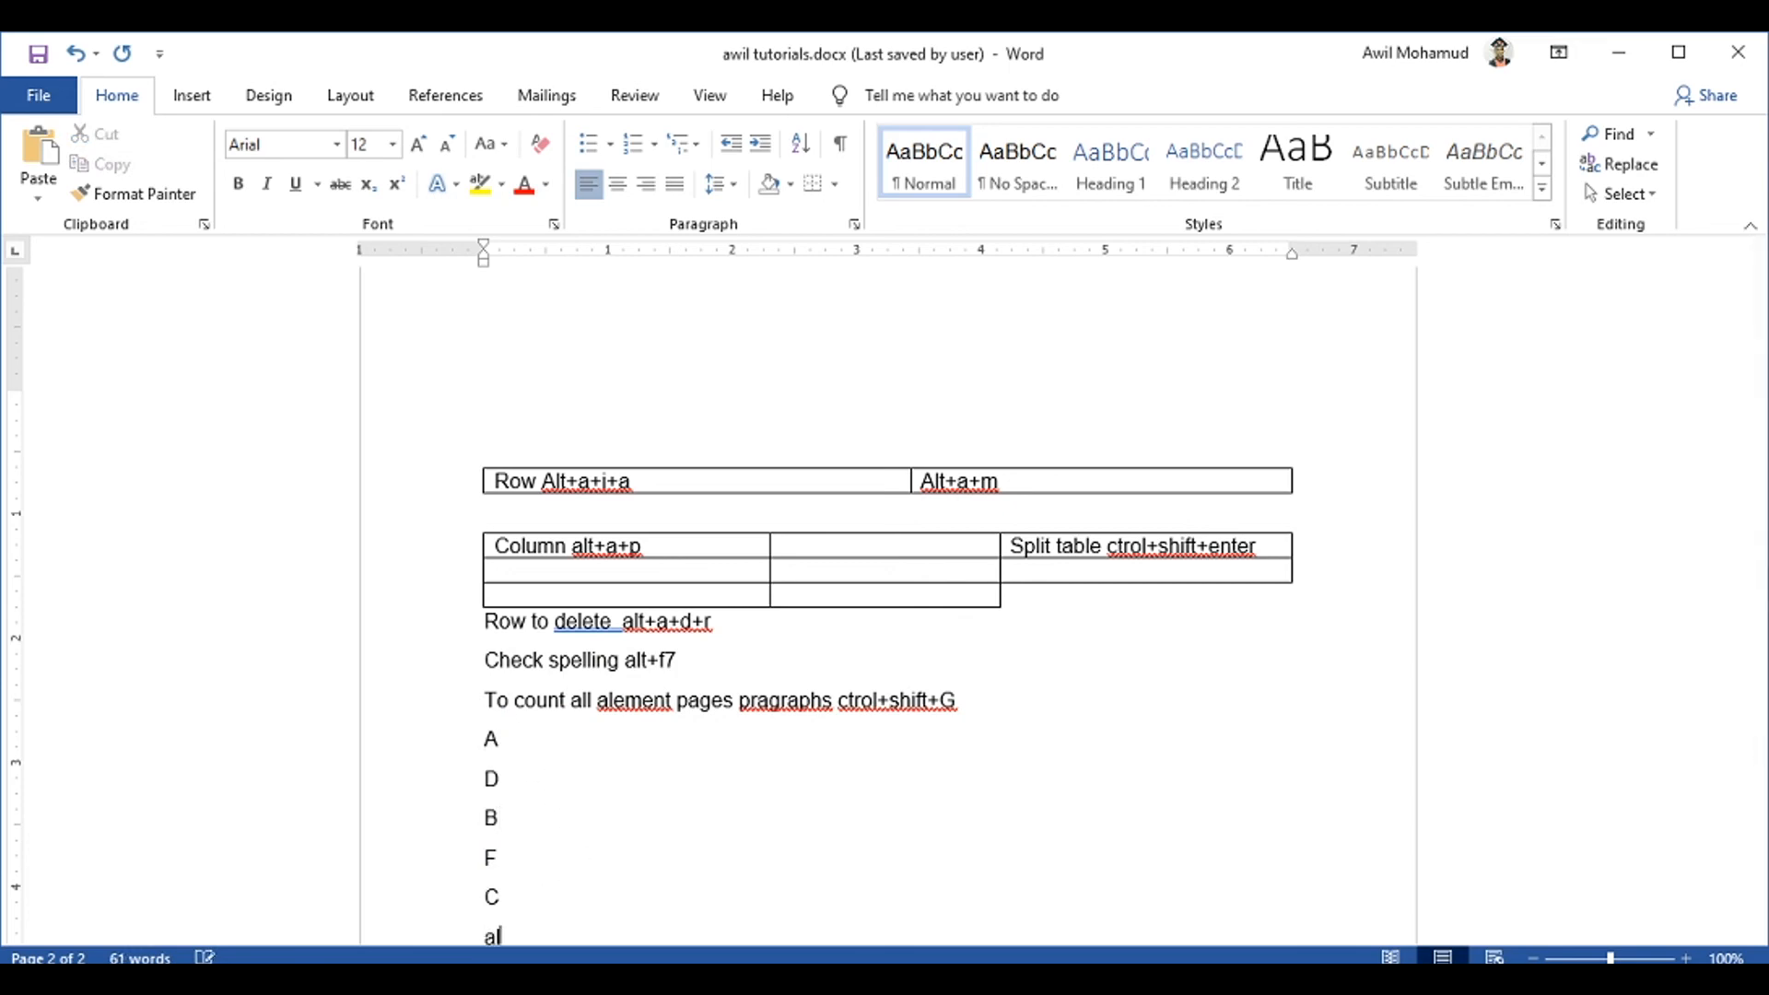
pyautogui.write('alt+ A + S +ENter')
pyautogui.press('Return')
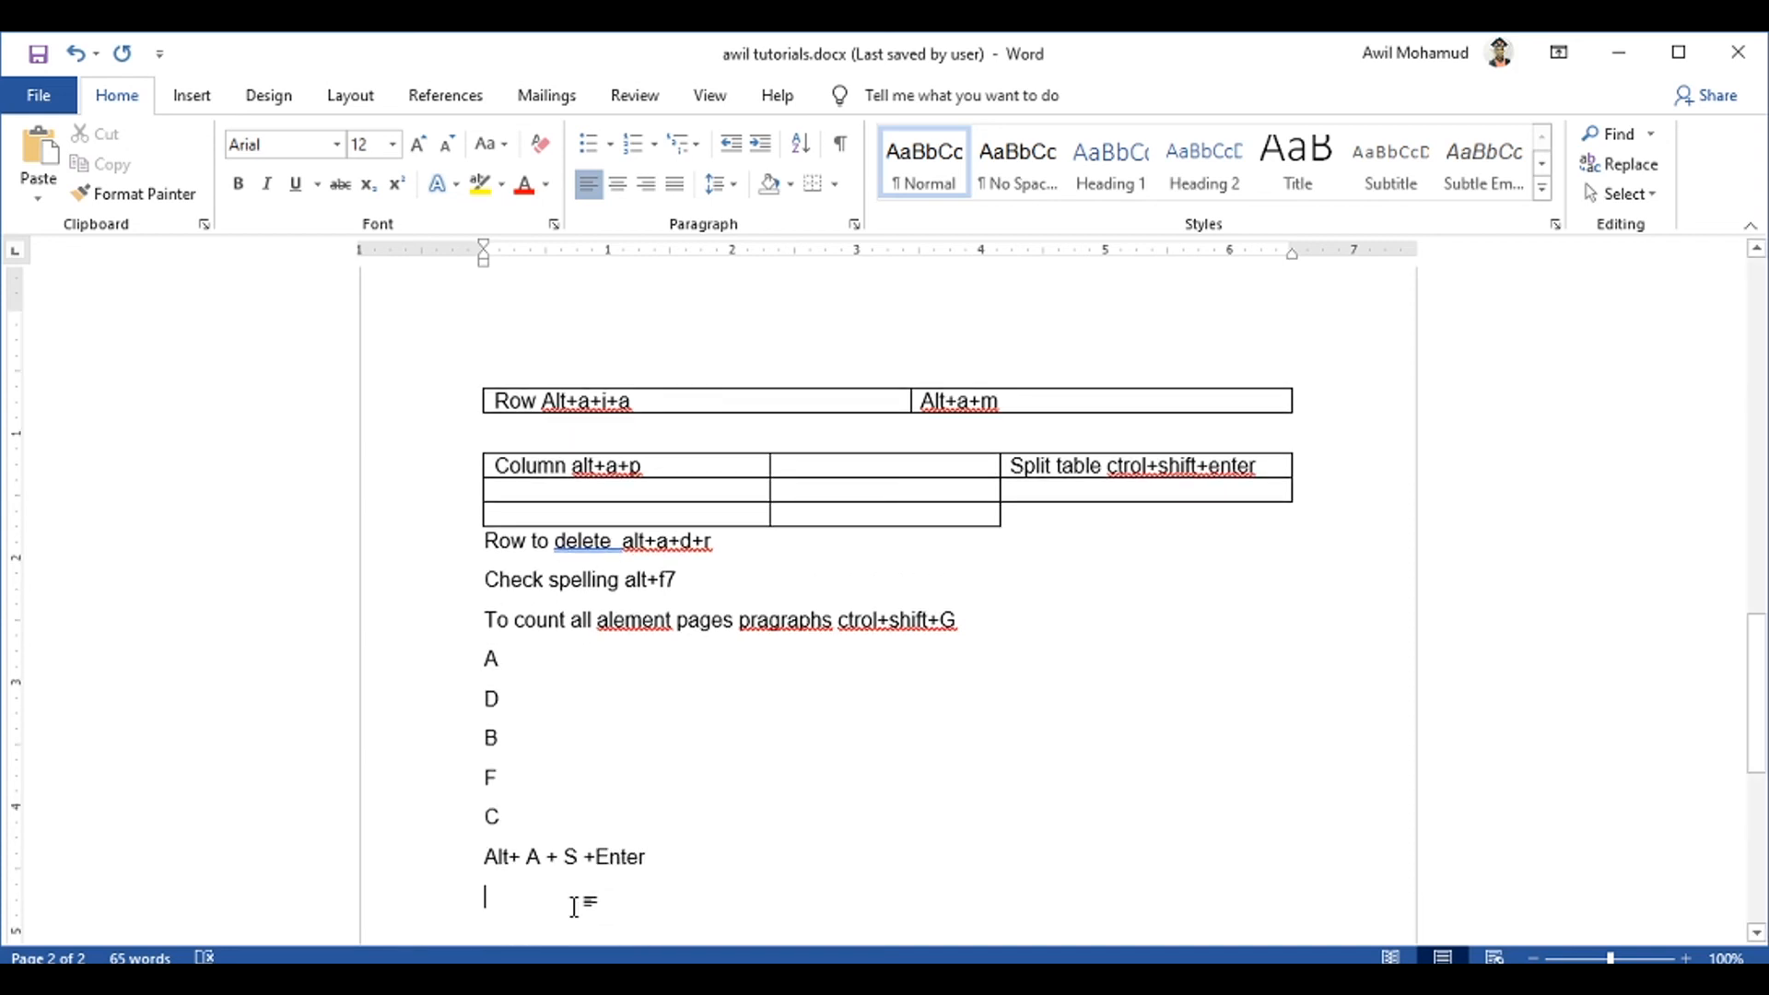
pyautogui.hotkey('alt', 'a')
pyautogui.press('s')
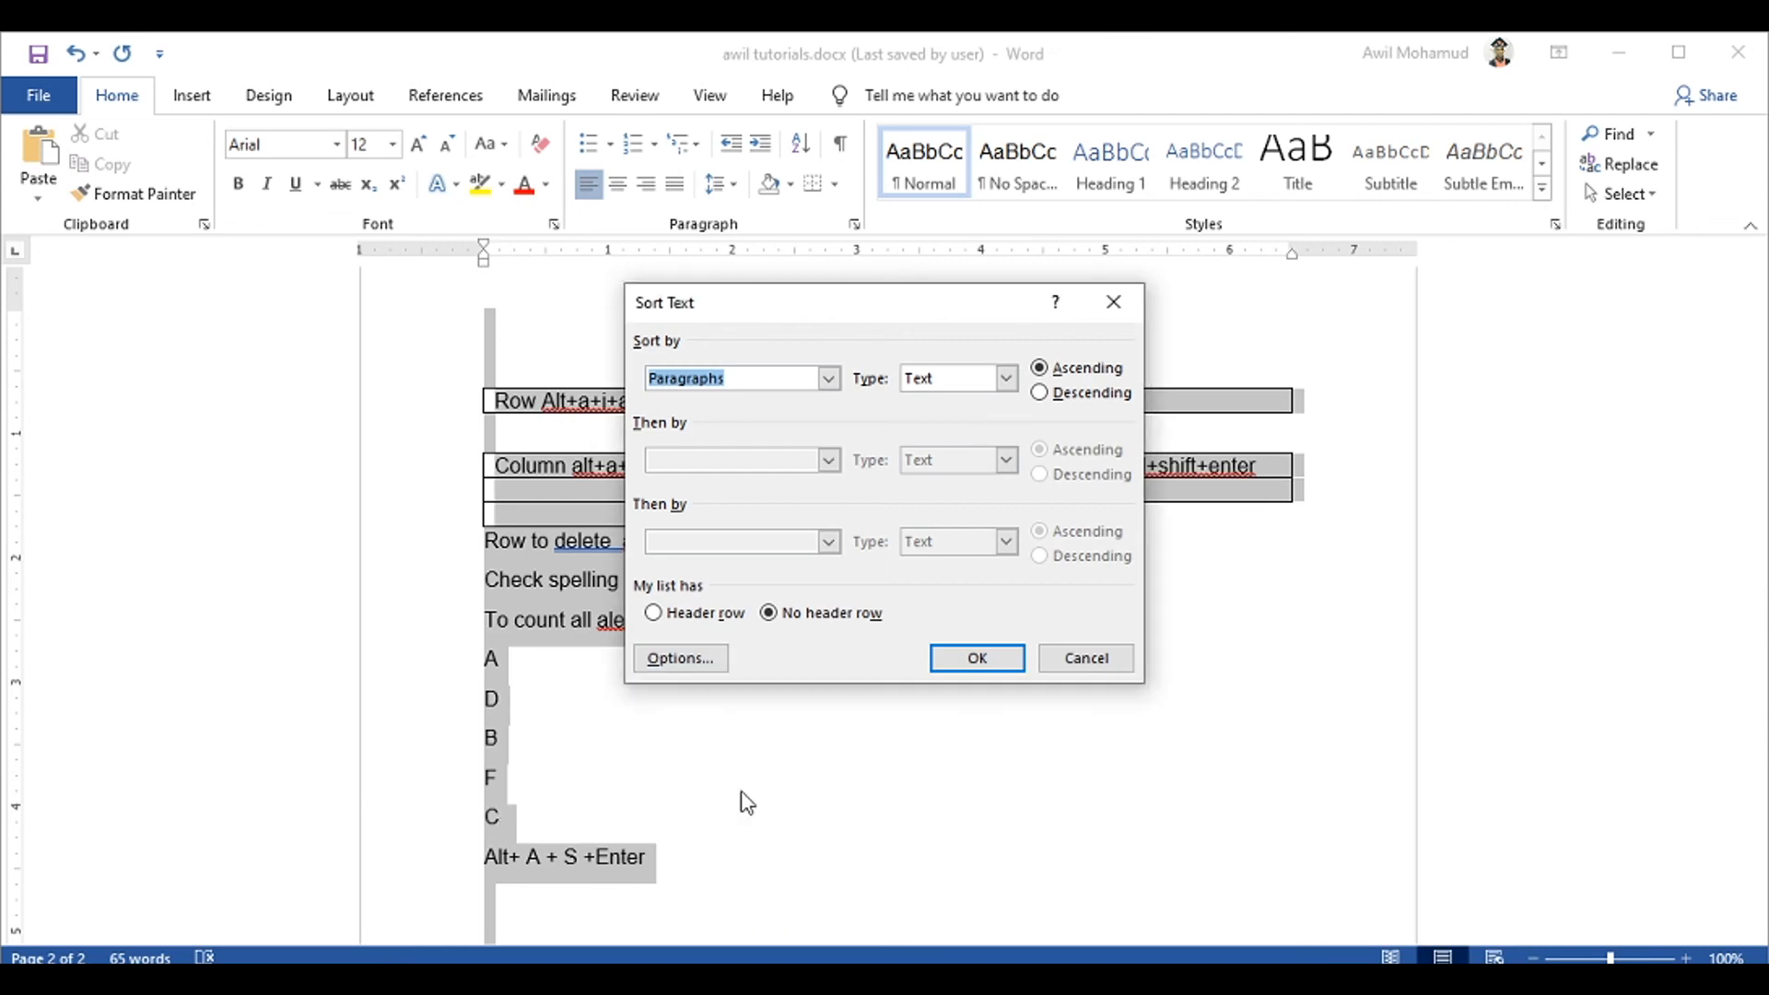
pyautogui.click(1050, 658)
# Sort the five single-letter lines by paragraph as text in ascending order, and clear the selection
pyautogui.moveTo(485, 656); pyautogui.dragTo(506, 805)
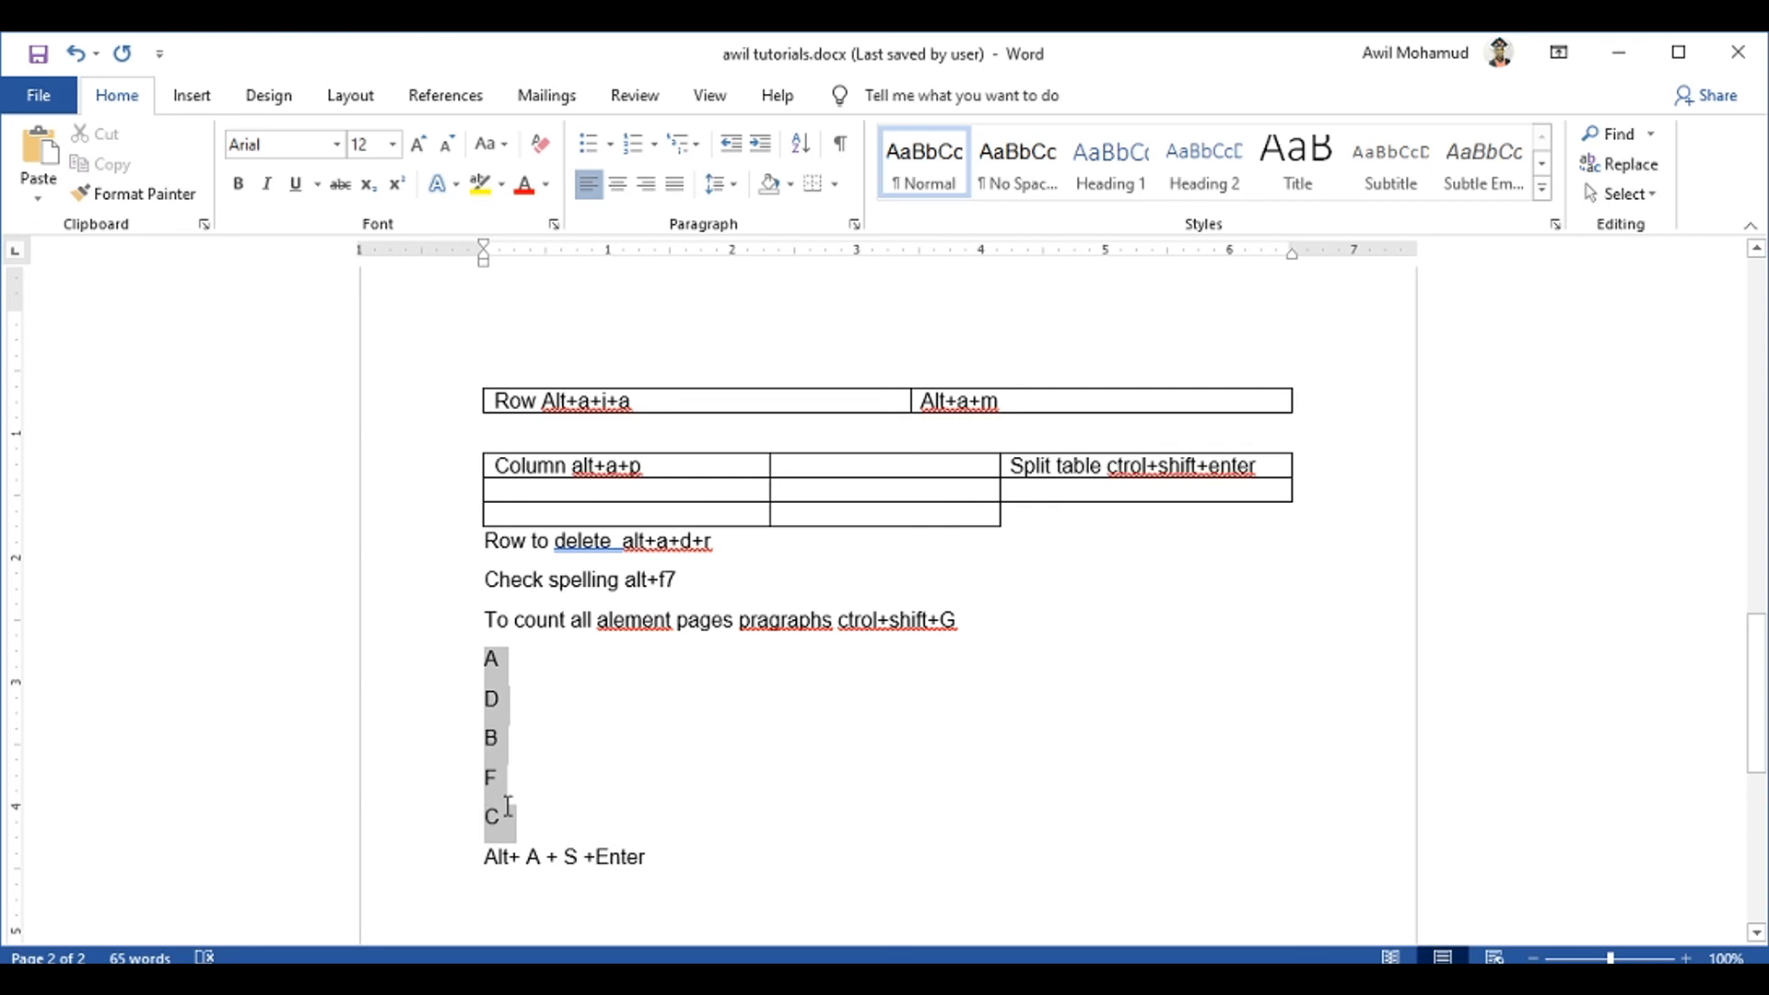
pyautogui.press('alt')
pyautogui.press('a')
pyautogui.press('s')
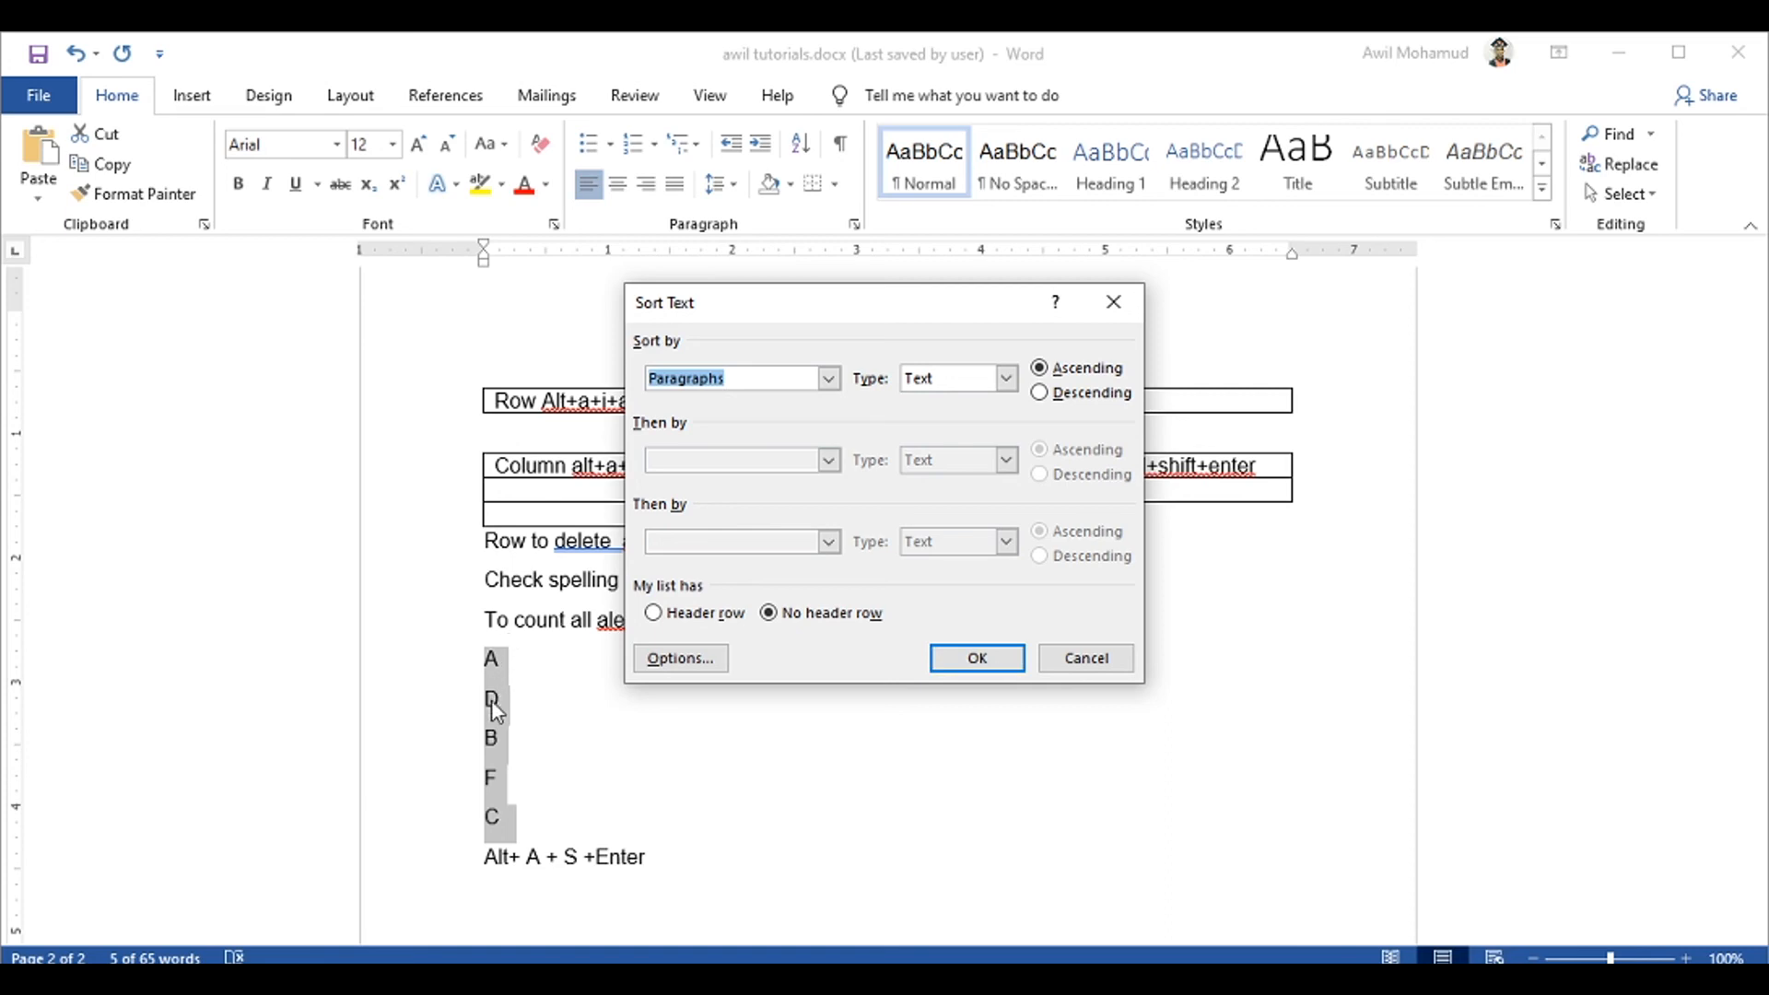
pyautogui.click(984, 670)
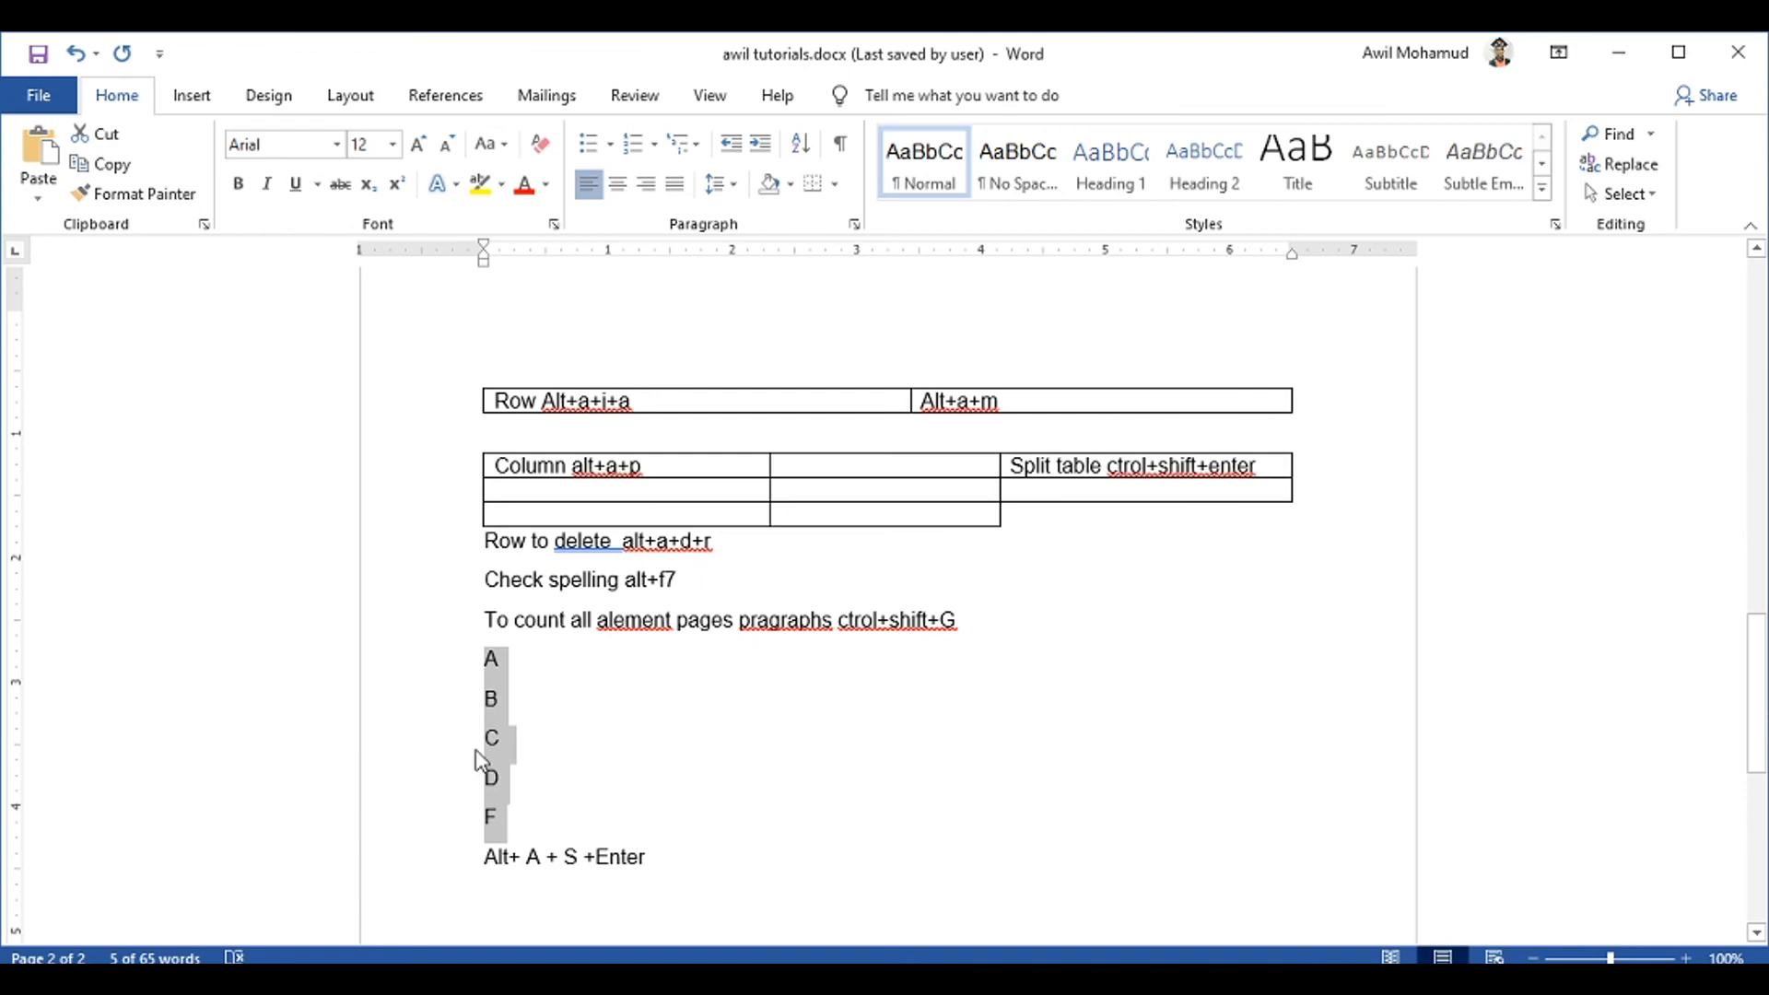
pyautogui.click(733, 831)
pyautogui.click(684, 883)
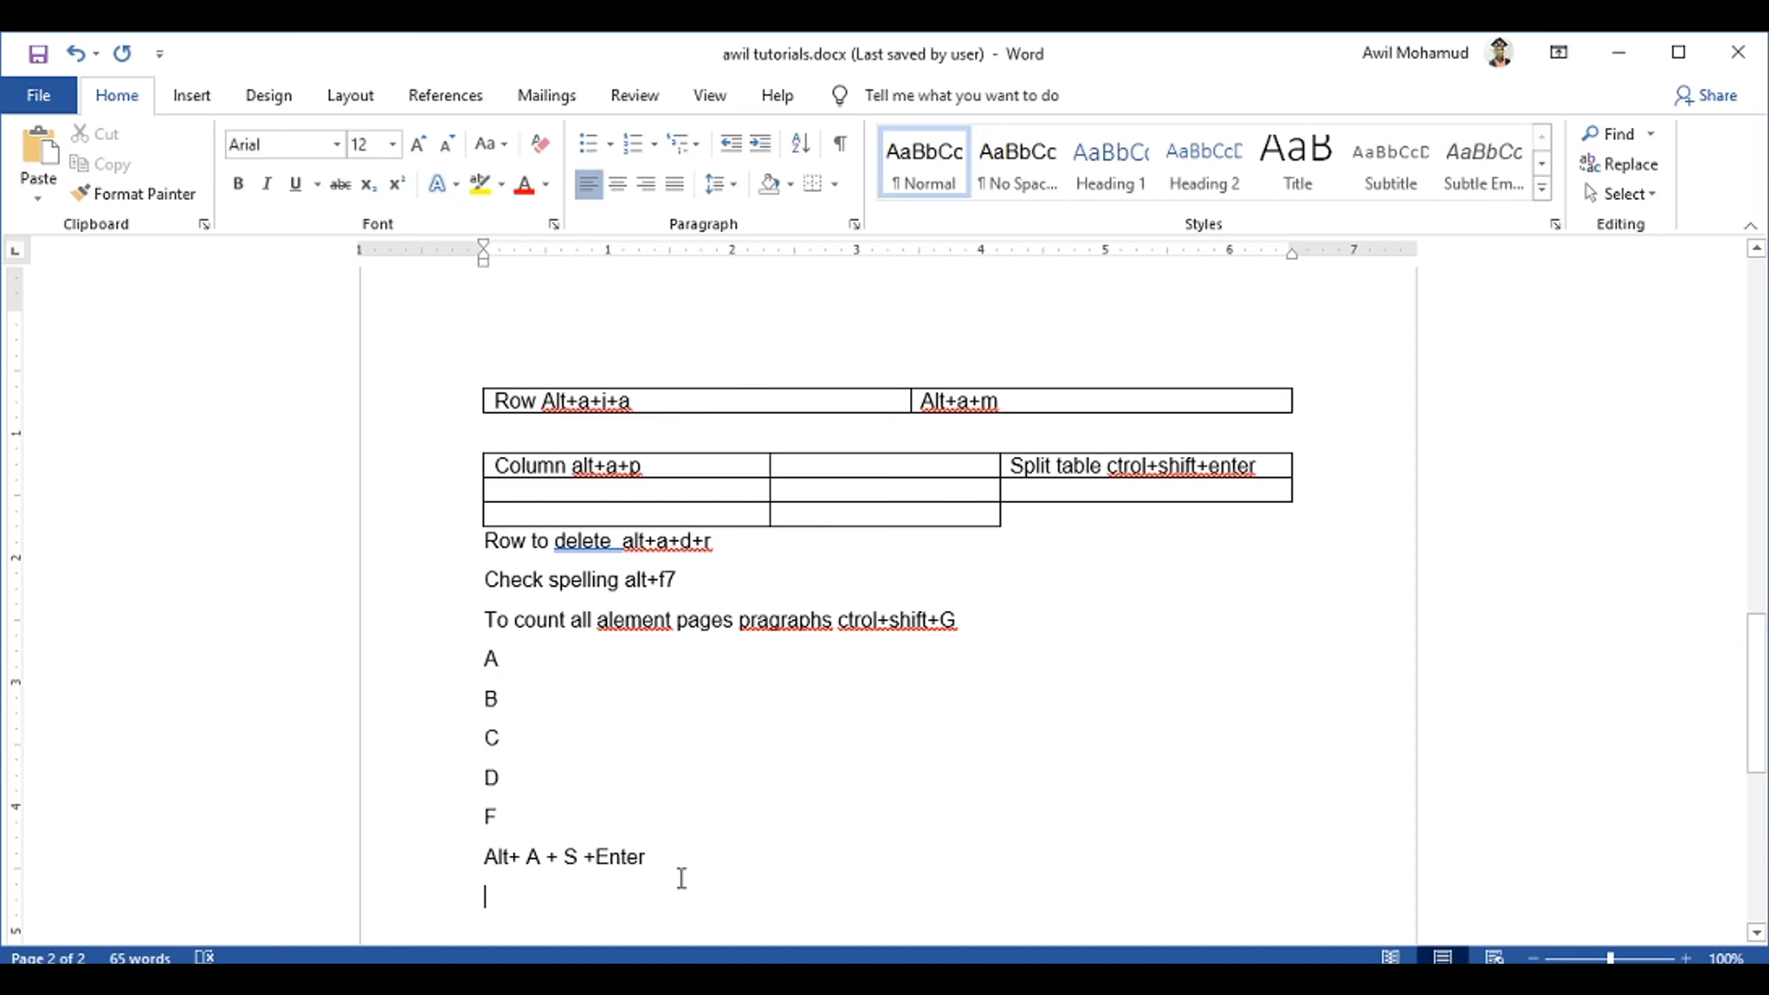
pyautogui.moveTo(1760, 668); pyautogui.dragTo(1707, 301)
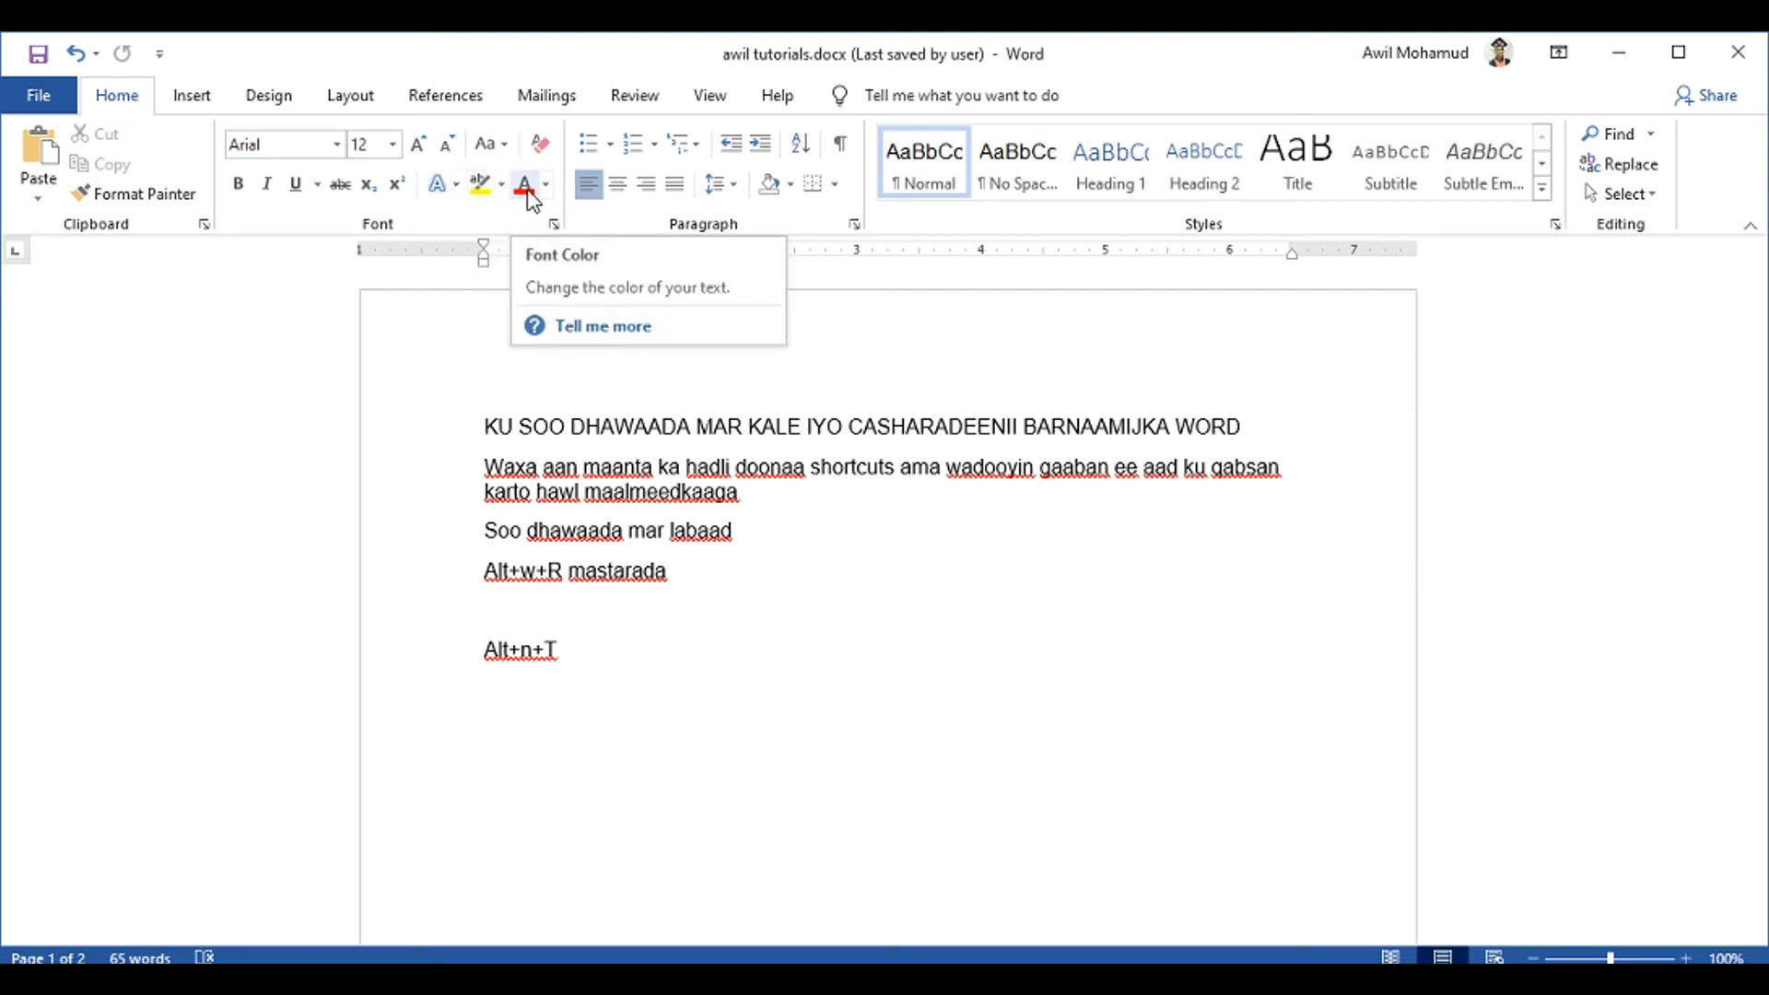
pyautogui.click(493, 144)
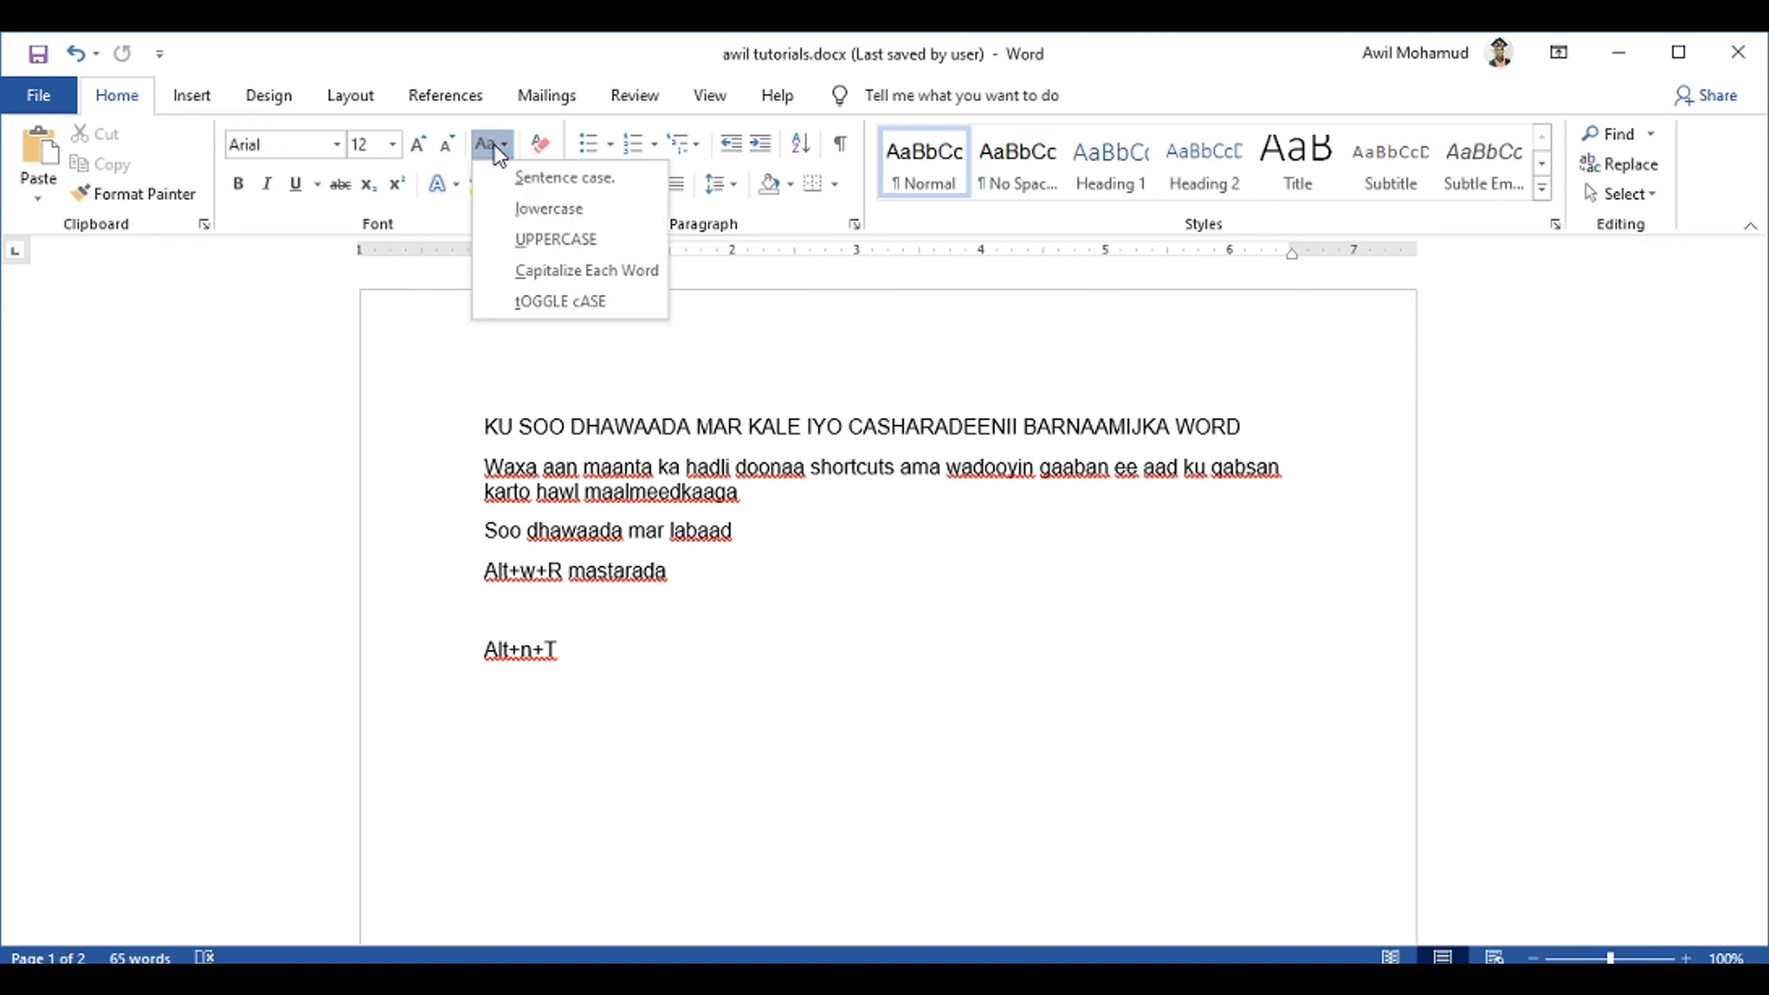
pyautogui.click(387, 120)
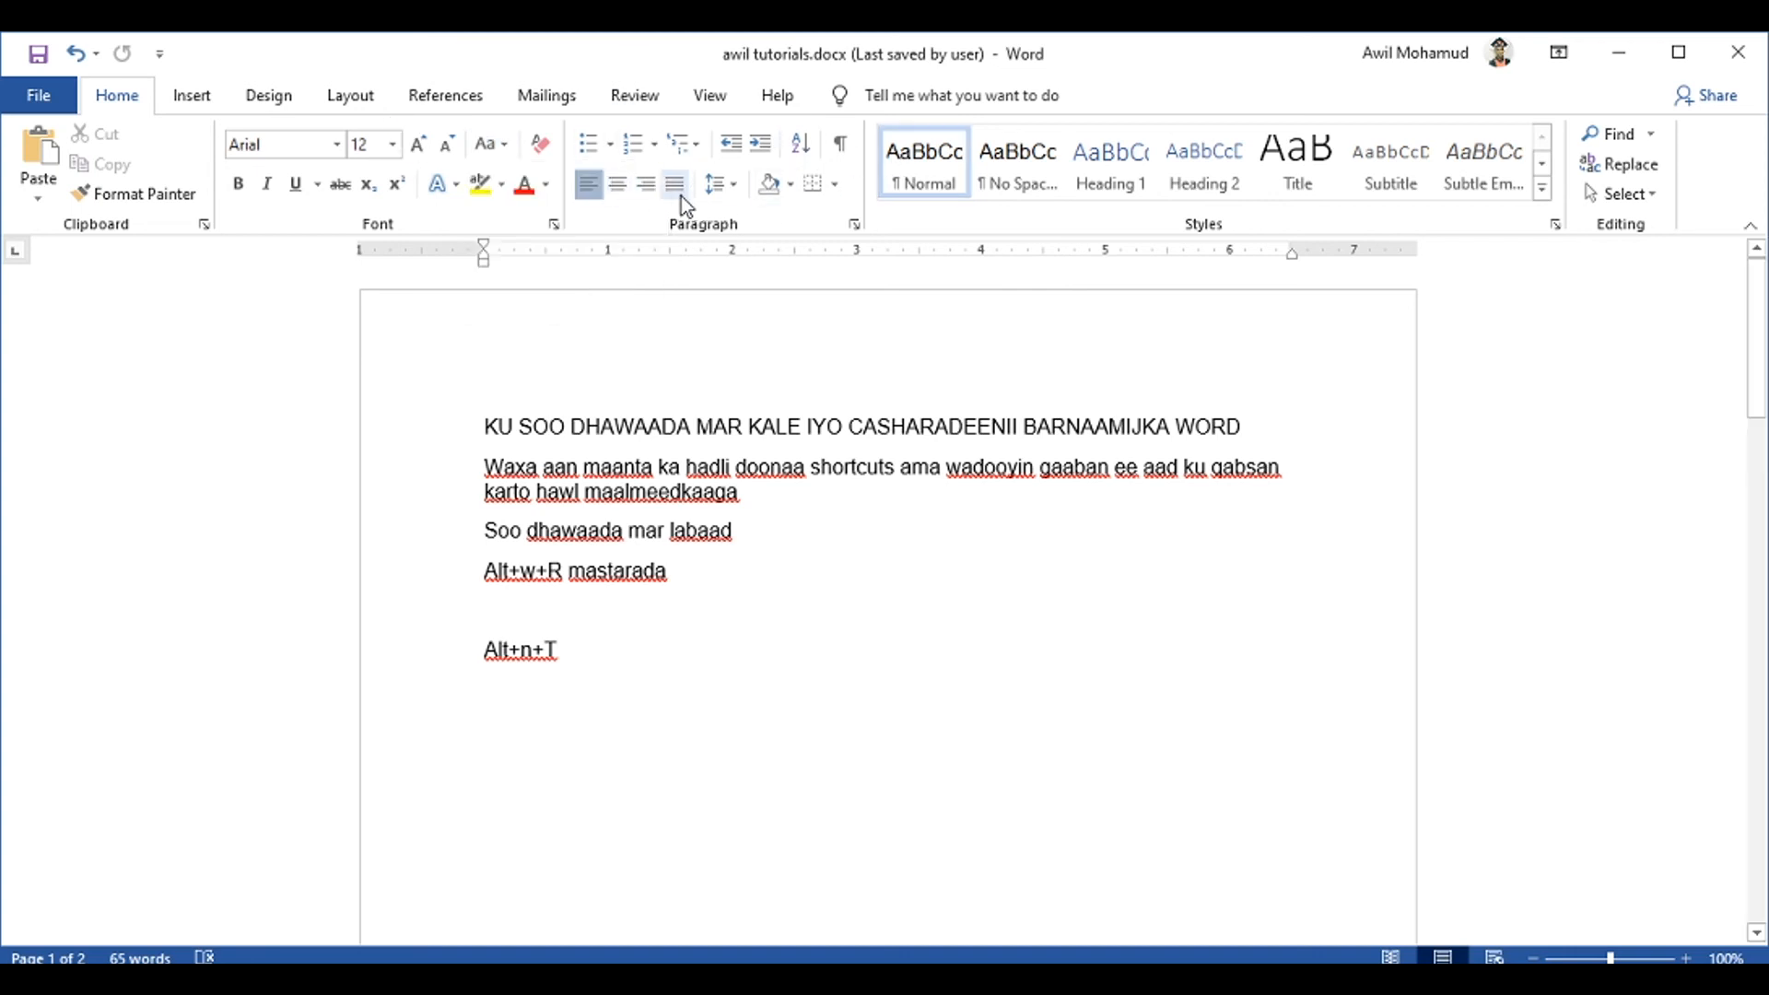
pyautogui.click(596, 614)
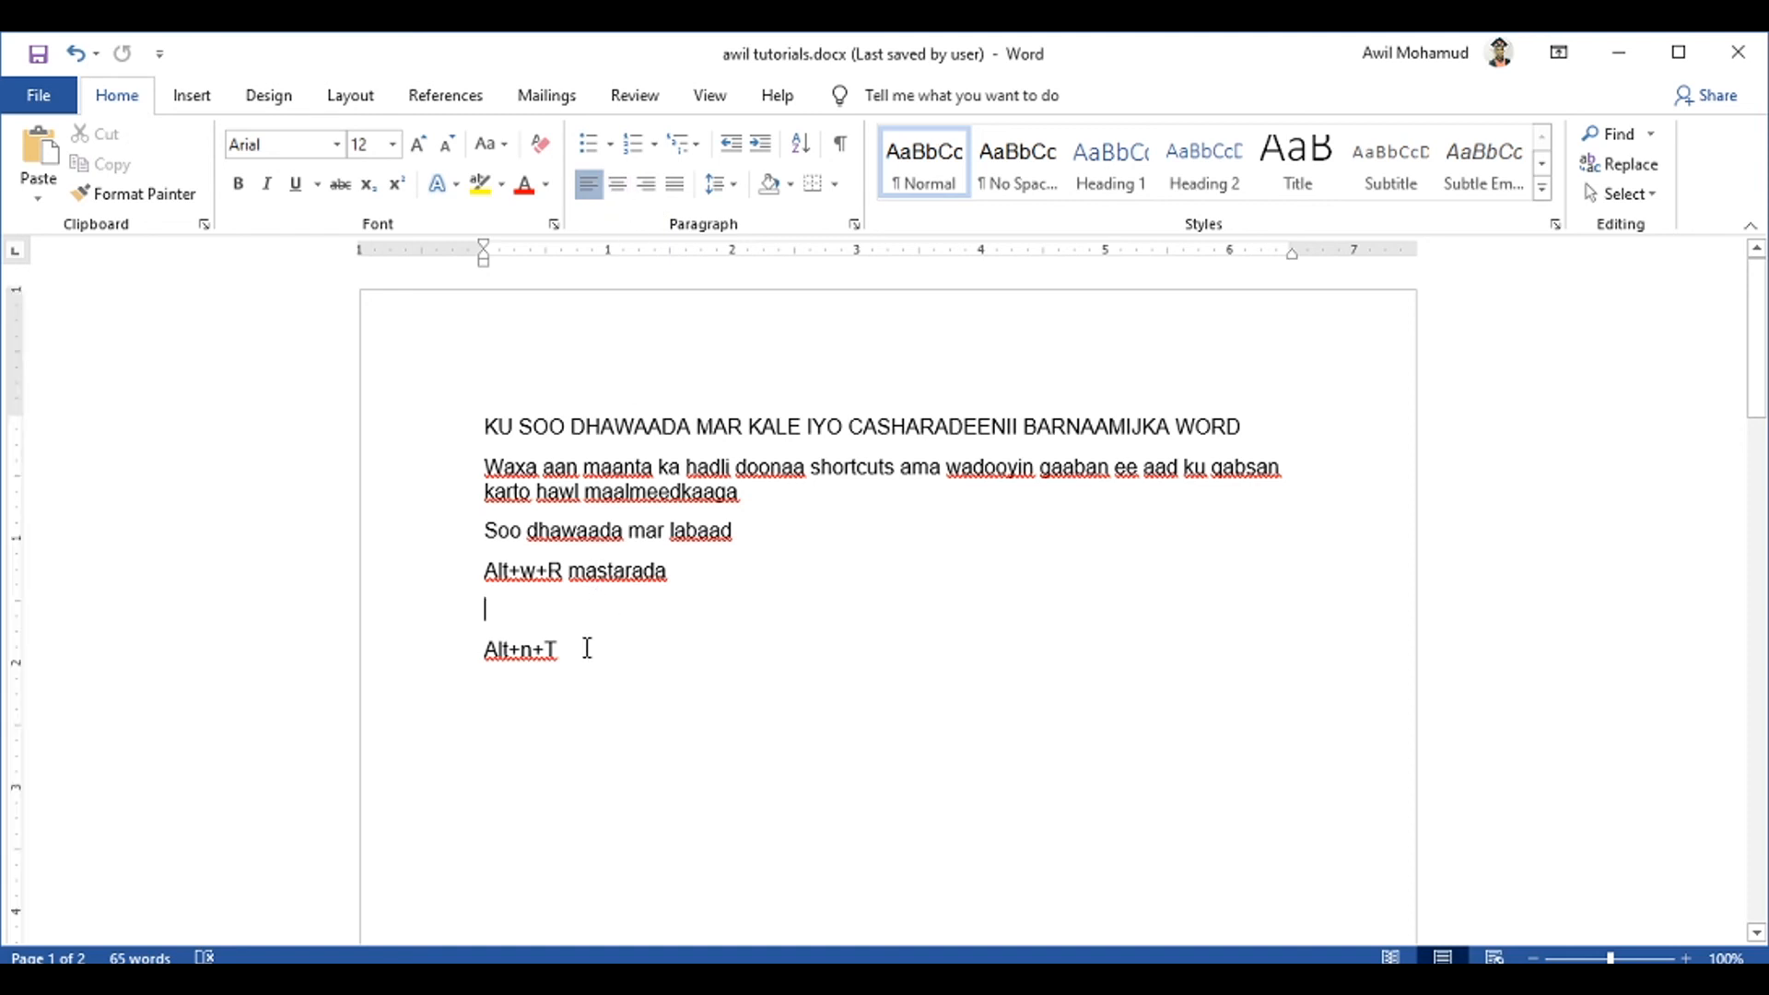
pyautogui.click(470, 637)
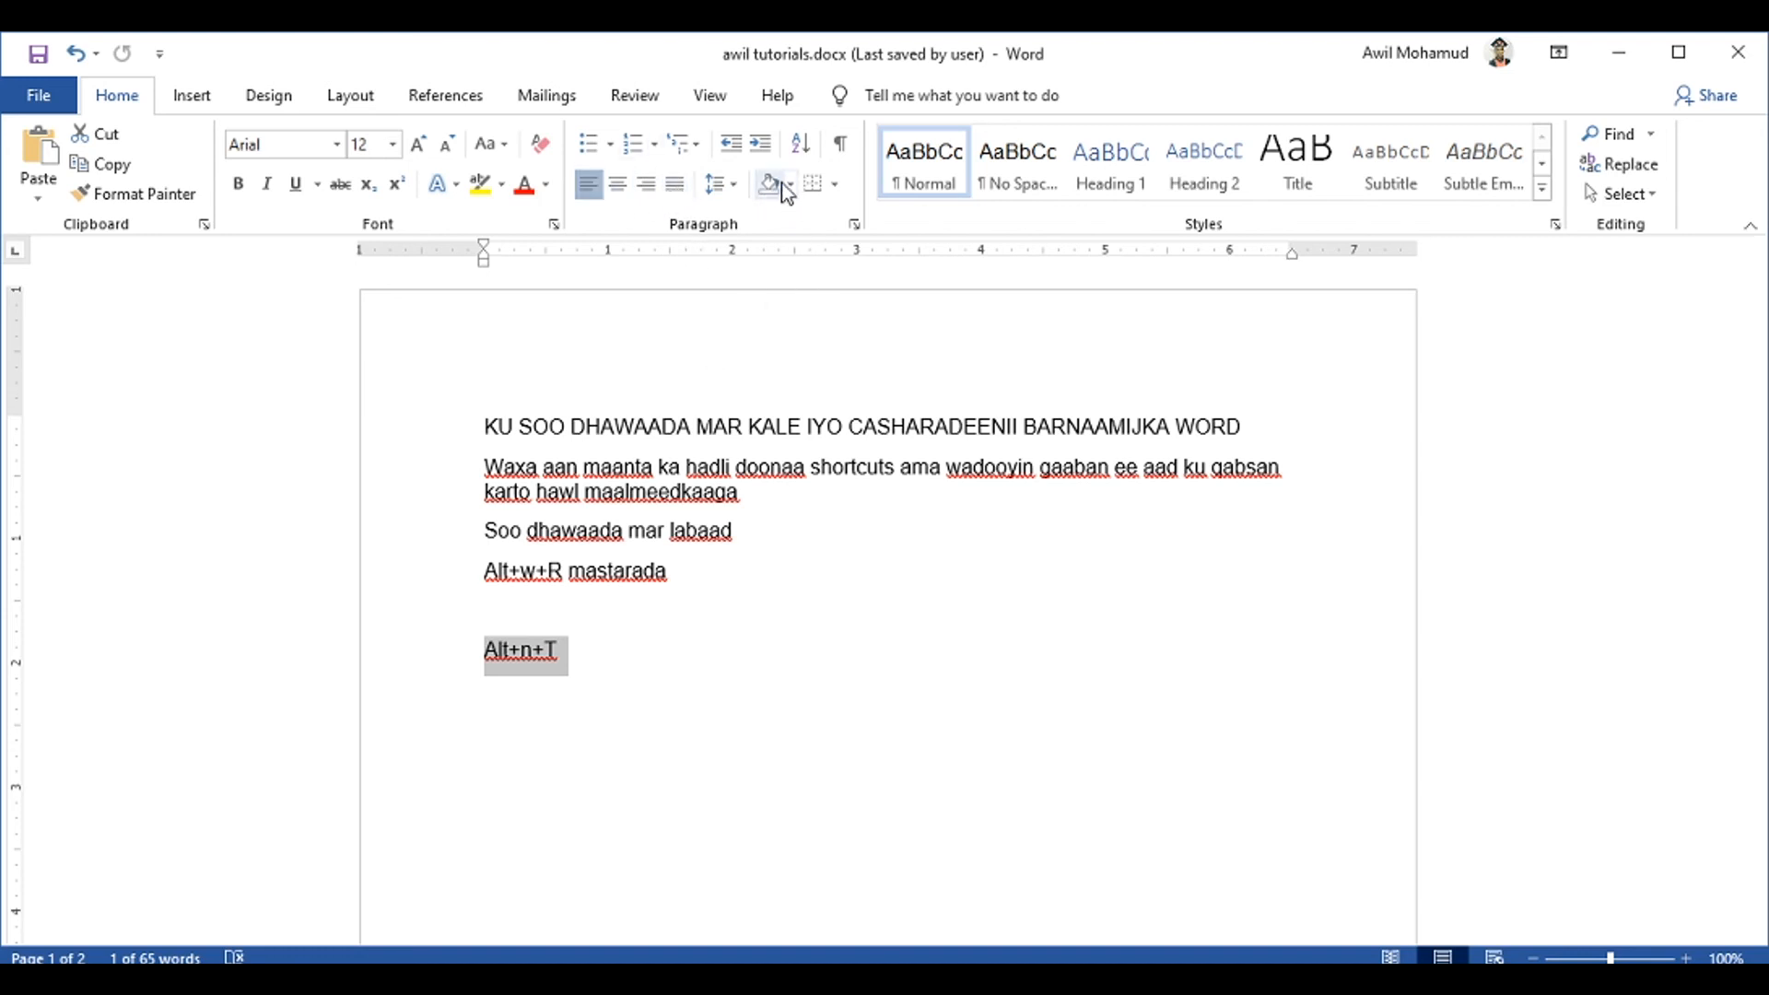
pyautogui.click(834, 189)
pyautogui.click(834, 188)
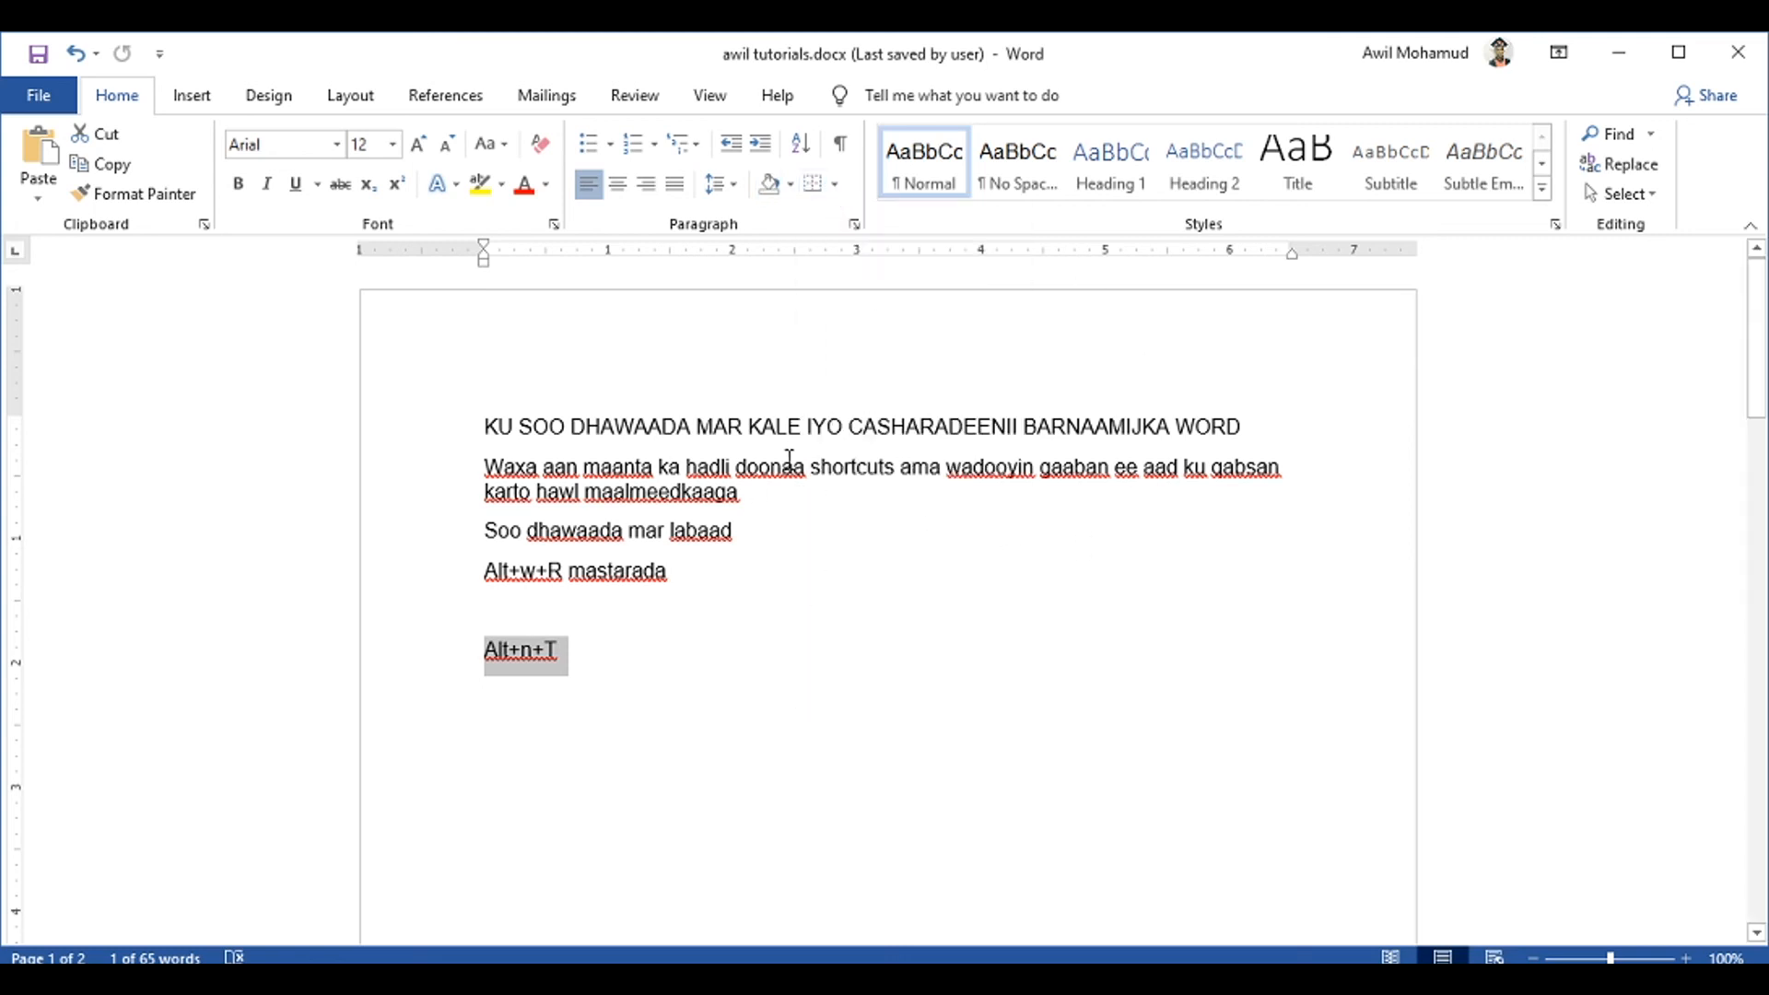
pyautogui.click(1650, 138)
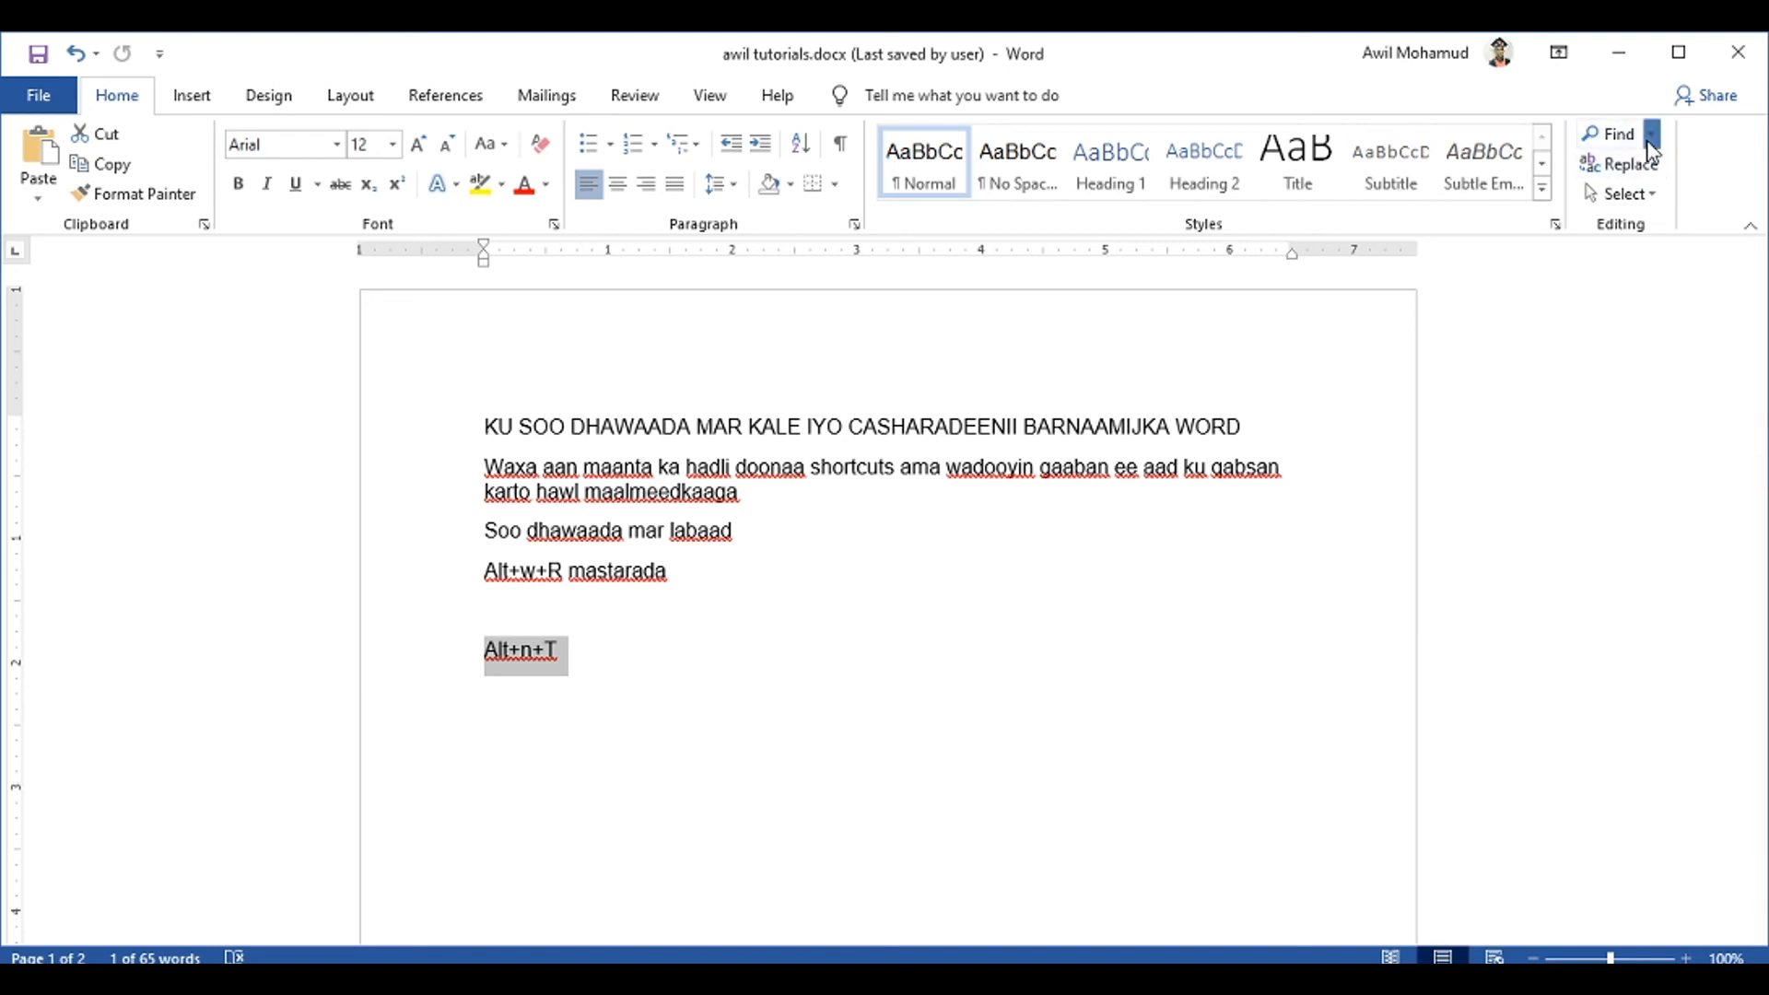
pyautogui.click(1507, 380)
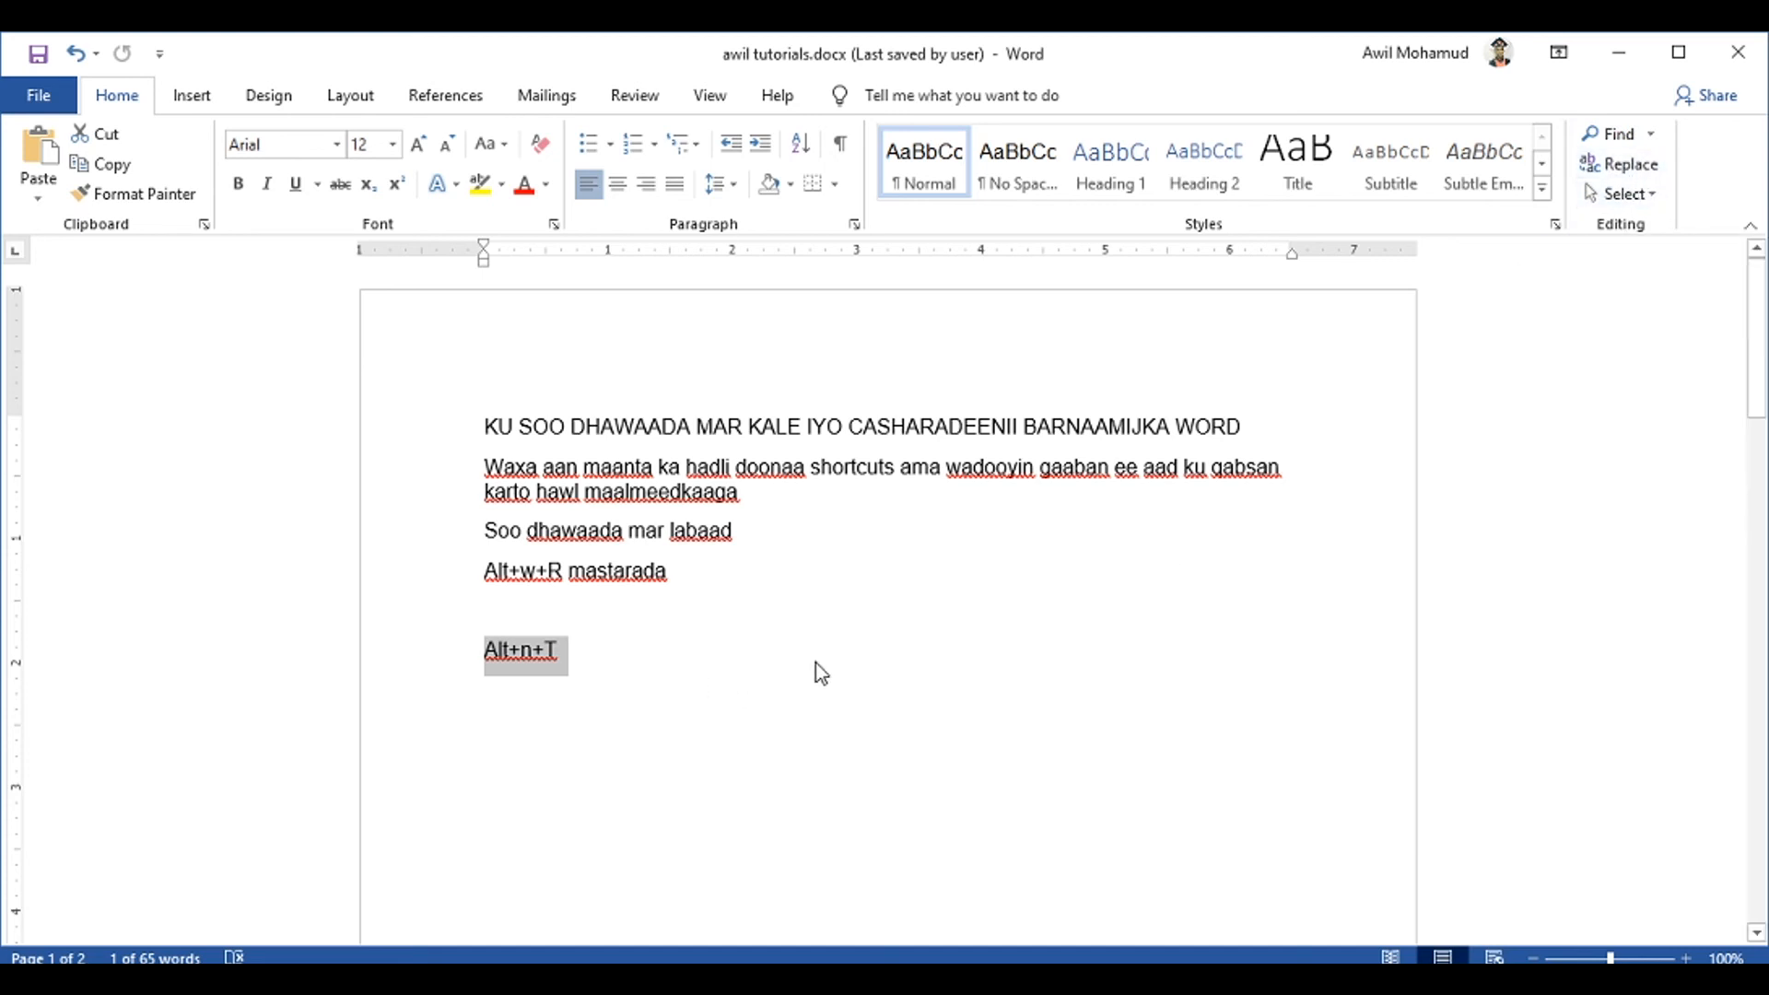
# Enter the sample first name on the blank line between "Alt+w+R mastarada" and "Alt+n+T" on the first page
pyautogui.click(703, 651)
pyautogui.click(599, 619)
pyautogui.write('cawil')
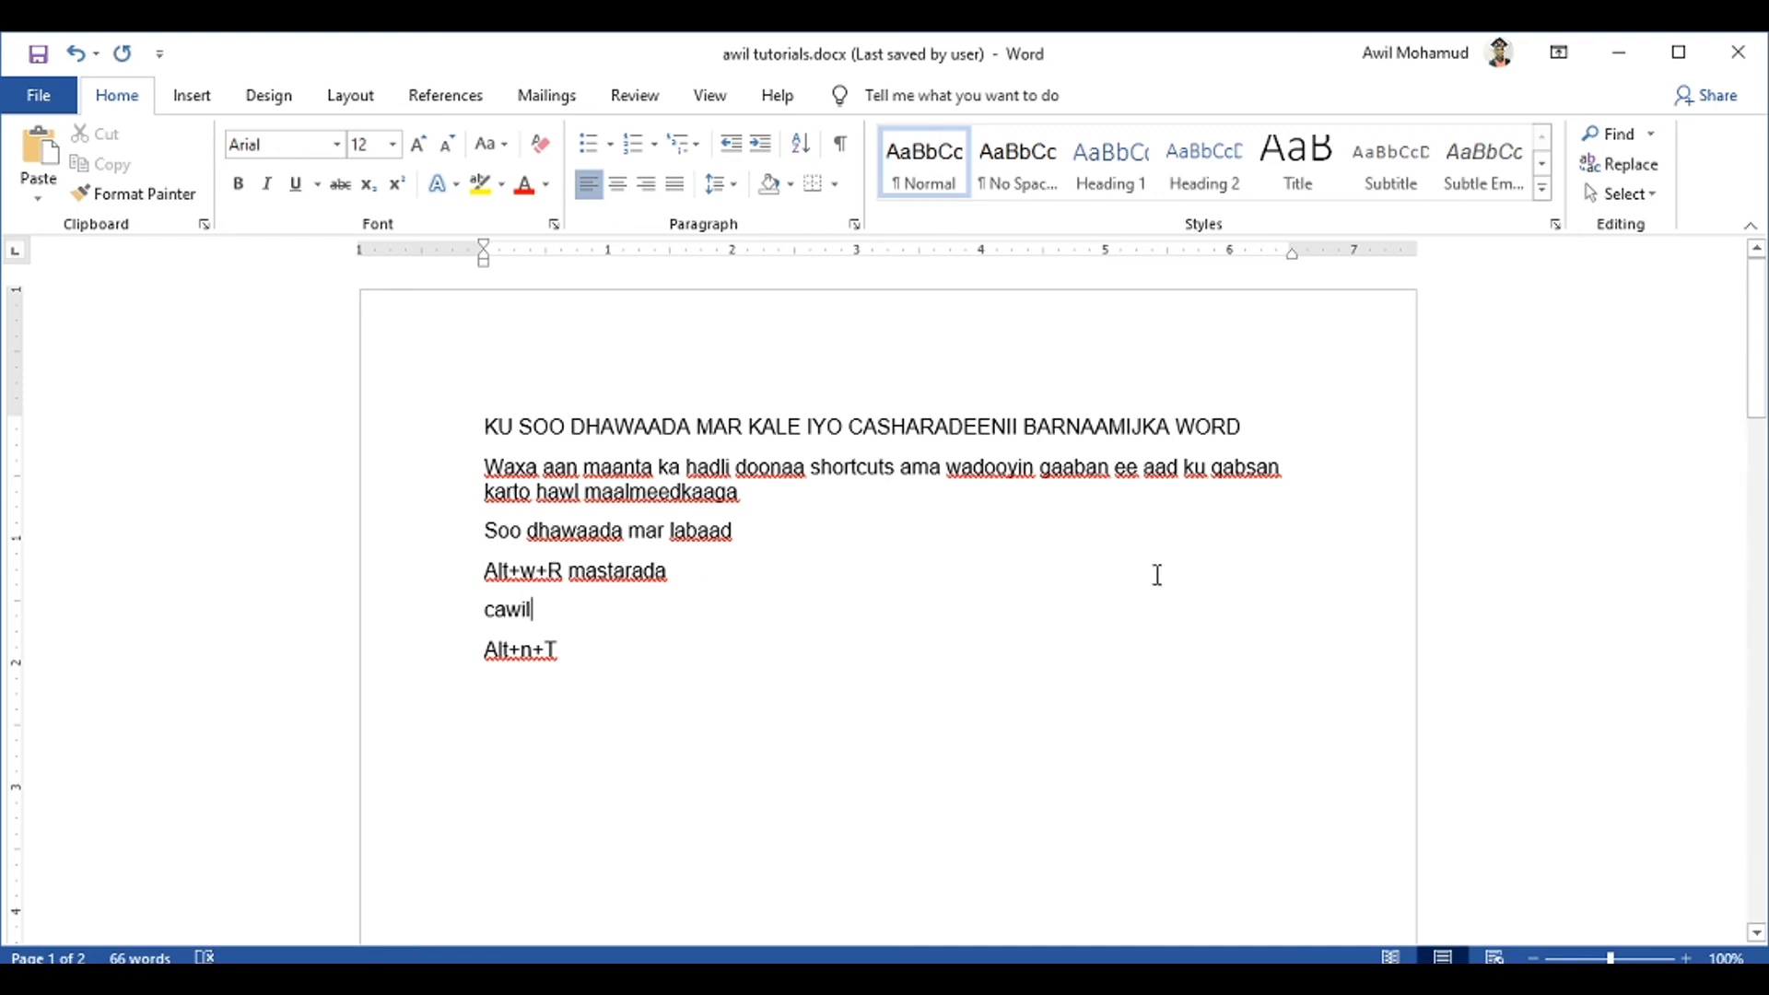
# Find the sample first name below "Alt+w+R mastarada" and replace it with a different first name using Find and Replace
pyautogui.click(1628, 163)
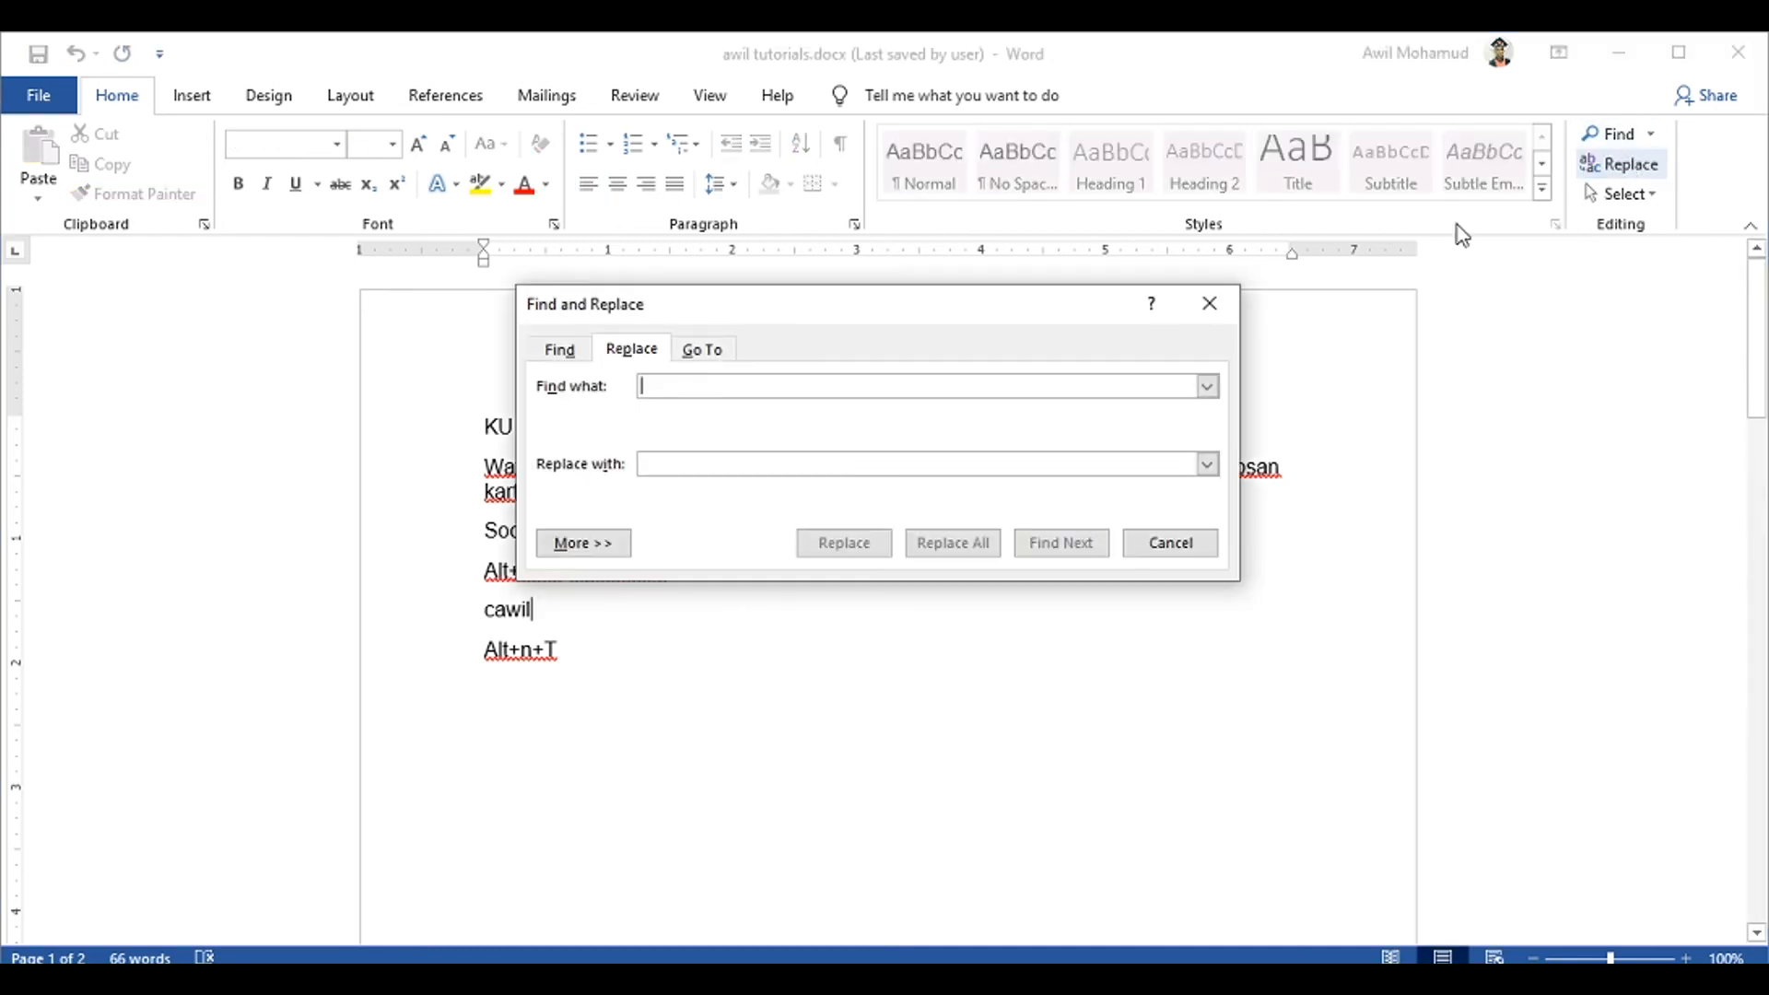
pyautogui.write('cawil')
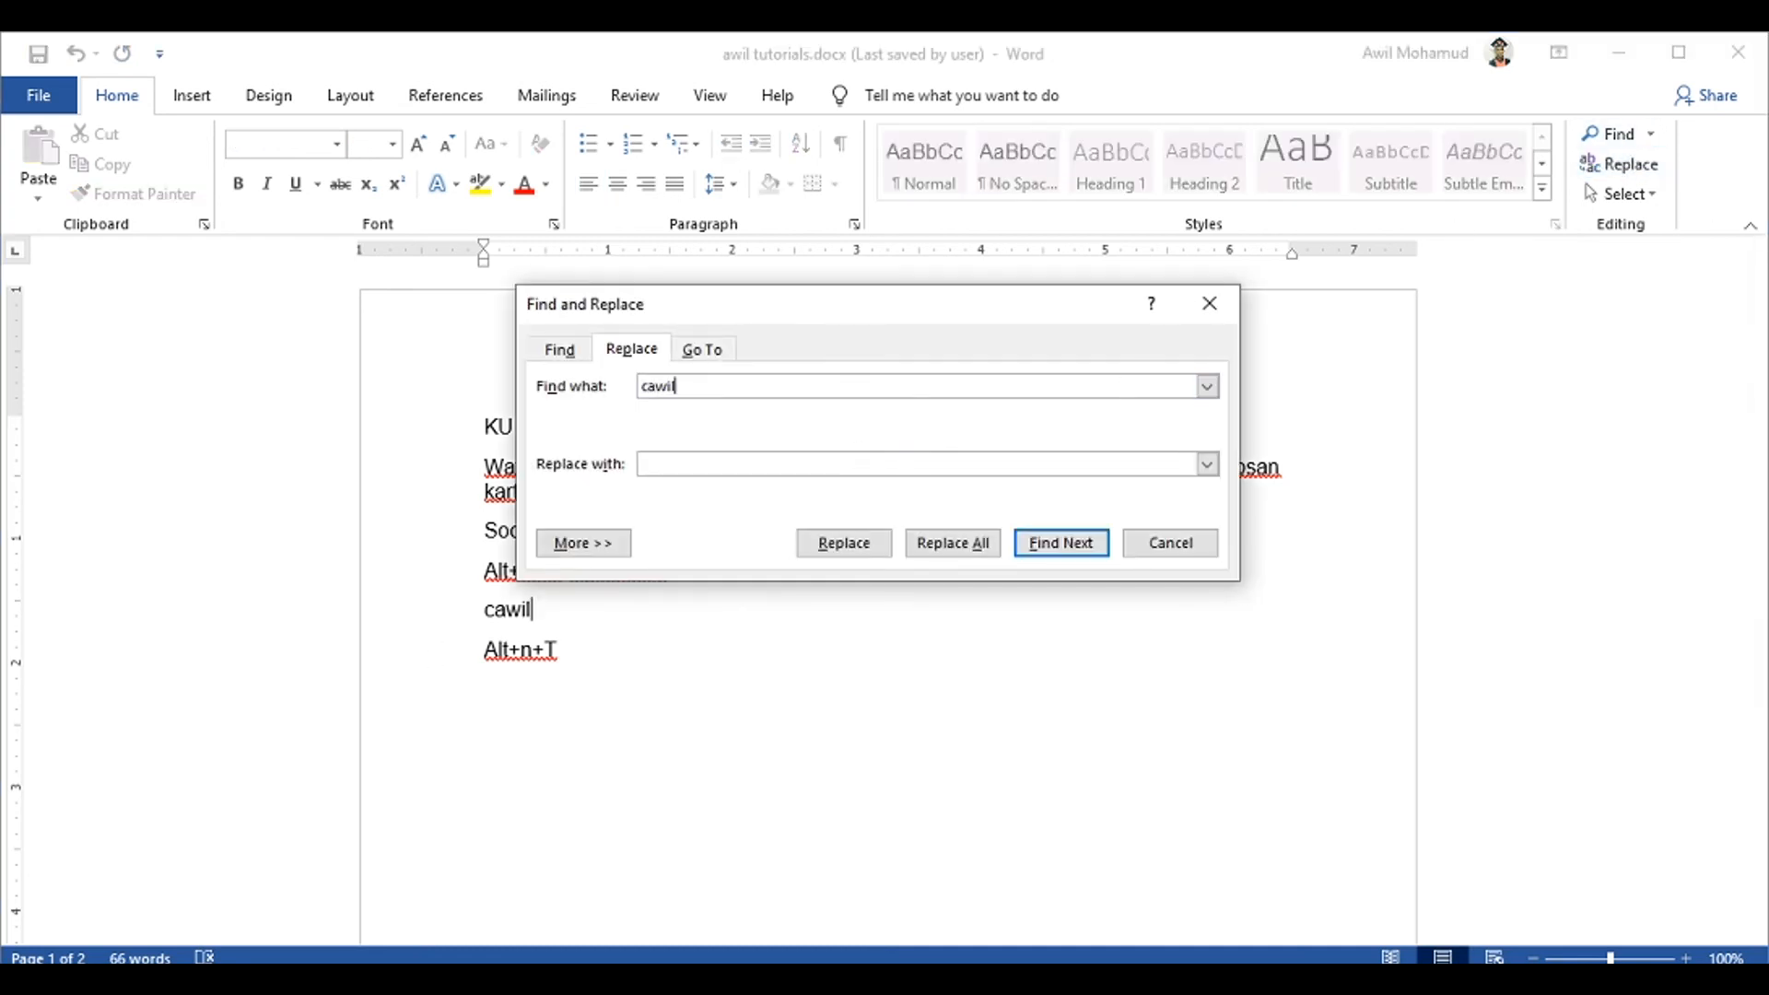
pyautogui.click(1090, 552)
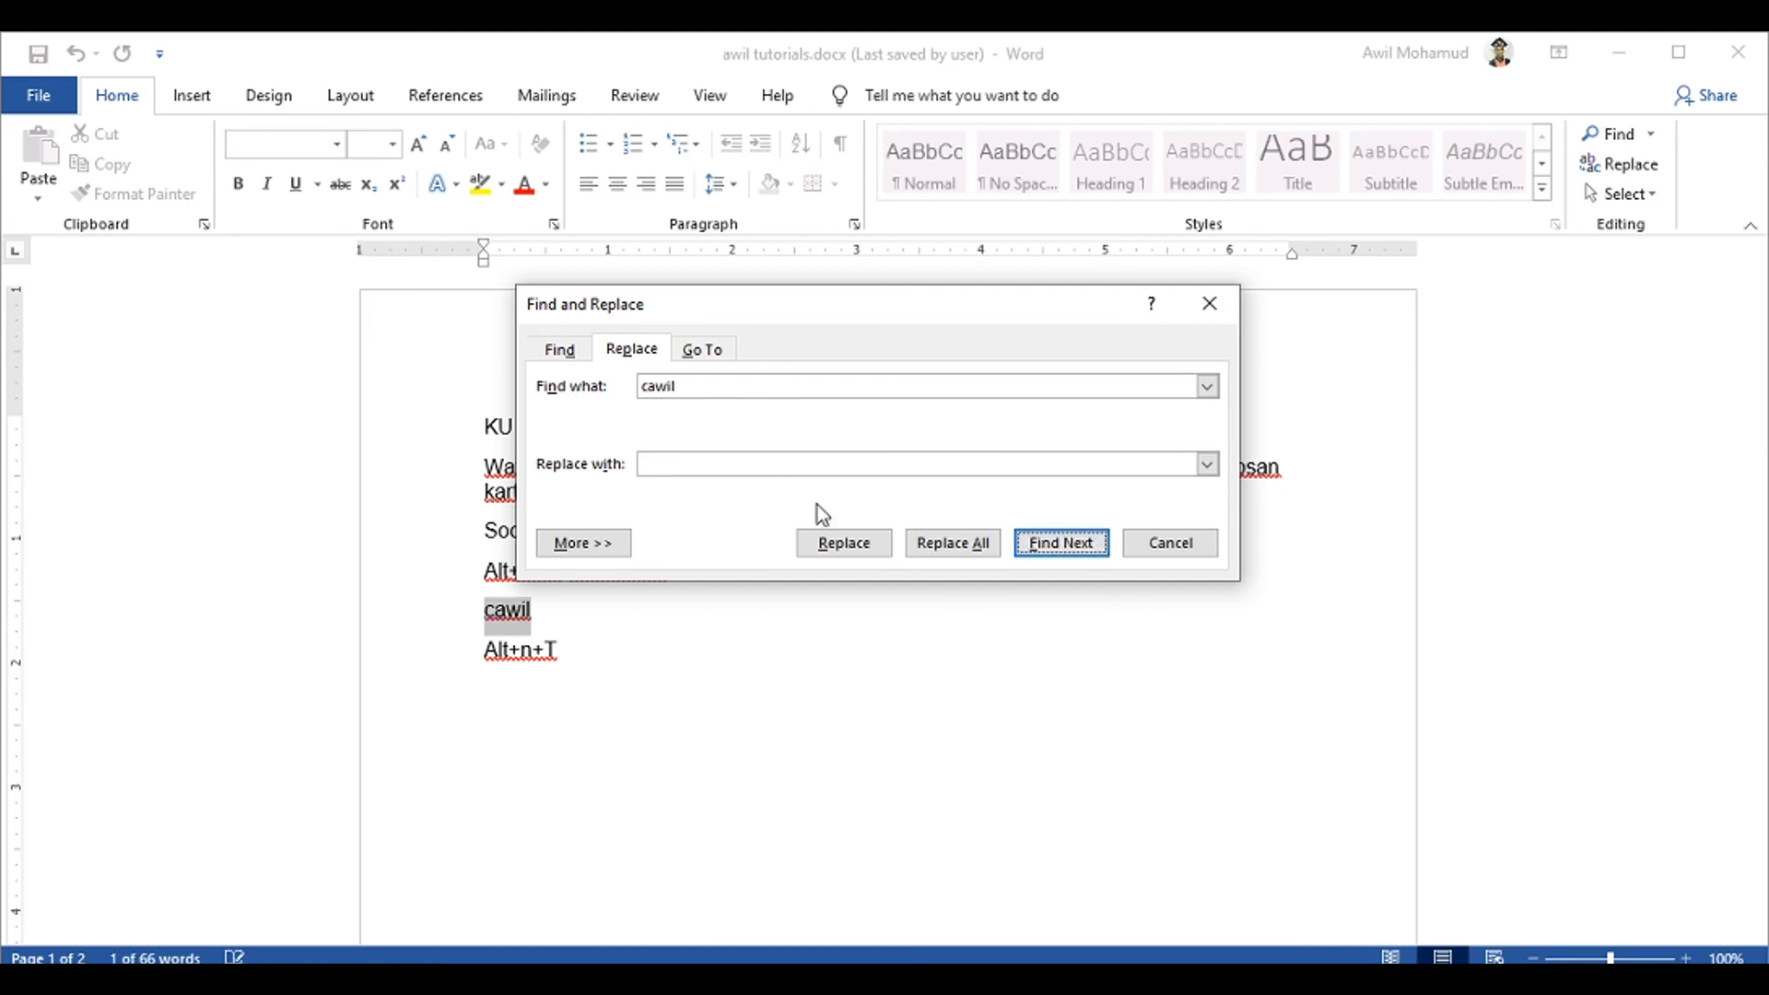
pyautogui.click(787, 462)
pyautogui.write('omar')
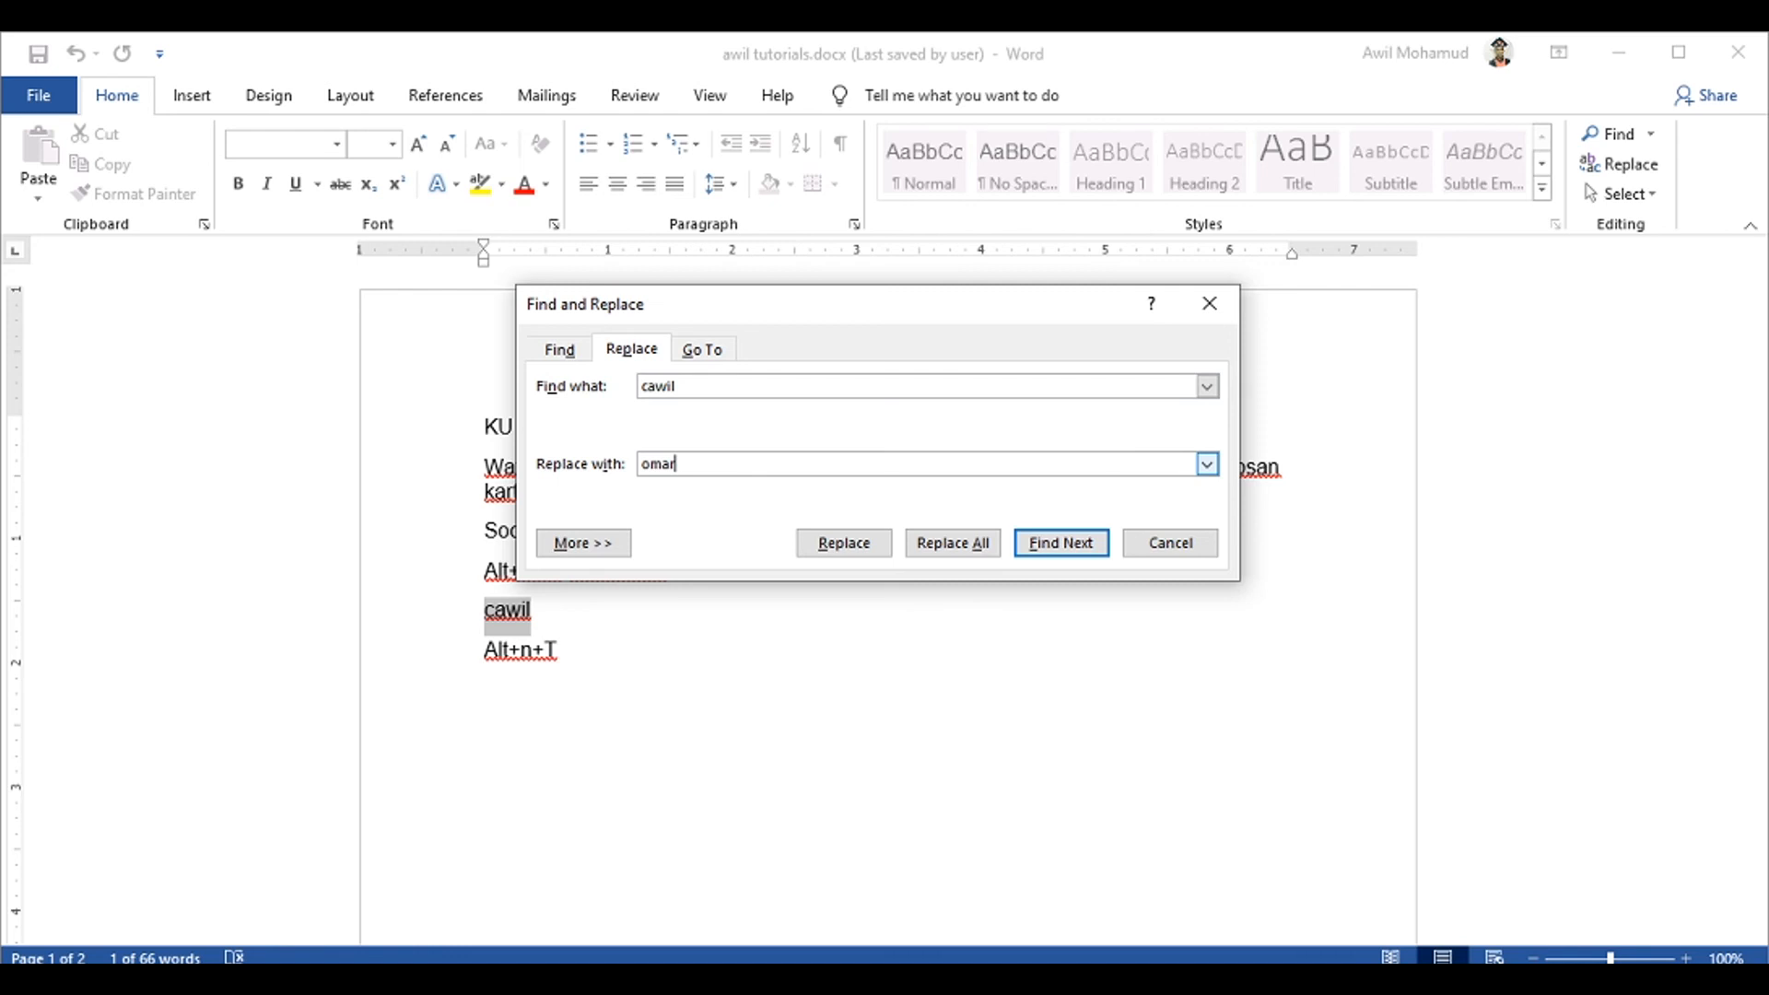
pyautogui.click(868, 545)
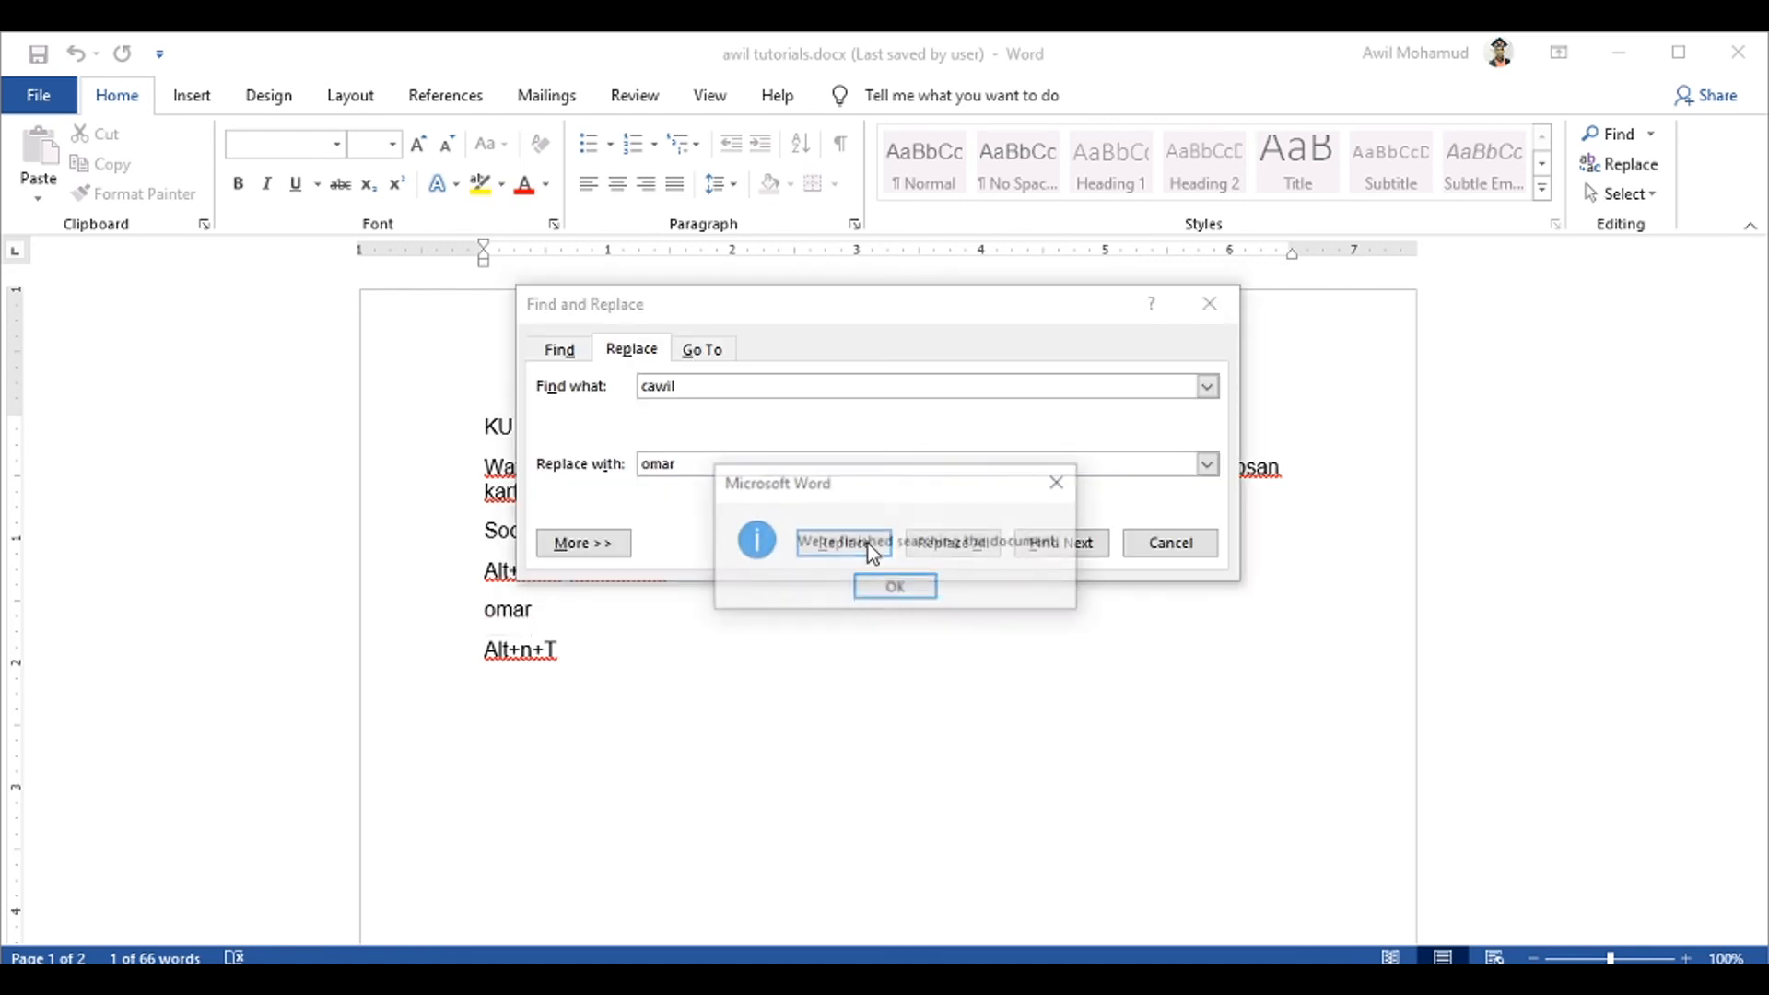
pyautogui.click(929, 584)
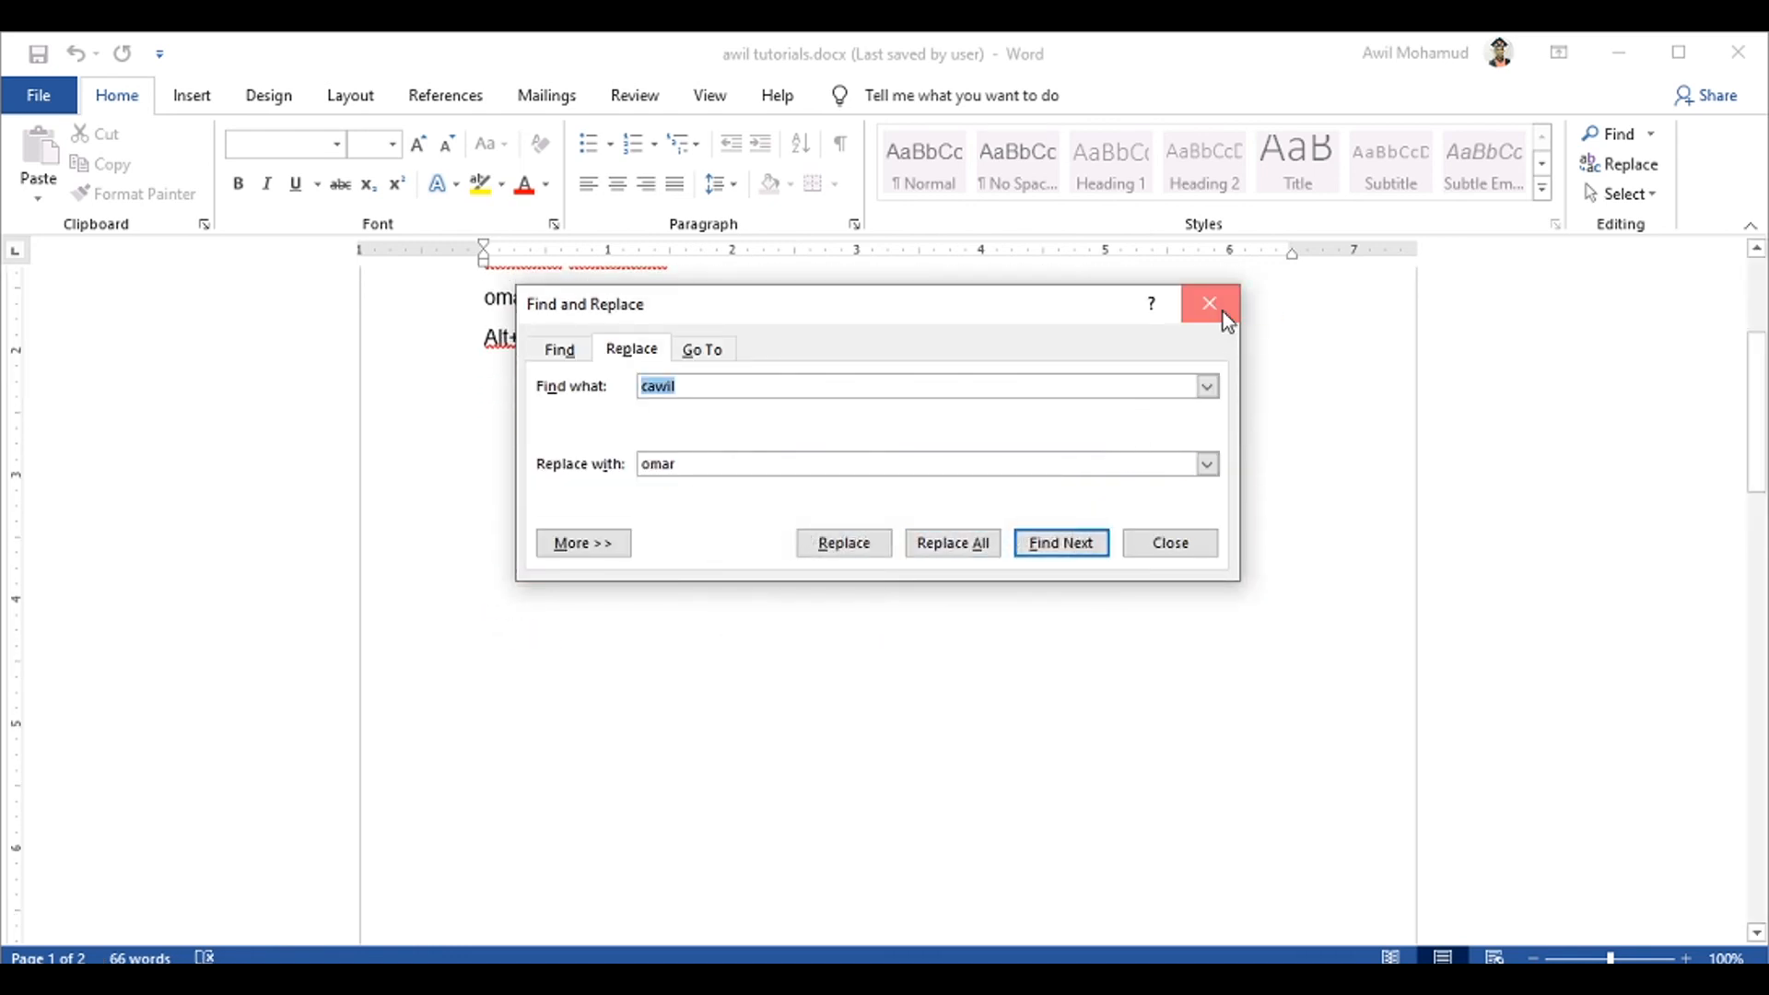
pyautogui.click(1223, 312)
pyautogui.moveTo(541, 304); pyautogui.dragTo(465, 305)
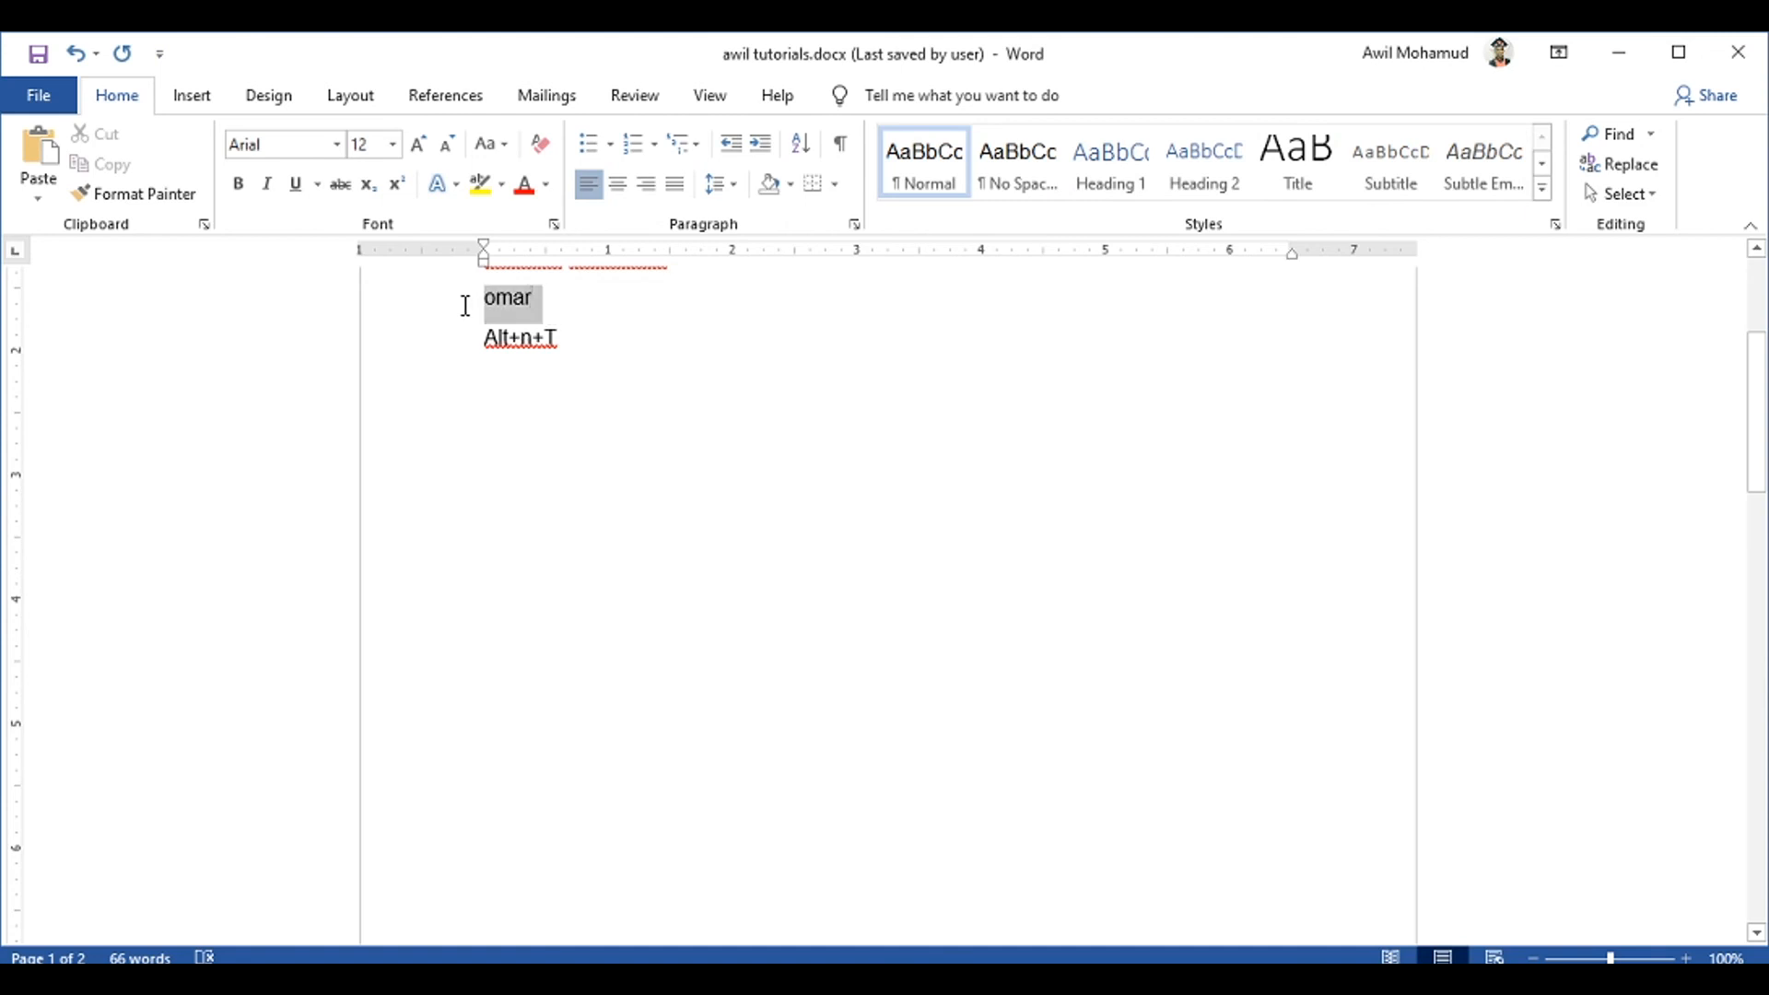
pyautogui.click(551, 311)
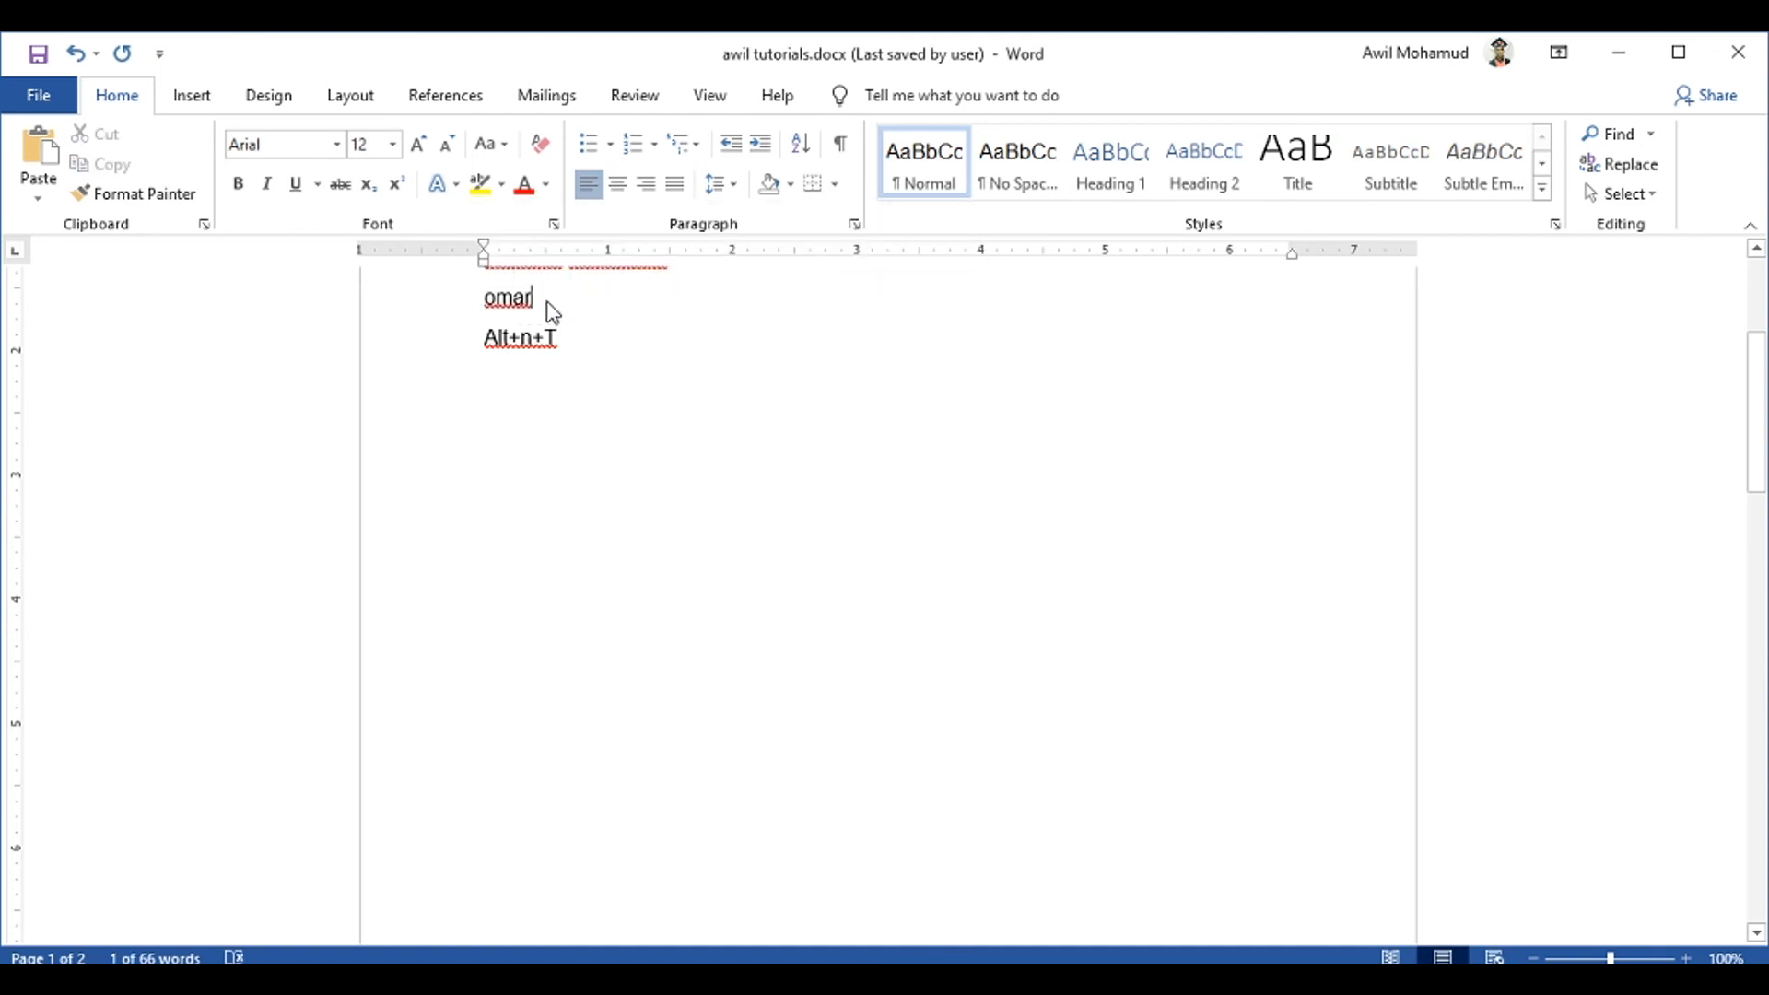
pyautogui.moveTo(544, 305); pyautogui.dragTo(415, 308)
pyautogui.click(553, 309)
pyautogui.moveTo(1762, 460); pyautogui.dragTo(1761, 387)
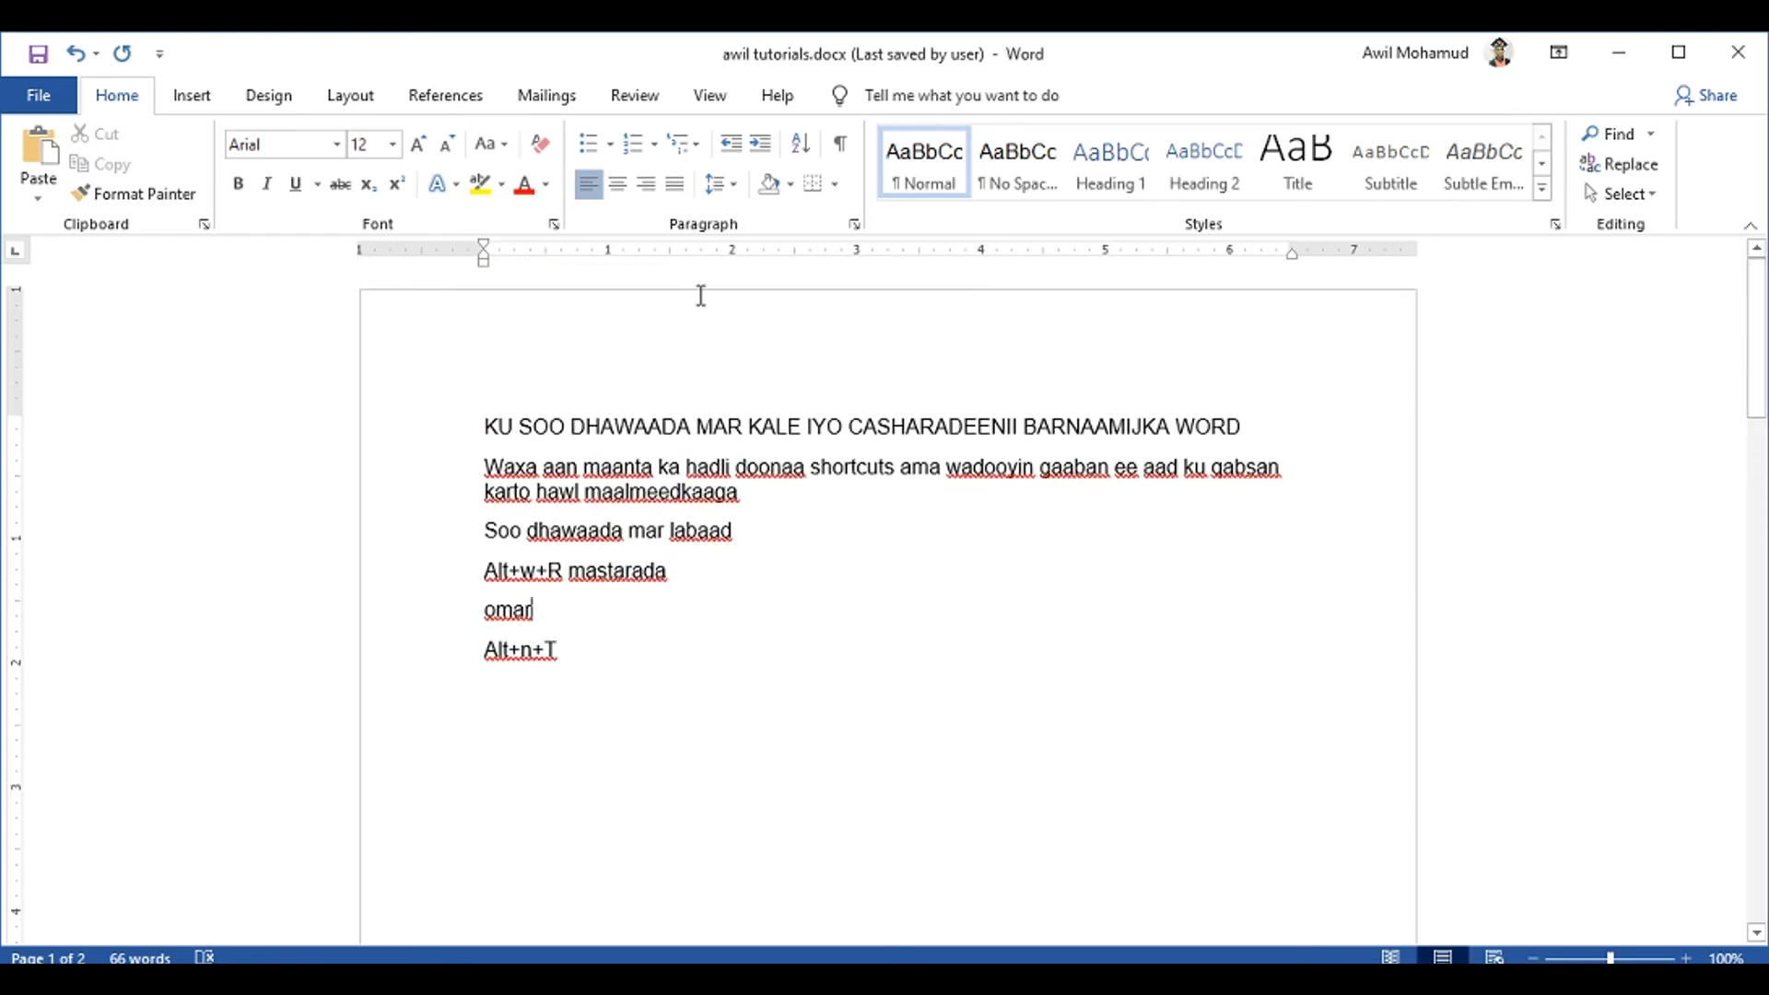
pyautogui.moveTo(1759, 313); pyautogui.dragTo(1759, 267)
# Examine the document's protection options, including Restrict Access, and return to the document without applying any
pyautogui.click(36, 95)
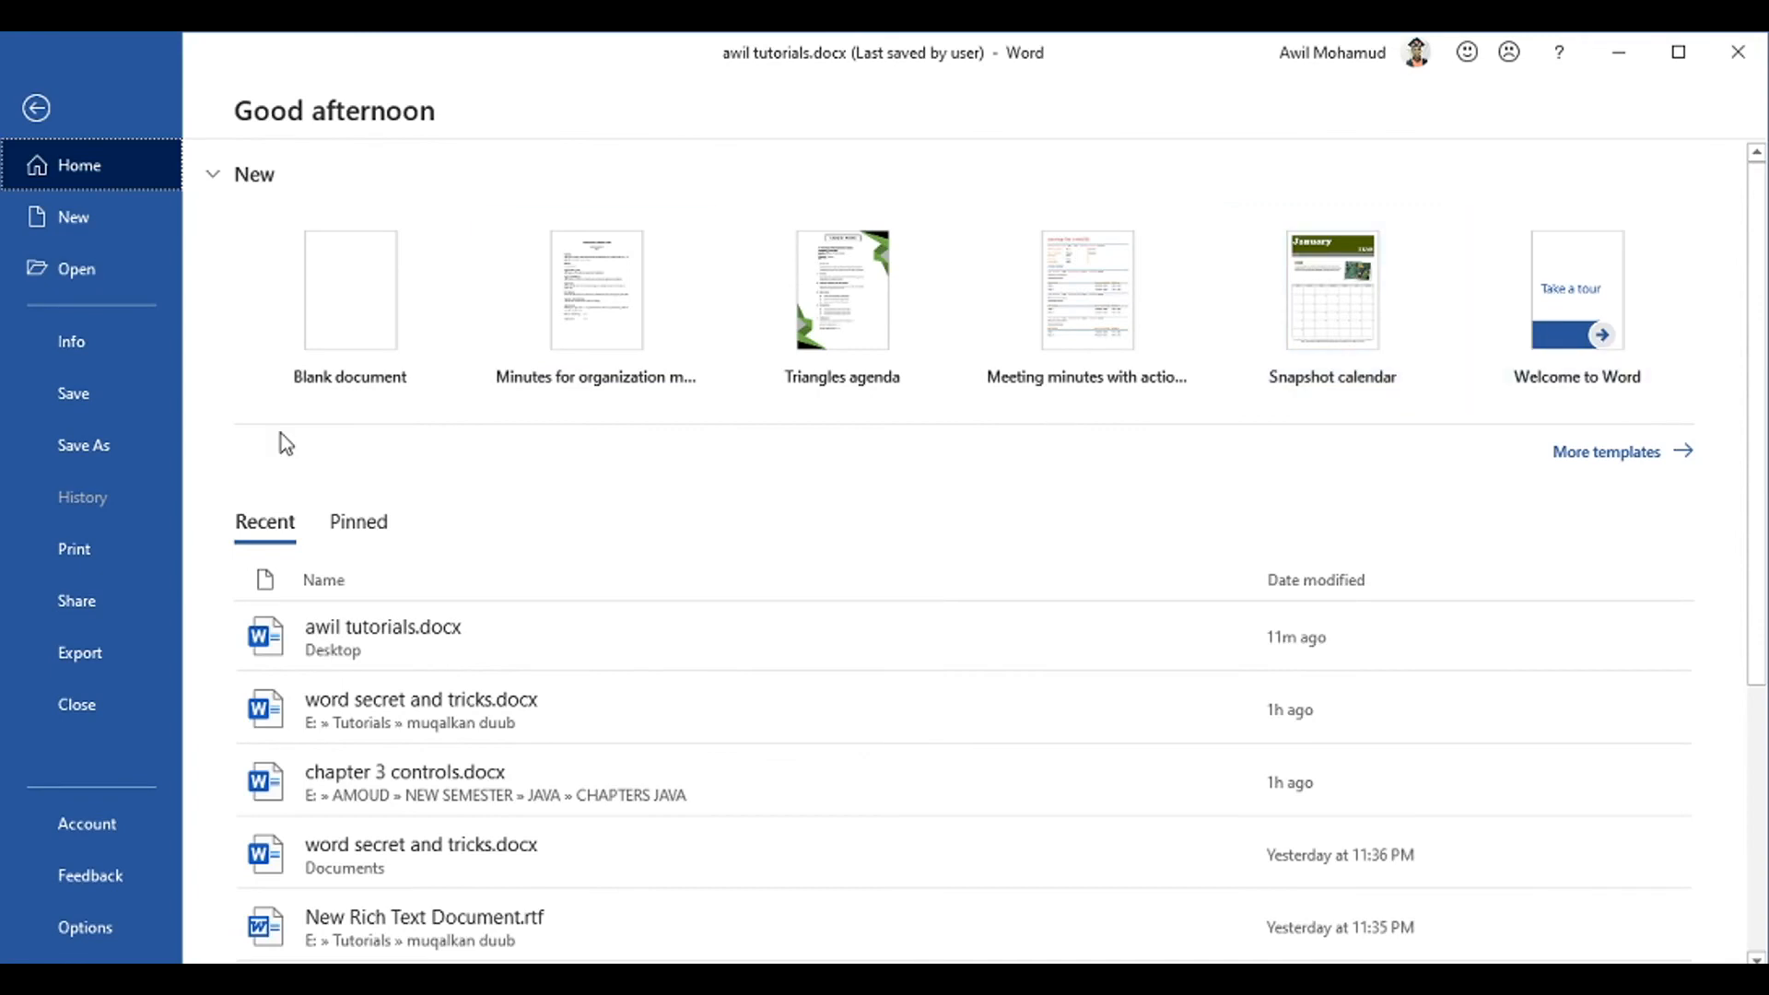
pyautogui.click(81, 363)
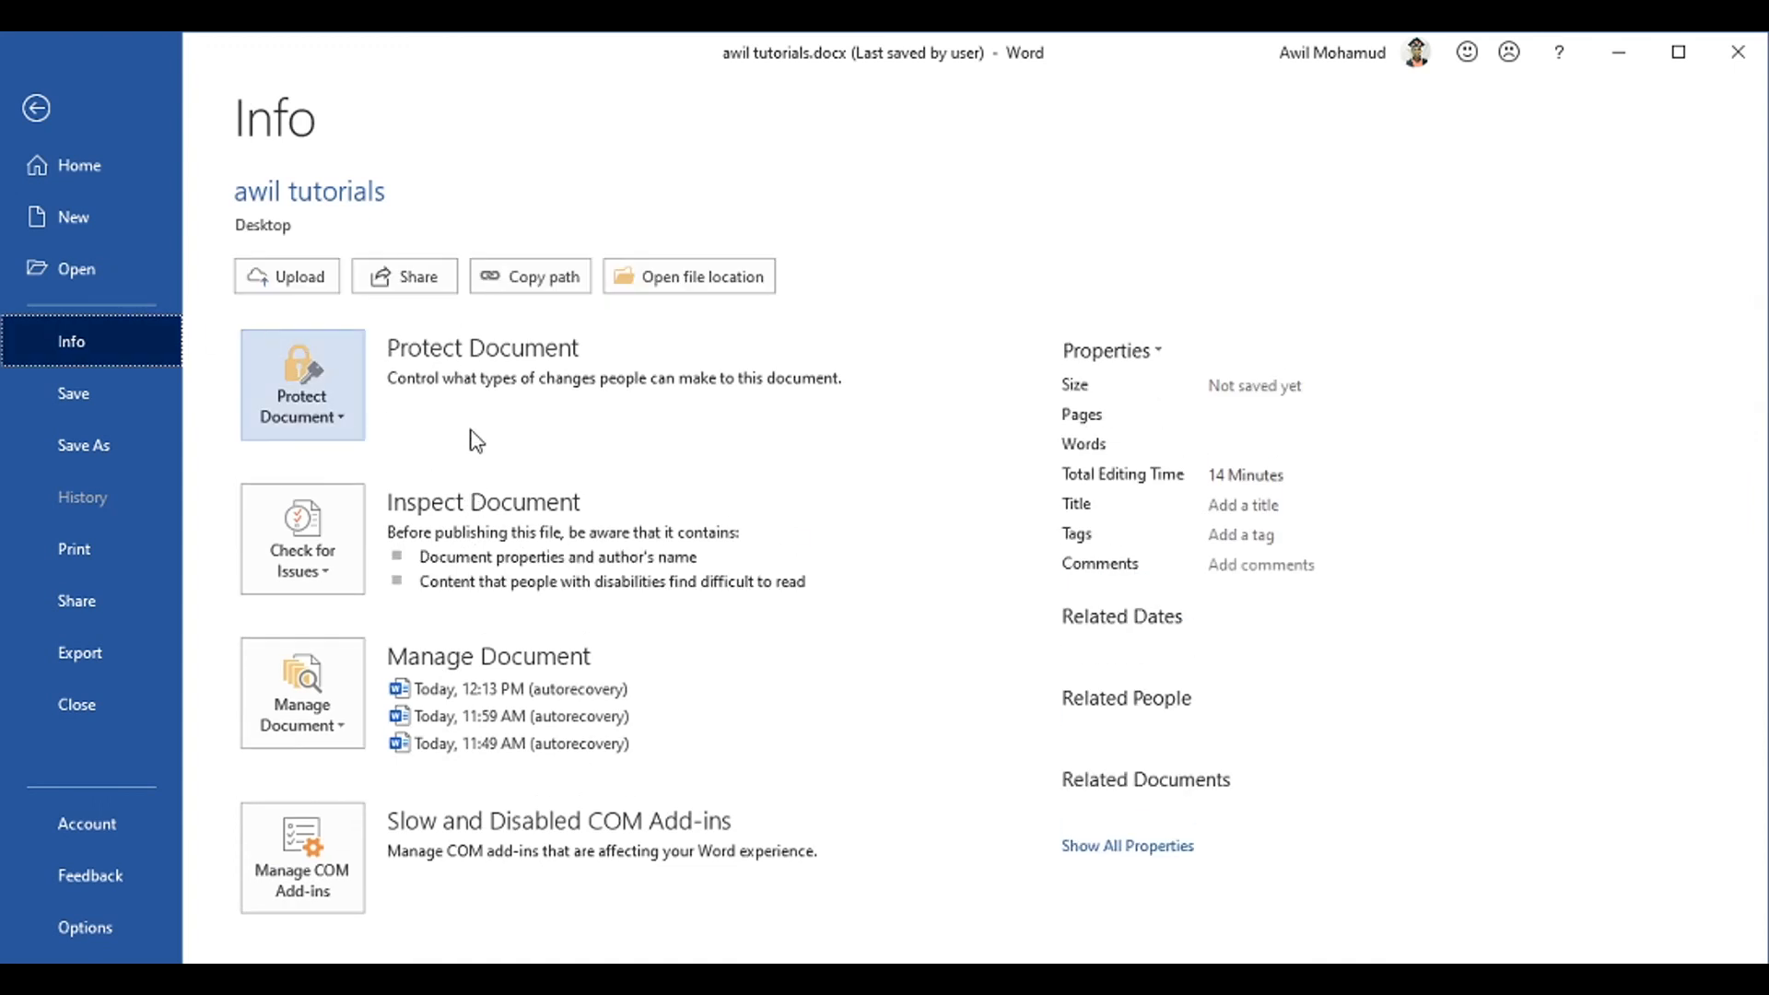
pyautogui.click(322, 413)
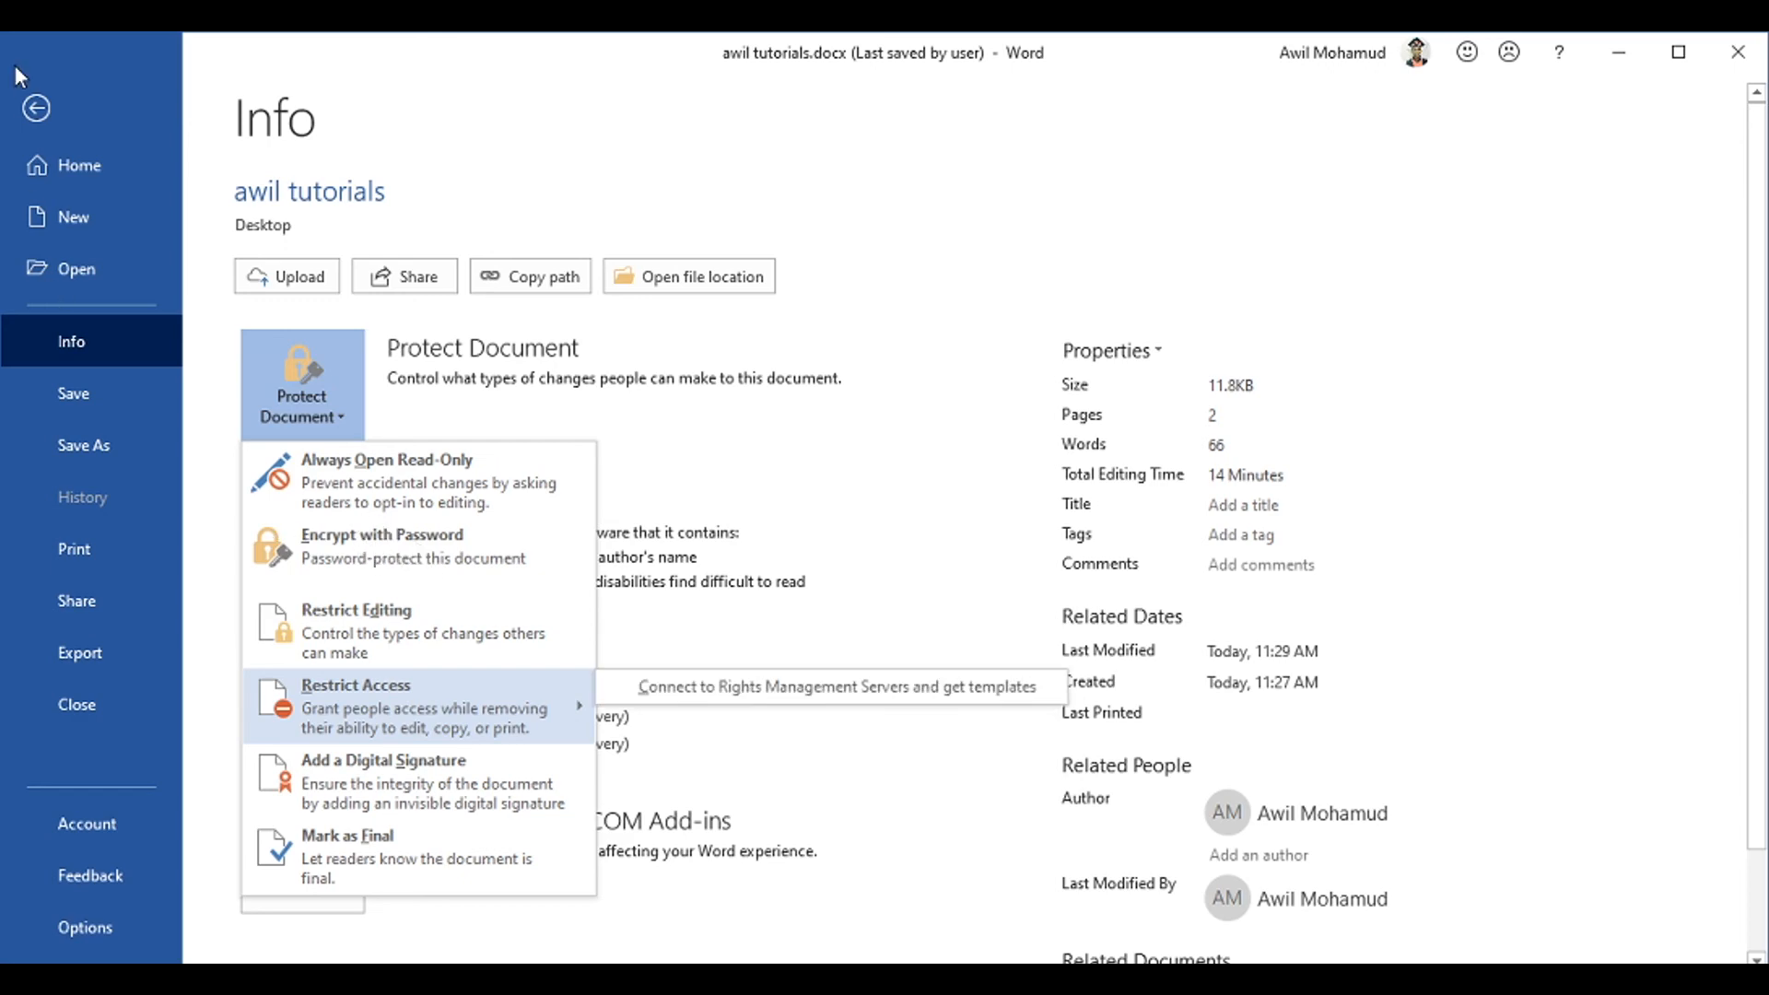
pyautogui.click(37, 108)
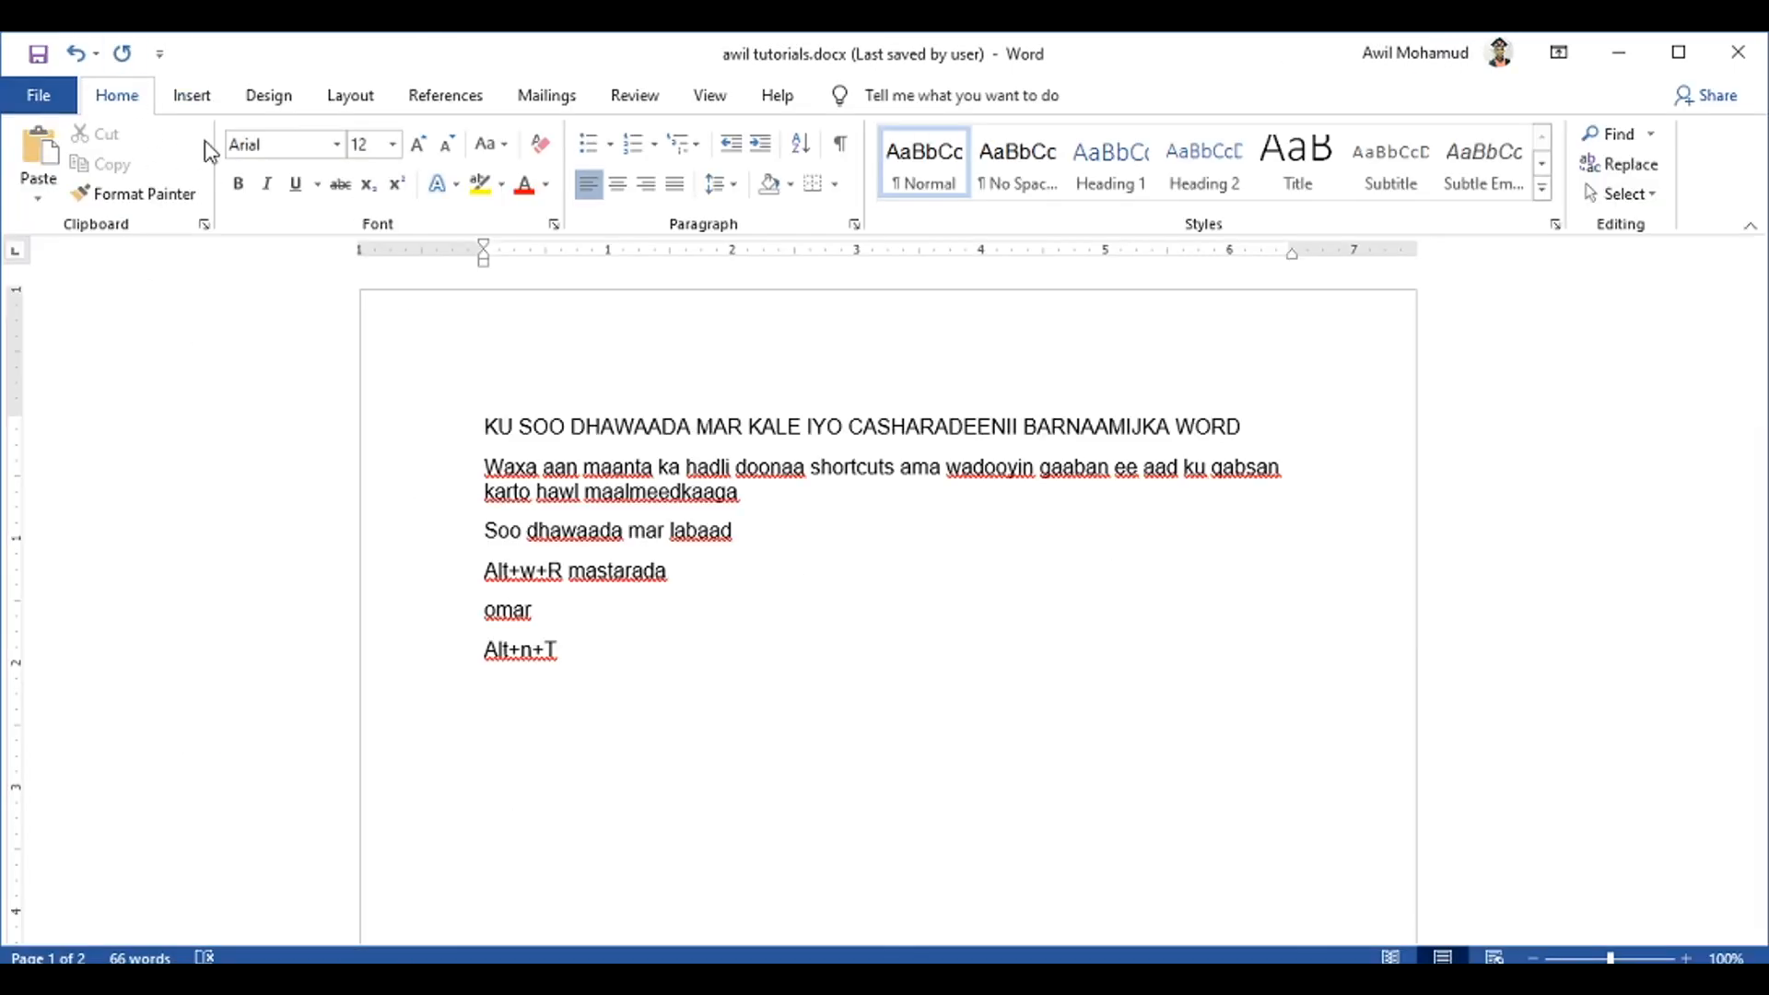